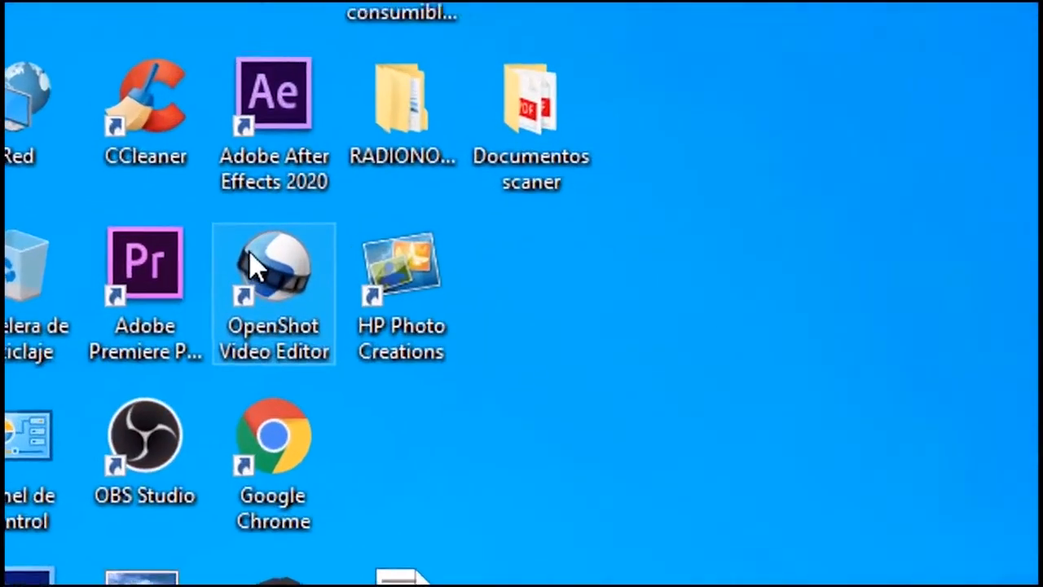
Select the OpenShot Video Editor shortcut on the Windows desktop
{"action": "left_click", "coordinate": [336, 344]}
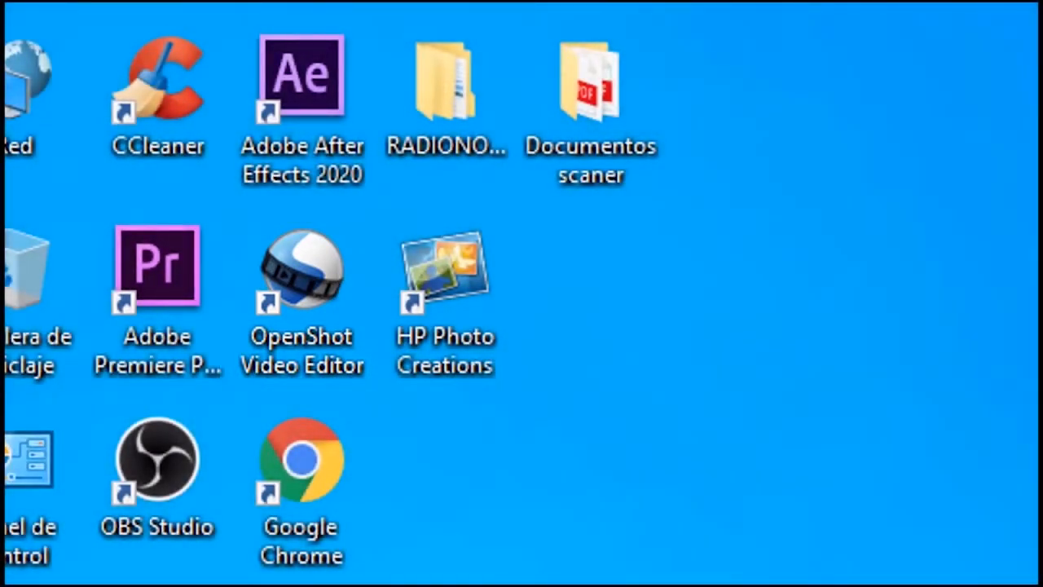
Restore the Chrome window with the MODELO DE GUION script PDF and scroll through page 1
{"action": "mouse_move", "coordinate": [687, 565]}
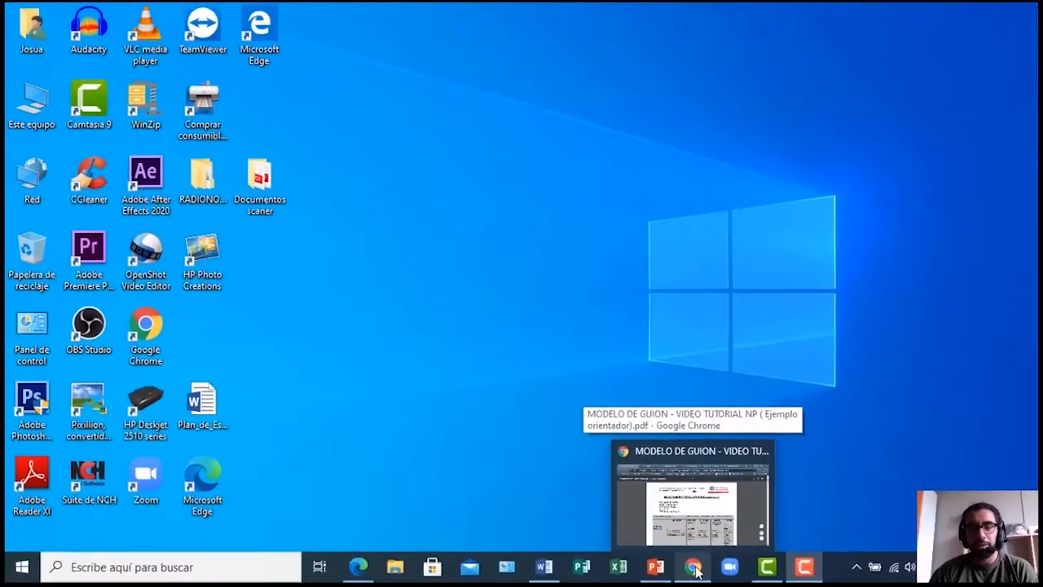
{"action": "left_click", "coordinate": [687, 565]}
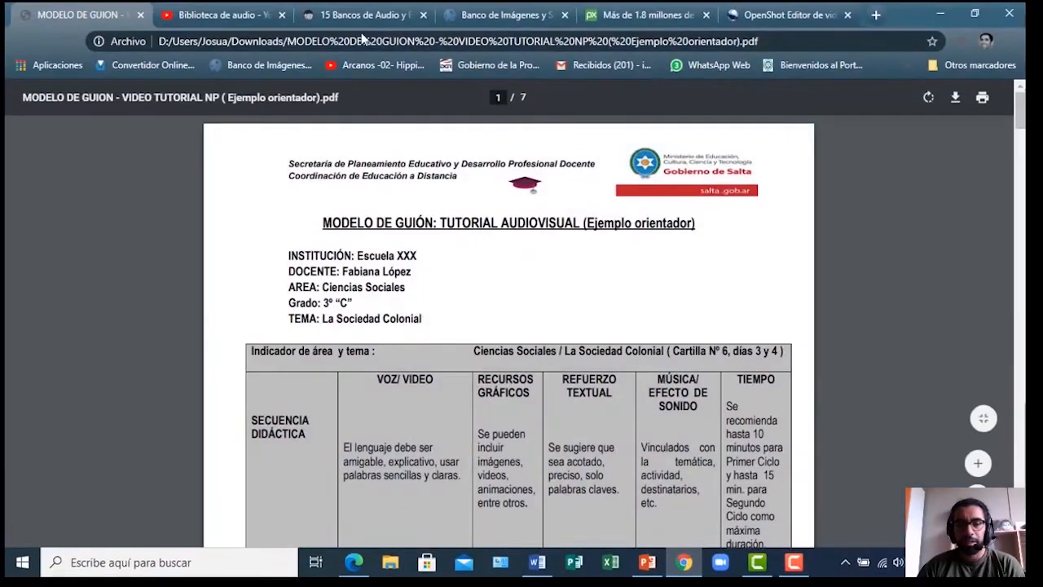
{"action": "scroll", "coordinate": [356, 262], "scroll_direction": "down", "scroll_amount": 3}
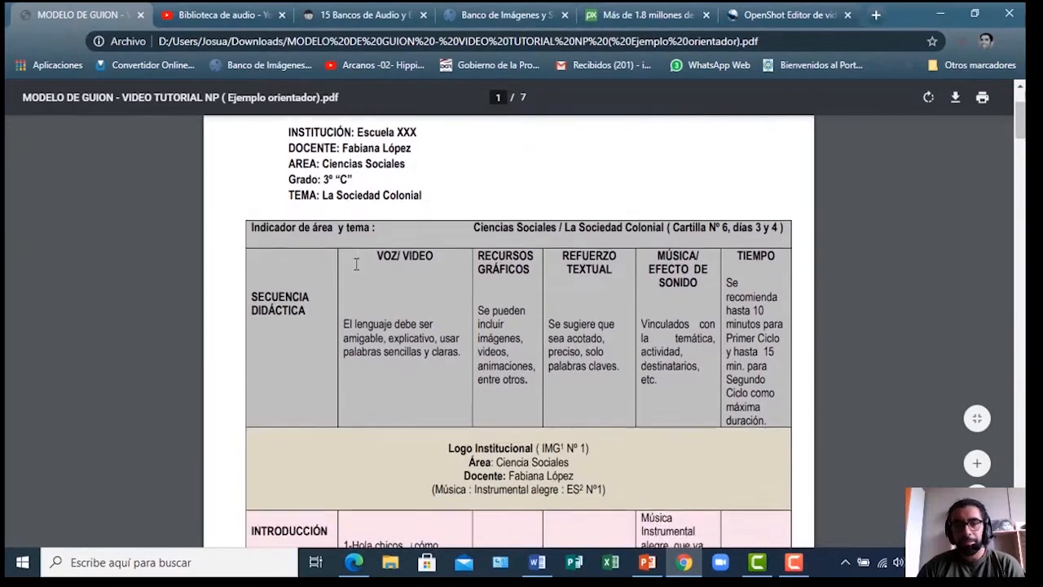
{"action": "scroll", "coordinate": [356, 262], "scroll_direction": "up", "scroll_amount": 3}
{"action": "scroll", "coordinate": [356, 263], "scroll_direction": "down", "scroll_amount": 2}
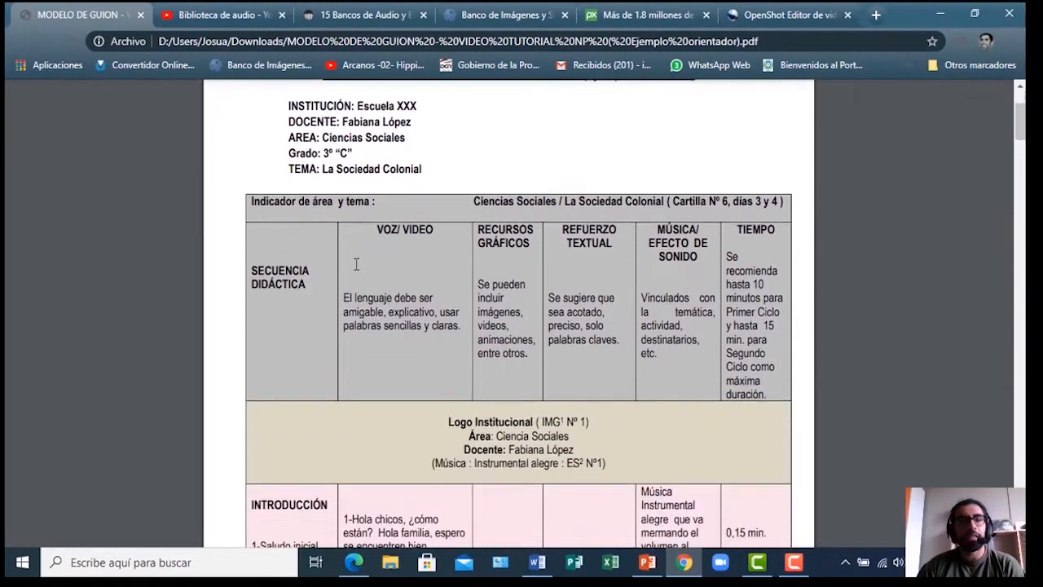
{"action": "scroll", "coordinate": [357, 263], "scroll_direction": "down", "scroll_amount": 1}
{"action": "scroll", "coordinate": [357, 262], "scroll_direction": "up", "scroll_amount": 3}
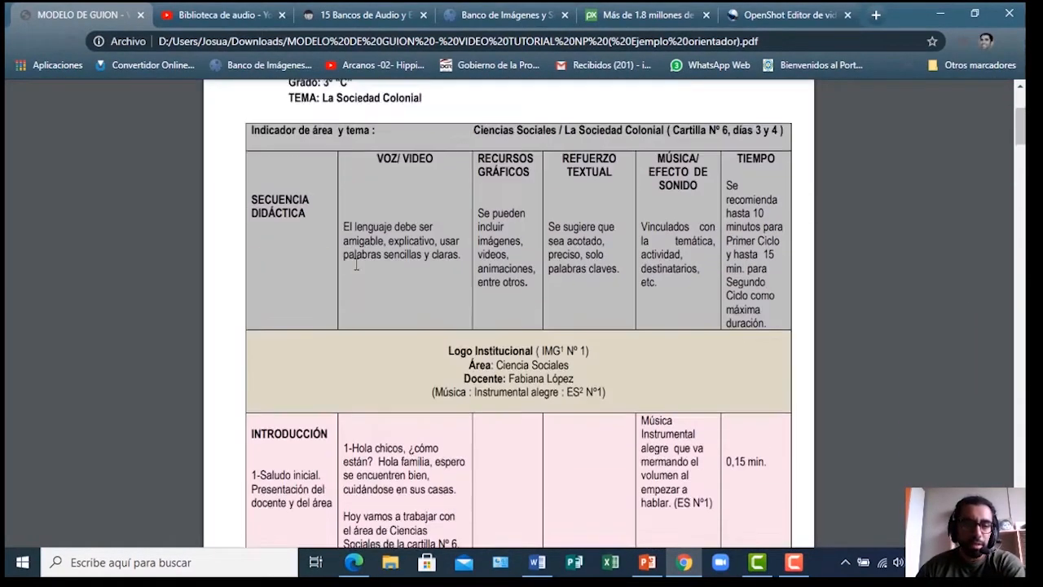
{"action": "scroll", "coordinate": [356, 262], "scroll_direction": "down", "scroll_amount": 1}
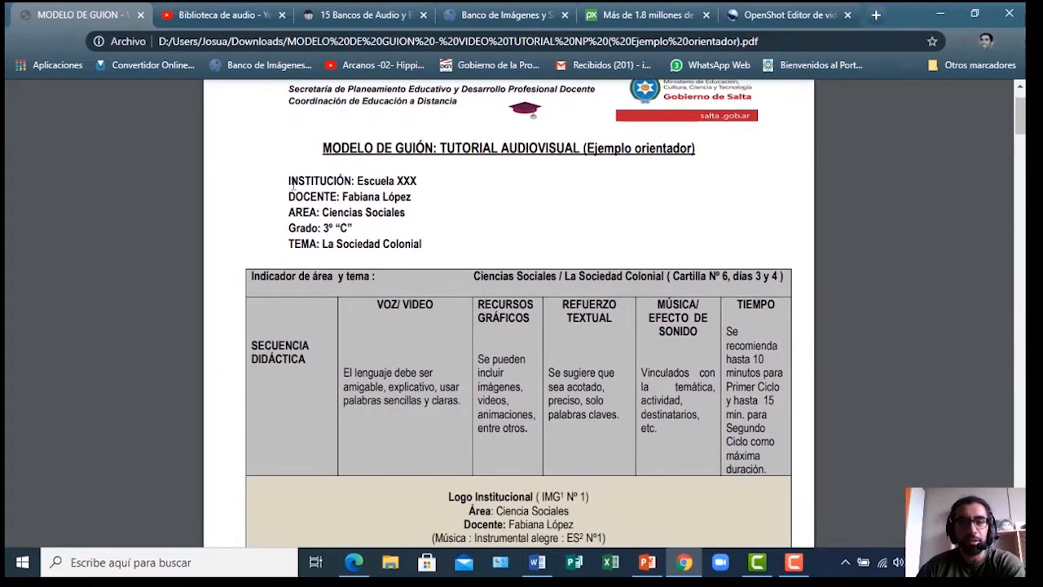
{"action": "scroll", "coordinate": [410, 242], "scroll_direction": "down", "scroll_amount": 3}
{"action": "scroll", "coordinate": [411, 242], "scroll_direction": "down", "scroll_amount": 3}
Read back and forth through the script table into the '2-Tema a desarrollar' row
{"action": "scroll", "coordinate": [411, 242], "scroll_direction": "up", "scroll_amount": 2}
{"action": "scroll", "coordinate": [411, 242], "scroll_direction": "up", "scroll_amount": 1}
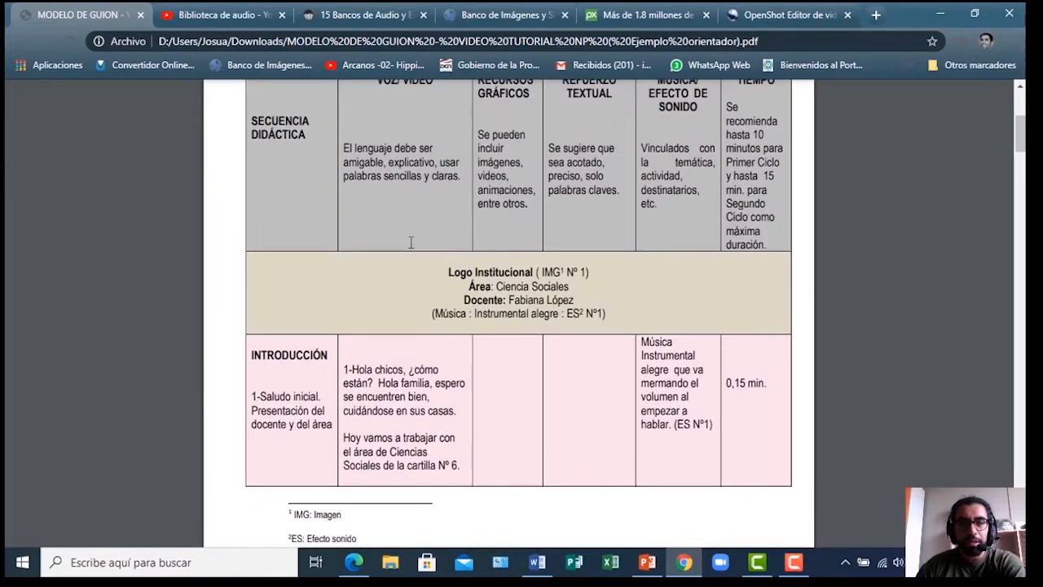
{"action": "scroll", "coordinate": [411, 242], "scroll_direction": "up", "scroll_amount": 1}
{"action": "scroll", "coordinate": [410, 242], "scroll_direction": "down", "scroll_amount": 2}
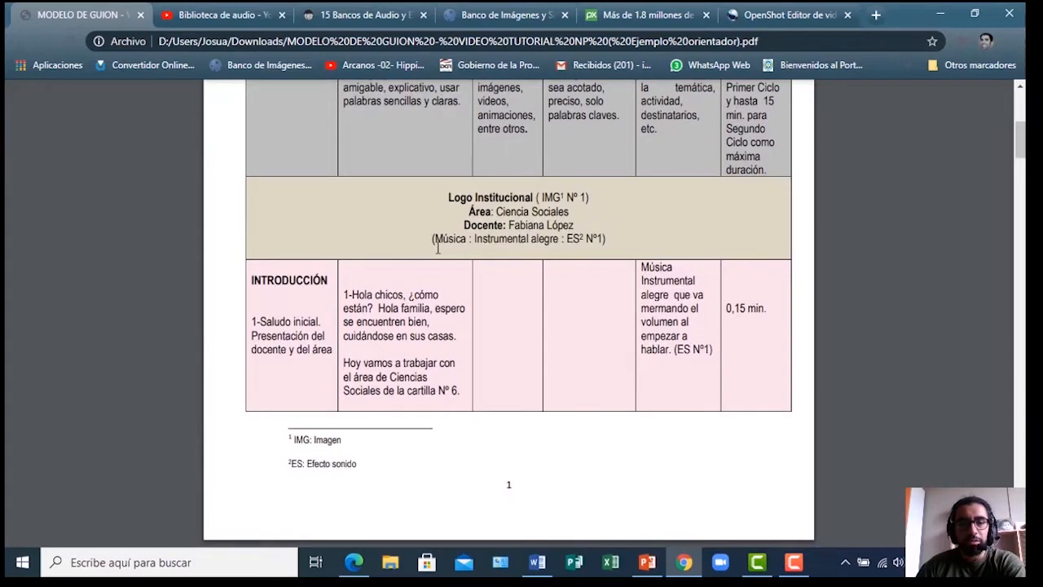
{"action": "scroll", "coordinate": [438, 249], "scroll_direction": "up", "scroll_amount": 1}
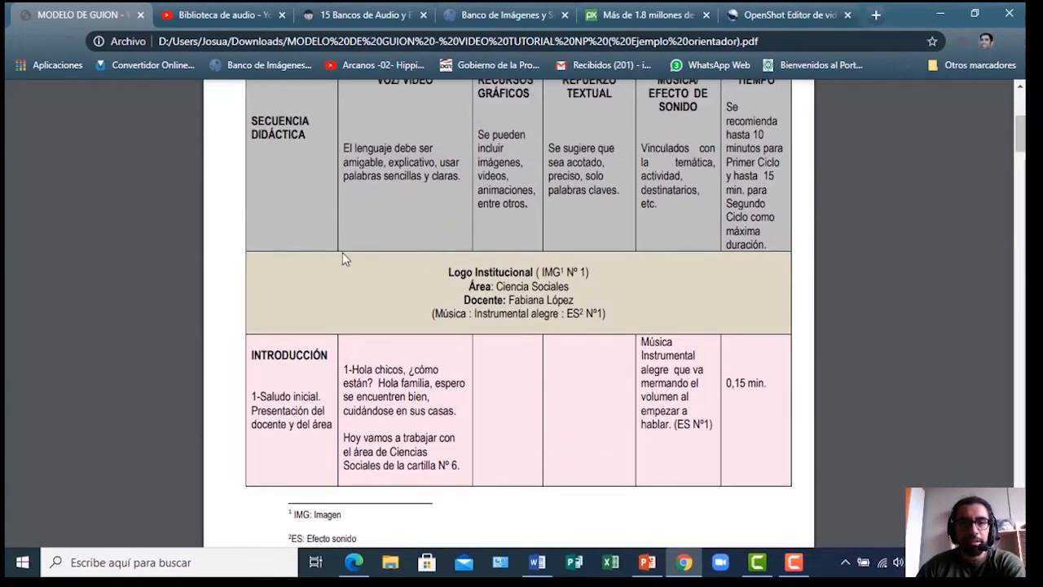
{"action": "scroll", "coordinate": [282, 323], "scroll_direction": "down", "scroll_amount": 10}
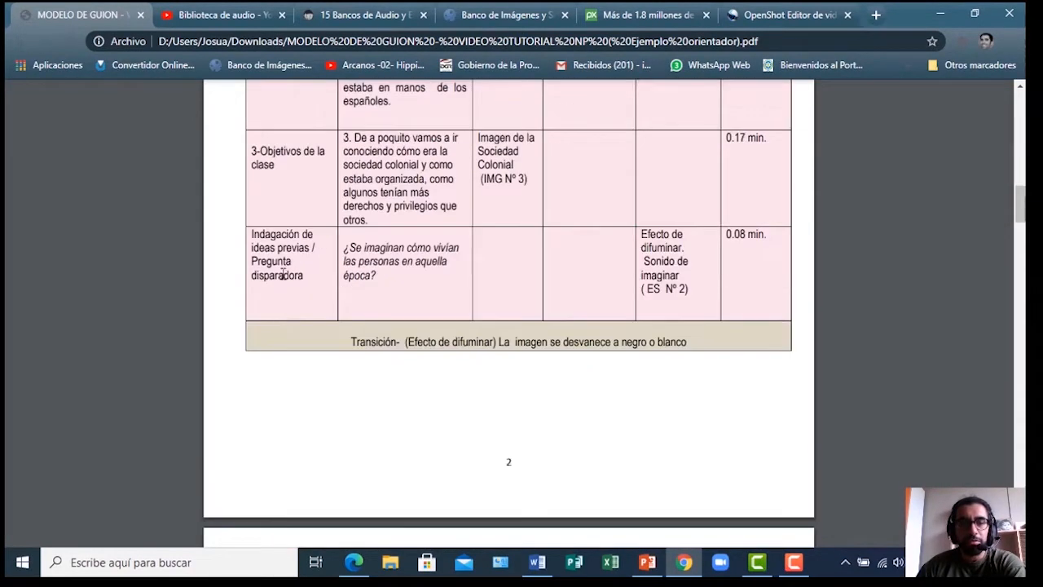
{"action": "scroll", "coordinate": [282, 268], "scroll_direction": "down", "scroll_amount": 15}
{"action": "scroll", "coordinate": [282, 253], "scroll_direction": "down", "scroll_amount": 12}
{"action": "scroll", "coordinate": [586, 252], "scroll_direction": "up", "scroll_amount": 10}
{"action": "scroll", "coordinate": [594, 246], "scroll_direction": "up", "scroll_amount": 20}
{"action": "scroll", "coordinate": [594, 245], "scroll_direction": "up", "scroll_amount": 4}
{"action": "scroll", "coordinate": [594, 244], "scroll_direction": "down", "scroll_amount": 4}
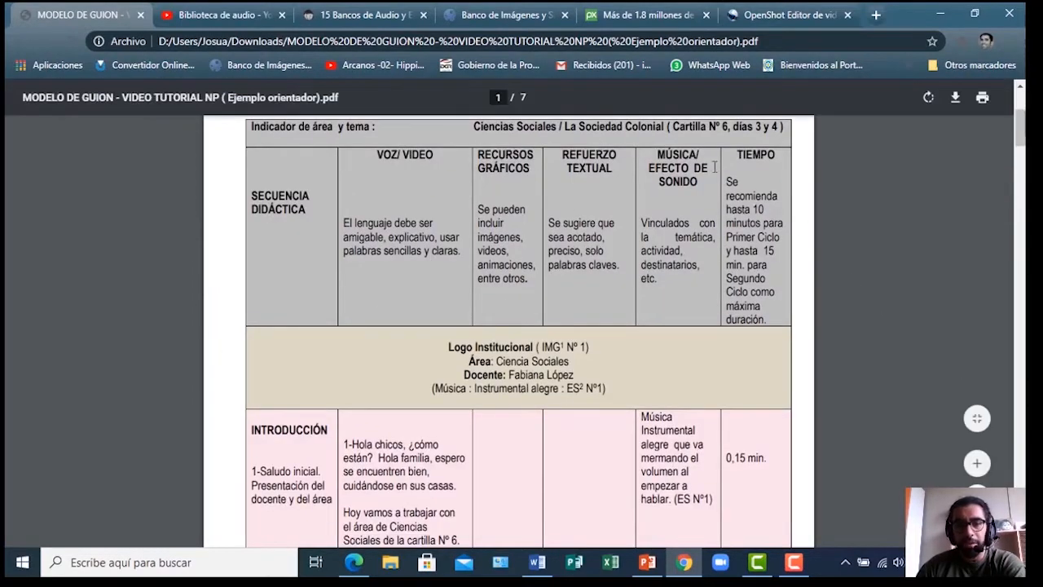
{"action": "scroll", "coordinate": [344, 368], "scroll_direction": "down", "scroll_amount": 1}
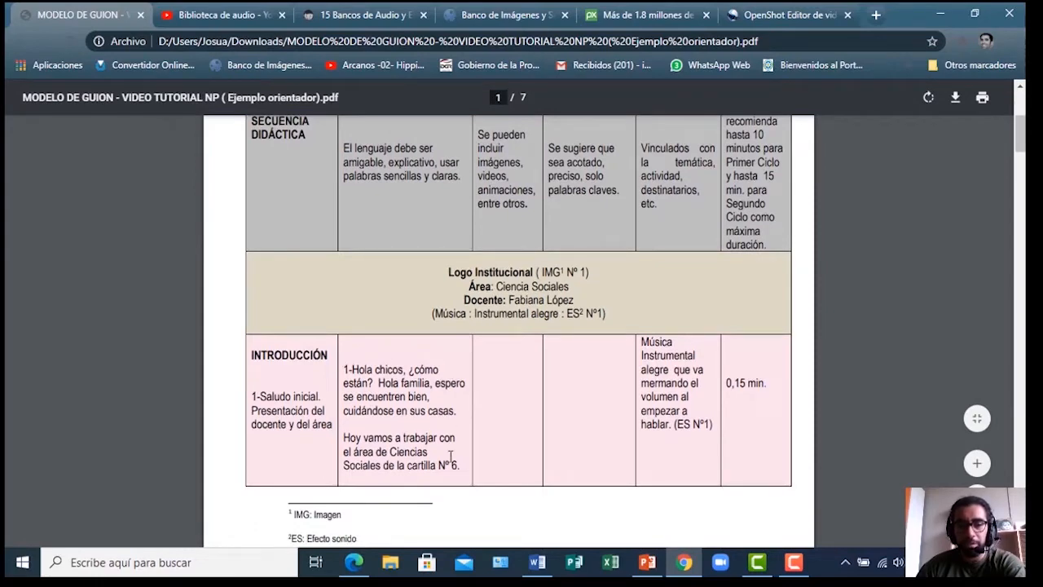
{"action": "scroll", "coordinate": [389, 346], "scroll_direction": "up", "scroll_amount": 1}
{"action": "scroll", "coordinate": [391, 342], "scroll_direction": "up", "scroll_amount": 4}
{"action": "scroll", "coordinate": [387, 330], "scroll_direction": "down", "scroll_amount": 8}
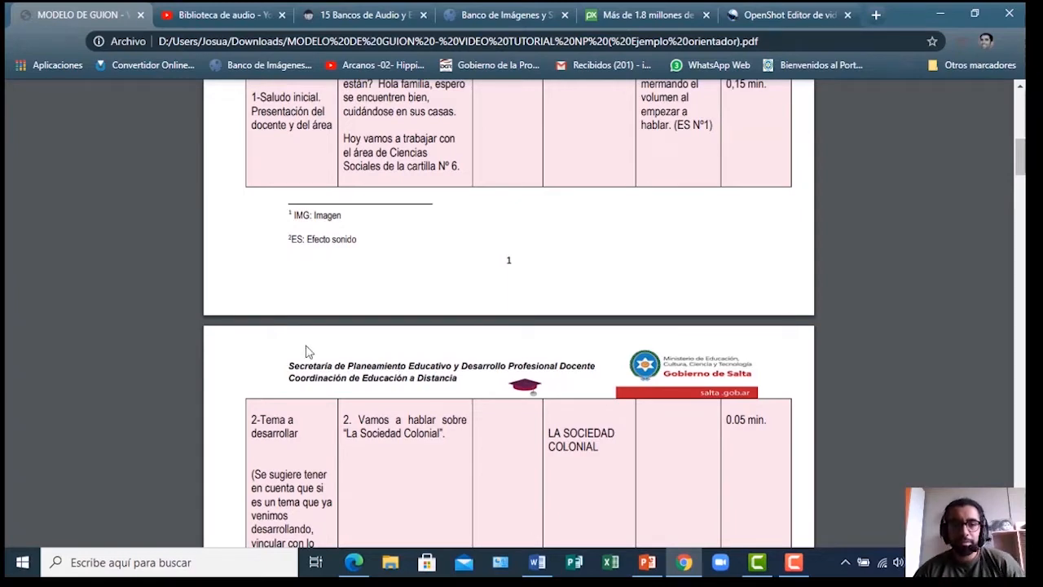
{"action": "scroll", "coordinate": [759, 277], "scroll_direction": "down", "scroll_amount": 1}
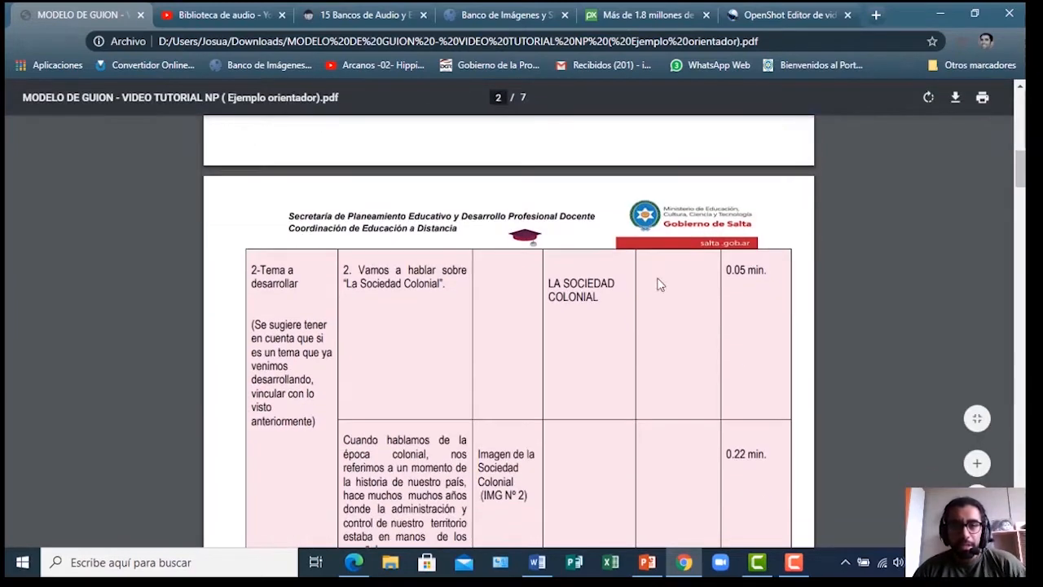
{"action": "scroll", "coordinate": [582, 351], "scroll_direction": "up", "scroll_amount": 4}
{"action": "scroll", "coordinate": [582, 351], "scroll_direction": "up", "scroll_amount": 2}
{"action": "scroll", "coordinate": [582, 351], "scroll_direction": "down", "scroll_amount": 3}
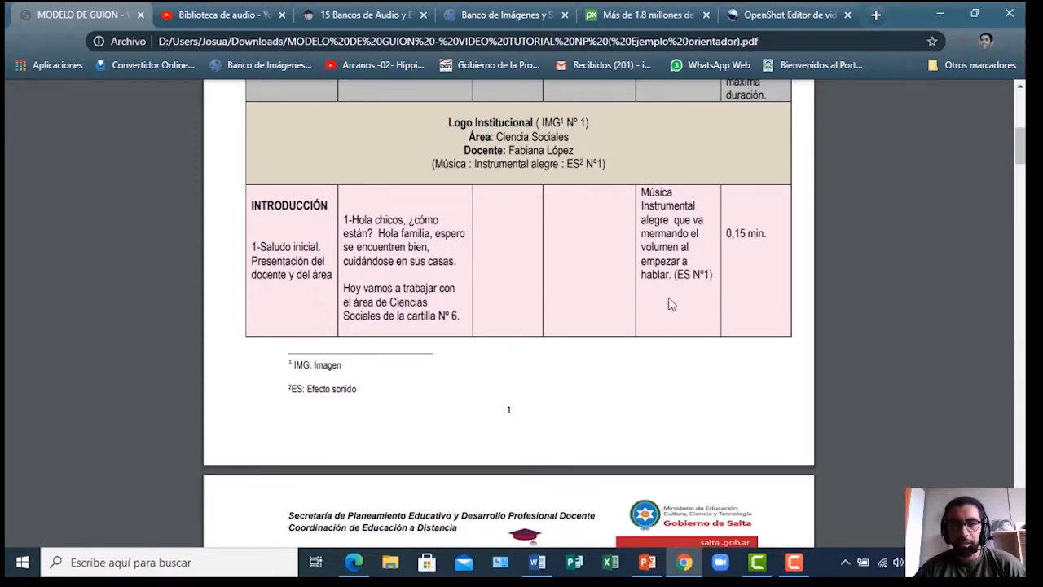
{"action": "scroll", "coordinate": [514, 305], "scroll_direction": "down", "scroll_amount": 1}
{"action": "scroll", "coordinate": [513, 305], "scroll_direction": "down", "scroll_amount": 6}
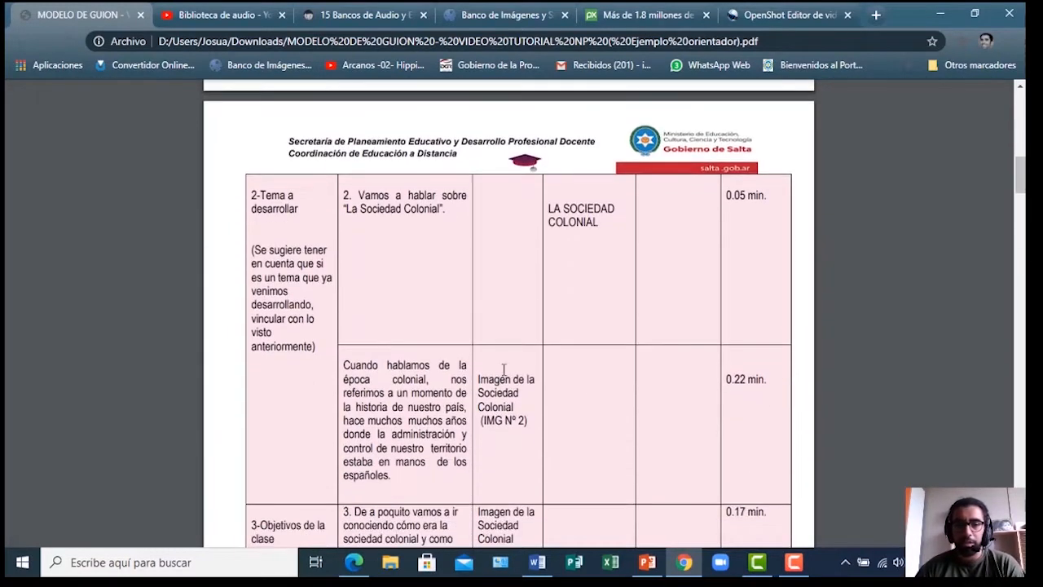
{"action": "scroll", "coordinate": [552, 340], "scroll_direction": "down", "scroll_amount": 4}
{"action": "scroll", "coordinate": [619, 334], "scroll_direction": "down", "scroll_amount": 3}
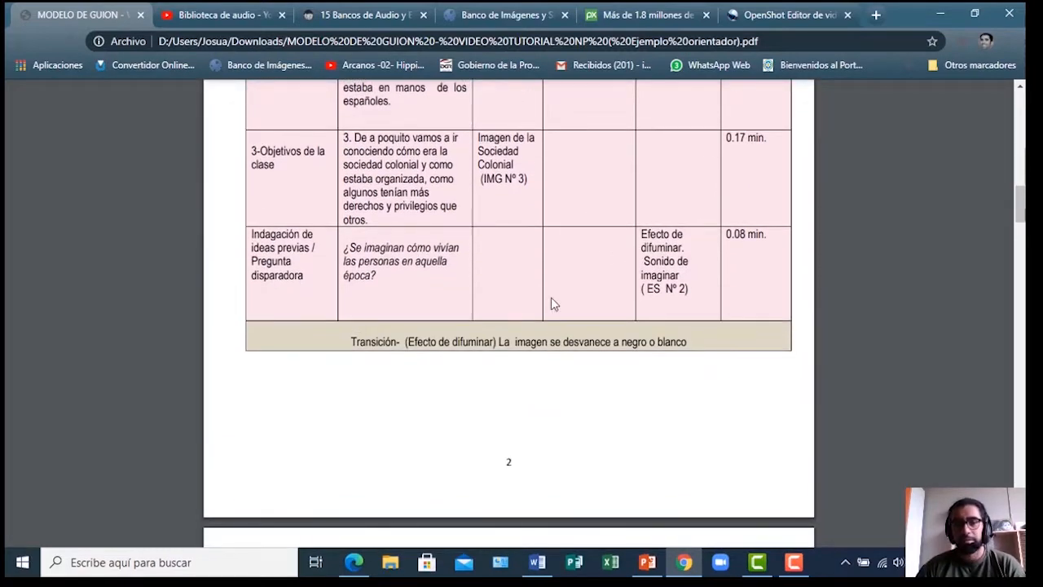
{"action": "scroll", "coordinate": [582, 268], "scroll_direction": "down", "scroll_amount": 3}
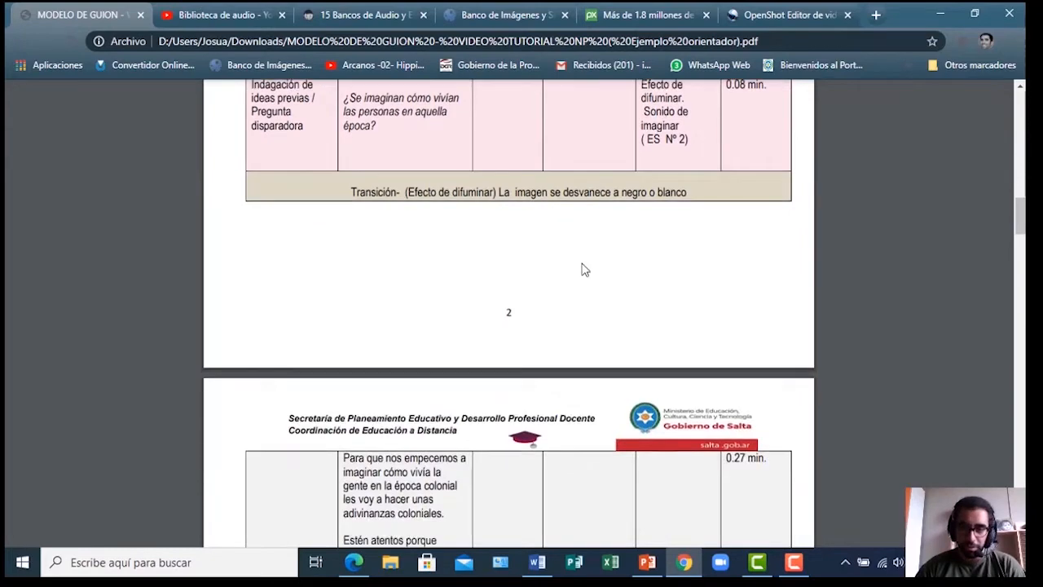
{"action": "scroll", "coordinate": [582, 269], "scroll_direction": "down", "scroll_amount": 5}
{"action": "scroll", "coordinate": [582, 268], "scroll_direction": "up", "scroll_amount": 13}
{"action": "scroll", "coordinate": [616, 362], "scroll_direction": "up", "scroll_amount": 11}
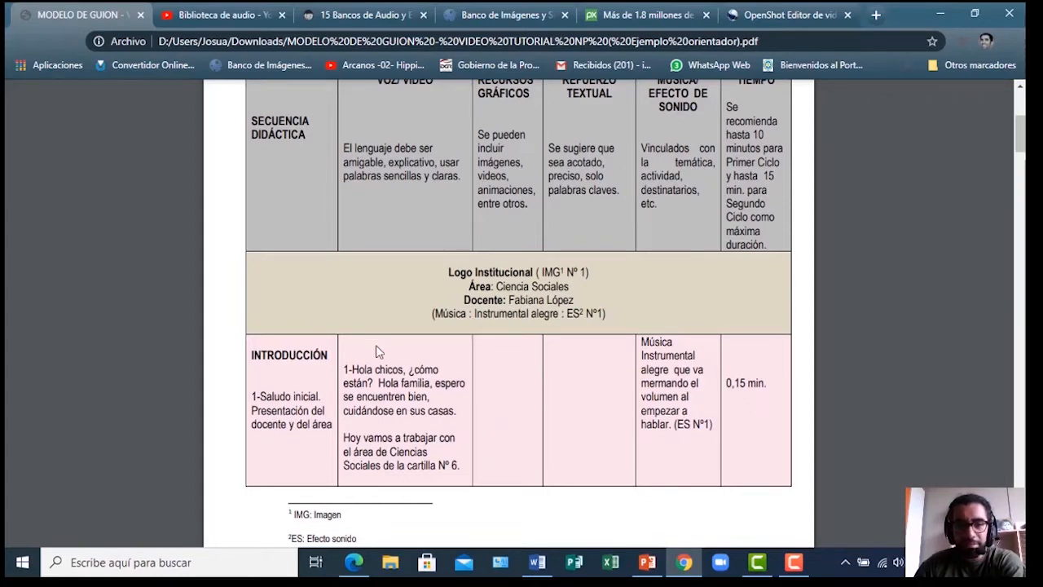
{"action": "scroll", "coordinate": [377, 348], "scroll_direction": "down", "scroll_amount": 1}
{"action": "scroll", "coordinate": [376, 351], "scroll_direction": "down", "scroll_amount": 1}
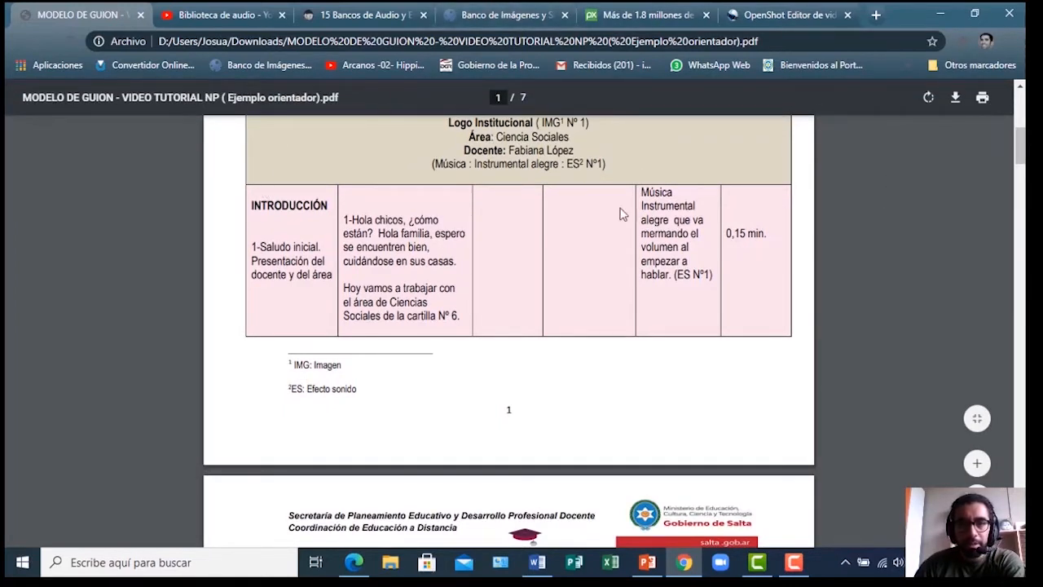
Switch to the OpenShot download page and select its address in the address bar
{"action": "left_click", "coordinate": [770, 16]}
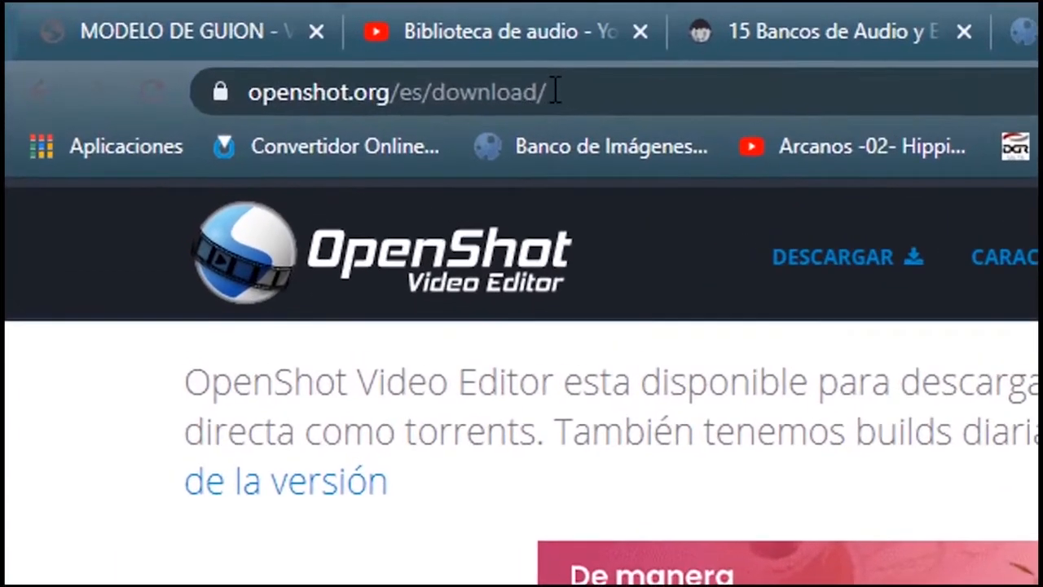
{"action": "left_click_drag", "start_coordinate": [553, 91], "coordinate": [675, 91]}
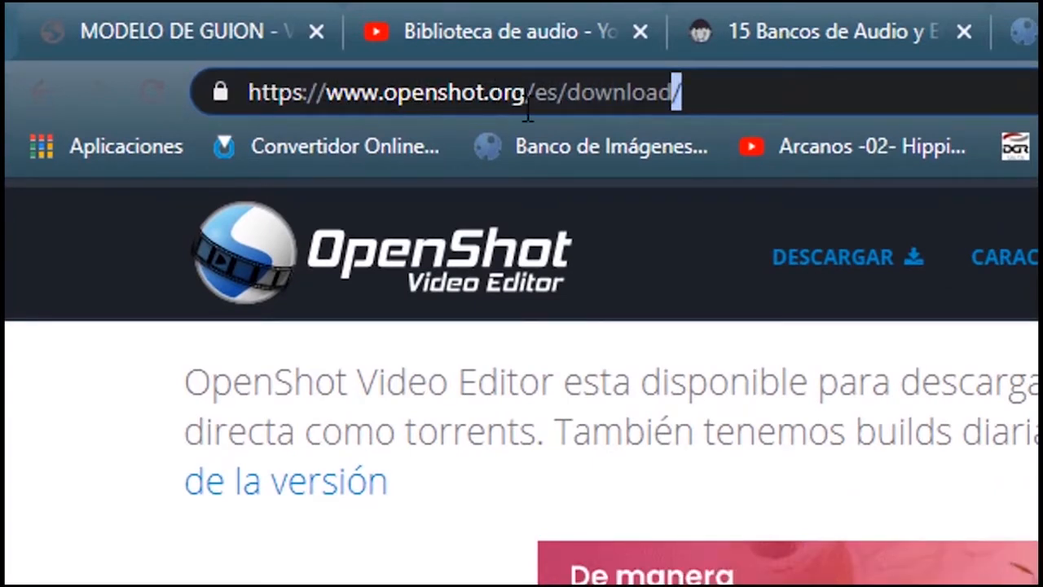
{"action": "left_click_drag", "start_coordinate": [698, 90], "coordinate": [248, 92]}
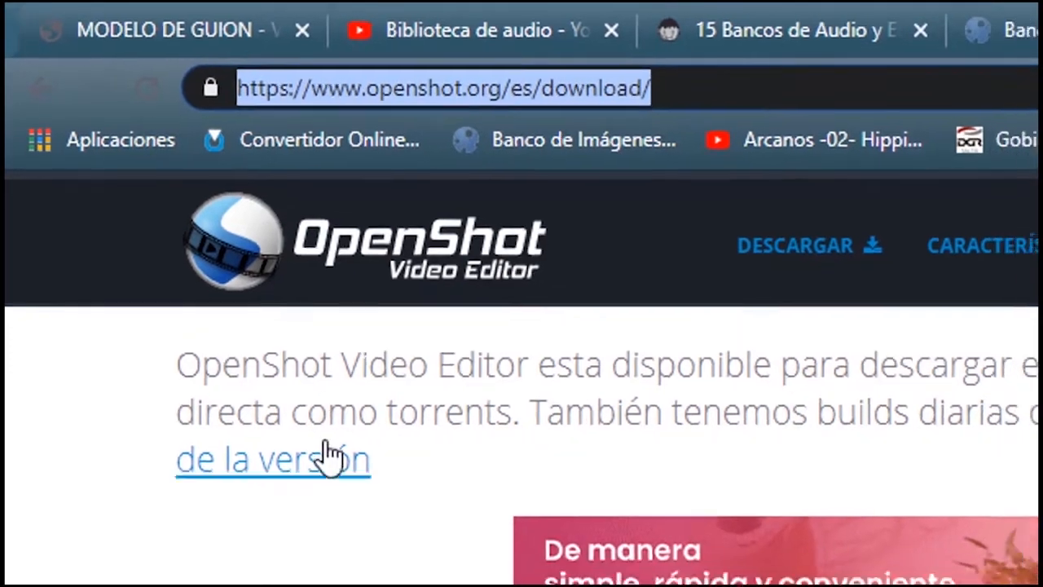
Start the download of the 64-bit Windows installer v2.5.1 (Descarga v2.5.1)
{"action": "scroll", "coordinate": [346, 477], "scroll_direction": "down", "scroll_amount": 5}
{"action": "scroll", "coordinate": [183, 257], "scroll_direction": "down", "scroll_amount": 2}
{"action": "scroll", "coordinate": [182, 257], "scroll_direction": "up", "scroll_amount": 4}
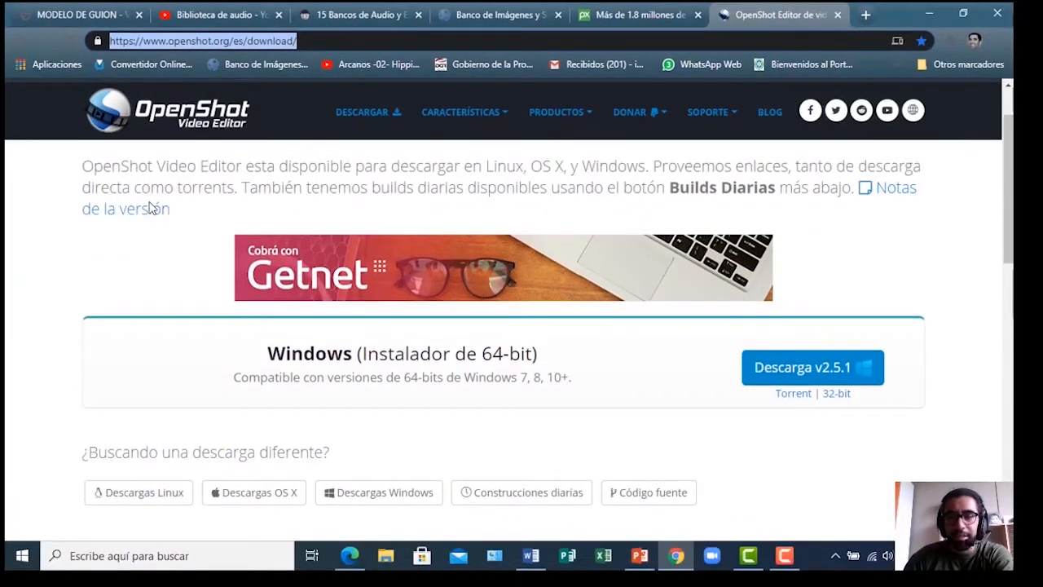
{"action": "scroll", "coordinate": [86, 204], "scroll_direction": "up", "scroll_amount": 1}
{"action": "scroll", "coordinate": [100, 233], "scroll_direction": "down", "scroll_amount": 1}
{"action": "scroll", "coordinate": [101, 236], "scroll_direction": "up", "scroll_amount": 1}
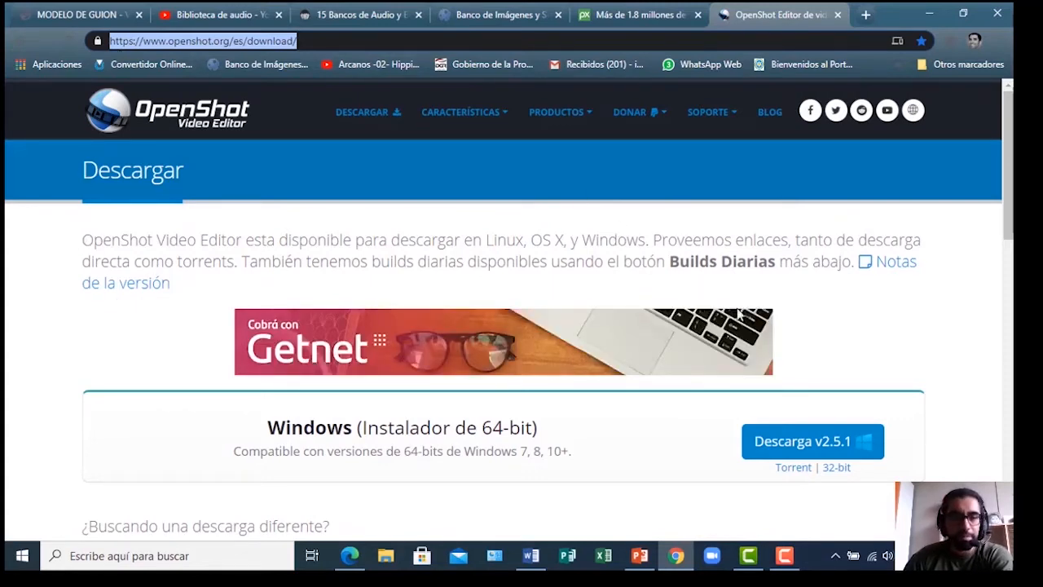
{"action": "scroll", "coordinate": [749, 310], "scroll_direction": "down", "scroll_amount": 1}
{"action": "scroll", "coordinate": [298, 302], "scroll_direction": "up", "scroll_amount": 1}
{"action": "scroll", "coordinate": [299, 306], "scroll_direction": "down", "scroll_amount": 3}
{"action": "scroll", "coordinate": [297, 307], "scroll_direction": "down", "scroll_amount": 1}
{"action": "scroll", "coordinate": [295, 306], "scroll_direction": "up", "scroll_amount": 3}
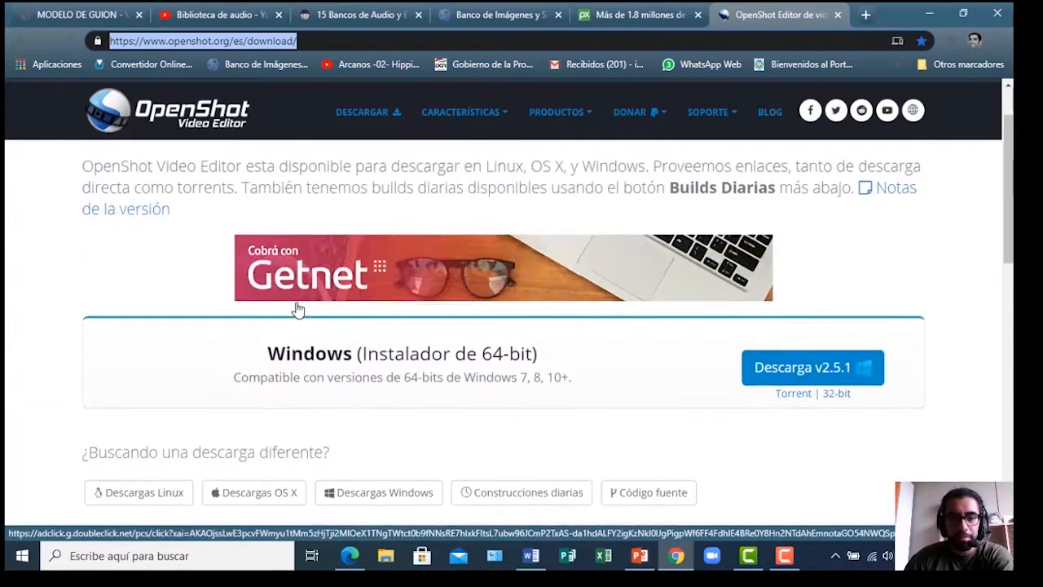
{"action": "scroll", "coordinate": [295, 307], "scroll_direction": "down", "scroll_amount": 1}
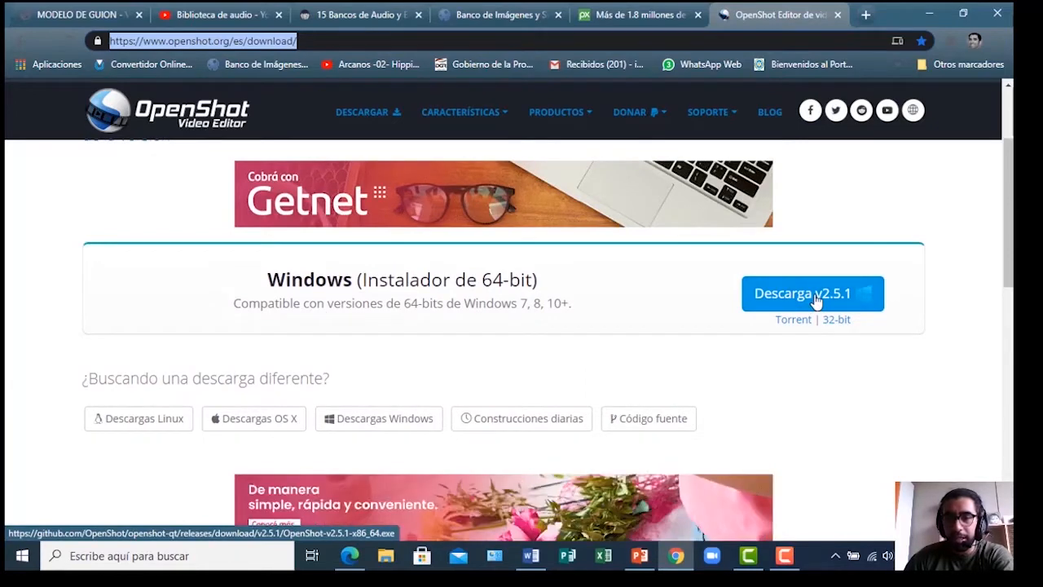
{"action": "scroll", "coordinate": [318, 348], "scroll_direction": "down", "scroll_amount": 2}
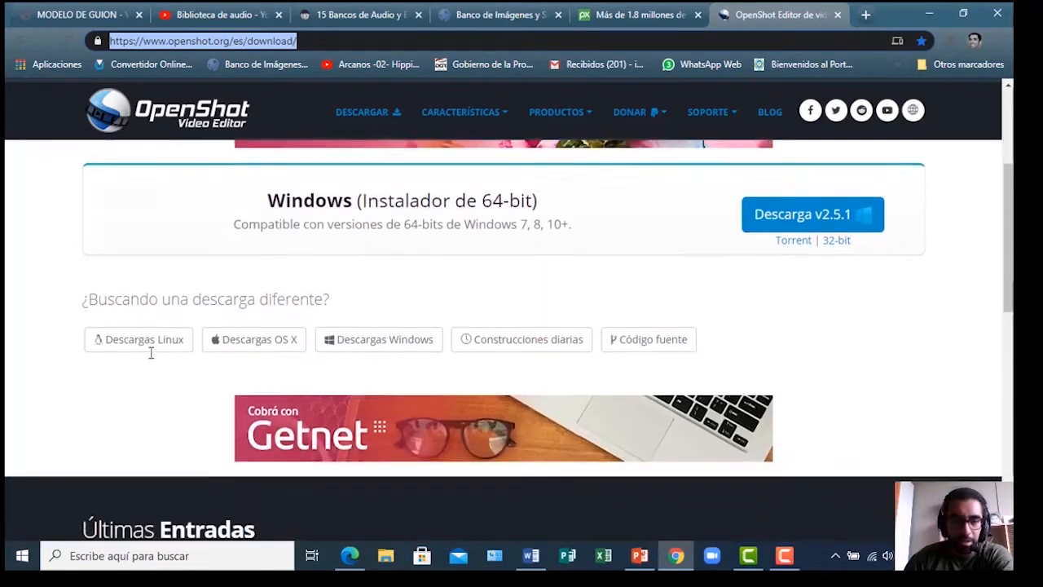
{"action": "scroll", "coordinate": [758, 237], "scroll_direction": "up", "scroll_amount": 2}
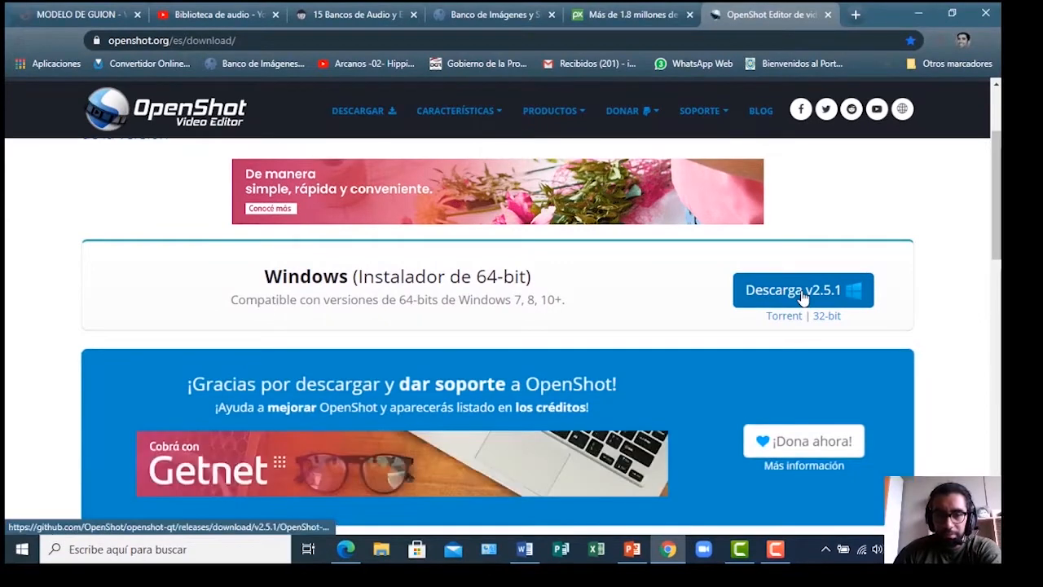
{"action": "left_click", "coordinate": [802, 295]}
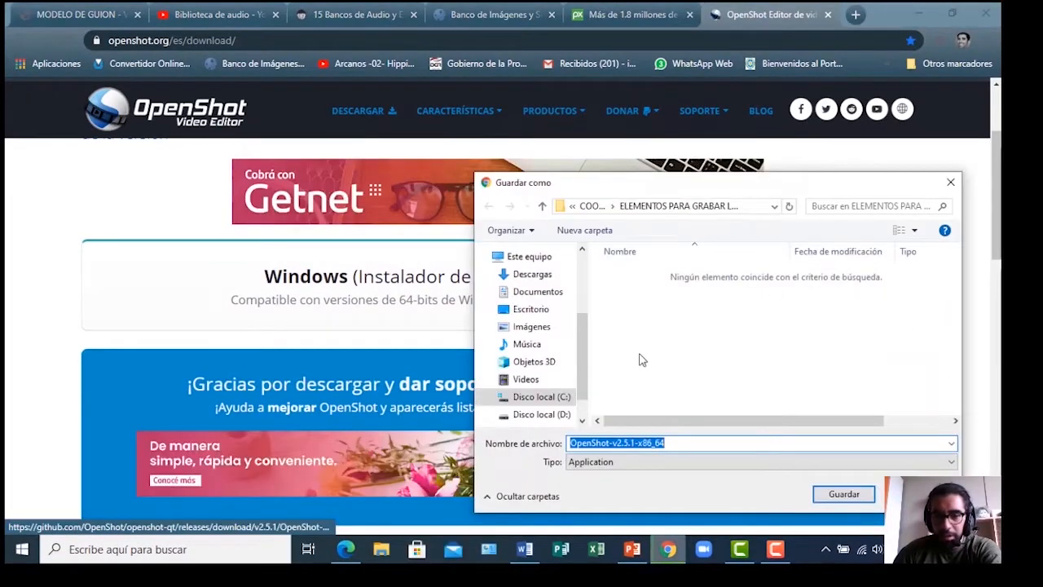
Save OpenShot-v2.5.1-x86_64 to Disco local (C:) instead of Disco local (D:)
{"action": "scroll", "coordinate": [640, 359], "scroll_direction": "right", "scroll_amount": 2}
{"action": "scroll", "coordinate": [647, 359], "scroll_direction": "left", "scroll_amount": 1}
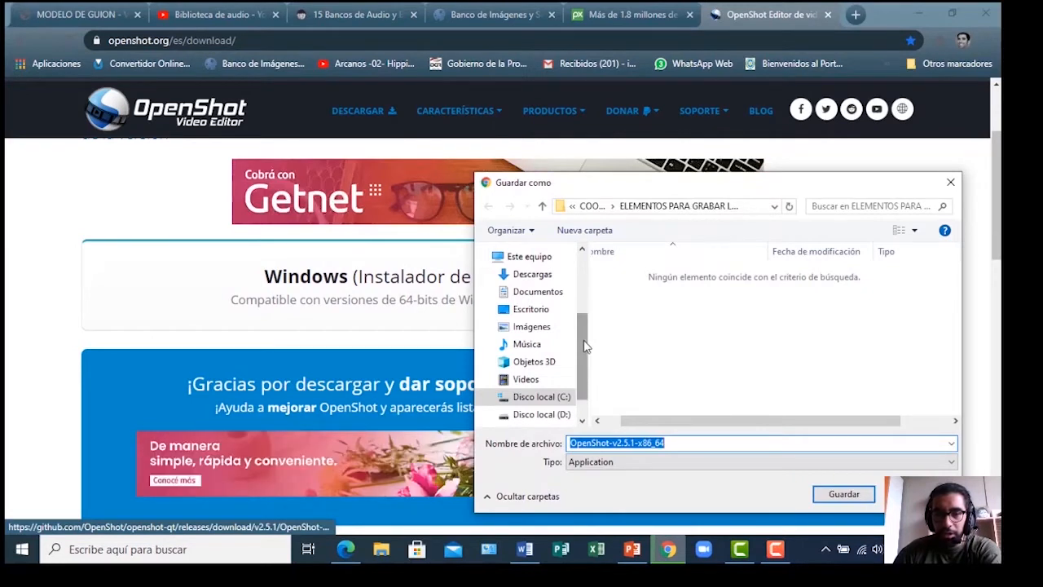
{"action": "scroll", "coordinate": [584, 349], "scroll_direction": "up", "scroll_amount": 3}
{"action": "scroll", "coordinate": [594, 338], "scroll_direction": "down", "scroll_amount": 1}
{"action": "scroll", "coordinate": [593, 339], "scroll_direction": "down", "scroll_amount": 3}
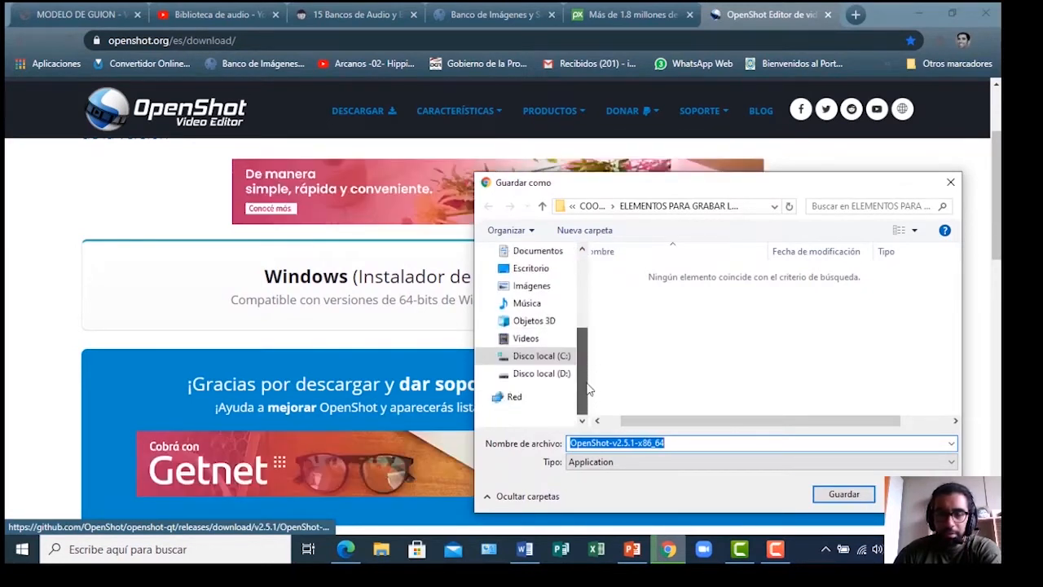
{"action": "left_click", "coordinate": [533, 376]}
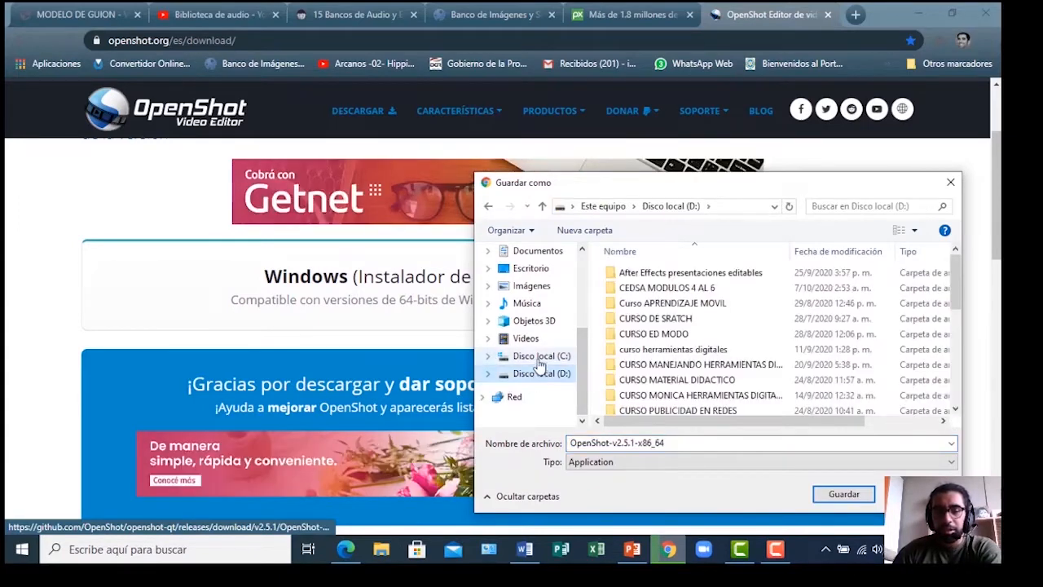
{"action": "left_click", "coordinate": [537, 359]}
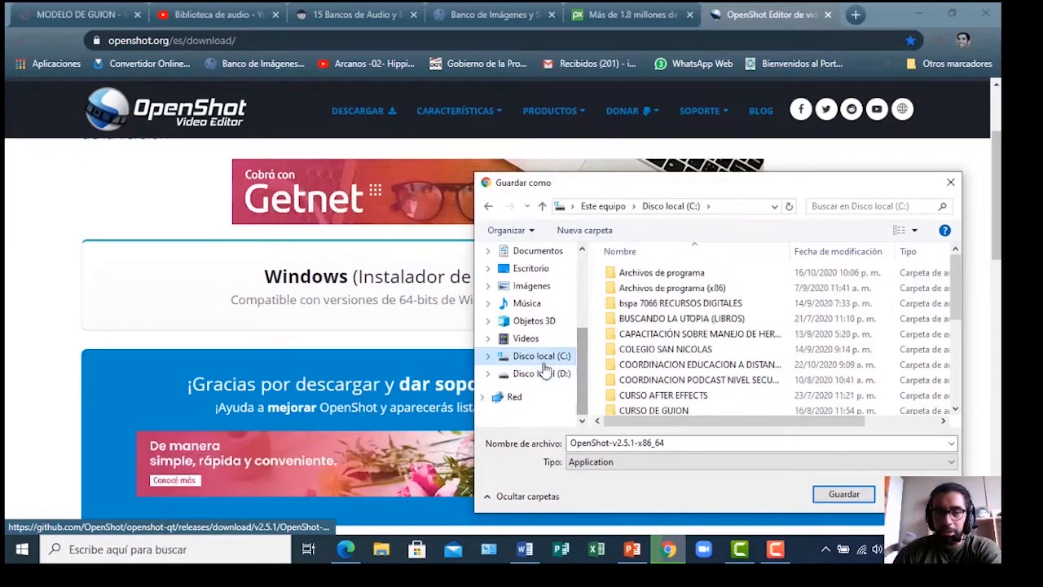
{"action": "scroll", "coordinate": [545, 369], "scroll_direction": "up", "scroll_amount": 3}
{"action": "scroll", "coordinate": [531, 297], "scroll_direction": "down", "scroll_amount": 2}
{"action": "scroll", "coordinate": [531, 300], "scroll_direction": "up", "scroll_amount": 3}
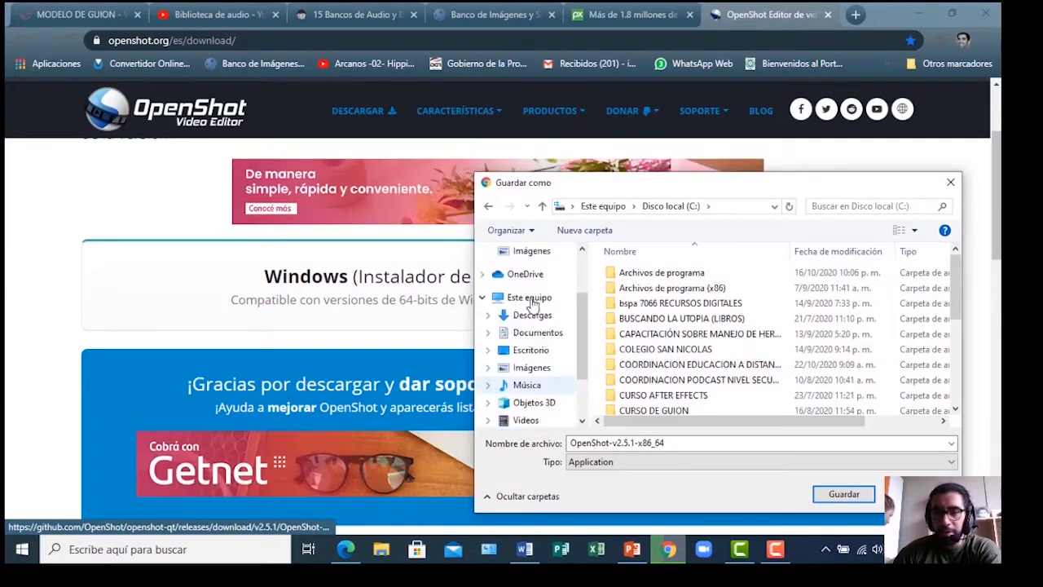
{"action": "scroll", "coordinate": [529, 326], "scroll_direction": "down", "scroll_amount": 3}
{"action": "scroll", "coordinate": [527, 330], "scroll_direction": "up", "scroll_amount": 2}
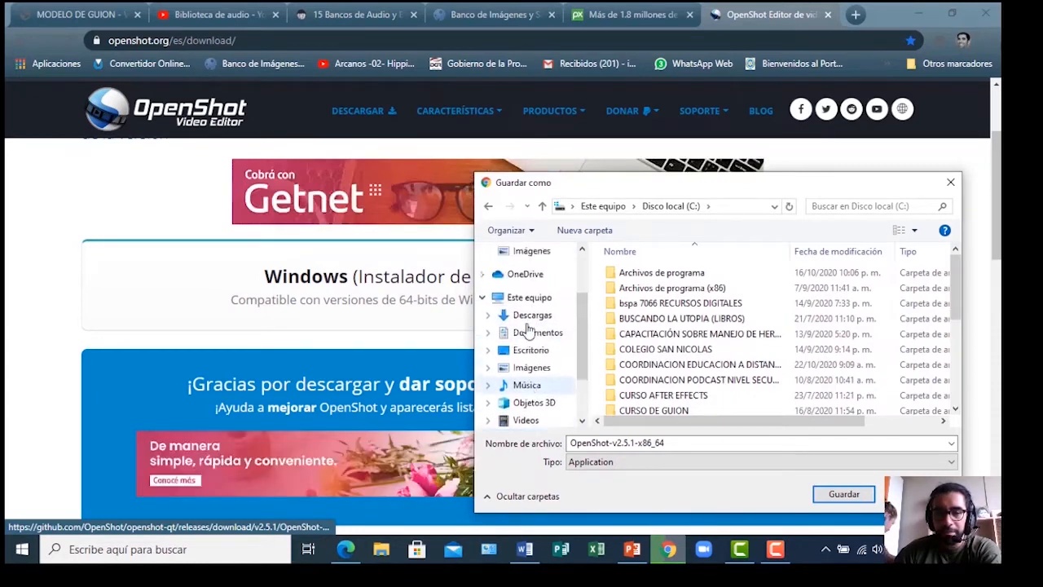
{"action": "scroll", "coordinate": [528, 330], "scroll_direction": "up", "scroll_amount": 2}
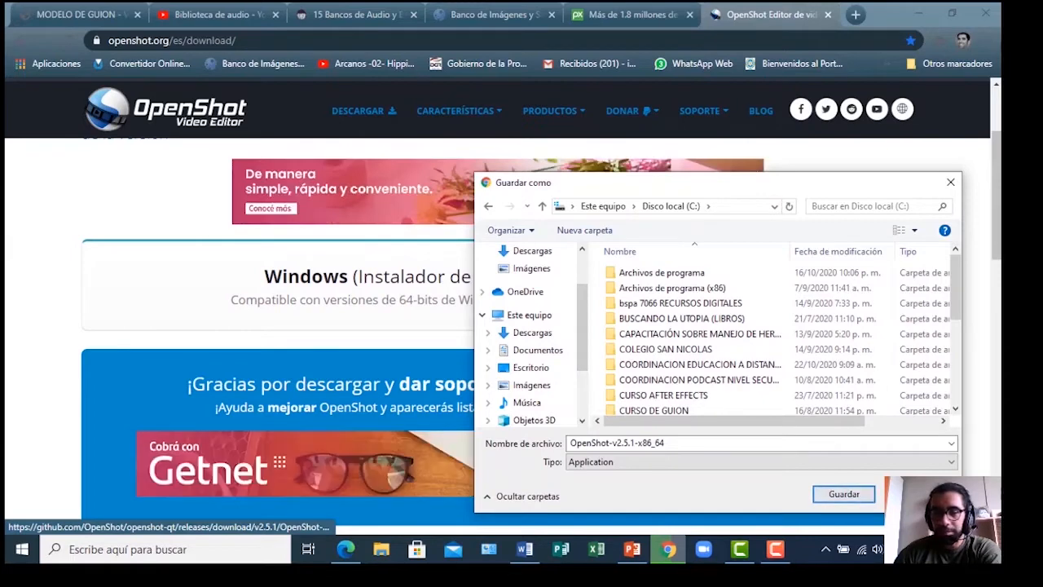
{"action": "left_click", "coordinate": [844, 494]}
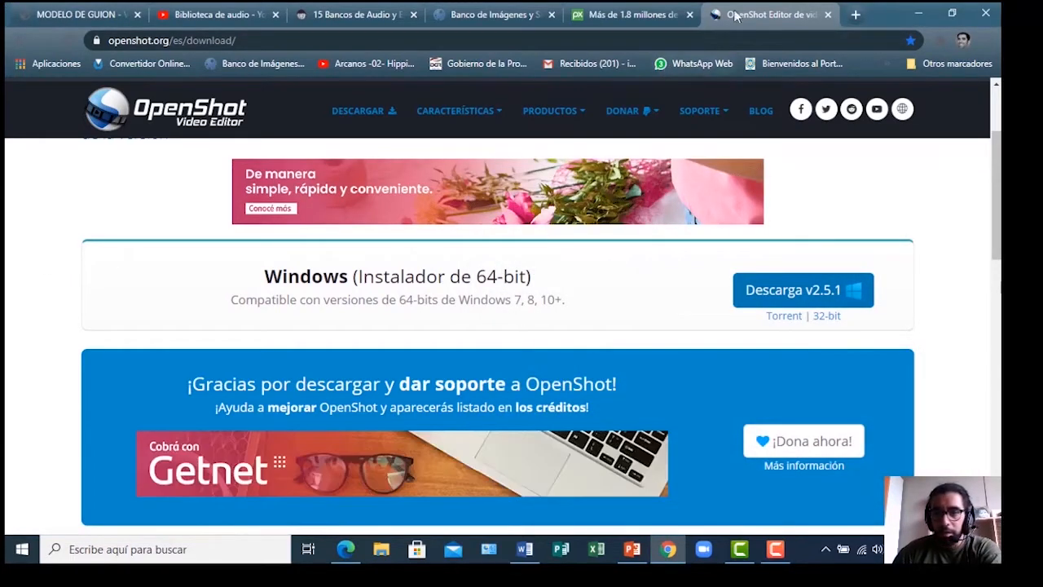
Minimize Chrome and start OpenShot Video Editor from its desktop shortcut
{"action": "left_click", "coordinate": [918, 14]}
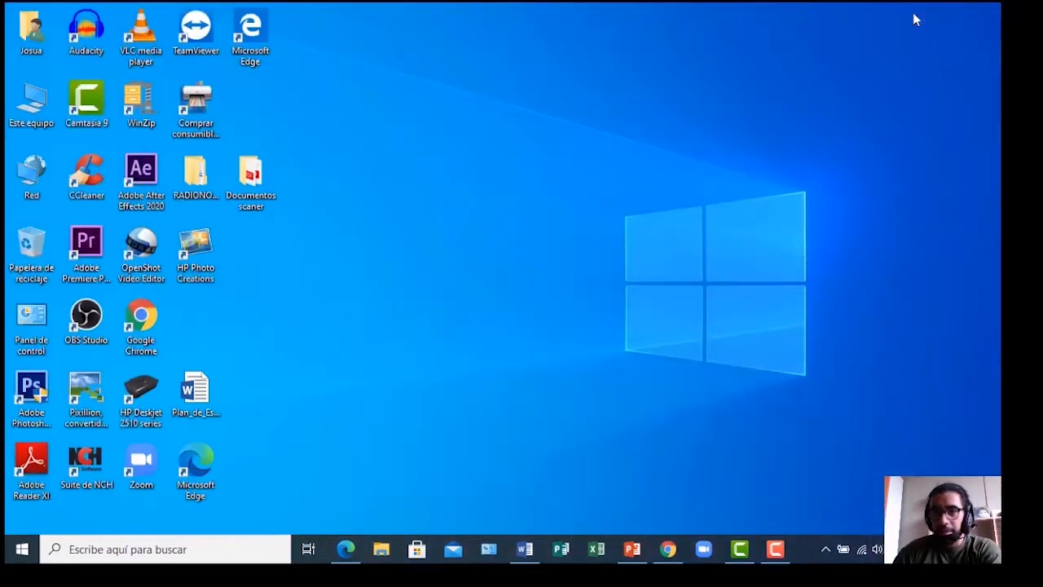
{"action": "double_click", "coordinate": [145, 255]}
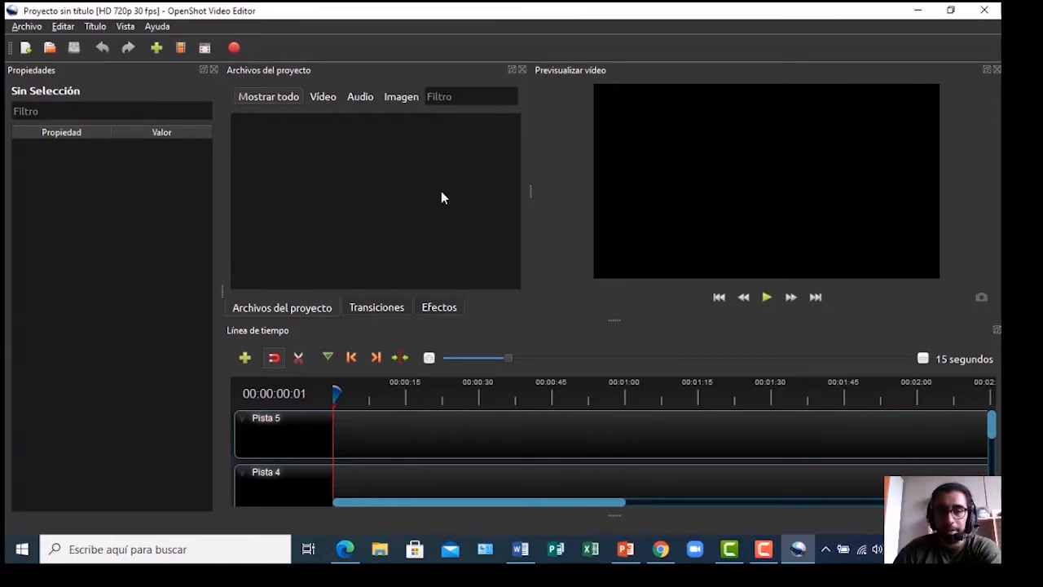
{"action": "left_click_drag", "start_coordinate": [488, 509], "coordinate": [432, 487]}
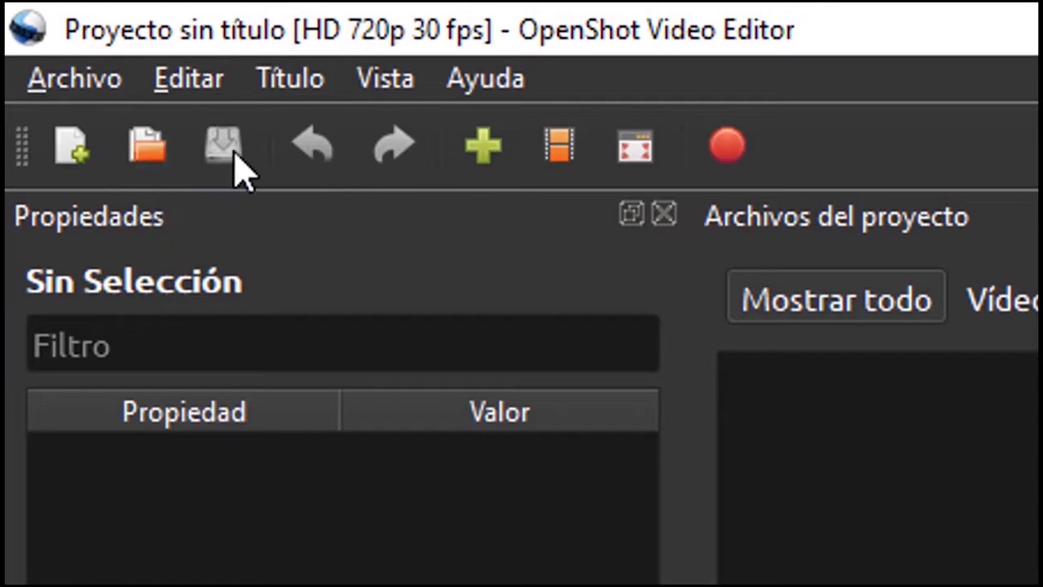
{"action": "left_click", "coordinate": [482, 151]}
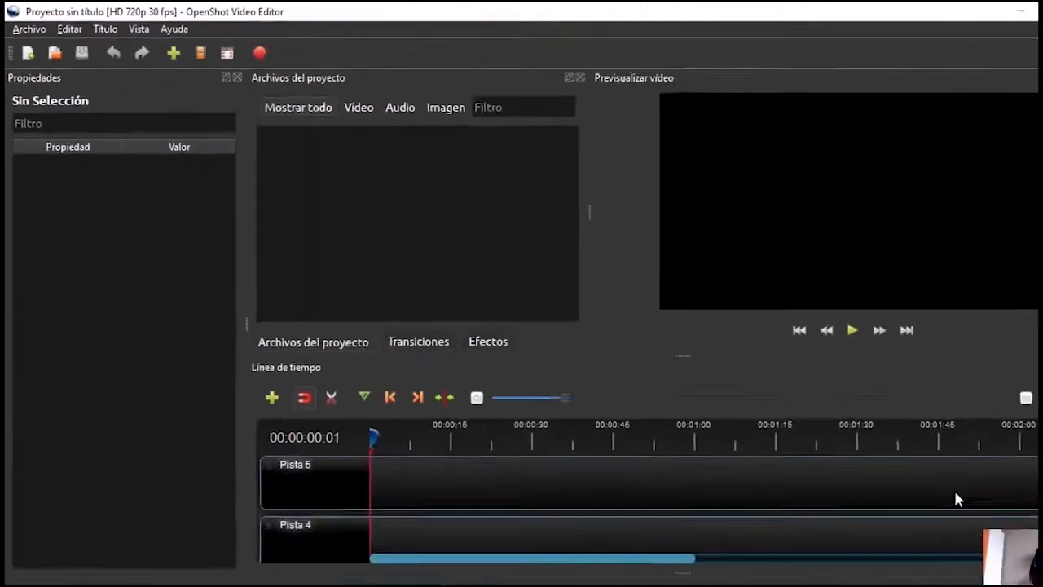
{"action": "scroll", "coordinate": [484, 475], "scroll_direction": "down", "scroll_amount": 4}
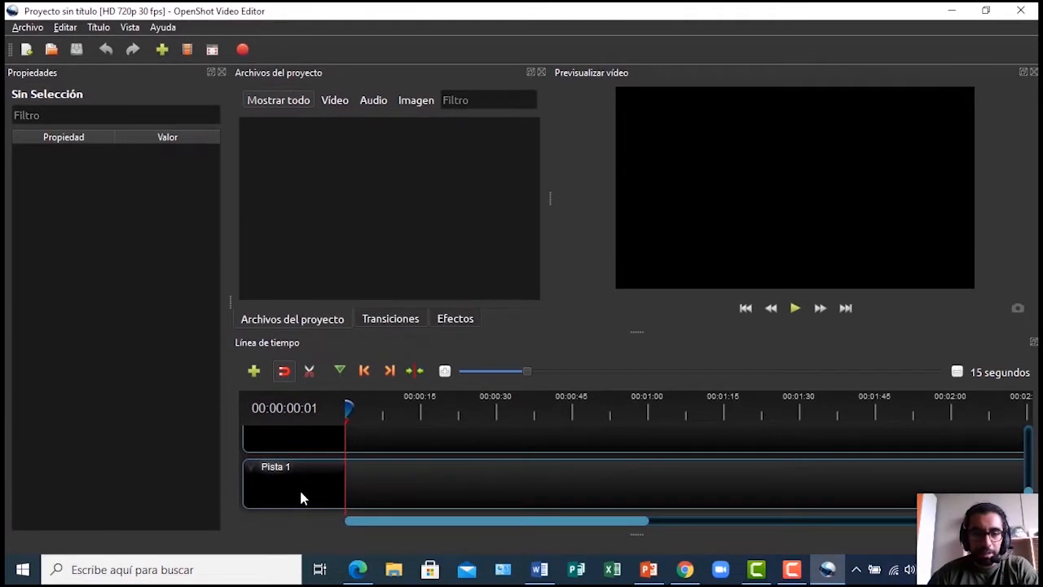
{"action": "left_click_drag", "start_coordinate": [459, 524], "coordinate": [421, 533]}
{"action": "mouse_move", "coordinate": [1028, 494]}
{"action": "left_mouse_down"}
{"action": "mouse_move", "coordinate": [1031, 438]}
{"action": "mouse_move", "coordinate": [1030, 507]}
{"action": "mouse_move", "coordinate": [1026, 403]}
{"action": "mouse_move", "coordinate": [1026, 482]}
{"action": "left_mouse_up"}
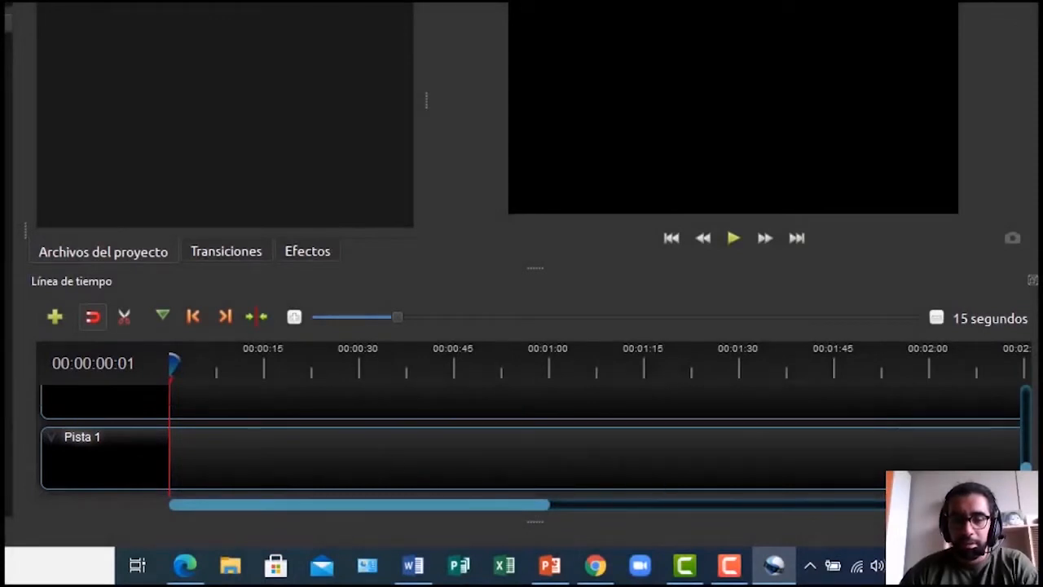
{"action": "scroll", "coordinate": [379, 424], "scroll_direction": "up", "scroll_amount": 1}
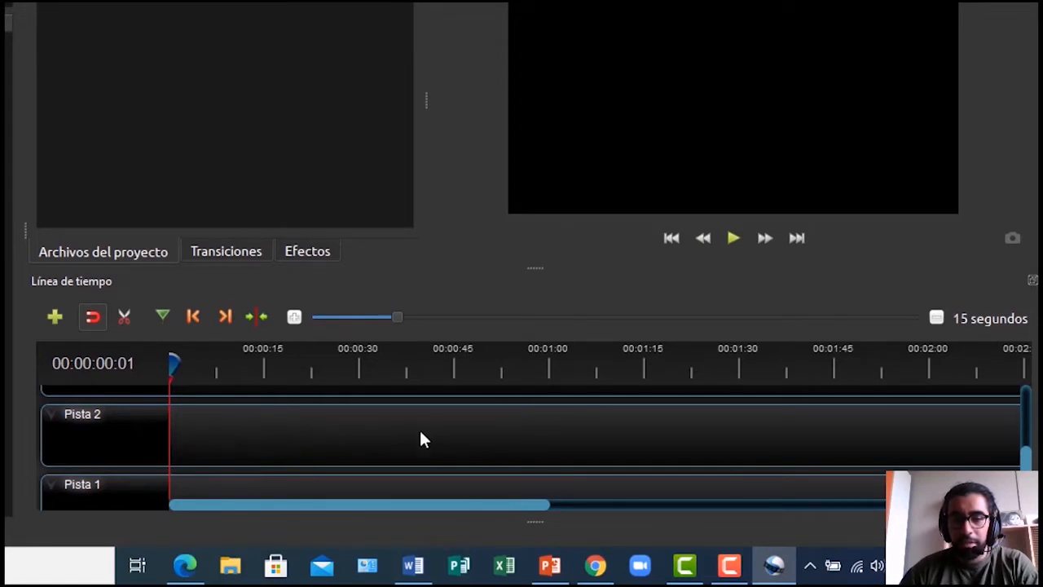
{"action": "left_click_drag", "start_coordinate": [1030, 460], "coordinate": [1031, 443]}
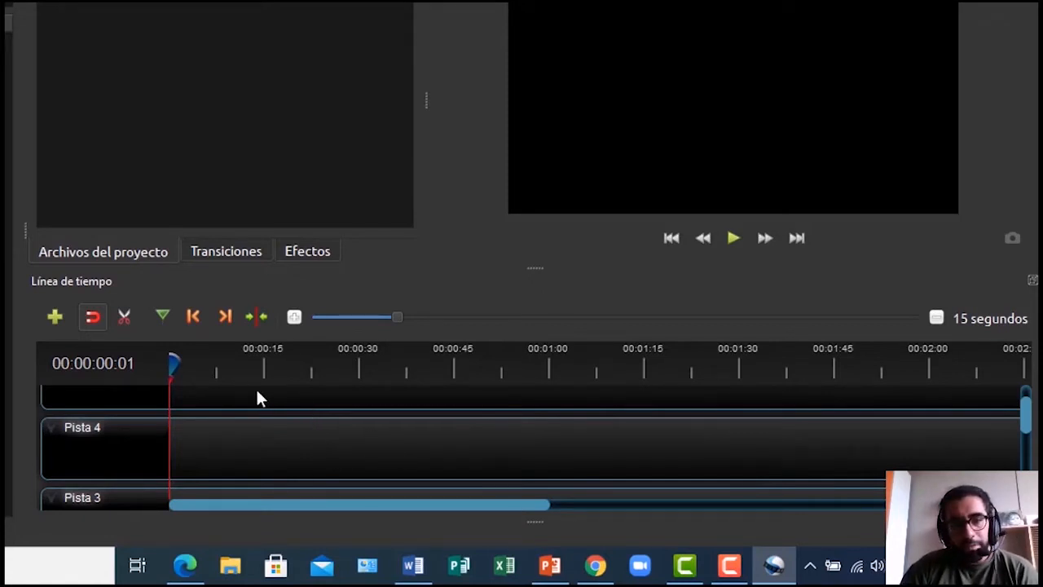
{"action": "mouse_move", "coordinate": [1028, 411]}
{"action": "left_mouse_down"}
{"action": "mouse_move", "coordinate": [1029, 428]}
{"action": "mouse_move", "coordinate": [1032, 401]}
{"action": "left_mouse_up"}
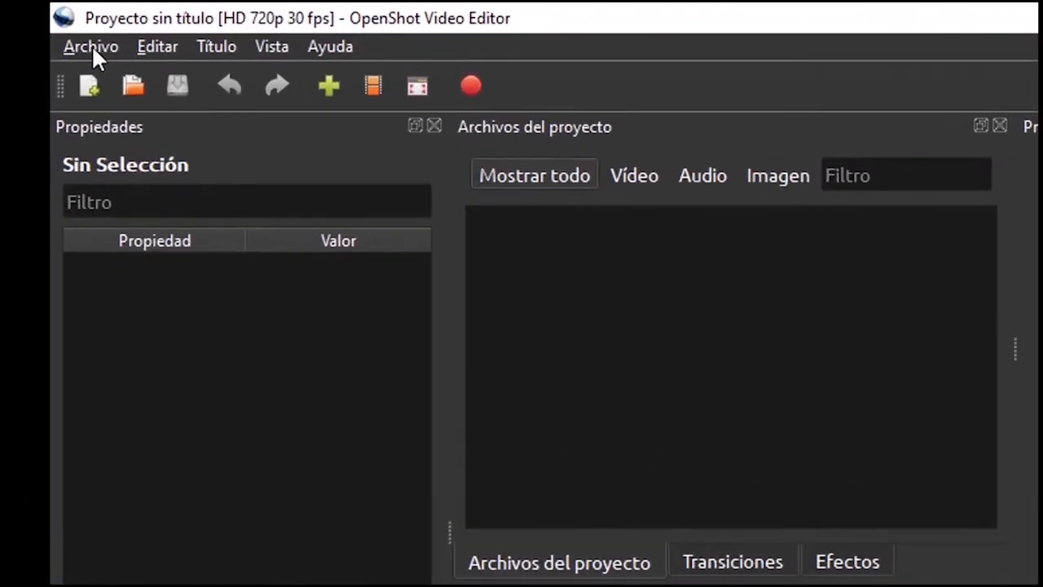
Open the Archivo menu, then move across to the Editar menu to show its items
{"action": "left_click", "coordinate": [92, 47]}
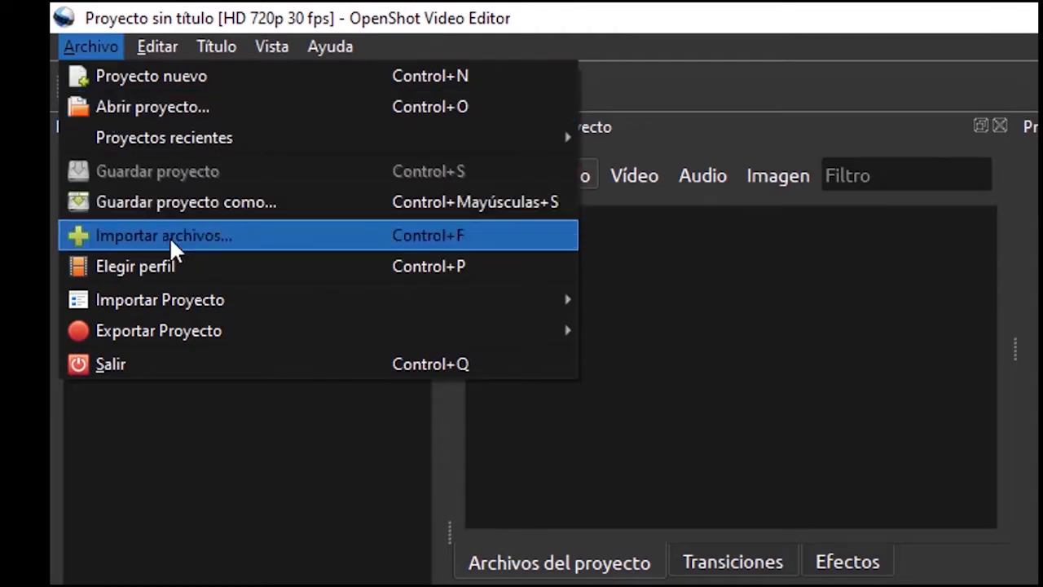
{"action": "mouse_move", "coordinate": [149, 54]}
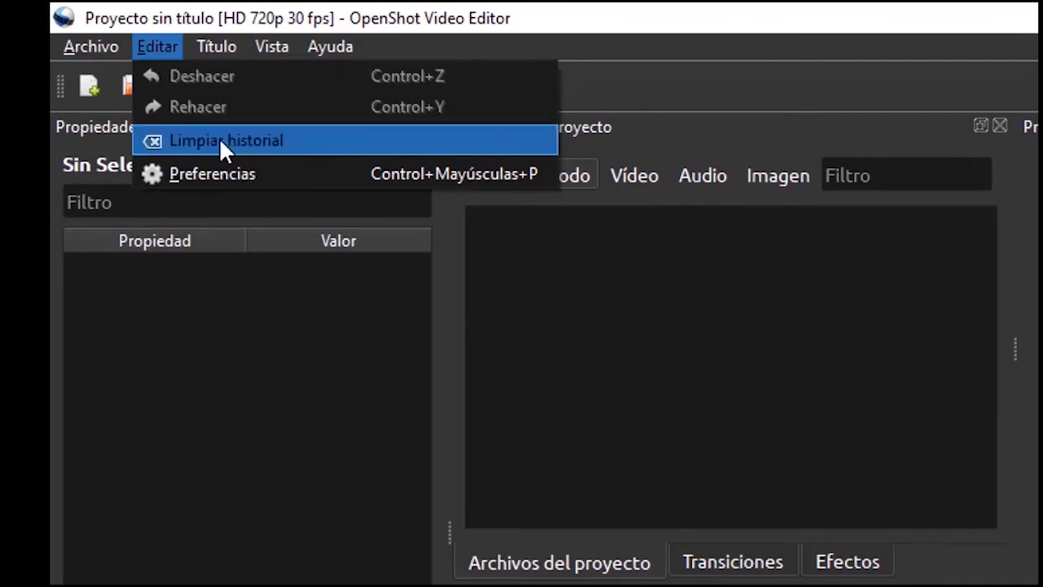
{"action": "left_click", "coordinate": [233, 368]}
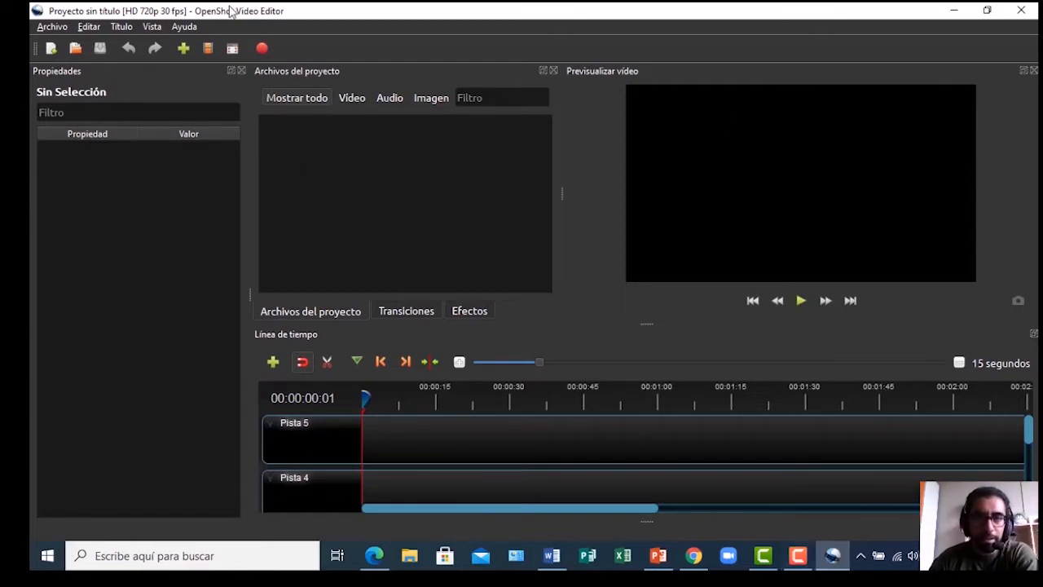
Switch to the Chrome window showing the OpenShot v2.5.1 download page
{"action": "mouse_move", "coordinate": [694, 562]}
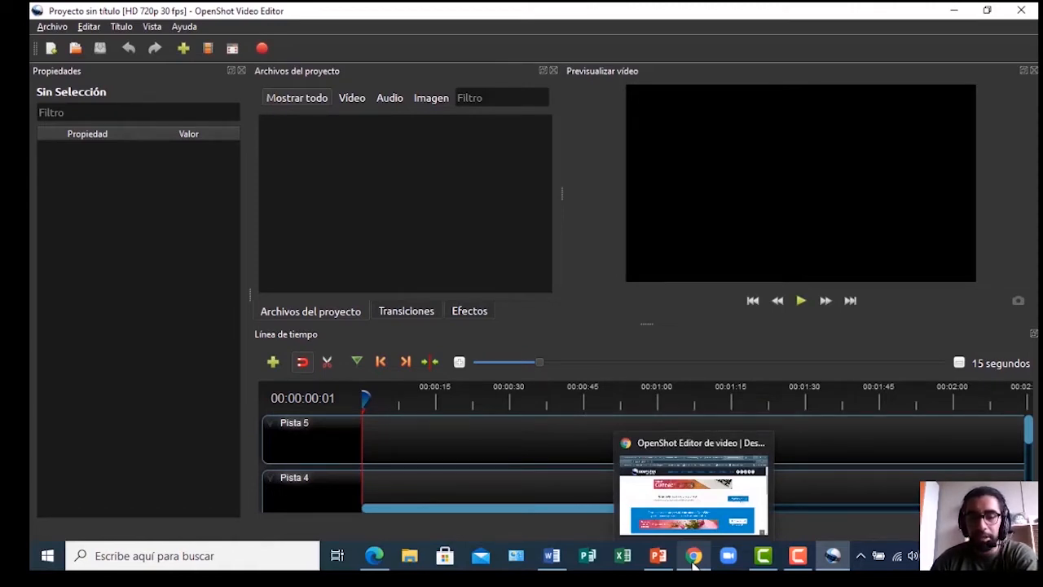
{"action": "left_click", "coordinate": [693, 557]}
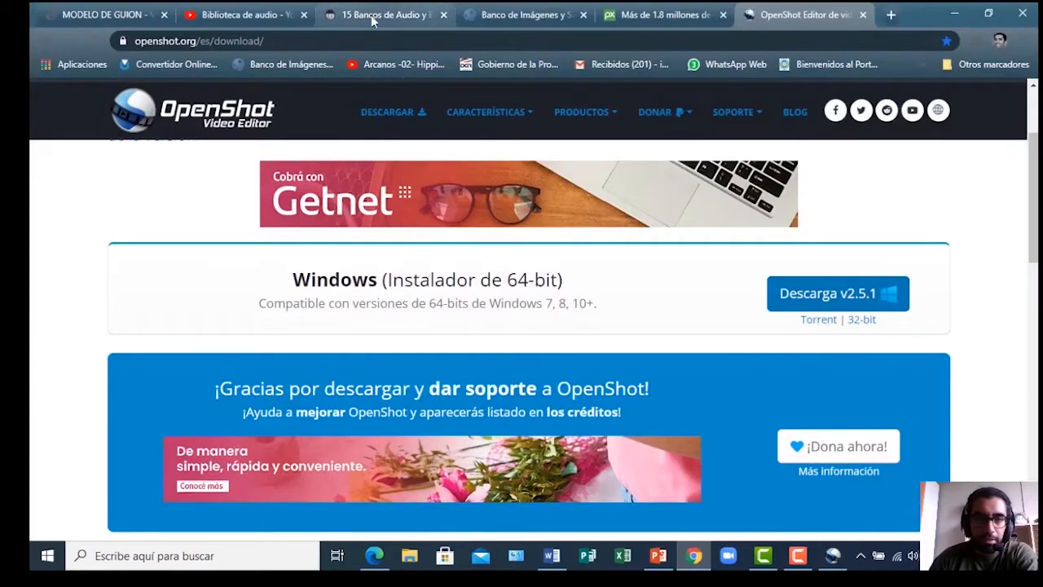
Switch to the MODELO DE GUION PDF tab and return to the top of page 1
{"action": "left_click", "coordinate": [104, 18]}
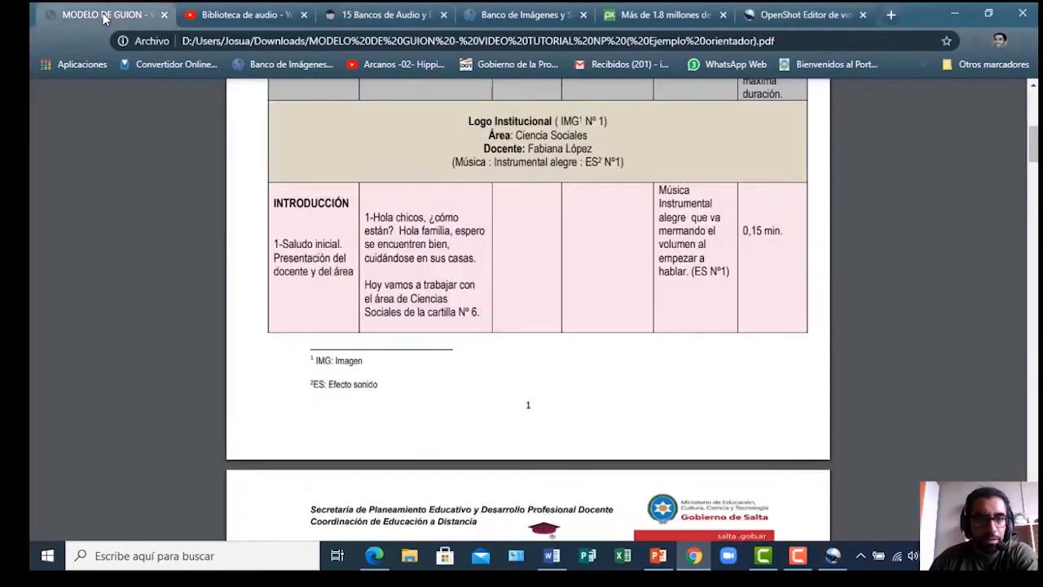
{"action": "scroll", "coordinate": [354, 258], "scroll_direction": "down", "scroll_amount": 3}
{"action": "scroll", "coordinate": [355, 259], "scroll_direction": "up", "scroll_amount": 4}
{"action": "scroll", "coordinate": [334, 245], "scroll_direction": "down", "scroll_amount": 1}
{"action": "scroll", "coordinate": [317, 231], "scroll_direction": "up", "scroll_amount": 1}
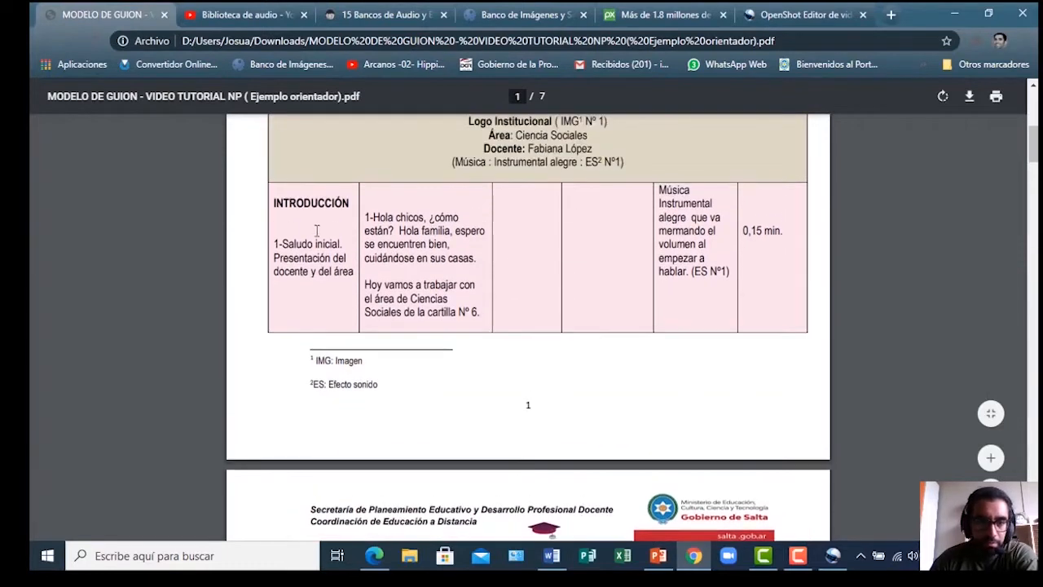
{"action": "scroll", "coordinate": [407, 249], "scroll_direction": "up", "scroll_amount": 1}
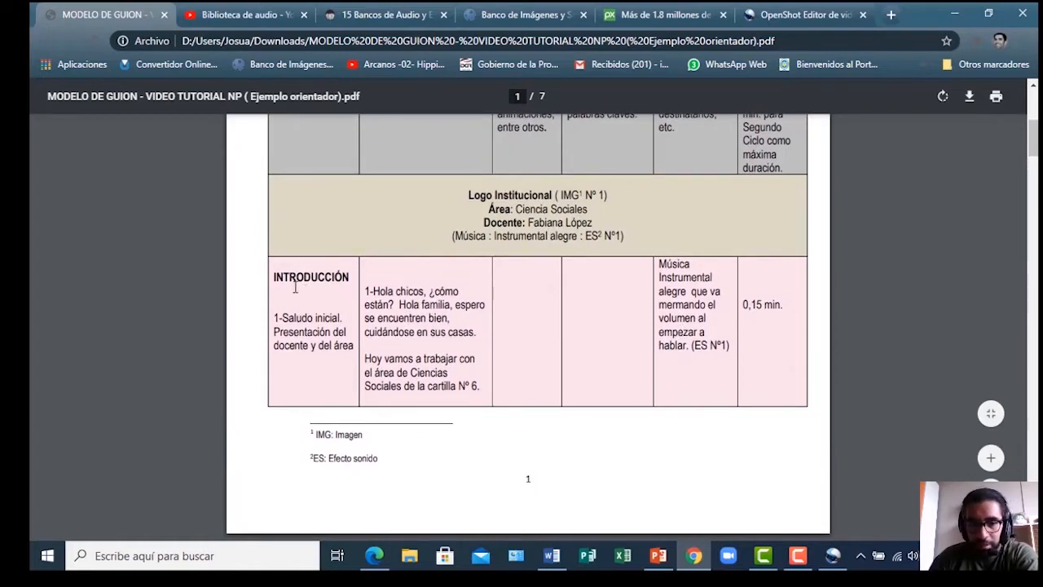
Highlight the INTRODUCCIÓN row's greeting text, then clear the selection
{"action": "left_click_drag", "start_coordinate": [275, 276], "coordinate": [332, 386]}
{"action": "scroll", "coordinate": [333, 387], "scroll_direction": "down", "scroll_amount": 7}
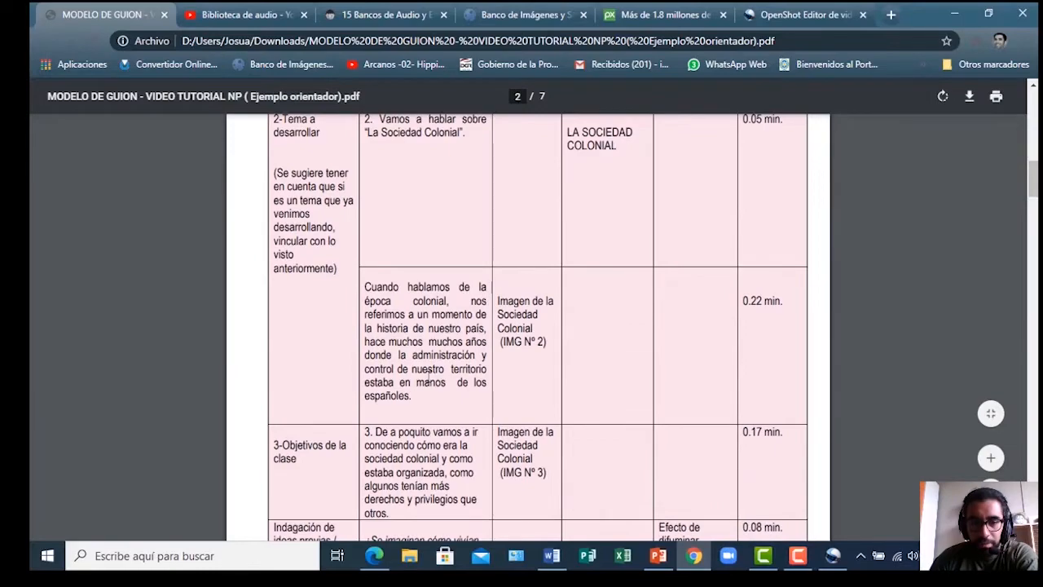
{"action": "scroll", "coordinate": [431, 370], "scroll_direction": "down", "scroll_amount": 3}
{"action": "scroll", "coordinate": [432, 370], "scroll_direction": "up", "scroll_amount": 3}
{"action": "scroll", "coordinate": [433, 370], "scroll_direction": "down", "scroll_amount": 7}
{"action": "scroll", "coordinate": [436, 366], "scroll_direction": "up", "scroll_amount": 15}
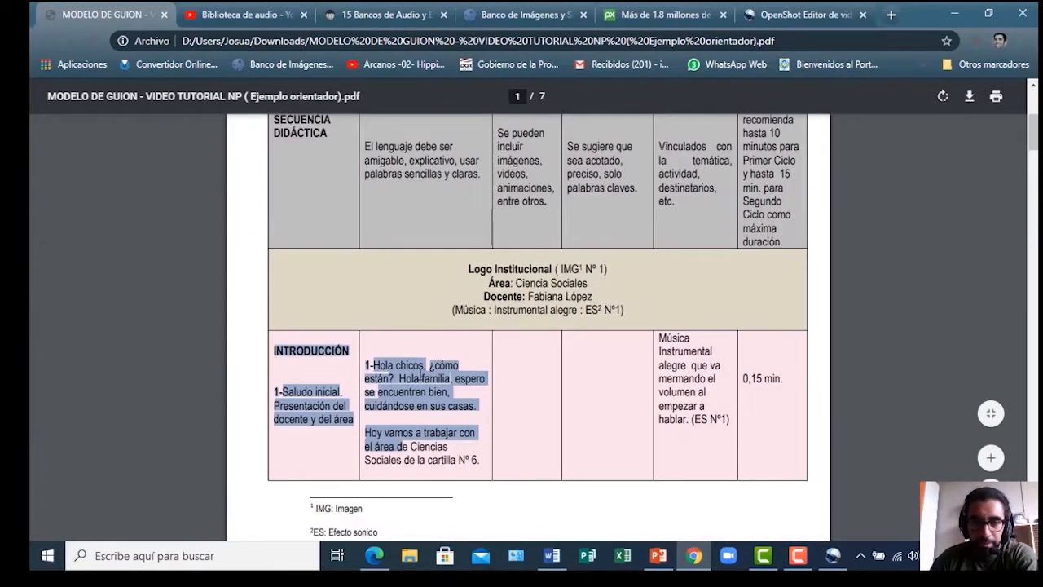
{"action": "left_click", "coordinate": [371, 369]}
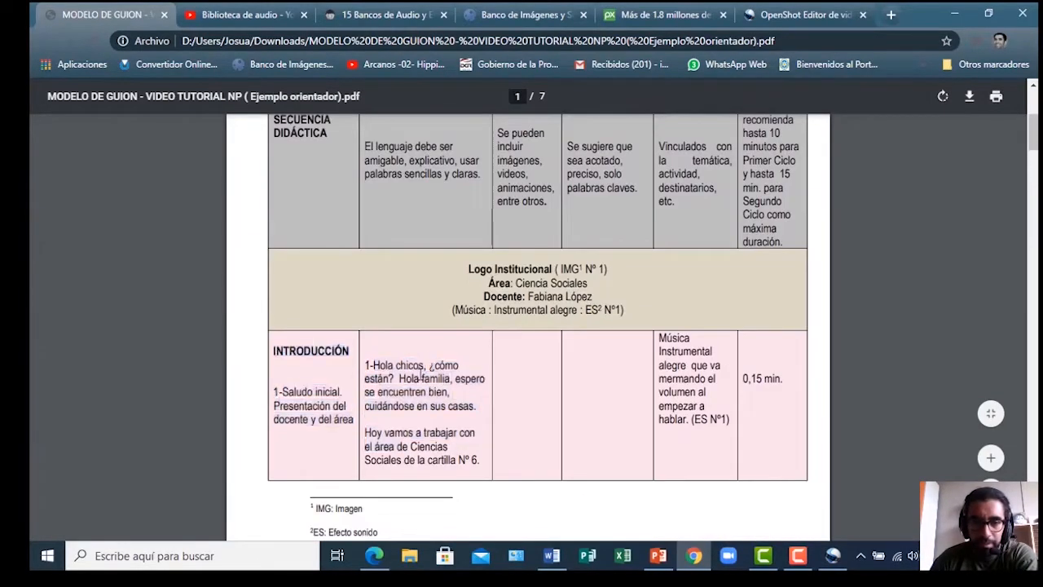
{"action": "scroll", "coordinate": [395, 367], "scroll_direction": "down", "scroll_amount": 2}
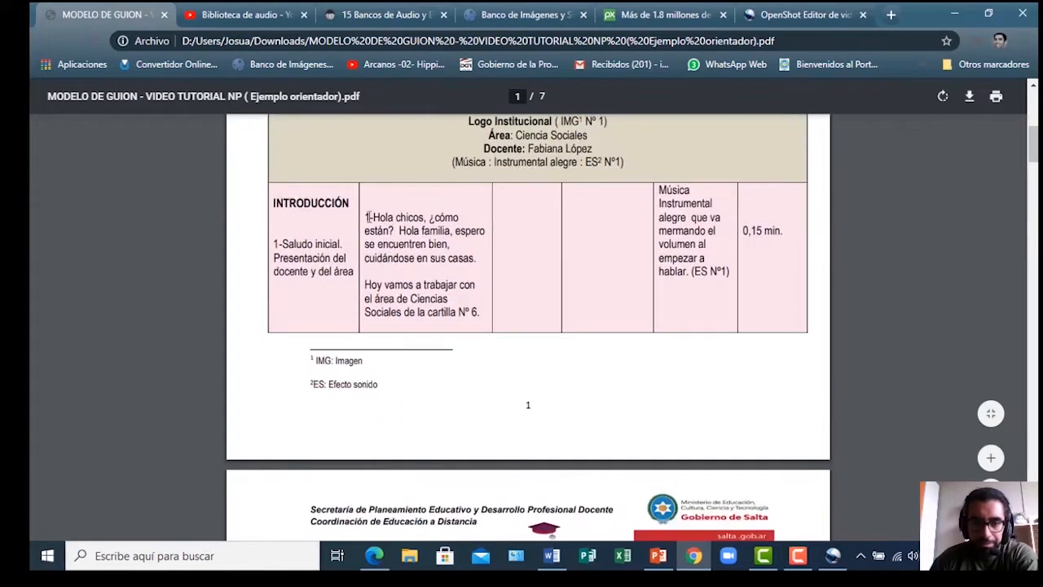
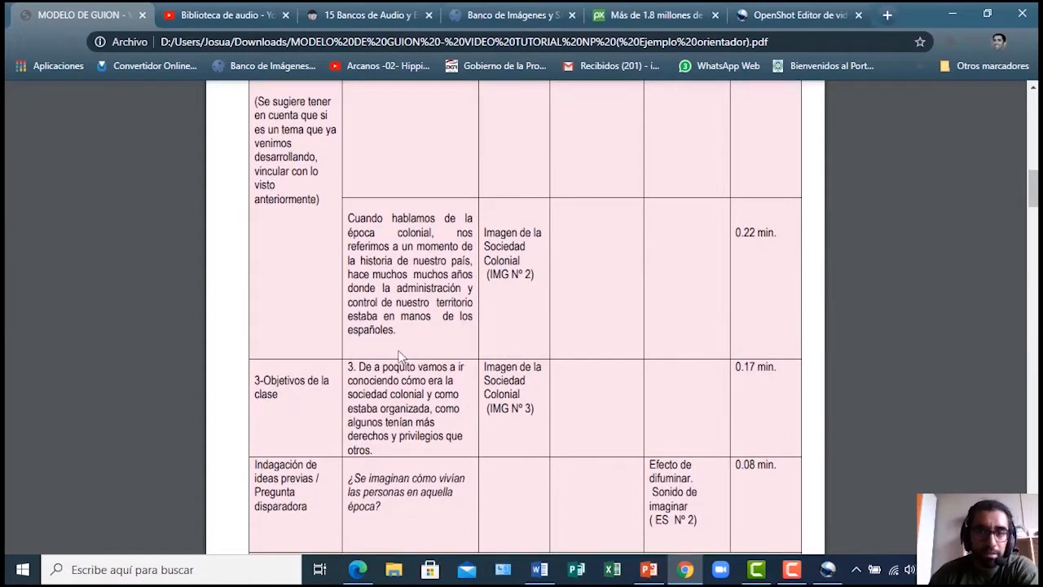
Switch to the Pixabay homepage and inspect its site address
{"action": "scroll", "coordinate": [401, 356], "scroll_direction": "down", "scroll_amount": 3}
{"action": "scroll", "coordinate": [407, 383], "scroll_direction": "down", "scroll_amount": 4}
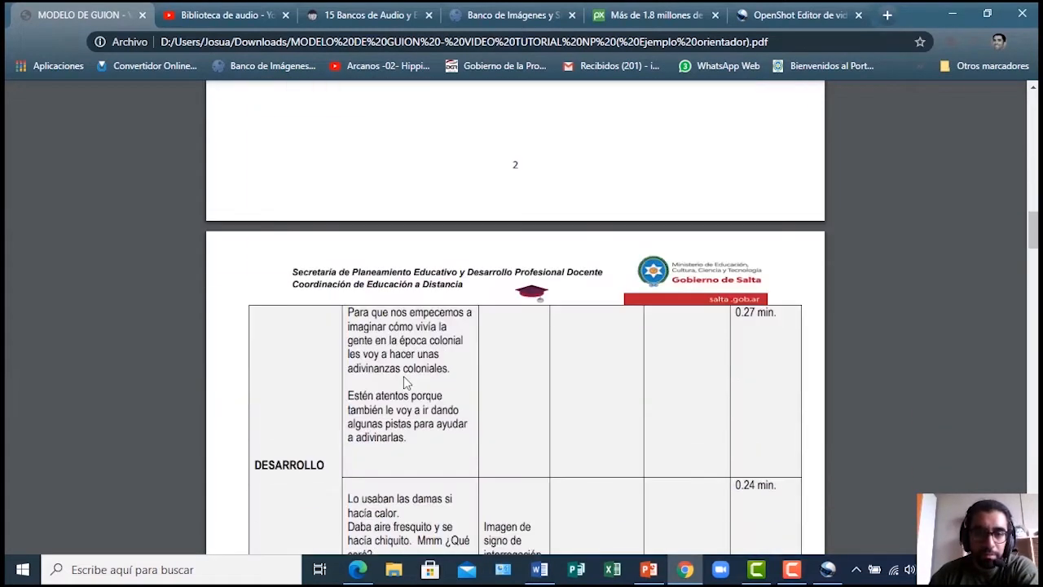
{"action": "scroll", "coordinate": [403, 375], "scroll_direction": "up", "scroll_amount": 9}
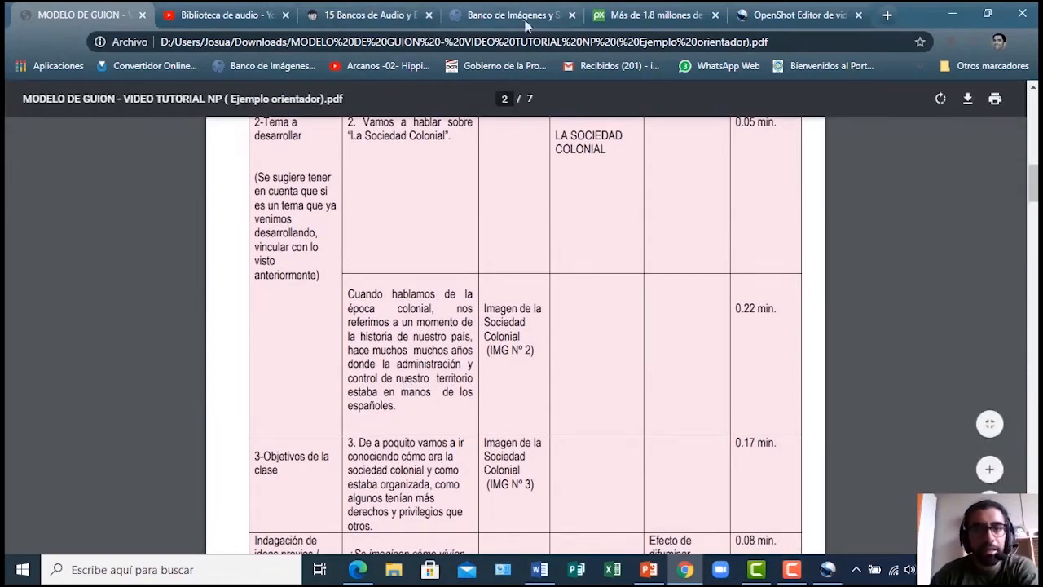
{"action": "left_click", "coordinate": [631, 14]}
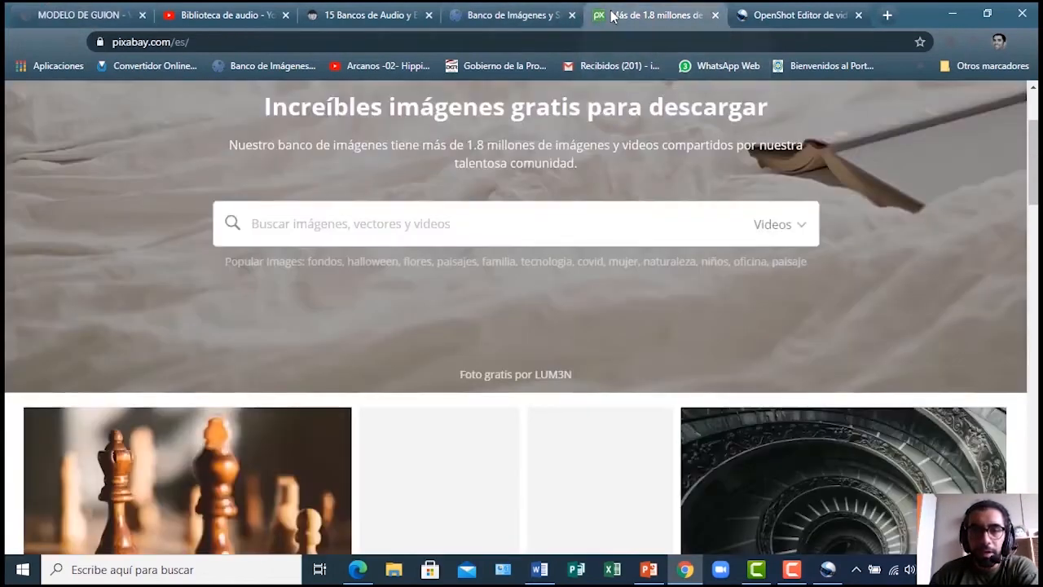
{"action": "scroll", "coordinate": [310, 269], "scroll_direction": "up", "scroll_amount": 2}
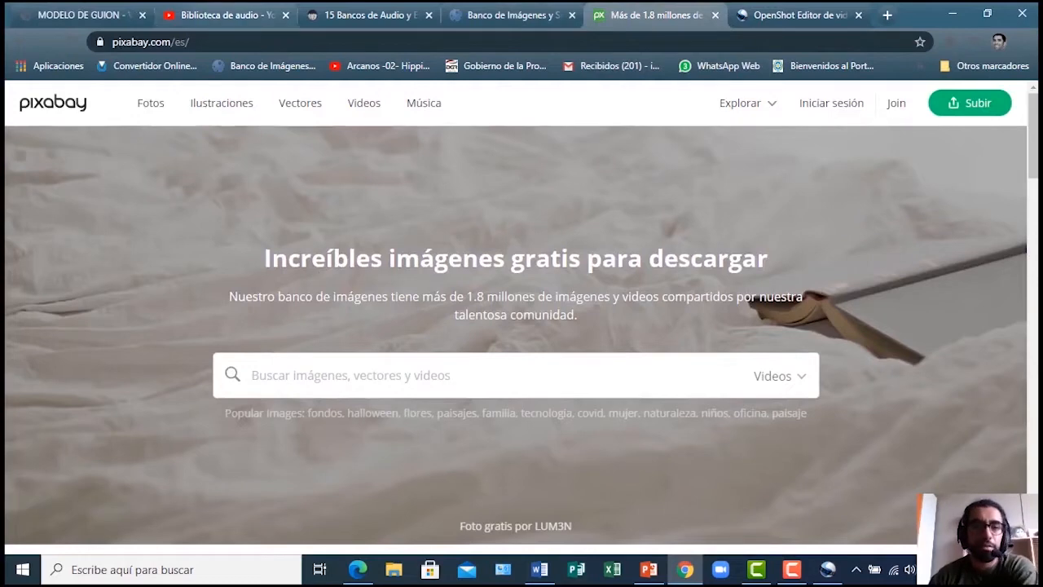
{"action": "left_click", "coordinate": [155, 41]}
{"action": "double_click", "coordinate": [153, 40]}
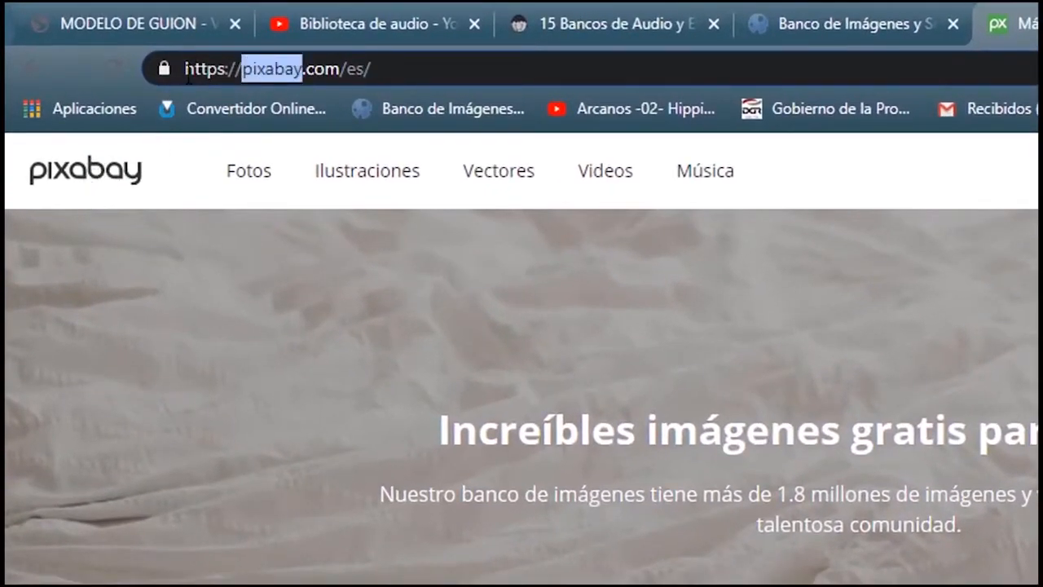
{"action": "left_click", "coordinate": [186, 69]}
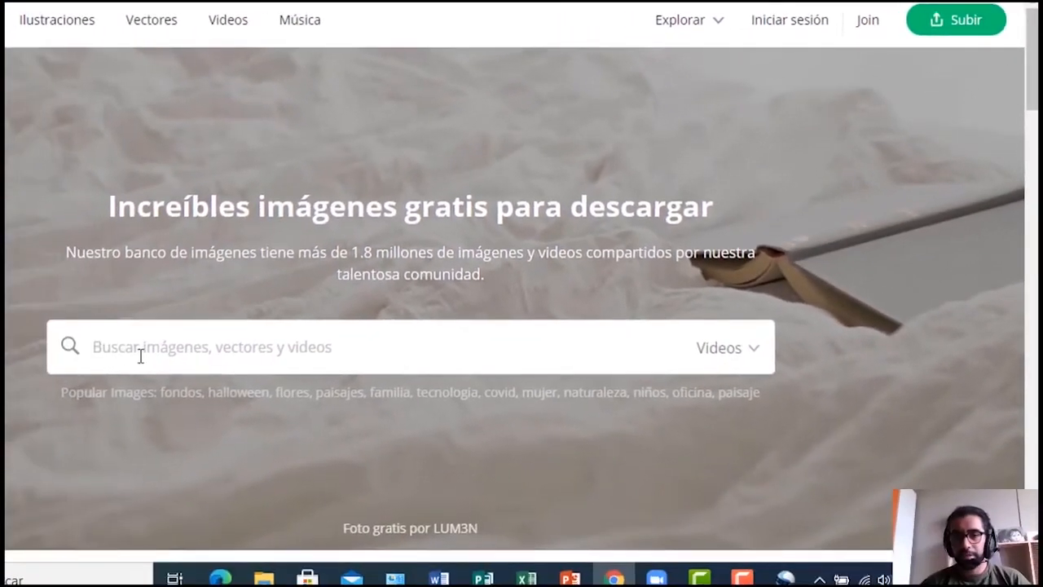
Set the Pixabay search type to Imágenes instead of videos
{"action": "left_click", "coordinate": [140, 354]}
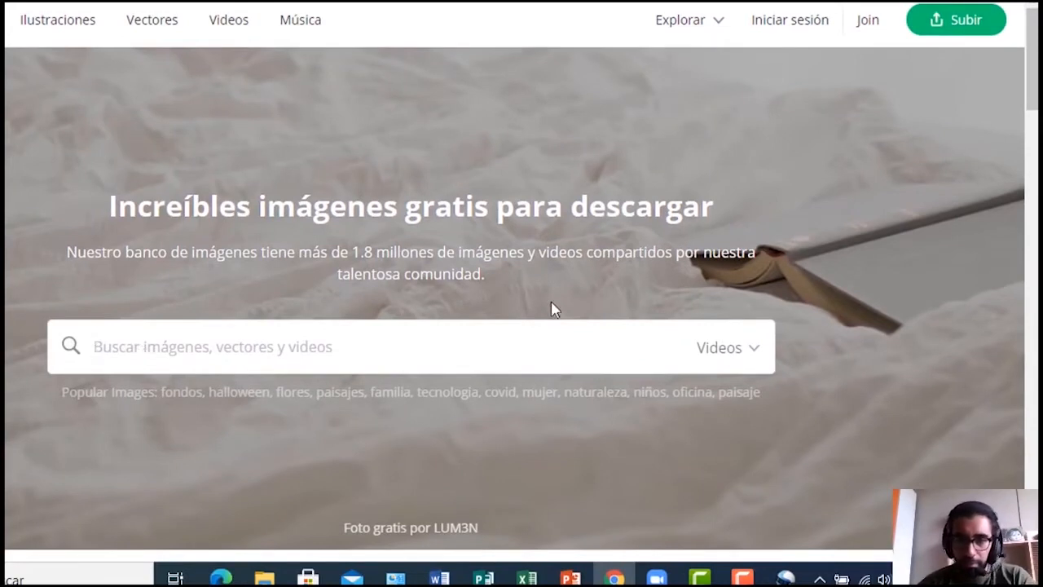
{"action": "mouse_move", "coordinate": [752, 356]}
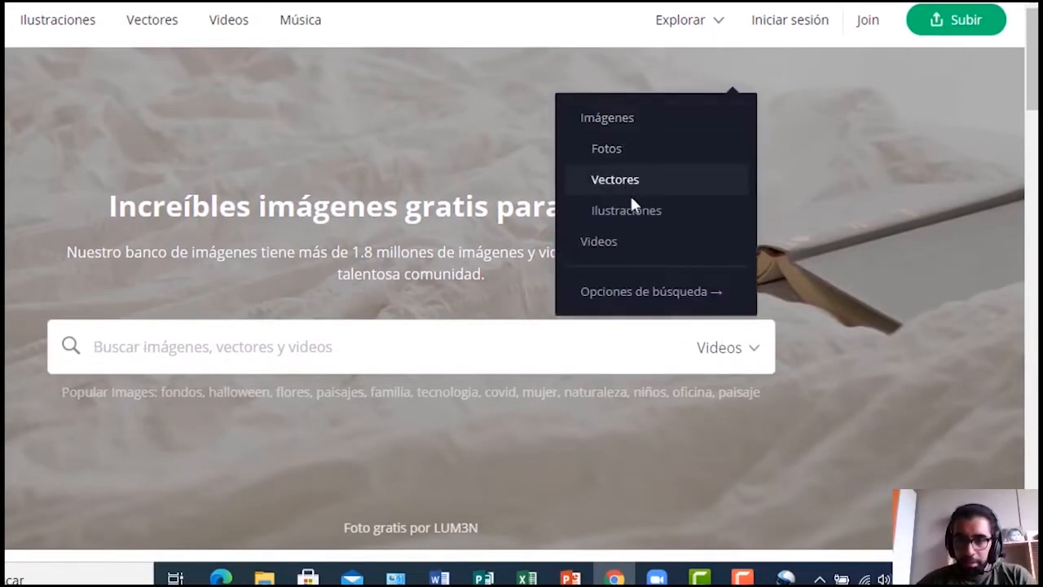
{"action": "left_click", "coordinate": [626, 123]}
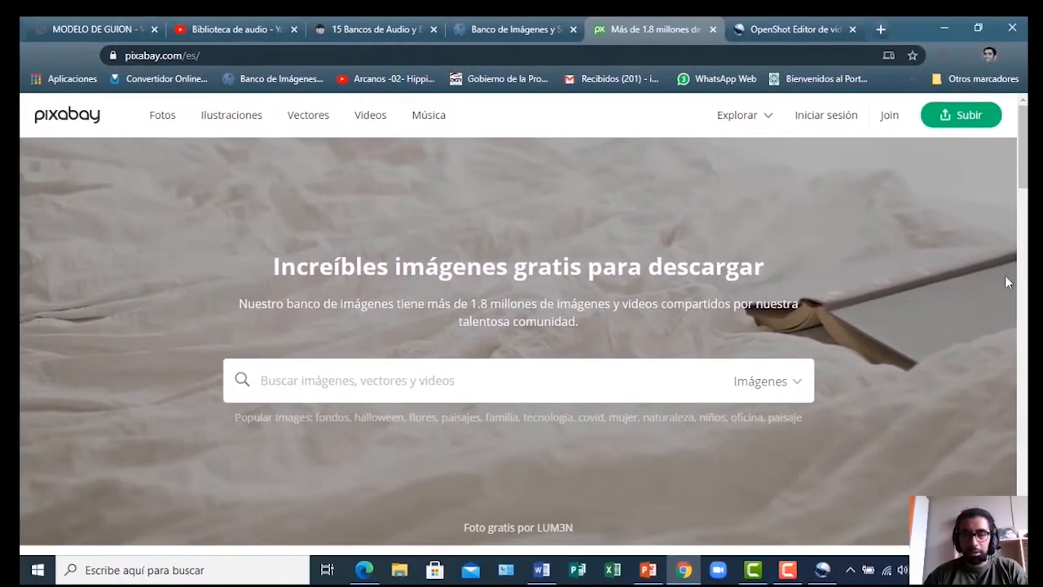
{"action": "left_click", "coordinate": [799, 388]}
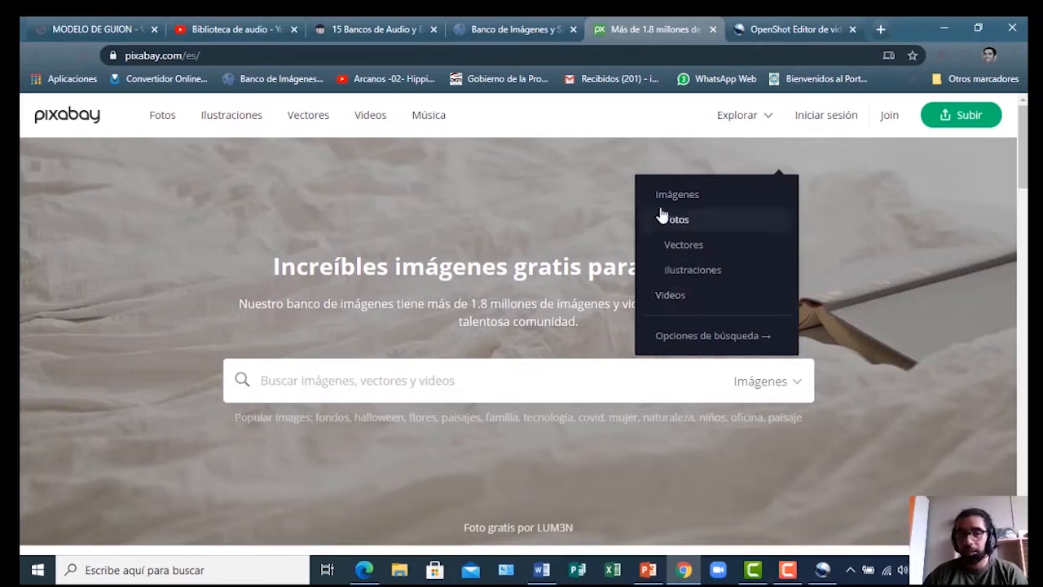
Search Pixabay for 'colonizacion' and scroll through the image results
{"action": "left_click", "coordinate": [375, 389]}
{"action": "type", "text": "cou"}
{"action": "key", "text": "BackSpace"}
{"action": "key", "text": "BackSpace"}
{"action": "key", "text": "BackSpace"}
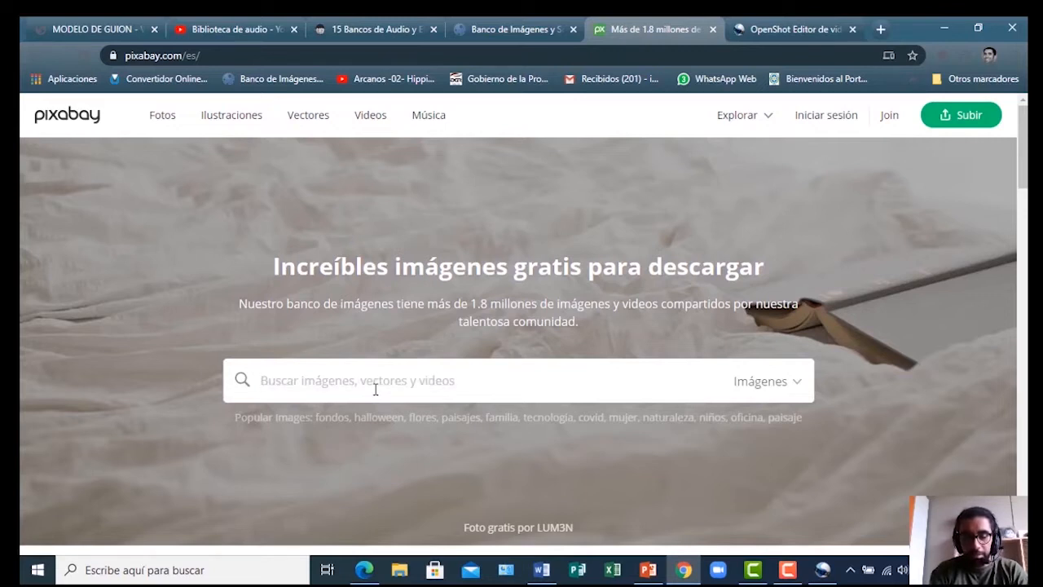
{"action": "type", "text": "coloni"}
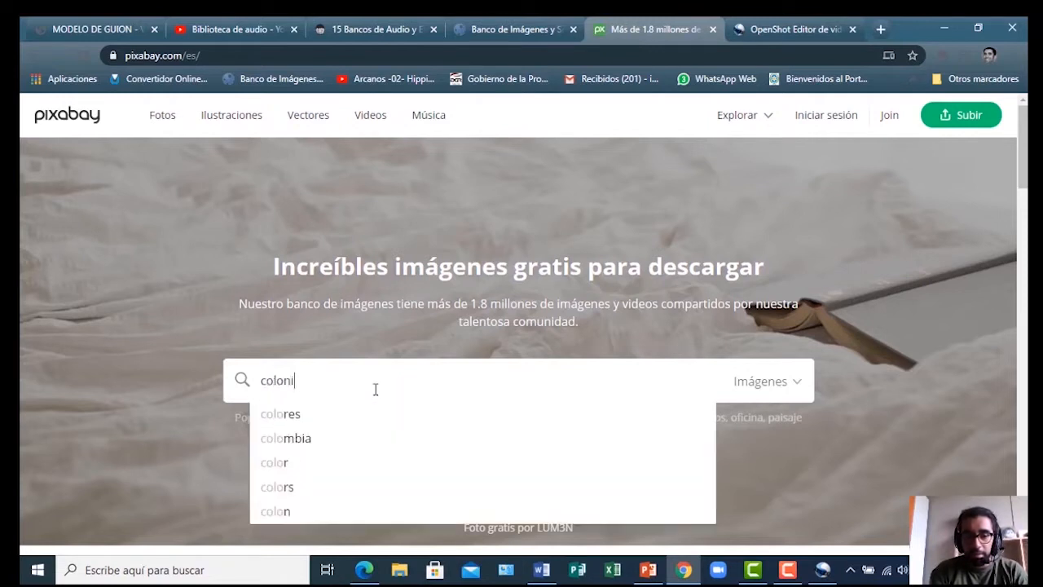
{"action": "type", "text": "zacion"}
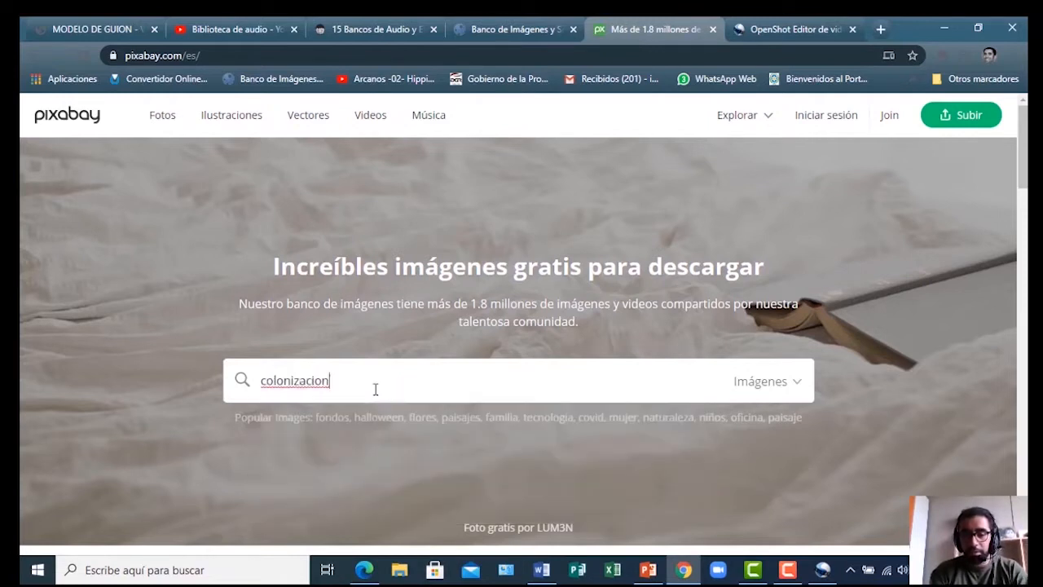
{"action": "key", "text": "Return"}
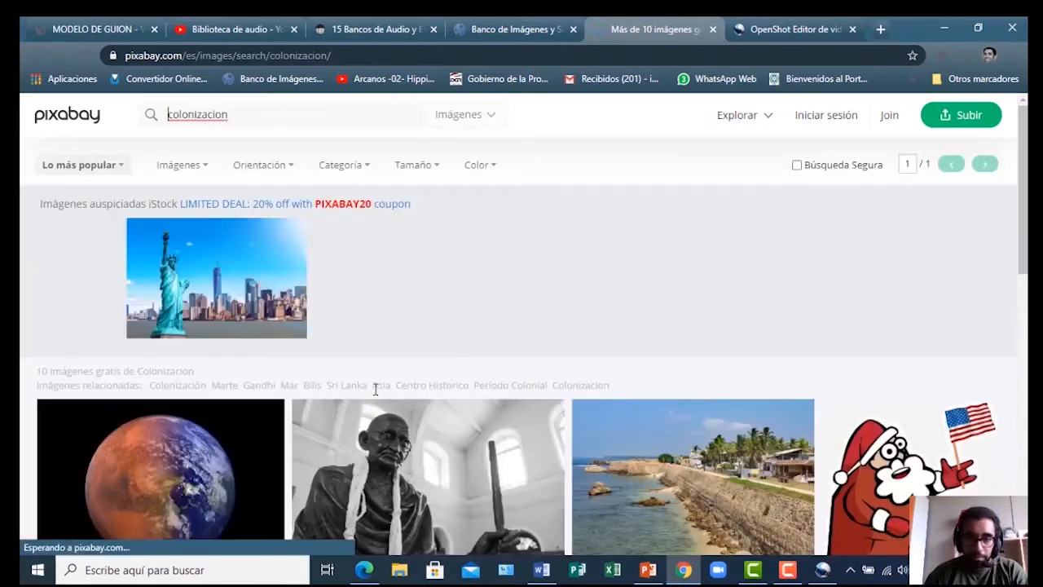
{"action": "scroll", "coordinate": [443, 437], "scroll_direction": "down", "scroll_amount": 2}
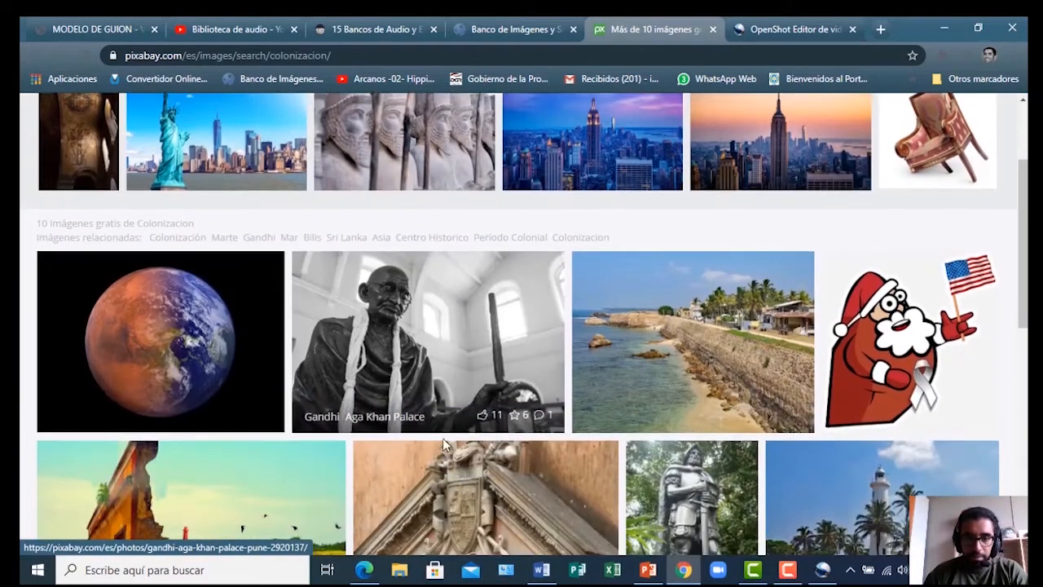
{"action": "scroll", "coordinate": [443, 437], "scroll_direction": "down", "scroll_amount": 5}
{"action": "scroll", "coordinate": [258, 287], "scroll_direction": "down", "scroll_amount": 2}
{"action": "scroll", "coordinate": [263, 298], "scroll_direction": "up", "scroll_amount": 4}
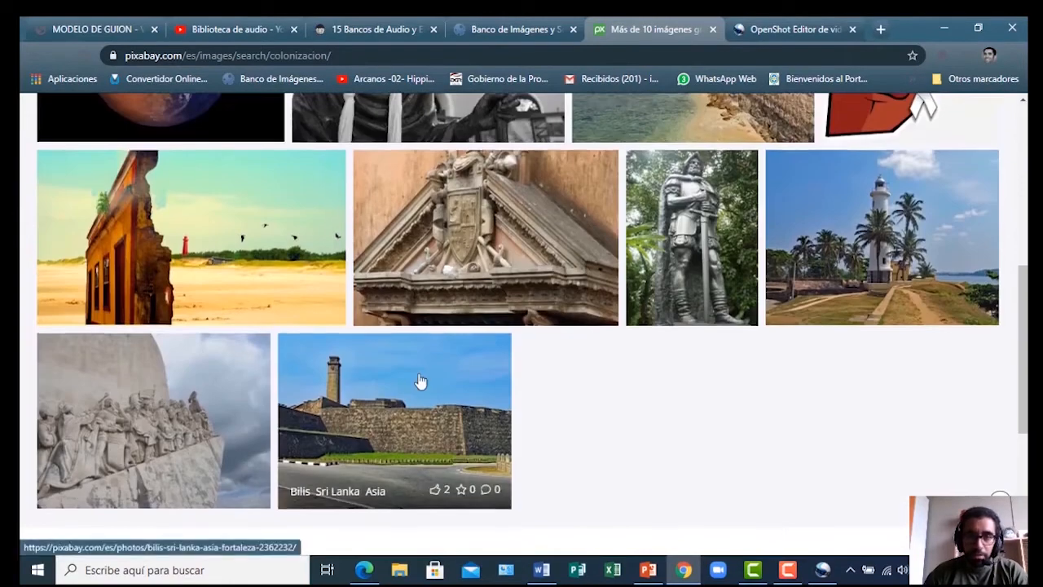
{"action": "scroll", "coordinate": [421, 382], "scroll_direction": "up", "scroll_amount": 3}
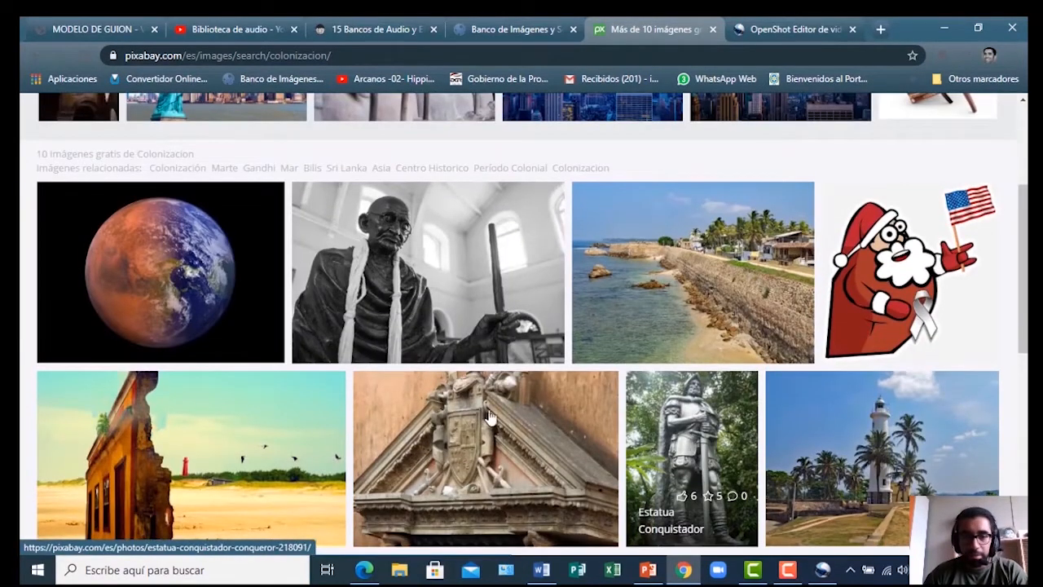
{"action": "scroll", "coordinate": [652, 460], "scroll_direction": "up", "scroll_amount": 3}
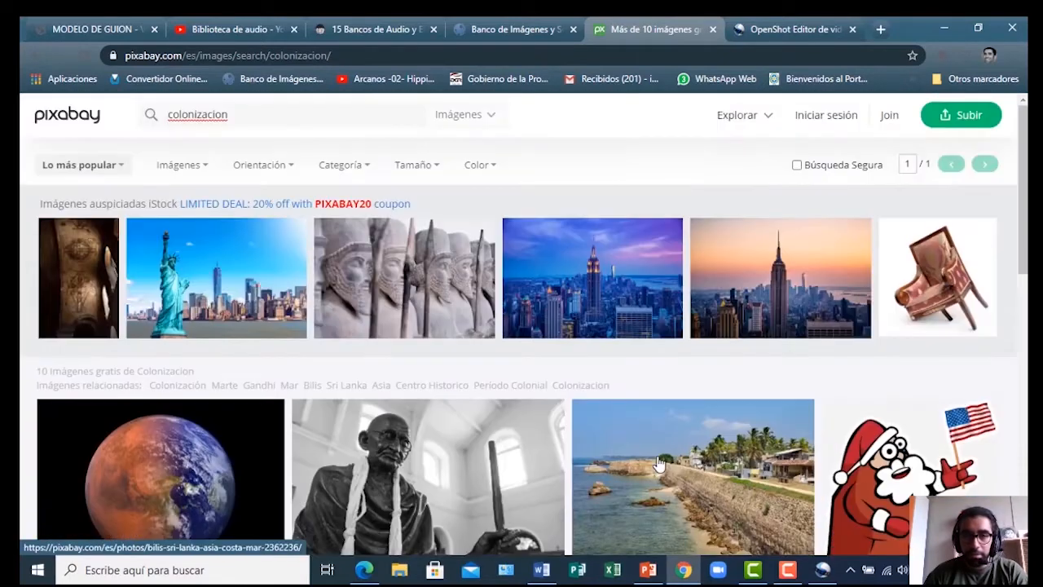
Replace the search with 'sociedad colonial' and browse those results
{"action": "left_click", "coordinate": [249, 114]}
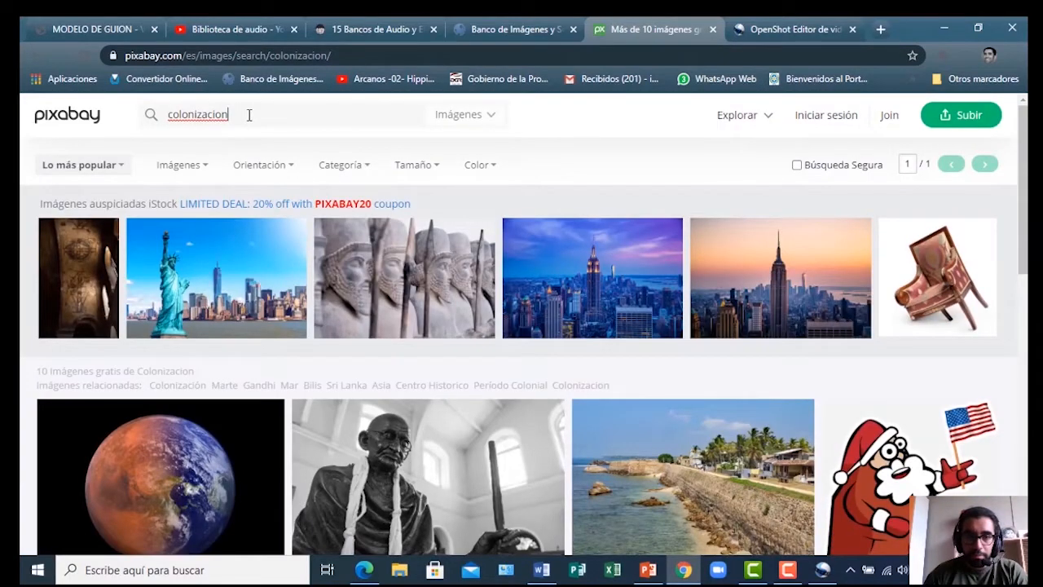
{"action": "left_click_drag", "start_coordinate": [249, 114], "coordinate": [151, 117]}
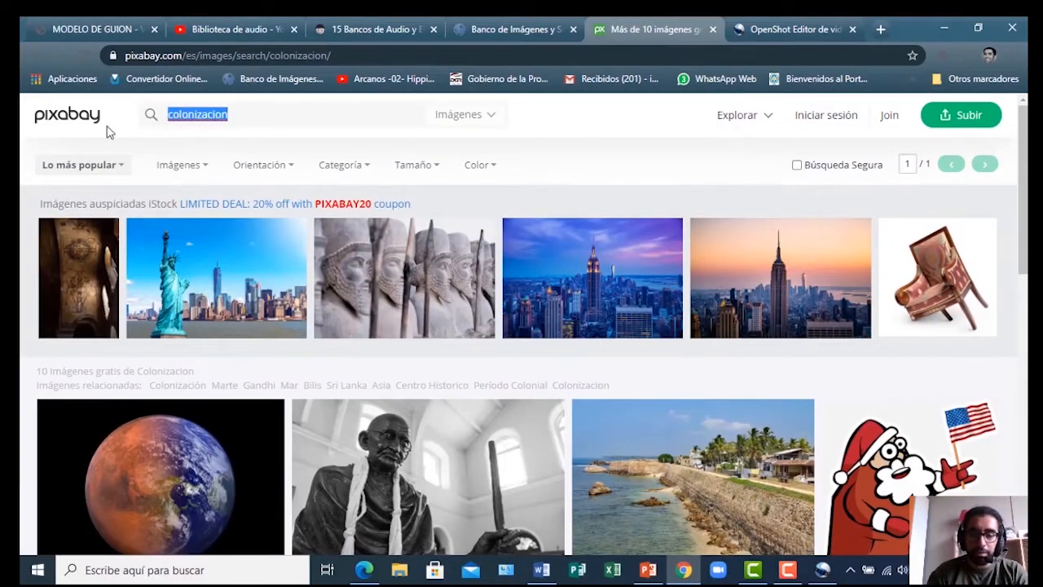
{"action": "key", "text": "BackSpace"}
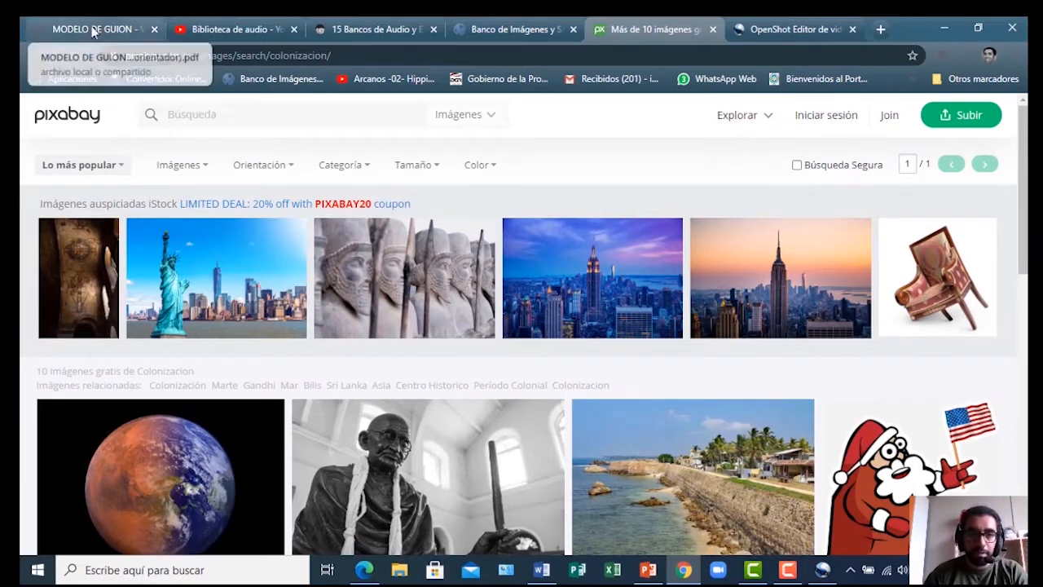
{"action": "type", "text": "sociedad colonial"}
{"action": "key", "text": "Return"}
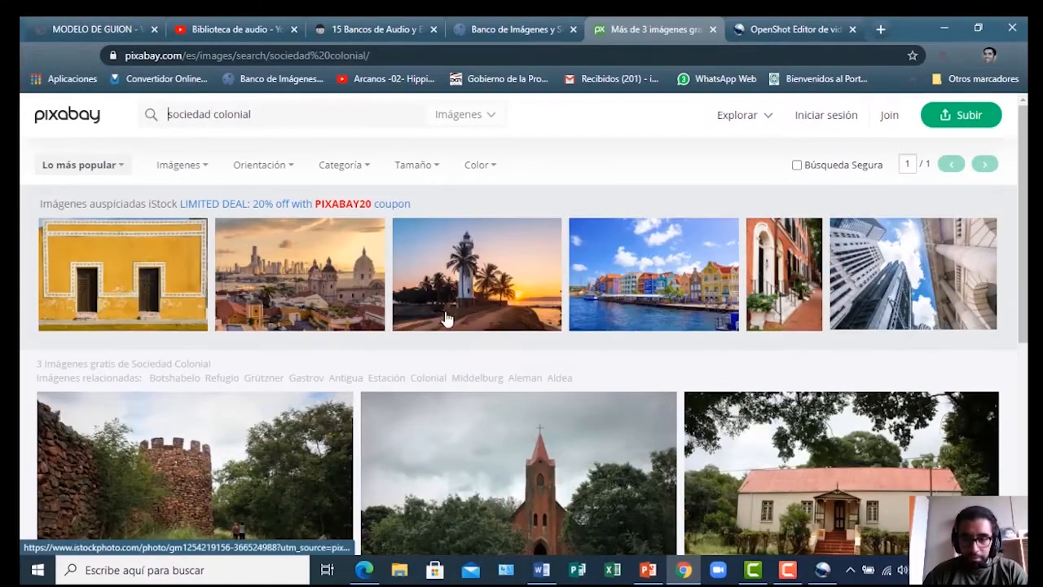
{"action": "scroll", "coordinate": [477, 318], "scroll_direction": "down", "scroll_amount": 4}
{"action": "scroll", "coordinate": [275, 268], "scroll_direction": "down", "scroll_amount": 1}
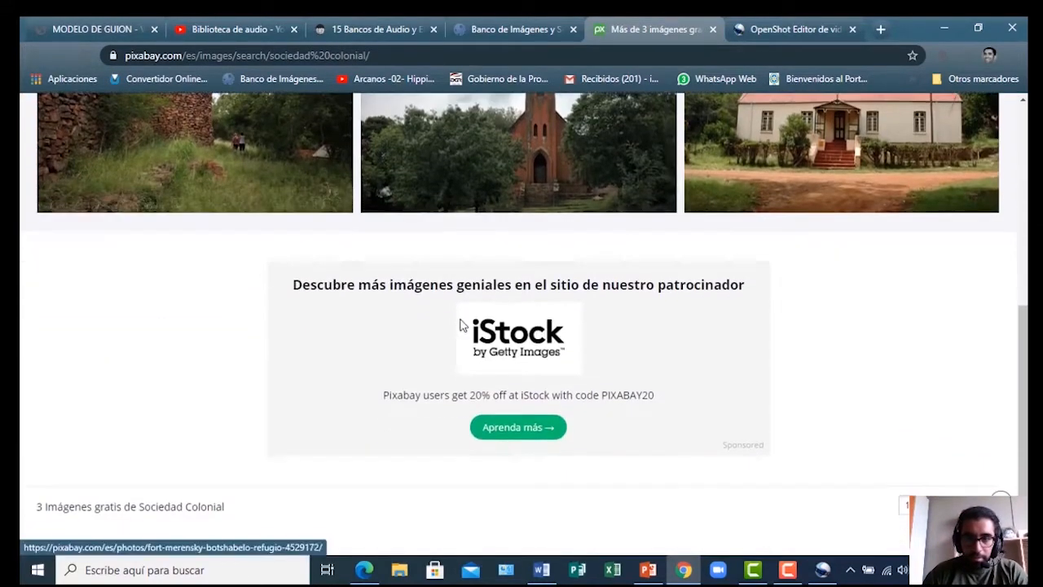
{"action": "scroll", "coordinate": [496, 332], "scroll_direction": "up", "scroll_amount": 5}
{"action": "scroll", "coordinate": [522, 342], "scroll_direction": "down", "scroll_amount": 3}
{"action": "scroll", "coordinate": [523, 347], "scroll_direction": "up", "scroll_amount": 3}
{"action": "scroll", "coordinate": [523, 347], "scroll_direction": "down", "scroll_amount": 3}
{"action": "scroll", "coordinate": [523, 347], "scroll_direction": "up", "scroll_amount": 3}
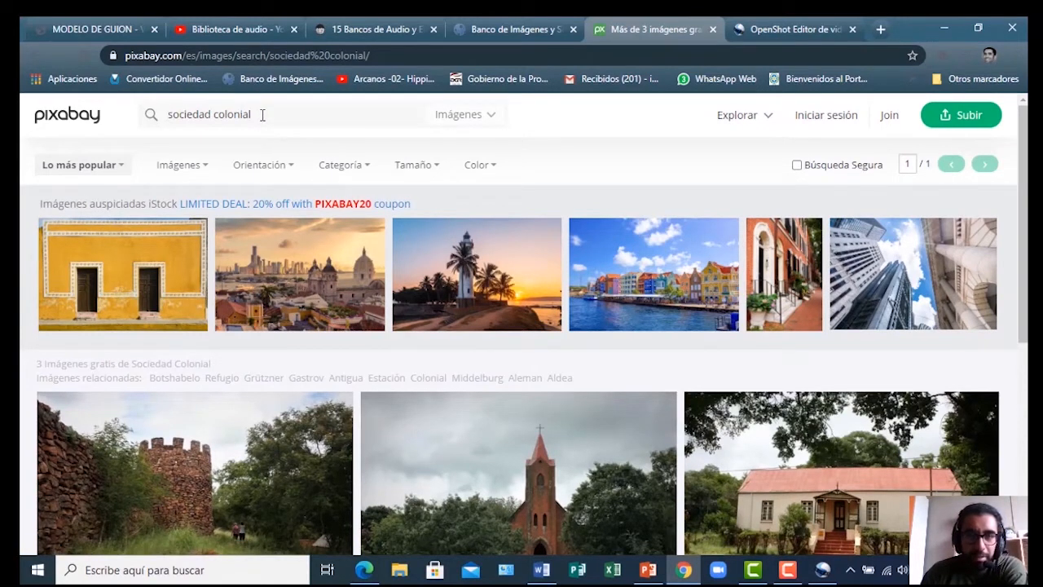
Go back to the colonizacion results and open a new blank tab
{"action": "left_click", "coordinate": [34, 56]}
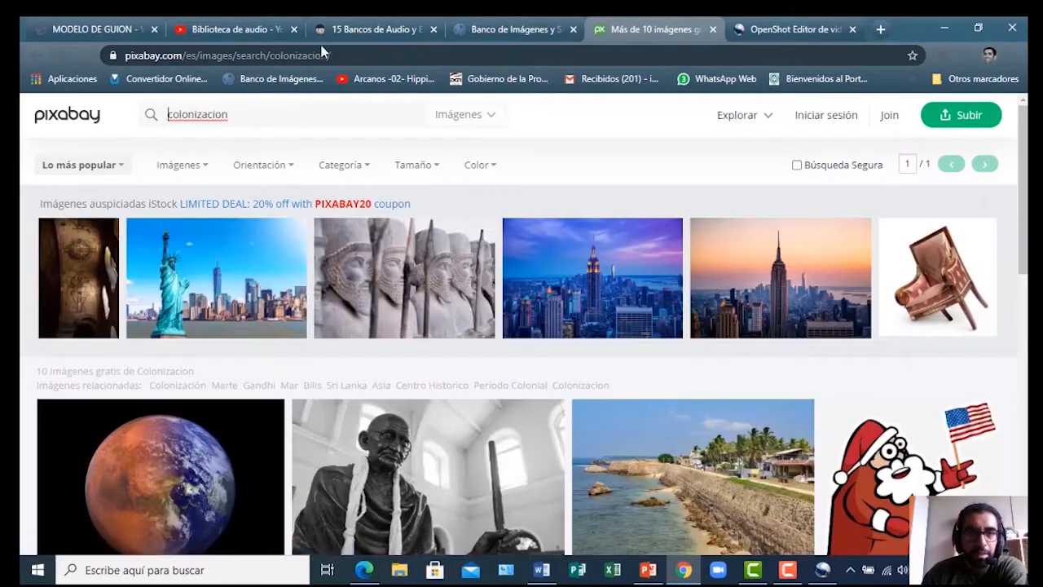
{"action": "left_click", "coordinate": [321, 53]}
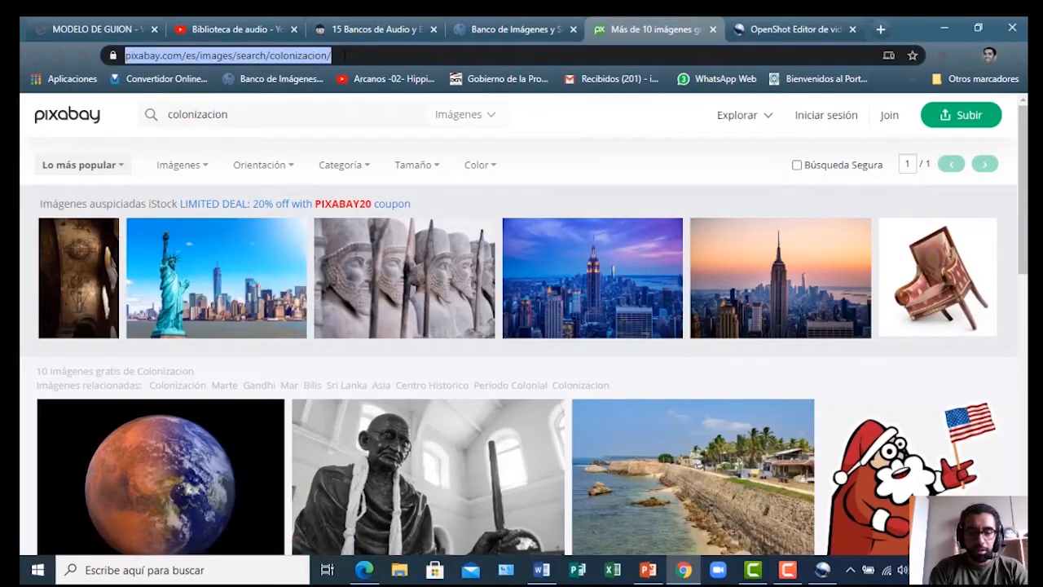
{"action": "type", "text": "ww"}
{"action": "key", "text": "BackSpace"}
{"action": "key", "text": "BackSpace"}
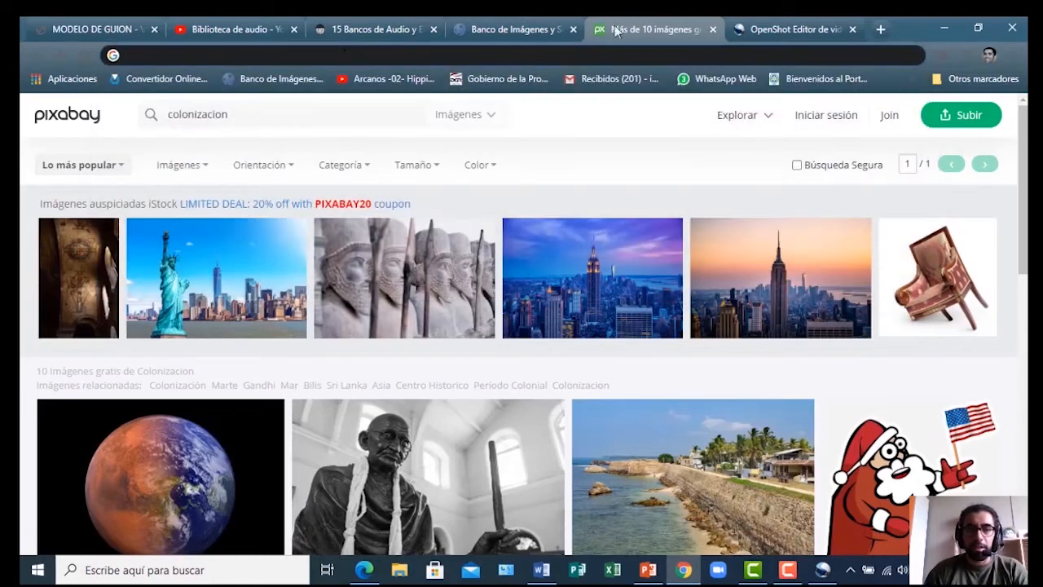
{"action": "left_click", "coordinate": [880, 28]}
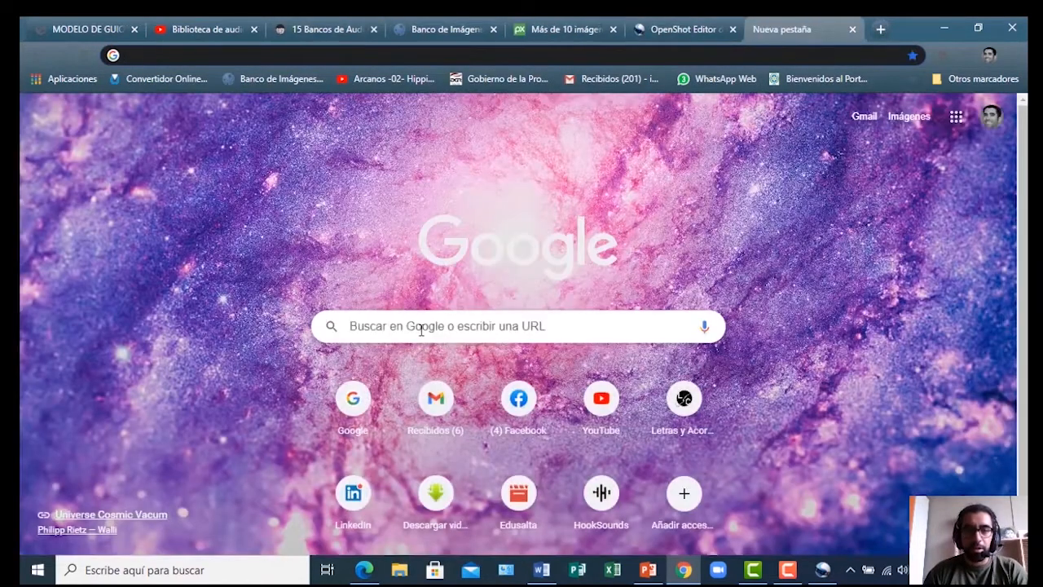
{"action": "left_click", "coordinate": [422, 329]}
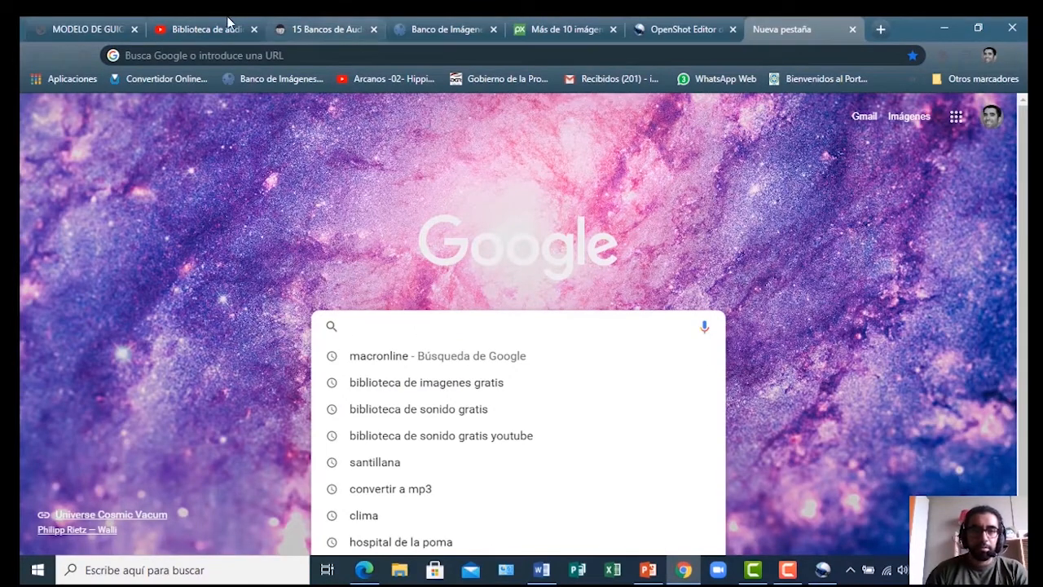
{"action": "left_click", "coordinate": [256, 57]}
{"action": "type", "text": "www."}
{"action": "type", "text": "google.com"}
{"action": "key", "text": "Return"}
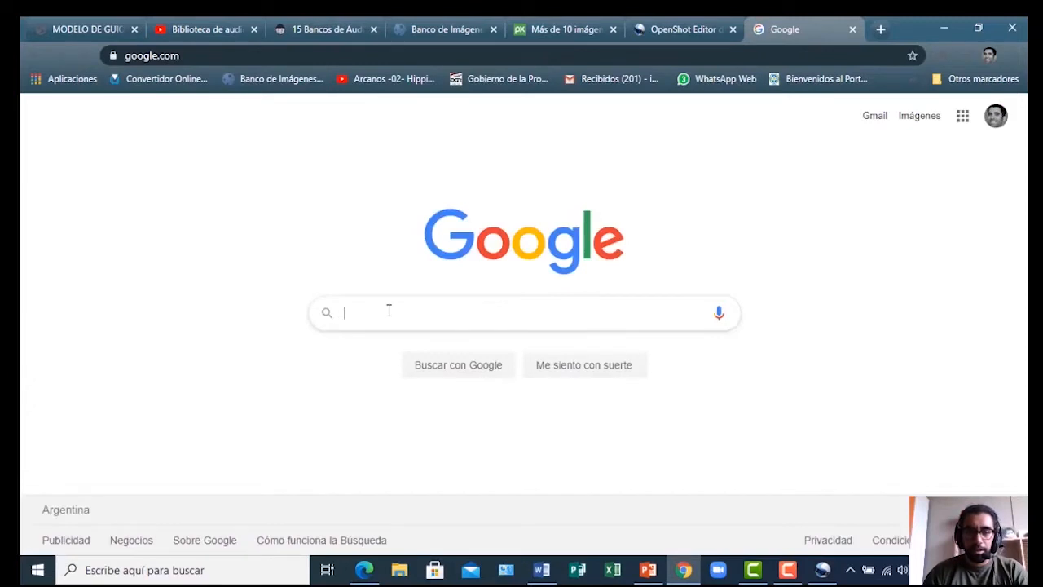
Search Google for 'sociedad colonial' and switch to its Imágenes results
{"action": "left_click", "coordinate": [389, 310]}
{"action": "type", "text": "sociedad dolonial"}
{"action": "key", "text": "Return"}
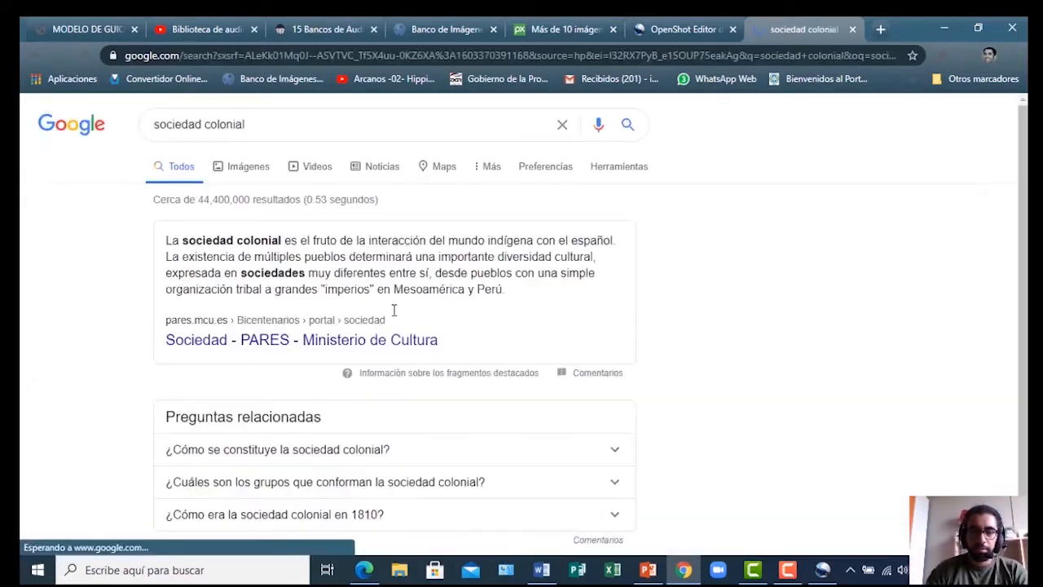
{"action": "left_click", "coordinate": [188, 187]}
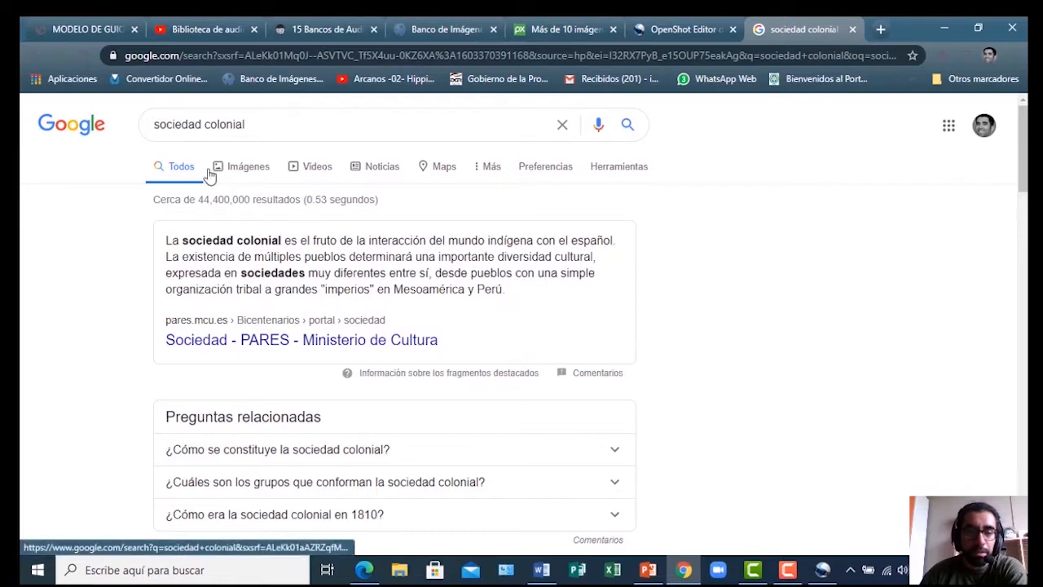
{"action": "left_click", "coordinate": [621, 175]}
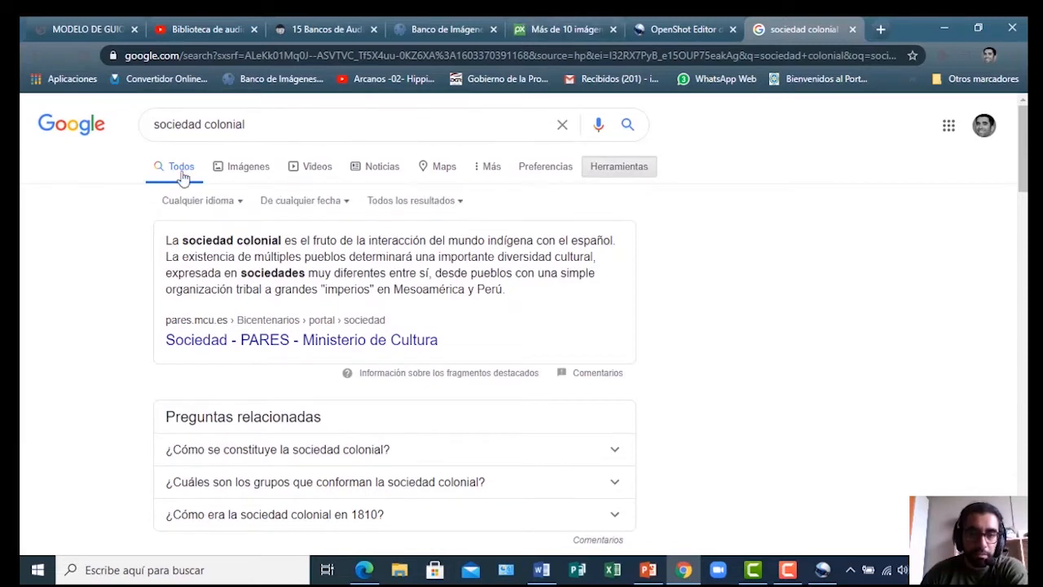
{"action": "left_click", "coordinate": [241, 177]}
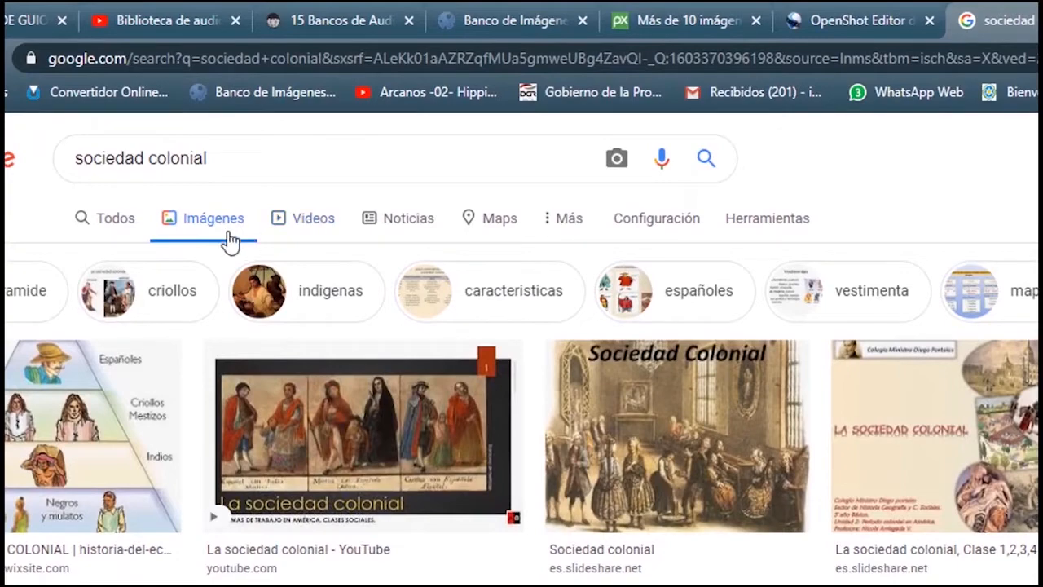
Filter the images to Medianas size and Licencias Creative Commons usage rights
{"action": "left_click", "coordinate": [764, 227]}
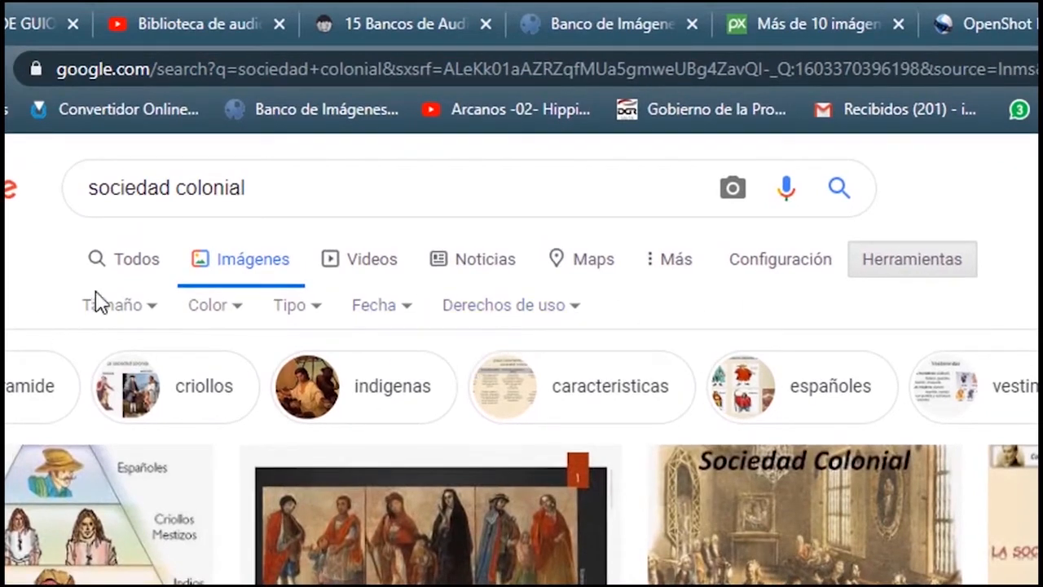
{"action": "left_click", "coordinate": [151, 306]}
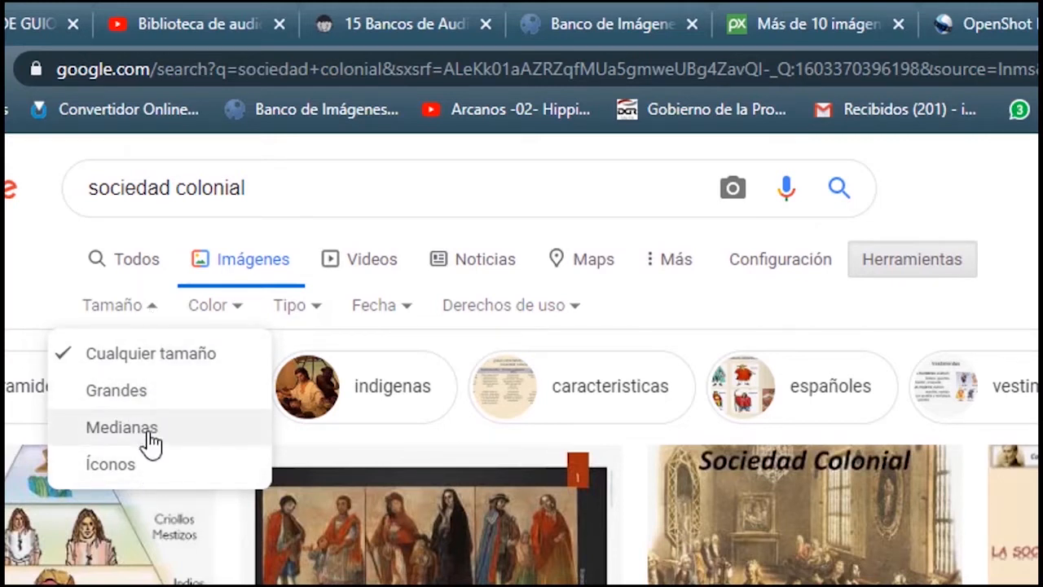
{"action": "left_click", "coordinate": [122, 428]}
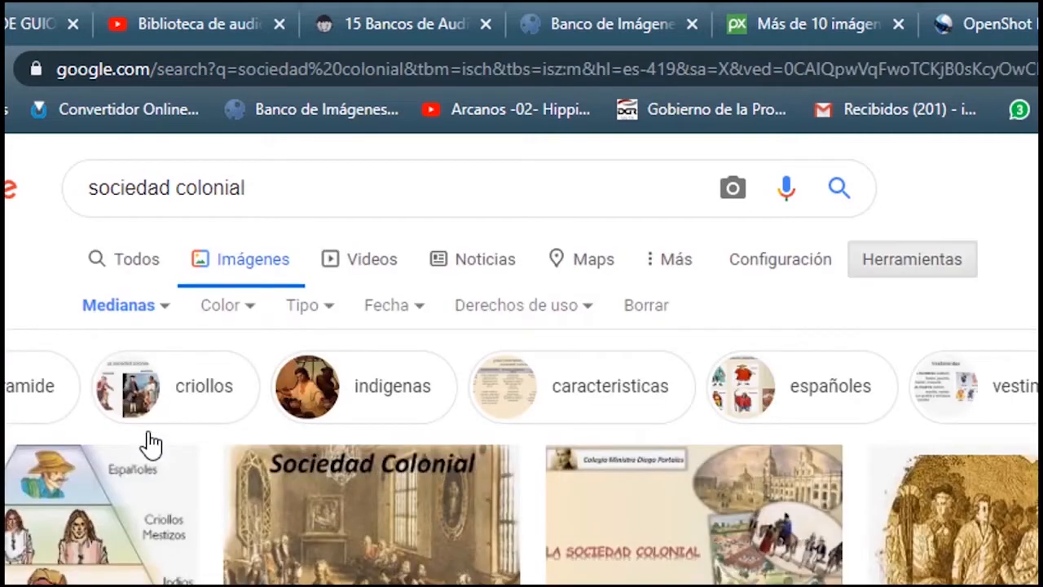
{"action": "left_click", "coordinate": [253, 307]}
{"action": "left_click", "coordinate": [254, 318]}
{"action": "left_click", "coordinate": [331, 319]}
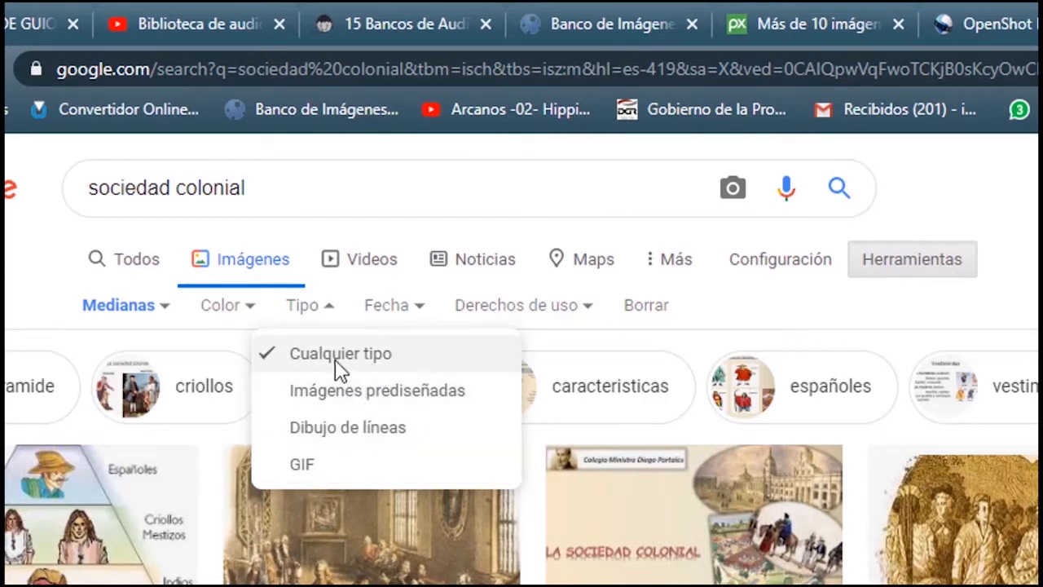
{"action": "left_click", "coordinate": [432, 318]}
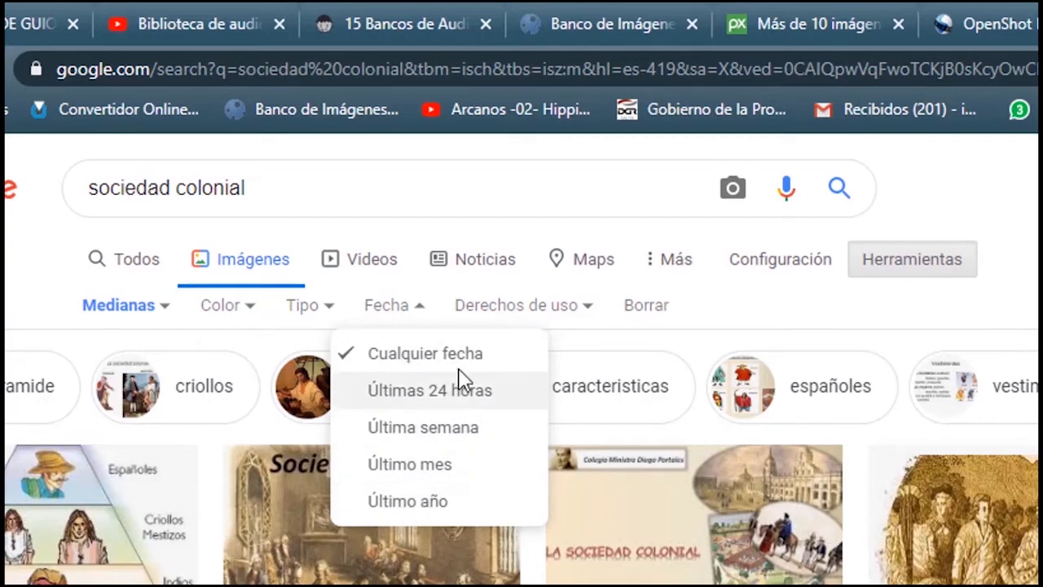
{"action": "left_click", "coordinate": [587, 308]}
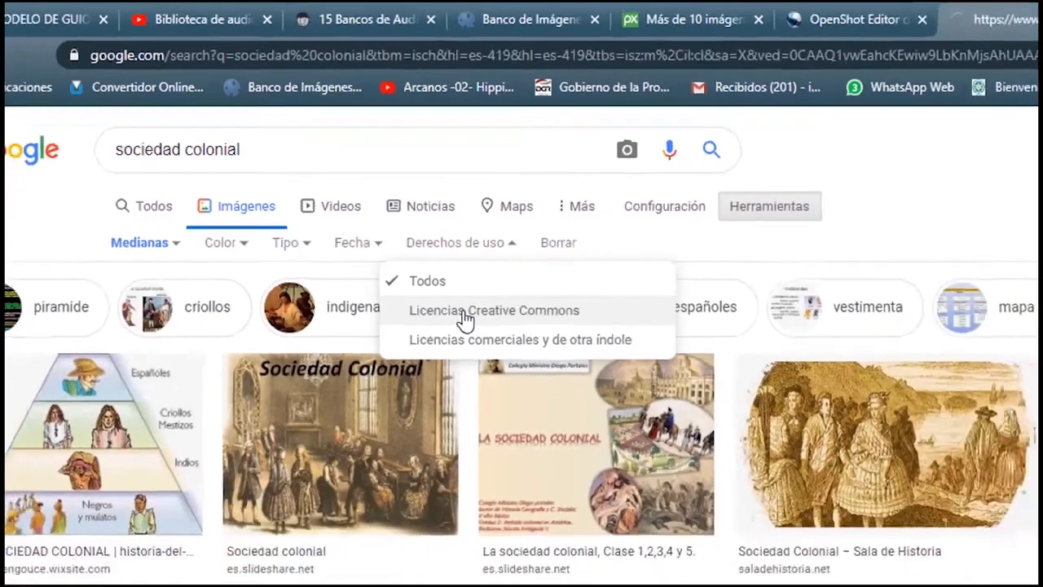
{"action": "left_click", "coordinate": [528, 399]}
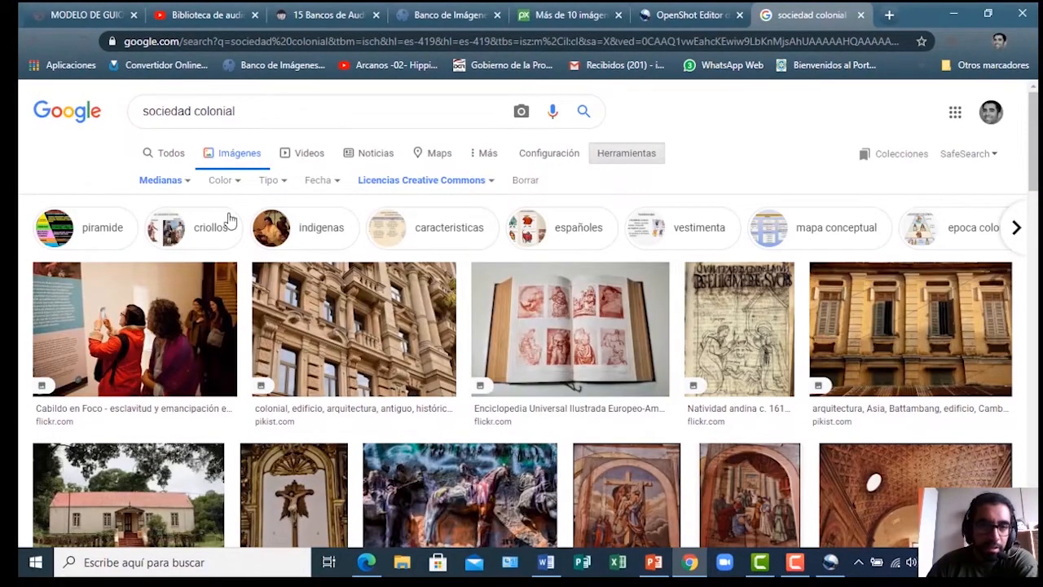
Scroll through the filtered 'sociedad colonial' image results
{"action": "scroll", "coordinate": [438, 317], "scroll_direction": "down", "scroll_amount": 2}
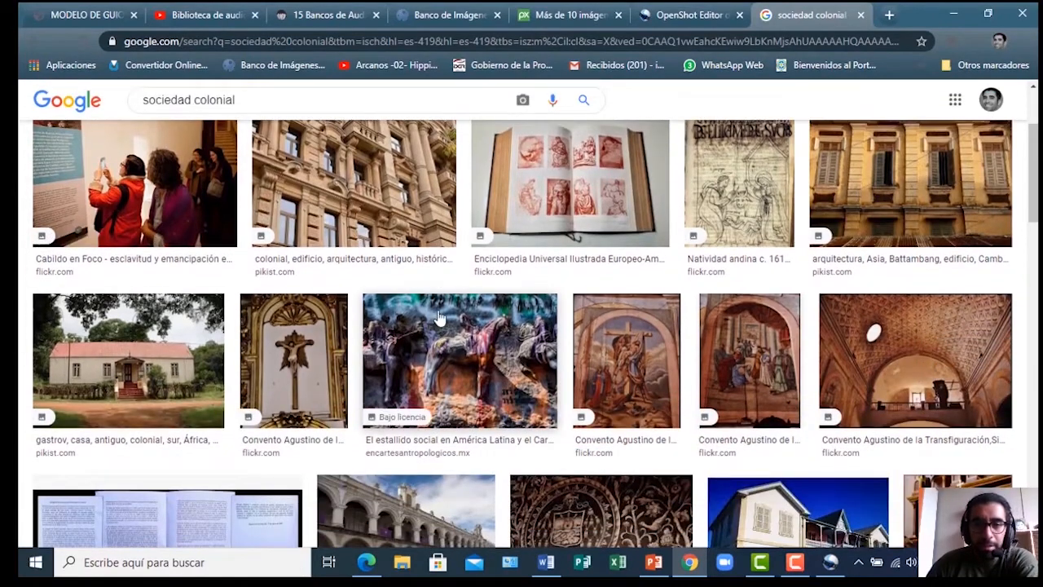
{"action": "scroll", "coordinate": [439, 318], "scroll_direction": "down", "scroll_amount": 2}
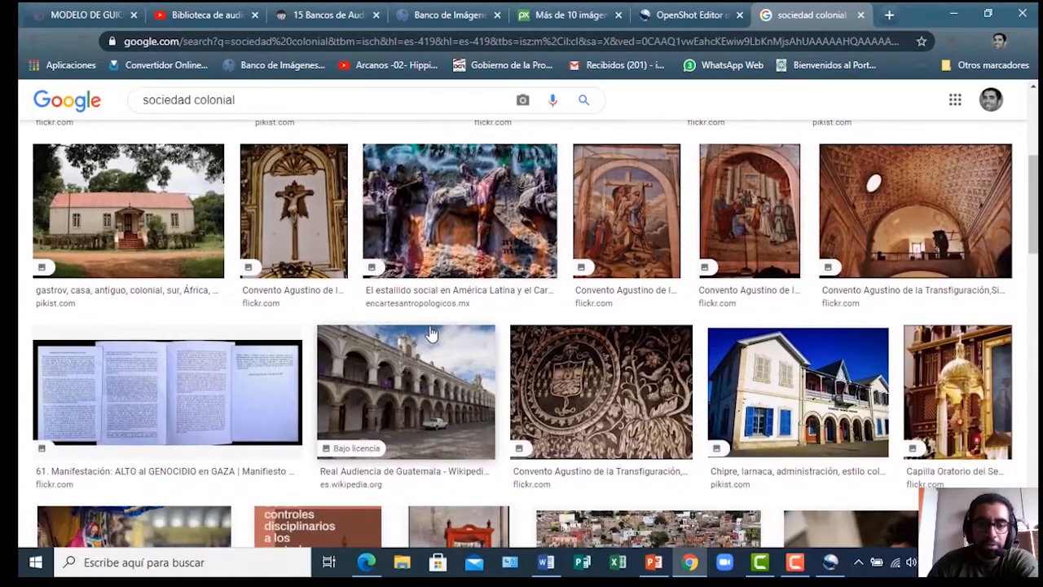
{"action": "scroll", "coordinate": [432, 334], "scroll_direction": "down", "scroll_amount": 6}
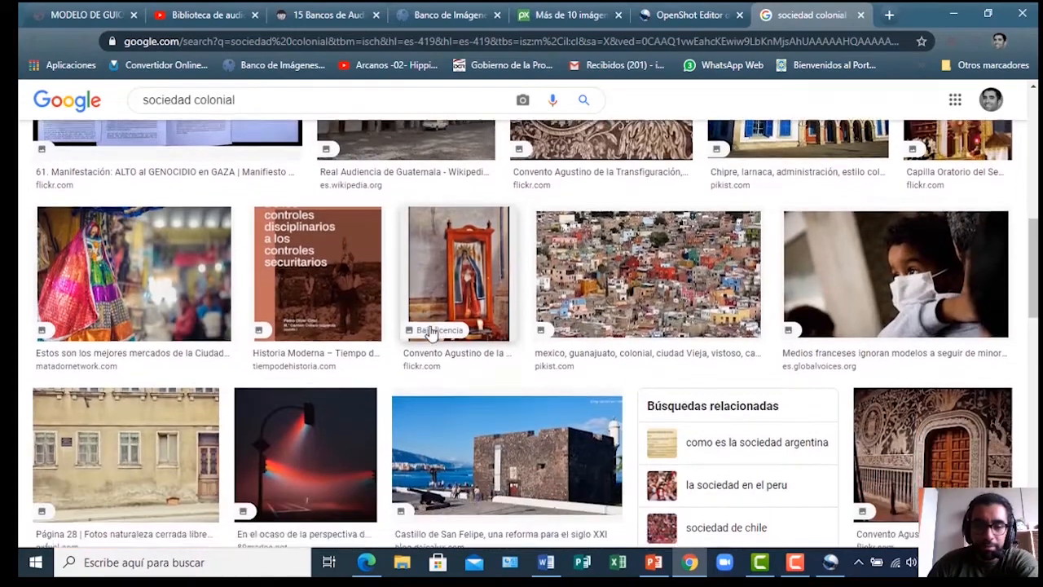
{"action": "scroll", "coordinate": [432, 334], "scroll_direction": "down", "scroll_amount": 2}
{"action": "scroll", "coordinate": [561, 300], "scroll_direction": "up", "scroll_amount": 6}
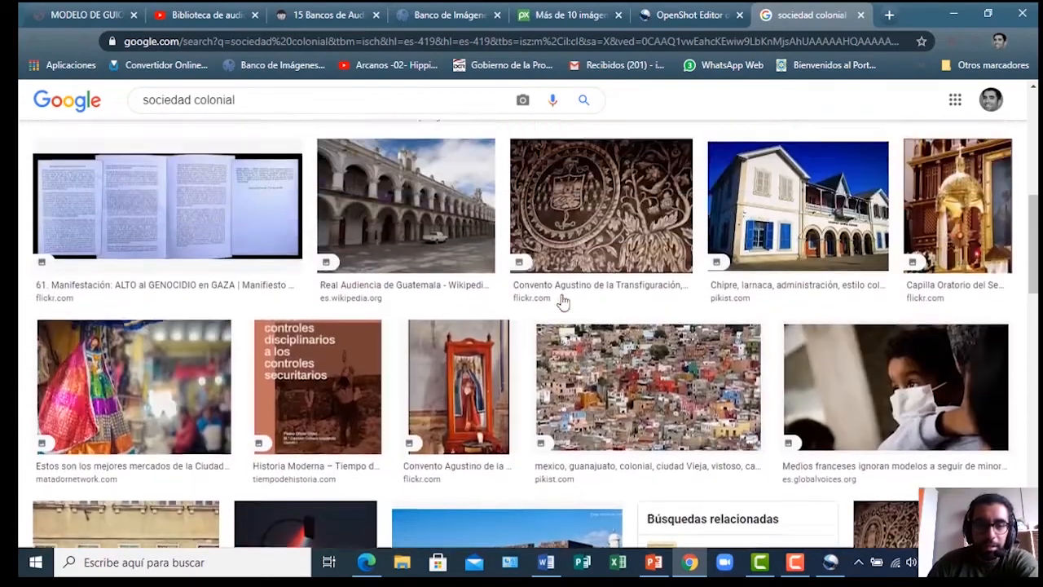
{"action": "scroll", "coordinate": [562, 299], "scroll_direction": "down", "scroll_amount": 2}
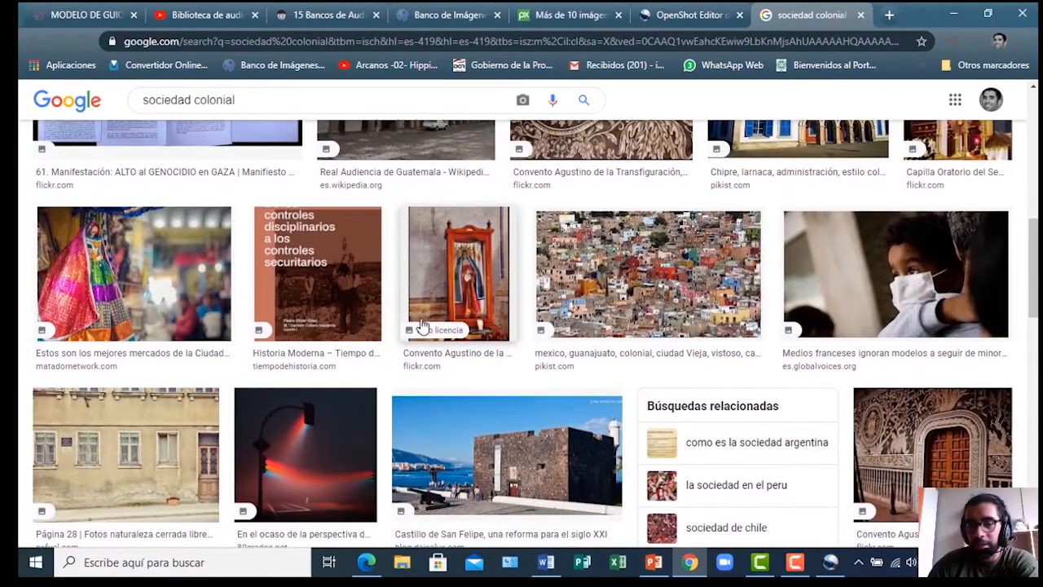
{"action": "scroll", "coordinate": [421, 326], "scroll_direction": "down", "scroll_amount": 6}
{"action": "scroll", "coordinate": [421, 326], "scroll_direction": "down", "scroll_amount": 2}
{"action": "scroll", "coordinate": [268, 282], "scroll_direction": "down", "scroll_amount": 3}
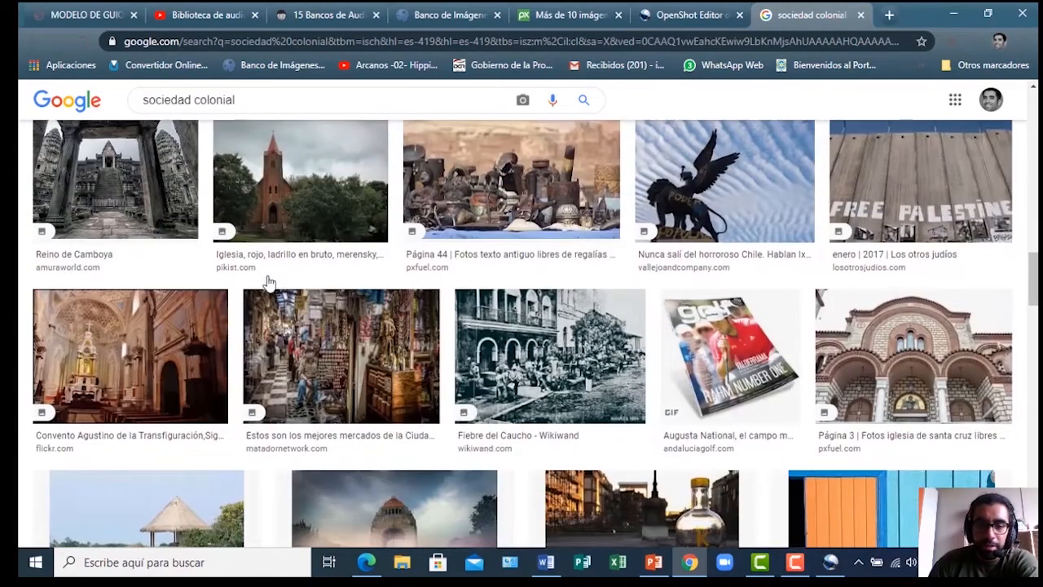
{"action": "scroll", "coordinate": [269, 281], "scroll_direction": "down", "scroll_amount": 3}
{"action": "scroll", "coordinate": [274, 282], "scroll_direction": "down", "scroll_amount": 4}
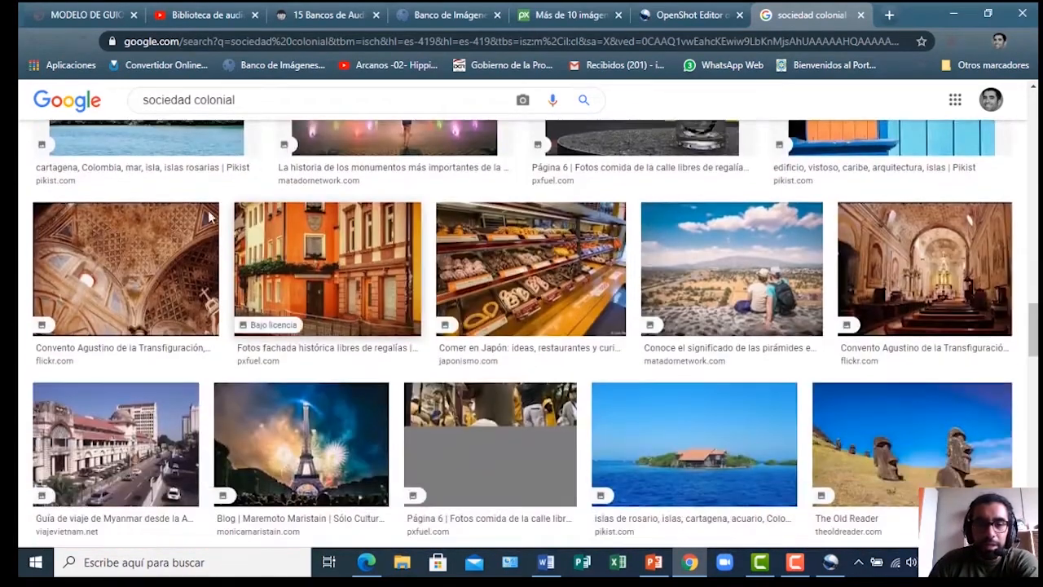
{"action": "scroll", "coordinate": [182, 375], "scroll_direction": "up", "scroll_amount": 4}
{"action": "scroll", "coordinate": [182, 369], "scroll_direction": "up", "scroll_amount": 10}
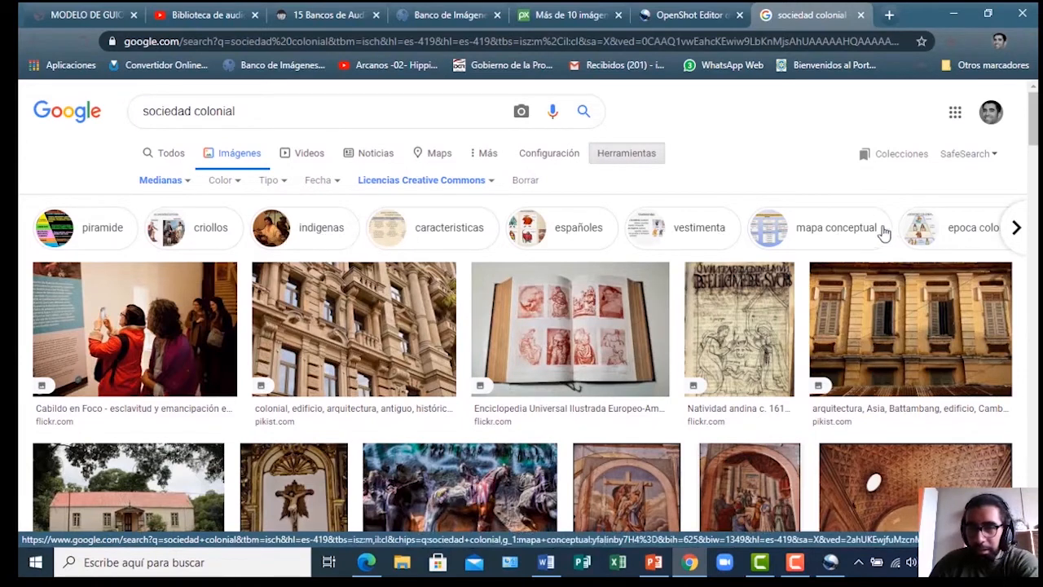
{"action": "left_click", "coordinate": [272, 180]}
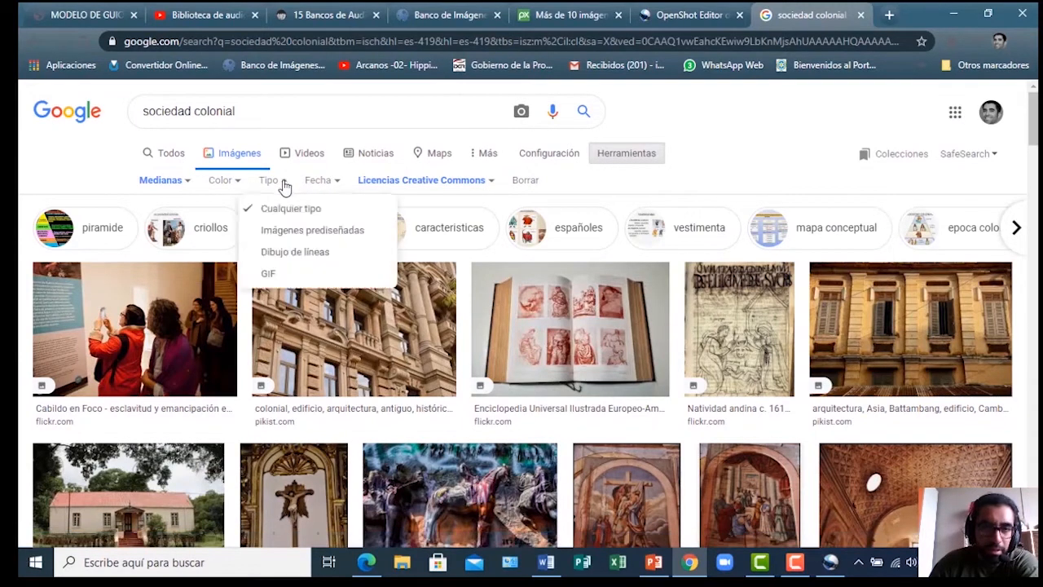
{"action": "left_click", "coordinate": [276, 238]}
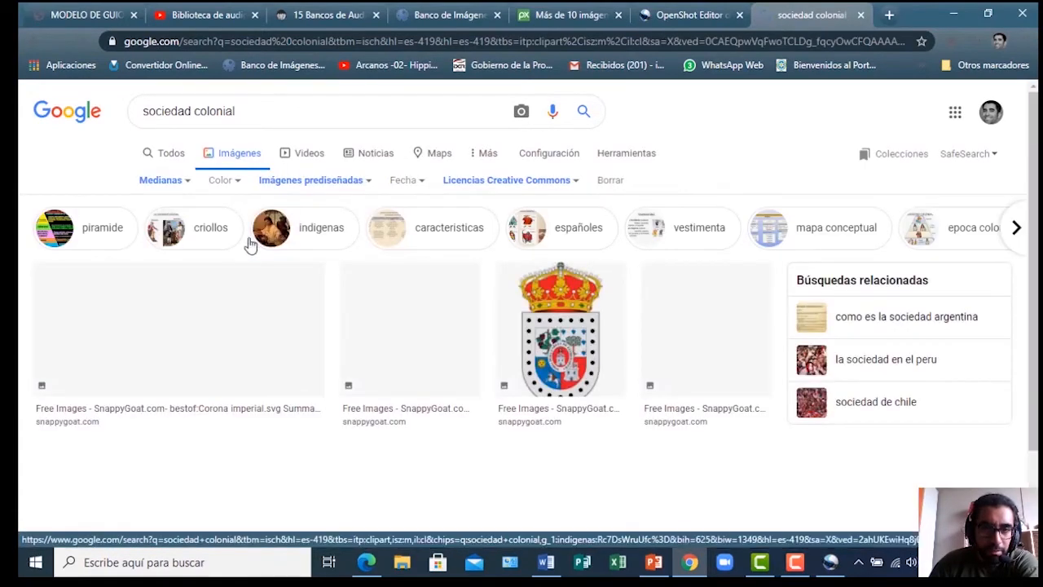
{"action": "scroll", "coordinate": [241, 310], "scroll_direction": "down", "scroll_amount": 3}
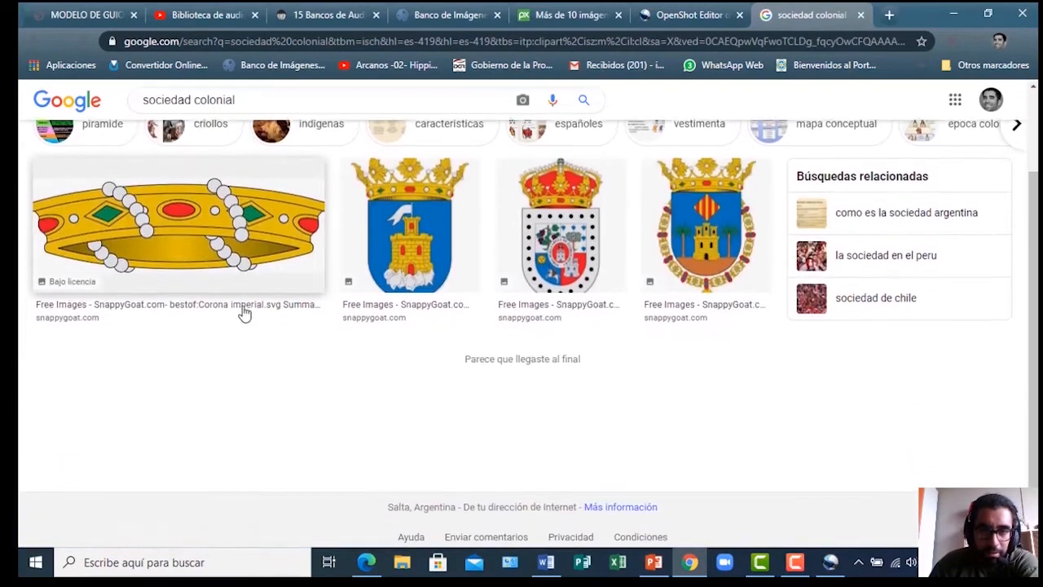
{"action": "scroll", "coordinate": [242, 310], "scroll_direction": "up", "scroll_amount": 3}
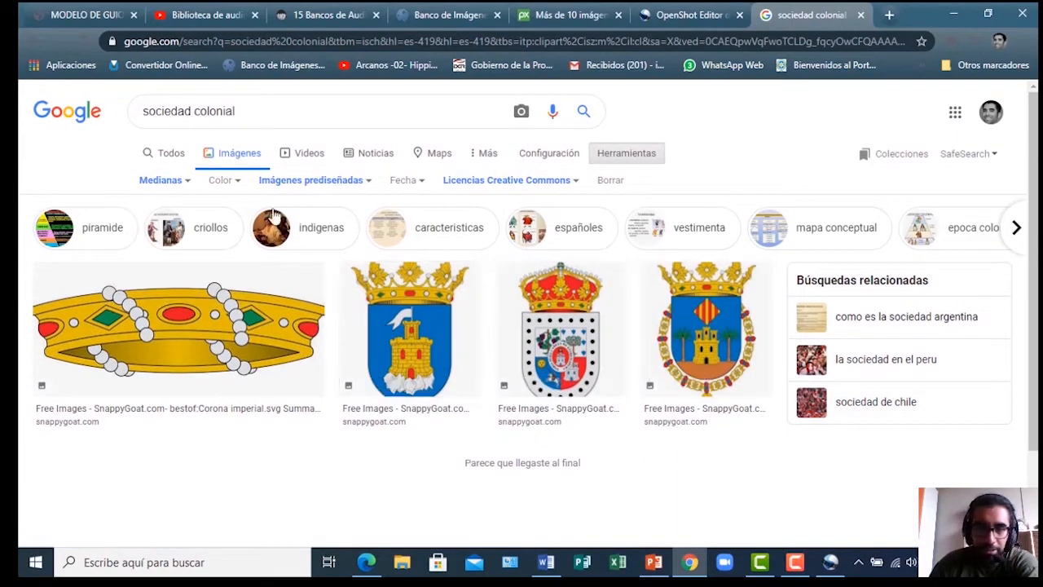
{"action": "left_click", "coordinate": [371, 186]}
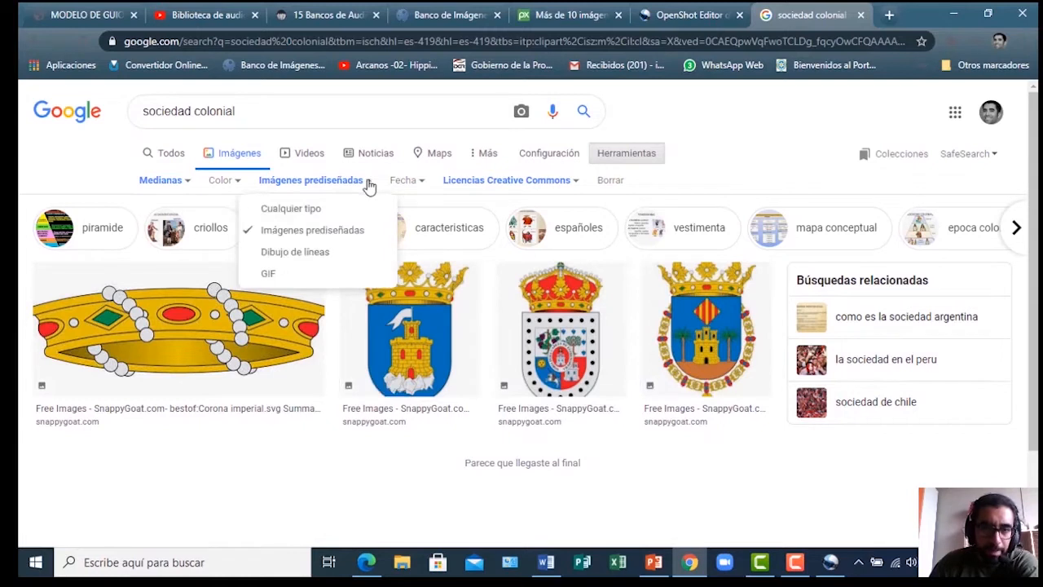
{"action": "left_click", "coordinate": [305, 248]}
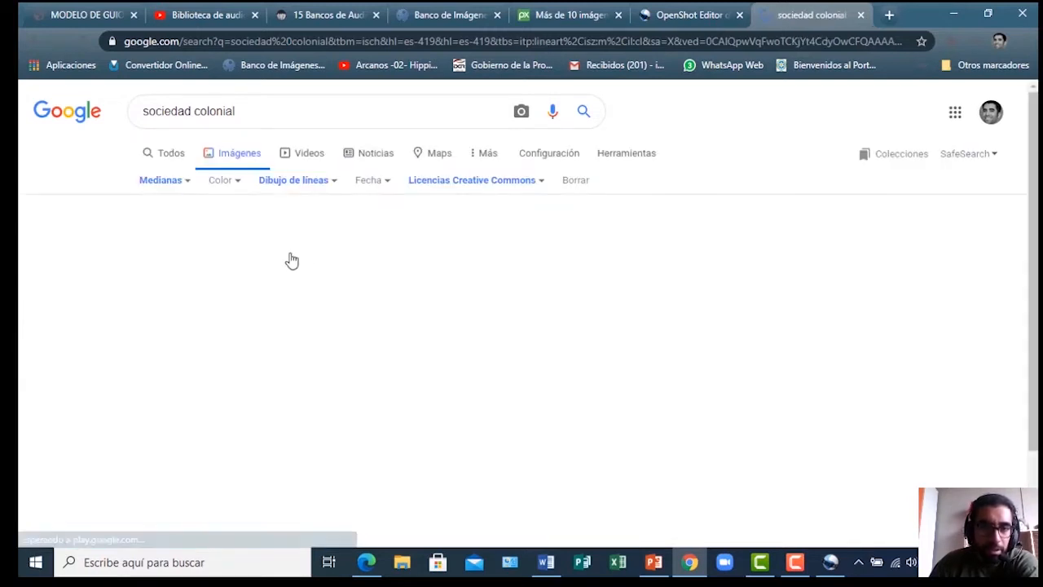
{"action": "left_click", "coordinate": [332, 183]}
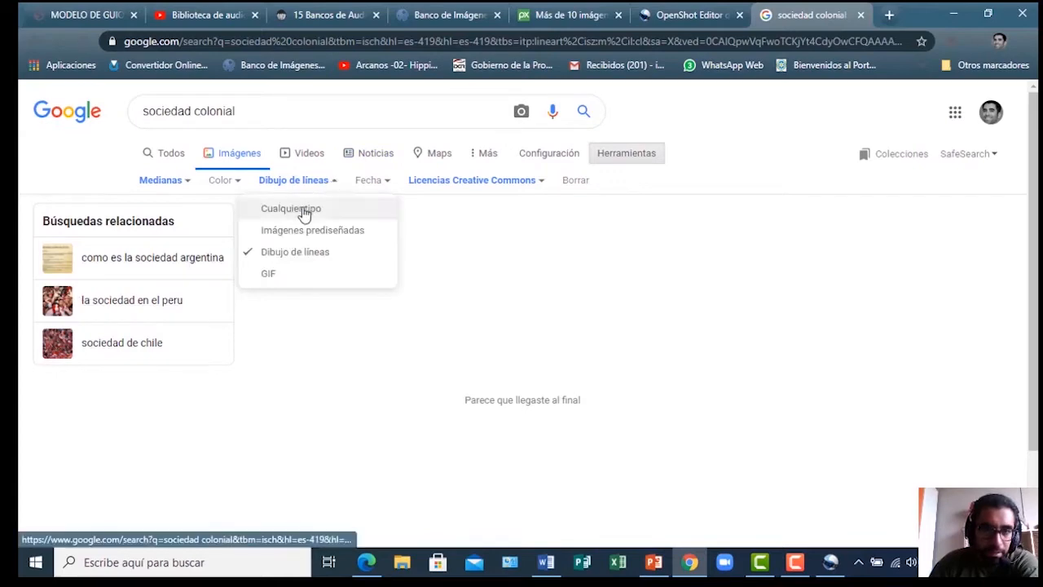
{"action": "left_click", "coordinate": [342, 209]}
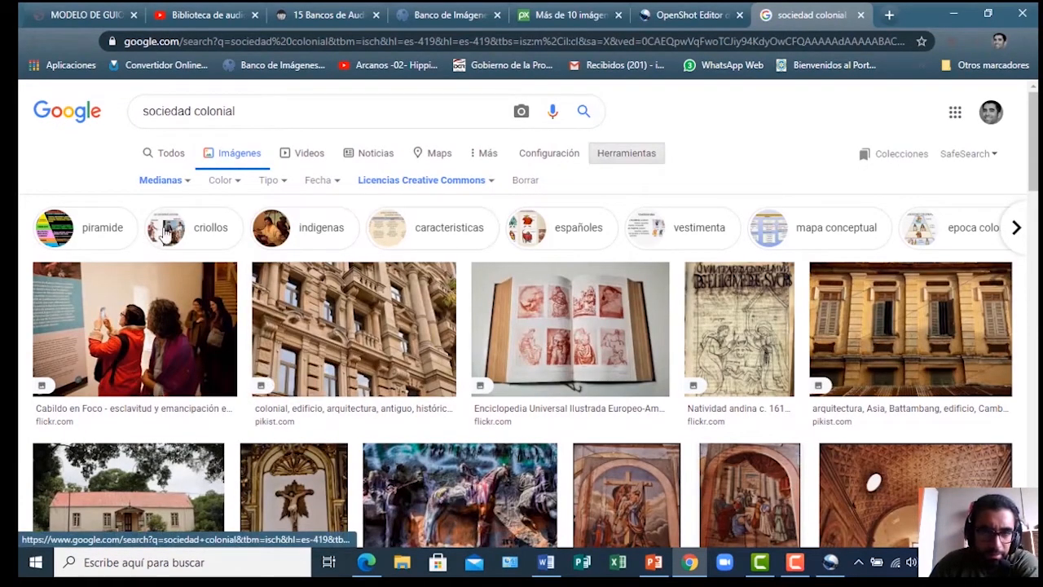
Narrow results to indígenas and preview the Parroquia San Francisco de Asís frieze image
{"action": "left_click", "coordinate": [269, 234]}
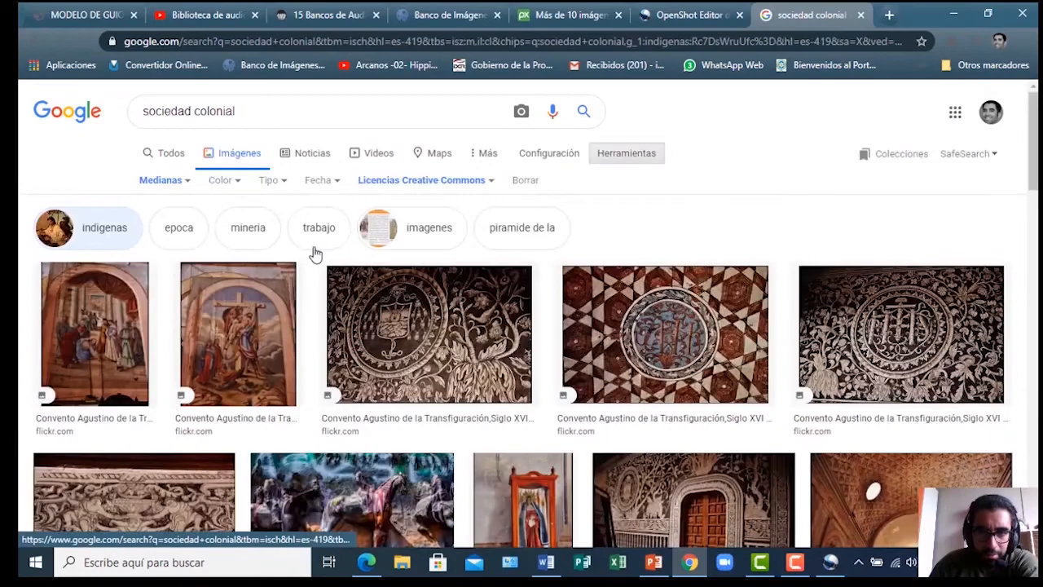
{"action": "scroll", "coordinate": [310, 265], "scroll_direction": "down", "scroll_amount": 5}
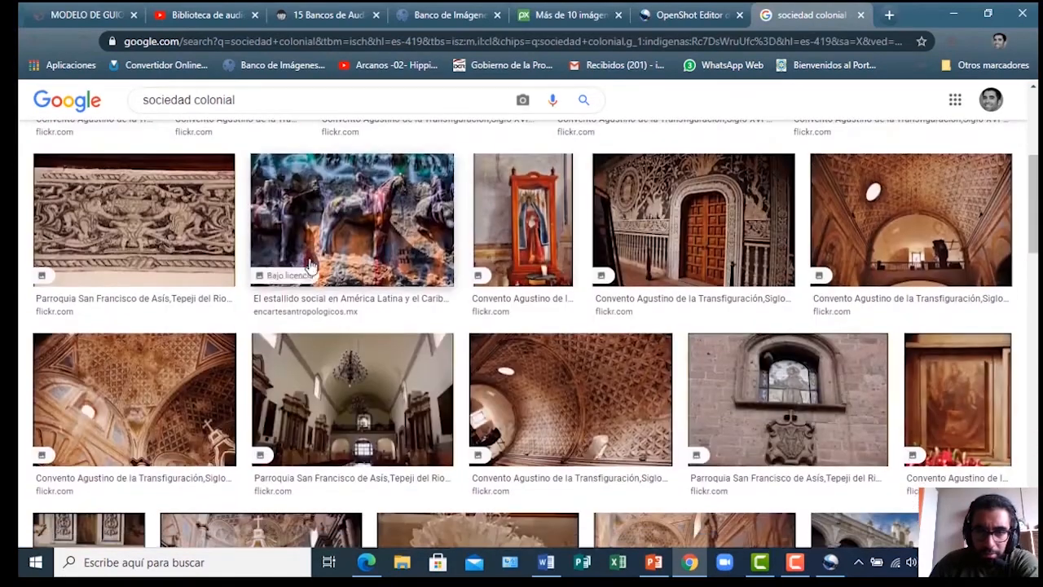
{"action": "scroll", "coordinate": [310, 264], "scroll_direction": "down", "scroll_amount": 10}
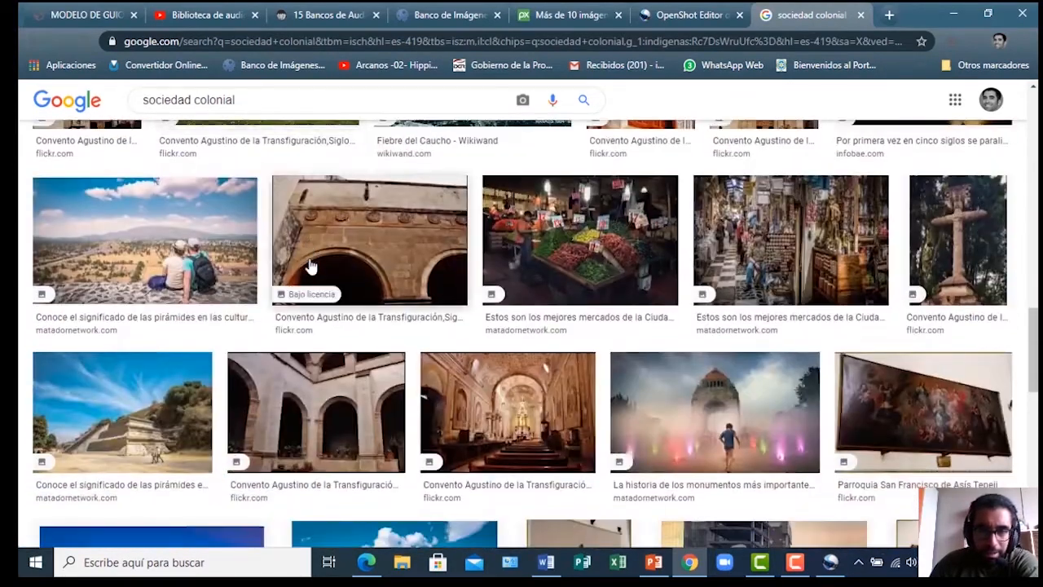
{"action": "scroll", "coordinate": [310, 265], "scroll_direction": "down", "scroll_amount": 4}
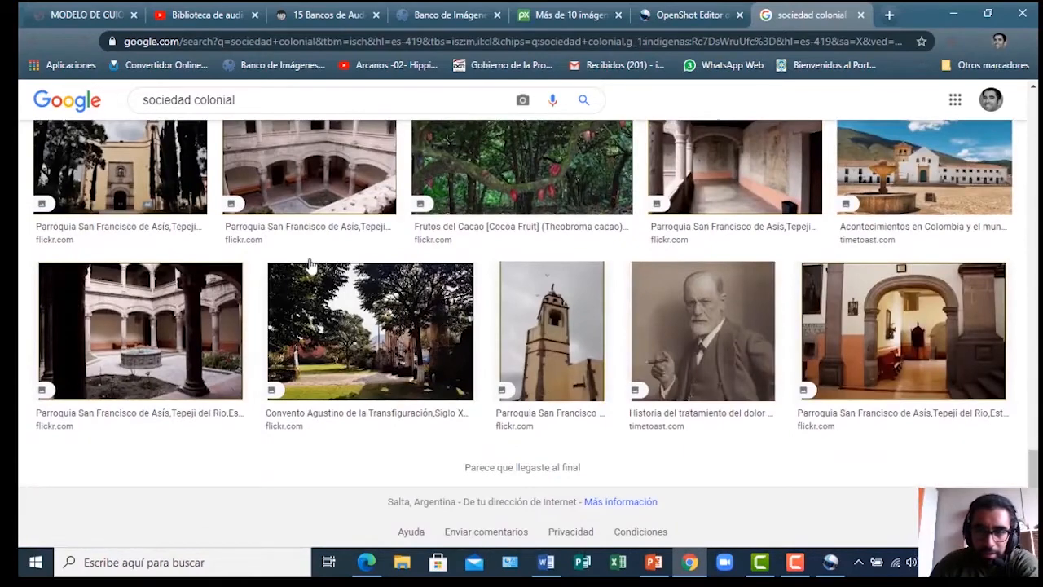
{"action": "scroll", "coordinate": [554, 428], "scroll_direction": "up", "scroll_amount": 3}
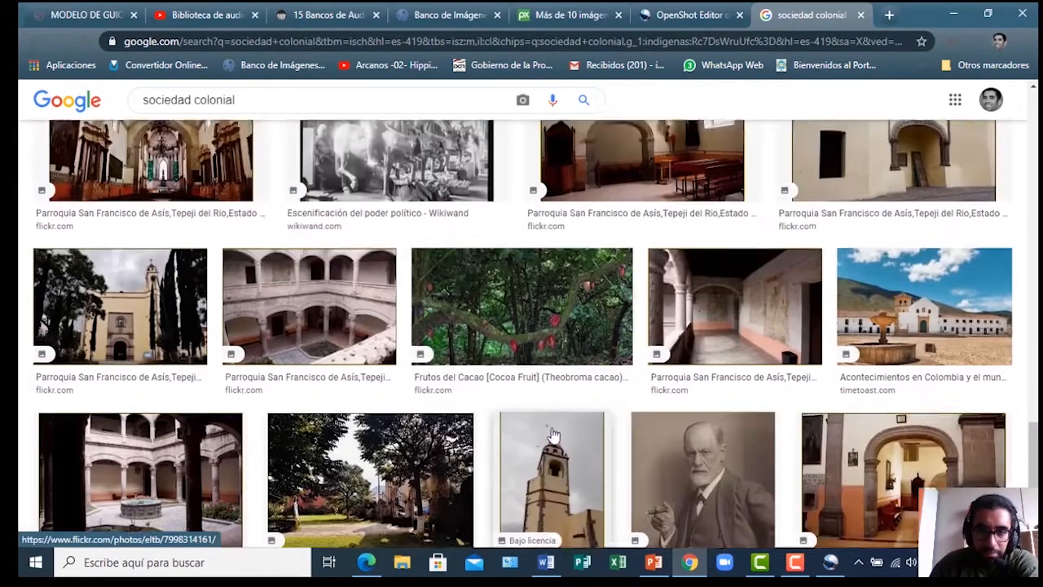
{"action": "scroll", "coordinate": [513, 385], "scroll_direction": "up", "scroll_amount": 3}
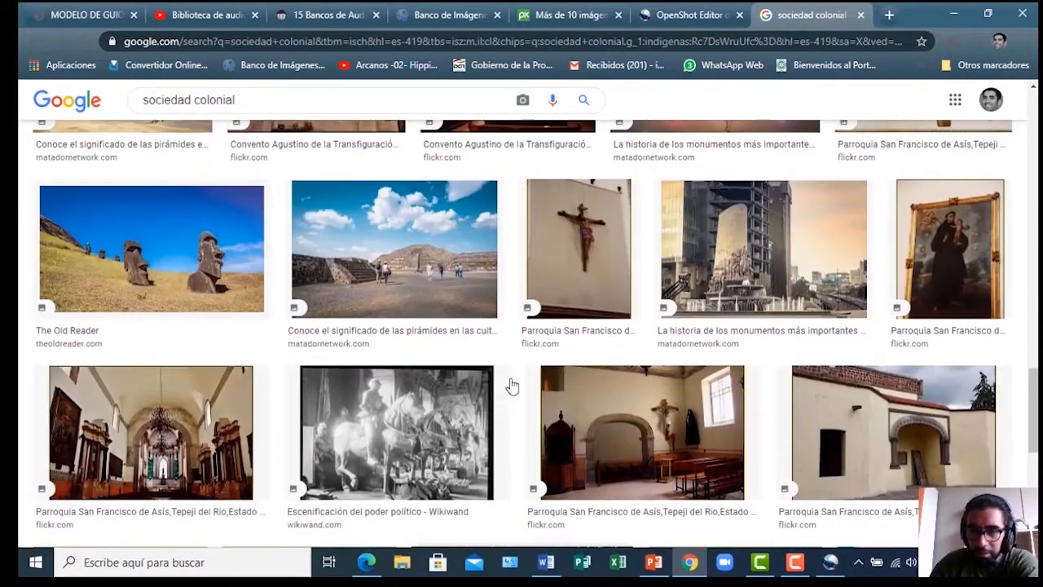
{"action": "scroll", "coordinate": [514, 373], "scroll_direction": "up", "scroll_amount": 4}
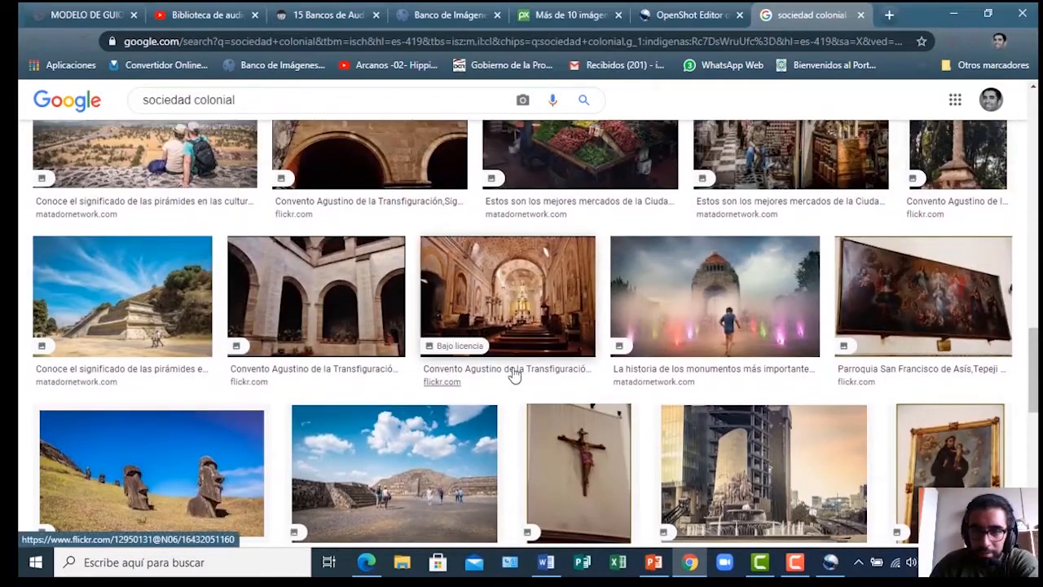
{"action": "scroll", "coordinate": [514, 373], "scroll_direction": "up", "scroll_amount": 5}
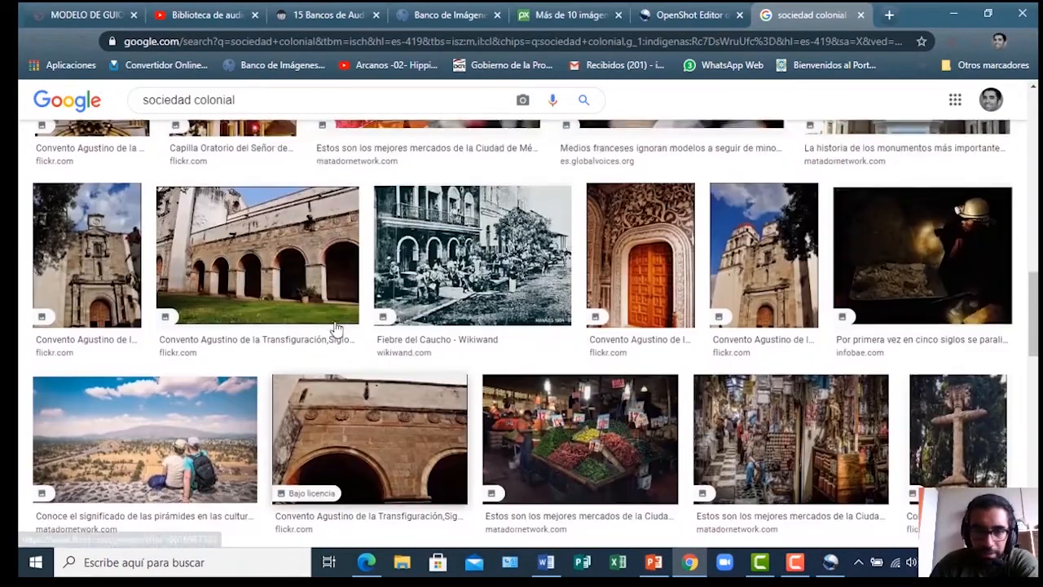
{"action": "scroll", "coordinate": [412, 385], "scroll_direction": "up", "scroll_amount": 4}
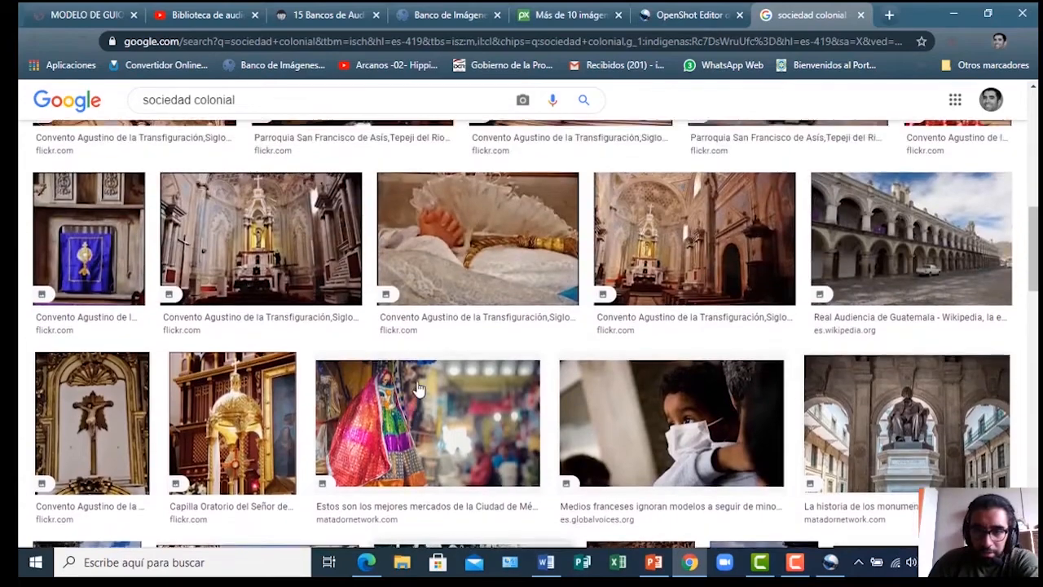
{"action": "scroll", "coordinate": [399, 359], "scroll_direction": "up", "scroll_amount": 2}
{"action": "scroll", "coordinate": [400, 358], "scroll_direction": "down", "scroll_amount": 2}
{"action": "scroll", "coordinate": [320, 376], "scroll_direction": "up", "scroll_amount": 3}
{"action": "scroll", "coordinate": [321, 376], "scroll_direction": "up", "scroll_amount": 1}
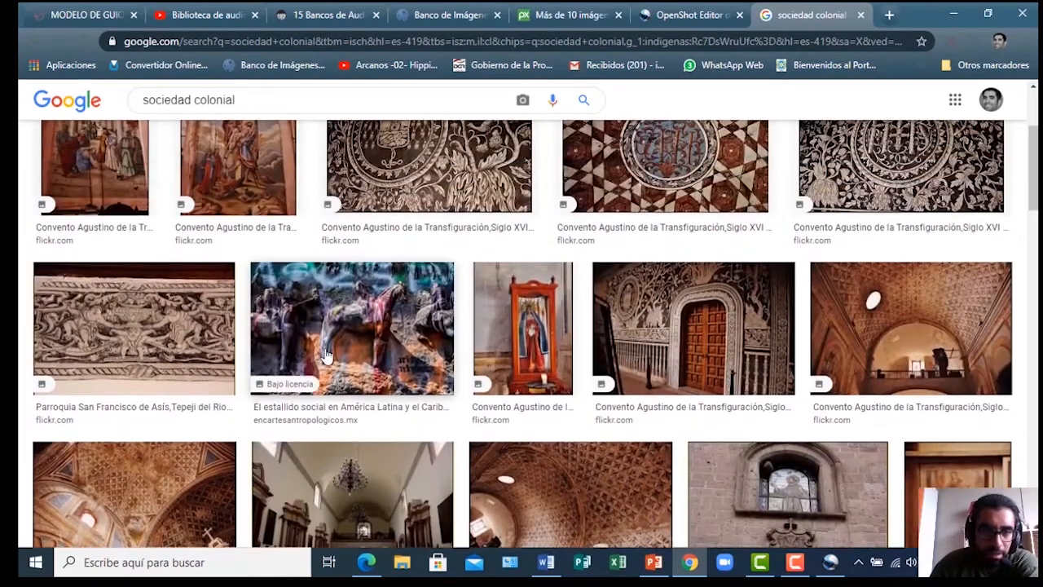
{"action": "left_click", "coordinate": [94, 340]}
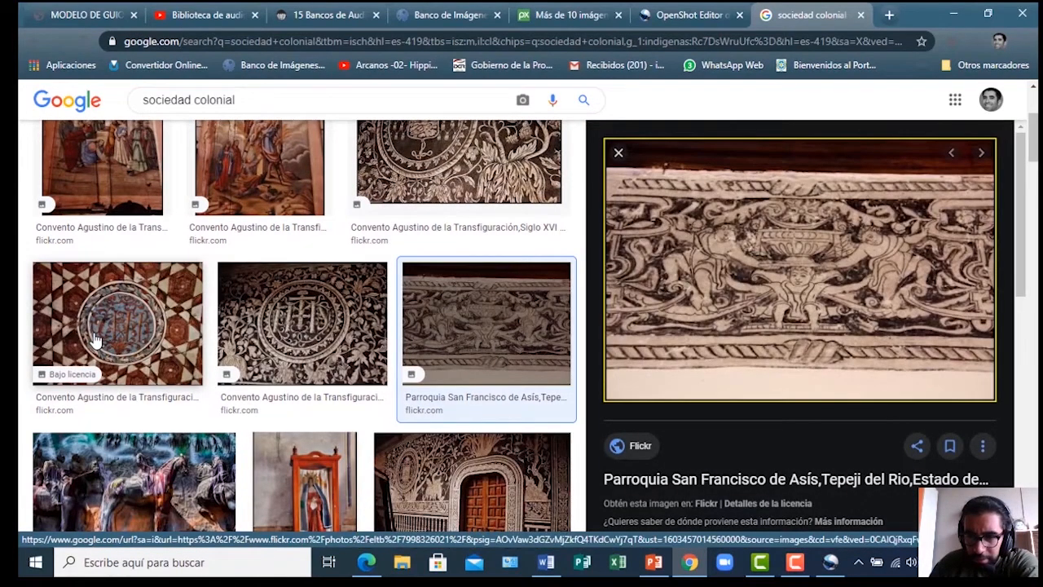
Choose 'Guardar imagen como...' and browse to C:\COORDINACION EDUCACION A DISTANCIA SALTA\ELEMENTOS PARA GRABAR LA CLASE
{"action": "right_click", "coordinate": [732, 261]}
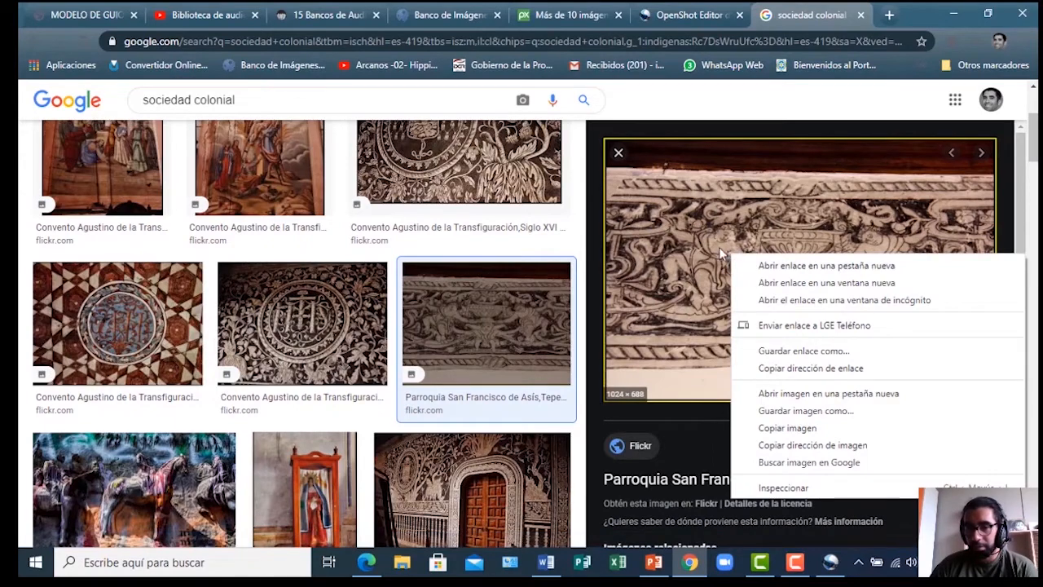
{"action": "left_click", "coordinate": [792, 412]}
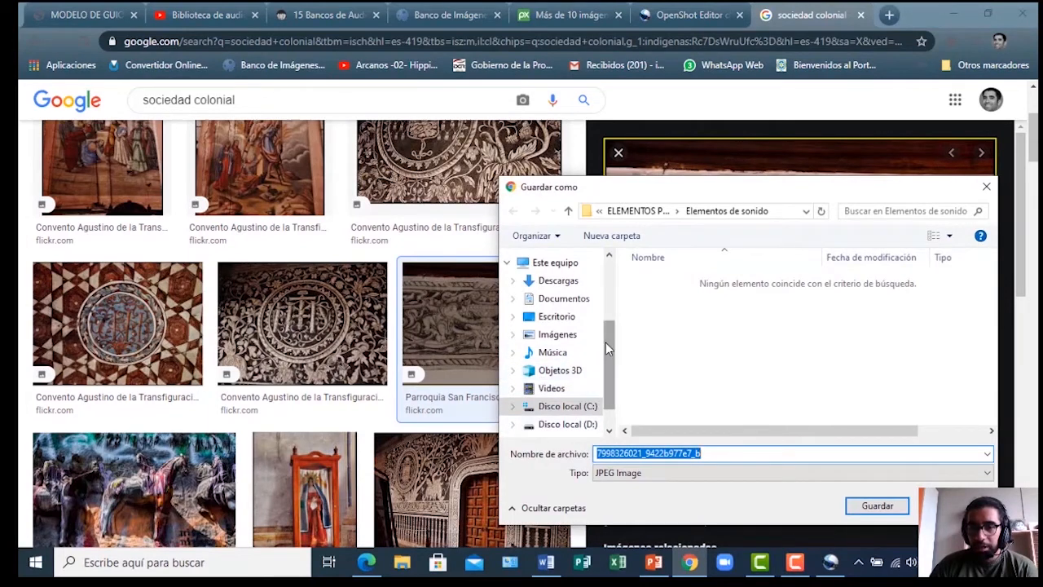
{"action": "left_click_drag", "start_coordinate": [606, 342], "coordinate": [610, 379]}
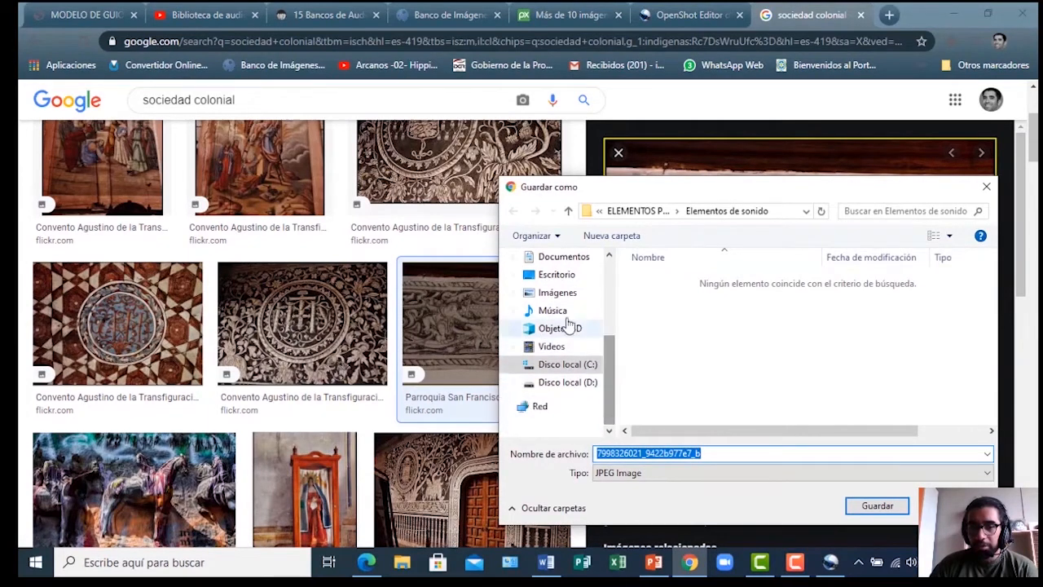
{"action": "left_click", "coordinate": [563, 365]}
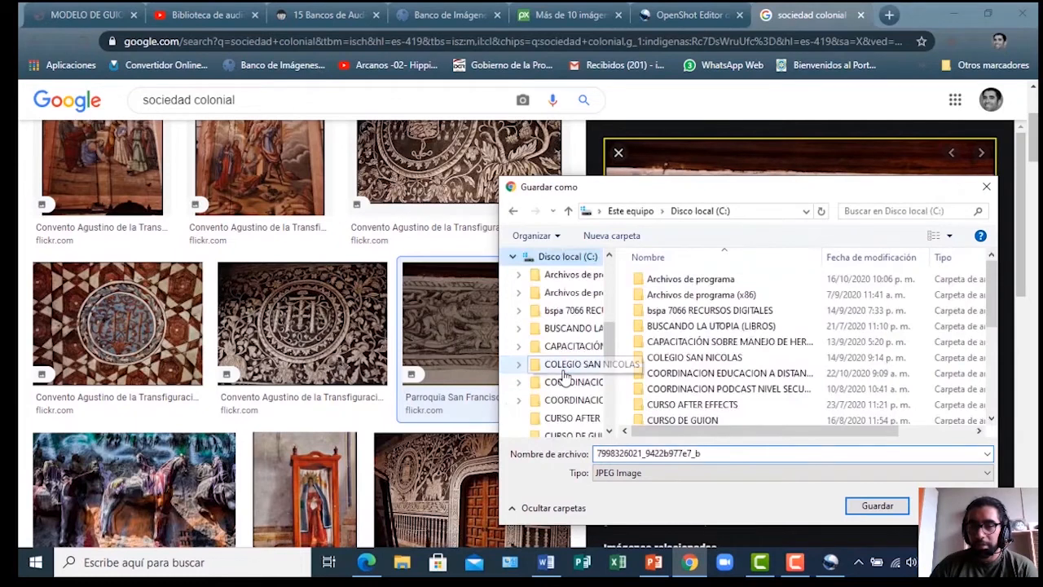
{"action": "scroll", "coordinate": [652, 326], "scroll_direction": "down", "scroll_amount": 2}
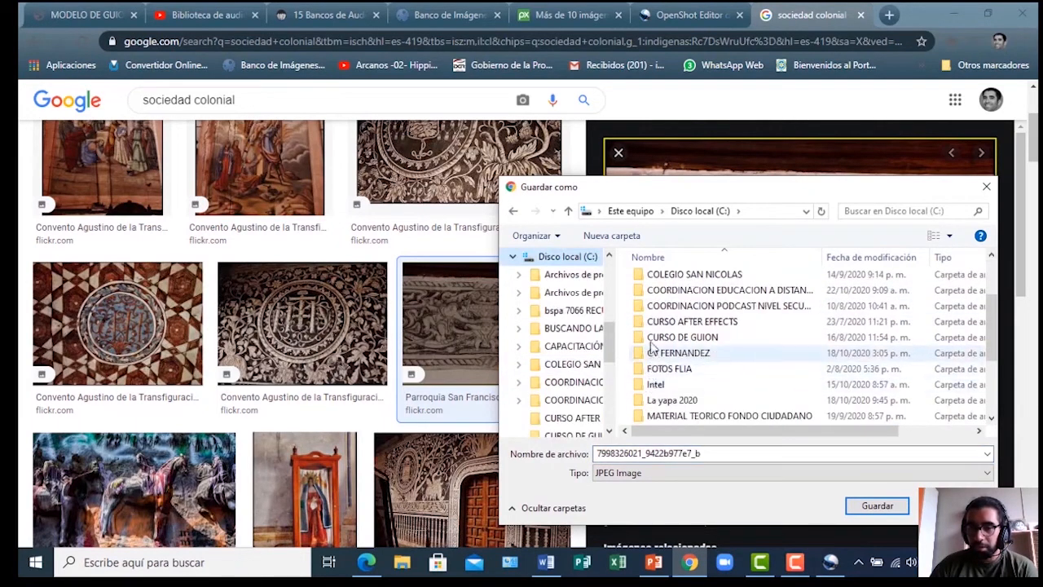
{"action": "double_click", "coordinate": [642, 291]}
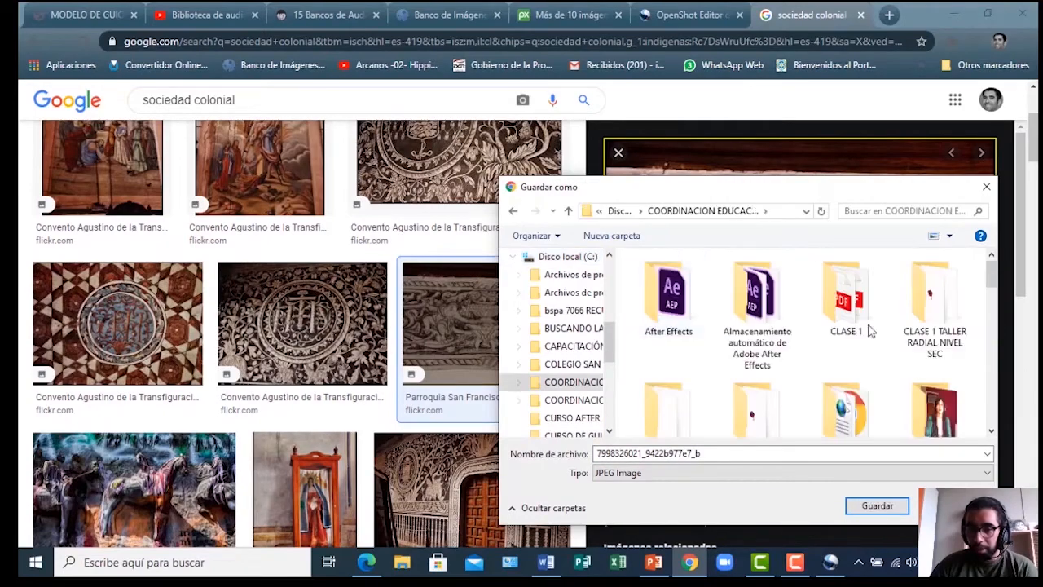
{"action": "scroll", "coordinate": [962, 334], "scroll_direction": "down", "scroll_amount": 1}
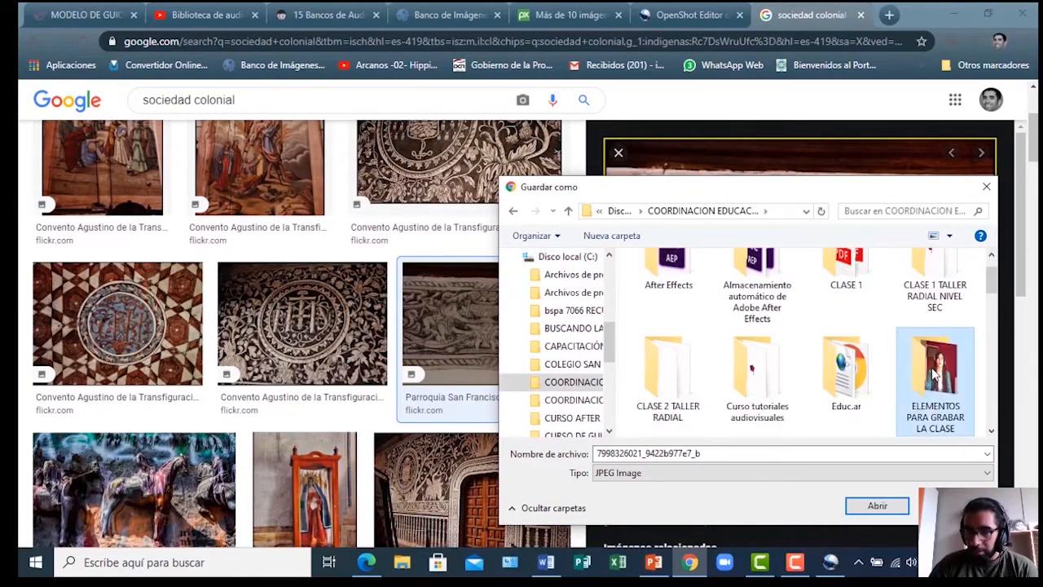
{"action": "double_click", "coordinate": [936, 391]}
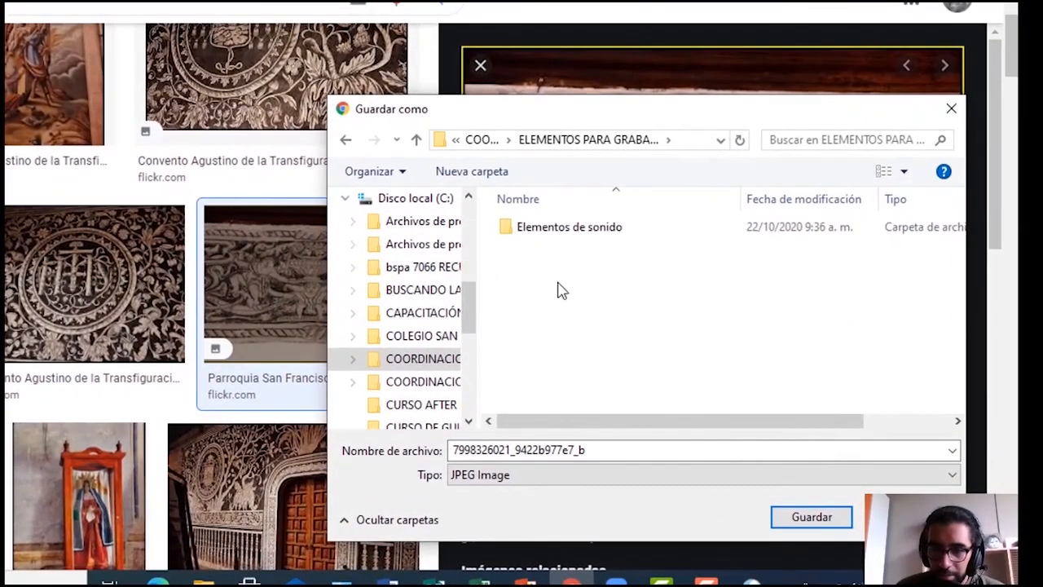
Create a new folder named 'elementos imagenes' and open it
{"action": "right_click", "coordinate": [671, 325]}
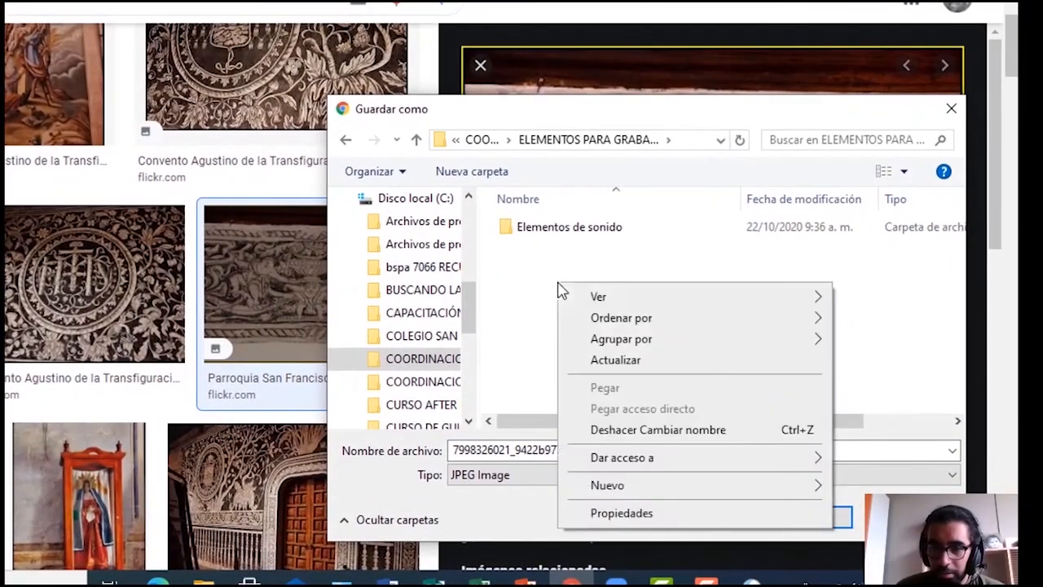
{"action": "mouse_move", "coordinate": [699, 493]}
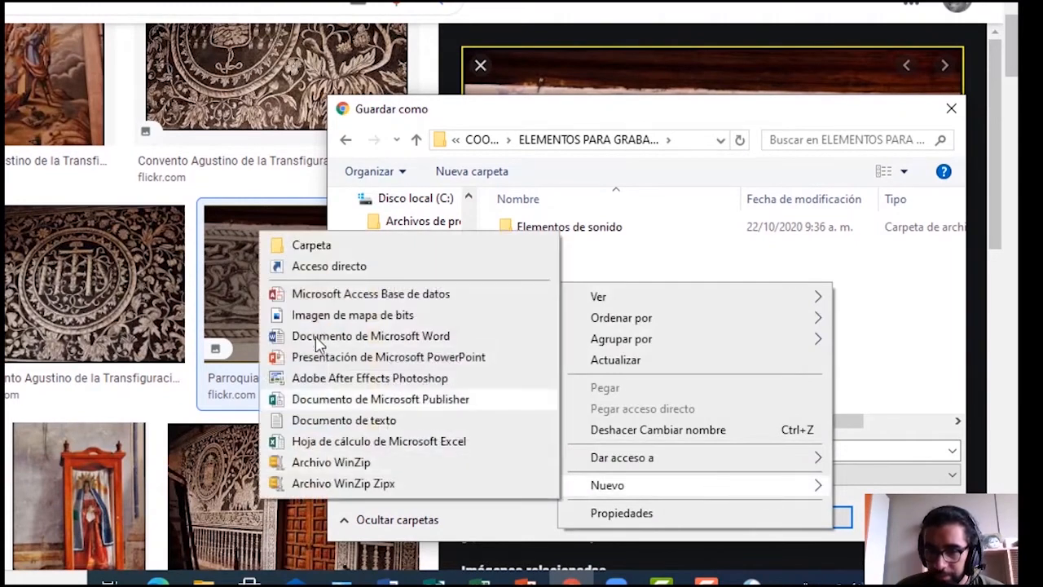
{"action": "left_click", "coordinate": [308, 247]}
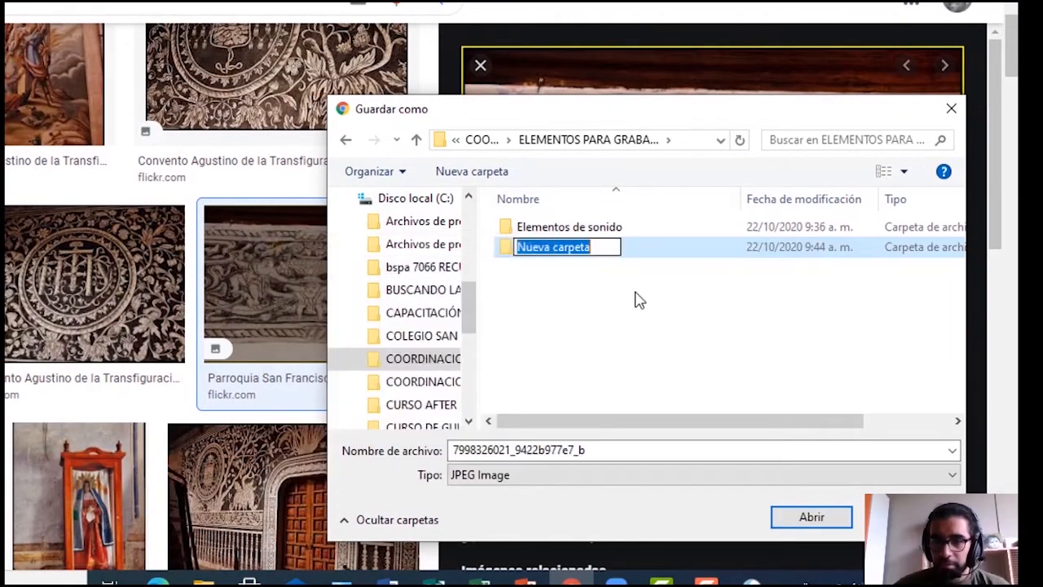
{"action": "type", "text": "elementos imagenes"}
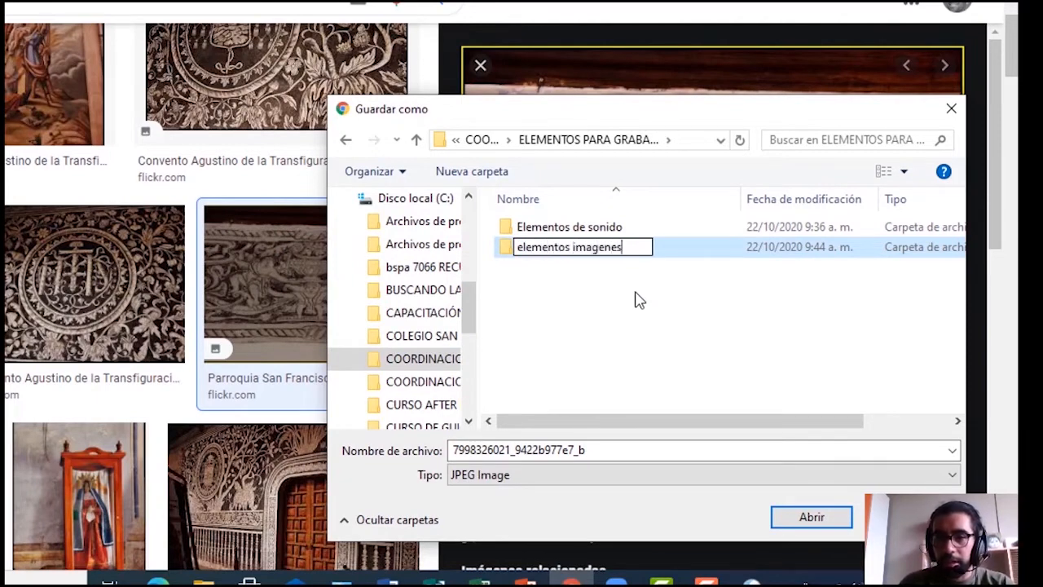
{"action": "left_click", "coordinate": [621, 287]}
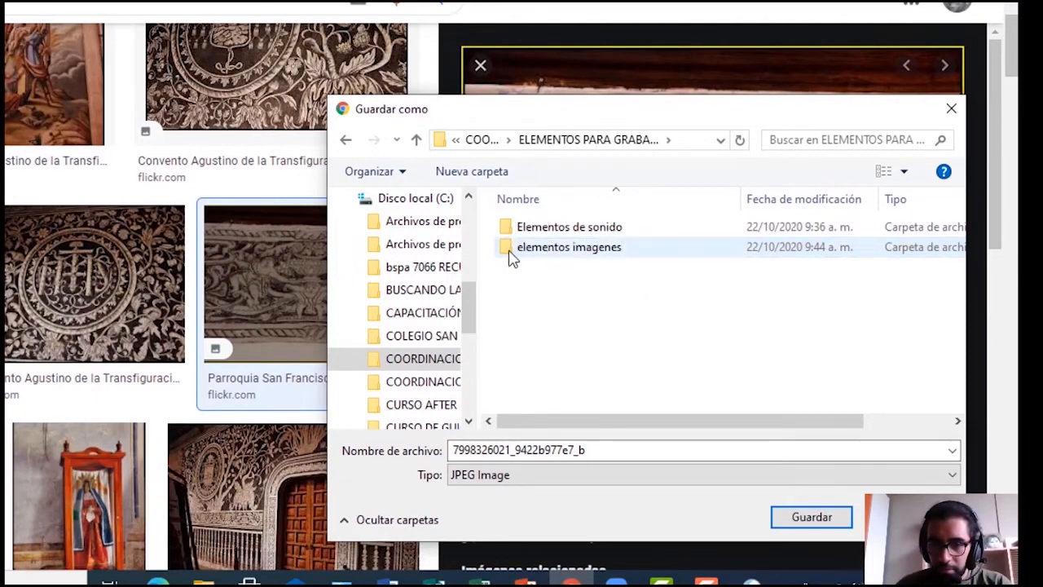
{"action": "double_click", "coordinate": [507, 251]}
Enter 'Imagen 1 Colonial' as the file name
{"action": "double_click", "coordinate": [607, 449]}
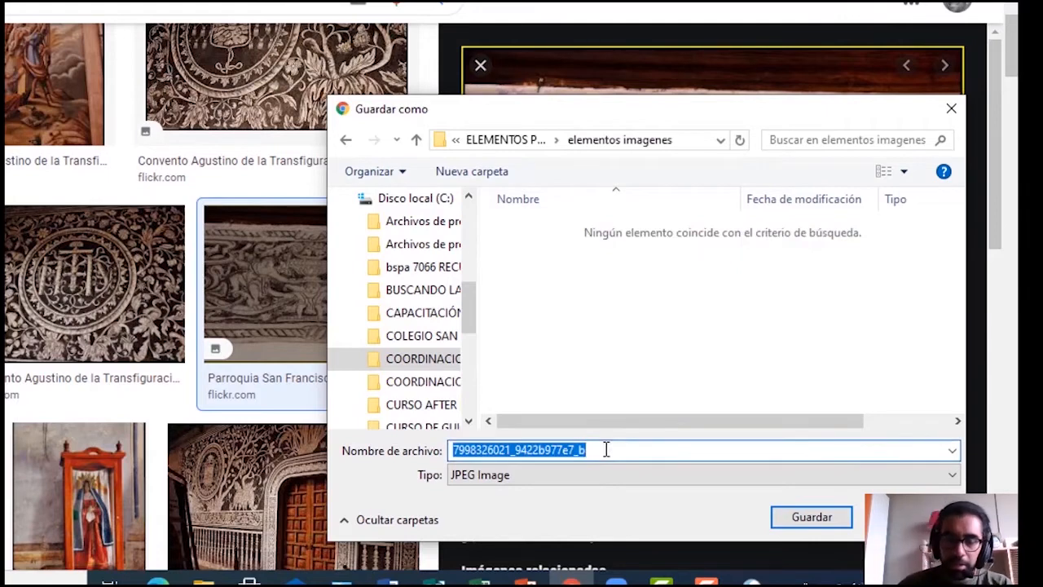
{"action": "type", "text": "image"}
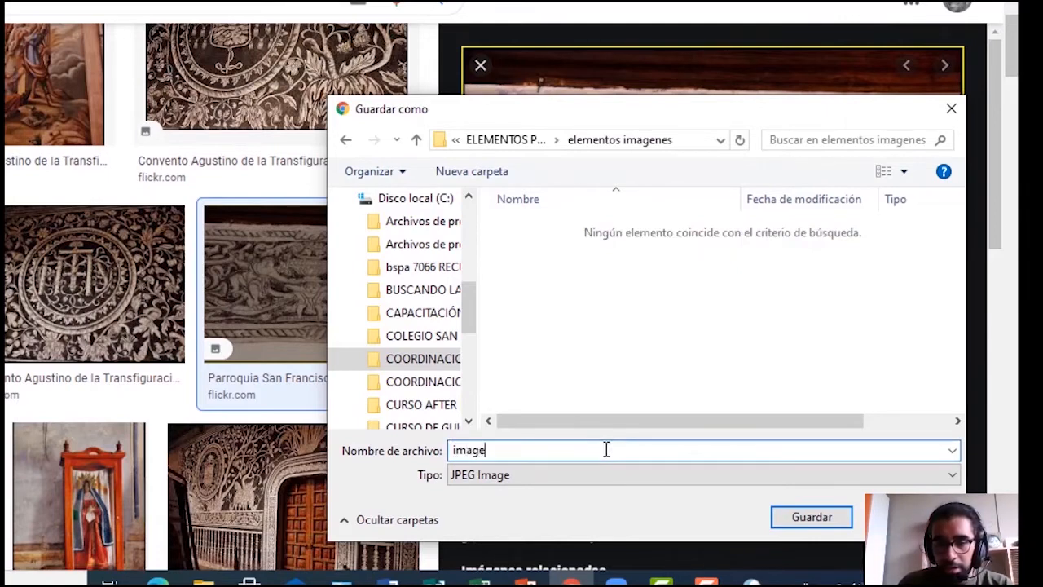
{"action": "type", "text": "n 1"}
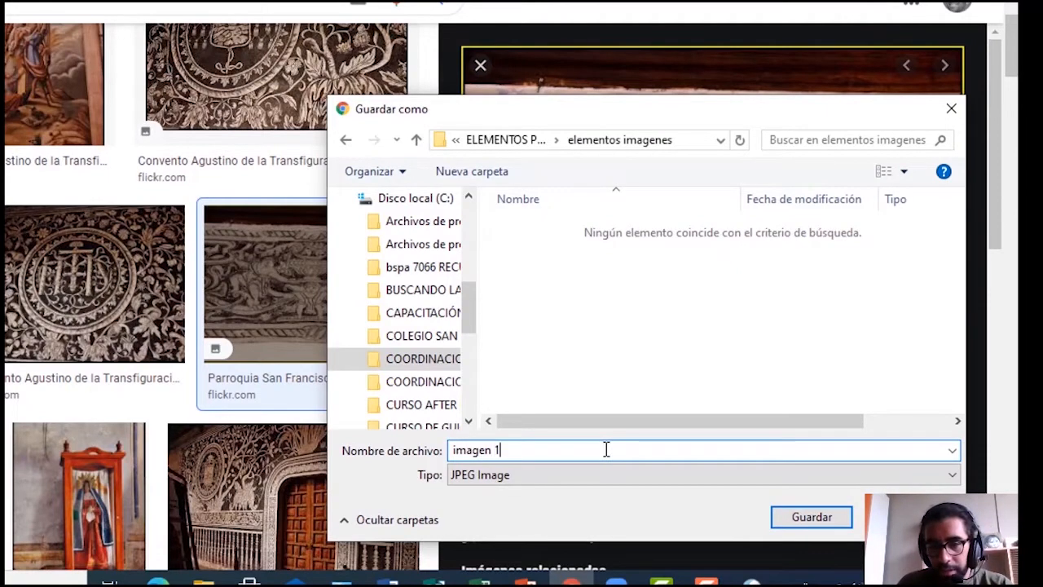
{"action": "key", "text": "BackSpace"}
{"action": "key", "text": "BackSpace"}
{"action": "key", "text": "BackSpace"}
{"action": "key", "text": "BackSpace"}
{"action": "key", "text": "BackSpace"}
{"action": "key", "text": "BackSpace"}
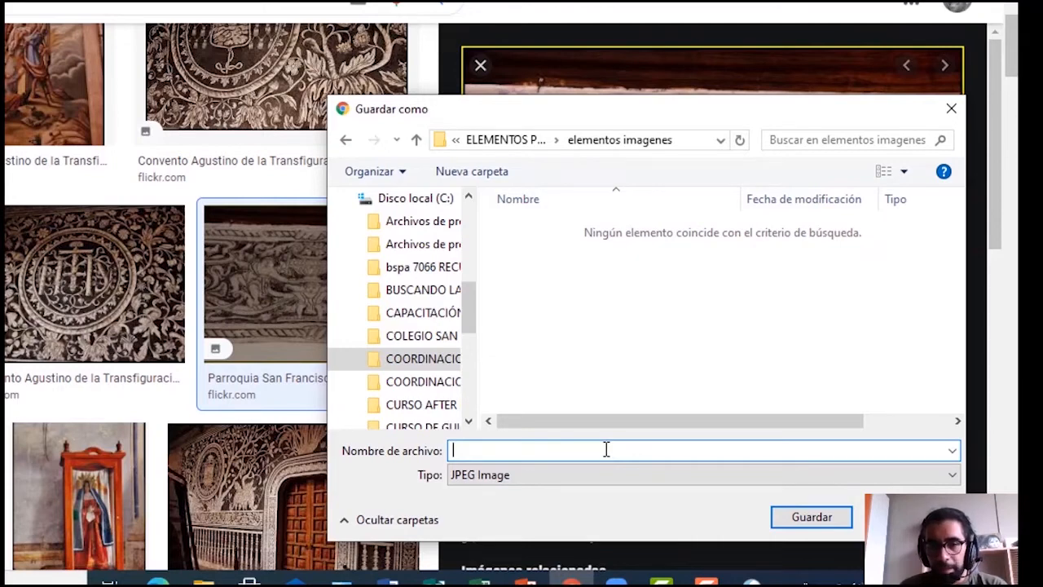
{"action": "type", "text": "Imagen 1 Colonial"}
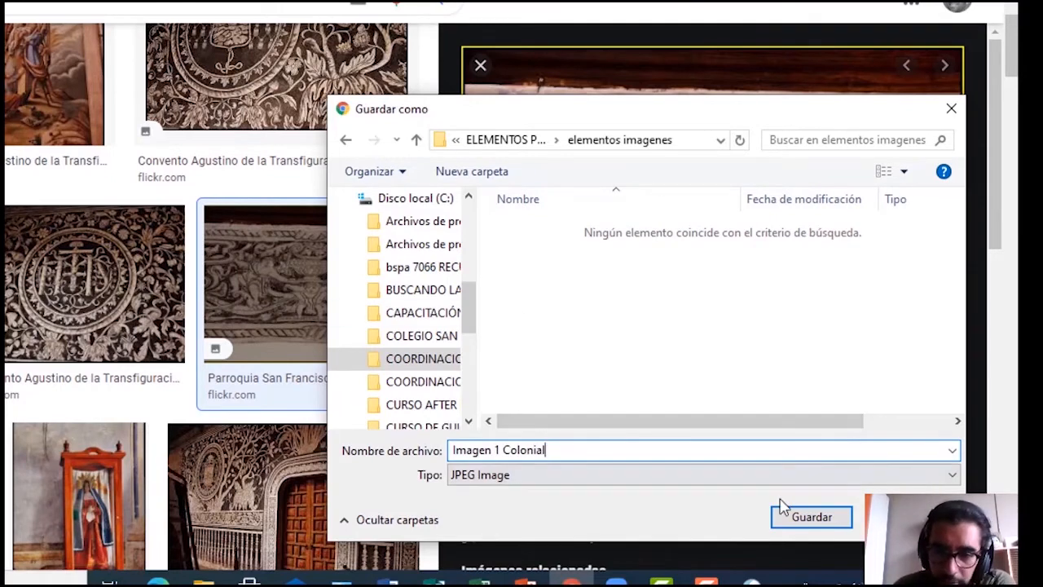
Save Imagen 1 Colonial.jpg and switch to the script PDF
{"action": "left_click", "coordinate": [808, 523]}
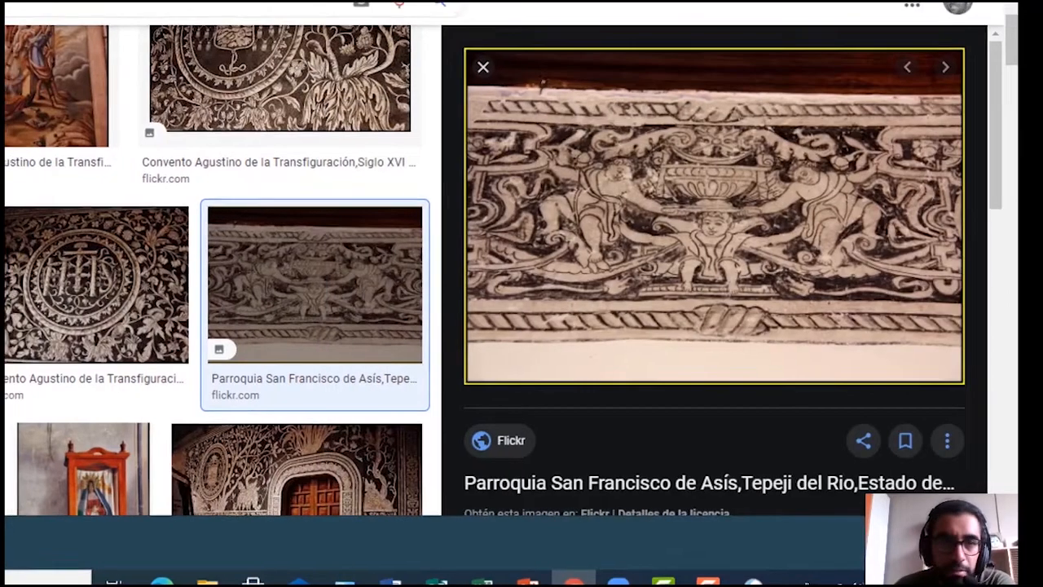
{"action": "left_click", "coordinate": [43, 15]}
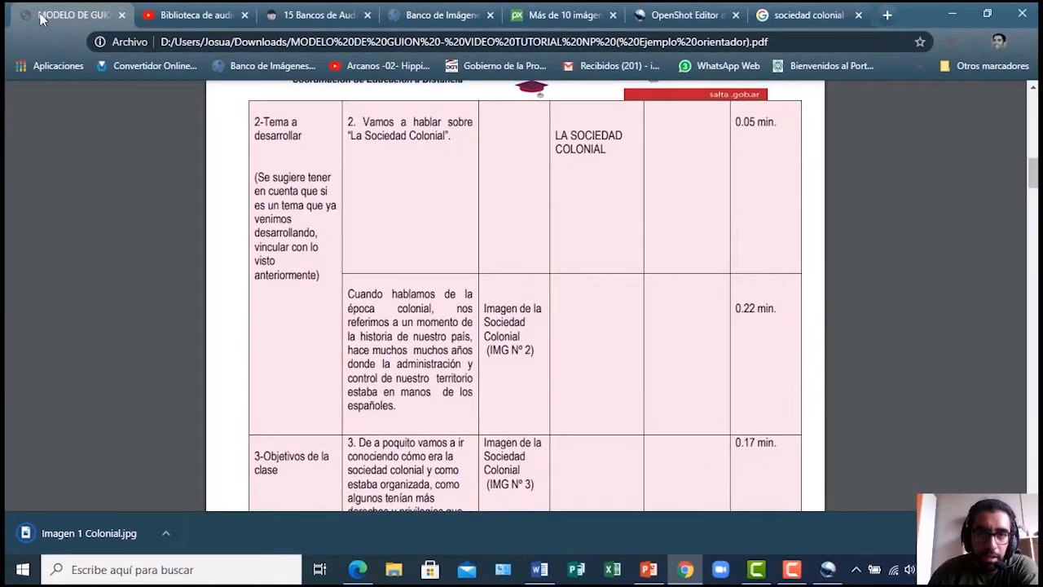
{"action": "scroll", "coordinate": [610, 244], "scroll_direction": "up", "scroll_amount": 1}
{"action": "scroll", "coordinate": [531, 354], "scroll_direction": "down", "scroll_amount": 1}
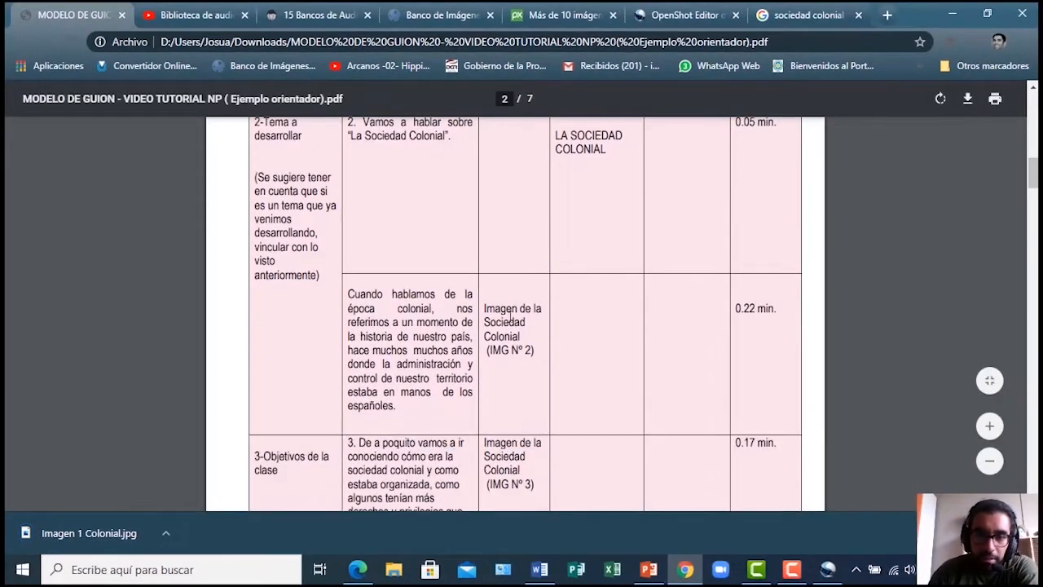
Mark the script's IMG Nº 2 reference and colonial-era paragraph, then return to Pixabay
{"action": "left_click_drag", "start_coordinate": [488, 350], "coordinate": [532, 350]}
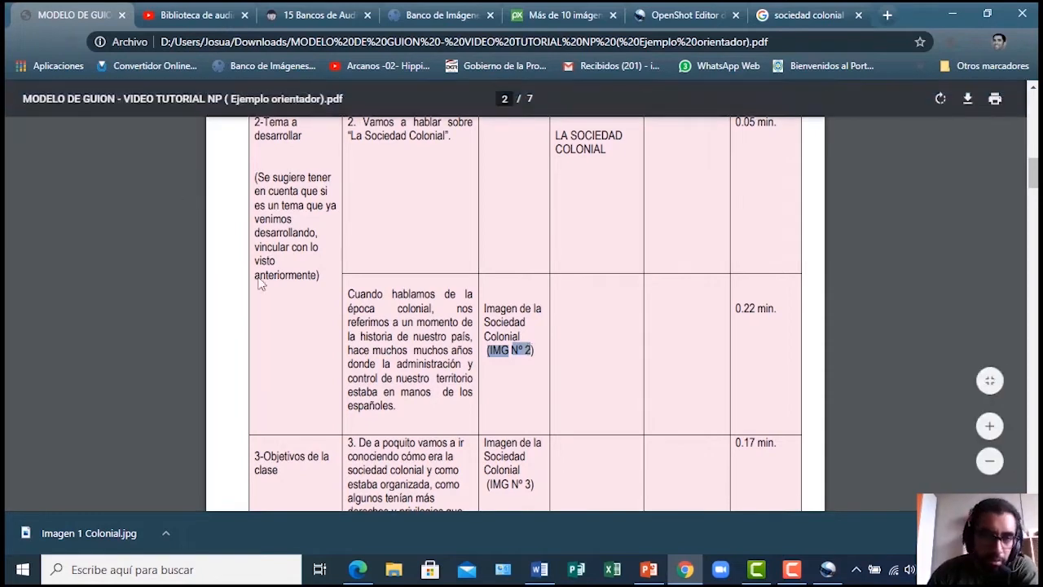
{"action": "left_click_drag", "start_coordinate": [349, 292], "coordinate": [422, 413]}
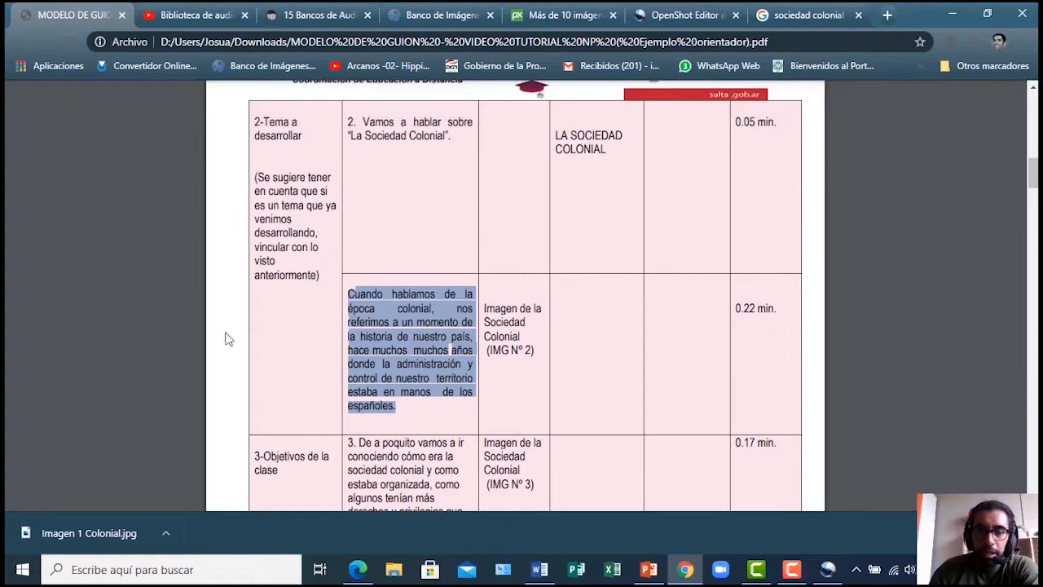
{"action": "left_click", "coordinate": [546, 16]}
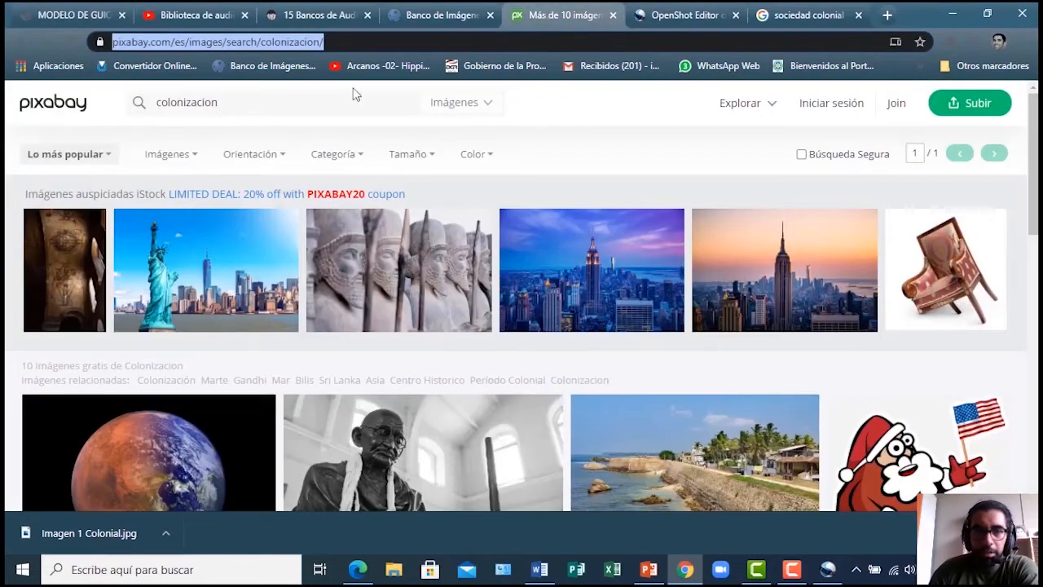
Scroll through the 10 free Pixabay images for 'colonizacion'
{"action": "scroll", "coordinate": [424, 222], "scroll_direction": "down", "scroll_amount": 4}
{"action": "scroll", "coordinate": [402, 220], "scroll_direction": "up", "scroll_amount": 4}
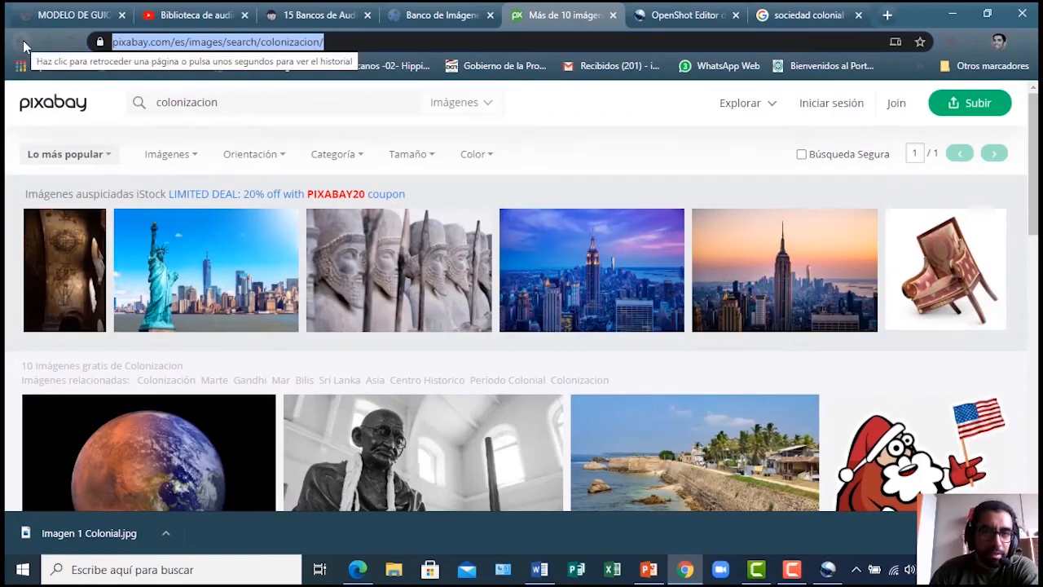
{"action": "left_click", "coordinate": [242, 107]}
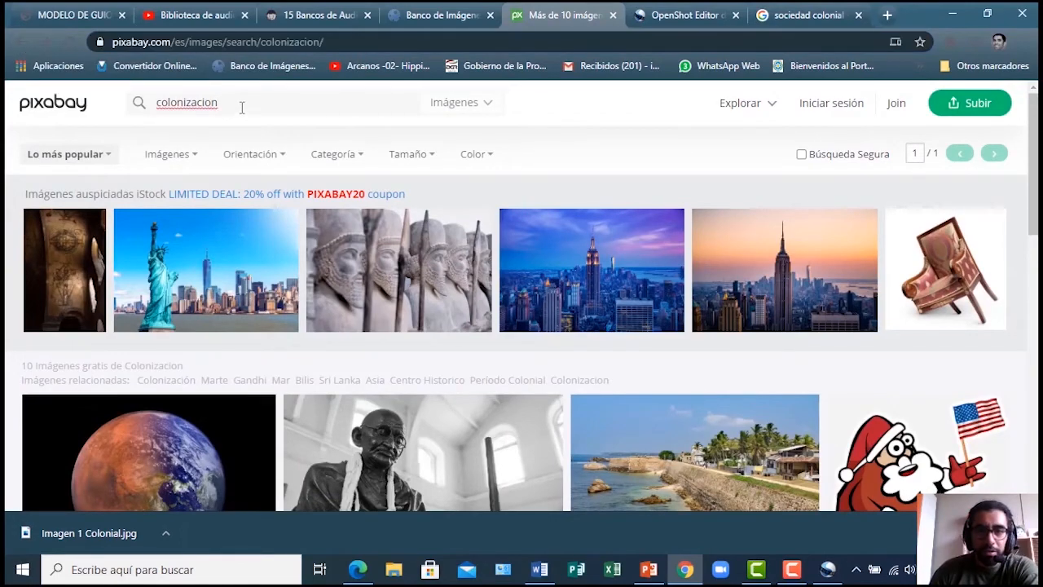
{"action": "scroll", "coordinate": [414, 220], "scroll_direction": "down", "scroll_amount": 4}
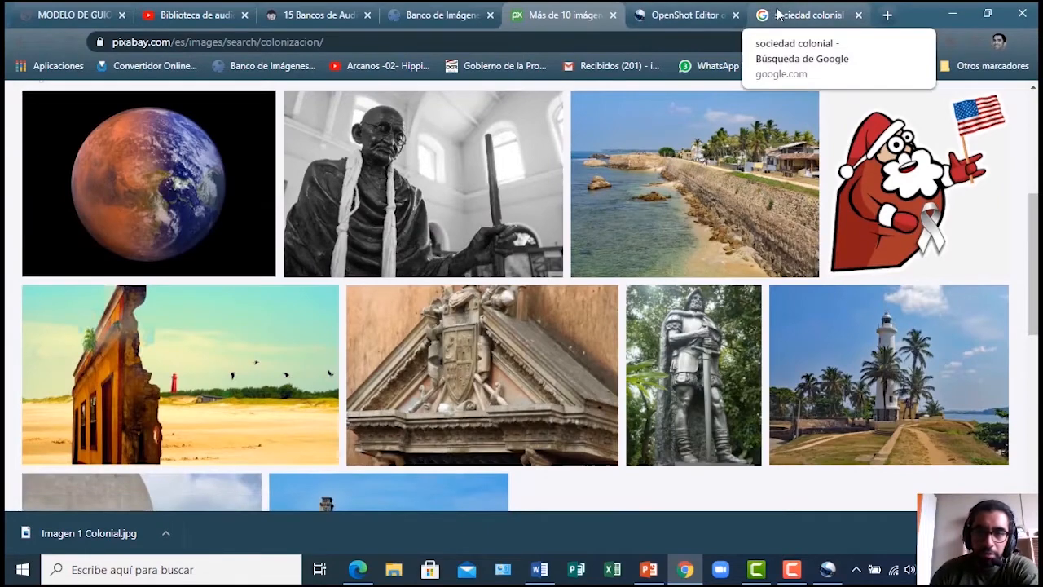
{"action": "scroll", "coordinate": [381, 252], "scroll_direction": "down", "scroll_amount": 2}
{"action": "scroll", "coordinate": [381, 254], "scroll_direction": "down", "scroll_amount": 2}
{"action": "scroll", "coordinate": [204, 318], "scroll_direction": "up", "scroll_amount": 4}
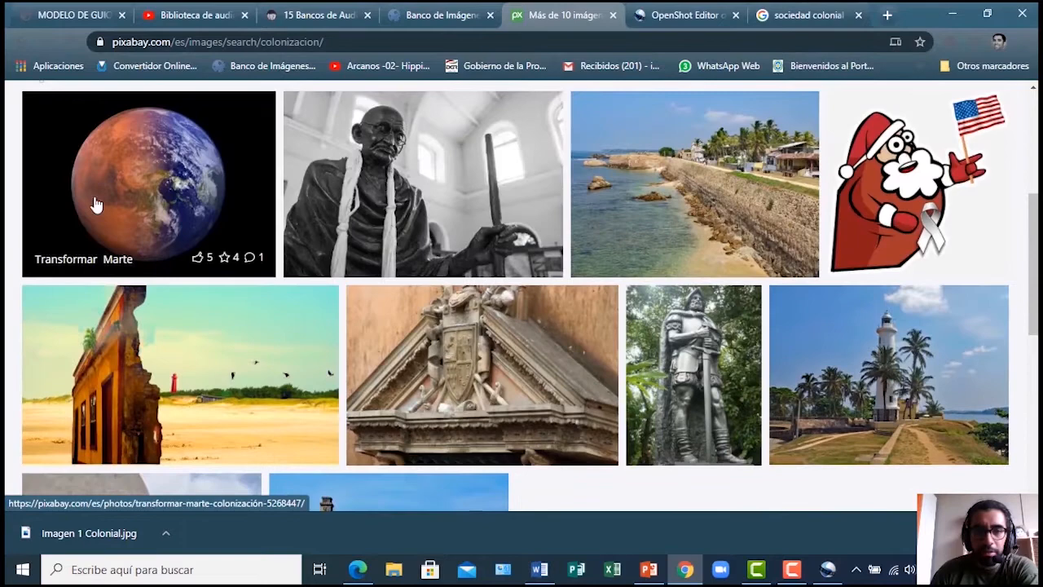
{"action": "scroll", "coordinate": [89, 342], "scroll_direction": "down", "scroll_amount": 1}
{"action": "scroll", "coordinate": [93, 333], "scroll_direction": "up", "scroll_amount": 3}
{"action": "scroll", "coordinate": [109, 307], "scroll_direction": "down", "scroll_amount": 2}
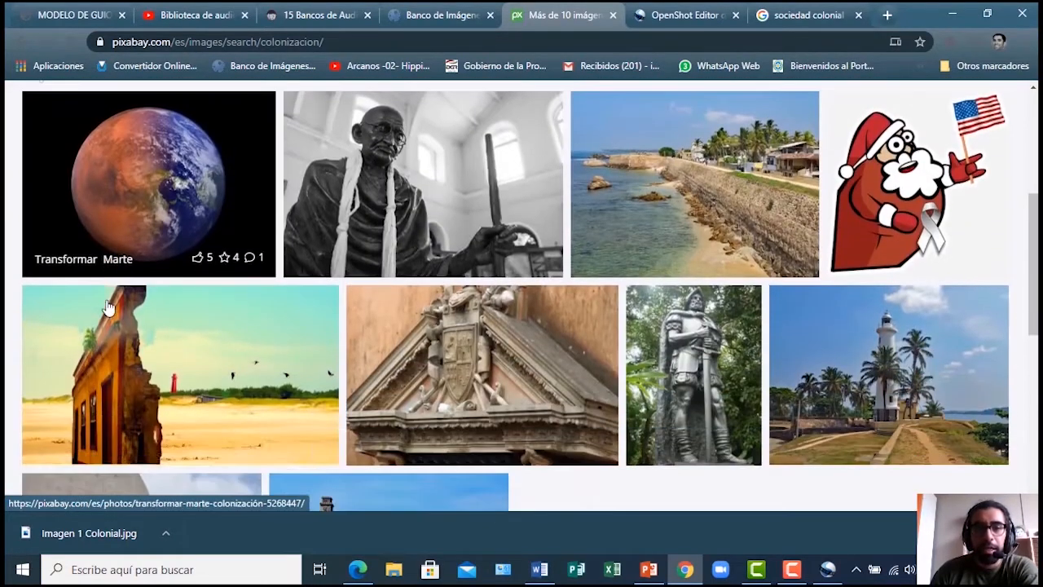
Open the Estatua Conquistador photo page
{"action": "left_click", "coordinate": [691, 359]}
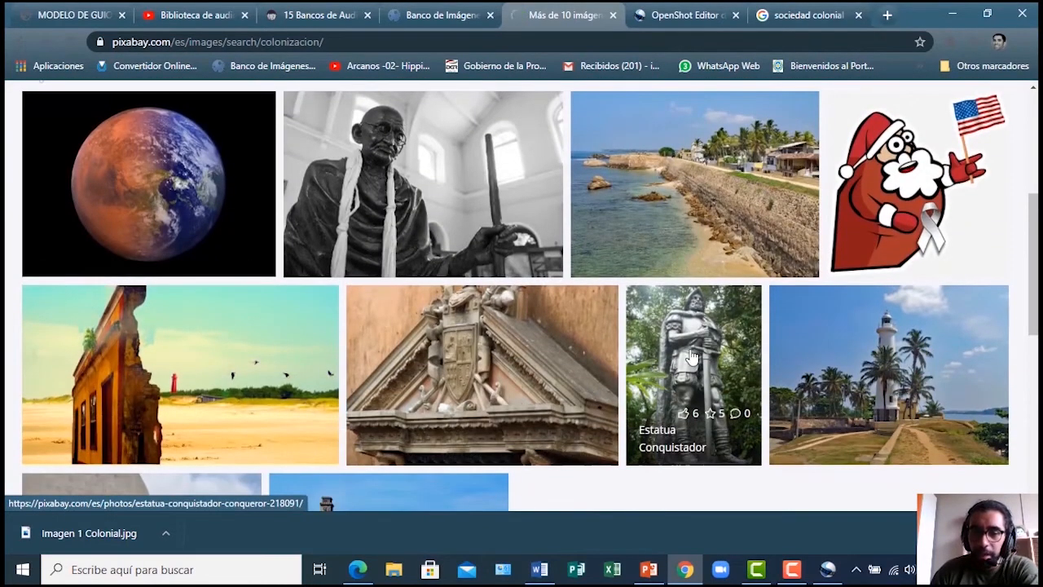
{"action": "scroll", "coordinate": [384, 318], "scroll_direction": "down", "scroll_amount": 2}
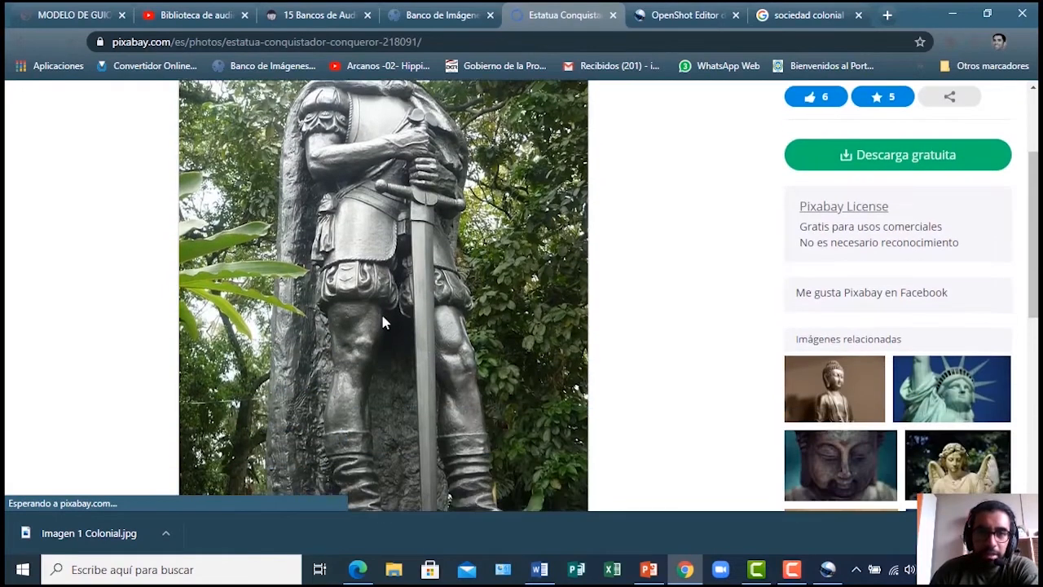
{"action": "scroll", "coordinate": [384, 322], "scroll_direction": "up", "scroll_amount": 1}
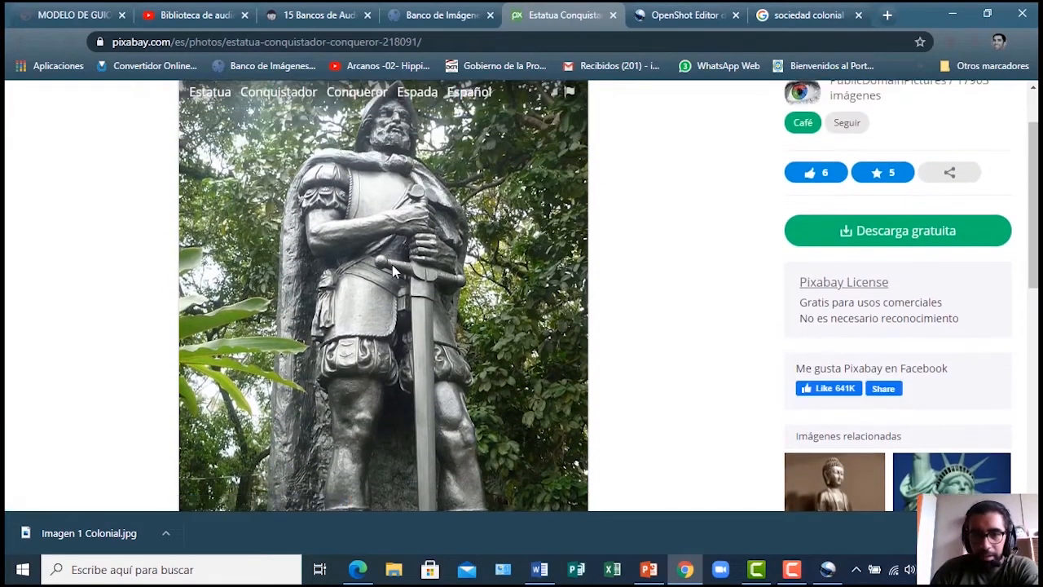
Download the photo at 960×1280, passing the reCAPTCHA, and save it as imagen 2.jpg
{"action": "left_click", "coordinate": [929, 237]}
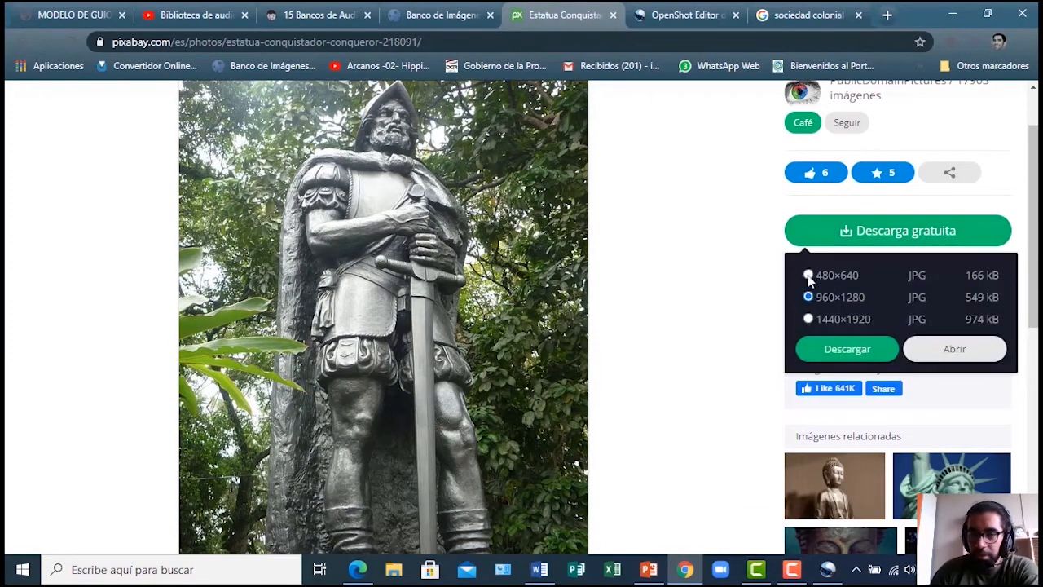
{"action": "left_click", "coordinate": [832, 352]}
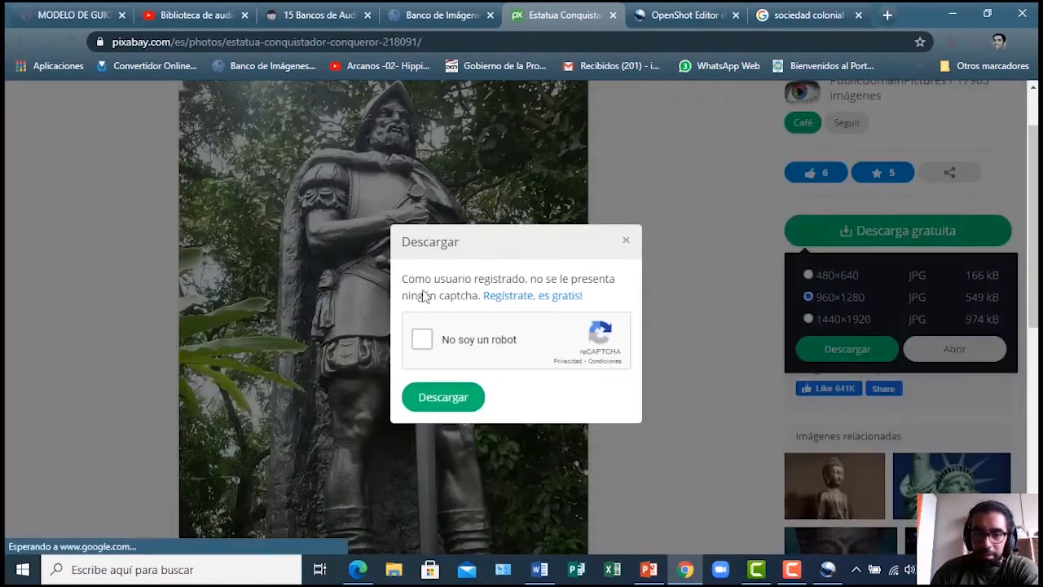
{"action": "left_click", "coordinate": [422, 340]}
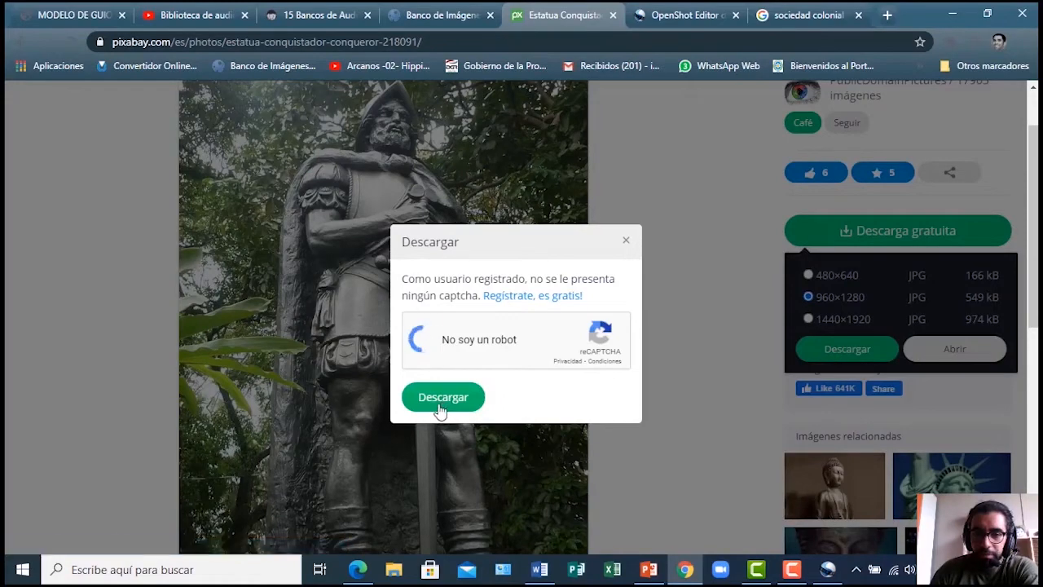
{"action": "left_click", "coordinate": [430, 408]}
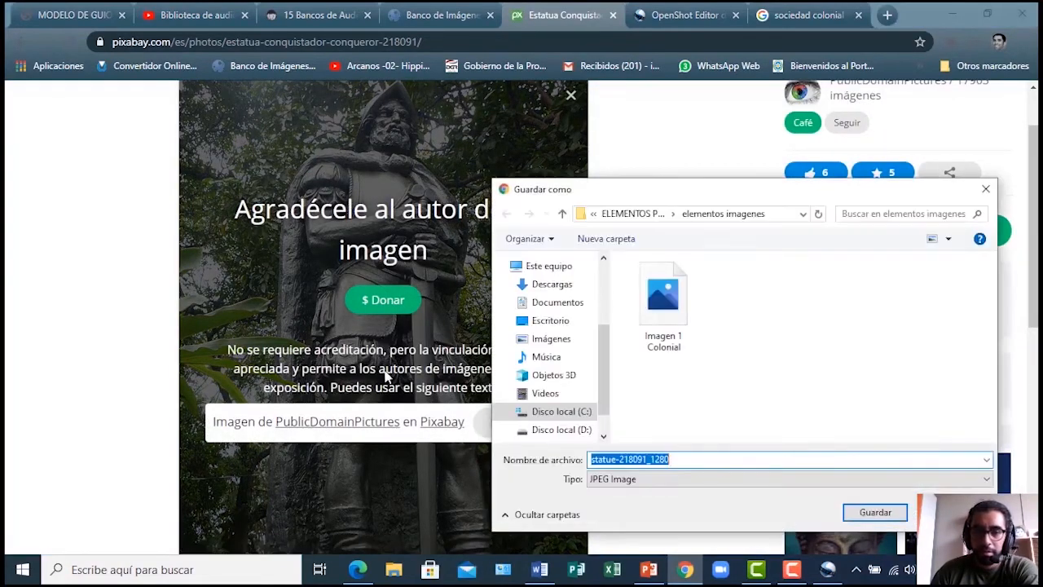
{"action": "type", "text": "ima"}
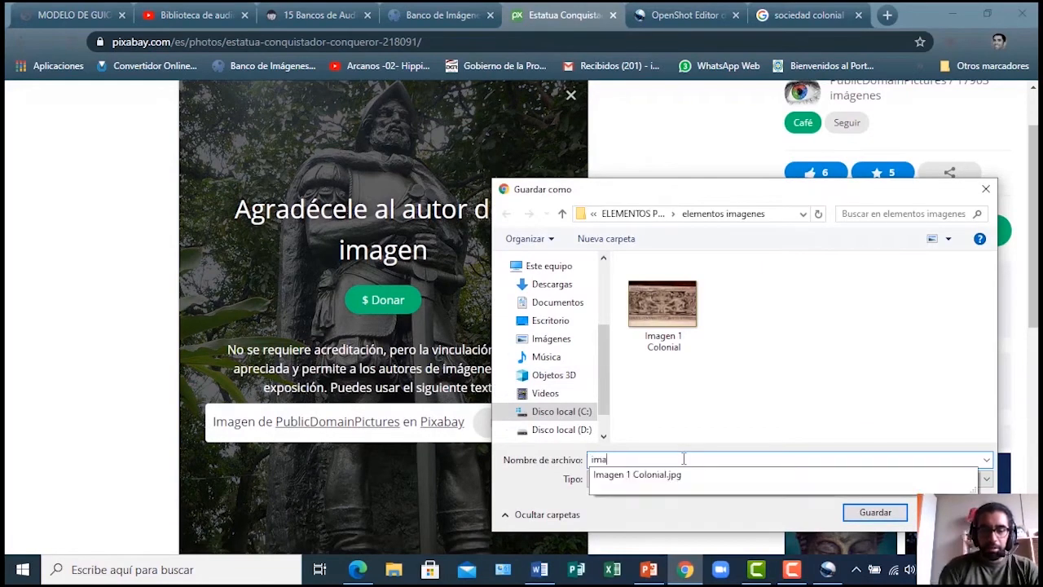
{"action": "type", "text": "gnen 2"}
{"action": "key", "text": "Return"}
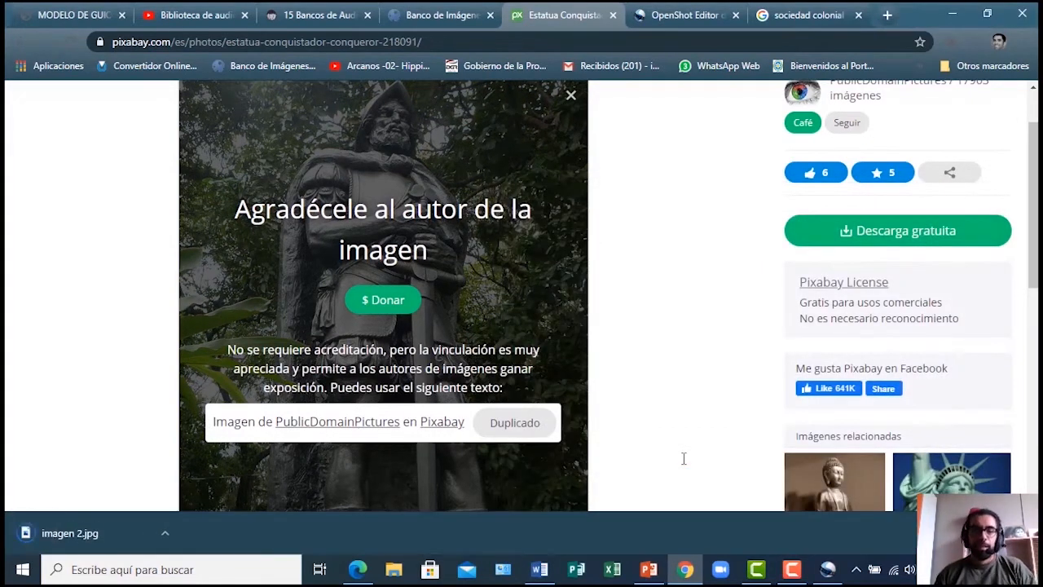
Go back to the Pixabay colonizacion results and search Videos instead of Imágenes
{"action": "scroll", "coordinate": [684, 459], "scroll_direction": "up", "scroll_amount": 1}
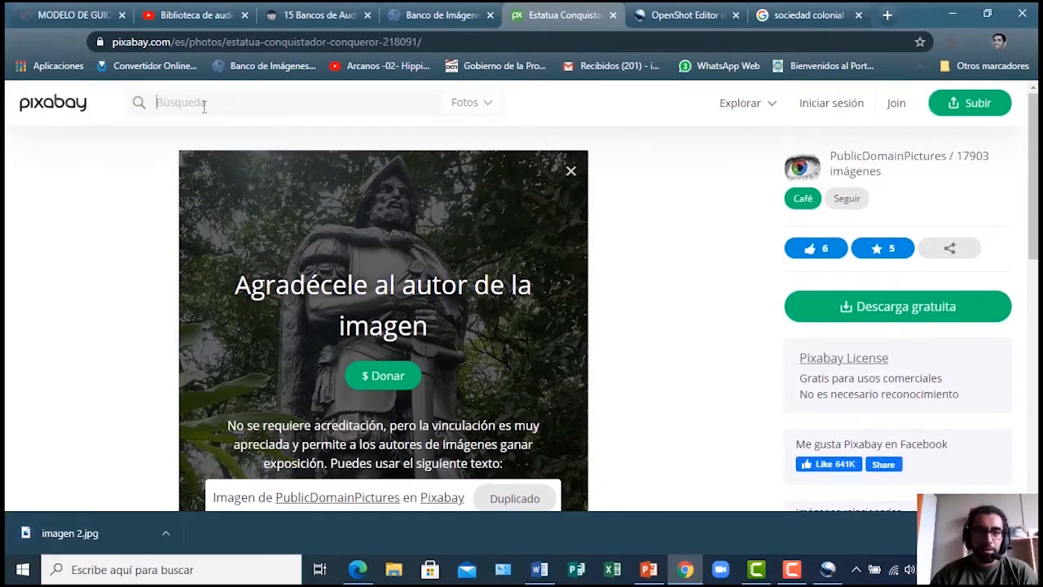
{"action": "left_click", "coordinate": [20, 42]}
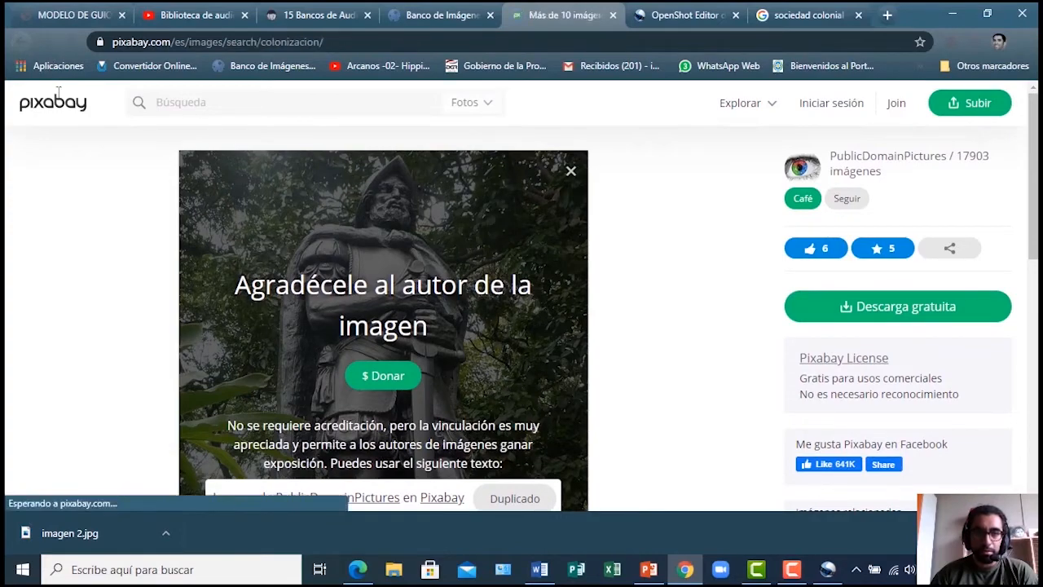
{"action": "scroll", "coordinate": [55, 105], "scroll_direction": "up", "scroll_amount": 4}
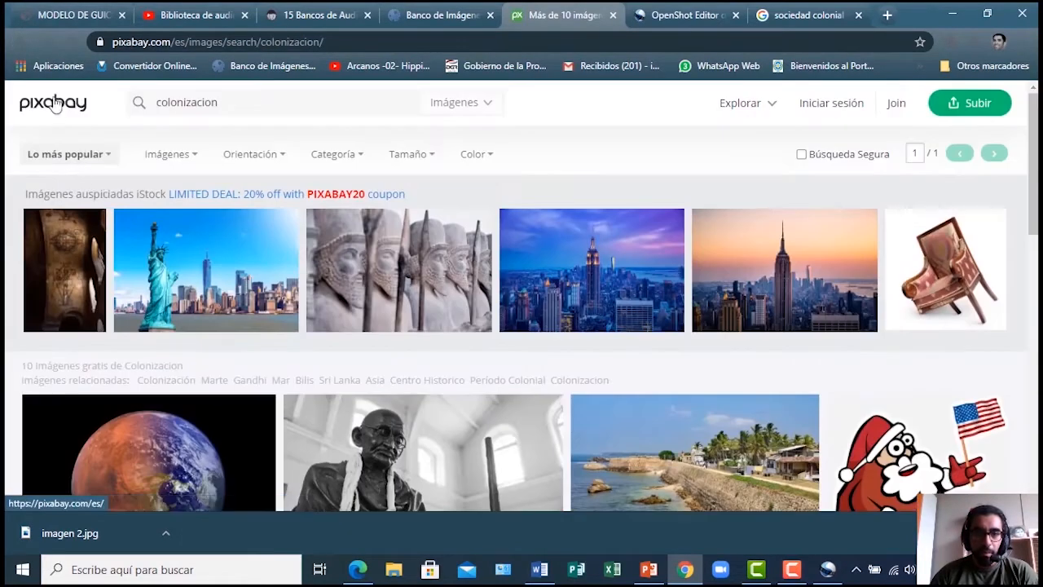
{"action": "left_click", "coordinate": [486, 106]}
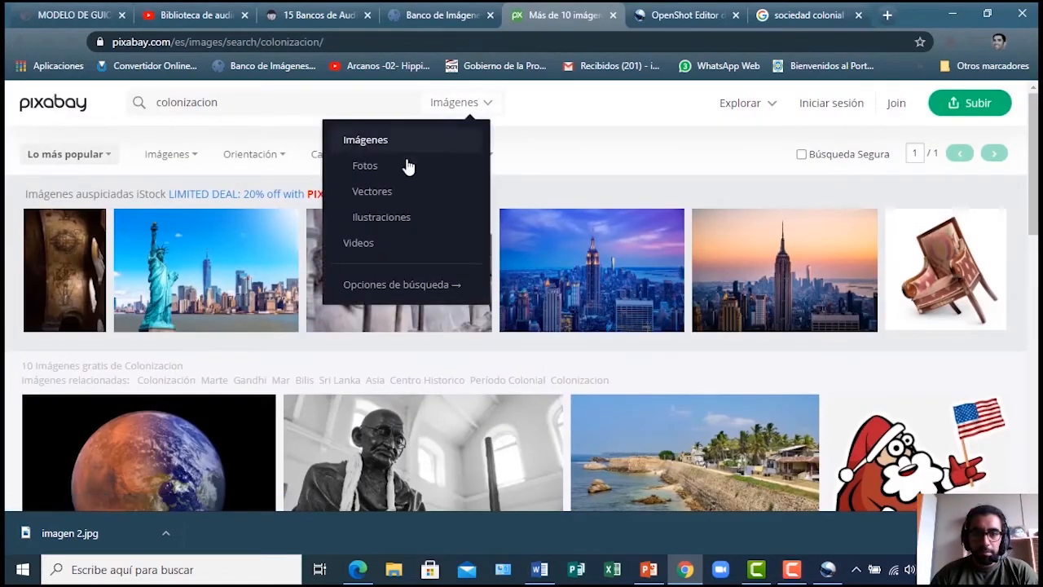
{"action": "left_click", "coordinate": [381, 247]}
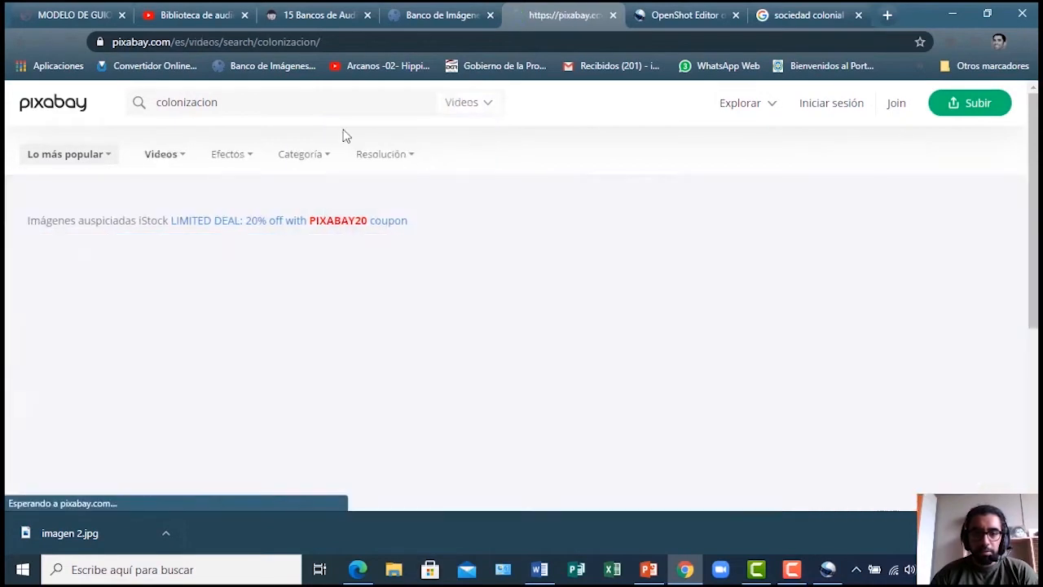
Confirm there are no colonizacion video matches and return to the PDF video script
{"action": "scroll", "coordinate": [333, 350], "scroll_direction": "down", "scroll_amount": 4}
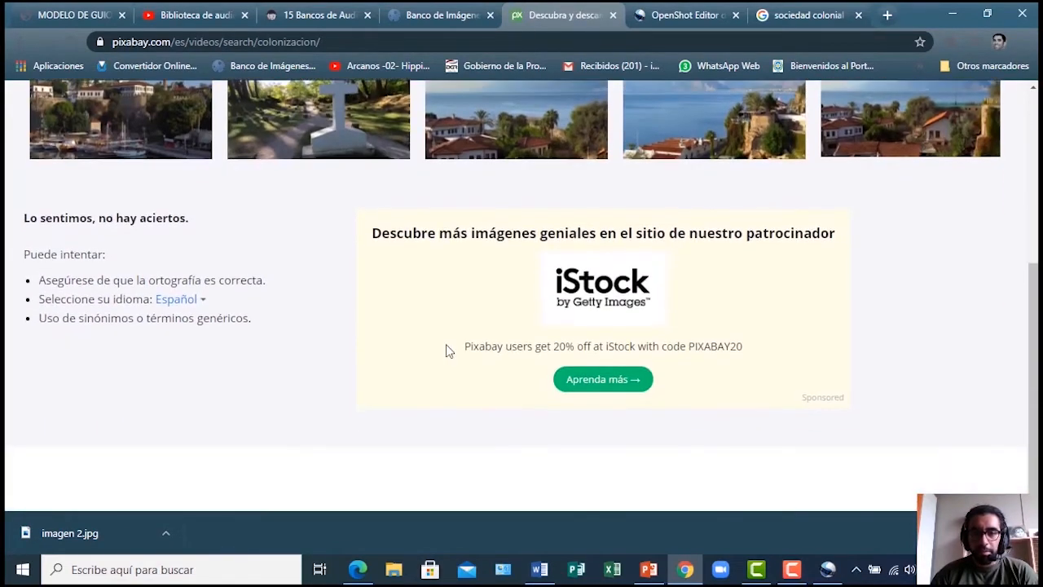
{"action": "scroll", "coordinate": [446, 351], "scroll_direction": "up", "scroll_amount": 3}
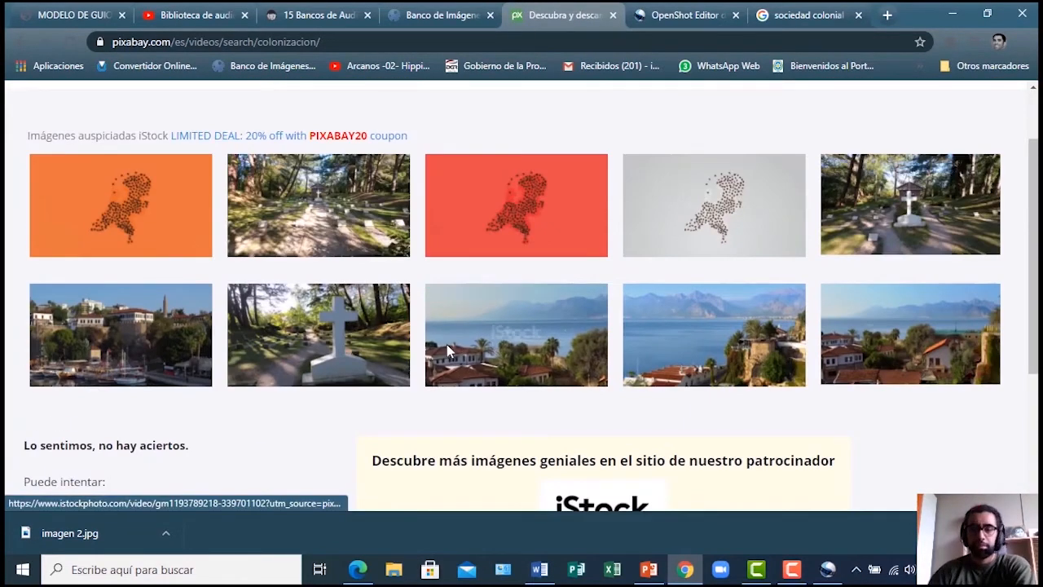
{"action": "scroll", "coordinate": [446, 345], "scroll_direction": "up", "scroll_amount": 1}
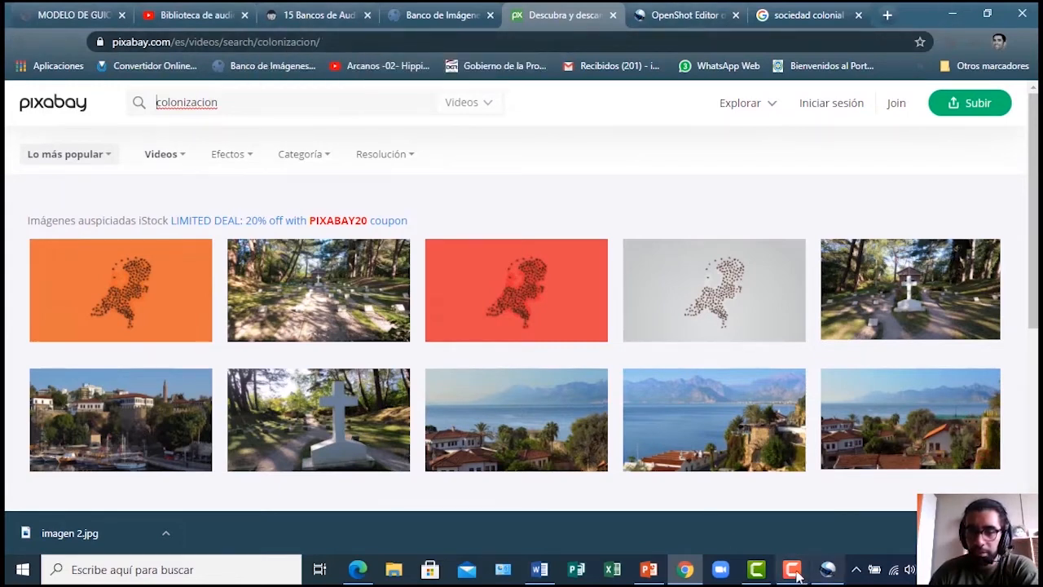
{"action": "mouse_move", "coordinate": [795, 575]}
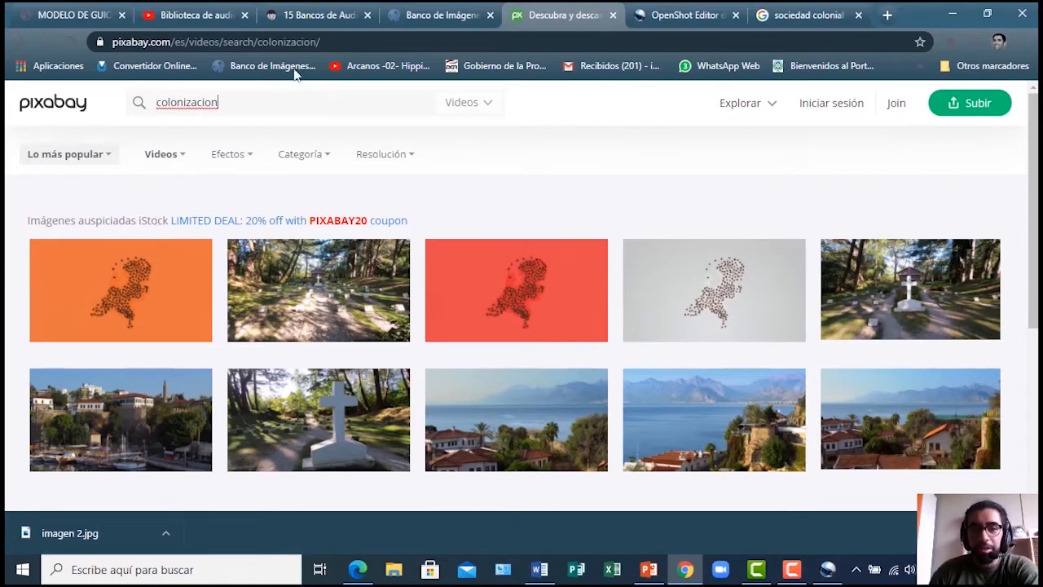
{"action": "left_click", "coordinate": [56, 15]}
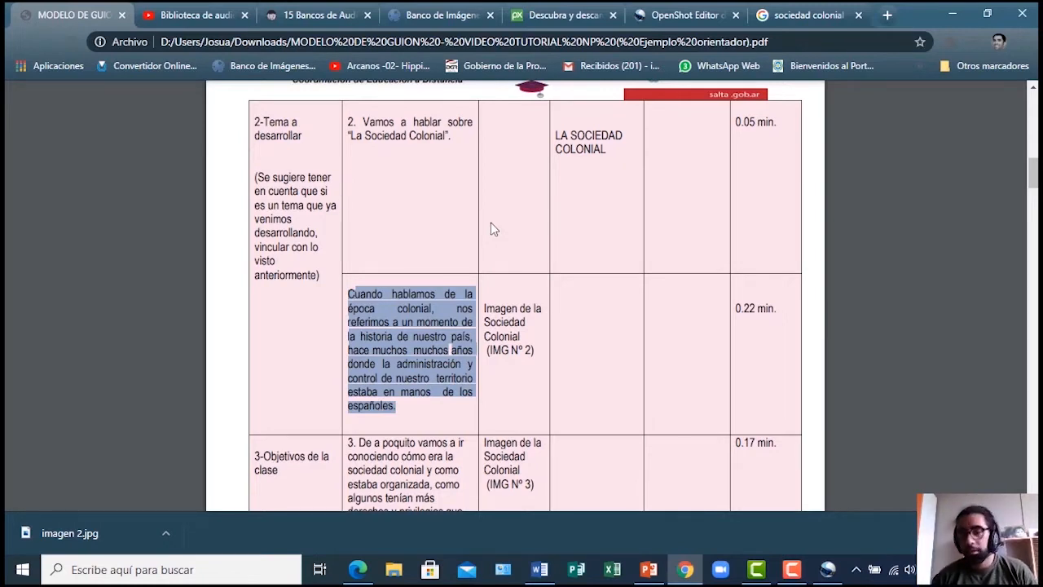
Bring up the Herramientas bar and the Derechos de uso options for sociedad colonial images
{"action": "left_click", "coordinate": [809, 15]}
{"action": "scroll", "coordinate": [454, 289], "scroll_direction": "down", "scroll_amount": 2}
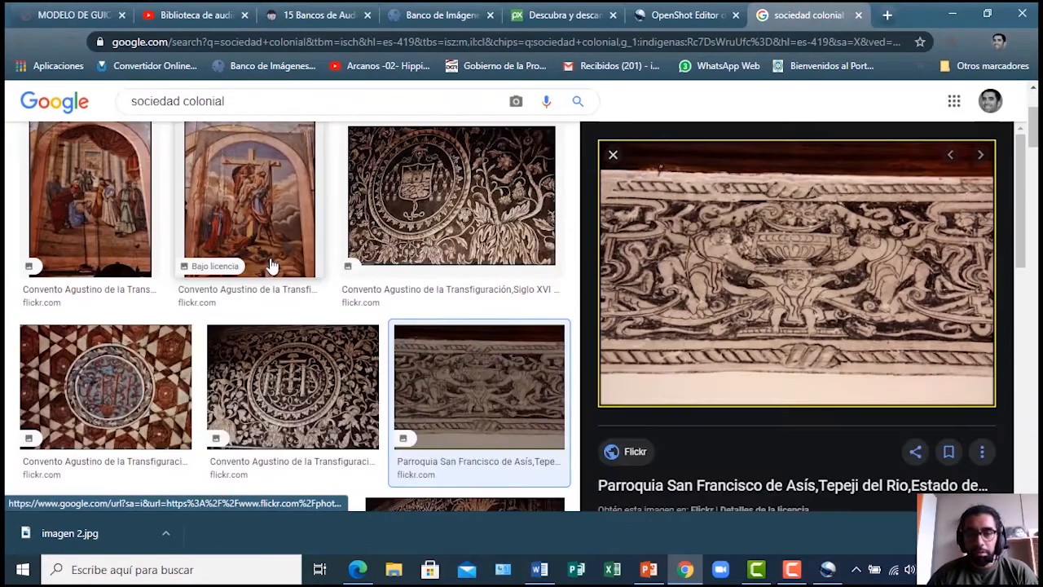
{"action": "scroll", "coordinate": [314, 274], "scroll_direction": "up", "scroll_amount": 2}
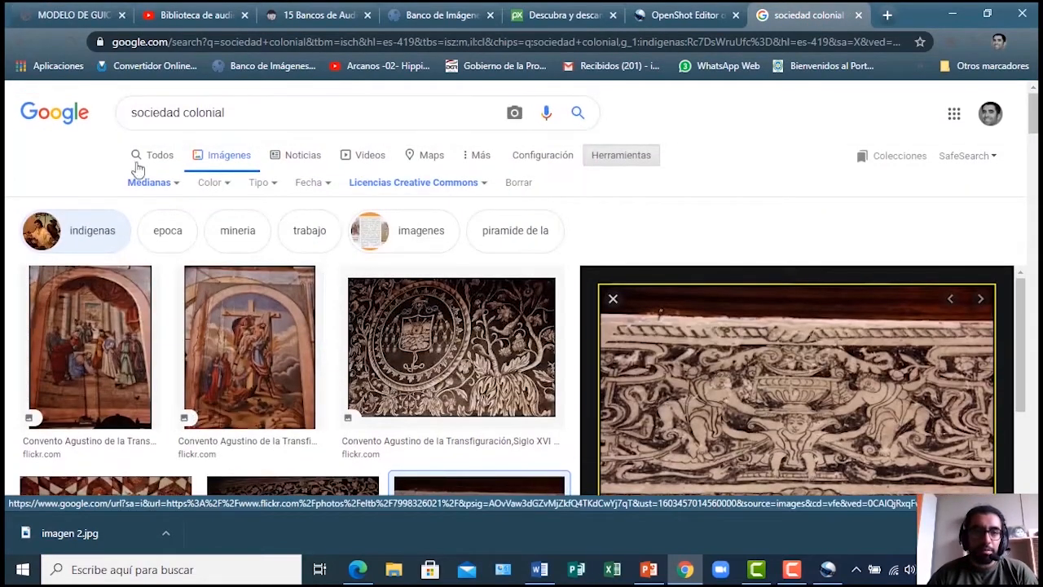
{"action": "left_click", "coordinate": [169, 160]}
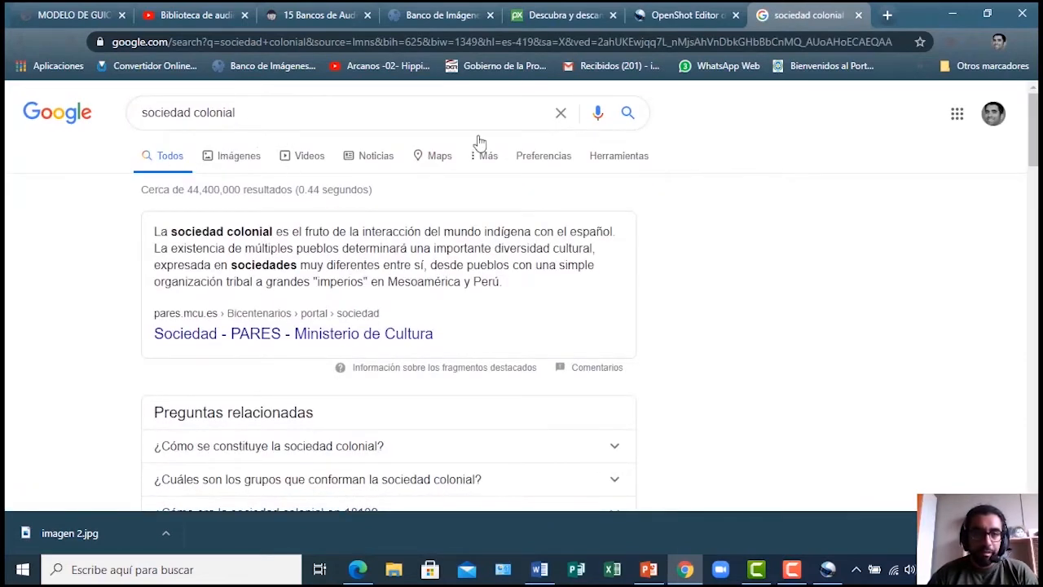
{"action": "left_click", "coordinate": [237, 160]}
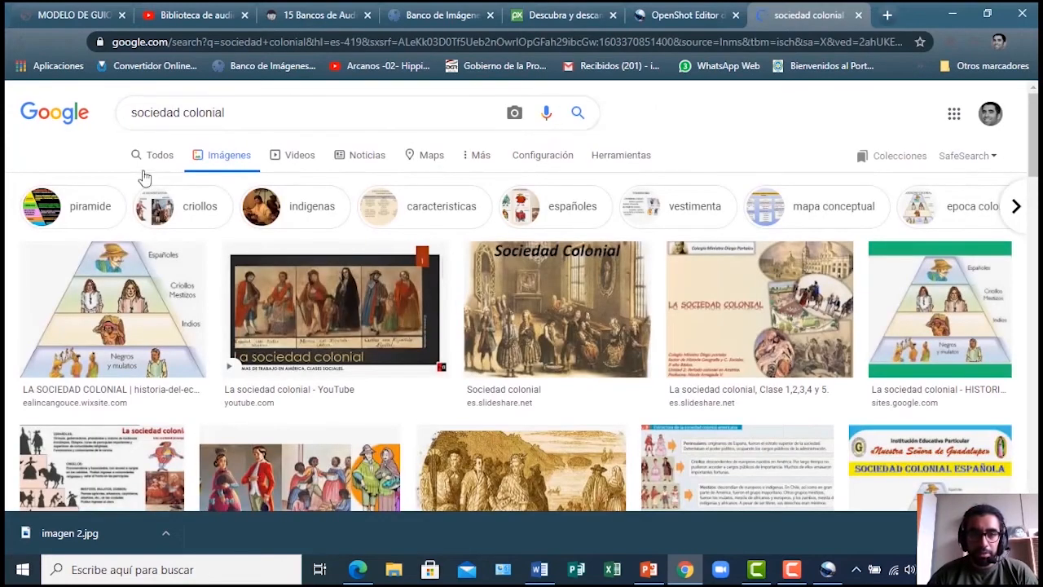
{"action": "left_click", "coordinate": [622, 162]}
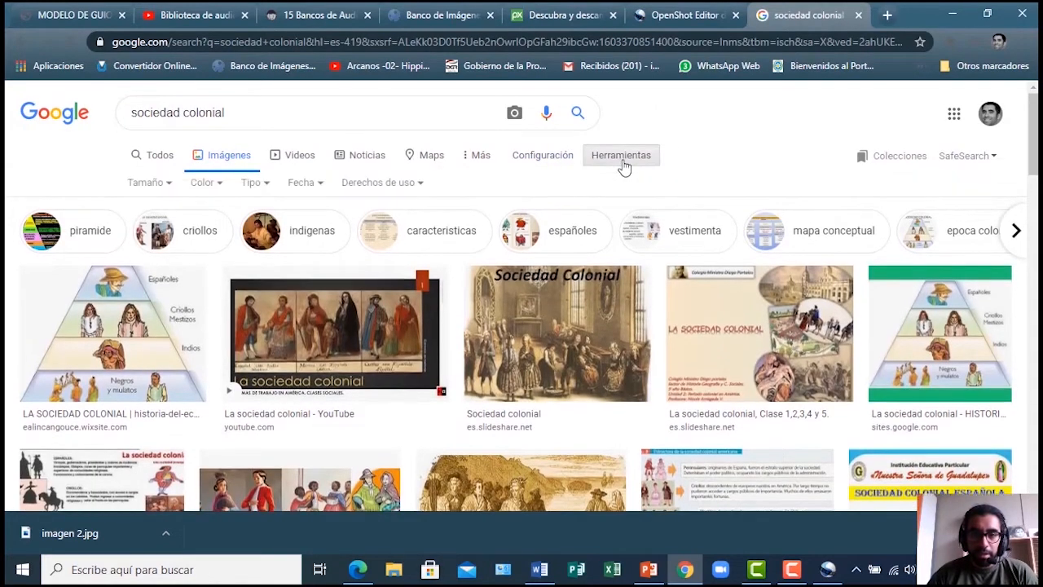
{"action": "left_click", "coordinate": [418, 187]}
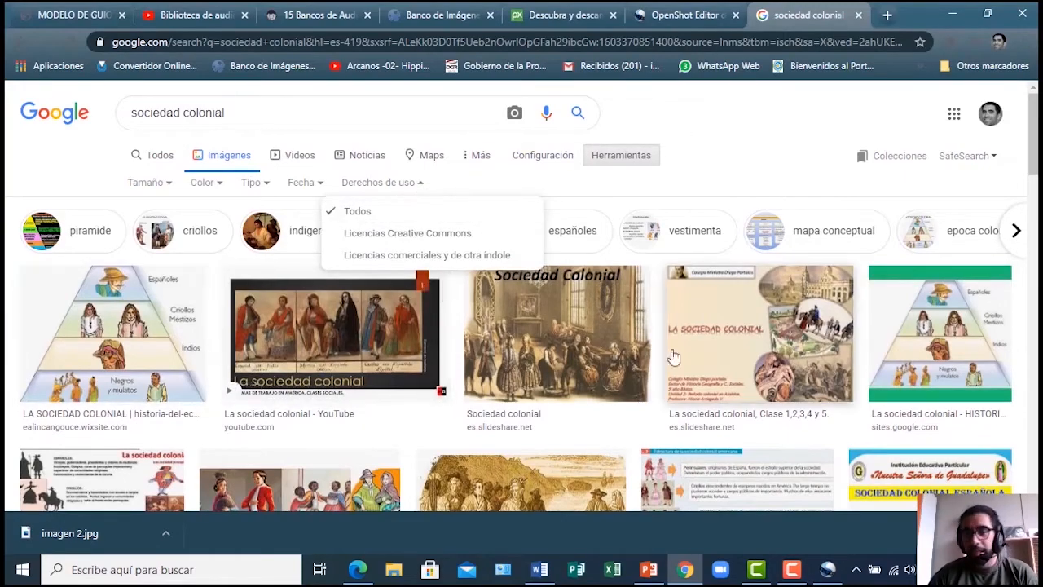
Look through the sociedad colonial image results for suitable pictures
{"action": "scroll", "coordinate": [486, 253], "scroll_direction": "down", "scroll_amount": 10}
{"action": "scroll", "coordinate": [331, 318], "scroll_direction": "down", "scroll_amount": 6}
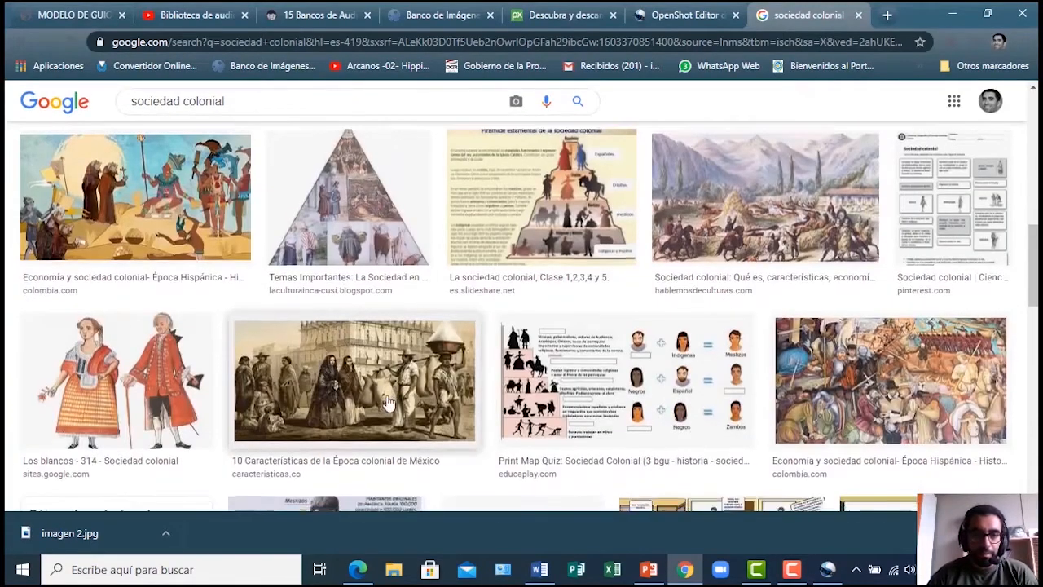
{"action": "scroll", "coordinate": [359, 385], "scroll_direction": "up", "scroll_amount": 5}
{"action": "scroll", "coordinate": [360, 386], "scroll_direction": "down", "scroll_amount": 12}
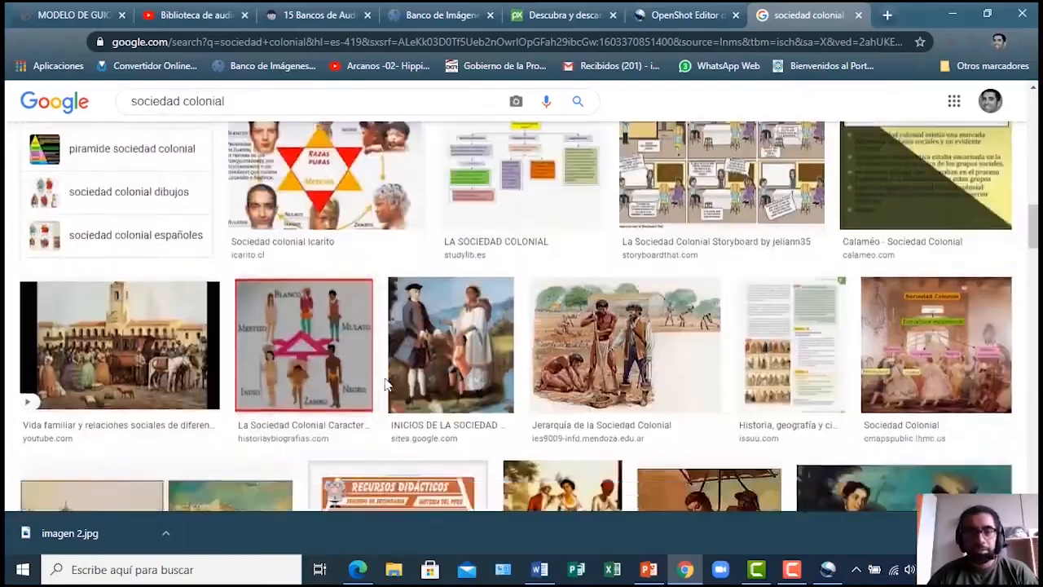
{"action": "scroll", "coordinate": [354, 384], "scroll_direction": "up", "scroll_amount": 6}
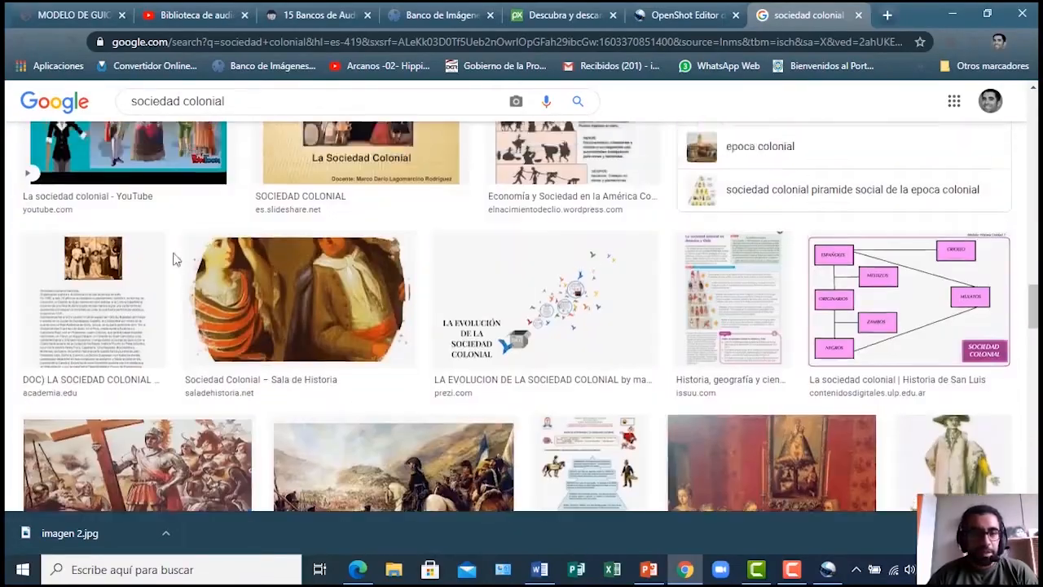
{"action": "scroll", "coordinate": [133, 346], "scroll_direction": "up", "scroll_amount": 3}
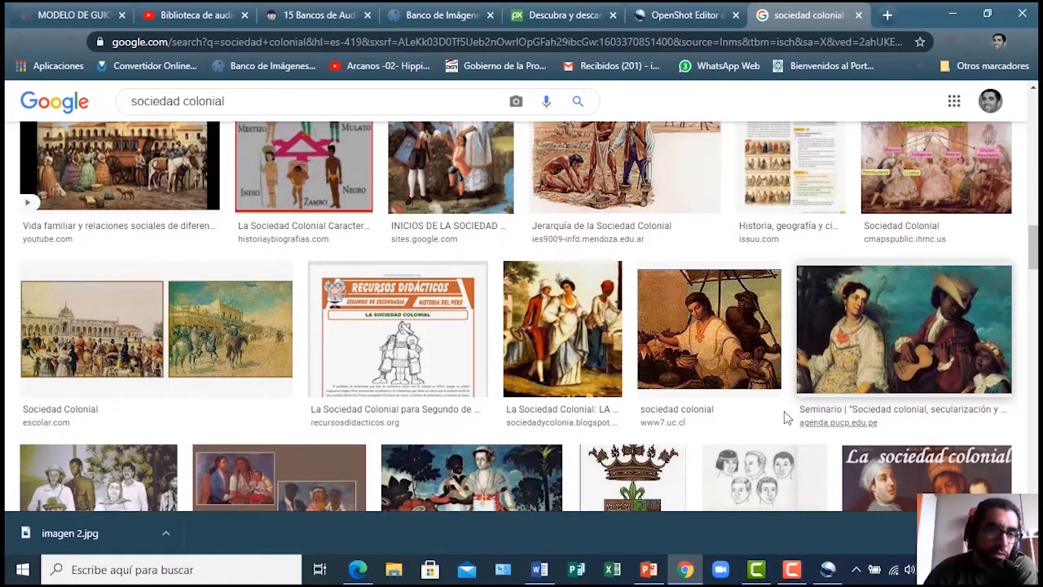
{"action": "scroll", "coordinate": [289, 367], "scroll_direction": "up", "scroll_amount": 3}
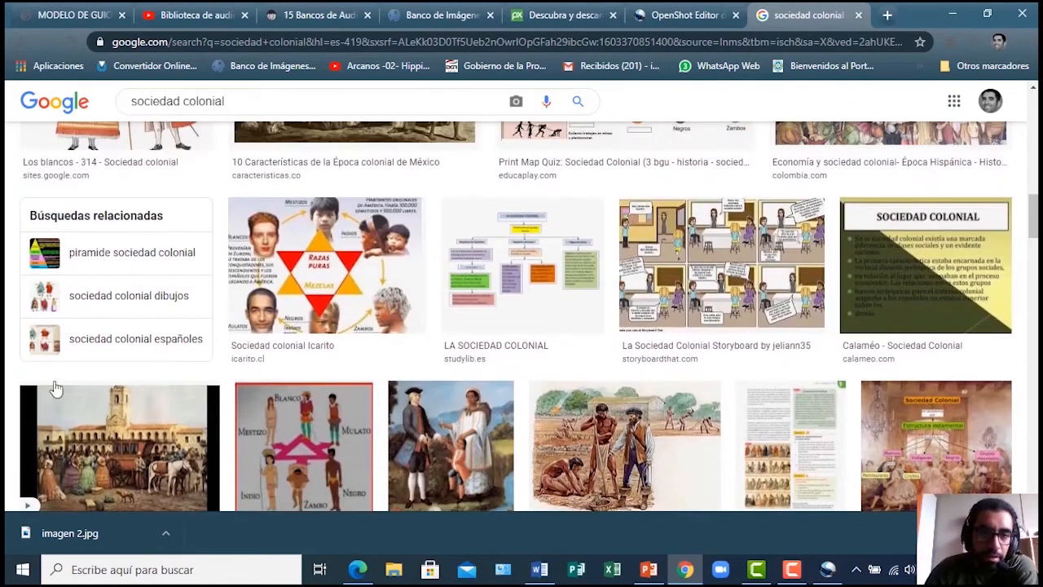
{"action": "scroll", "coordinate": [54, 378], "scroll_direction": "down", "scroll_amount": 3}
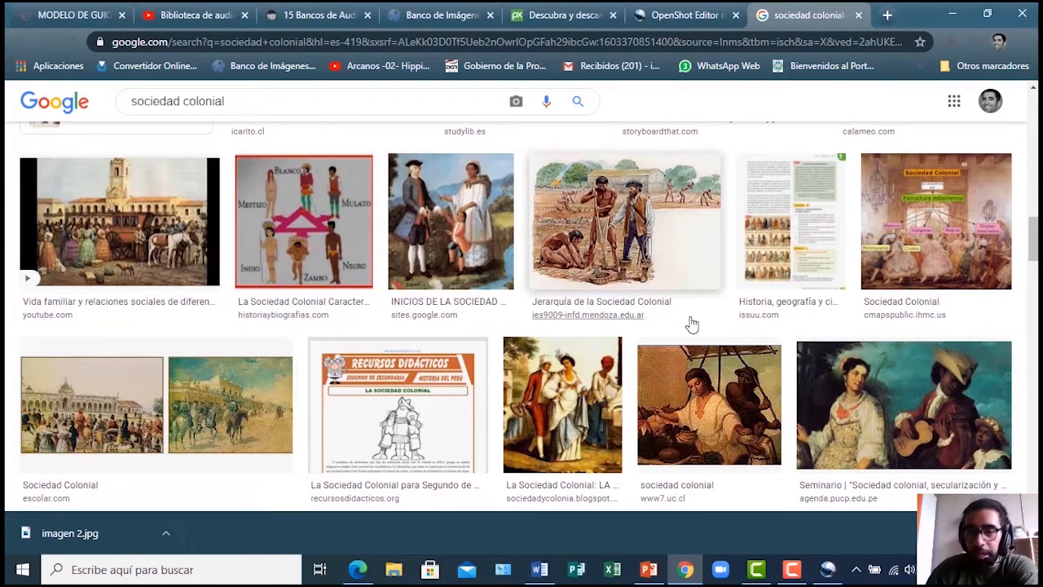
{"action": "scroll", "coordinate": [489, 310], "scroll_direction": "down", "scroll_amount": 10}
{"action": "scroll", "coordinate": [216, 306], "scroll_direction": "up", "scroll_amount": 10}
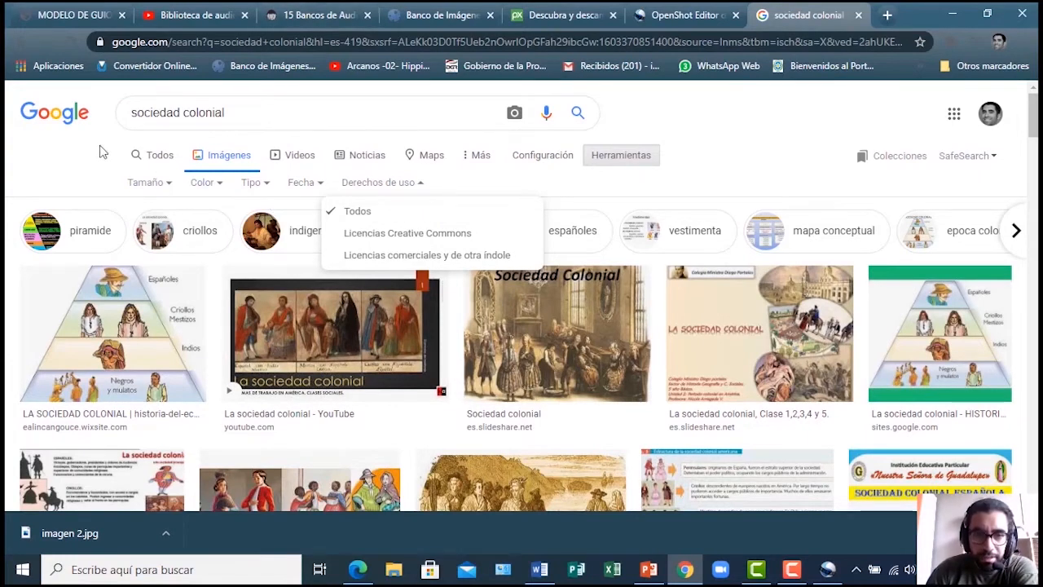
{"action": "left_click", "coordinate": [243, 120]}
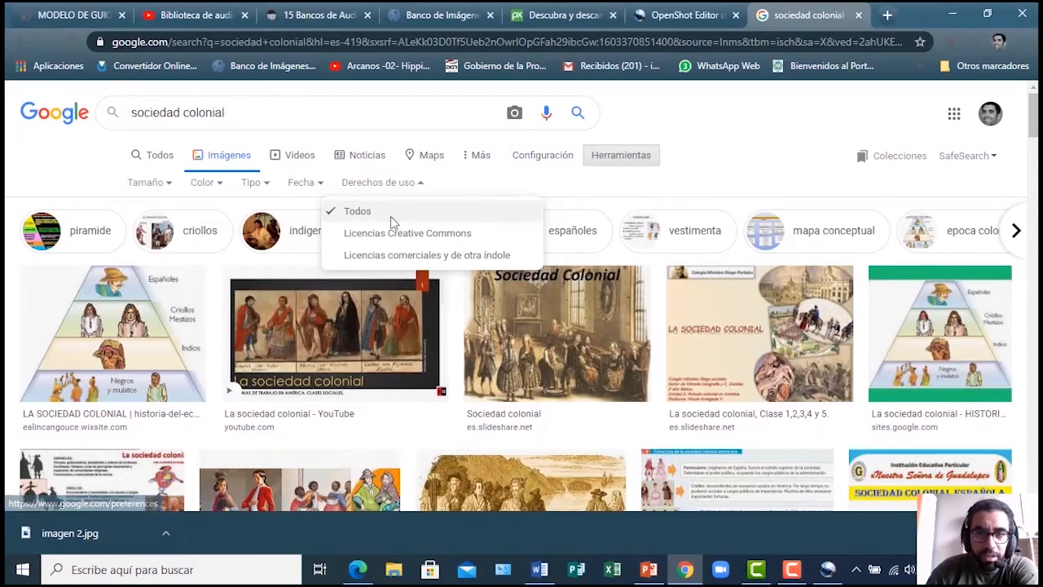
{"action": "scroll", "coordinate": [815, 318], "scroll_direction": "down", "scroll_amount": 10}
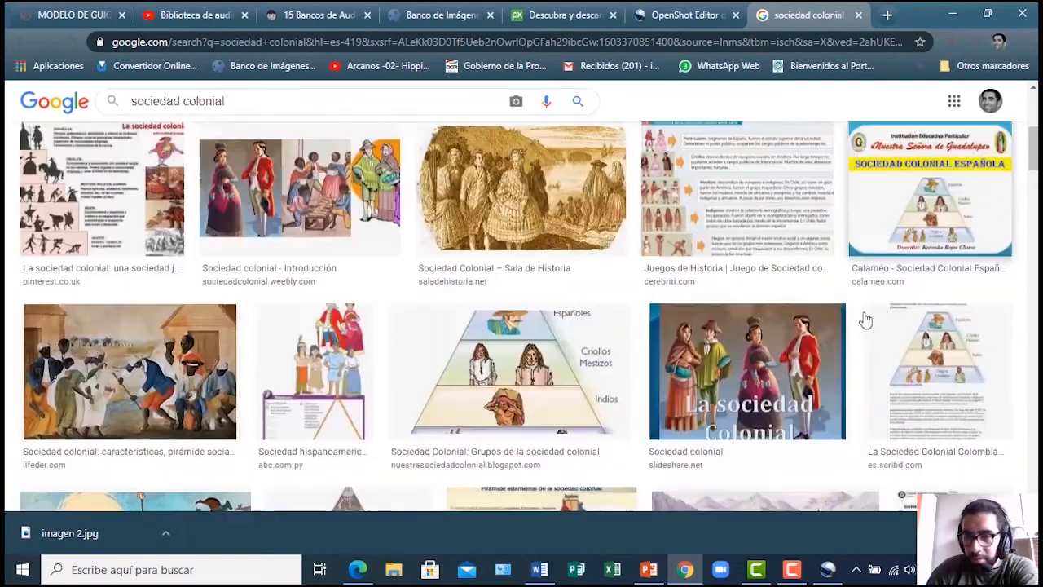
{"action": "scroll", "coordinate": [805, 317], "scroll_direction": "down", "scroll_amount": 8}
{"action": "scroll", "coordinate": [436, 279], "scroll_direction": "up", "scroll_amount": 3}
{"action": "scroll", "coordinate": [436, 279], "scroll_direction": "down", "scroll_amount": 3}
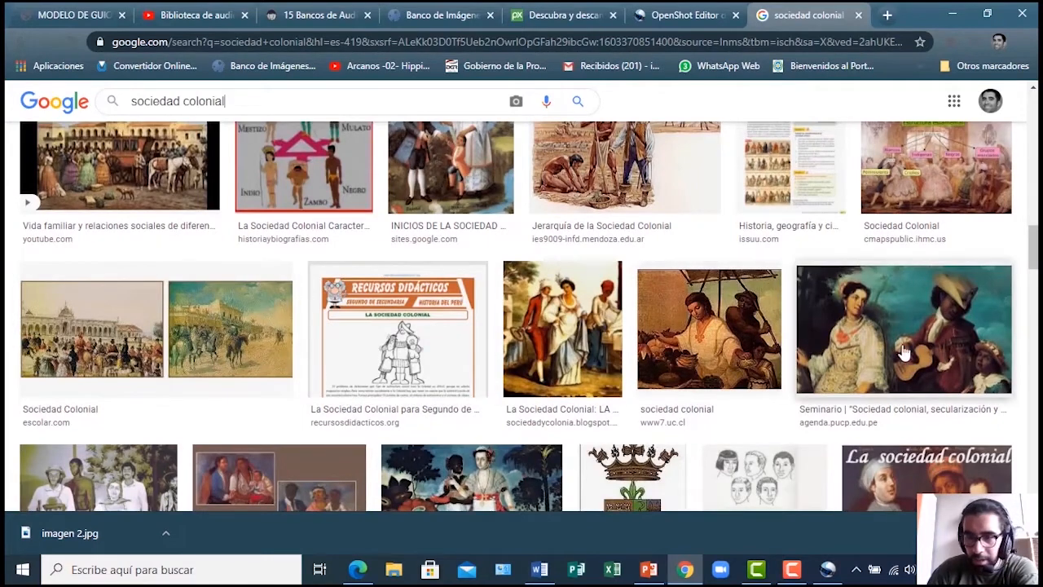
Save the Seminario colonial painting as imagen 3.jpg in the elementos imagenes folder
{"action": "left_click", "coordinate": [871, 334]}
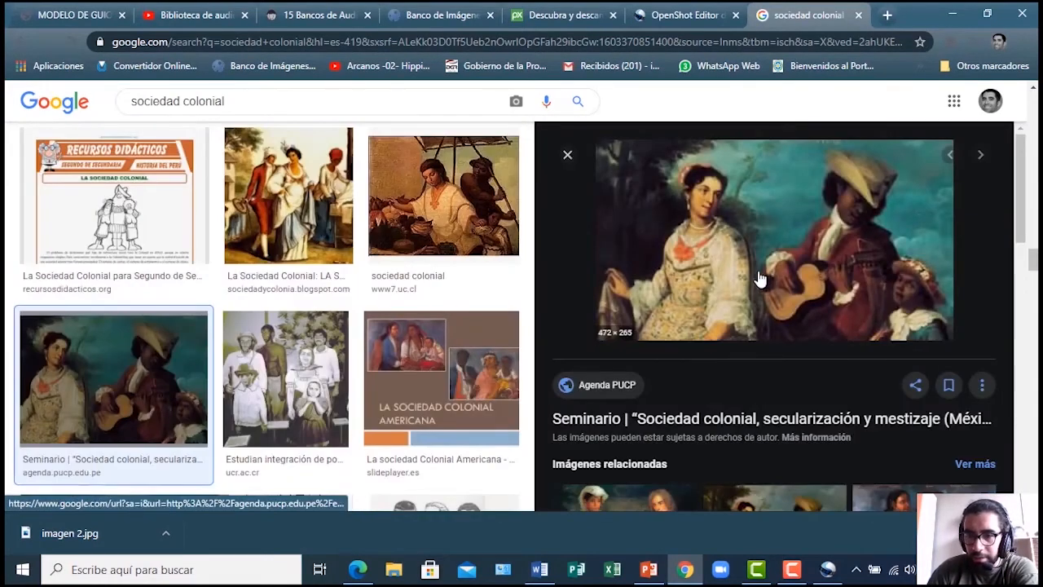
{"action": "right_click", "coordinate": [723, 241]}
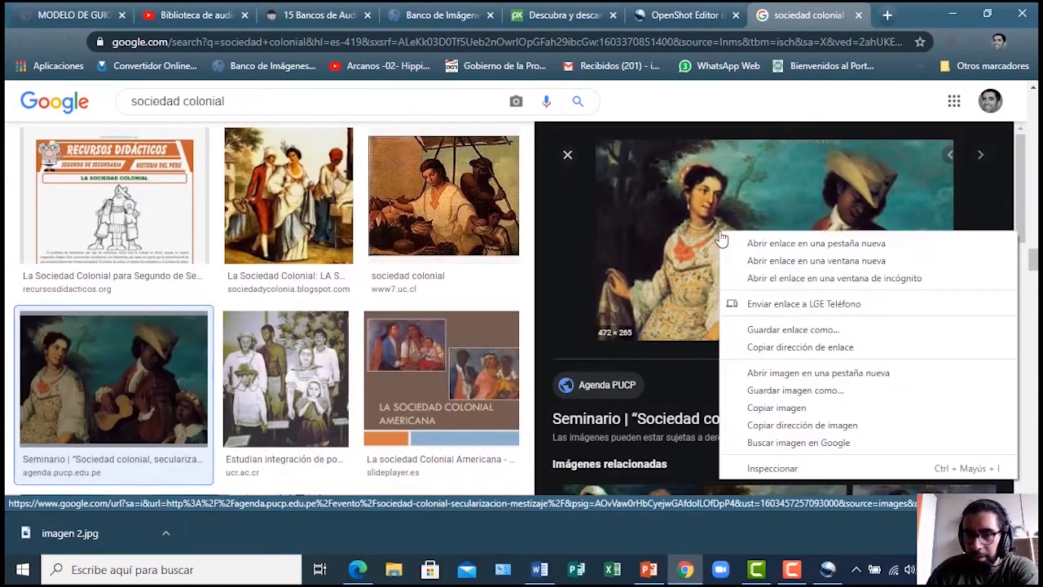
{"action": "left_click", "coordinate": [802, 394]}
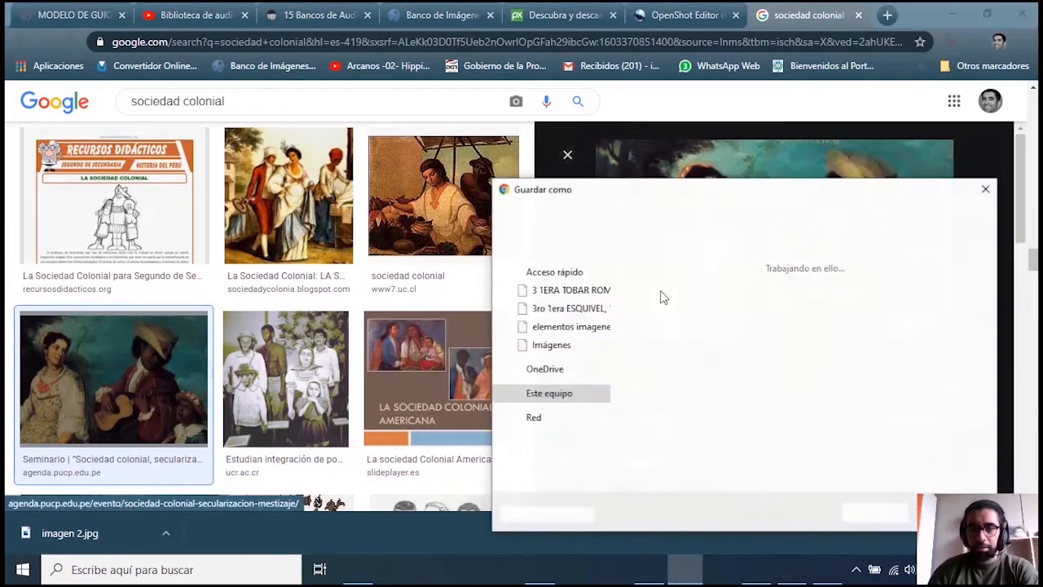
{"action": "type", "text": "imagen 3"}
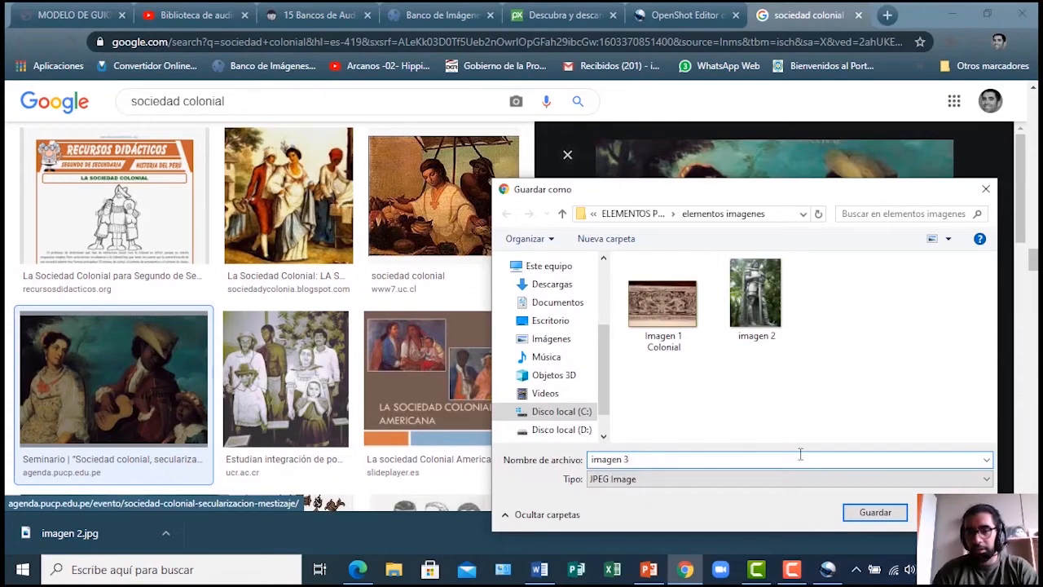
{"action": "left_click", "coordinate": [853, 511]}
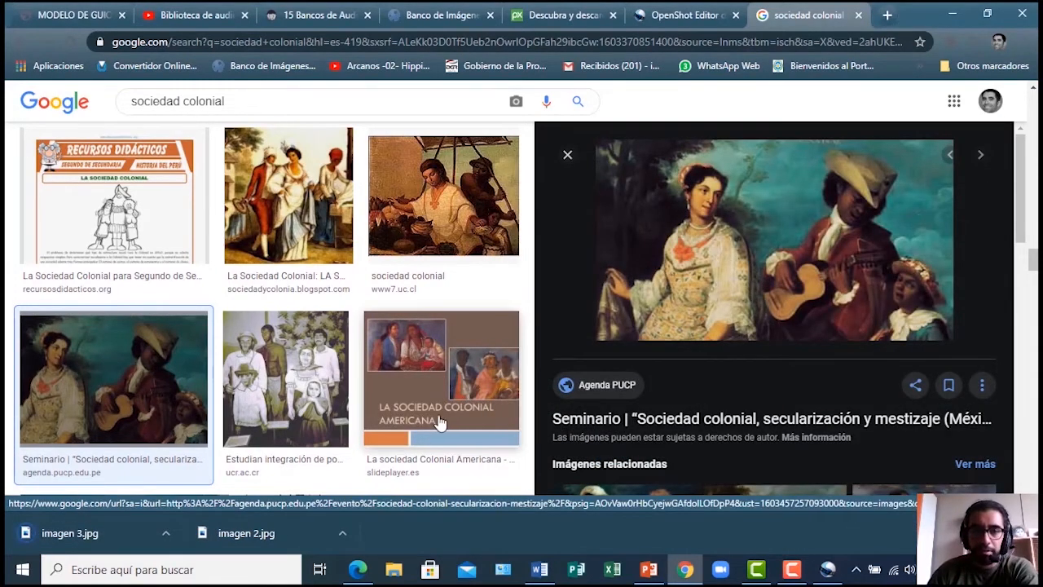
{"action": "scroll", "coordinate": [440, 422], "scroll_direction": "up", "scroll_amount": 4}
Close the Seminario painting preview panel
{"action": "scroll", "coordinate": [440, 422], "scroll_direction": "up", "scroll_amount": 10}
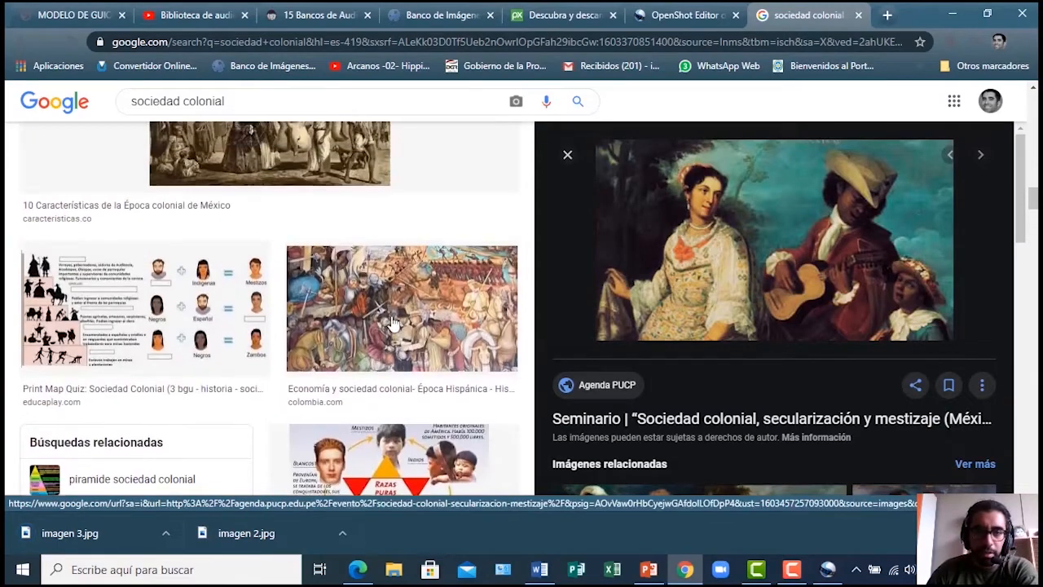
{"action": "scroll", "coordinate": [356, 312], "scroll_direction": "up", "scroll_amount": 8}
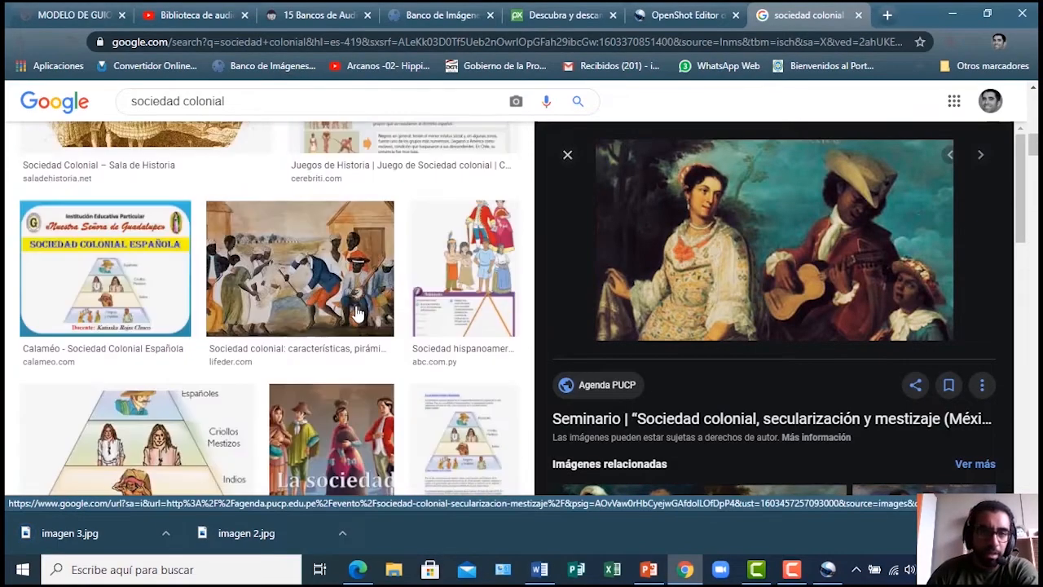
{"action": "scroll", "coordinate": [356, 313], "scroll_direction": "up", "scroll_amount": 5}
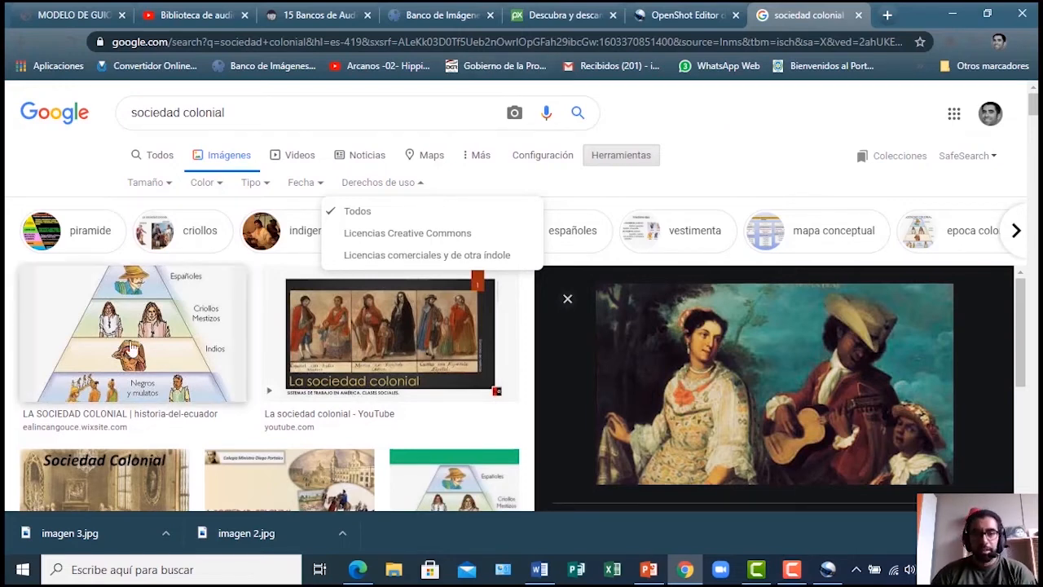
{"action": "scroll", "coordinate": [55, 378], "scroll_direction": "down", "scroll_amount": 1}
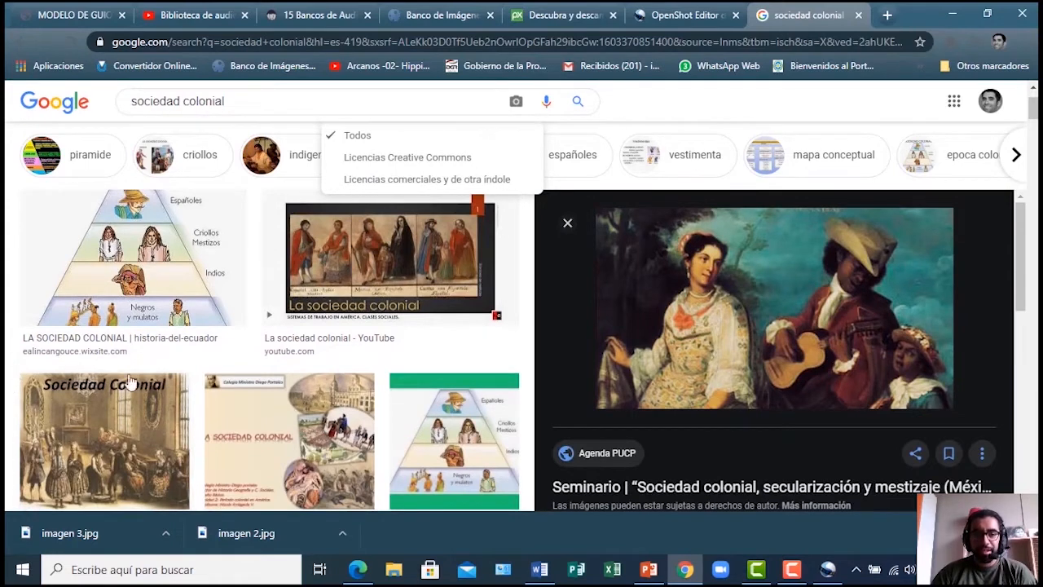
{"action": "left_click", "coordinate": [568, 223]}
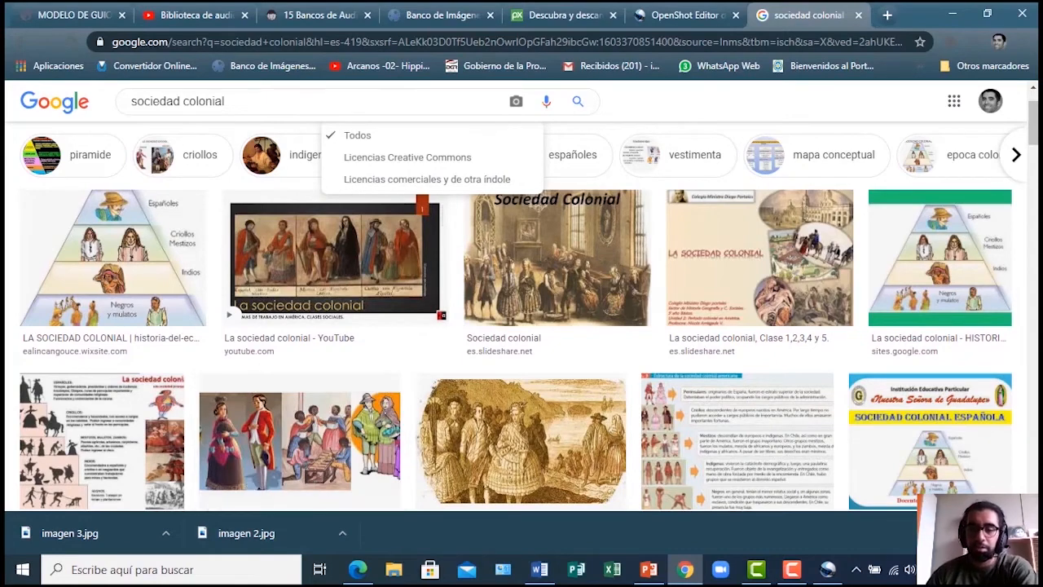
Browse down and back up through the full-width sociedad colonial image results
{"action": "scroll", "coordinate": [251, 482], "scroll_direction": "down", "scroll_amount": 3}
{"action": "scroll", "coordinate": [46, 339], "scroll_direction": "down", "scroll_amount": 1}
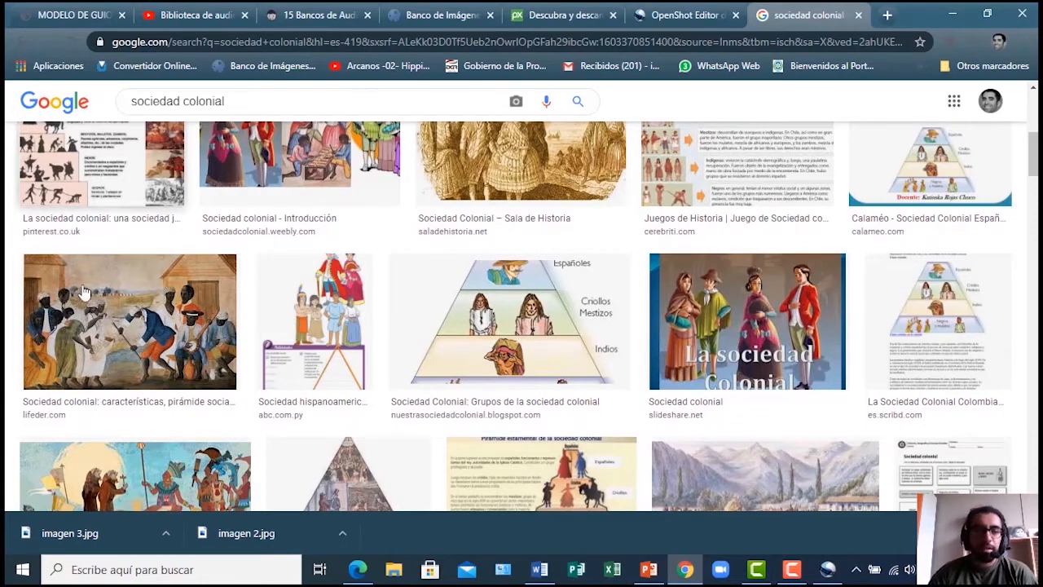
{"action": "scroll", "coordinate": [112, 322], "scroll_direction": "down", "scroll_amount": 5}
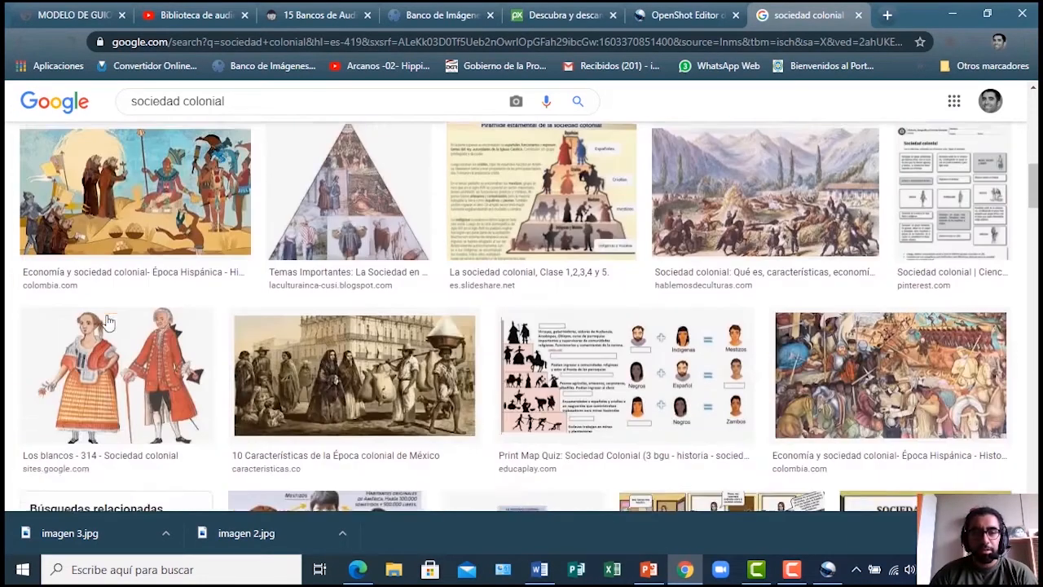
{"action": "scroll", "coordinate": [112, 238], "scroll_direction": "up", "scroll_amount": 3}
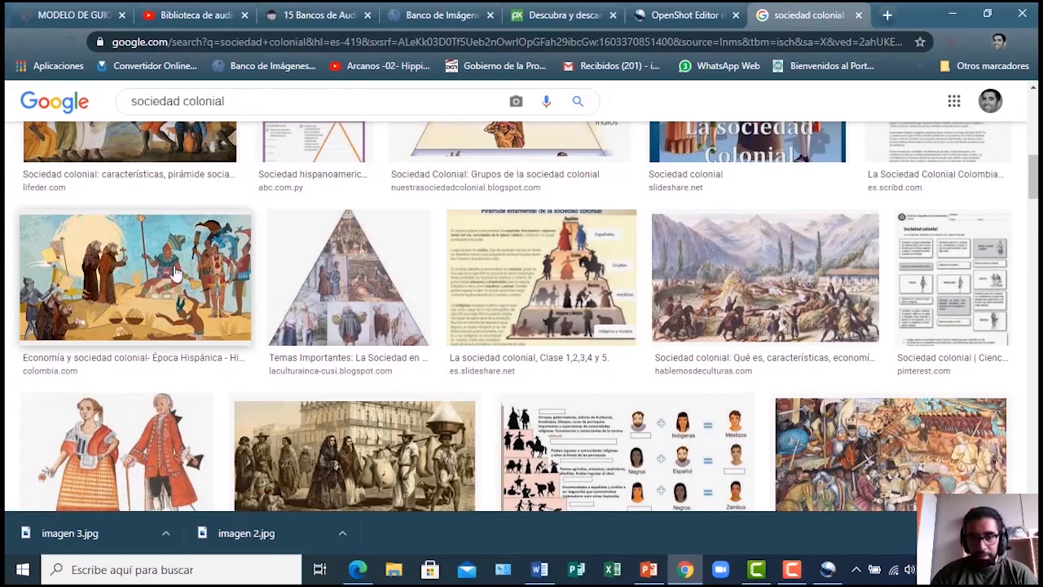
{"action": "scroll", "coordinate": [173, 273], "scroll_direction": "down", "scroll_amount": 9}
{"action": "scroll", "coordinate": [702, 314], "scroll_direction": "up", "scroll_amount": 3}
{"action": "scroll", "coordinate": [703, 313], "scroll_direction": "down", "scroll_amount": 6}
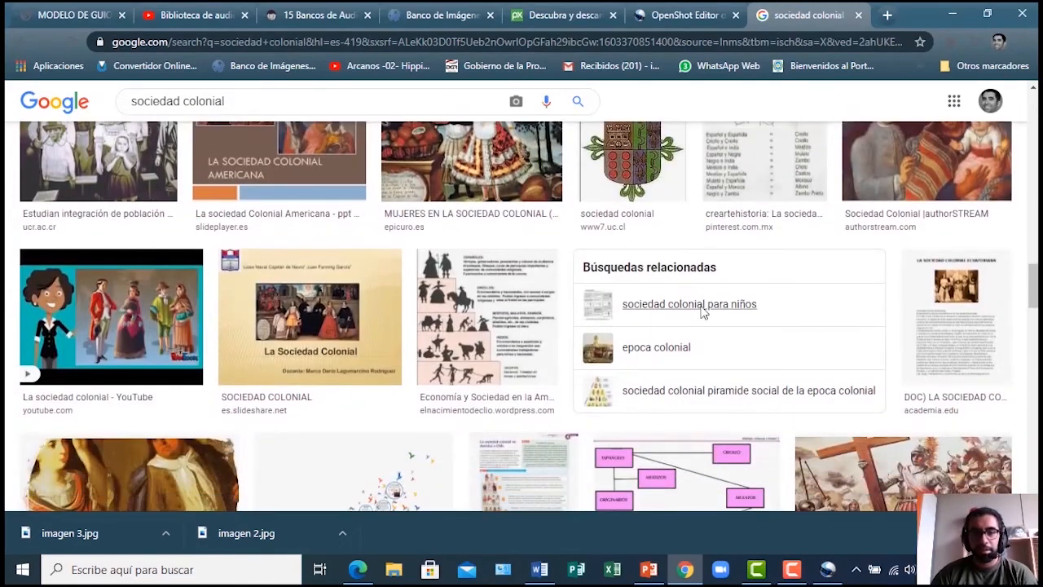
{"action": "scroll", "coordinate": [702, 314], "scroll_direction": "down", "scroll_amount": 3}
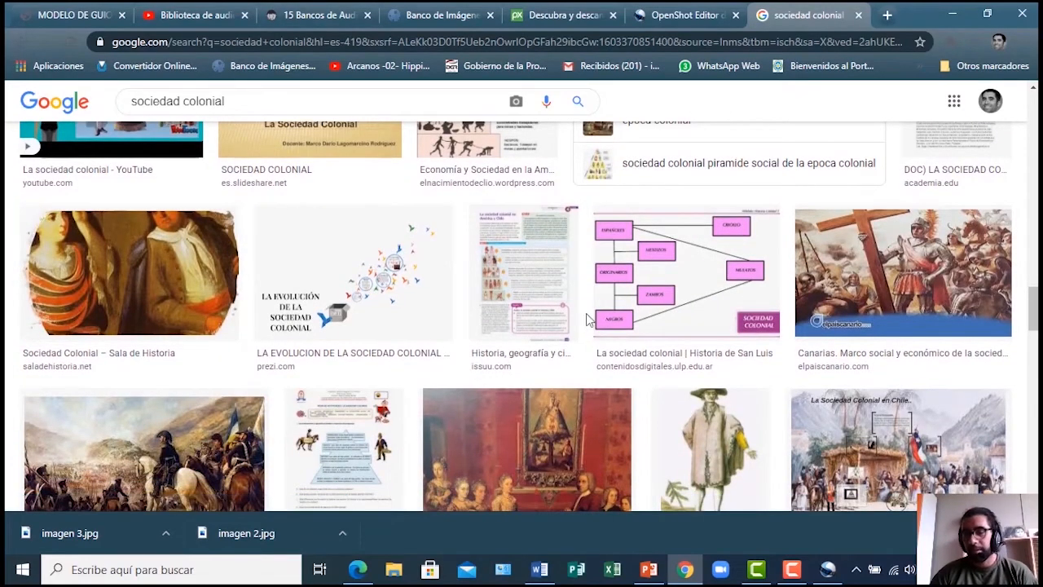
{"action": "scroll", "coordinate": [607, 286], "scroll_direction": "down", "scroll_amount": 2}
{"action": "scroll", "coordinate": [602, 295], "scroll_direction": "up", "scroll_amount": 4}
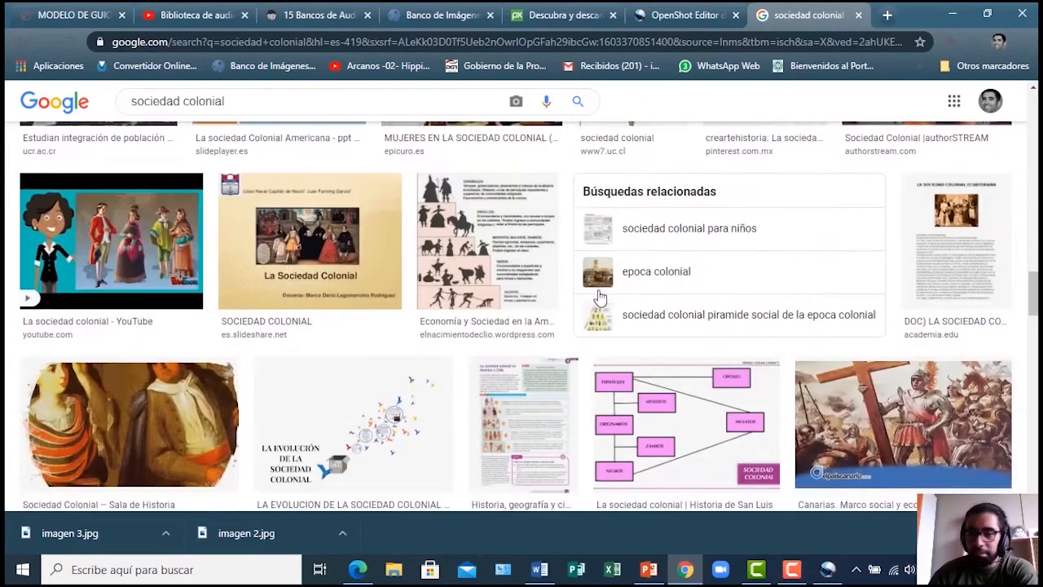
{"action": "scroll", "coordinate": [600, 298], "scroll_direction": "up", "scroll_amount": 15}
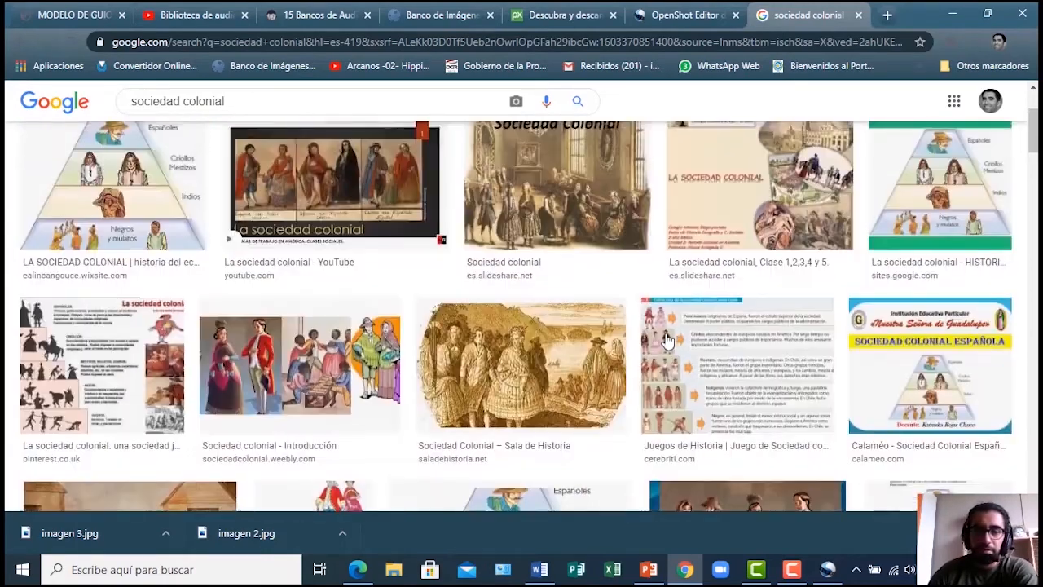
{"action": "scroll", "coordinate": [666, 340], "scroll_direction": "up", "scroll_amount": 3}
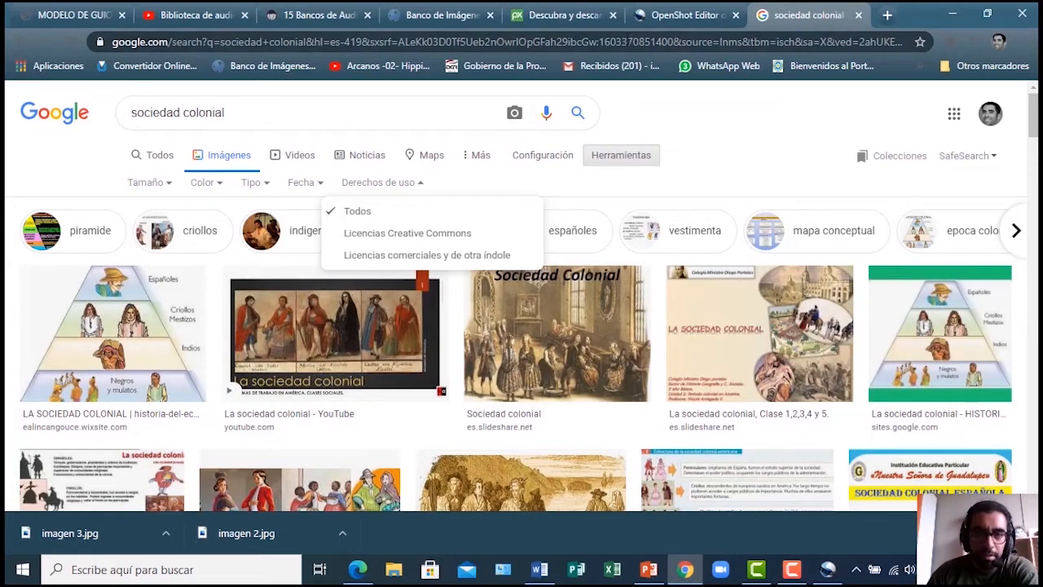
Read the MODELO DE GUION script table from page 2 to page 5's IMG Nº 14–15 rows
{"action": "left_click", "coordinate": [70, 16]}
{"action": "scroll", "coordinate": [485, 334], "scroll_direction": "down", "scroll_amount": 3}
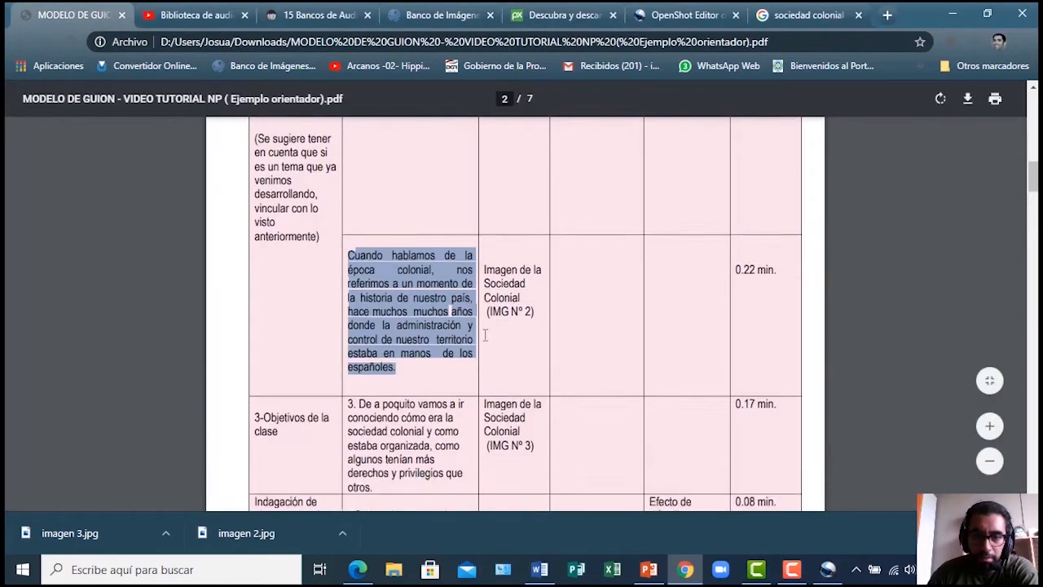
{"action": "scroll", "coordinate": [485, 334], "scroll_direction": "down", "scroll_amount": 10}
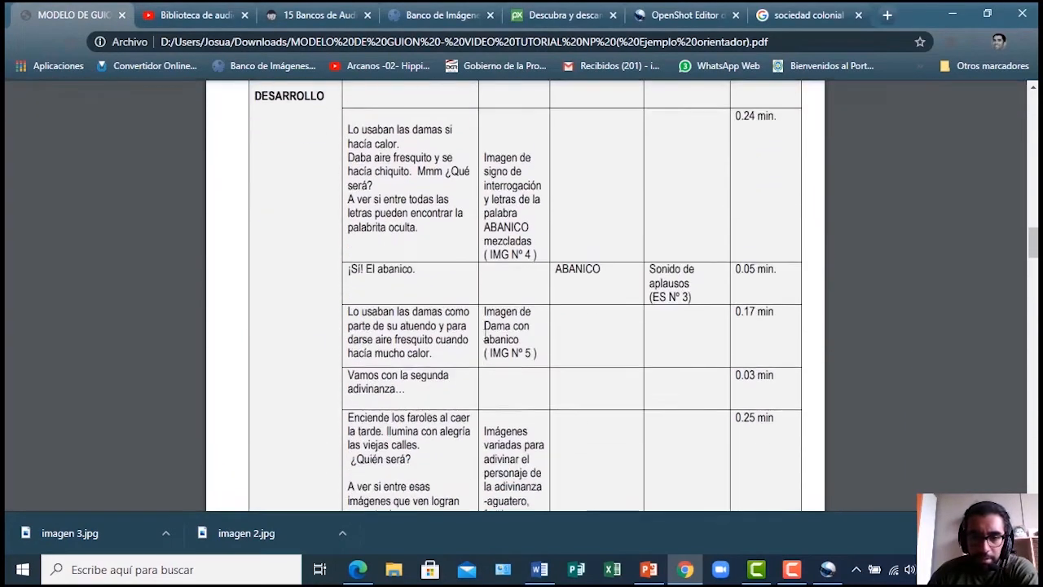
{"action": "scroll", "coordinate": [485, 336], "scroll_direction": "down", "scroll_amount": 5}
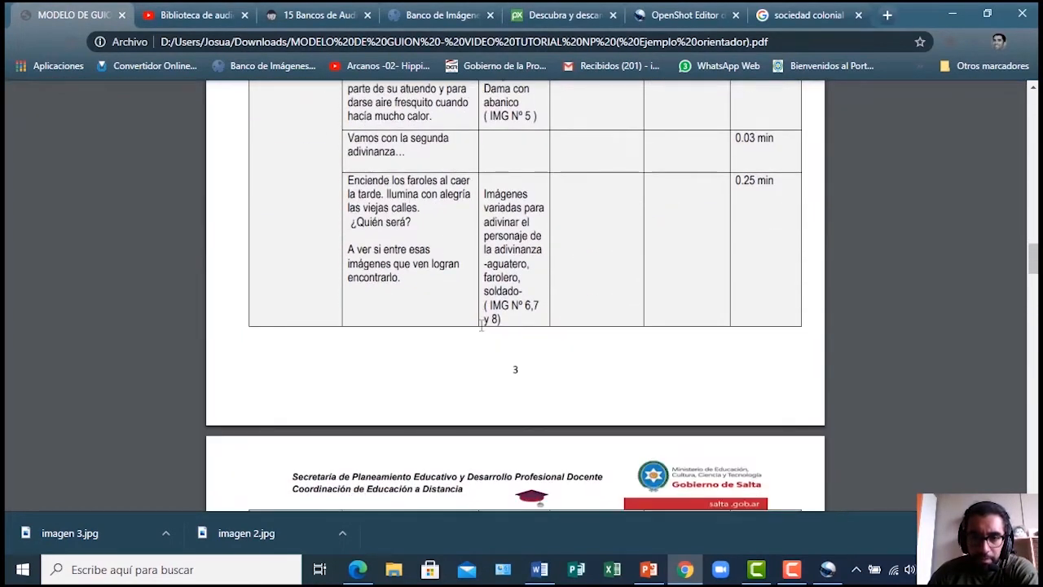
{"action": "scroll", "coordinate": [481, 325], "scroll_direction": "up", "scroll_amount": 2}
{"action": "scroll", "coordinate": [481, 324], "scroll_direction": "down", "scroll_amount": 7}
{"action": "scroll", "coordinate": [481, 324], "scroll_direction": "down", "scroll_amount": 8}
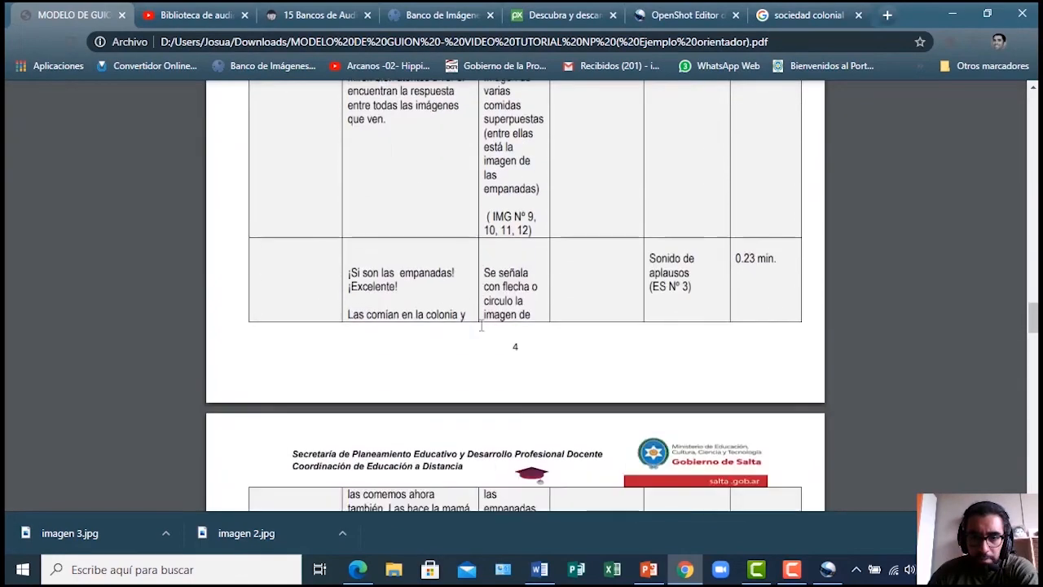
{"action": "scroll", "coordinate": [481, 325], "scroll_direction": "down", "scroll_amount": 15}
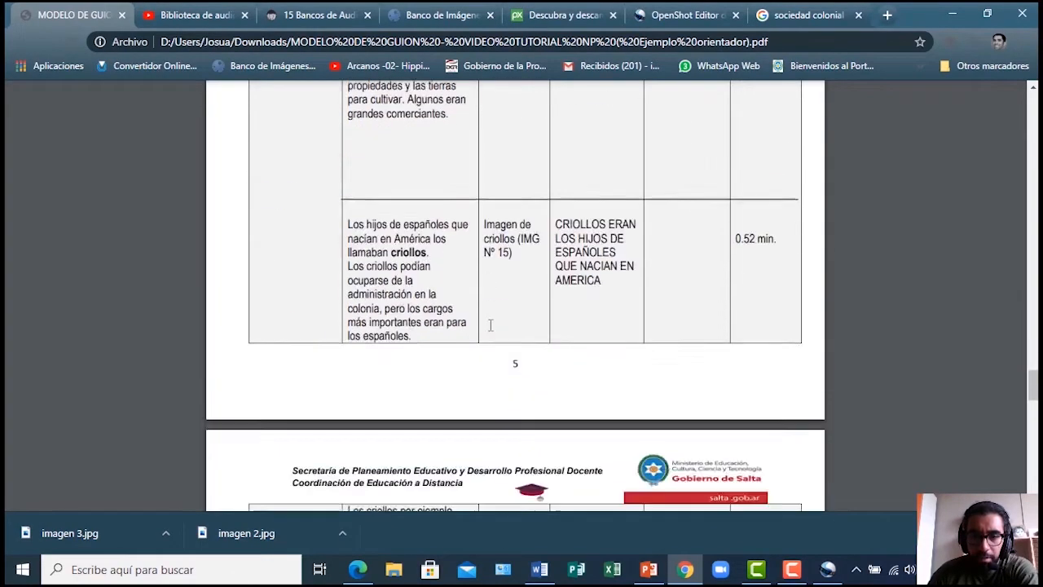
{"action": "scroll", "coordinate": [529, 326], "scroll_direction": "down", "scroll_amount": 15}
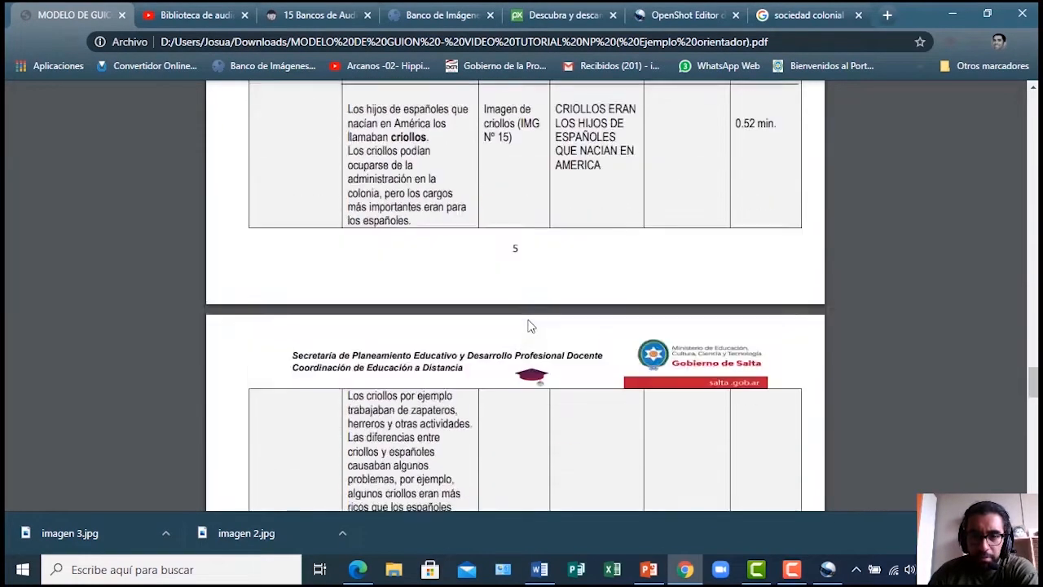
{"action": "scroll", "coordinate": [528, 326], "scroll_direction": "down", "scroll_amount": 3}
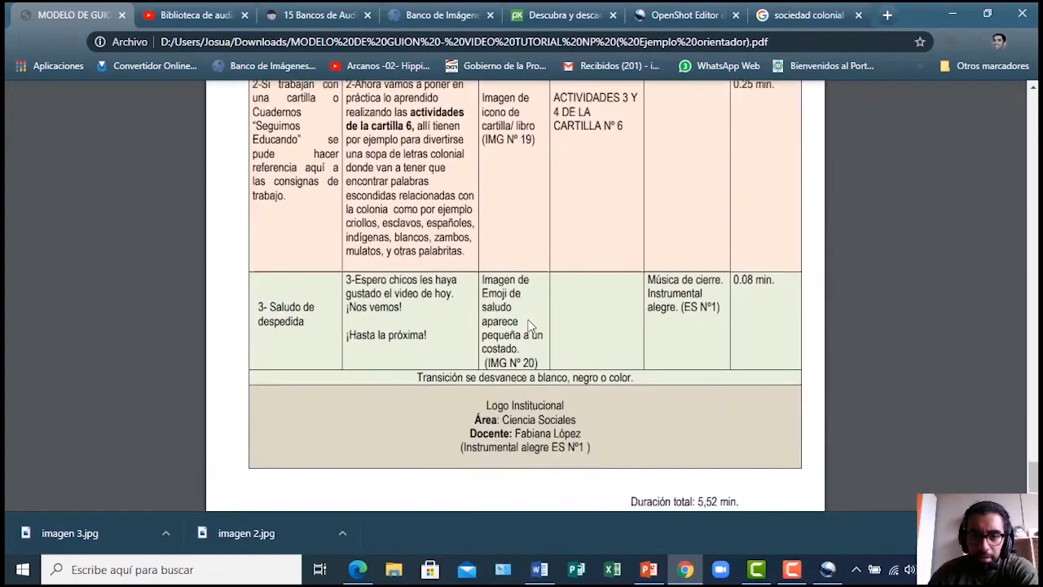
{"action": "scroll", "coordinate": [528, 326], "scroll_direction": "up", "scroll_amount": 10}
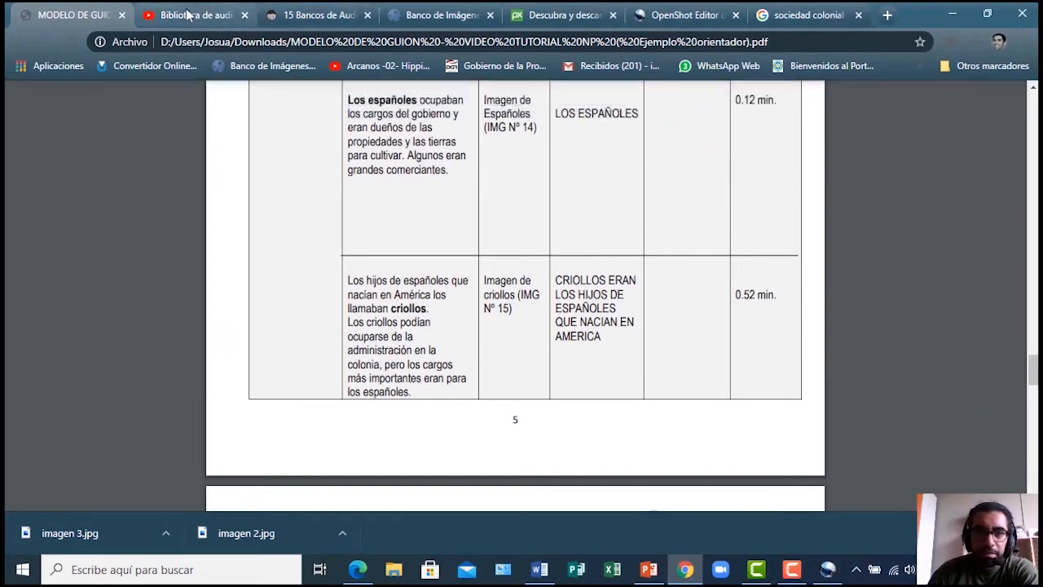
{"action": "left_click", "coordinate": [188, 14]}
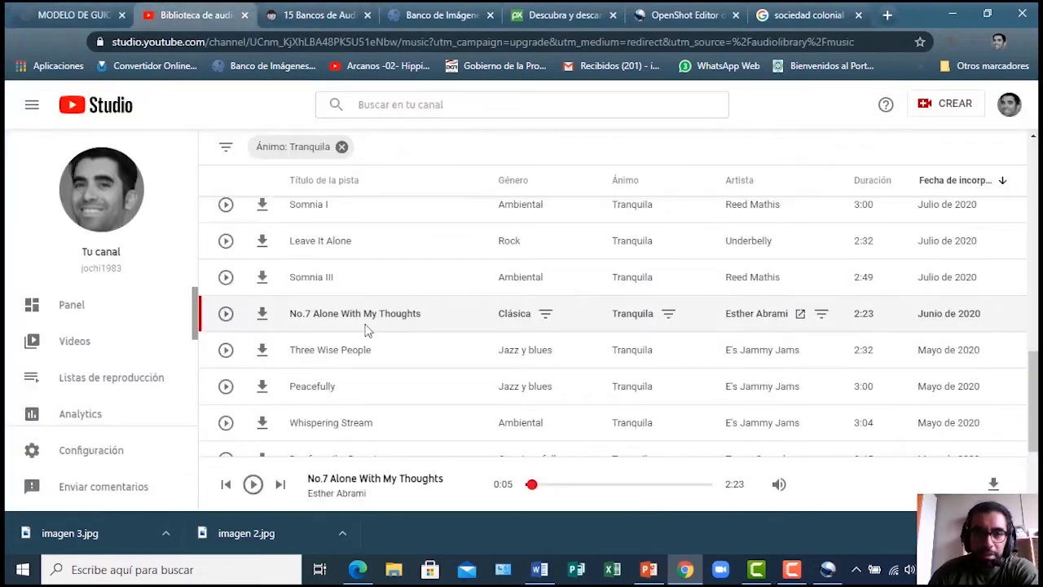
{"action": "scroll", "coordinate": [358, 325], "scroll_direction": "up", "scroll_amount": 5}
{"action": "scroll", "coordinate": [305, 304], "scroll_direction": "up", "scroll_amount": 5}
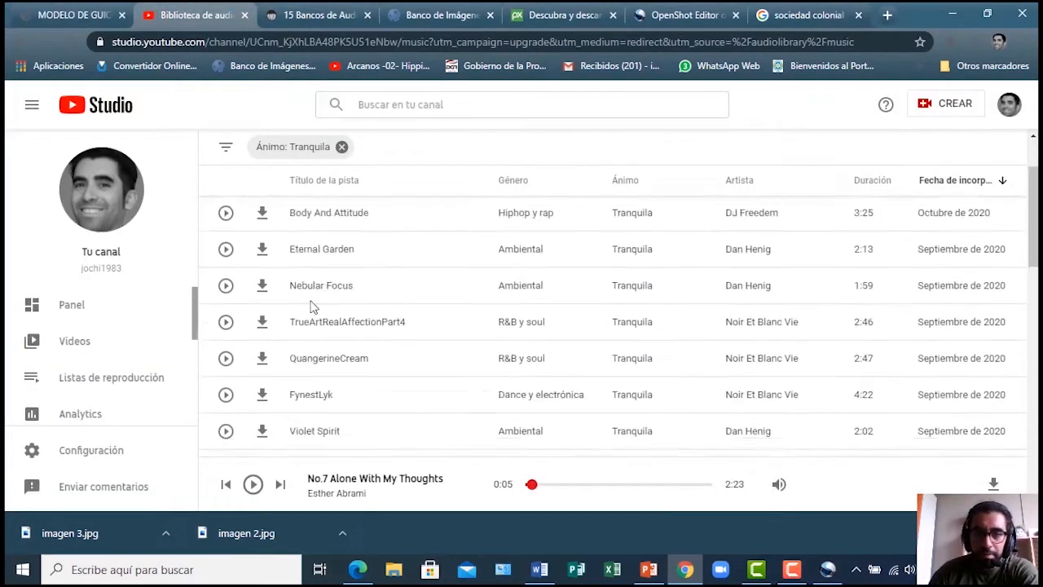
{"action": "scroll", "coordinate": [309, 304], "scroll_direction": "up", "scroll_amount": 2}
{"action": "left_click", "coordinate": [886, 16]}
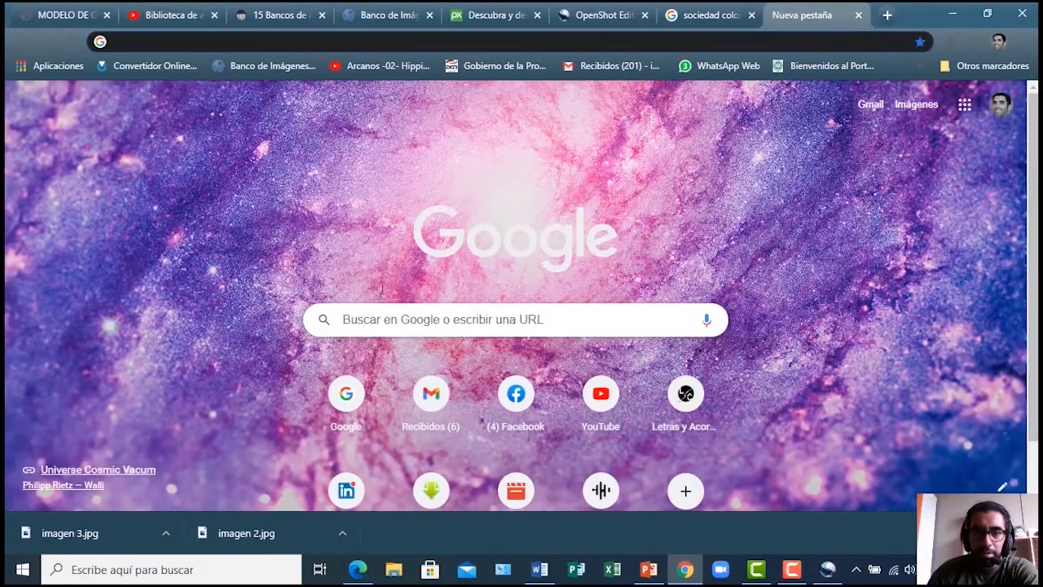
{"action": "left_click", "coordinate": [298, 48]}
{"action": "type", "text": "ww"}
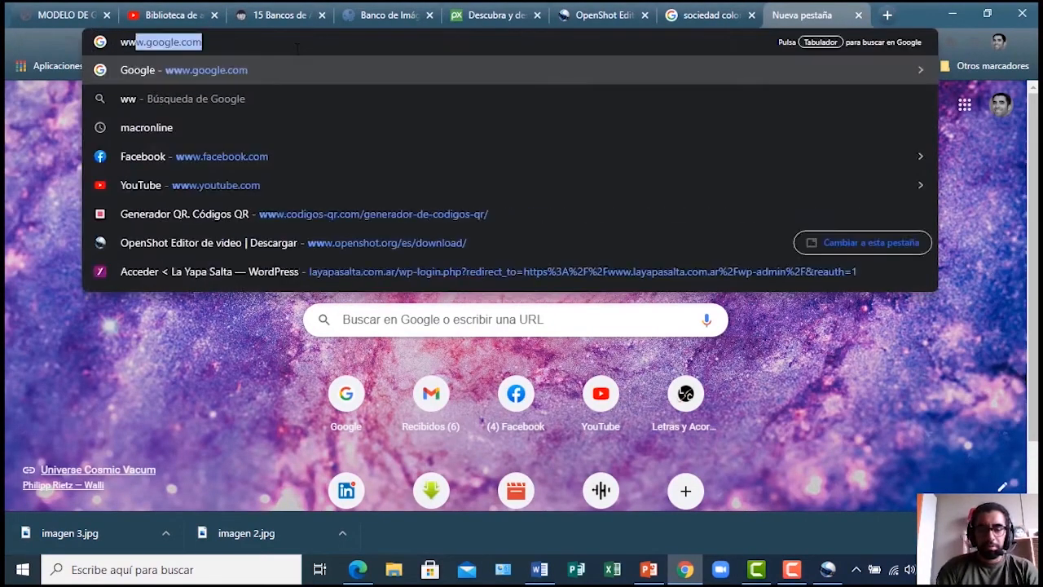
{"action": "type", "text": "w.yout"}
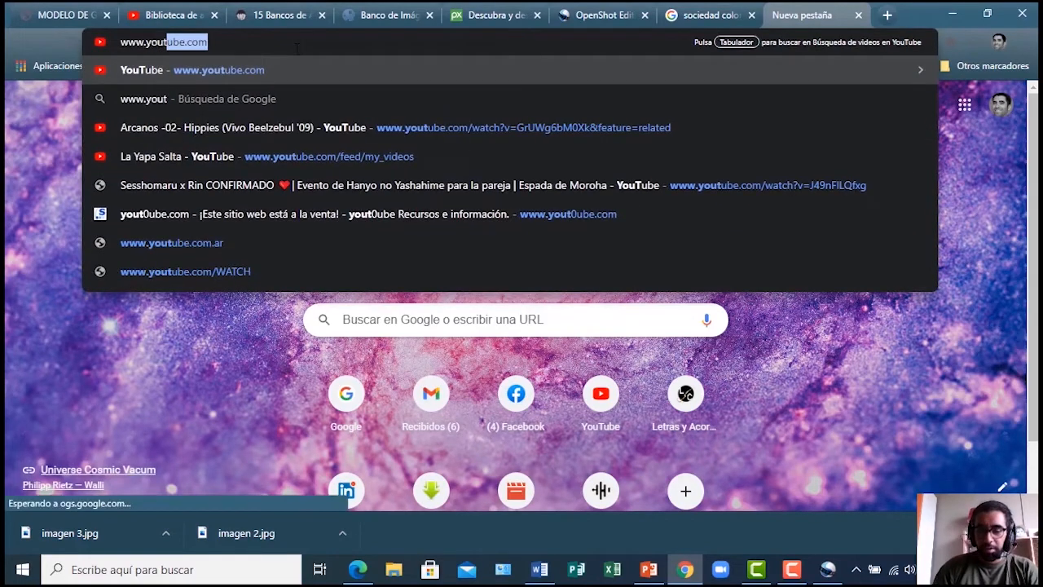
{"action": "key", "text": "Return"}
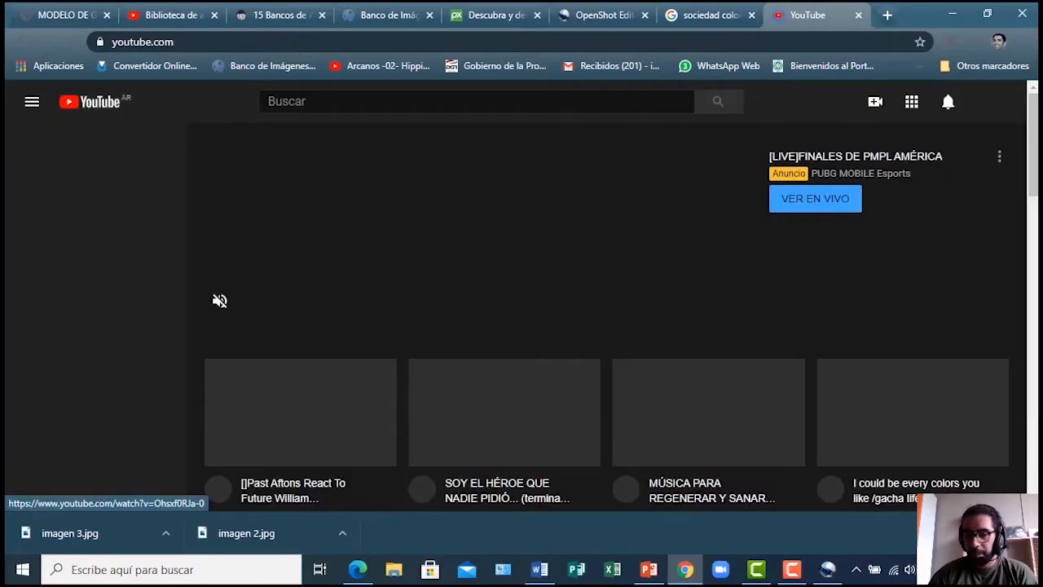
Search YouTube for 'sociedad colonial'
{"action": "scroll", "coordinate": [434, 318], "scroll_direction": "down", "scroll_amount": 5}
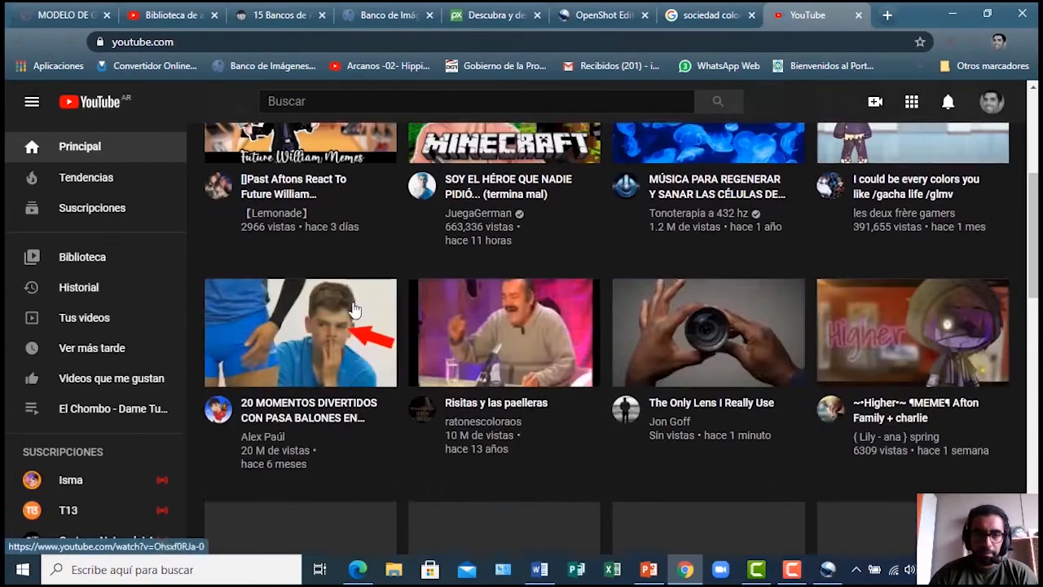
{"action": "scroll", "coordinate": [355, 310], "scroll_direction": "down", "scroll_amount": 5}
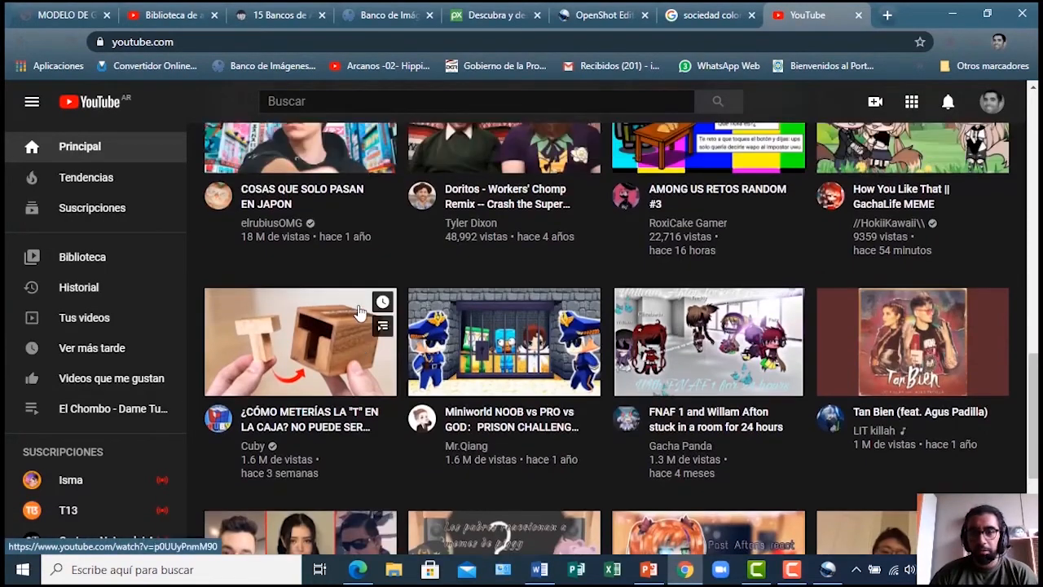
{"action": "scroll", "coordinate": [517, 368], "scroll_direction": "up", "scroll_amount": 10}
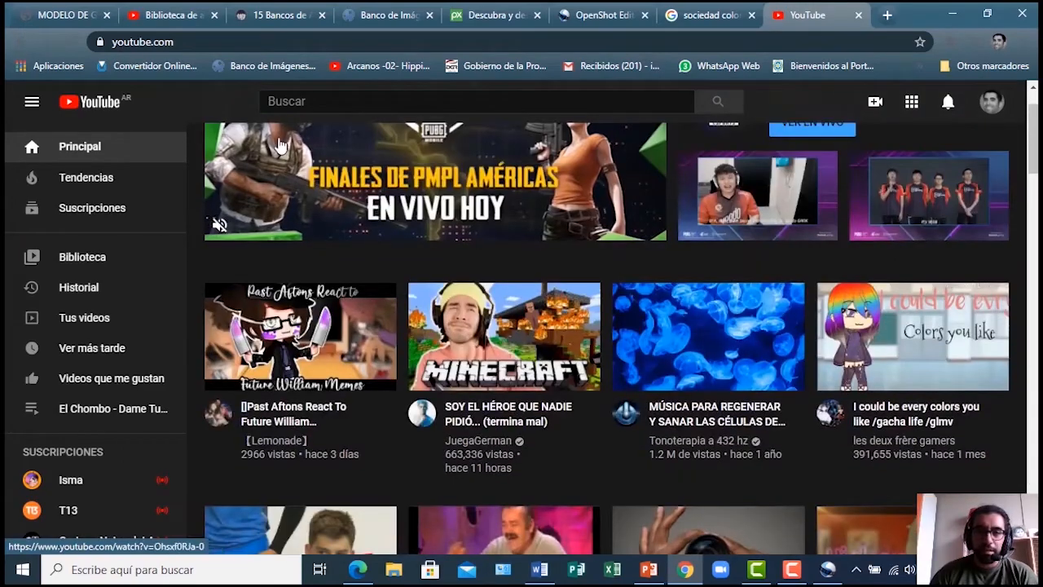
{"action": "scroll", "coordinate": [280, 145], "scroll_direction": "up", "scroll_amount": 2}
{"action": "left_click", "coordinate": [324, 103]}
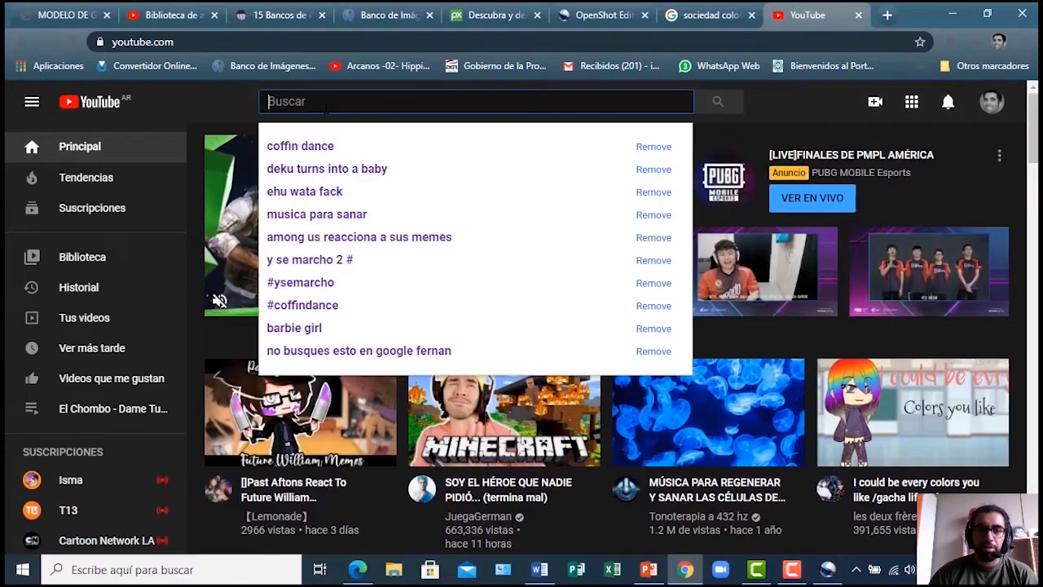
{"action": "type", "text": "s"}
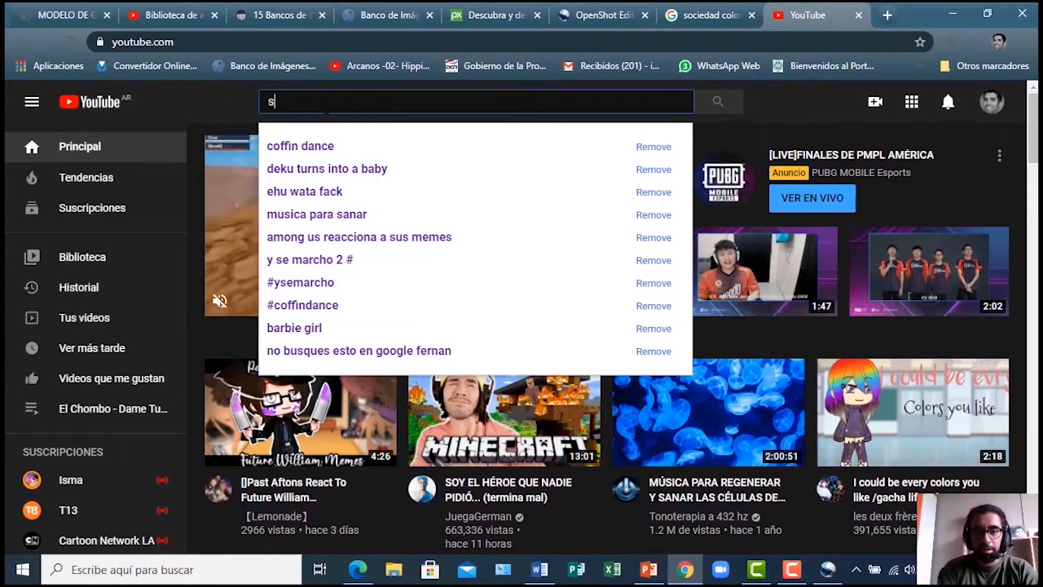
{"action": "type", "text": "ociedad"}
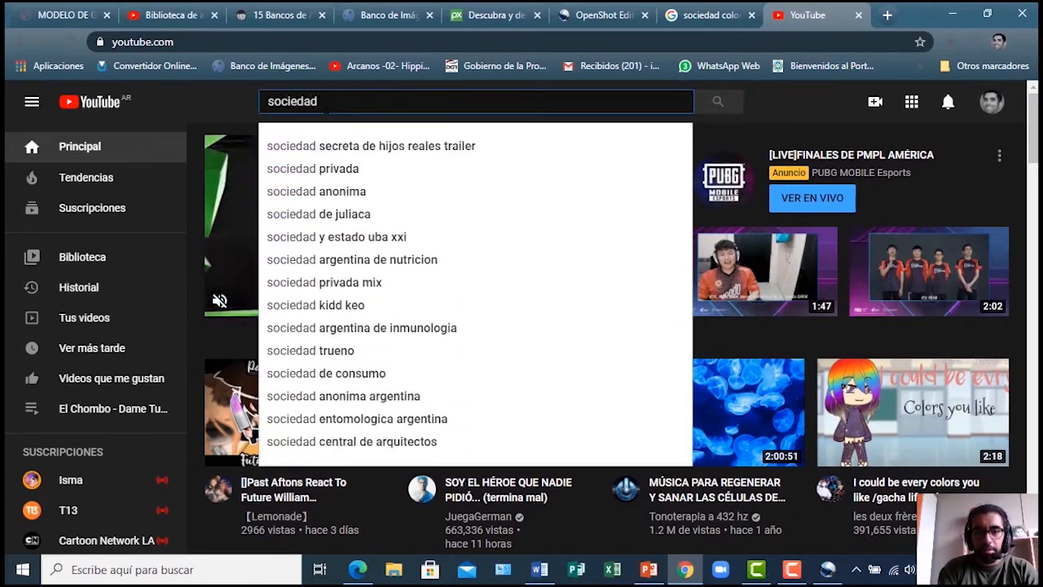
{"action": "type", "text": " colonial"}
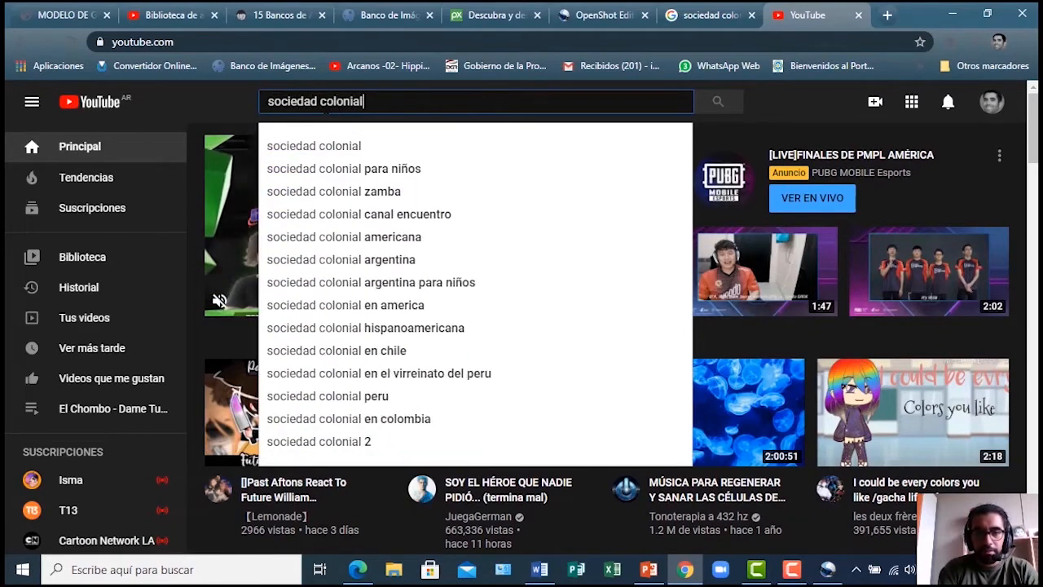
{"action": "key", "text": "Return"}
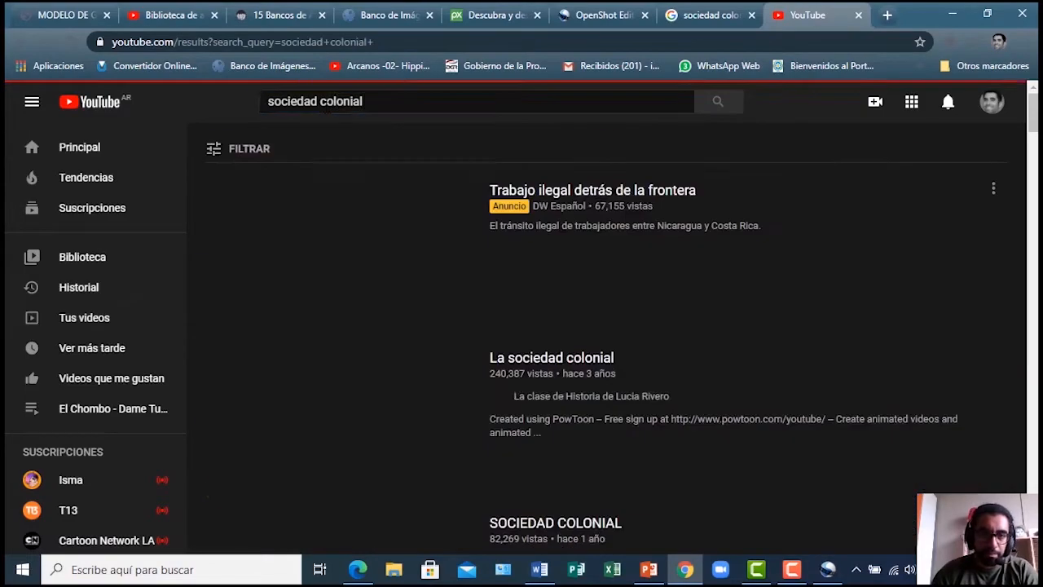
Open the 11:02 'Sociedad colonial' video, skip its ad and stop it at 0:21
{"action": "scroll", "coordinate": [354, 361], "scroll_direction": "down", "scroll_amount": 5}
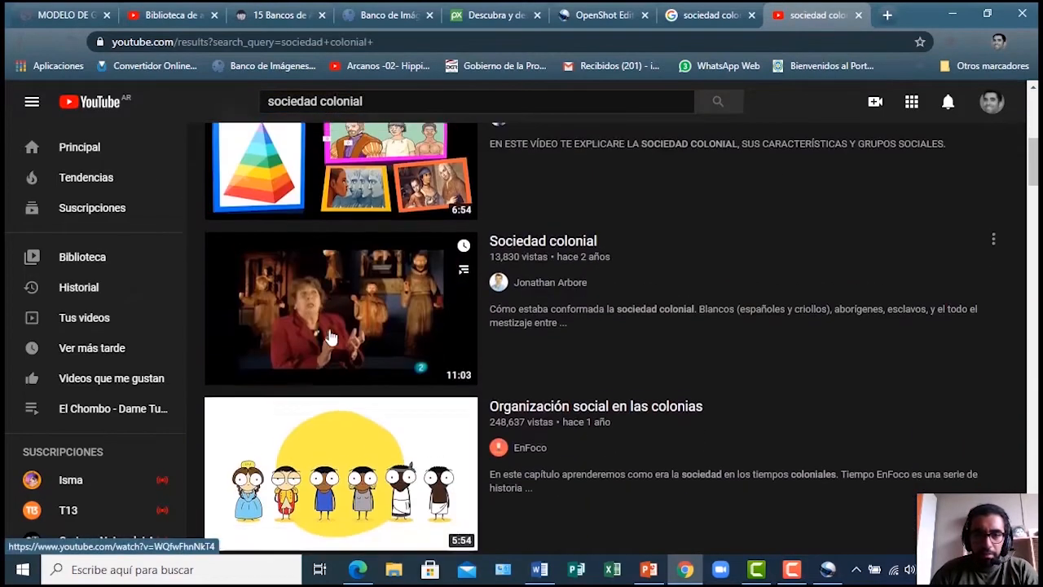
{"action": "scroll", "coordinate": [330, 336], "scroll_direction": "up", "scroll_amount": 5}
{"action": "scroll", "coordinate": [351, 294], "scroll_direction": "down", "scroll_amount": 6}
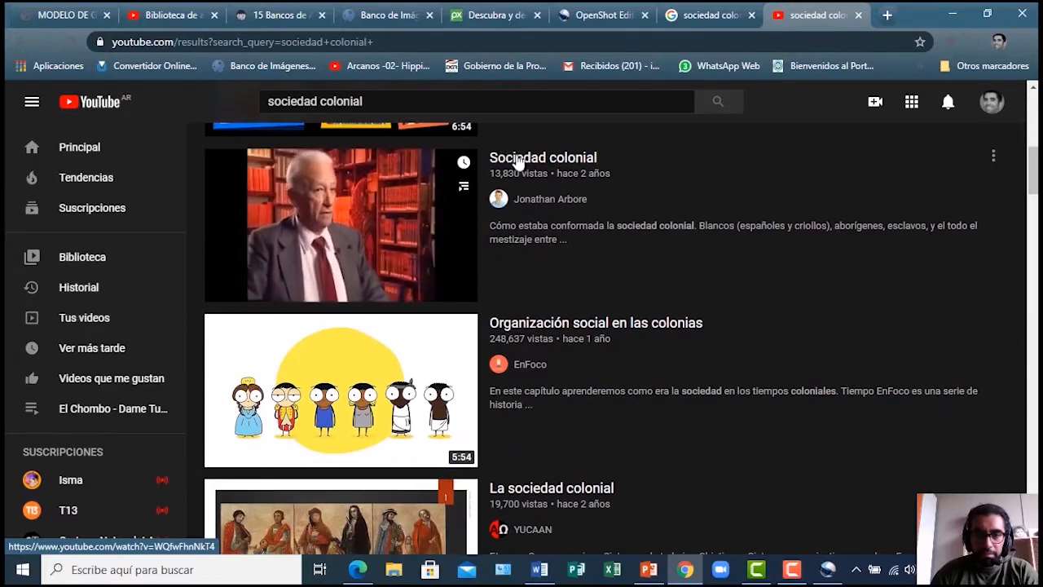
{"action": "left_click", "coordinate": [520, 161]}
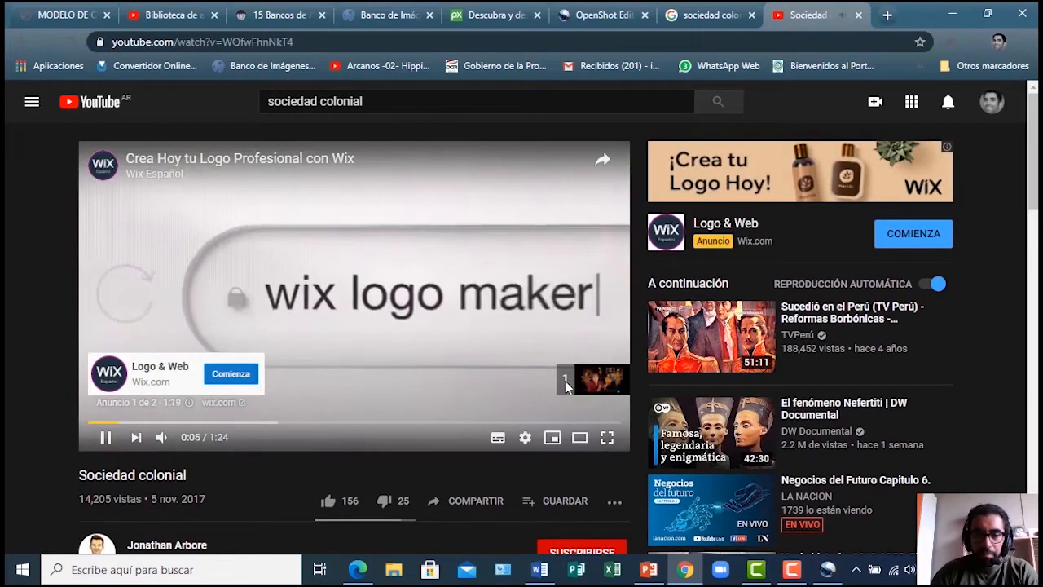
{"action": "left_click", "coordinate": [565, 381]}
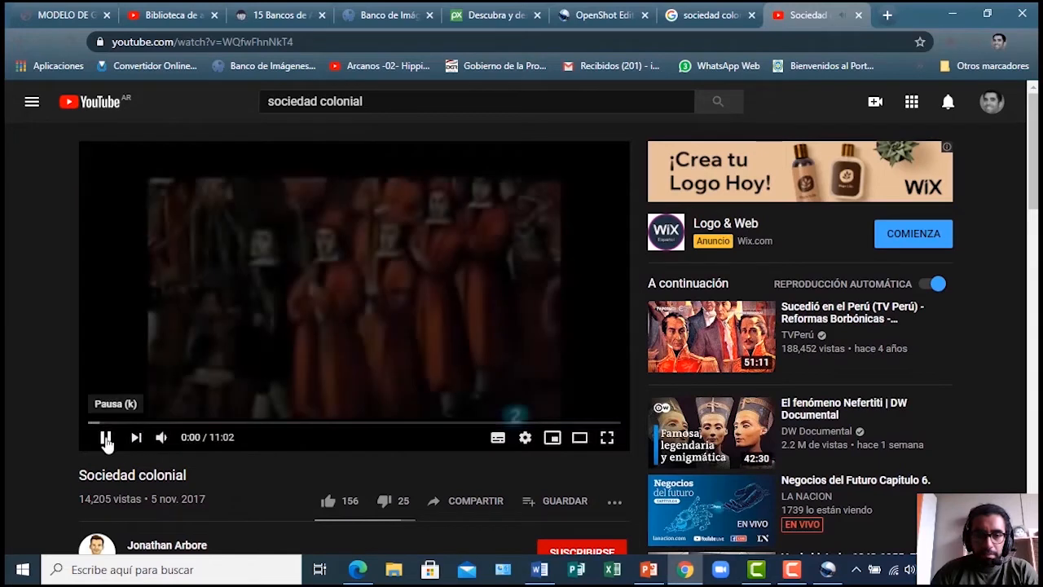
{"action": "left_click", "coordinate": [106, 439]}
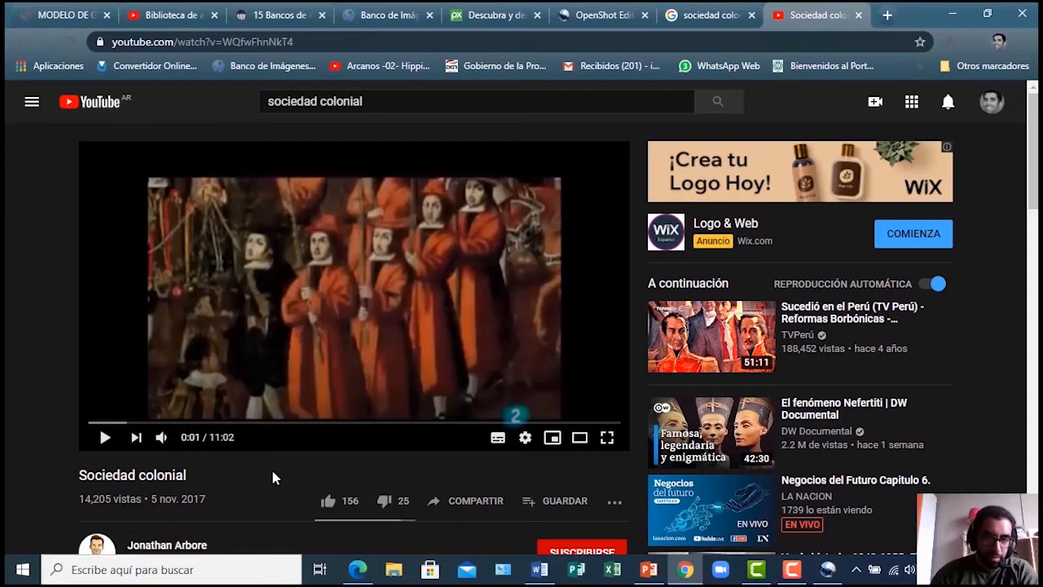
{"action": "left_click", "coordinate": [106, 422]}
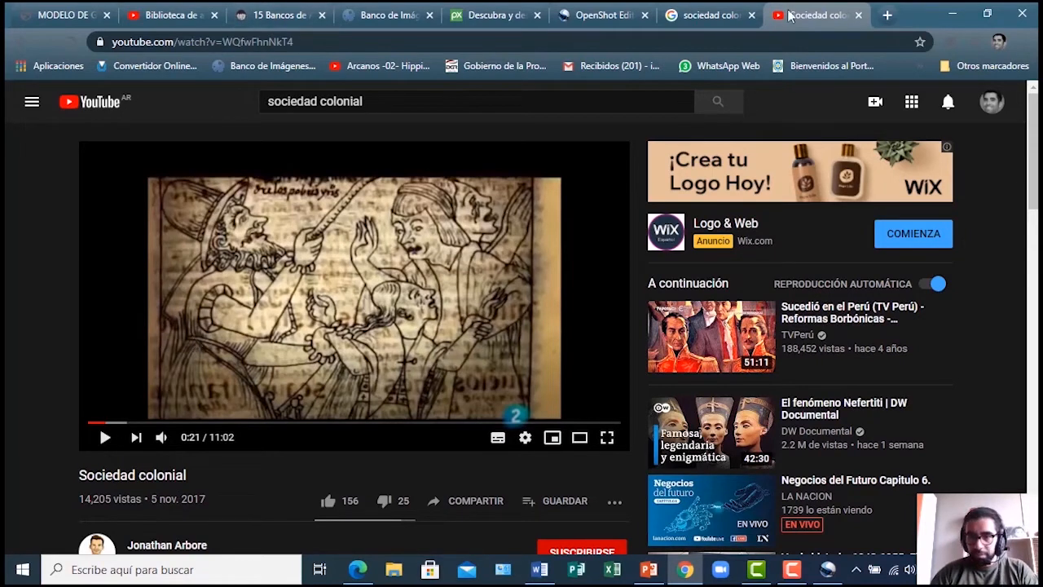
{"action": "left_click", "coordinate": [887, 16]}
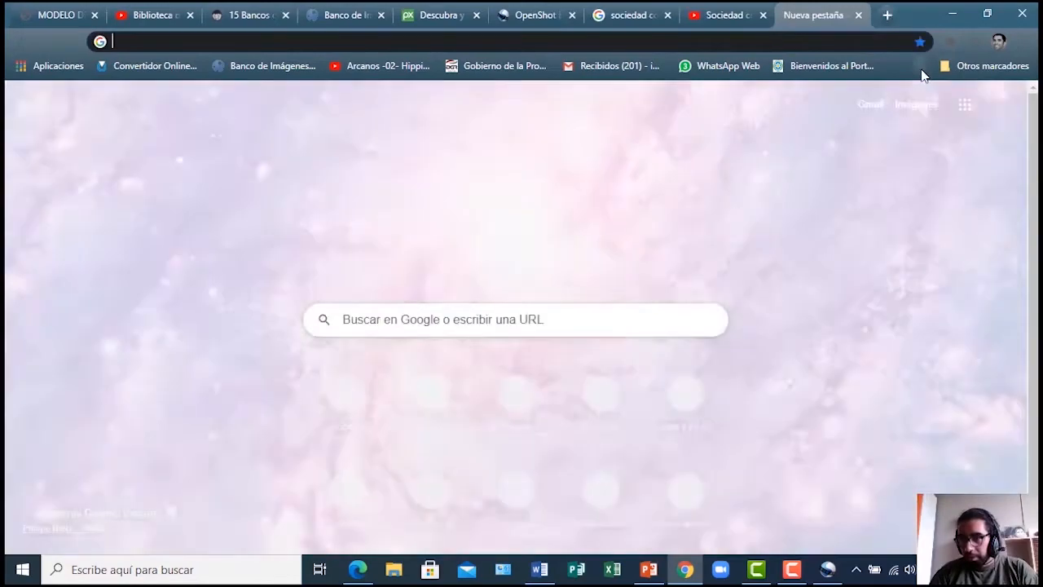
Load the Google homepage in the new tab
{"action": "left_click", "coordinate": [921, 67]}
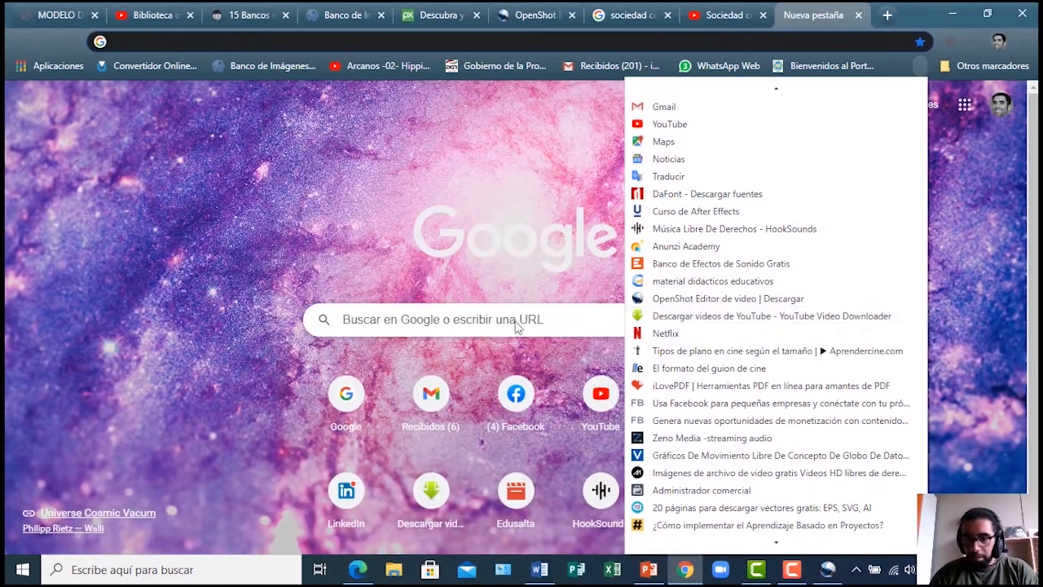
{"action": "left_click", "coordinate": [445, 322]}
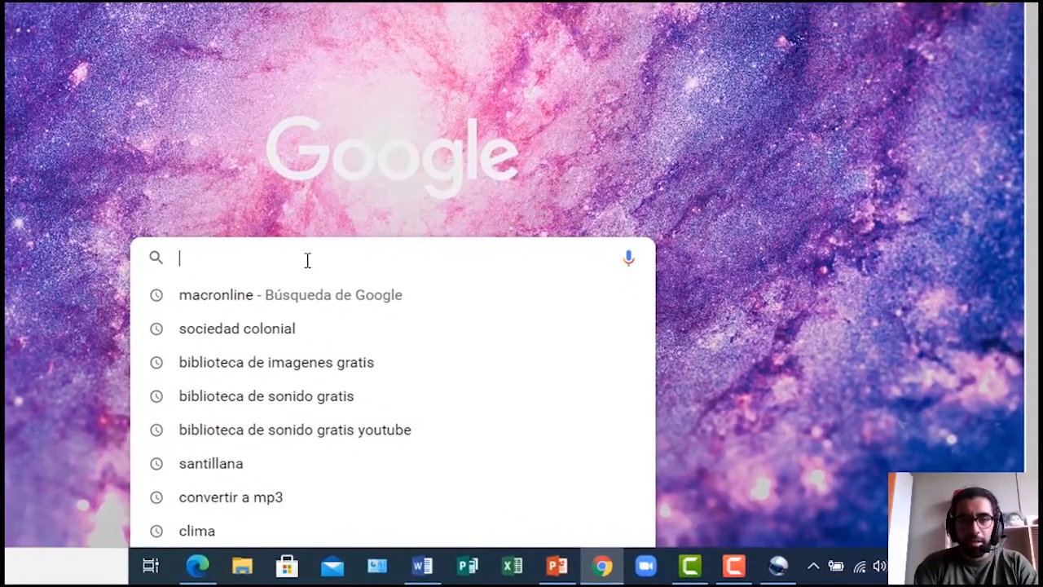
{"action": "type", "text": "www."}
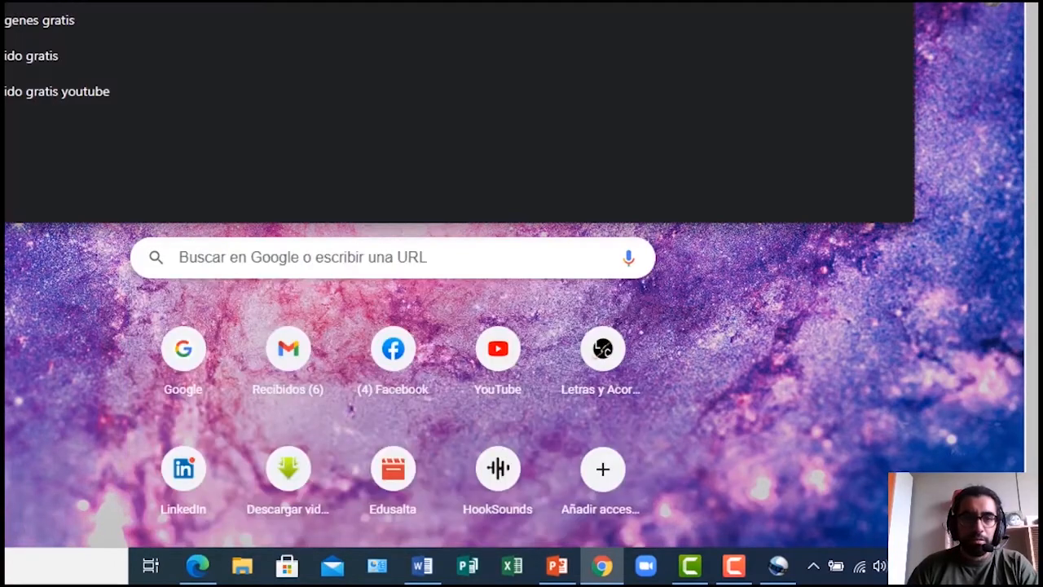
{"action": "key", "text": "Return"}
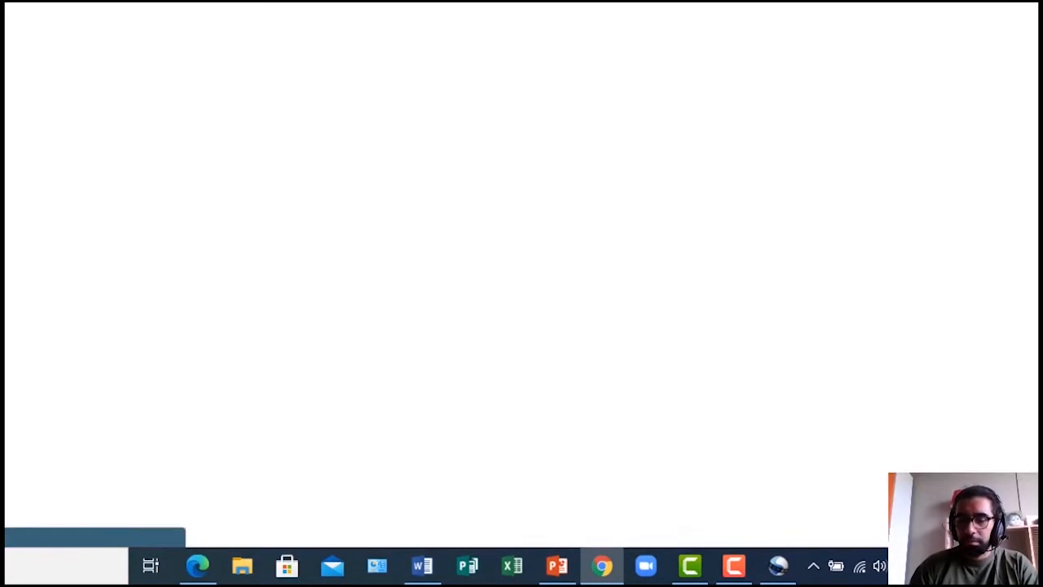
Search 'descagar videos de youtube a mi pc' and open the Freemake downloader result
{"action": "left_click", "coordinate": [317, 255]}
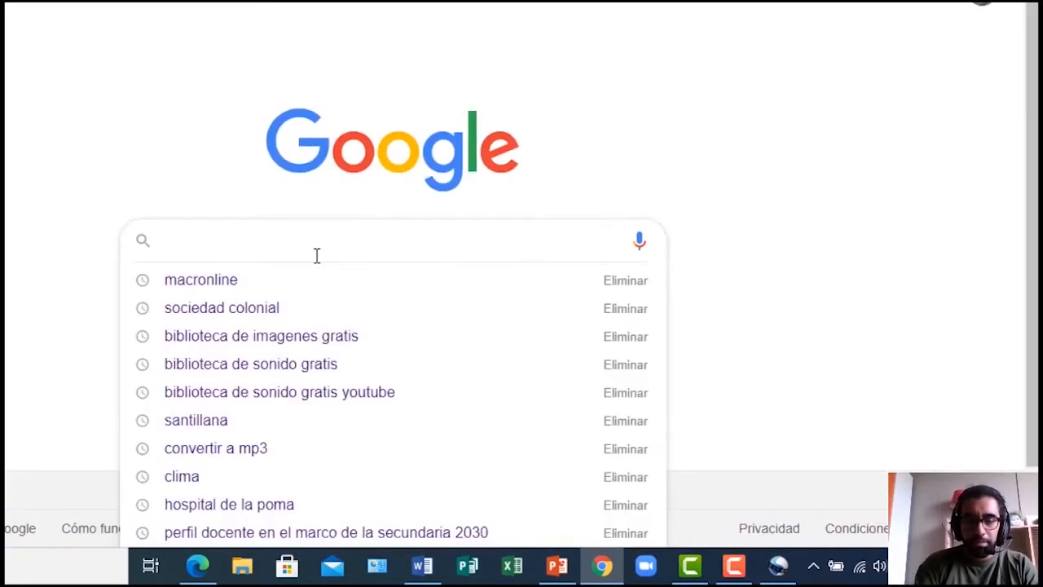
{"action": "type", "text": "descagar"}
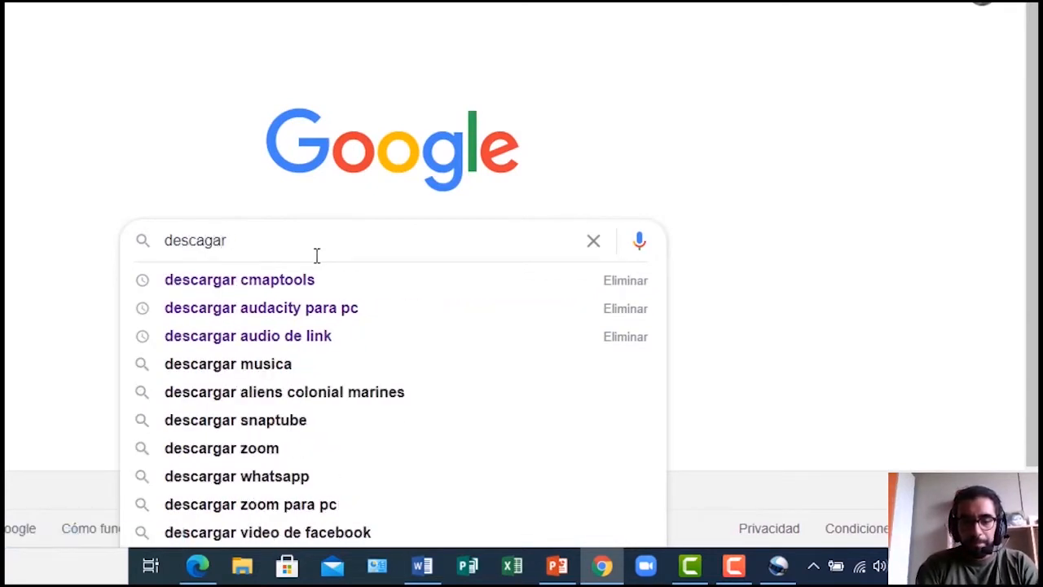
{"action": "type", "text": " videos de you"}
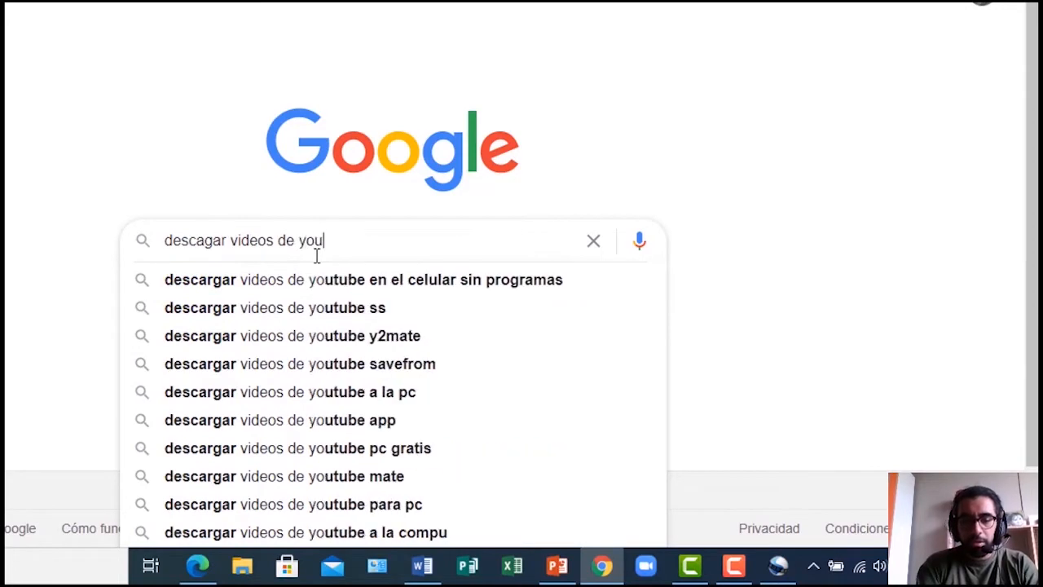
{"action": "type", "text": "tube a mi pc"}
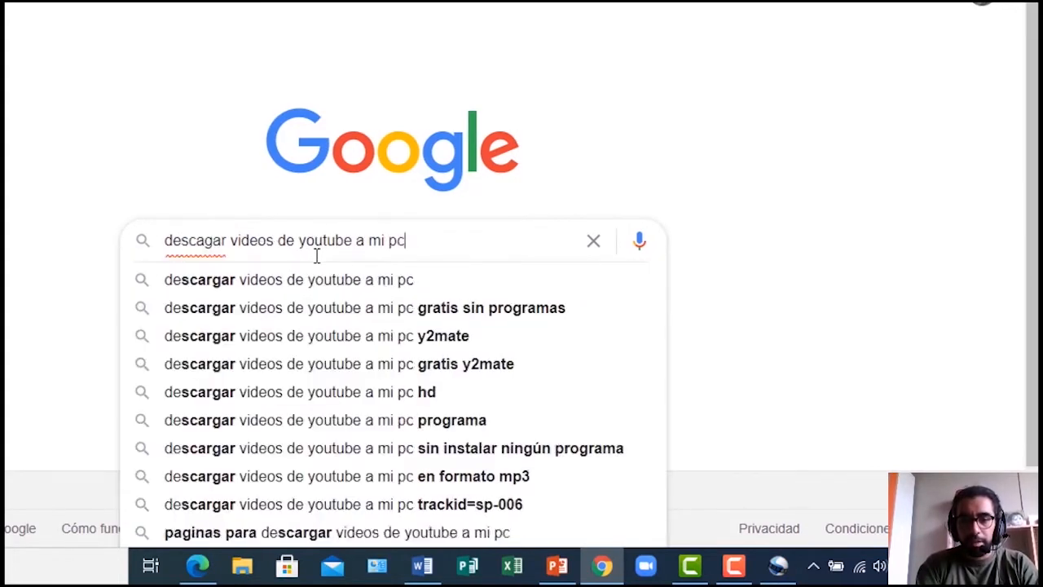
{"action": "key", "text": "Return"}
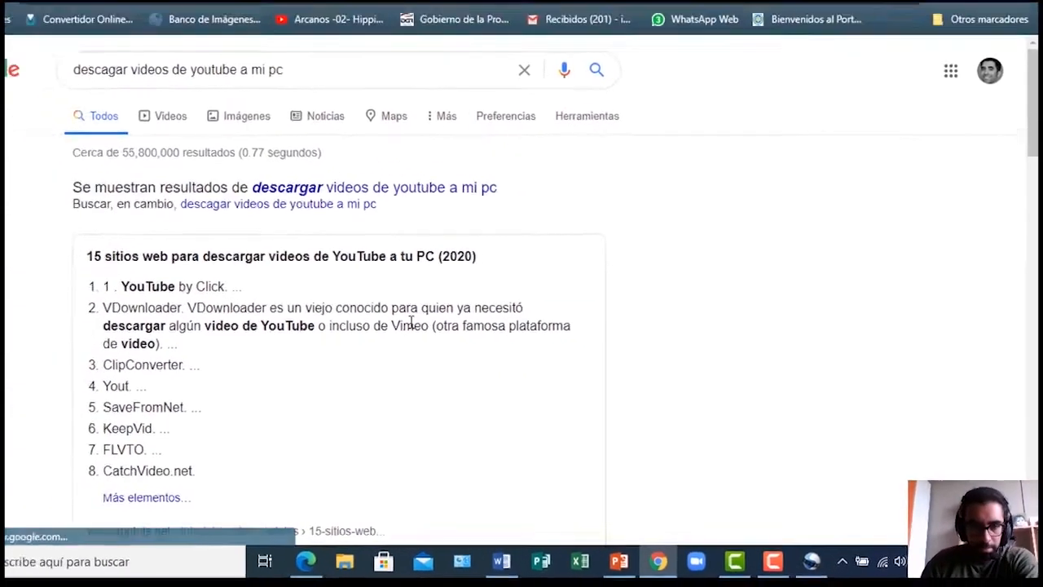
{"action": "scroll", "coordinate": [204, 327], "scroll_direction": "down", "scroll_amount": 5}
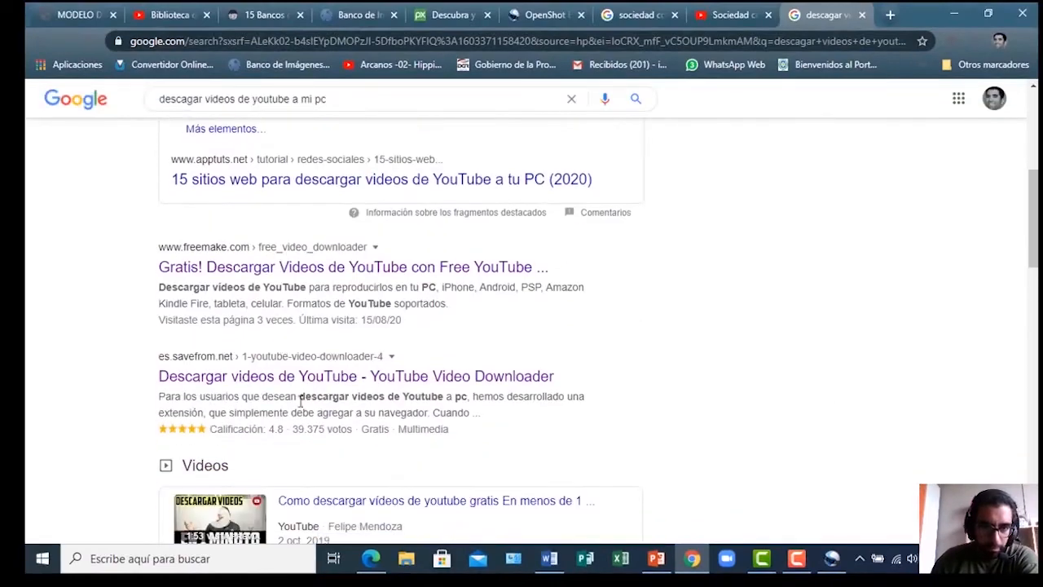
{"action": "scroll", "coordinate": [284, 318], "scroll_direction": "down", "scroll_amount": 10}
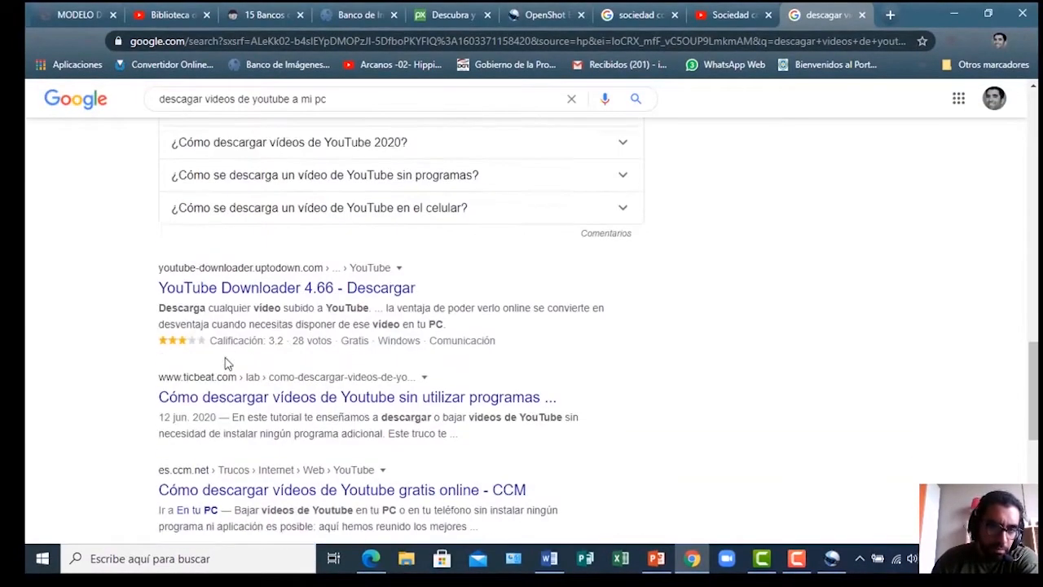
{"action": "scroll", "coordinate": [226, 365], "scroll_direction": "up", "scroll_amount": 15}
{"action": "scroll", "coordinate": [227, 364], "scroll_direction": "down", "scroll_amount": 5}
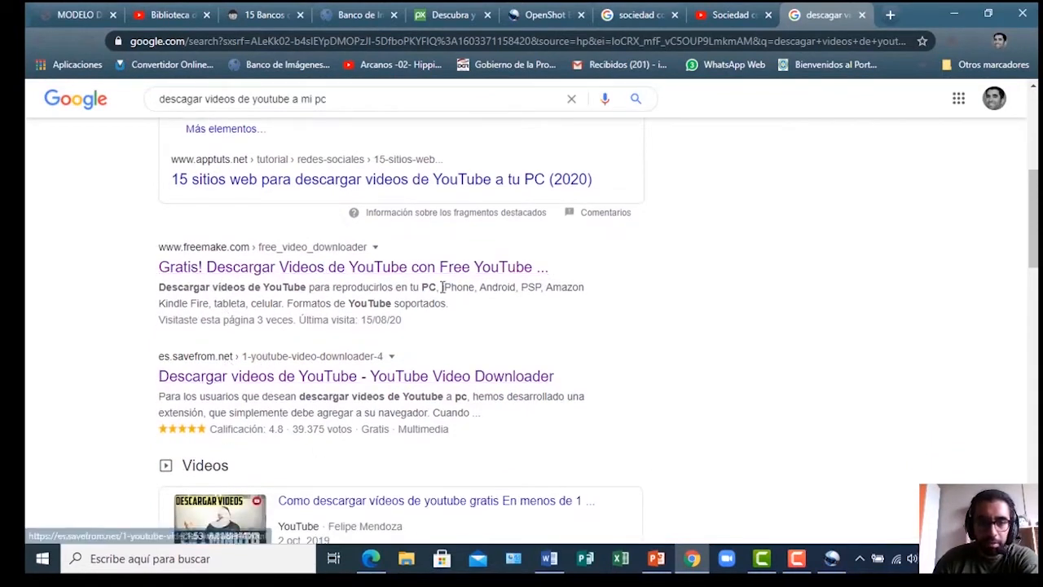
{"action": "left_click", "coordinate": [384, 268]}
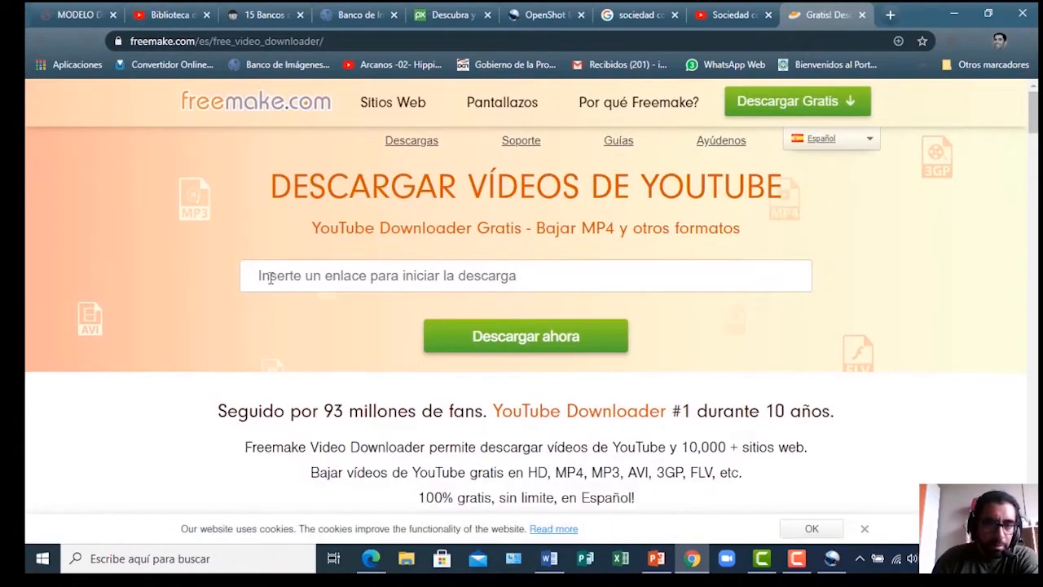
Copy the Sociedad colonial video's YouTube URL and paste it into Freemake's link box
{"action": "left_click", "coordinate": [731, 14]}
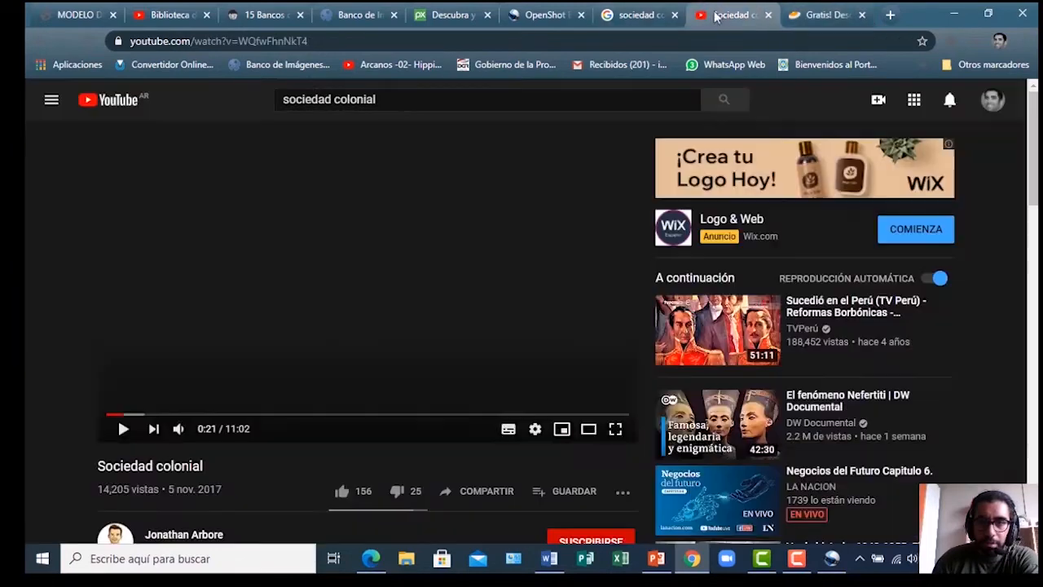
{"action": "left_click", "coordinate": [287, 41]}
{"action": "key", "text": "ctrl+c"}
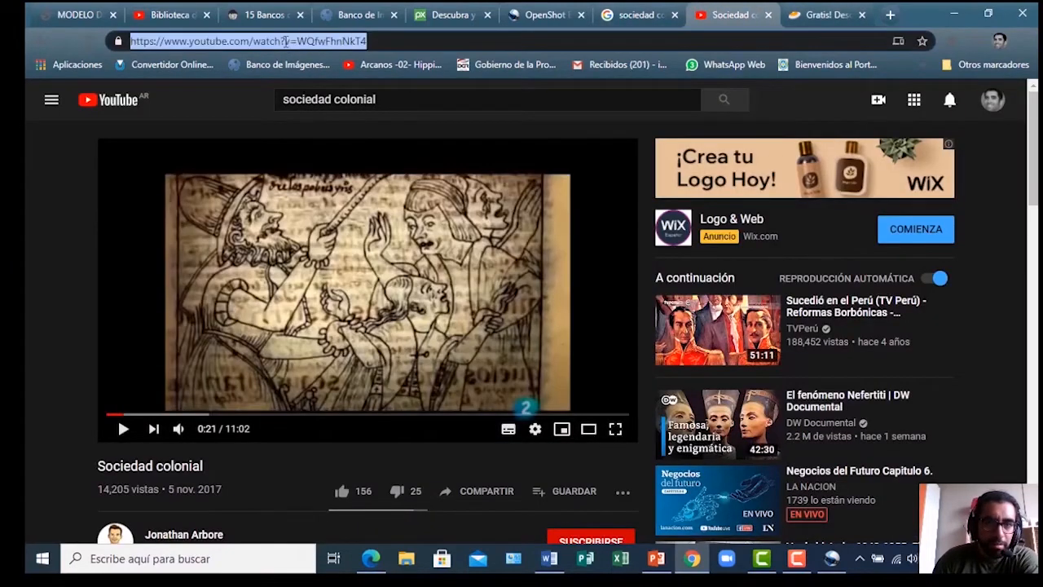
{"action": "right_click", "coordinate": [286, 45]}
{"action": "left_click", "coordinate": [338, 146]}
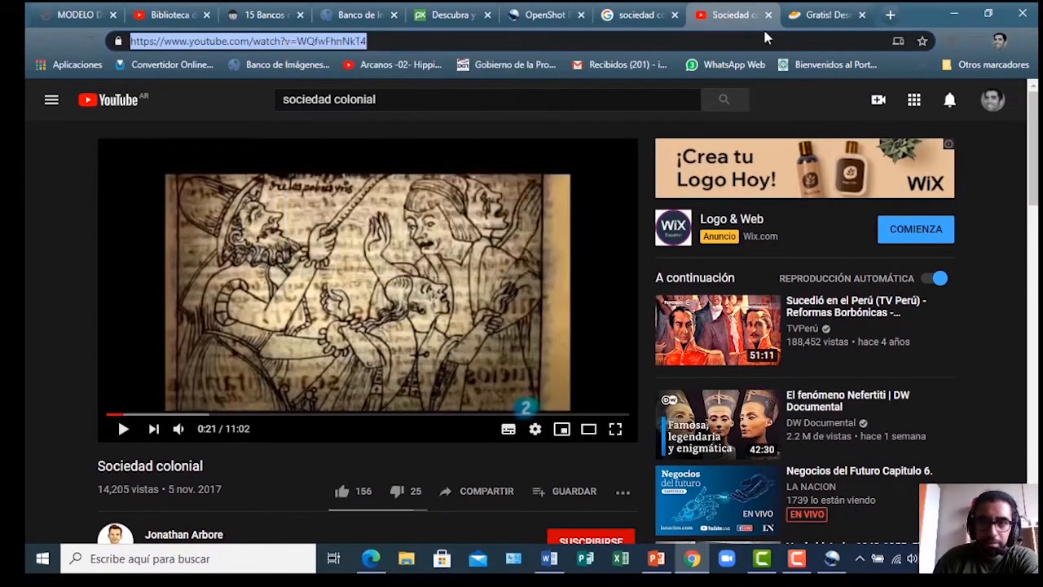
{"action": "left_click", "coordinate": [797, 16]}
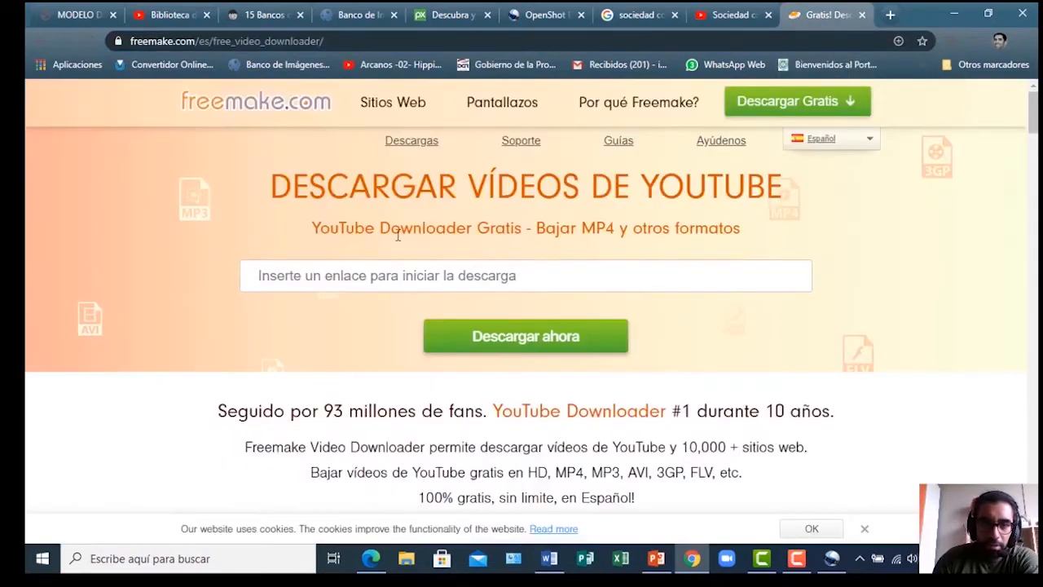
{"action": "left_click", "coordinate": [376, 275]}
{"action": "right_click", "coordinate": [378, 277]}
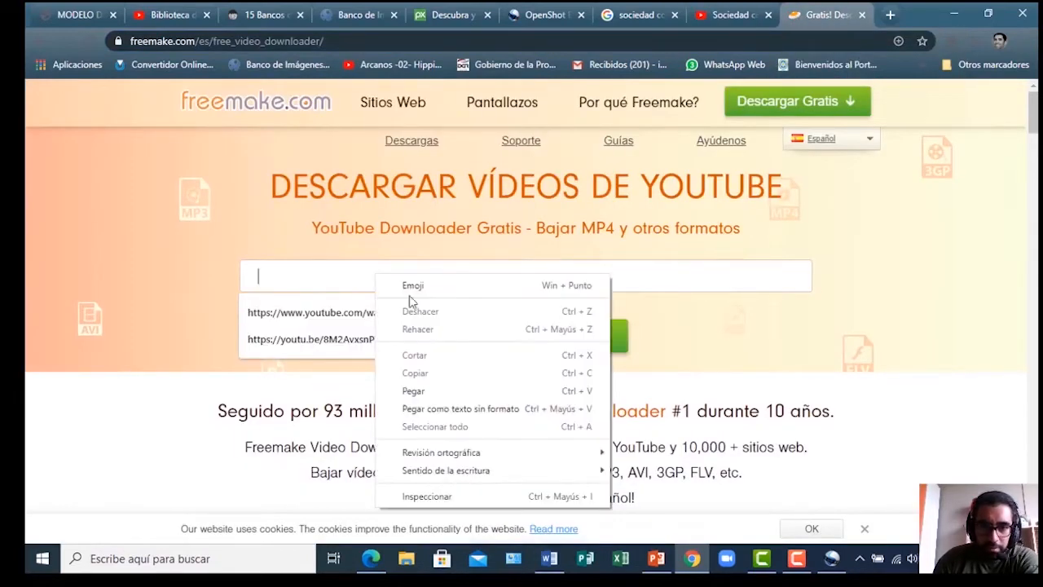
{"action": "left_click", "coordinate": [435, 391]}
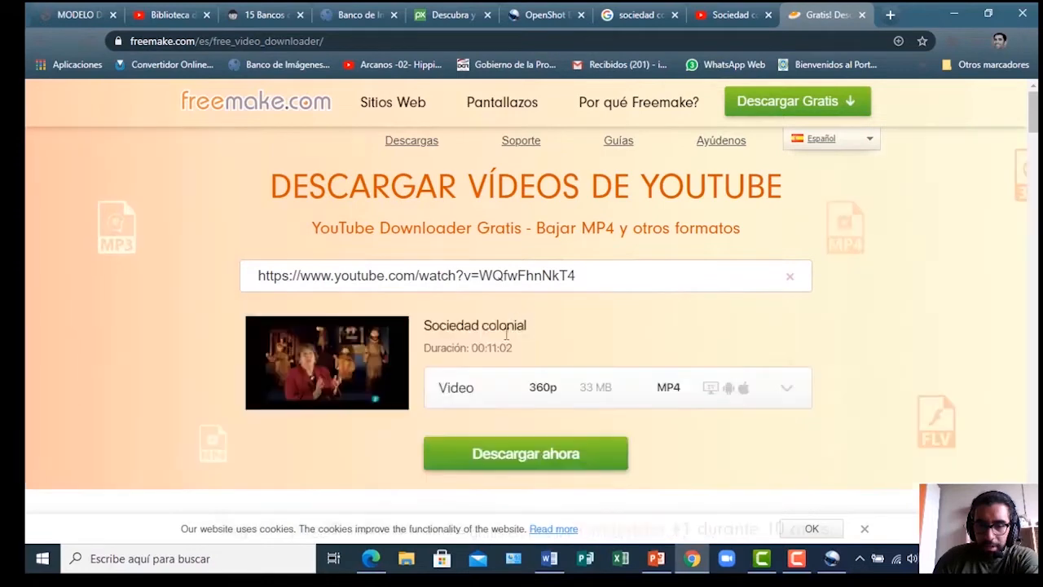
Keep the Video 360p MP4 format and start downloading the Sociedad colonial video
{"action": "scroll", "coordinate": [313, 378], "scroll_direction": "down", "scroll_amount": 2}
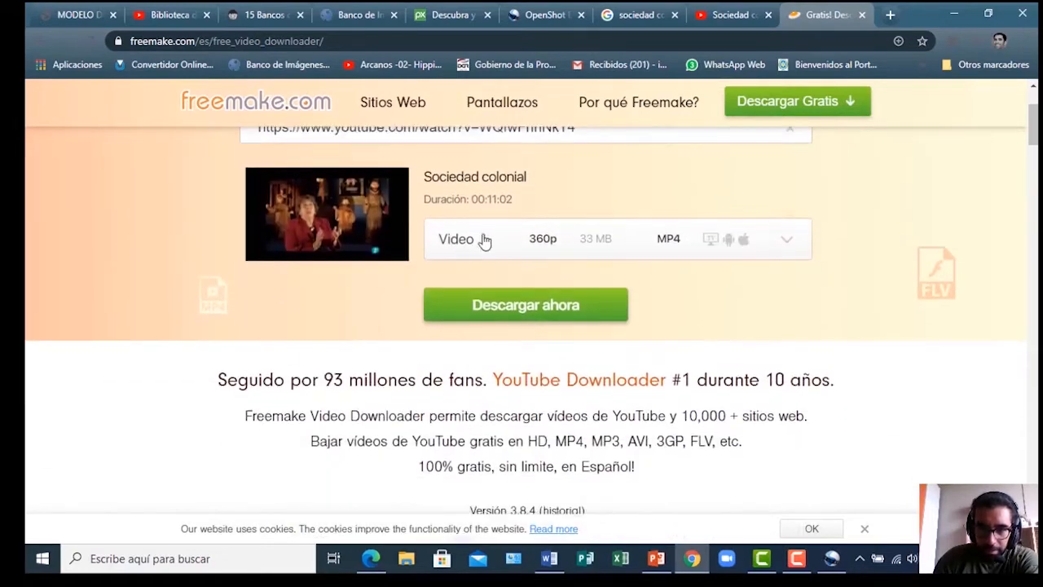
{"action": "left_click", "coordinate": [788, 244]}
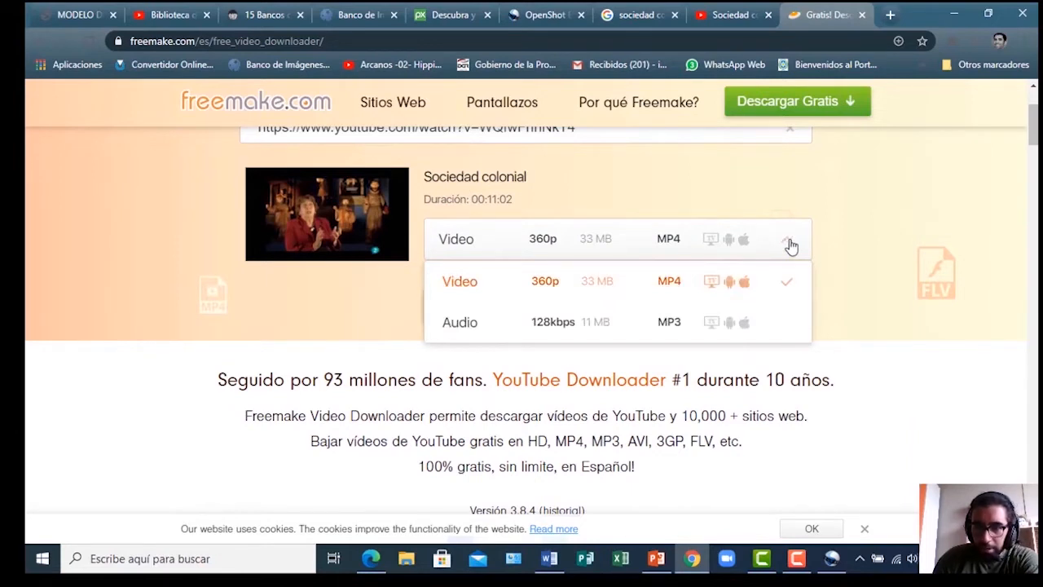
{"action": "left_click", "coordinate": [789, 244]}
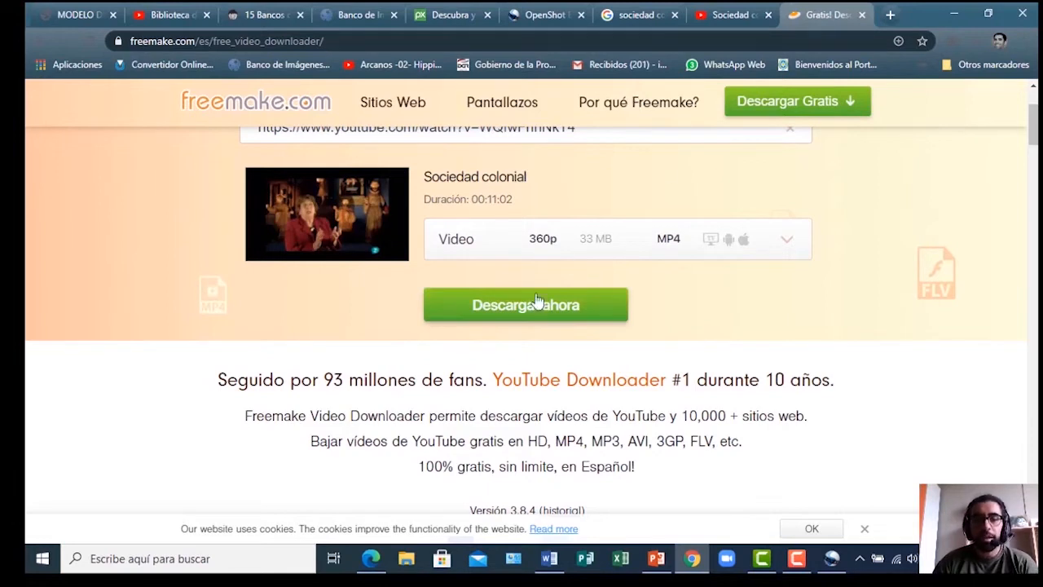
{"action": "left_click", "coordinate": [515, 318]}
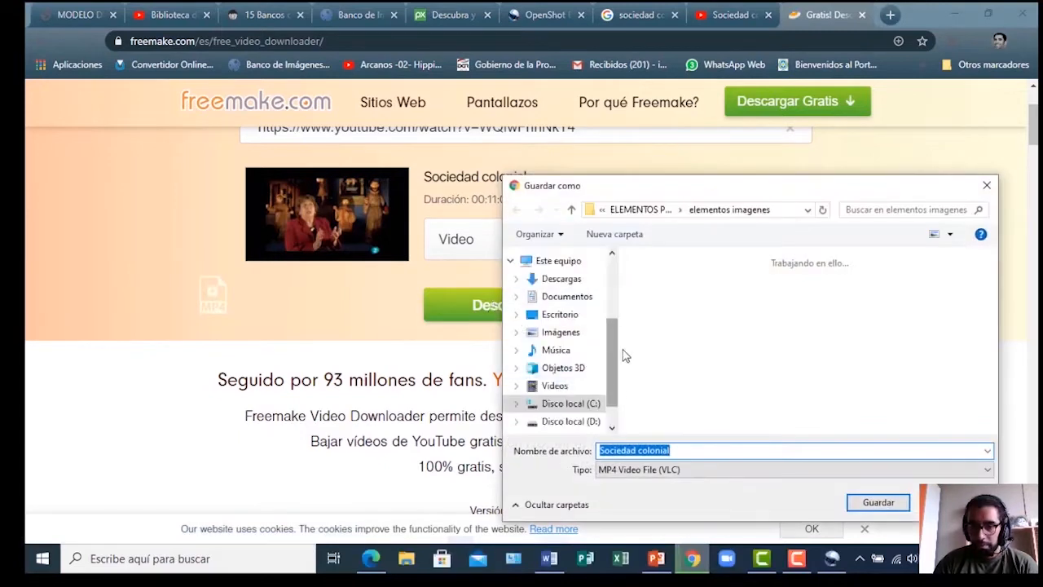
In the parent project folder, create and open a new folder named 'Elemento audiovisual archivos'
{"action": "left_click", "coordinate": [571, 210]}
{"action": "right_click", "coordinate": [673, 348]}
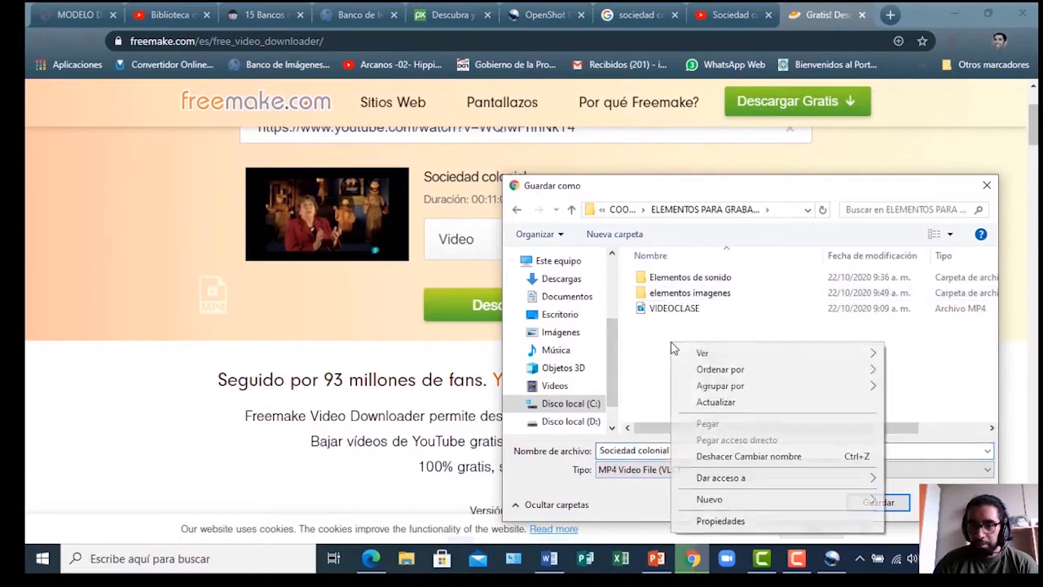
{"action": "mouse_move", "coordinate": [752, 502]}
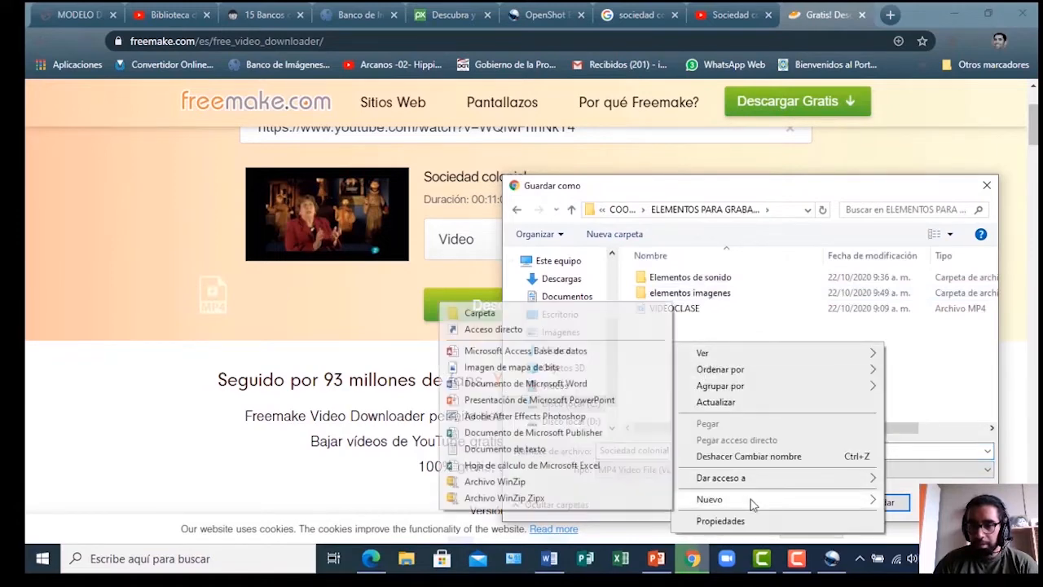
{"action": "left_click", "coordinate": [522, 313]}
{"action": "type", "text": "Elemento audiovisual"}
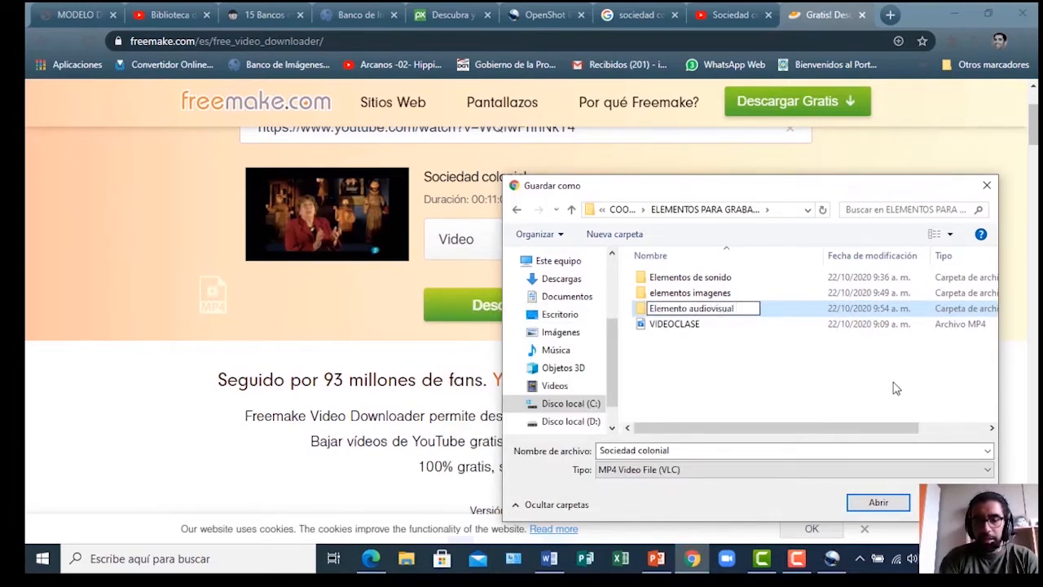
{"action": "type", "text": " archivos"}
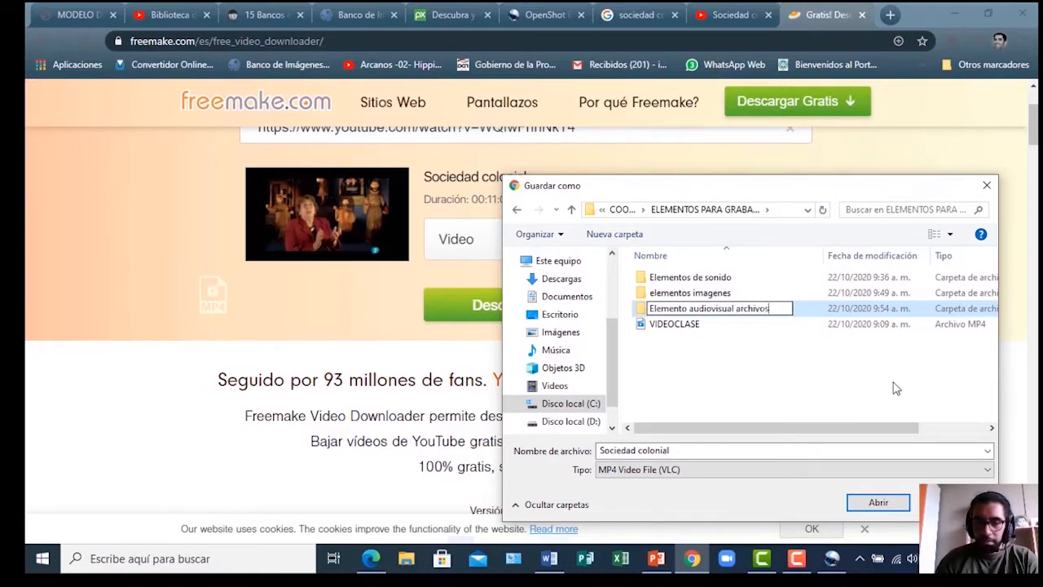
{"action": "left_click", "coordinate": [661, 339]}
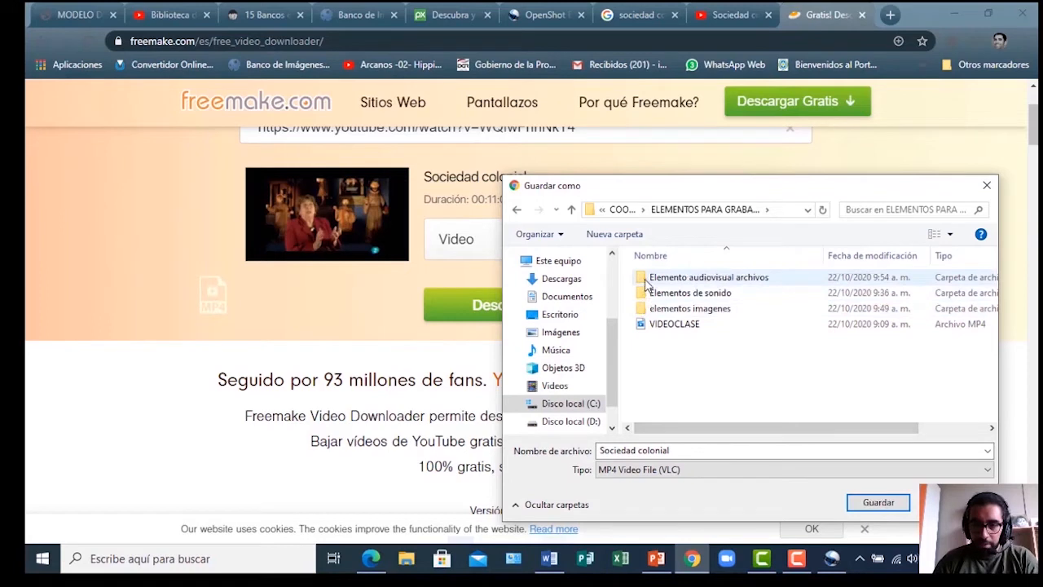
{"action": "double_click", "coordinate": [652, 278]}
Save the video there as 'Sociedad colonial documental'
{"action": "double_click", "coordinate": [688, 451]}
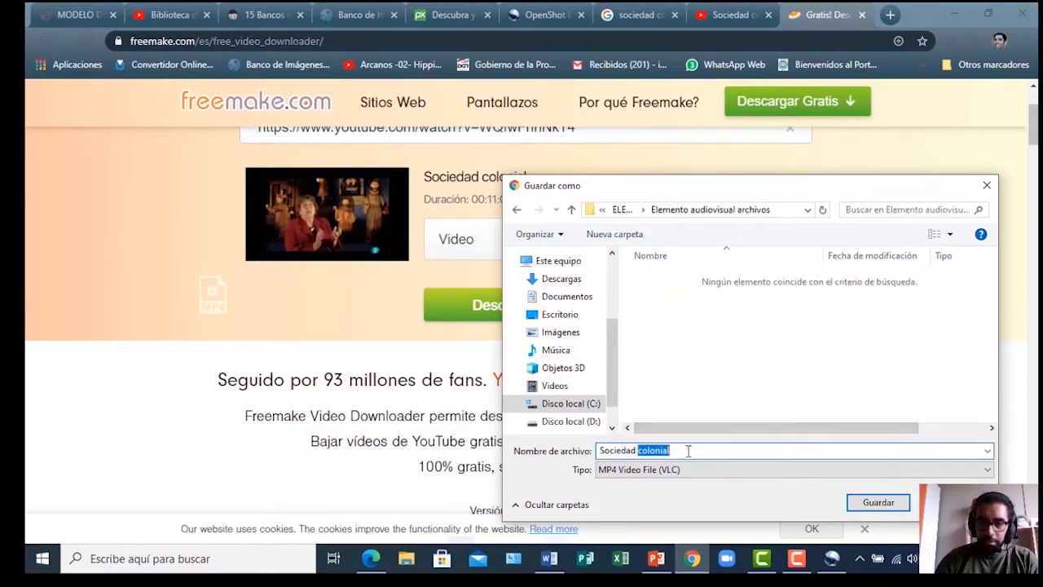
{"action": "left_click", "coordinate": [688, 451]}
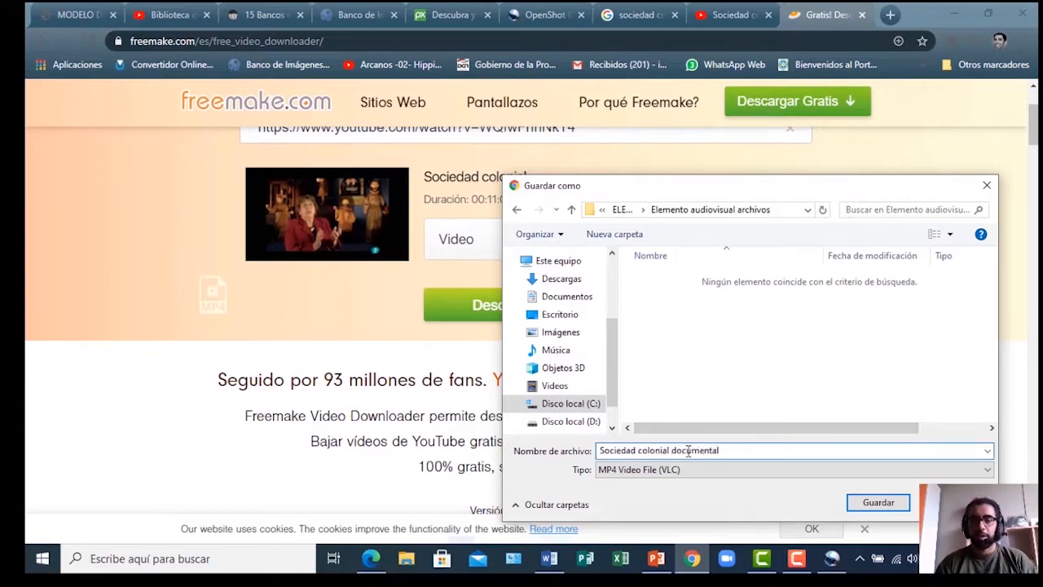
{"action": "type", "text": "documental"}
{"action": "left_click", "coordinate": [873, 502]}
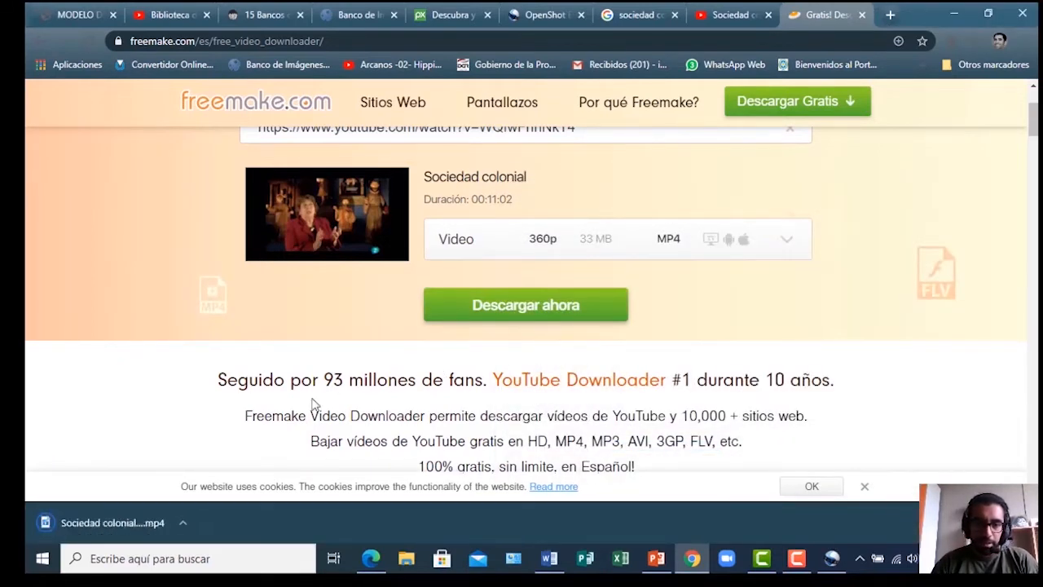
On the INTEF image bank, uncheck Fotografías, Ilustraciones, Animaciones and Vídeos so only Sonidos remains
{"action": "left_click", "coordinate": [362, 16]}
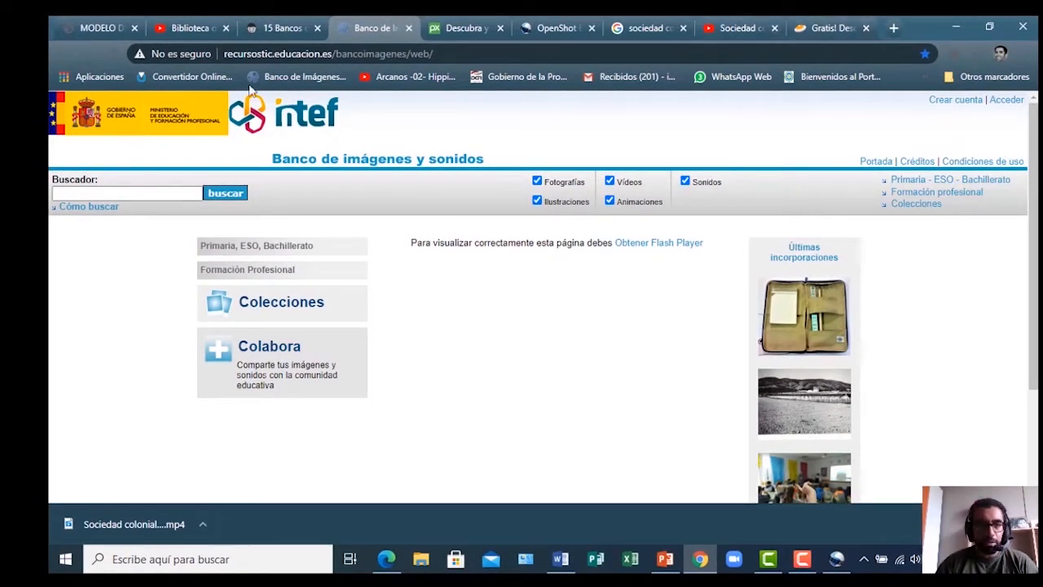
{"action": "left_click", "coordinate": [255, 55]}
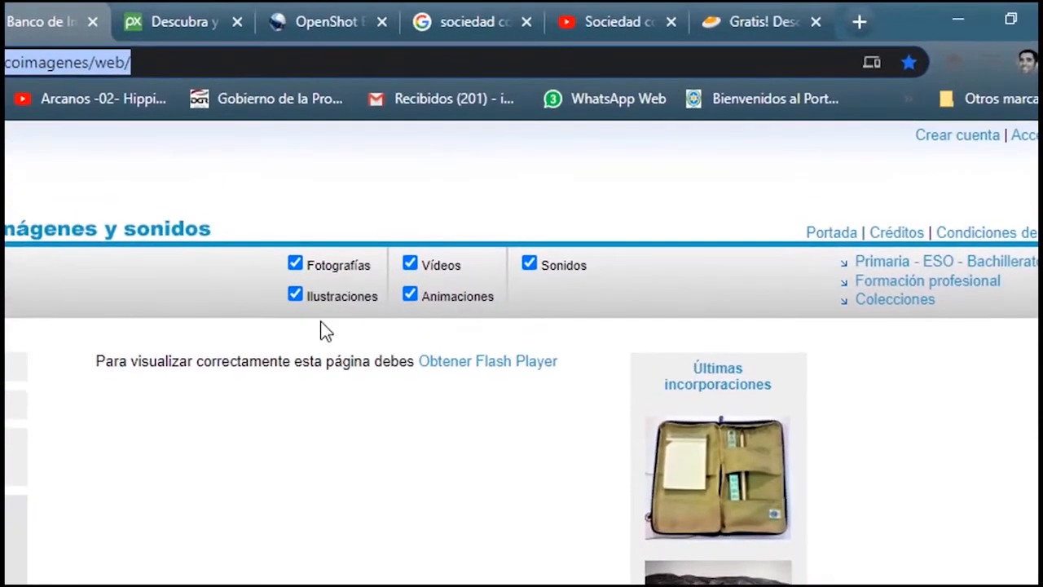
{"action": "left_click", "coordinate": [293, 267]}
{"action": "left_click", "coordinate": [300, 295]}
{"action": "left_click", "coordinate": [410, 295]}
{"action": "left_click", "coordinate": [411, 266]}
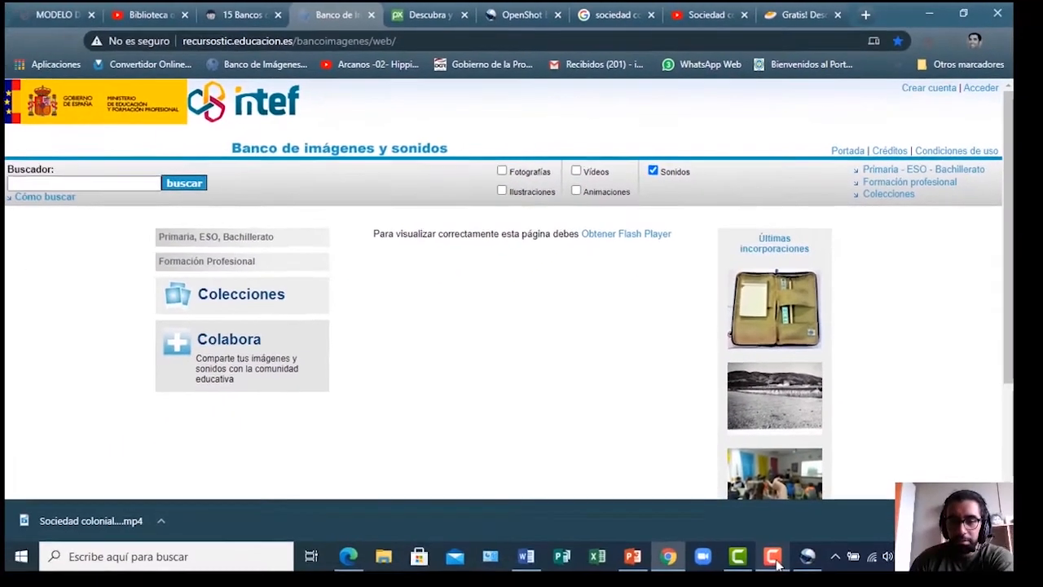
{"action": "mouse_move", "coordinate": [775, 561]}
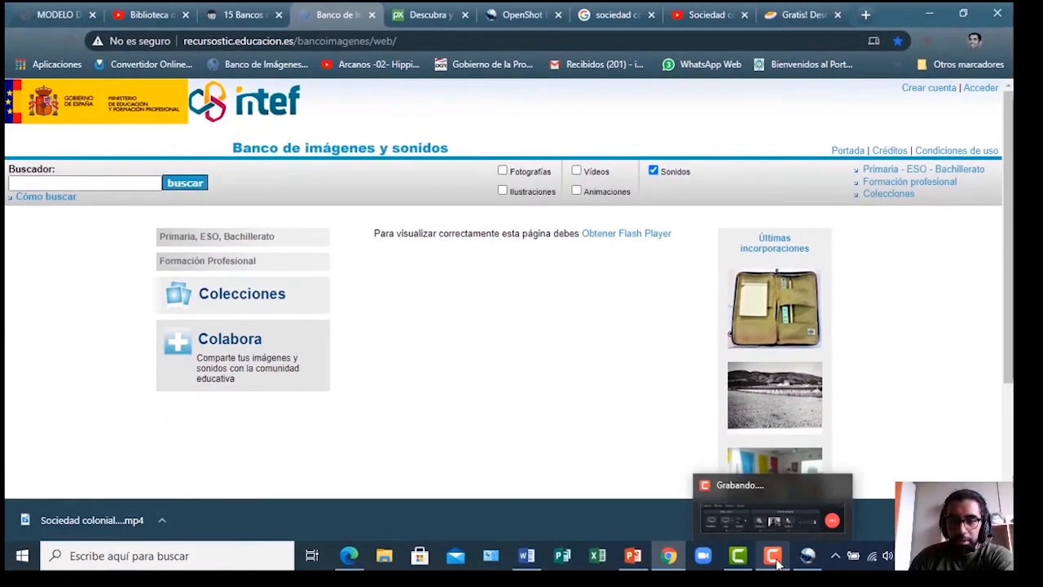
{"action": "left_click", "coordinate": [776, 563]}
{"action": "left_click", "coordinate": [948, 489]}
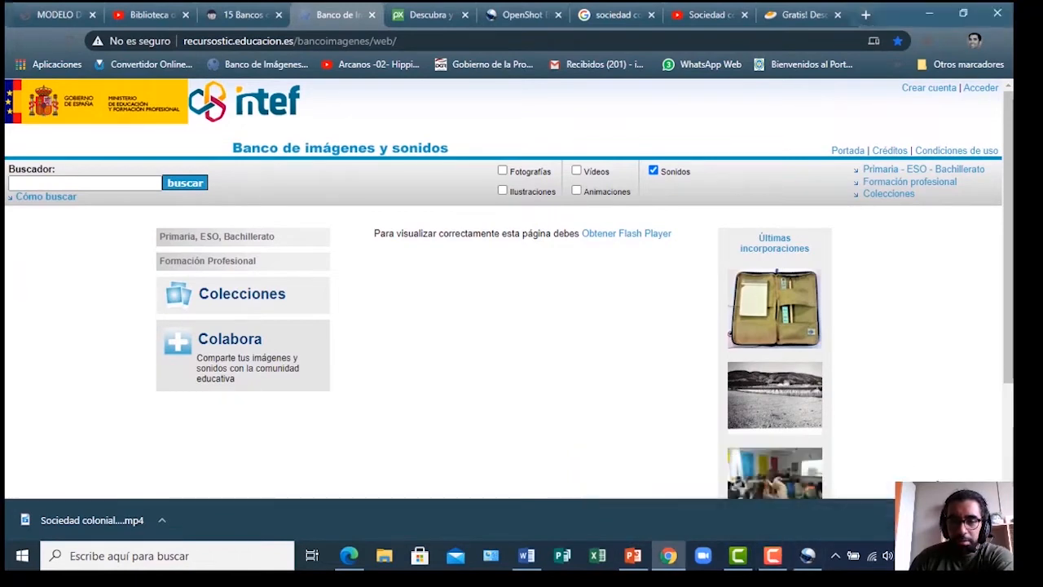
Search the Buscador for 'aplausos' to list the 21 matching sounds
{"action": "left_click", "coordinate": [49, 182]}
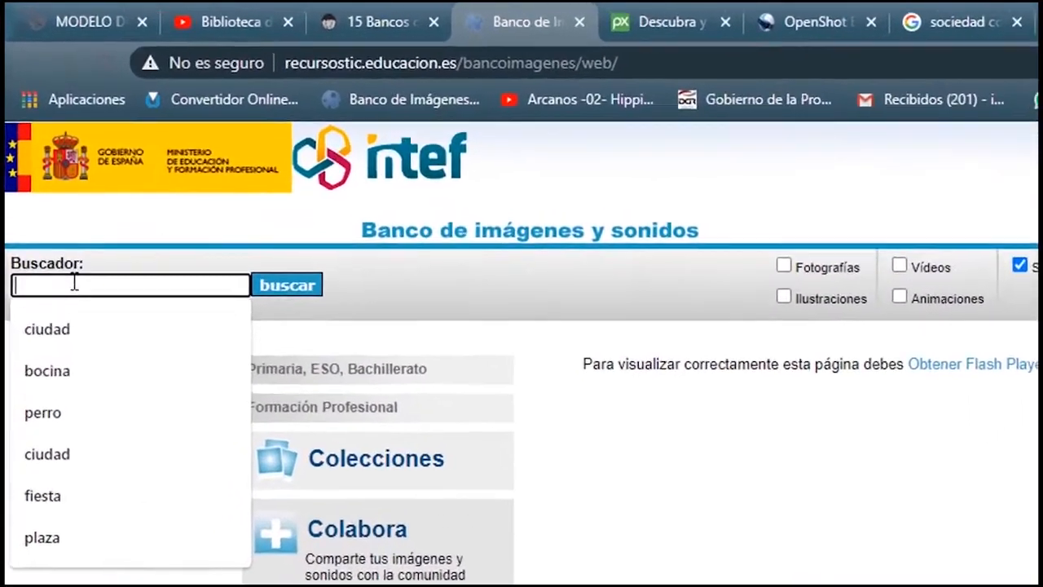
{"action": "type", "text": "aplausos"}
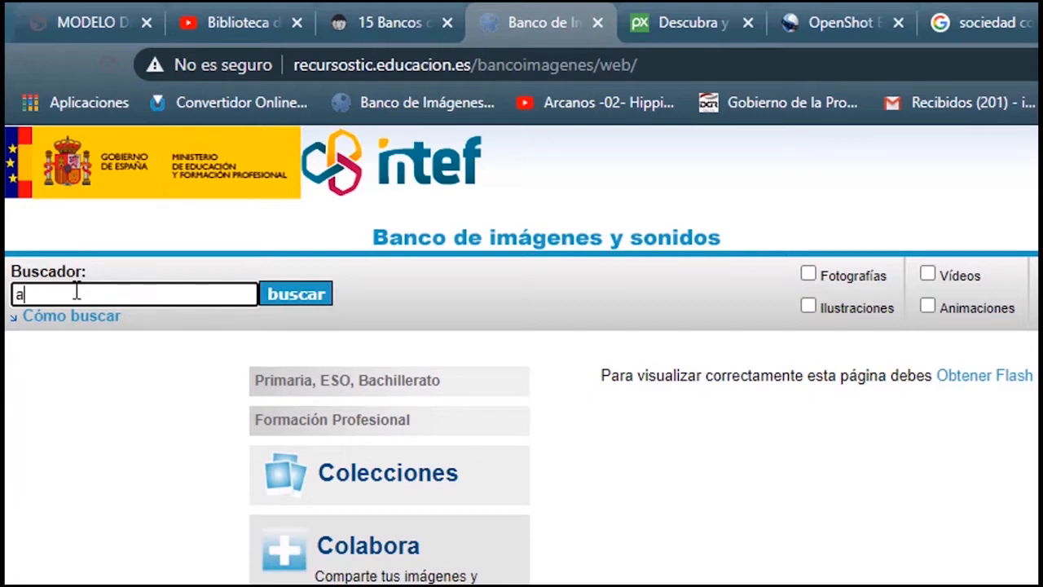
{"action": "key", "text": "Return"}
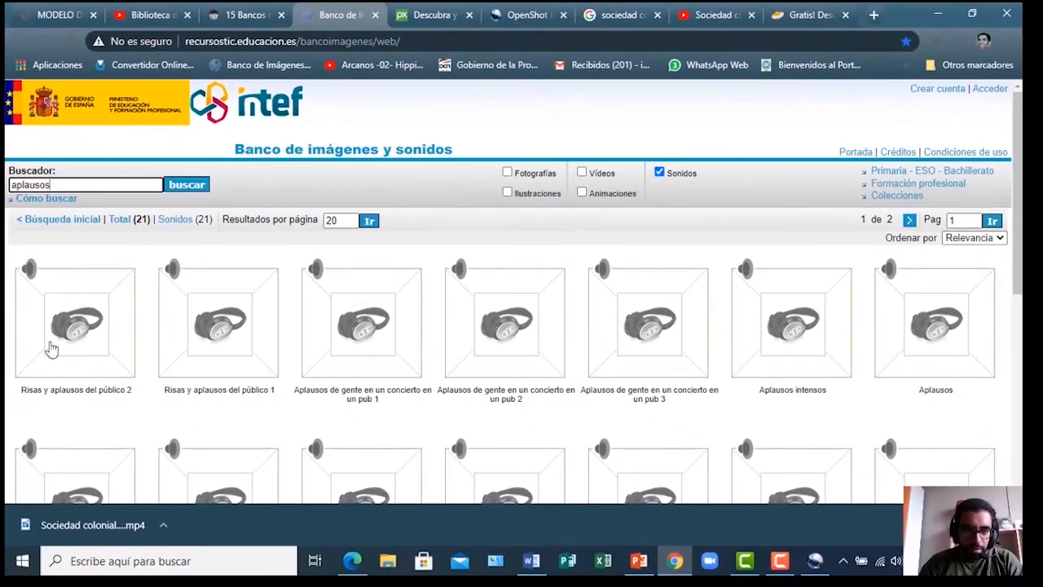
Open the Aplausos sound's detail page from the search results
{"action": "scroll", "coordinate": [860, 302], "scroll_direction": "down", "scroll_amount": 3}
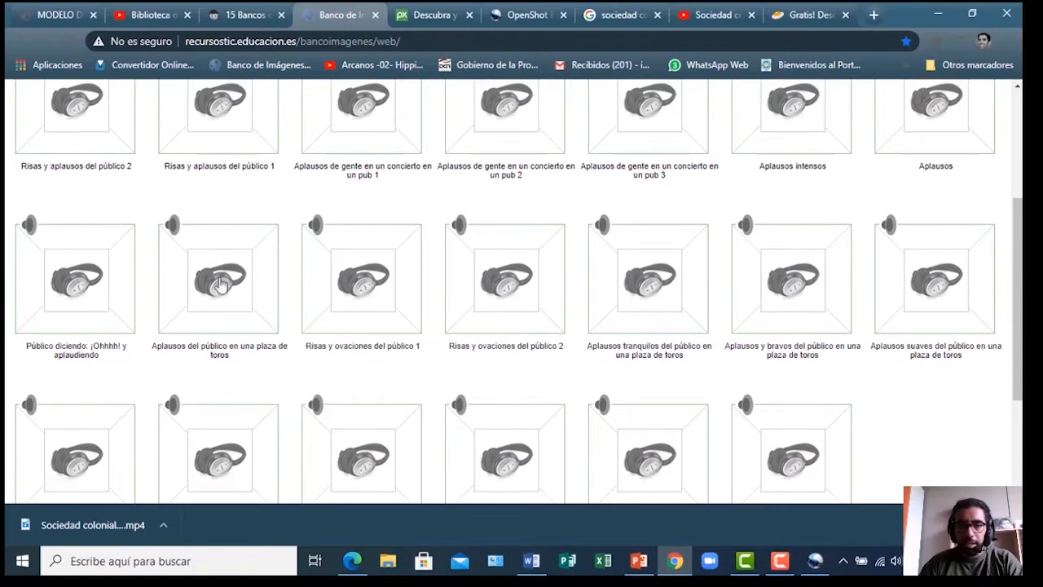
{"action": "scroll", "coordinate": [797, 387], "scroll_direction": "up", "scroll_amount": 3}
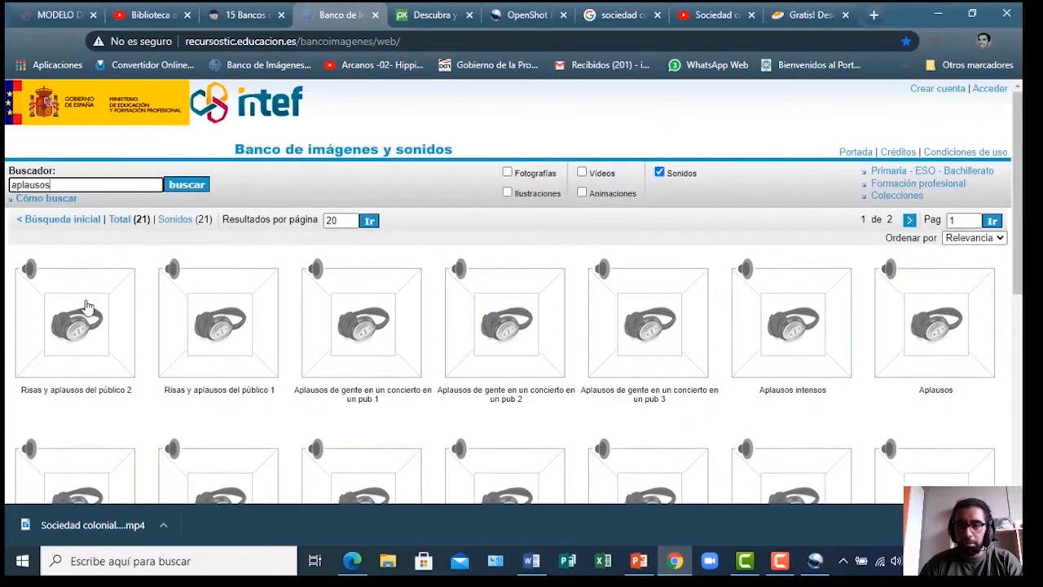
{"action": "left_click", "coordinate": [937, 338]}
Download the Aplausos MP3 version, accepting the Condiciones de uso
{"action": "scroll", "coordinate": [386, 279], "scroll_direction": "down", "scroll_amount": 2}
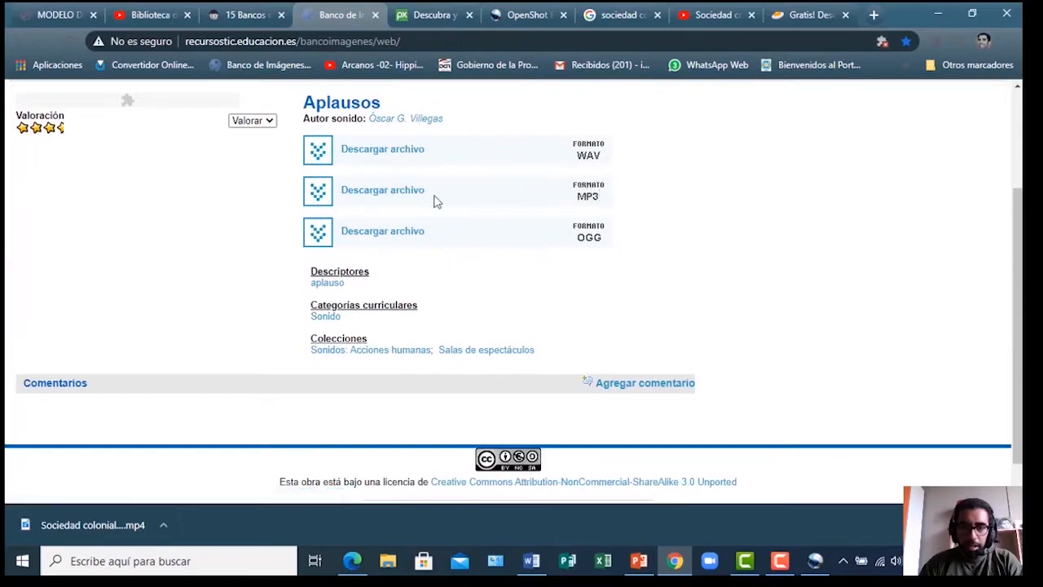
{"action": "left_click", "coordinate": [318, 194]}
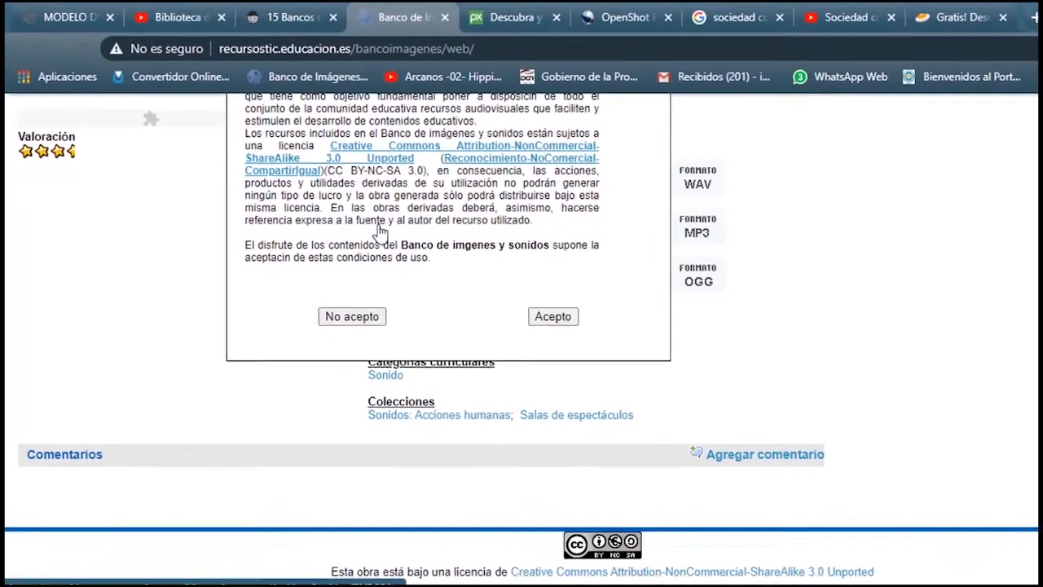
{"action": "scroll", "coordinate": [740, 295], "scroll_direction": "up", "scroll_amount": 2}
{"action": "scroll", "coordinate": [596, 449], "scroll_direction": "down", "scroll_amount": 1}
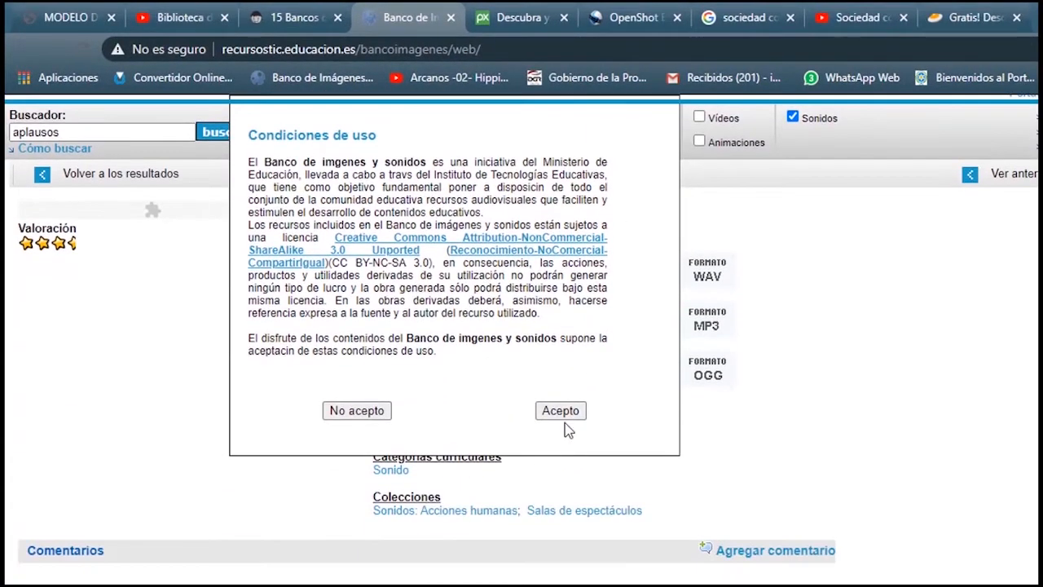
{"action": "left_click", "coordinate": [565, 412]}
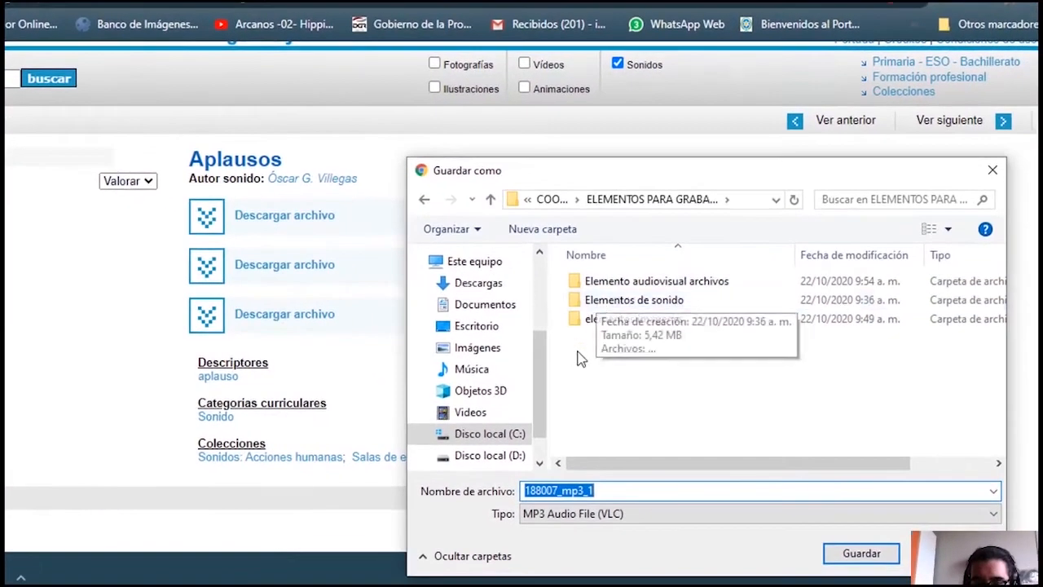
{"action": "left_click", "coordinate": [637, 380]}
Create and open a new folder named 'Elementos efectos de sonido' in the Save As dialog
{"action": "right_click", "coordinate": [636, 380]}
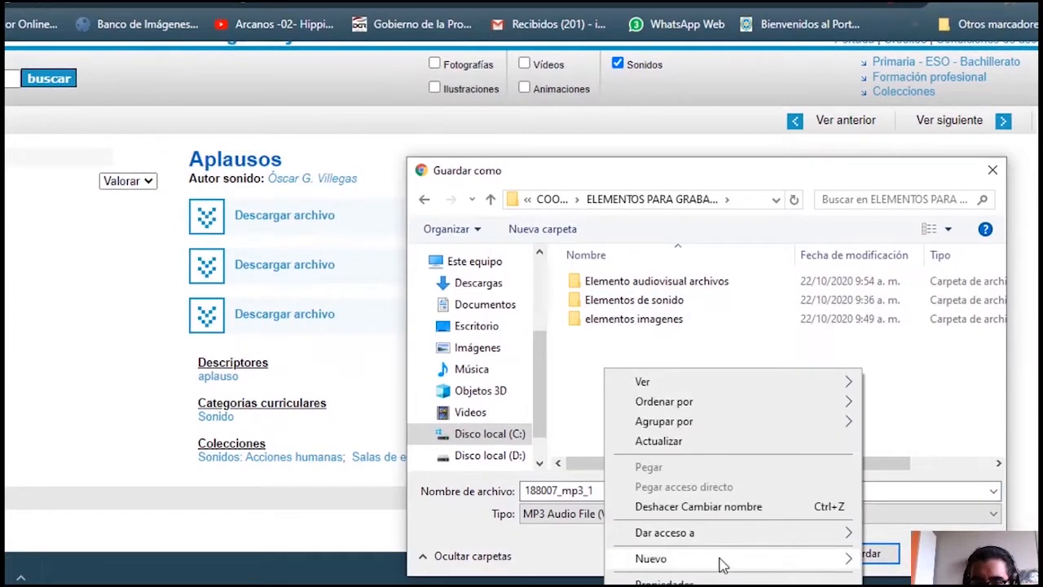
{"action": "mouse_move", "coordinate": [722, 564]}
{"action": "left_click", "coordinate": [370, 331]}
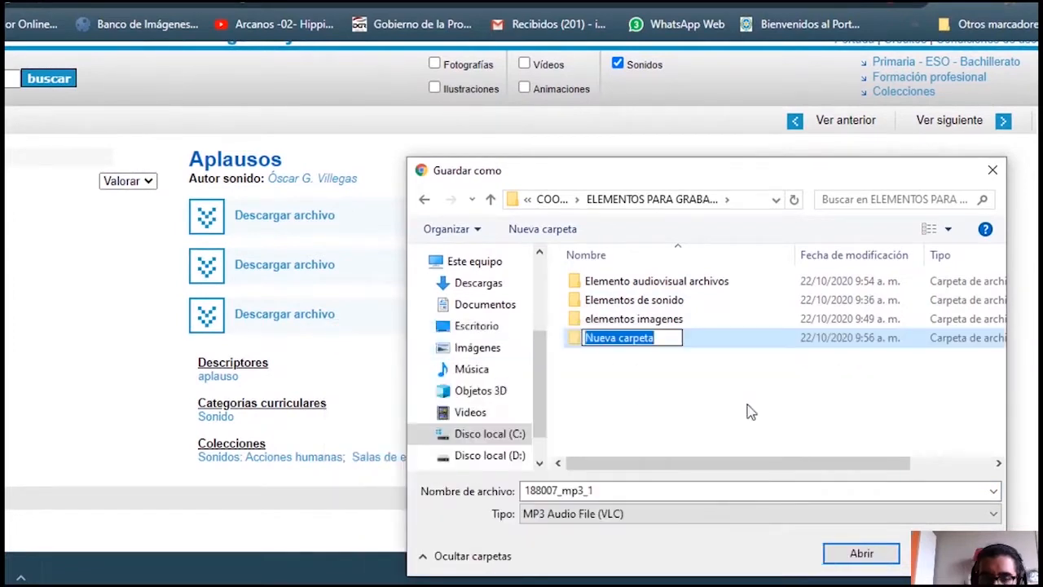
{"action": "type", "text": "Eleme"}
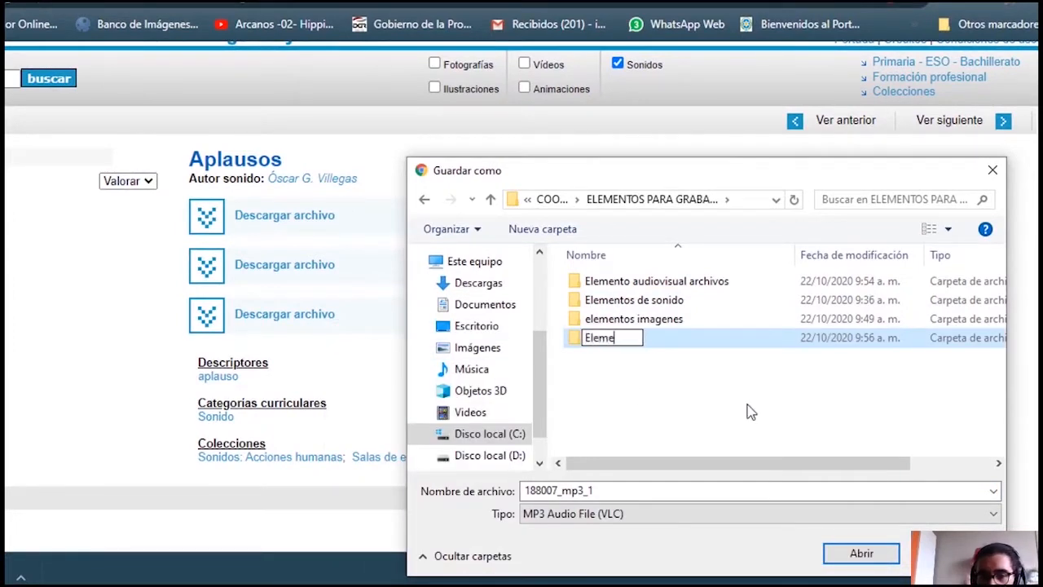
{"action": "type", "text": "ntos efectos de sonido"}
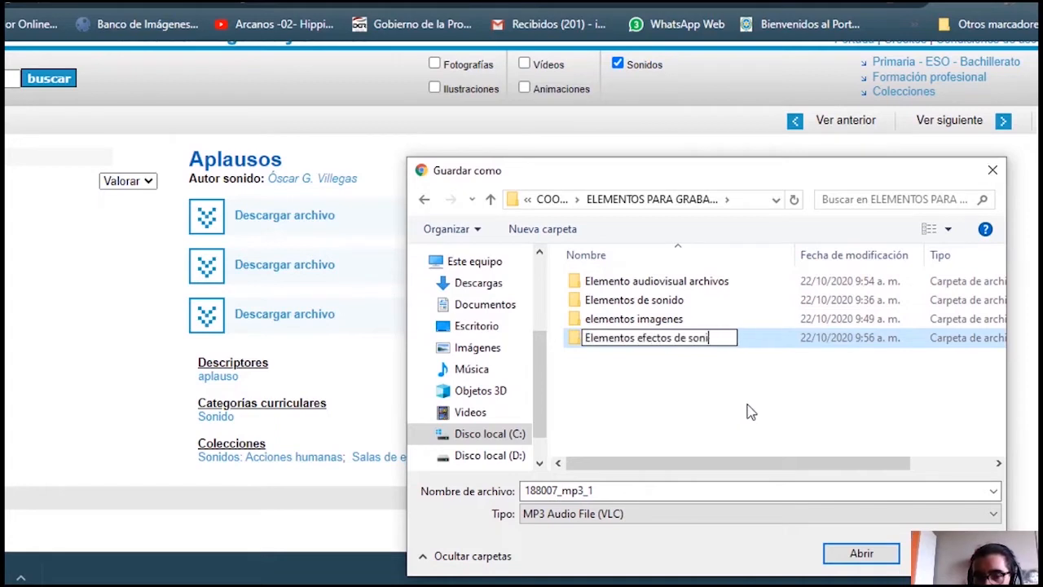
{"action": "left_click", "coordinate": [648, 364]}
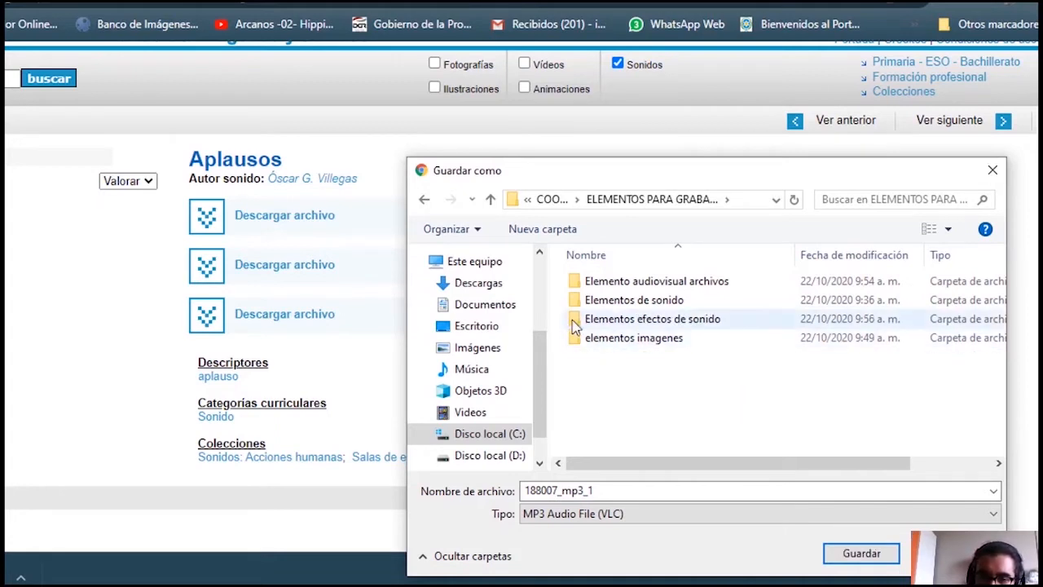
{"action": "double_click", "coordinate": [578, 321]}
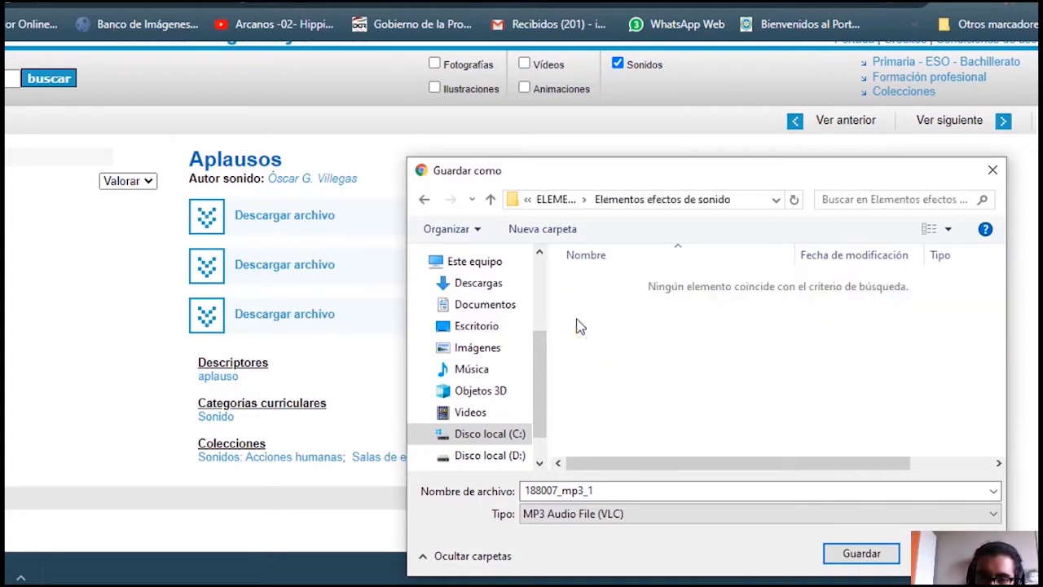
Save the Aplausos MP3 in that folder under the file name 'aplausos'
{"action": "double_click", "coordinate": [640, 492]}
{"action": "type", "text": "apal"}
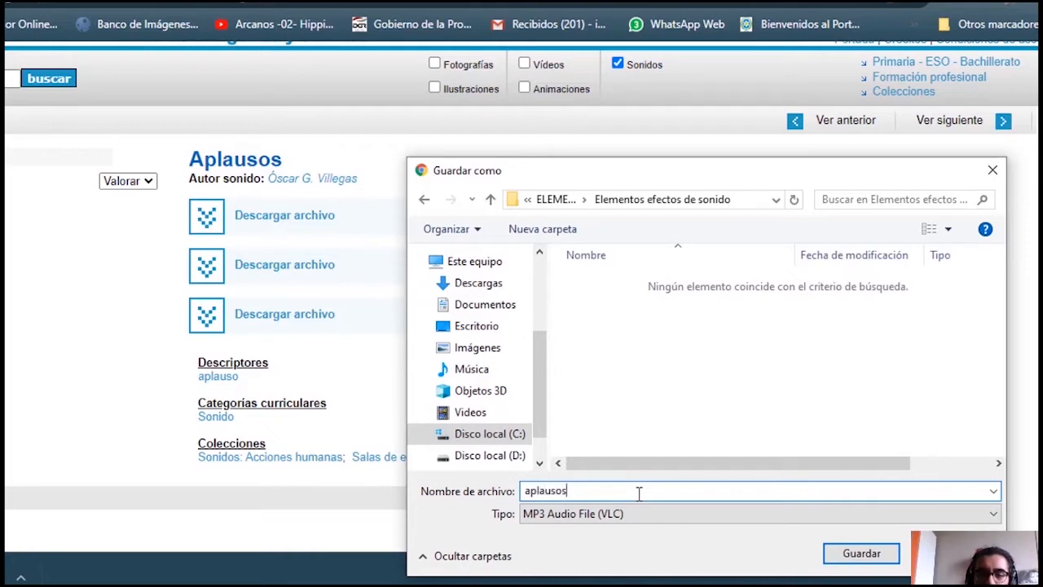
{"action": "left_click", "coordinate": [852, 559]}
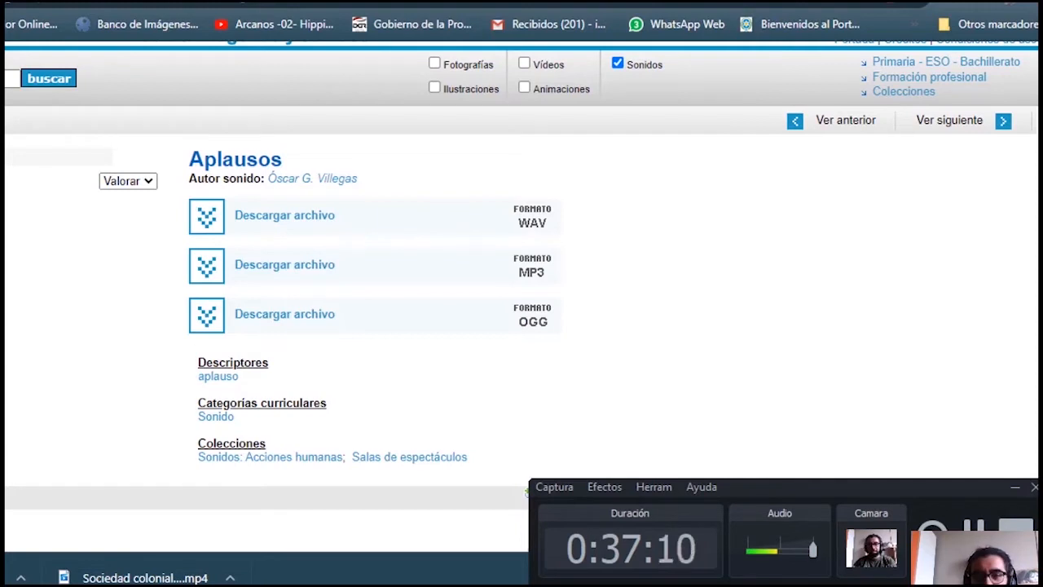
{"action": "key", "text": "F10"}
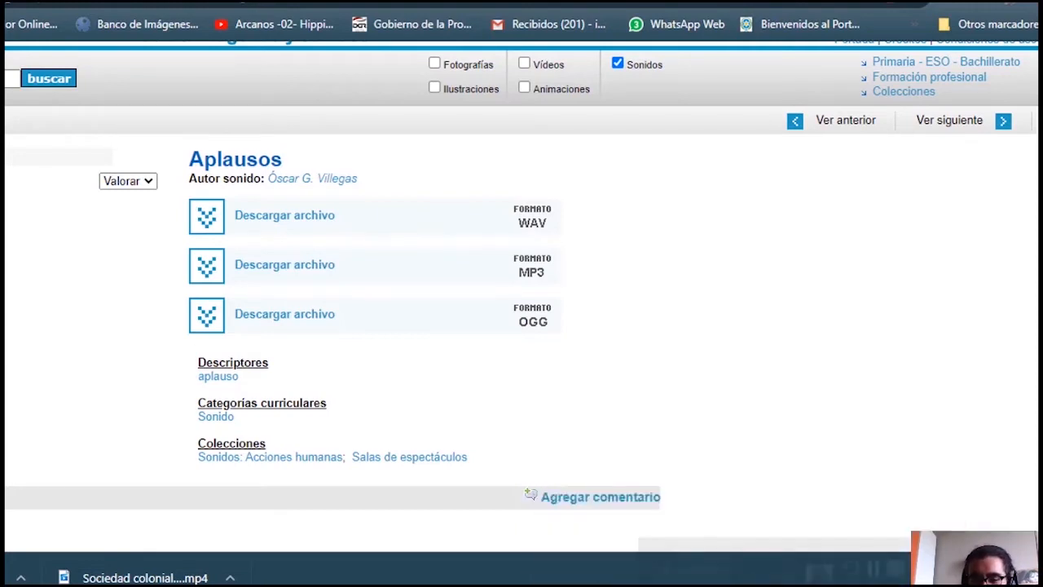
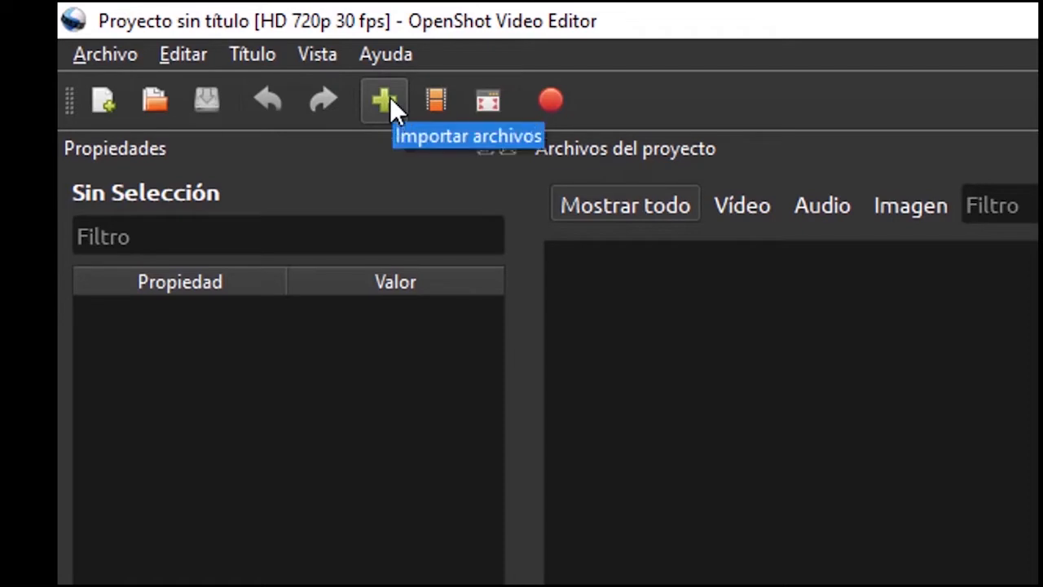
Import VIDEOCLASE.mp4 from C: > COORDINACION > ELEMENTOS PARA GRABAR LA CLASE into the project files
{"action": "left_click", "coordinate": [92, 54]}
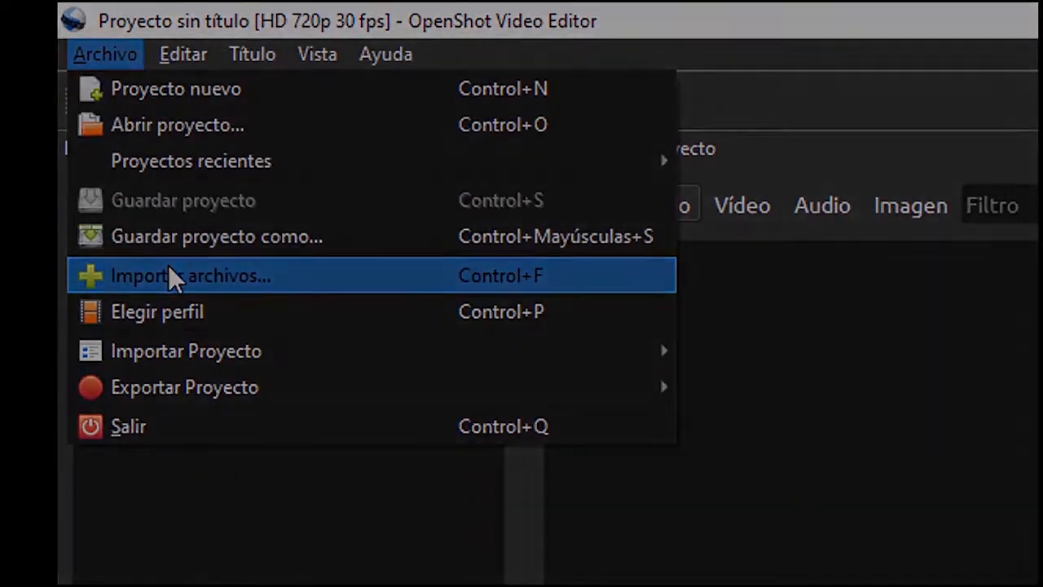
{"action": "left_click", "coordinate": [168, 264]}
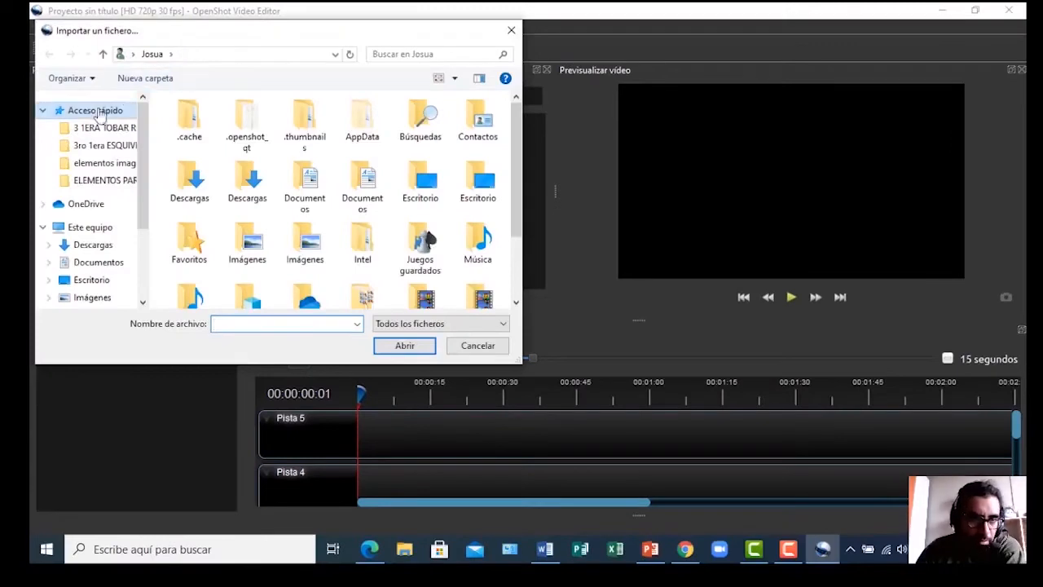
{"action": "scroll", "coordinate": [140, 157], "scroll_direction": "down", "scroll_amount": 2}
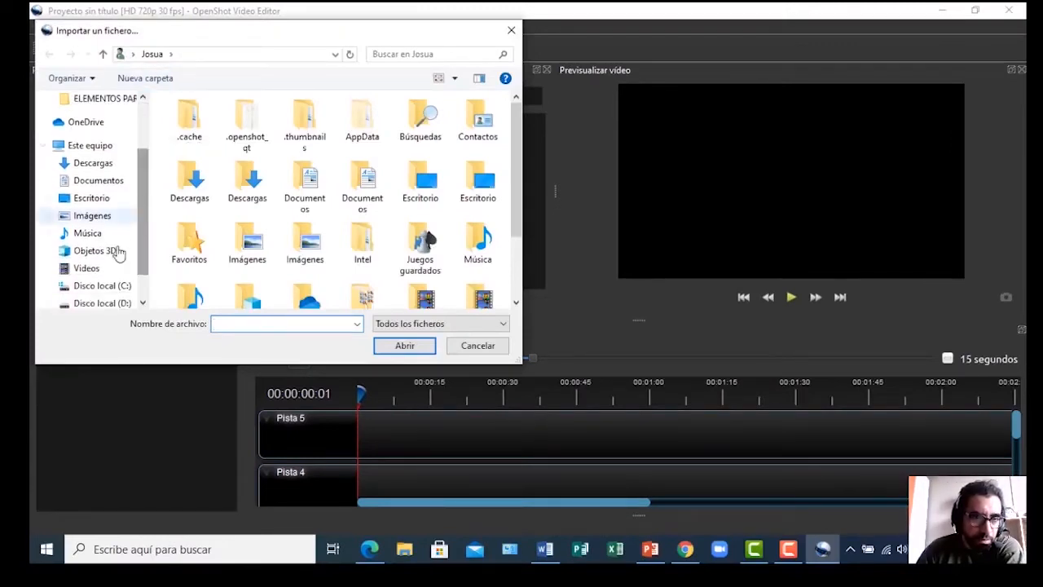
{"action": "left_click", "coordinate": [88, 288]}
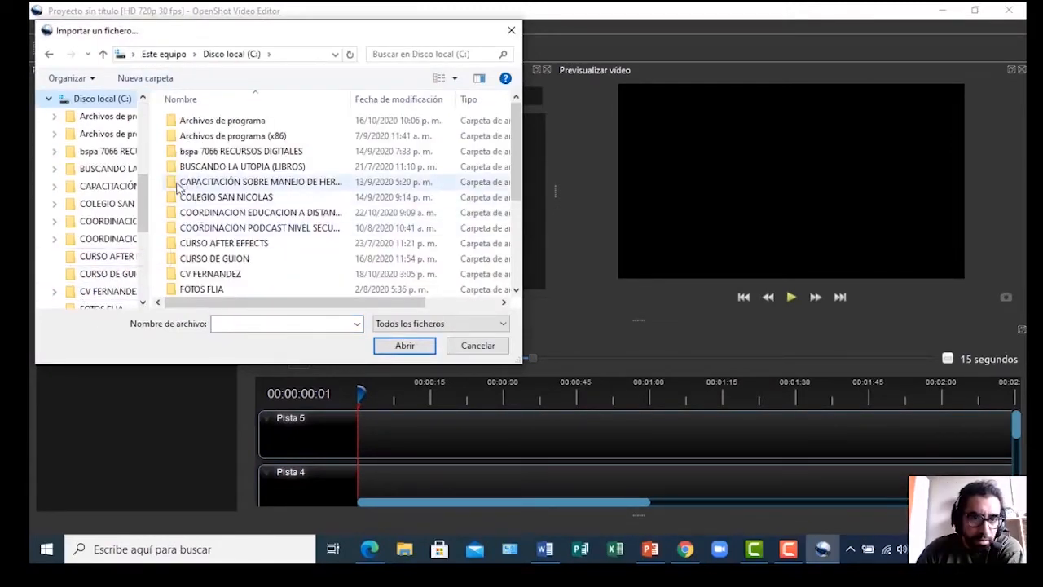
{"action": "double_click", "coordinate": [174, 213]}
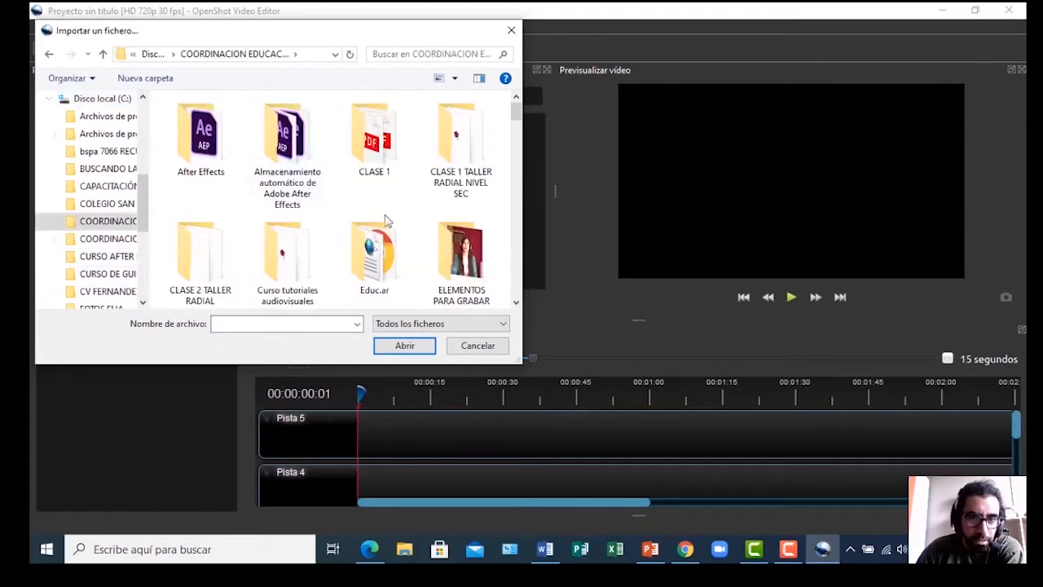
{"action": "scroll", "coordinate": [448, 258], "scroll_direction": "down", "scroll_amount": 1}
{"action": "double_click", "coordinate": [448, 257]}
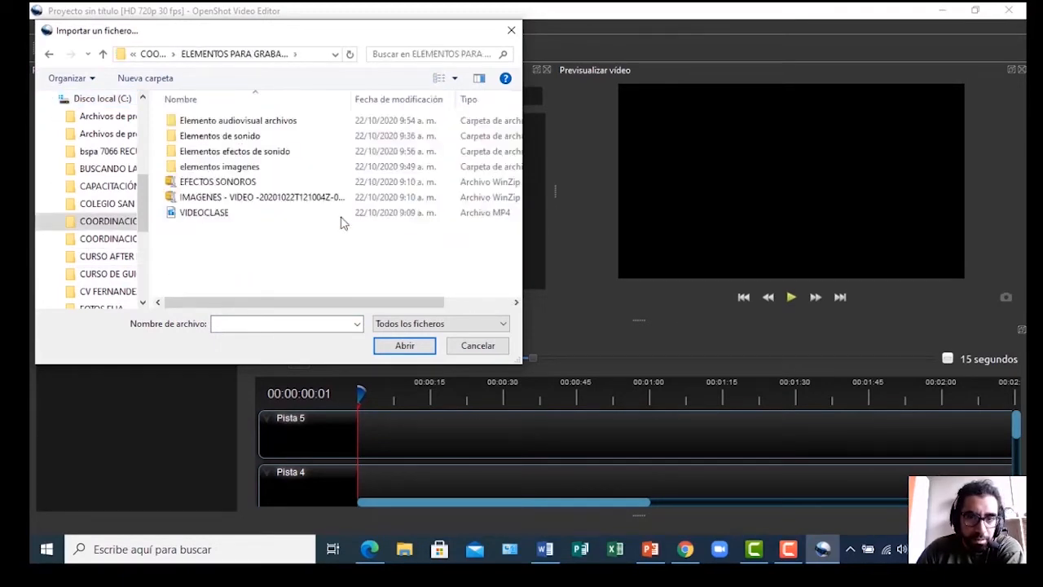
{"action": "left_click", "coordinate": [172, 217]}
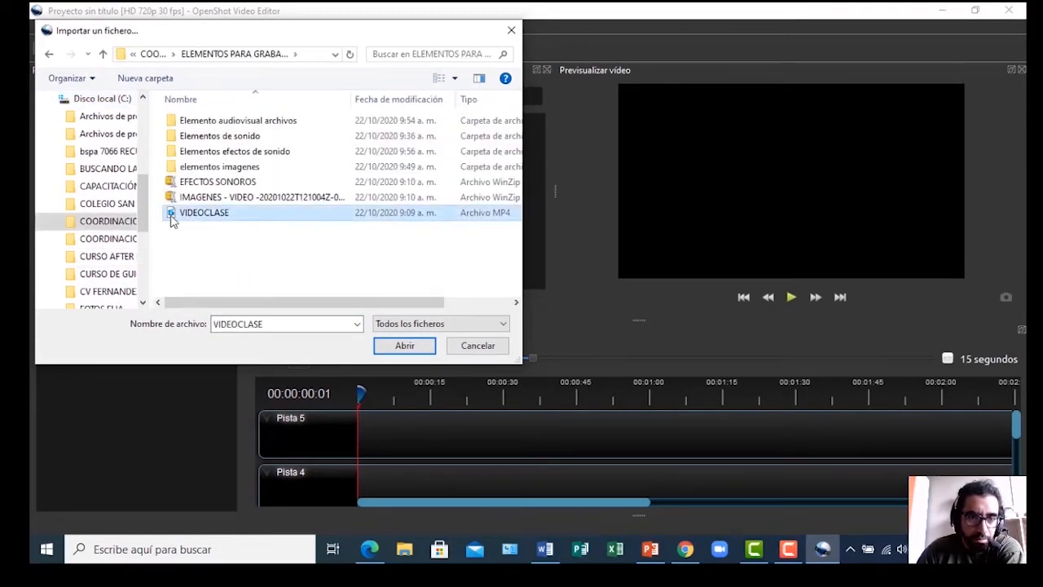
{"action": "left_click", "coordinate": [404, 346]}
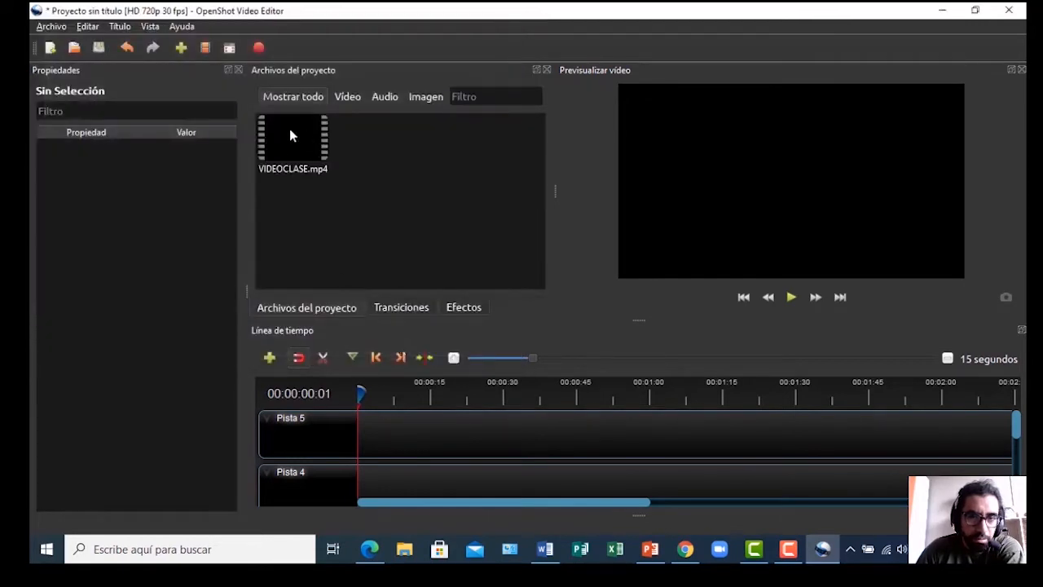
Import imagen 3.jpg from the elementos imagenes folder as a single image, not a sequence
{"action": "left_click", "coordinate": [50, 29]}
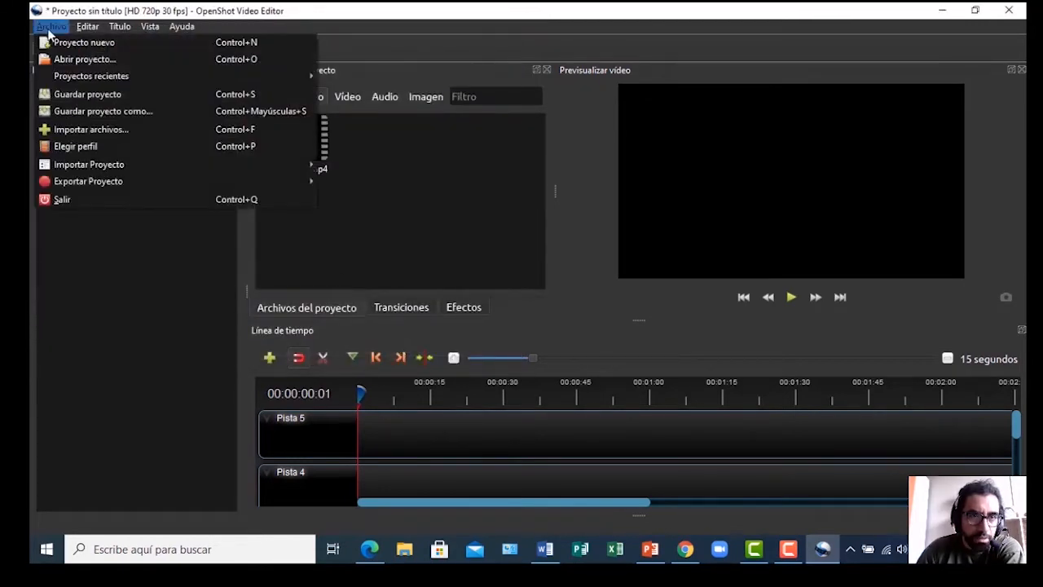
{"action": "left_click", "coordinate": [81, 130]}
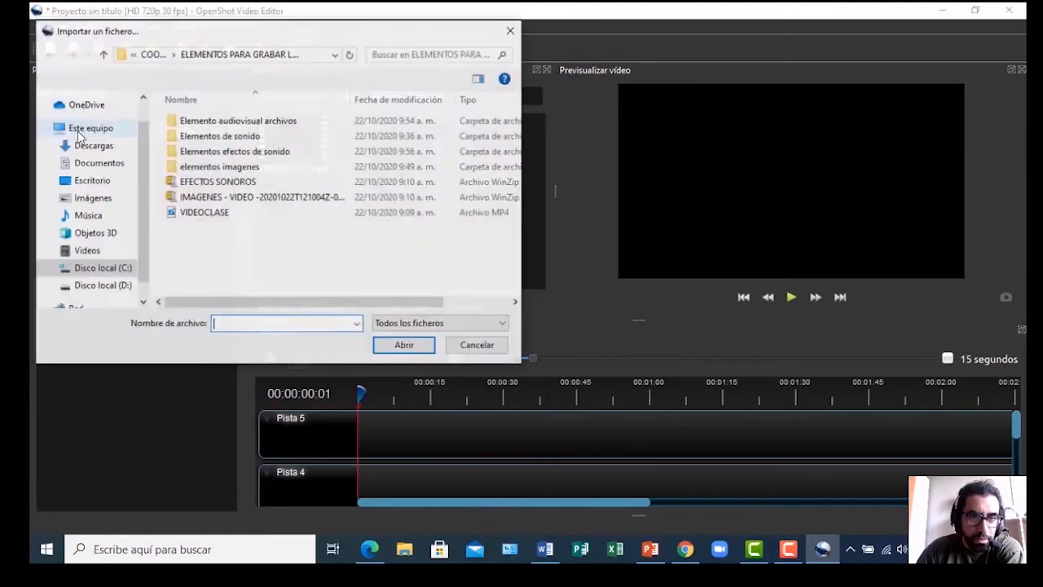
{"action": "double_click", "coordinate": [219, 166]}
{"action": "left_click", "coordinate": [172, 176]}
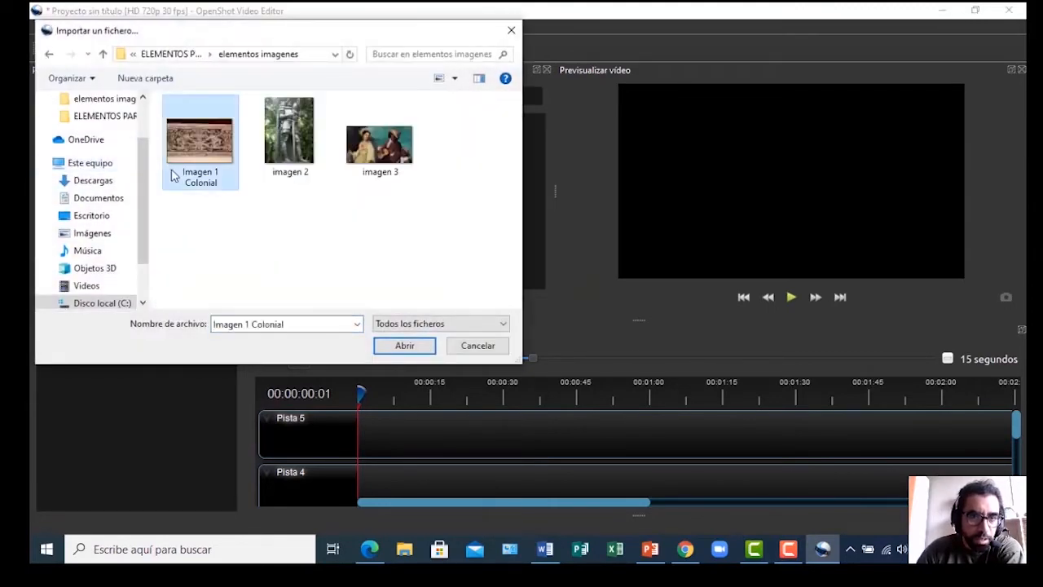
{"action": "left_click", "coordinate": [407, 346]}
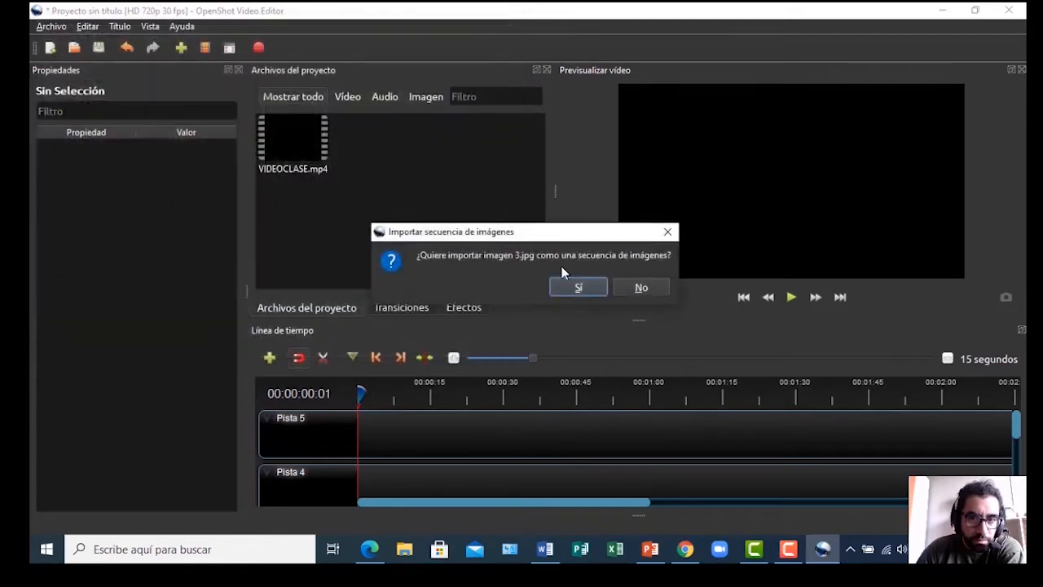
{"action": "left_click", "coordinate": [627, 286]}
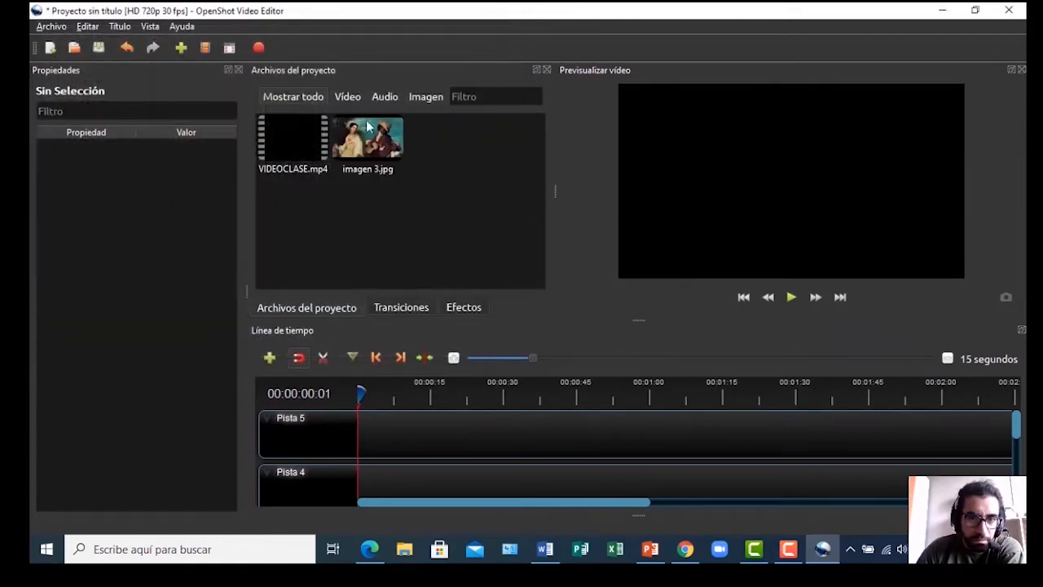
Import the music track No.7 Alone With My Thoughts from the Elementos de sonido folder
{"action": "left_click", "coordinate": [52, 29]}
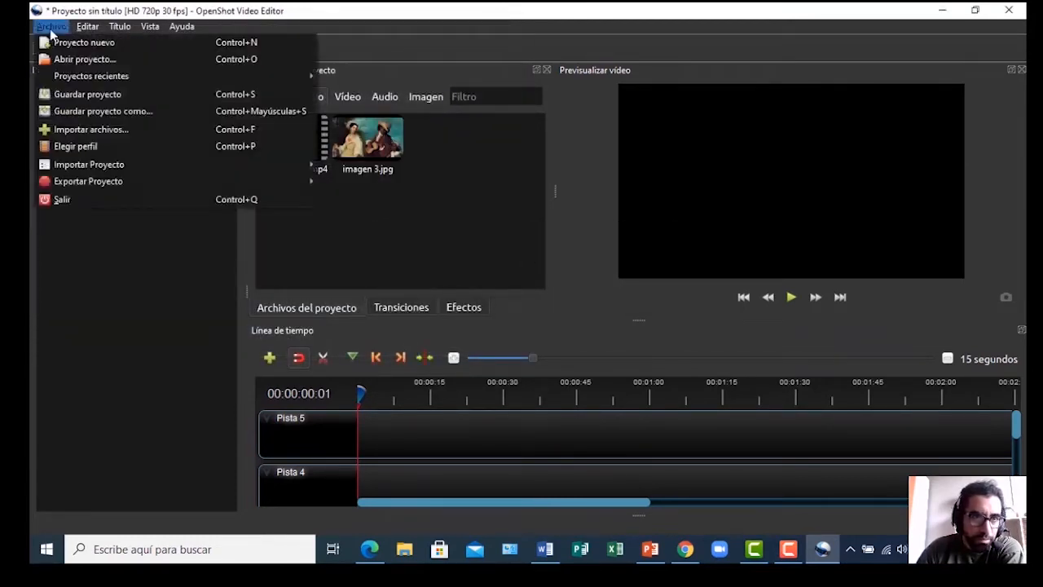
{"action": "left_click", "coordinate": [81, 133]}
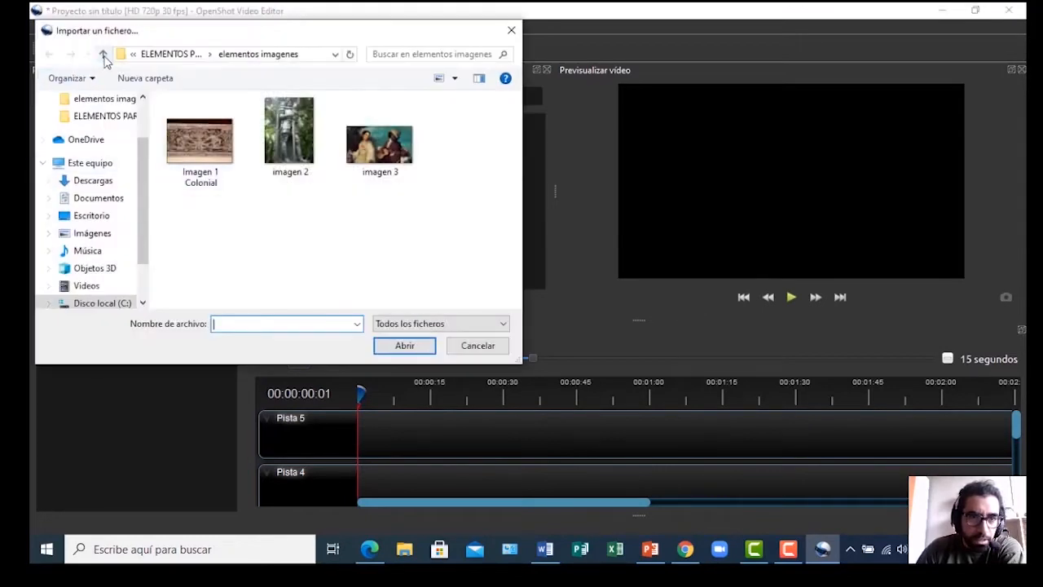
{"action": "left_click", "coordinate": [102, 53]}
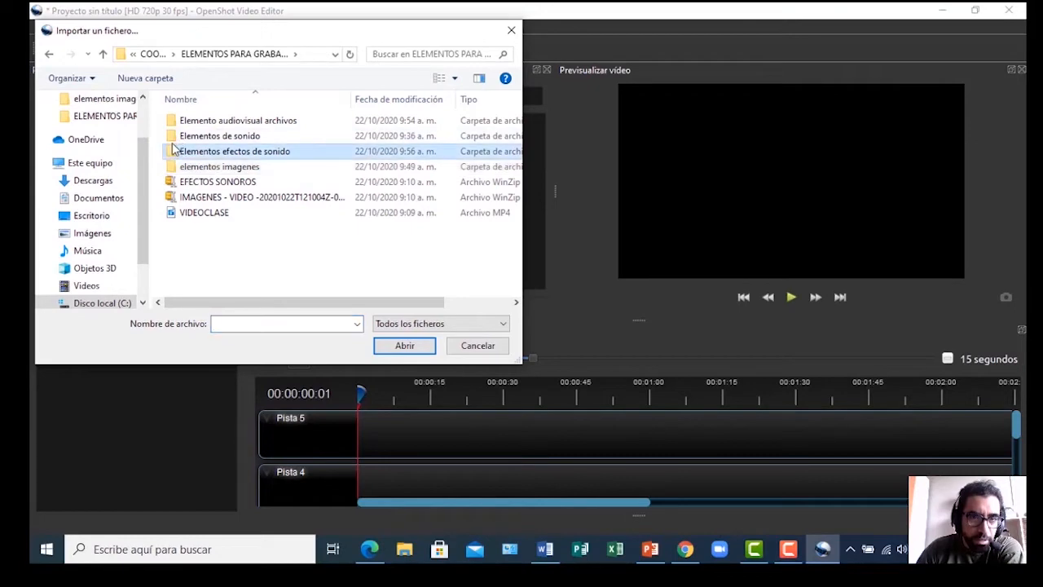
{"action": "double_click", "coordinate": [173, 136]}
{"action": "left_click", "coordinate": [180, 123]}
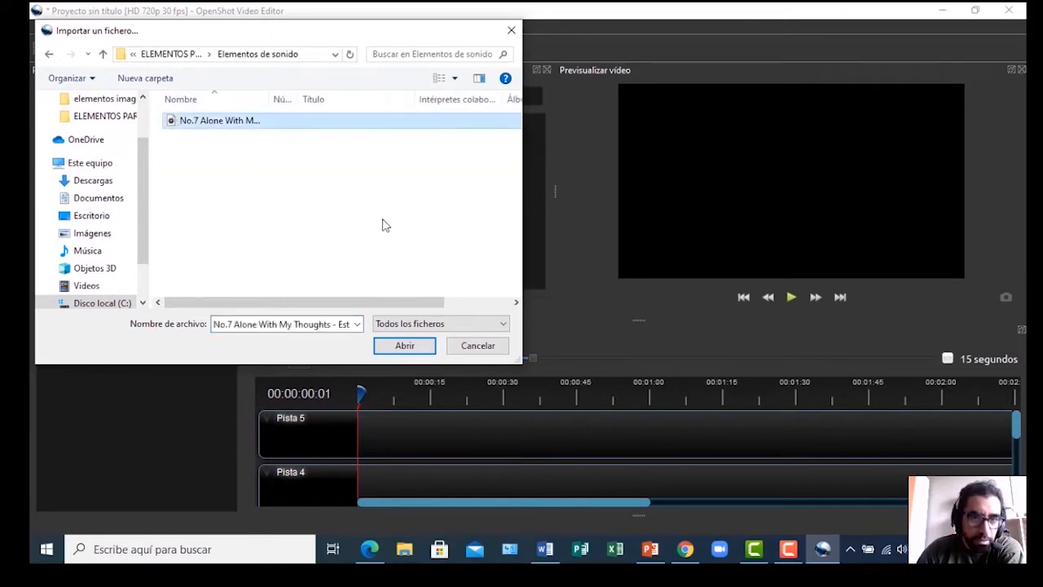
{"action": "left_click", "coordinate": [405, 346]}
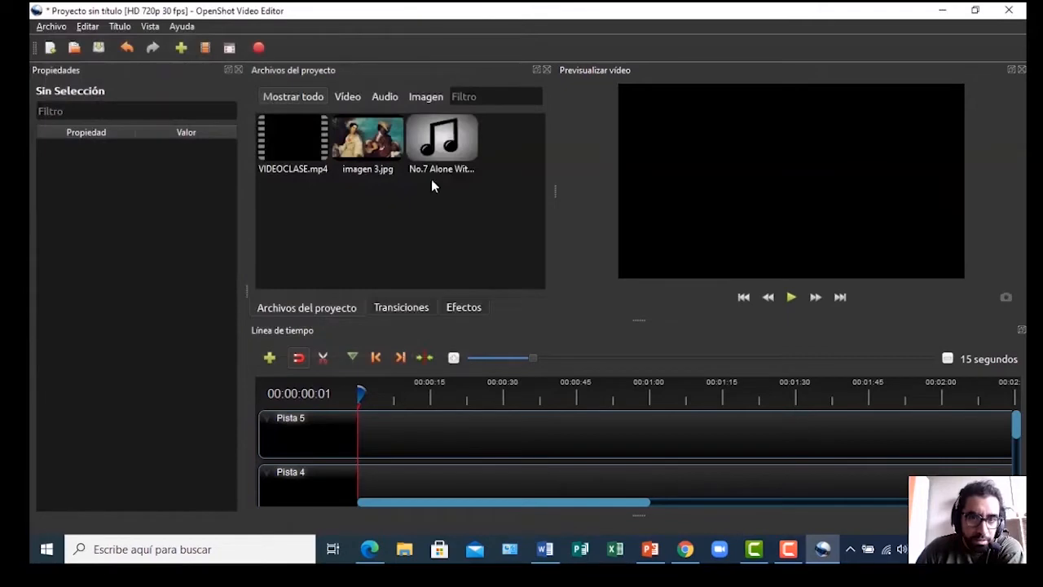
{"action": "left_click", "coordinate": [51, 26]}
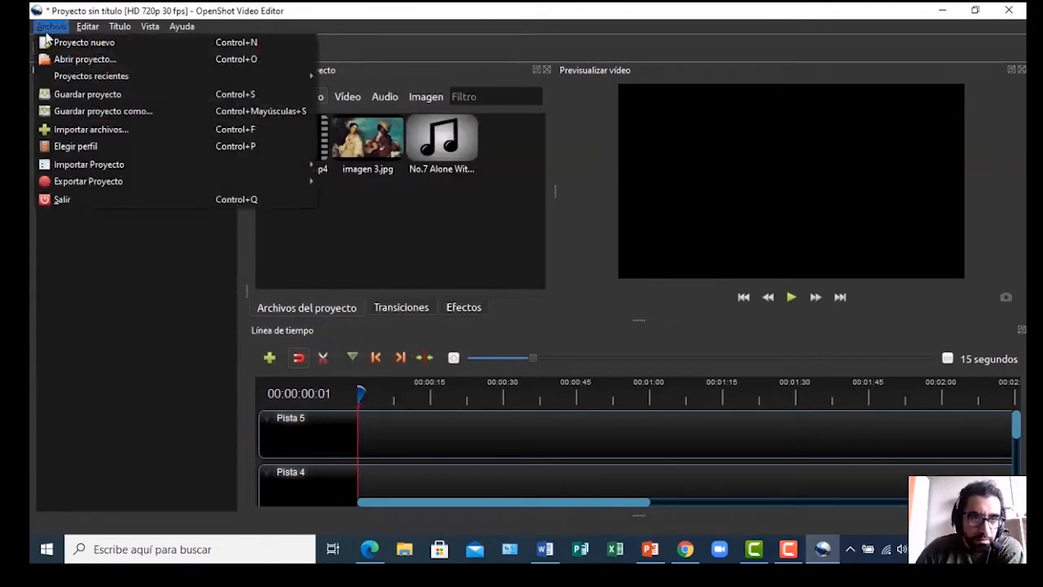
{"action": "left_click", "coordinate": [72, 132]}
Import the Sociedad colonial documental video from the Elemento audiovisual archivos folder
{"action": "left_click", "coordinate": [103, 54]}
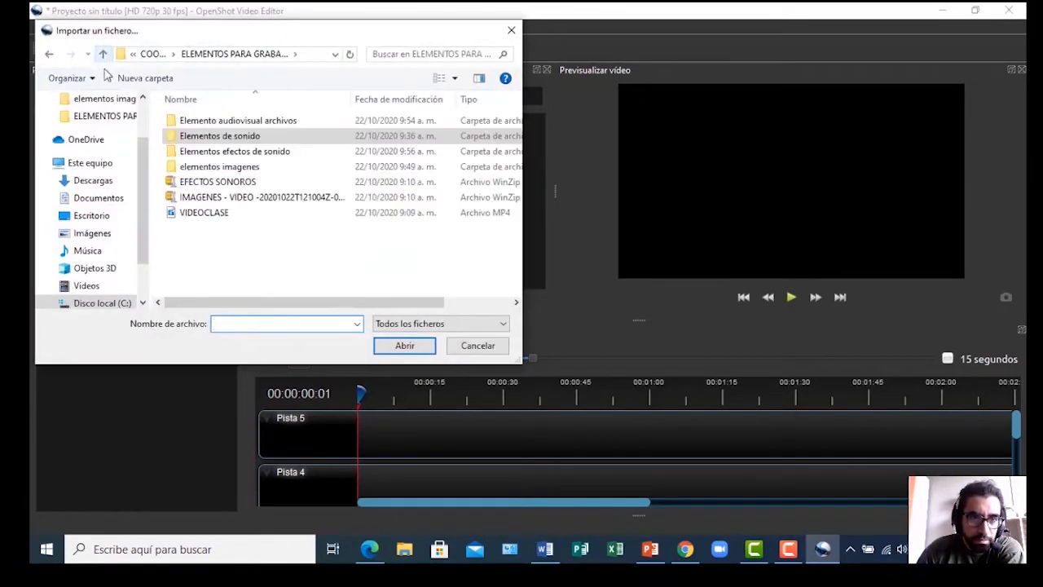
{"action": "double_click", "coordinate": [181, 124]}
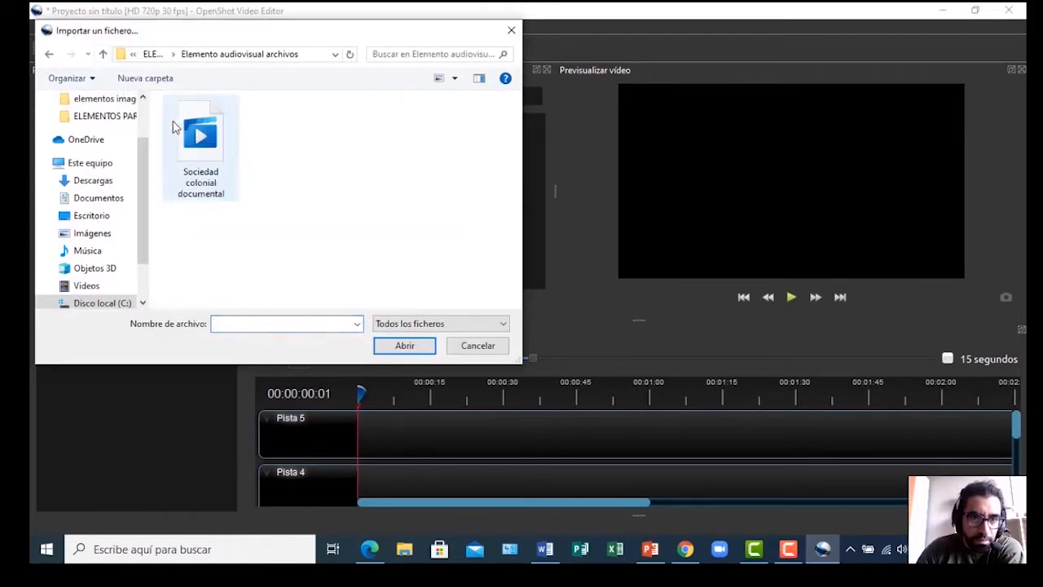
{"action": "left_click", "coordinate": [183, 152]}
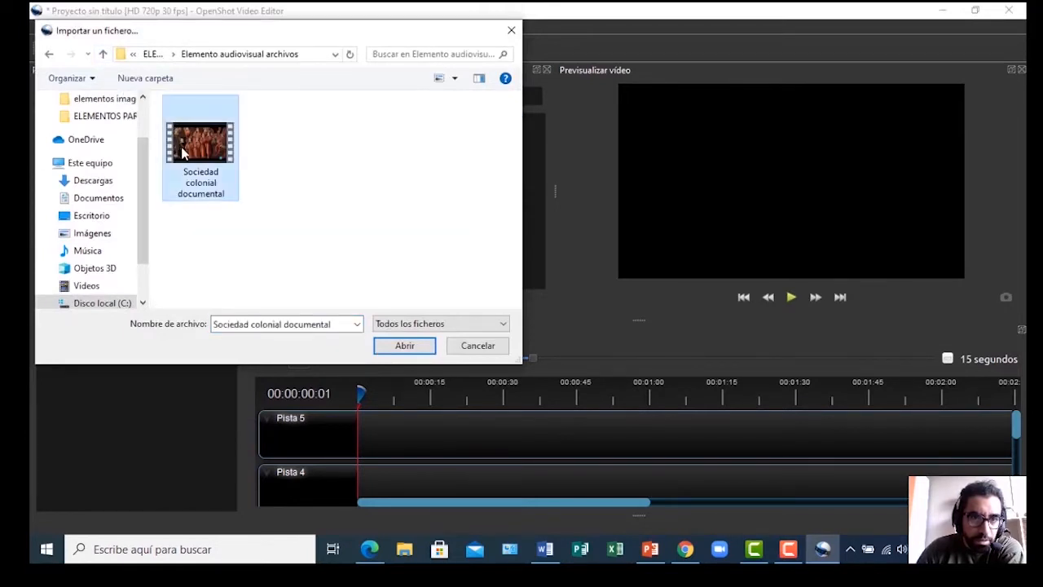
{"action": "left_click", "coordinate": [405, 346]}
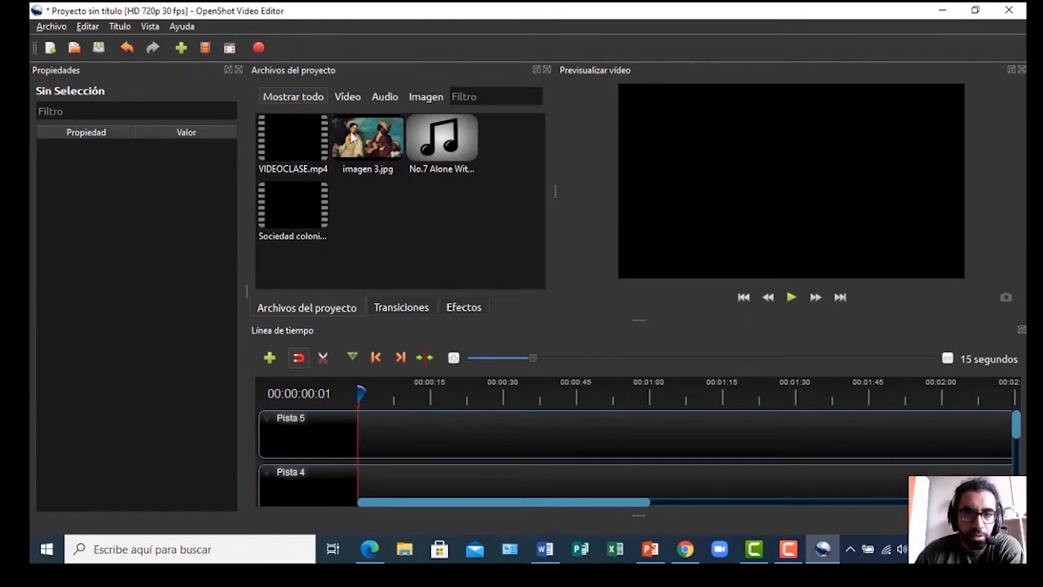
Filter the project files by Vídeo, Audio and Imagen, then show all files again
{"action": "left_click", "coordinate": [345, 98]}
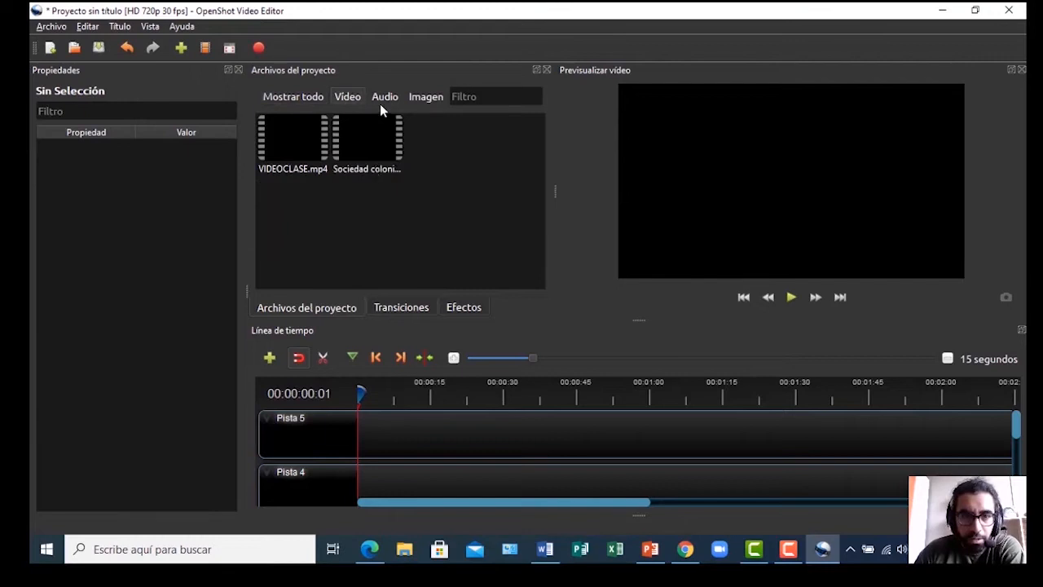
{"action": "left_click", "coordinate": [383, 98]}
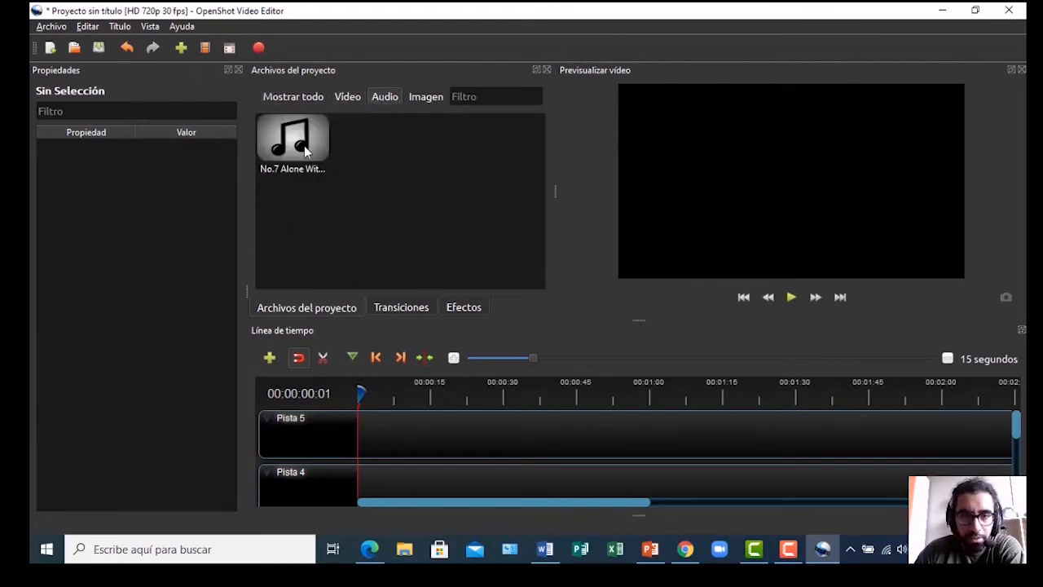
{"action": "left_click", "coordinate": [426, 97]}
{"action": "left_click", "coordinate": [291, 98]}
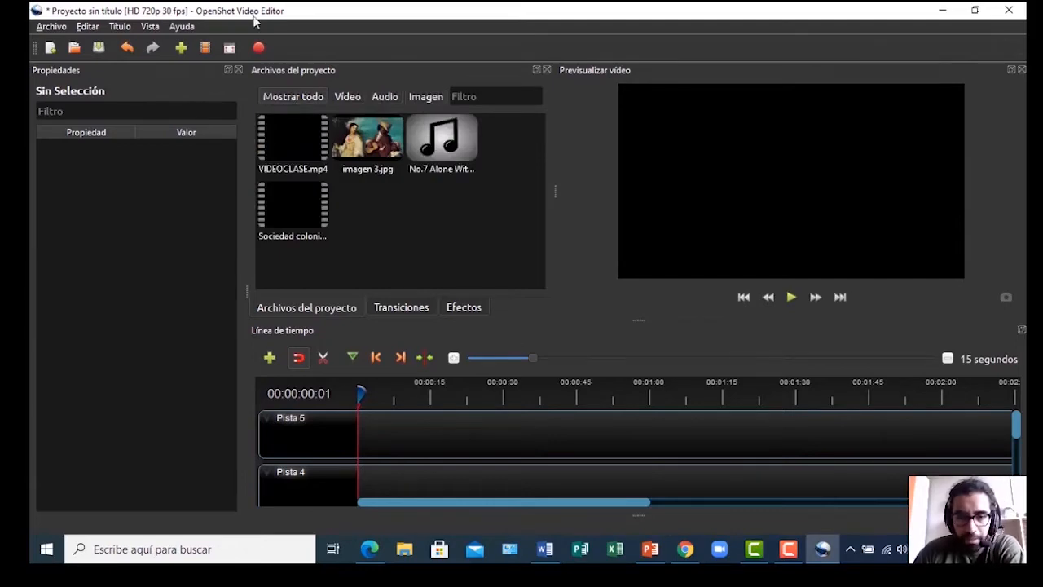
{"action": "left_click", "coordinate": [46, 27]}
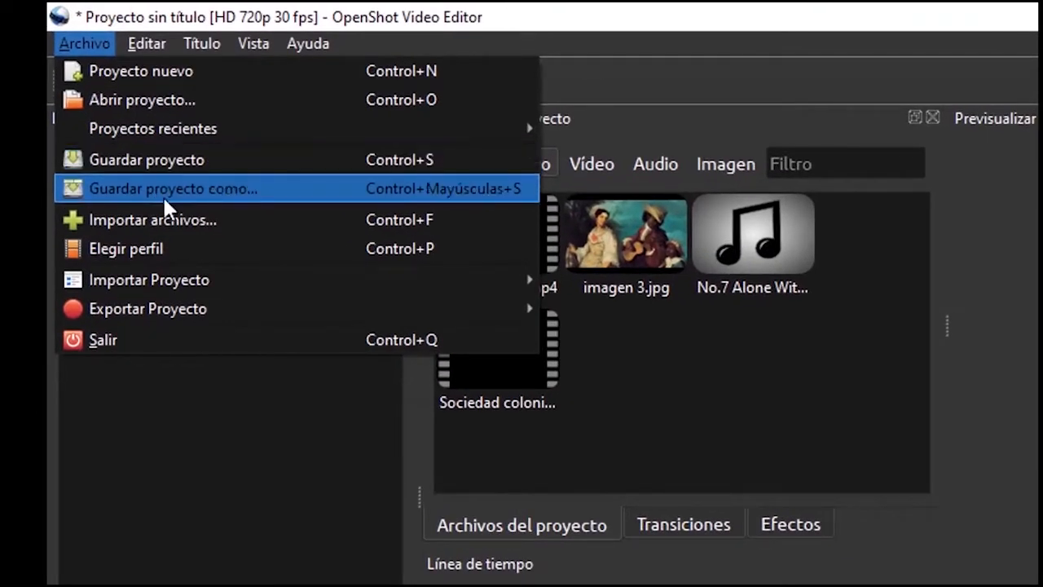
Save the project as 'Videoclase Ciencias Sociales' in C: > COORDINACION EDUCACION A DISTANCIA SALTA > ELEMENTOS PARA GRABAR LA CLASE
{"action": "left_click", "coordinate": [160, 189]}
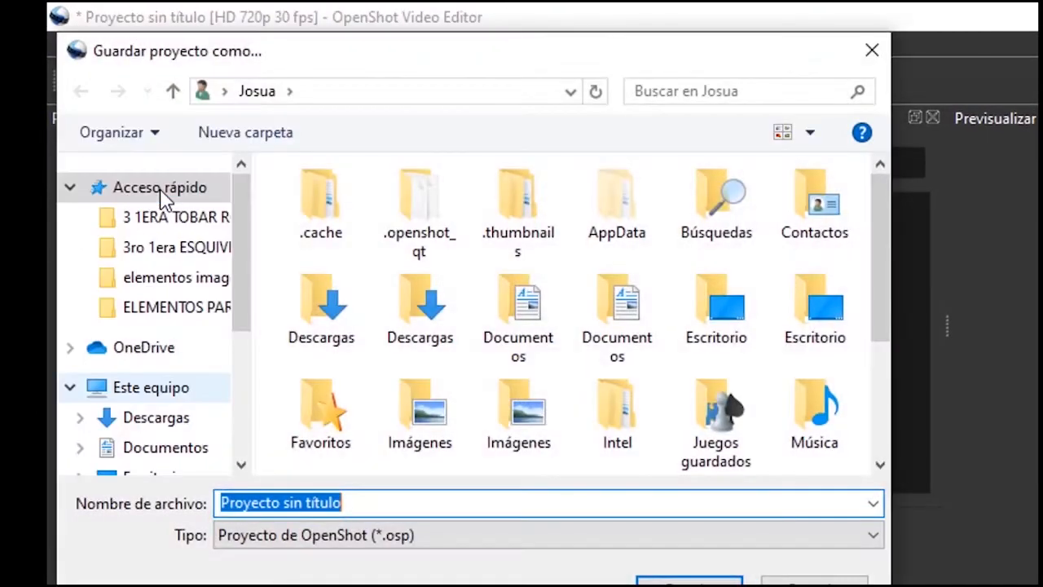
{"action": "left_click_drag", "start_coordinate": [236, 225], "coordinate": [259, 333]}
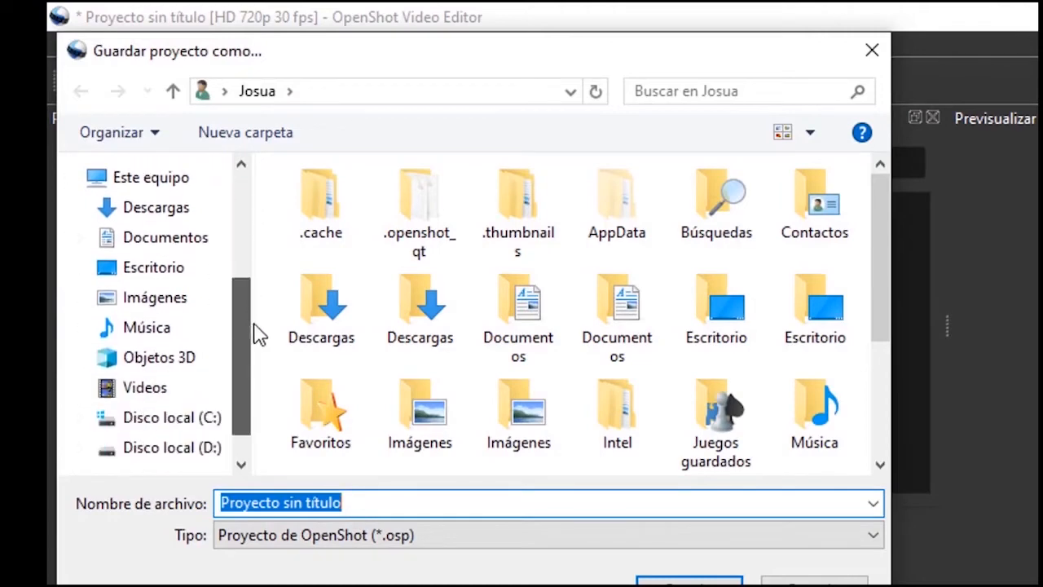
{"action": "left_click", "coordinate": [169, 421]}
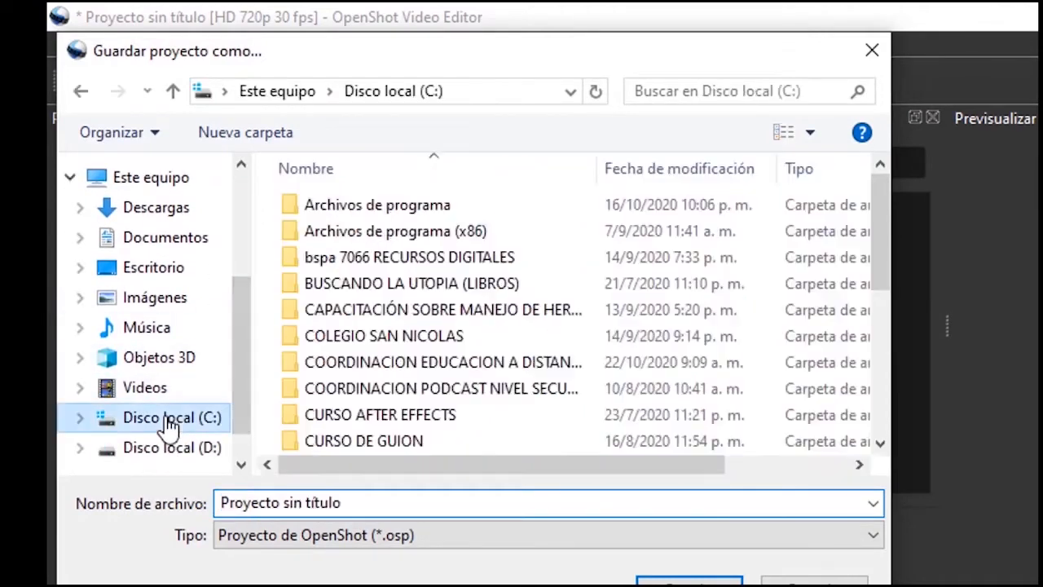
{"action": "double_click", "coordinate": [292, 368]}
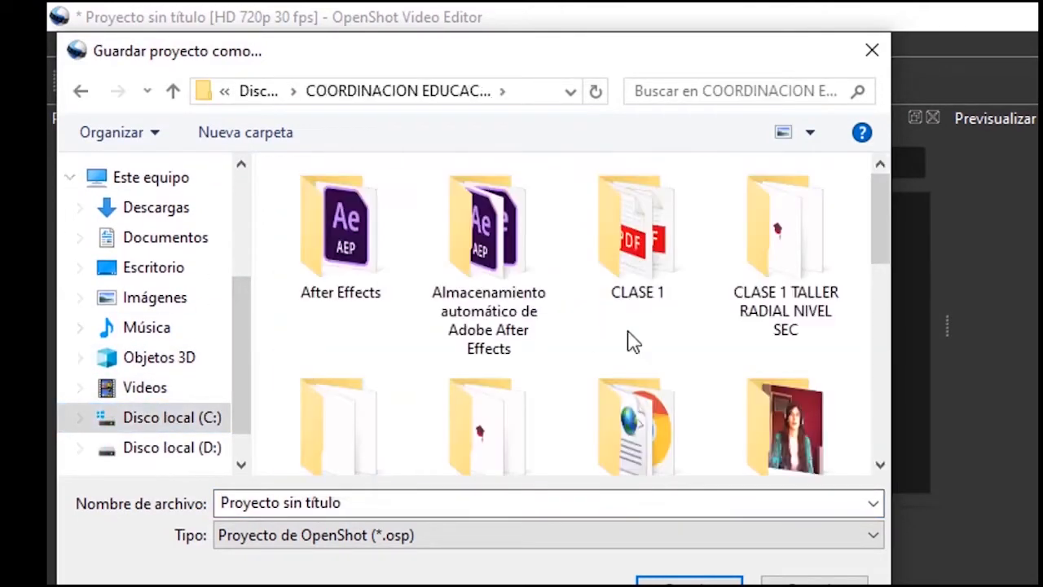
{"action": "double_click", "coordinate": [786, 371]}
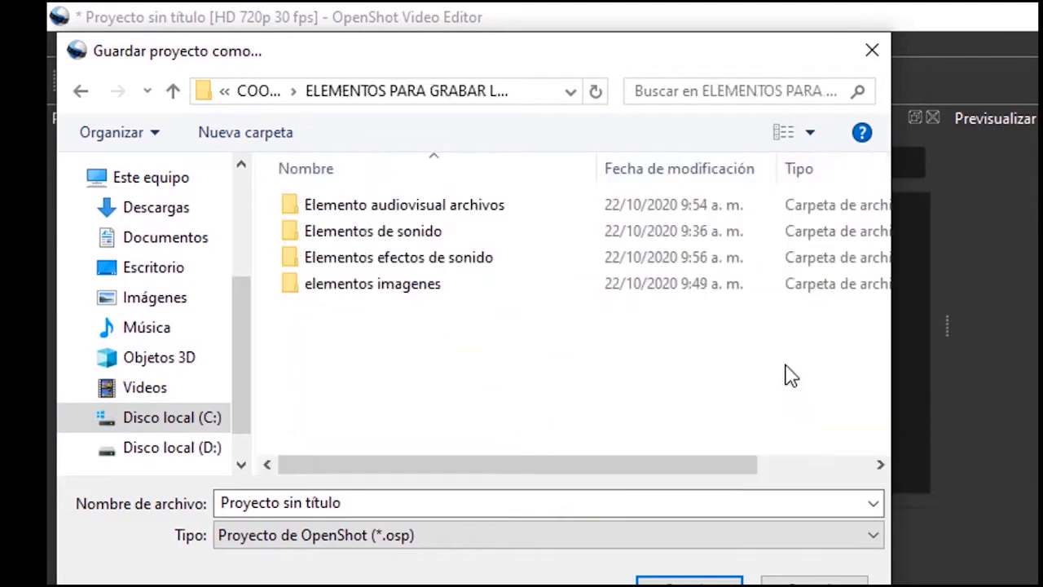
{"action": "left_click", "coordinate": [493, 499]}
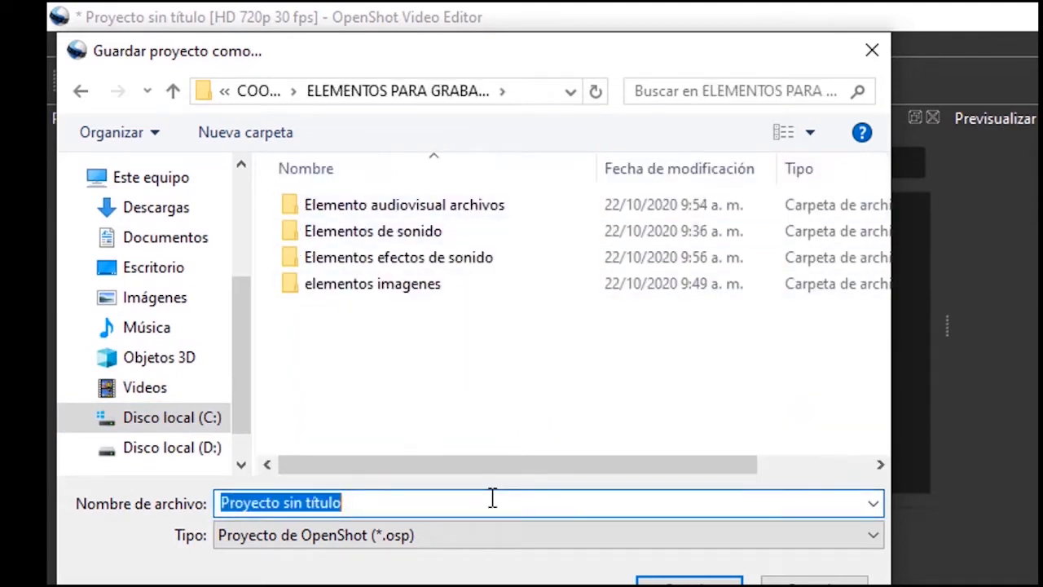
{"action": "type", "text": "Videoclase "}
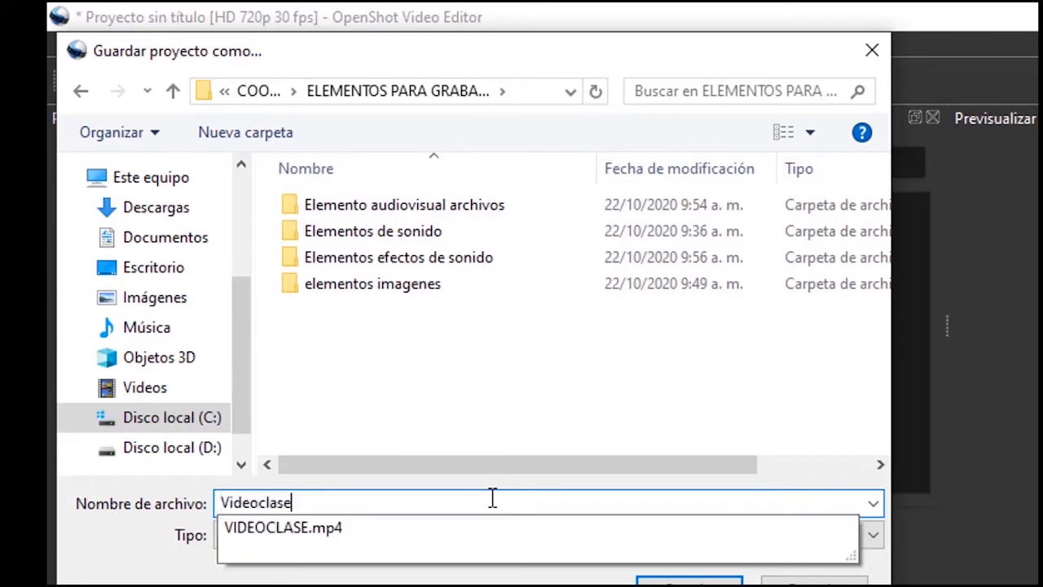
{"action": "type", "text": "Ciencias Sociales"}
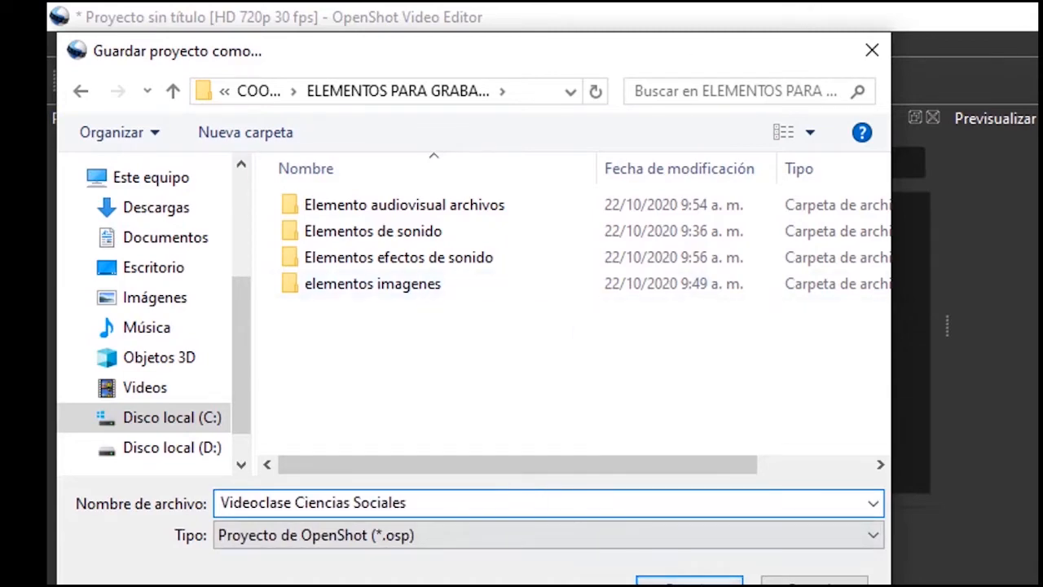
{"action": "left_click", "coordinate": [691, 579]}
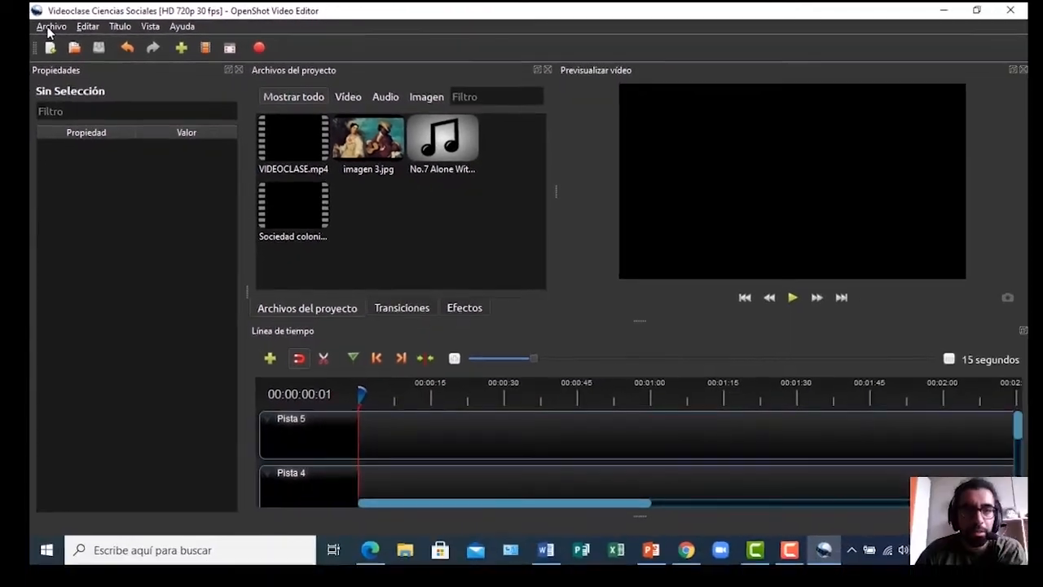
Dismiss the Archivo menu without choosing anything, then close the OpenShot window
{"action": "left_click", "coordinate": [49, 27]}
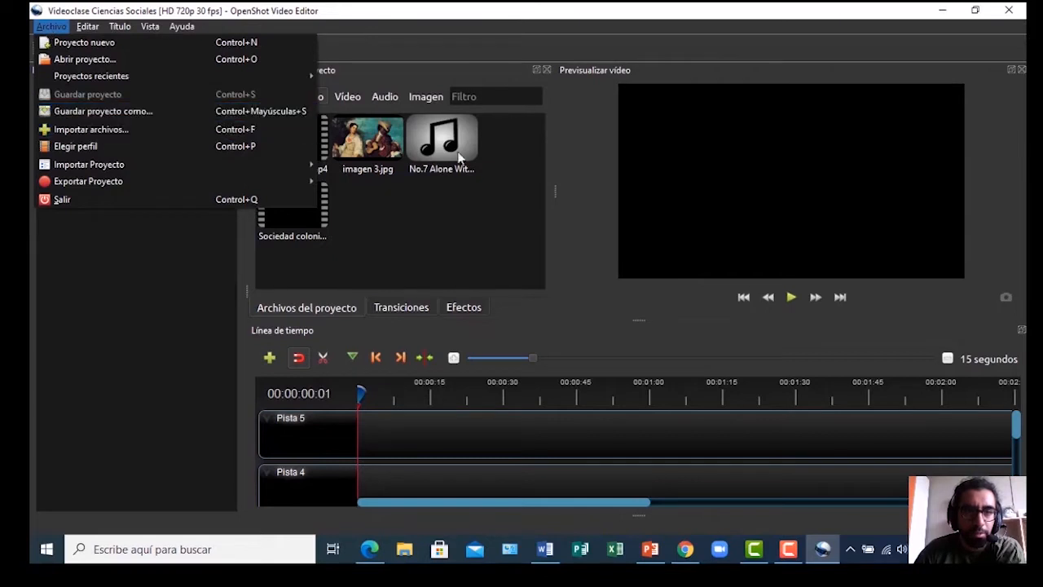
{"action": "left_click", "coordinate": [118, 264]}
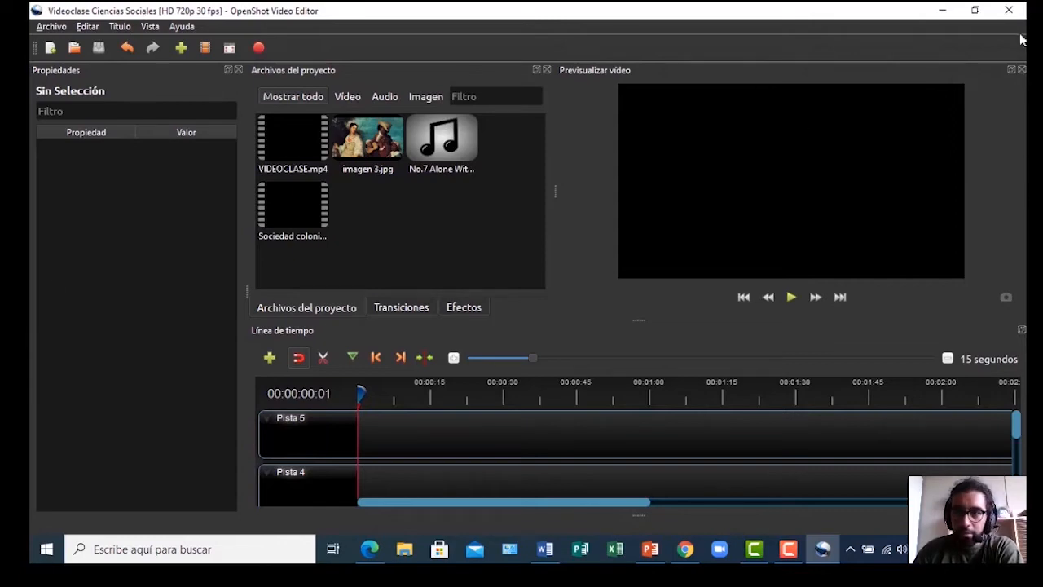
{"action": "left_click", "coordinate": [1009, 11]}
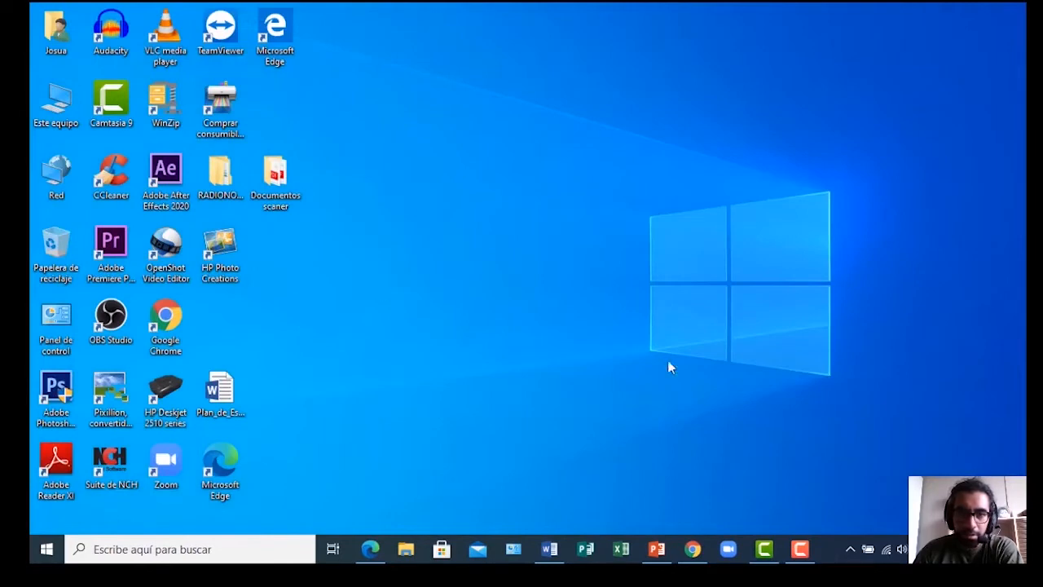
In File Explorer, open Videoclase Ciencias Sociales from C: > COORDINACION EDUCACION A DISTANCIA SALTA > ELEMENTOS PARA GRABAR LA CLASE
{"action": "left_click", "coordinate": [405, 552]}
{"action": "scroll", "coordinate": [285, 293], "scroll_direction": "down", "scroll_amount": 2}
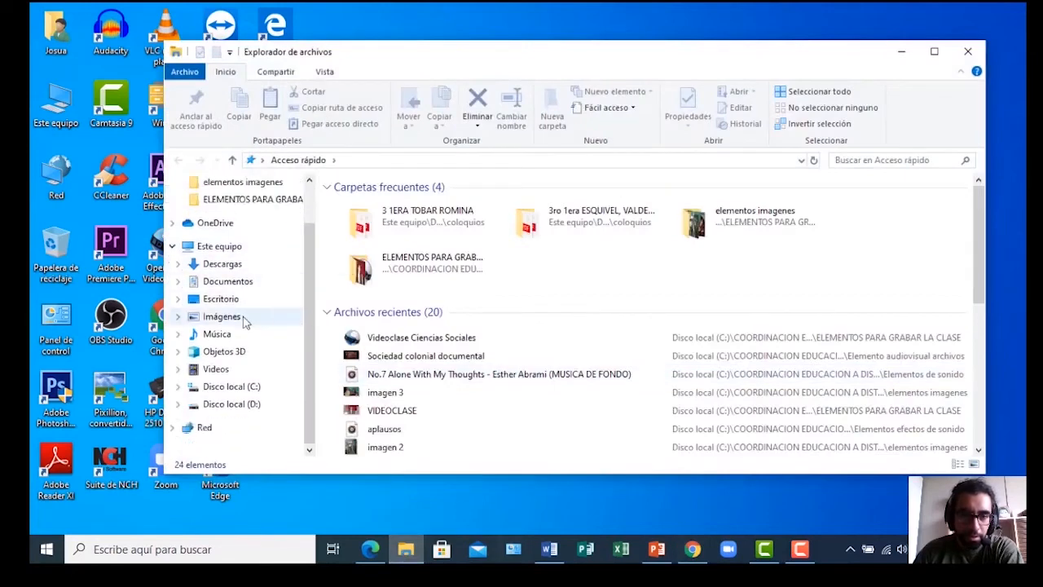
{"action": "left_click", "coordinate": [232, 388]}
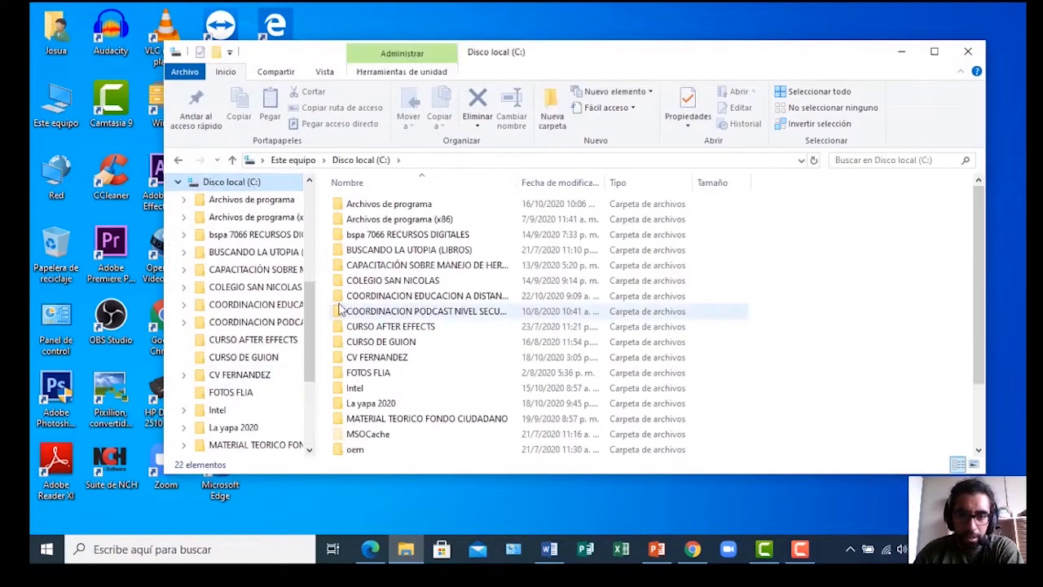
{"action": "double_click", "coordinate": [340, 296]}
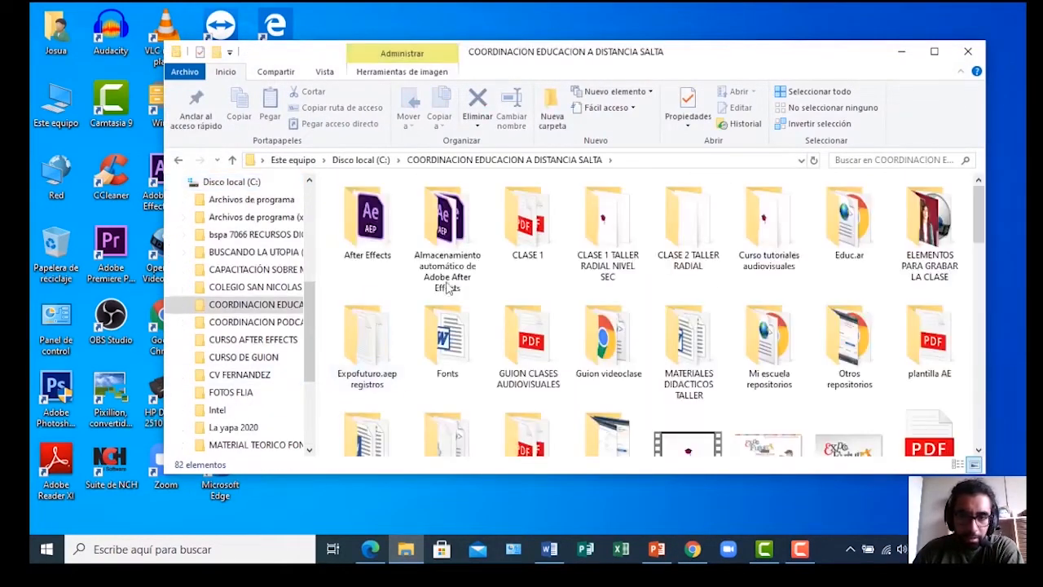
{"action": "left_click", "coordinate": [941, 231]}
{"action": "double_click", "coordinate": [941, 231]}
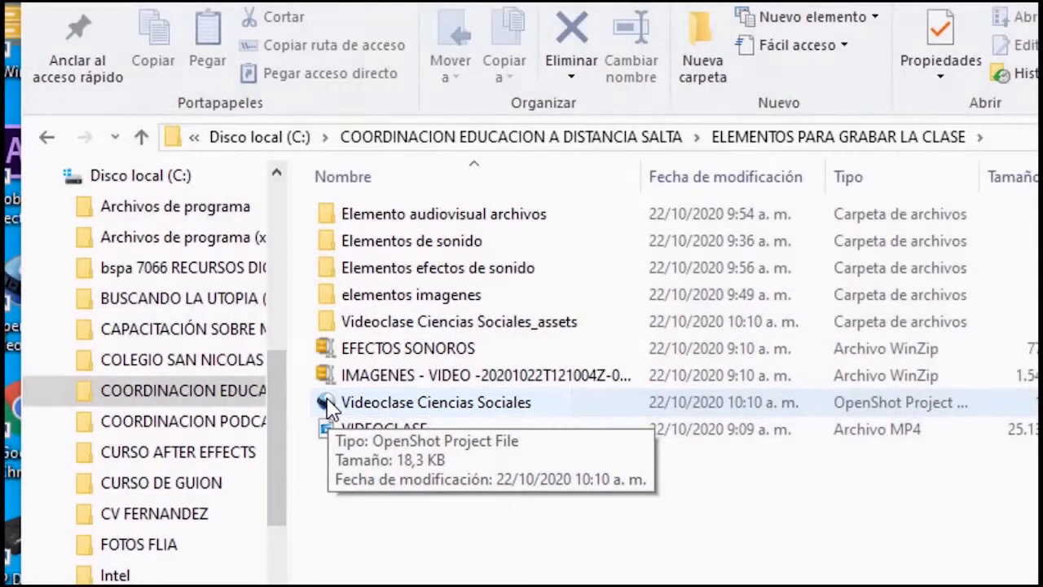
{"action": "left_click", "coordinate": [329, 405]}
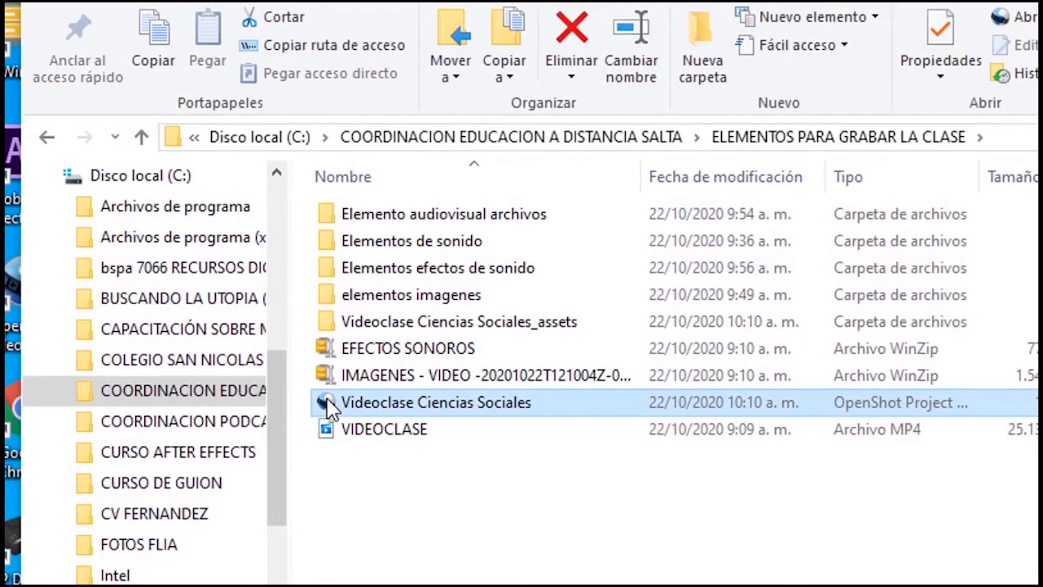
{"action": "double_click", "coordinate": [328, 406]}
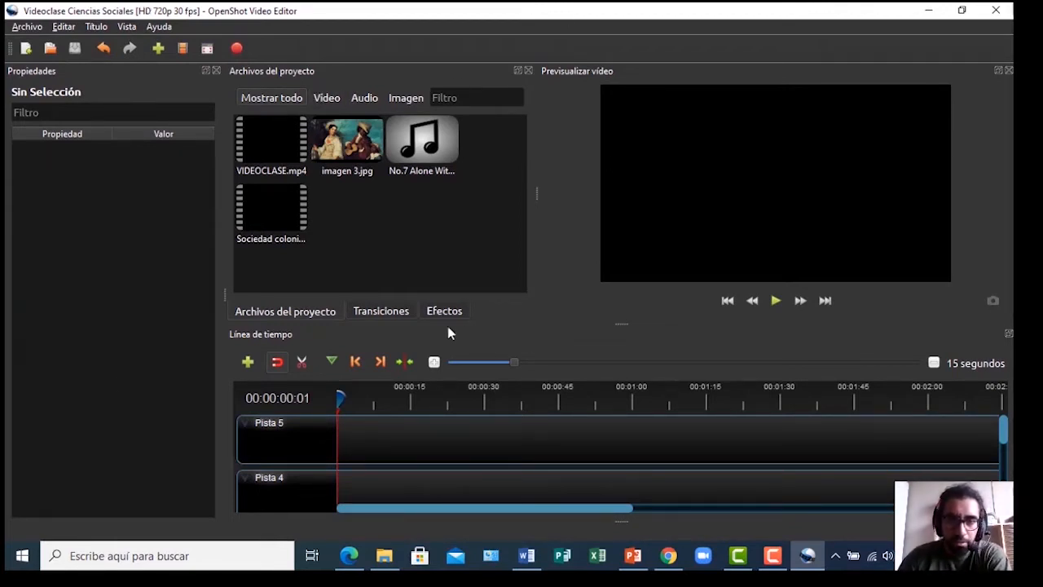
Select VIDEOCLASE.mp4 in Archivos del proyecto and scroll the timeline down to Pista 1
{"action": "left_click", "coordinate": [271, 141]}
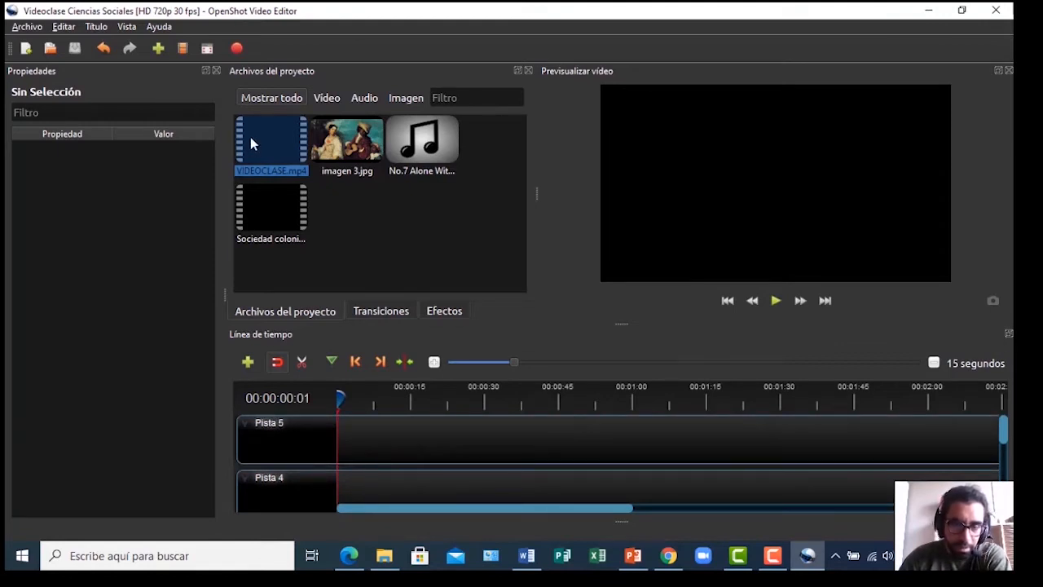
{"action": "scroll", "coordinate": [426, 458], "scroll_direction": "down", "scroll_amount": 5}
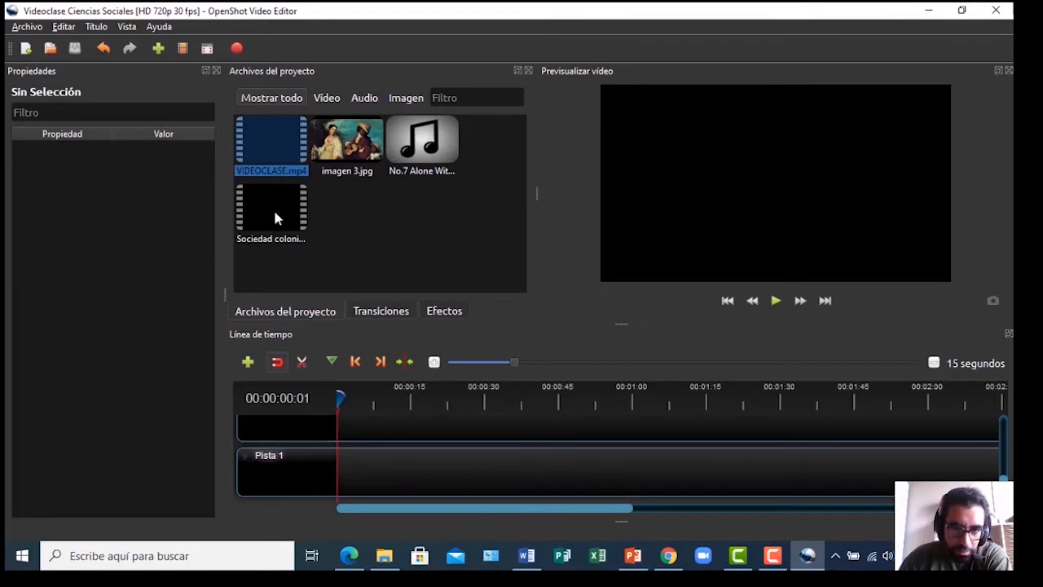
Place VIDEOCLASE.mp4 at the start of Pista 1 and preview its first three seconds
{"action": "left_click_drag", "start_coordinate": [269, 145], "coordinate": [326, 471]}
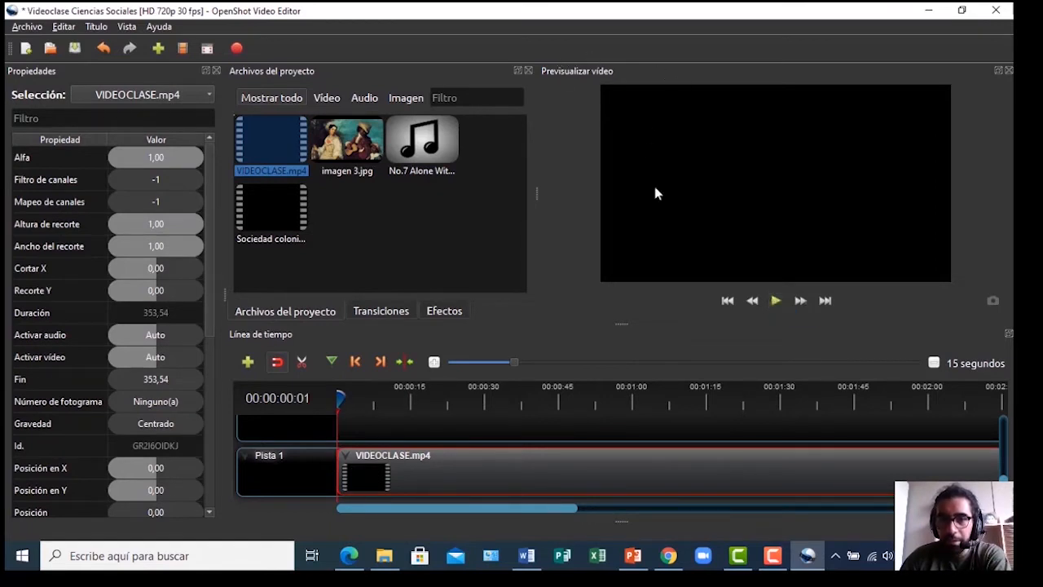
{"action": "left_click", "coordinate": [775, 301]}
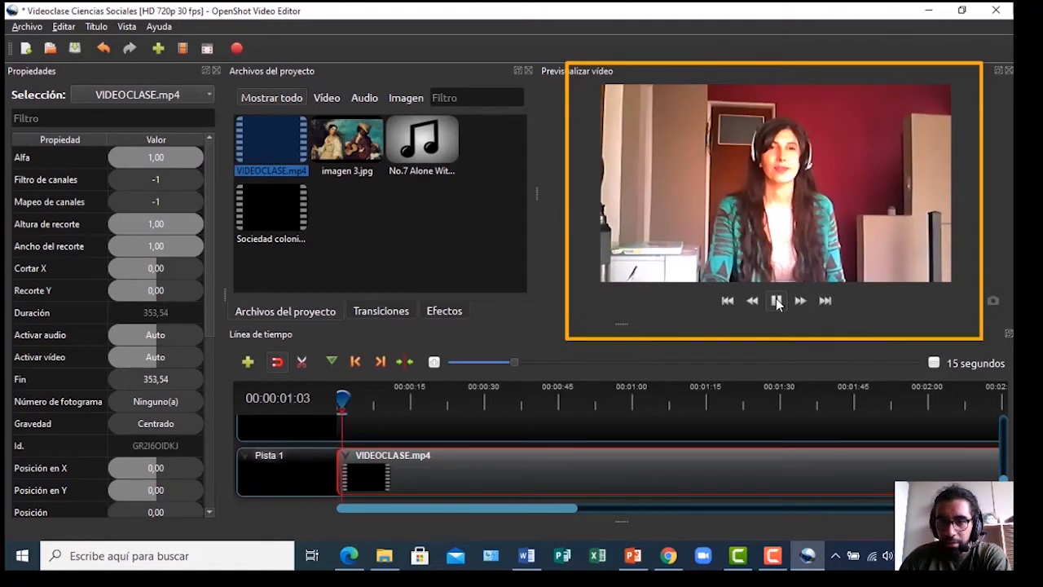
{"action": "left_click", "coordinate": [777, 302]}
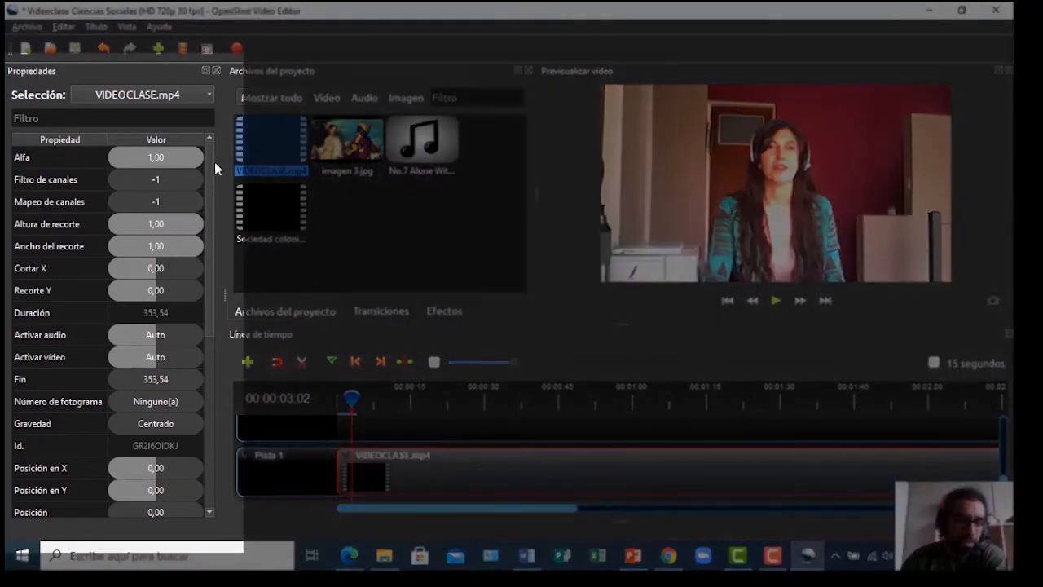
Bring up the VIDEOCLASE.mp4 clip's properties and inspect its Volumen value
{"action": "left_click_drag", "start_coordinate": [215, 165], "coordinate": [212, 366]}
{"action": "left_click_drag", "start_coordinate": [215, 330], "coordinate": [208, 400]}
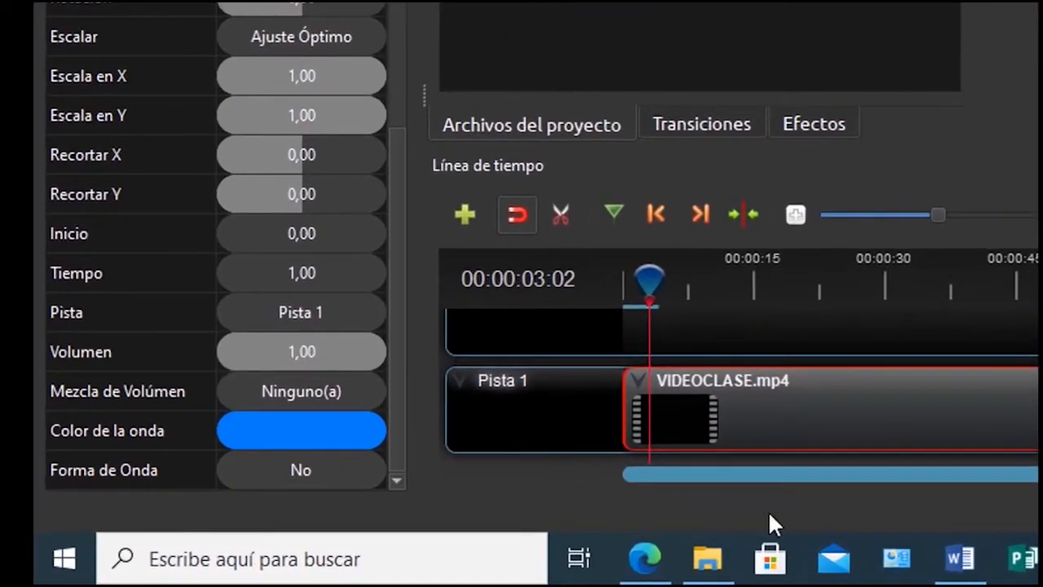
{"action": "left_click", "coordinate": [295, 351]}
{"action": "double_click", "coordinate": [295, 351]}
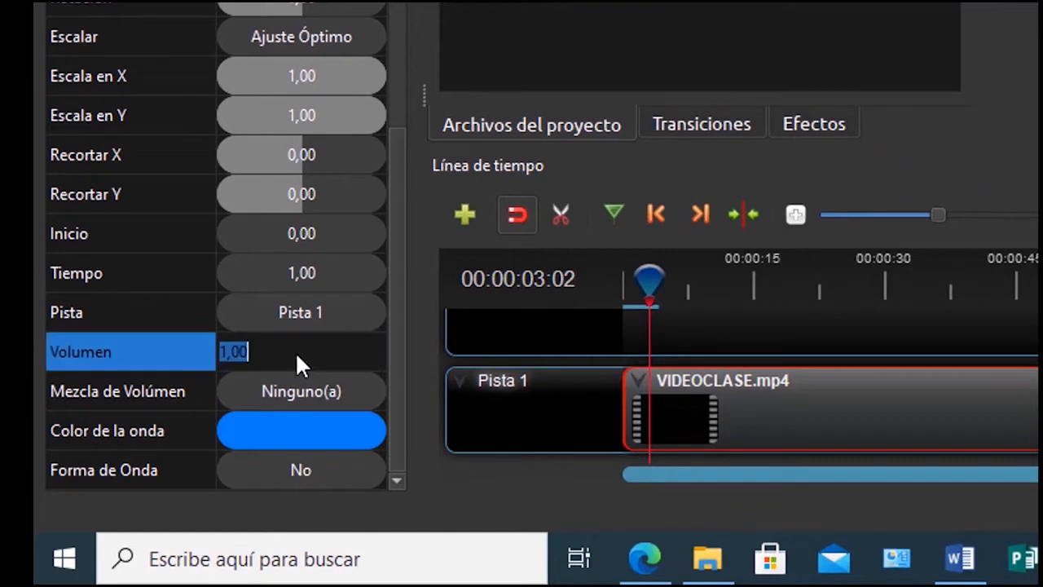
{"action": "left_click", "coordinate": [223, 351]}
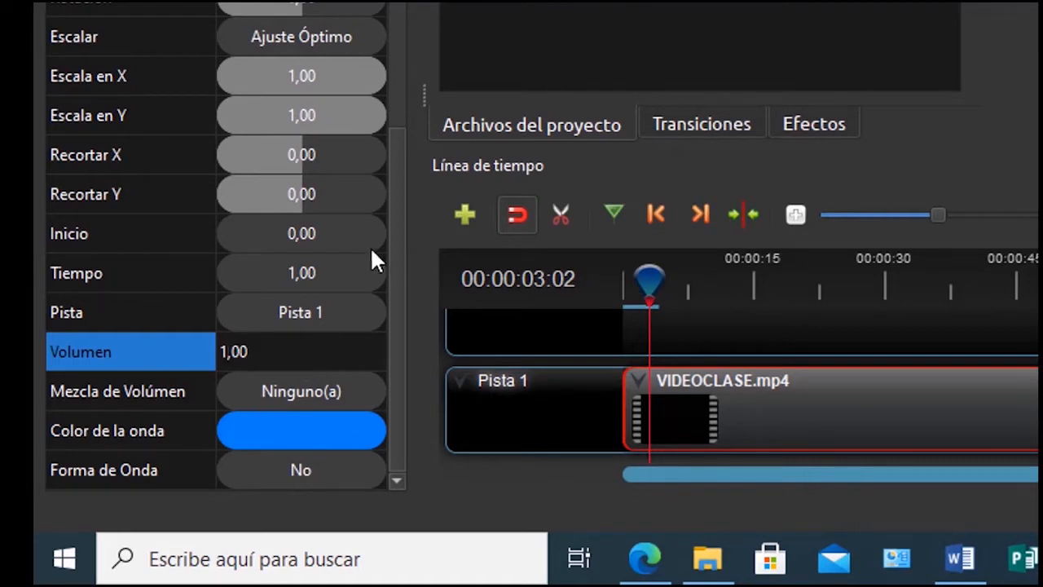
{"action": "scroll", "coordinate": [396, 204], "scroll_direction": "up", "scroll_amount": 3}
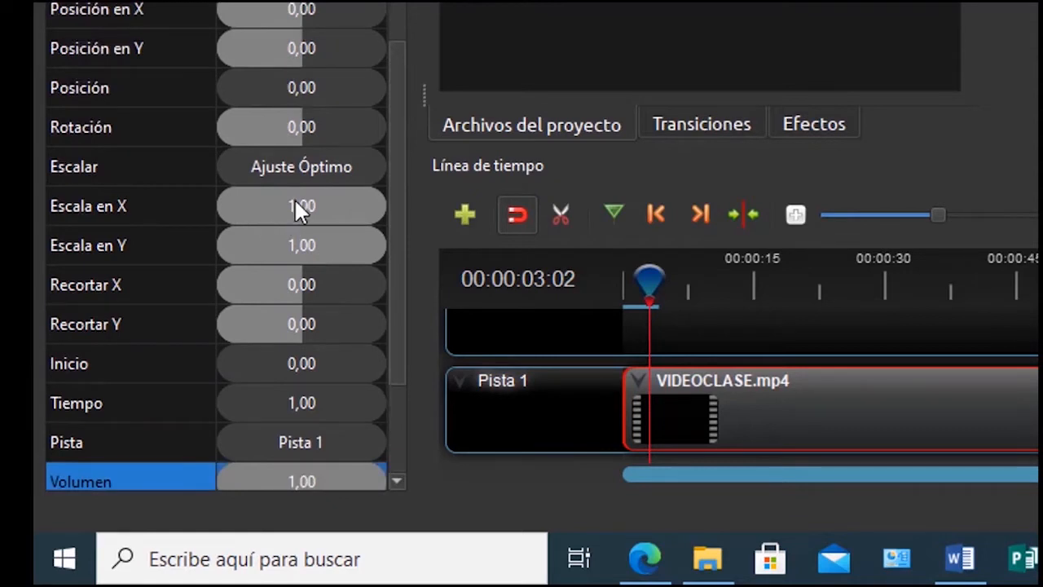
Try an Escala en X of 10,00 on the clip, then undo it back to 1,00
{"action": "left_click", "coordinate": [300, 204]}
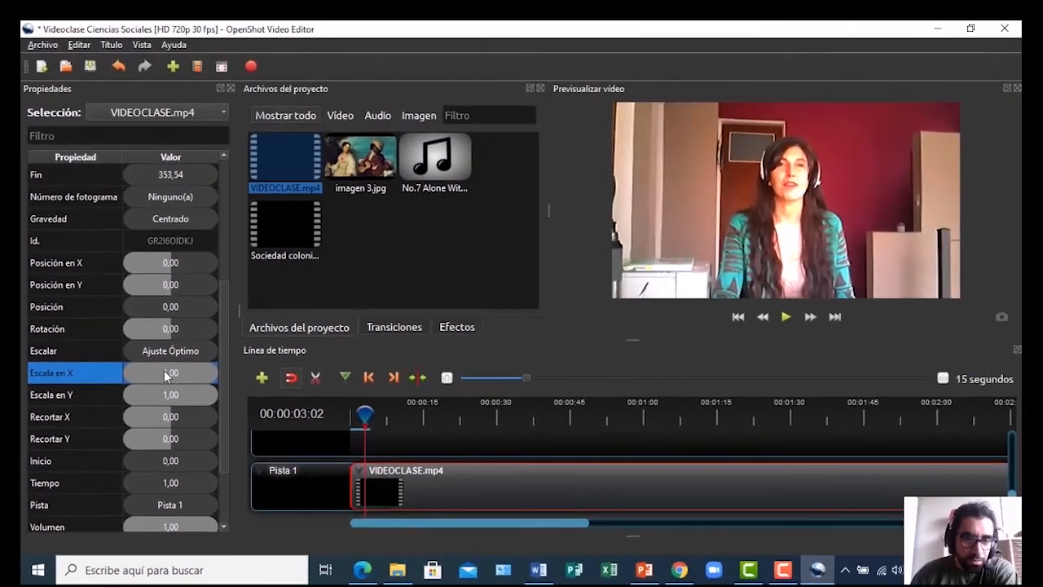
{"action": "double_click", "coordinate": [166, 374]}
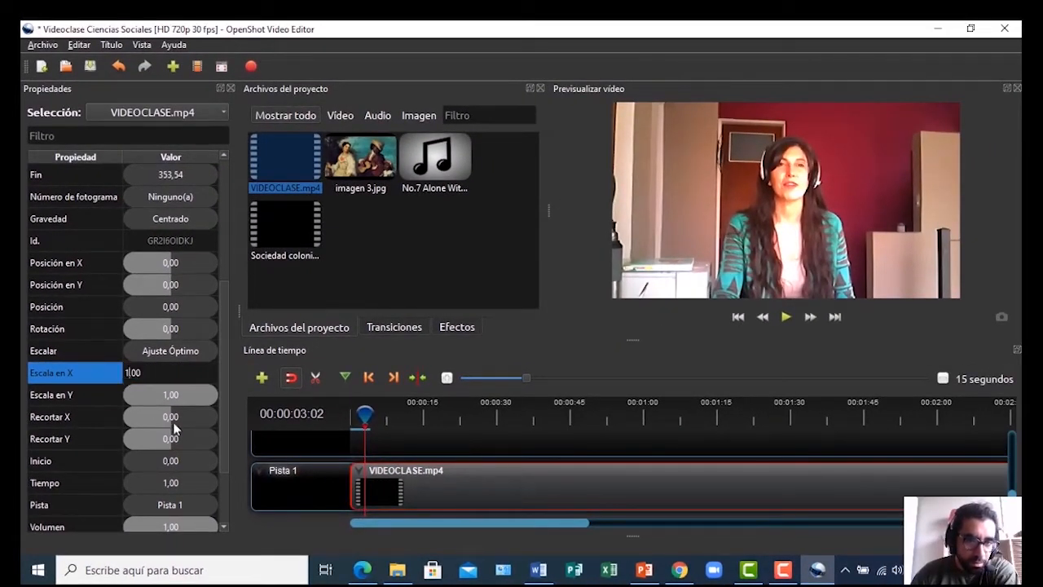
{"action": "key", "text": "BackSpace"}
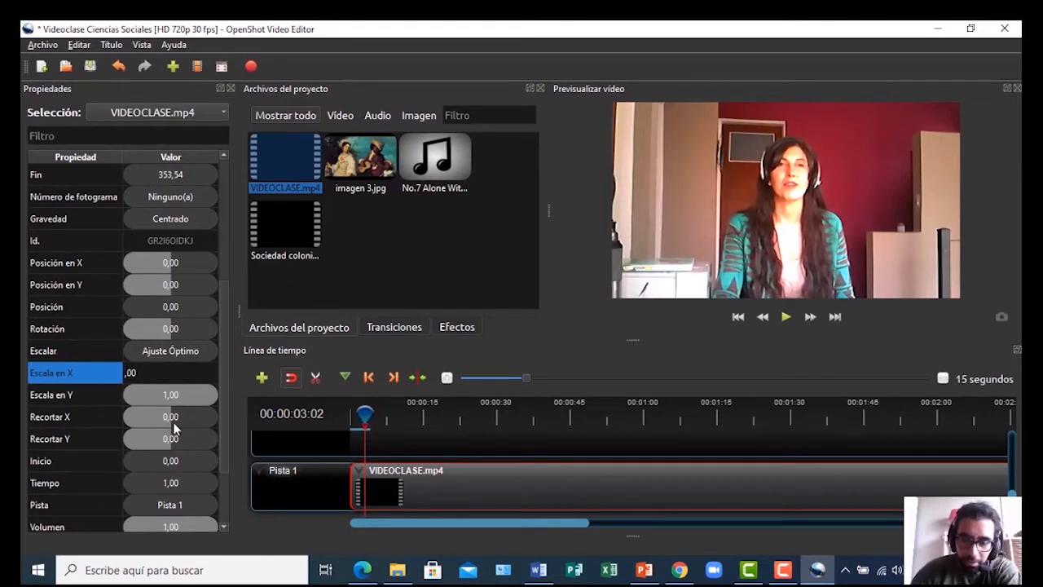
{"action": "type", "text": "10"}
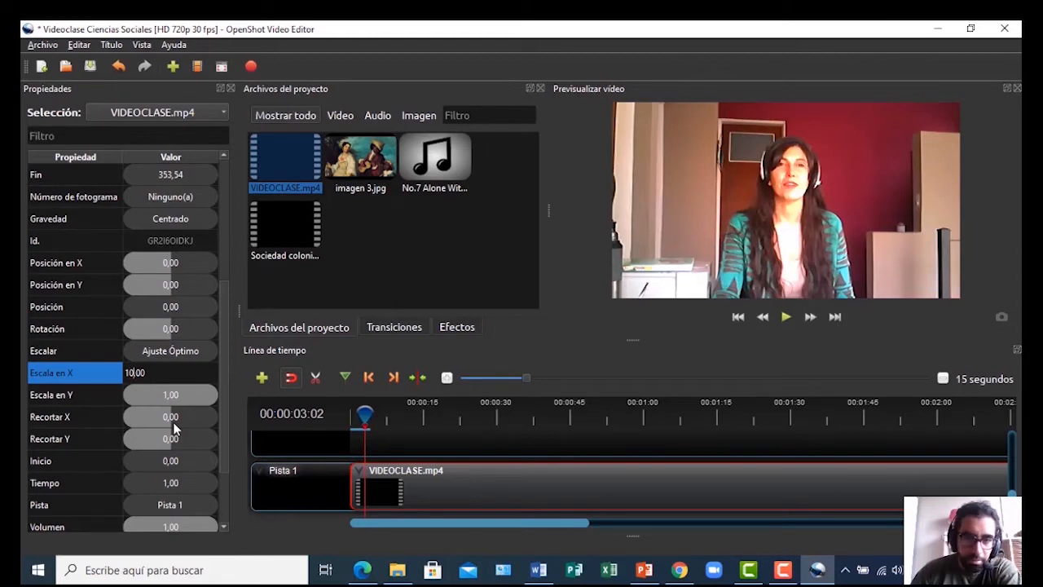
{"action": "key", "text": "Return"}
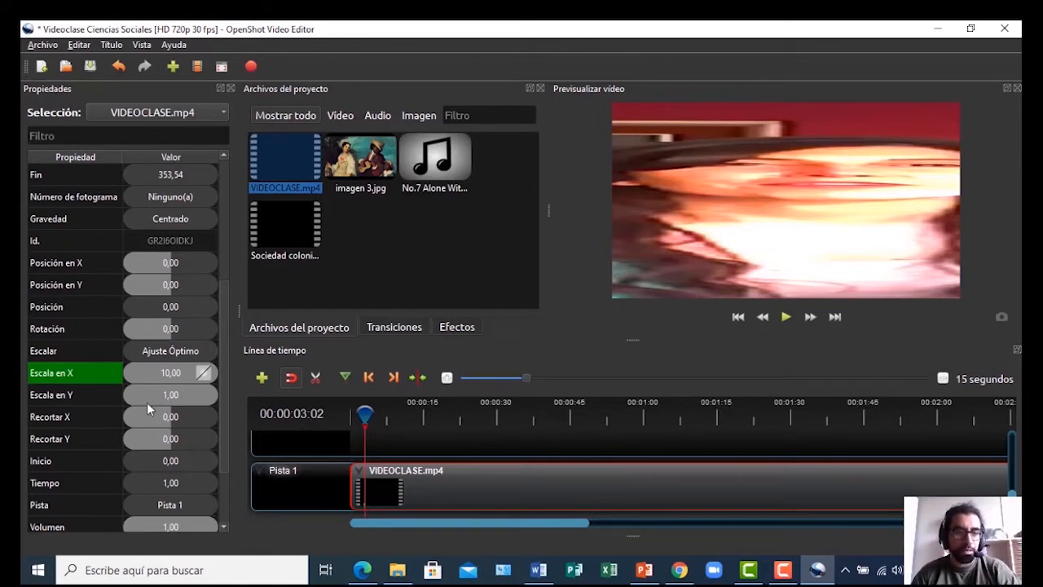
{"action": "key", "text": "ctrl+z"}
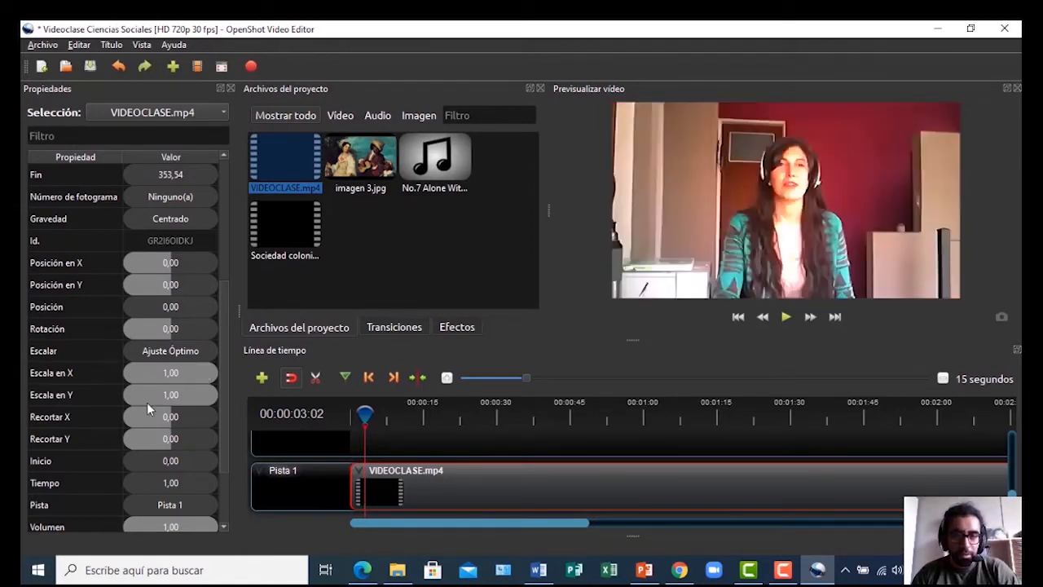
{"action": "scroll", "coordinate": [122, 340], "scroll_direction": "up", "scroll_amount": 1}
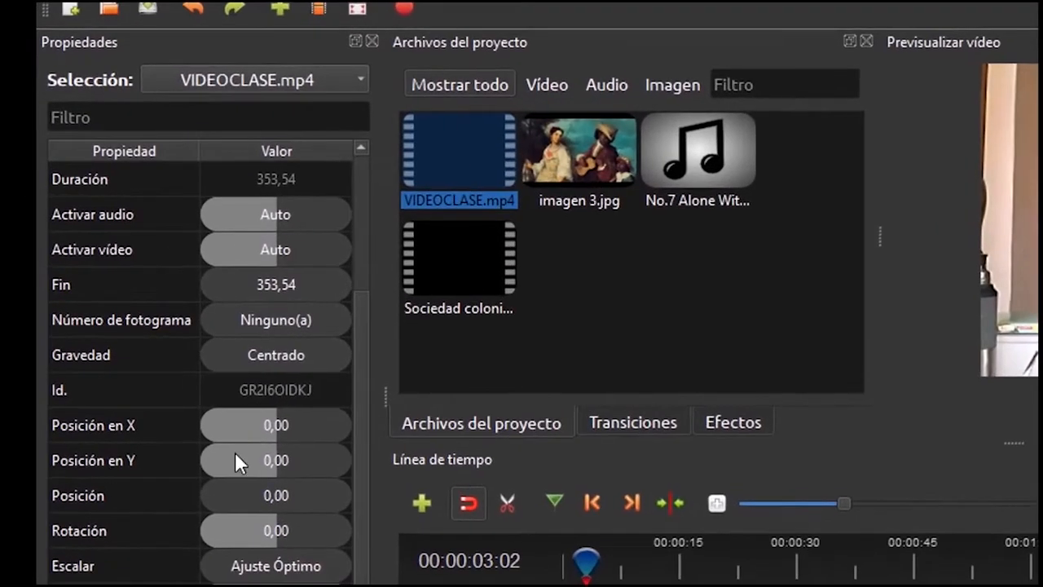
{"action": "left_click", "coordinate": [267, 427]}
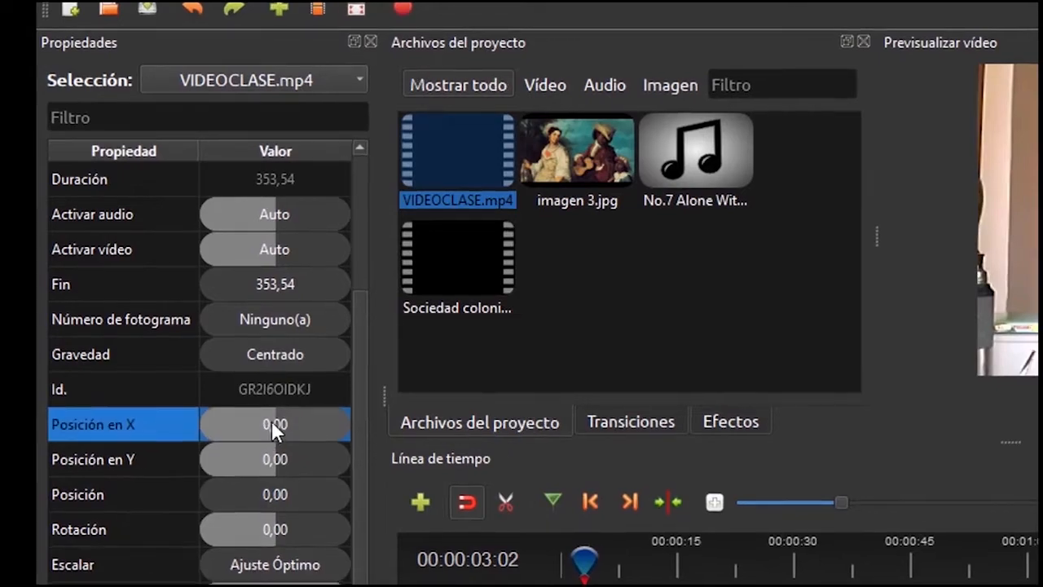
{"action": "left_click", "coordinate": [271, 424]}
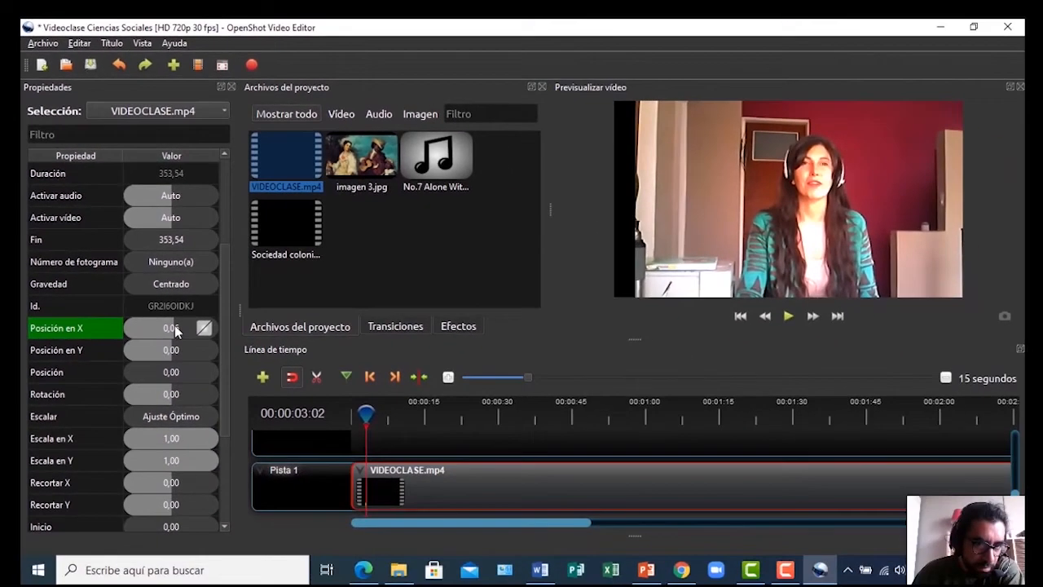
{"action": "left_click_drag", "start_coordinate": [176, 329], "coordinate": [170, 331]}
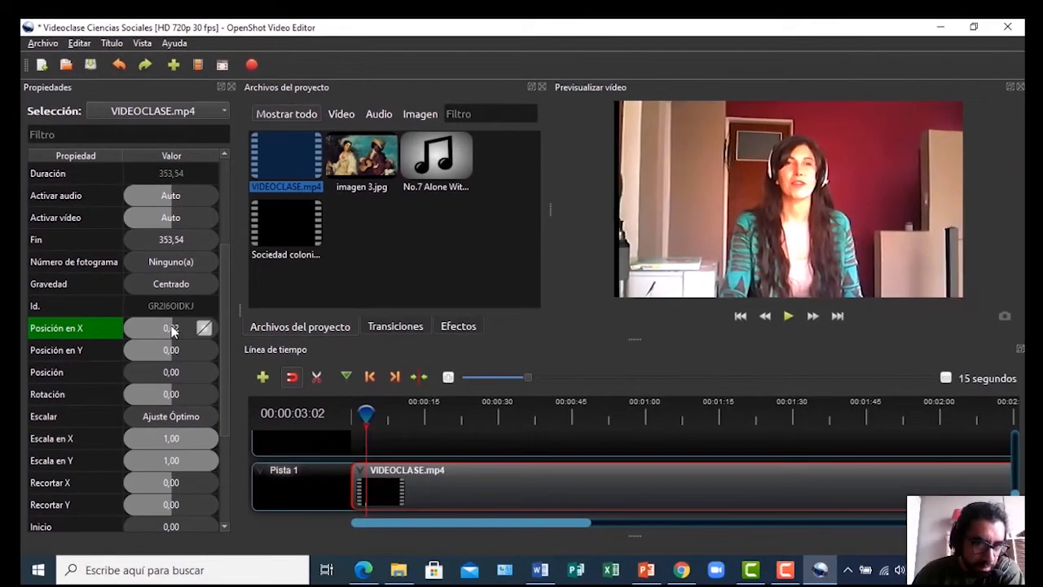
{"action": "left_click_drag", "start_coordinate": [168, 330], "coordinate": [120, 326]}
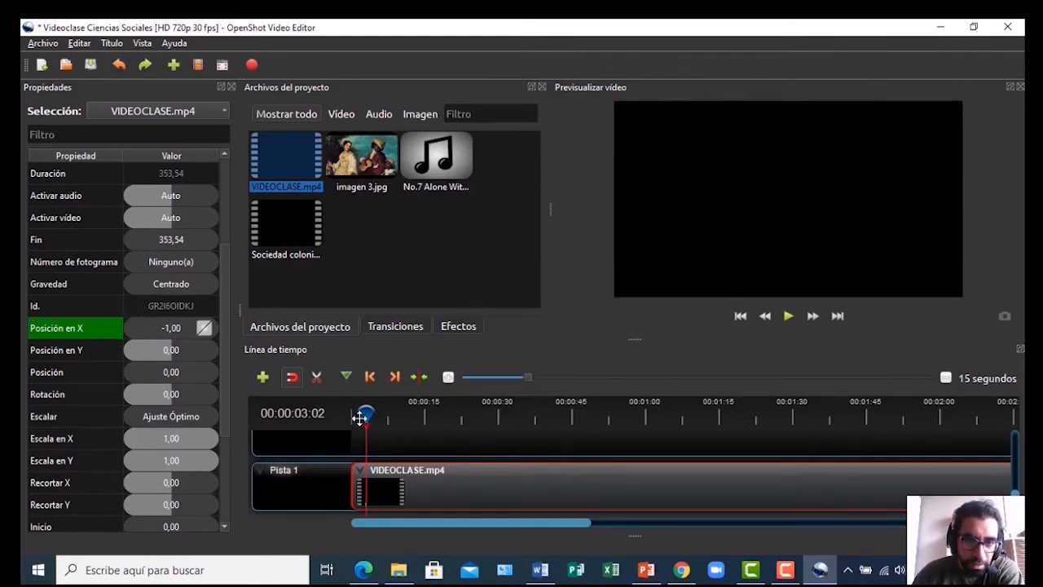
{"action": "left_click_drag", "start_coordinate": [365, 410], "coordinate": [349, 411]}
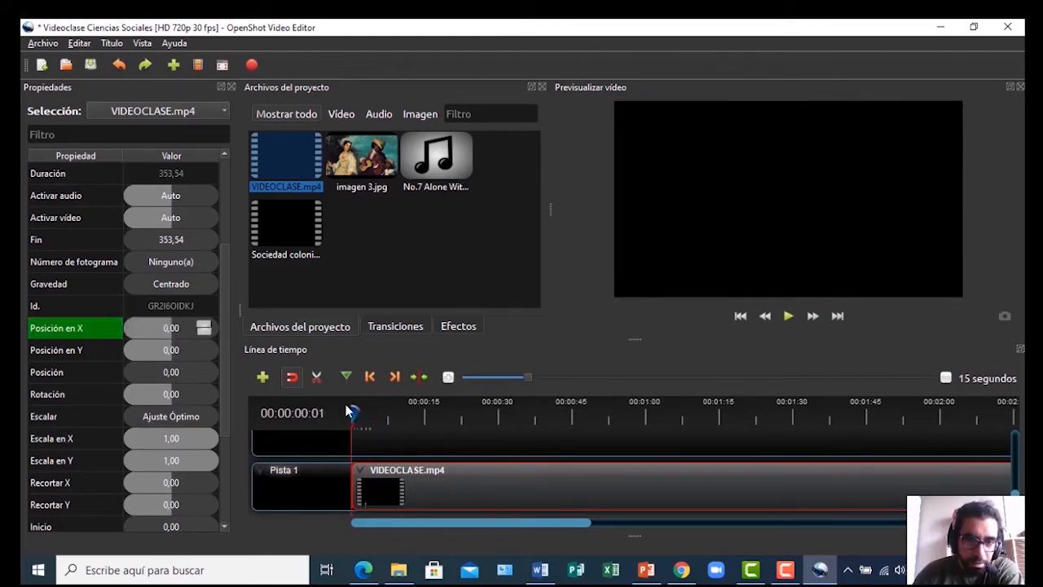
{"action": "key", "text": "space"}
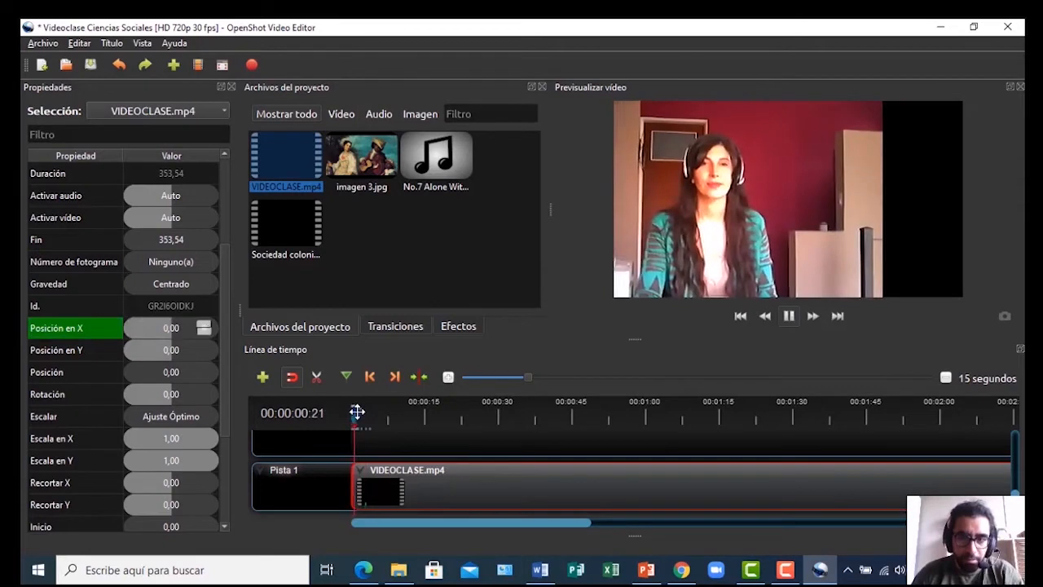
{"action": "key", "text": "space"}
{"action": "key", "text": "ctrl+z"}
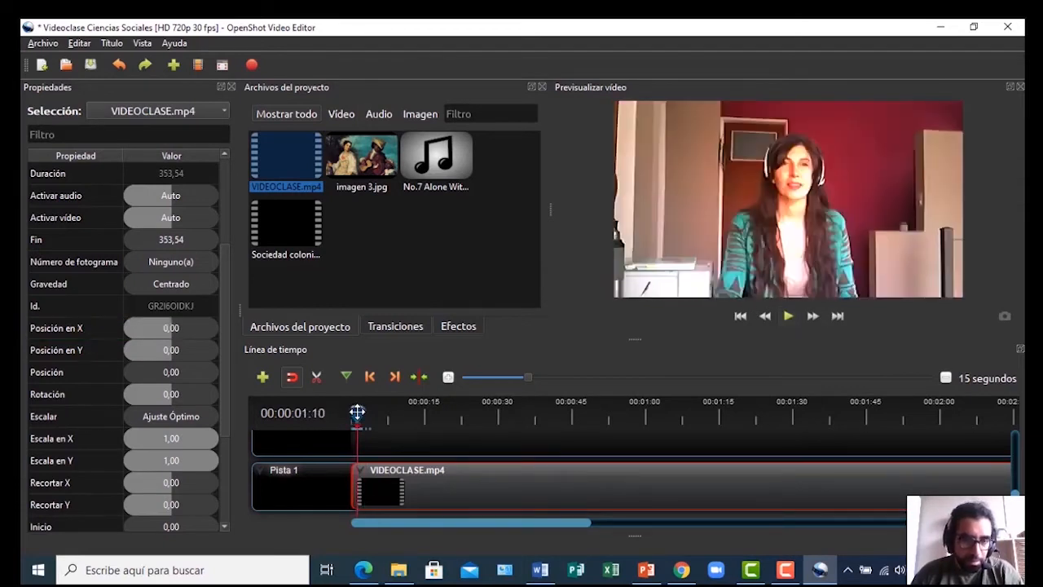
{"action": "key", "text": "space"}
{"action": "key", "text": "space"}
{"action": "left_click_drag", "start_coordinate": [355, 408], "coordinate": [337, 418]}
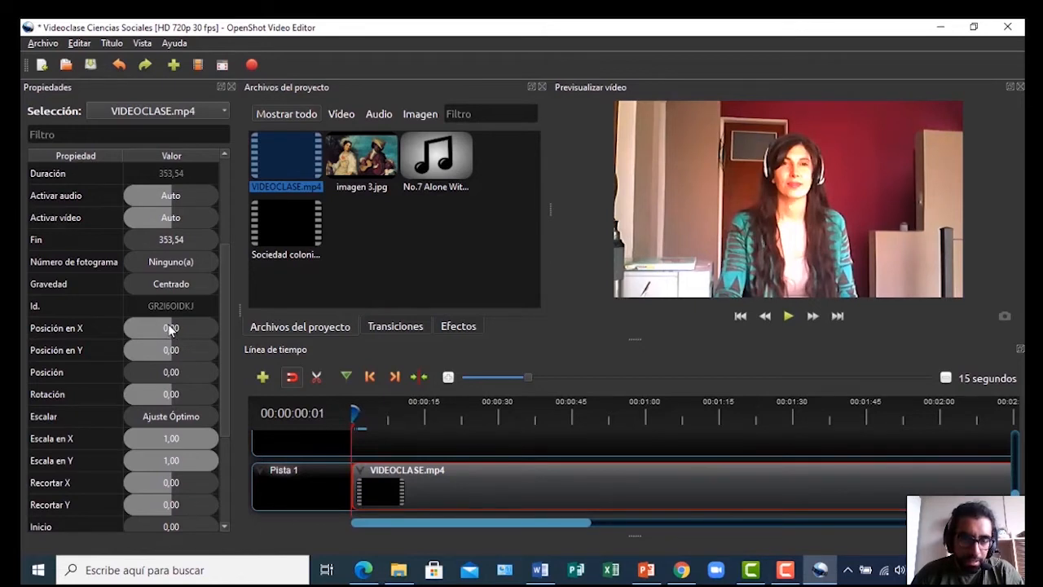
{"action": "key", "text": "space"}
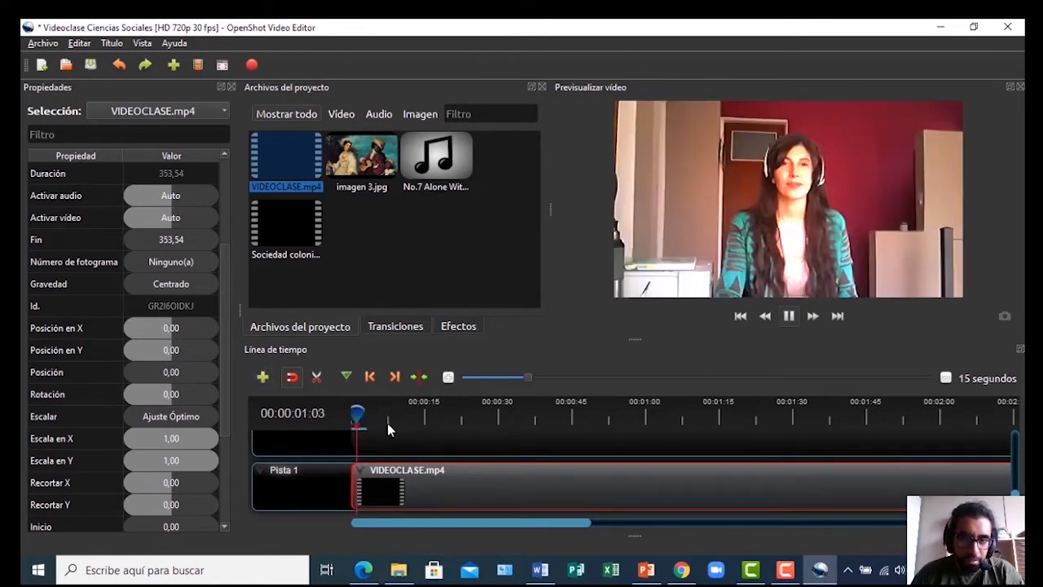
{"action": "key", "text": "space"}
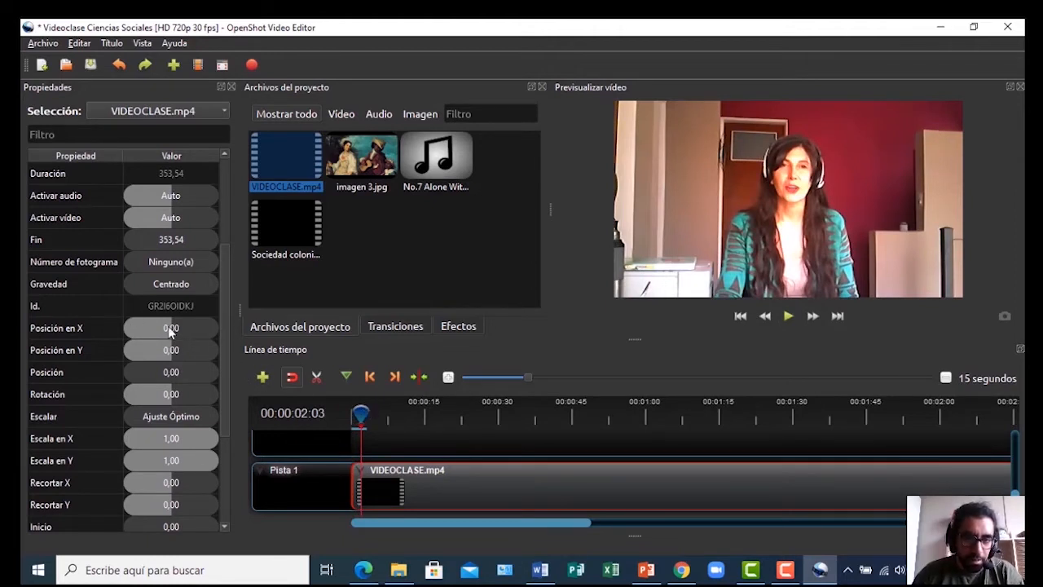
{"action": "left_click", "coordinate": [356, 415]}
{"action": "left_click", "coordinate": [360, 415]}
{"action": "left_click", "coordinate": [167, 328]}
{"action": "left_click_drag", "start_coordinate": [167, 328], "coordinate": [118, 334]}
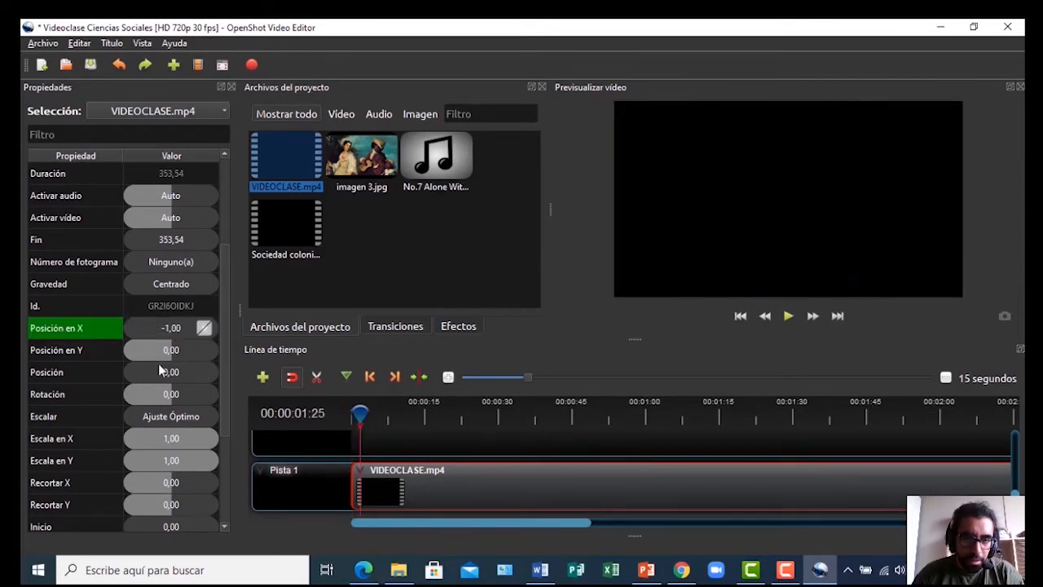
{"action": "left_click_drag", "start_coordinate": [367, 408], "coordinate": [351, 416]}
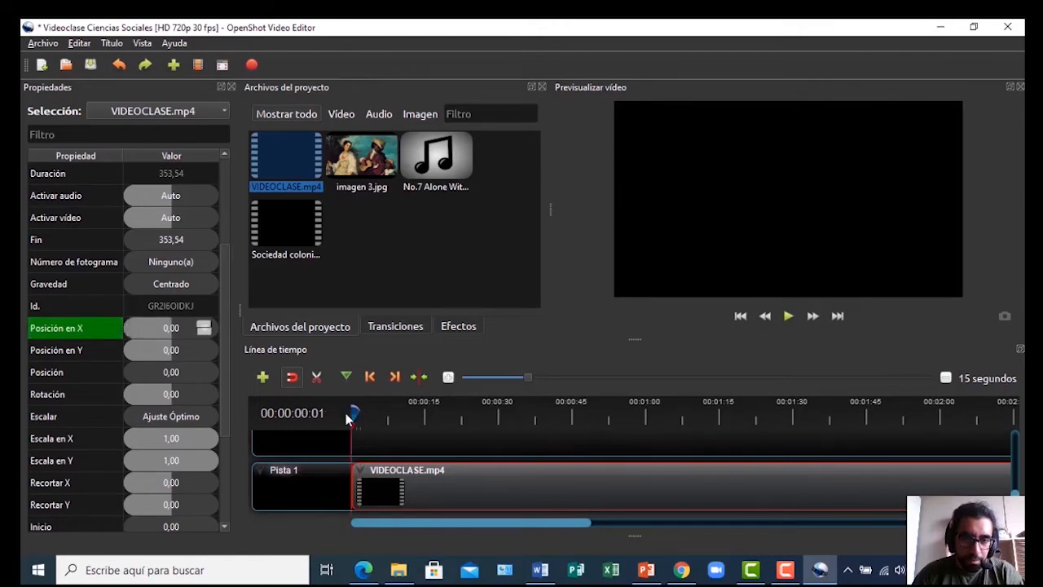
{"action": "key", "text": "space"}
{"action": "key", "text": "space"}
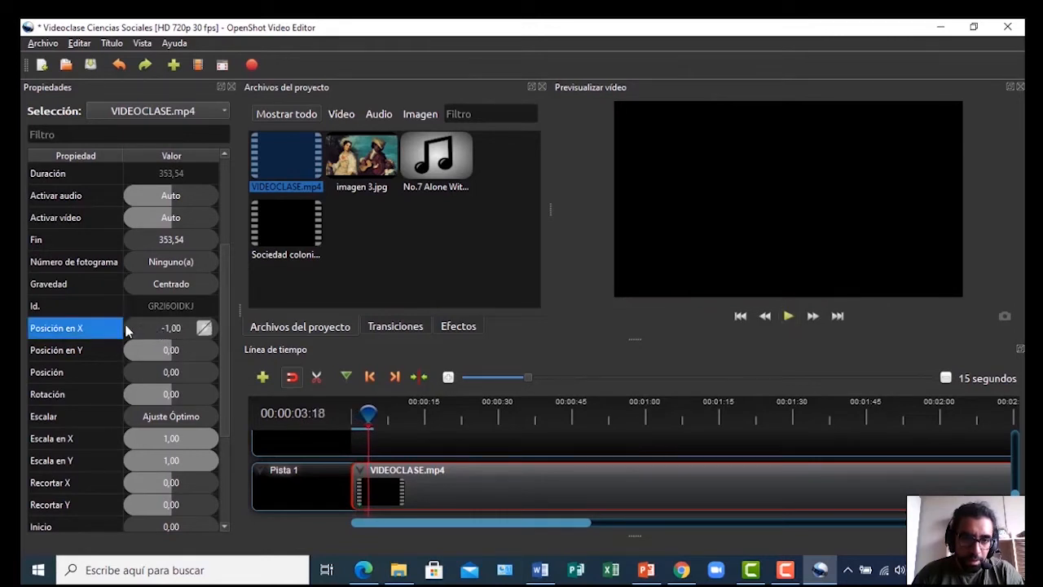
{"action": "left_click_drag", "start_coordinate": [133, 332], "coordinate": [172, 346]}
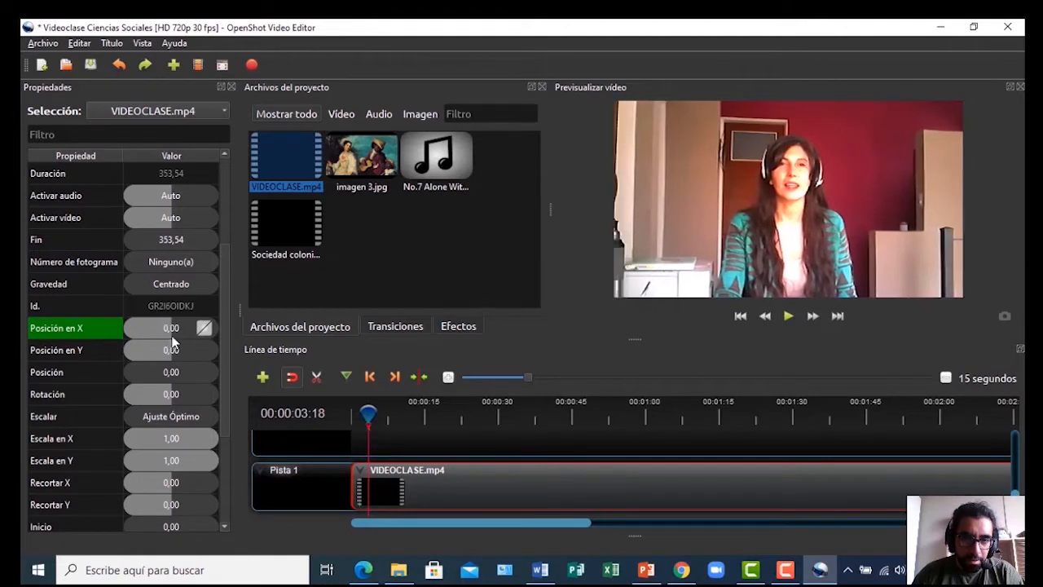
{"action": "left_click_drag", "start_coordinate": [369, 415], "coordinate": [334, 412]}
{"action": "key", "text": "space"}
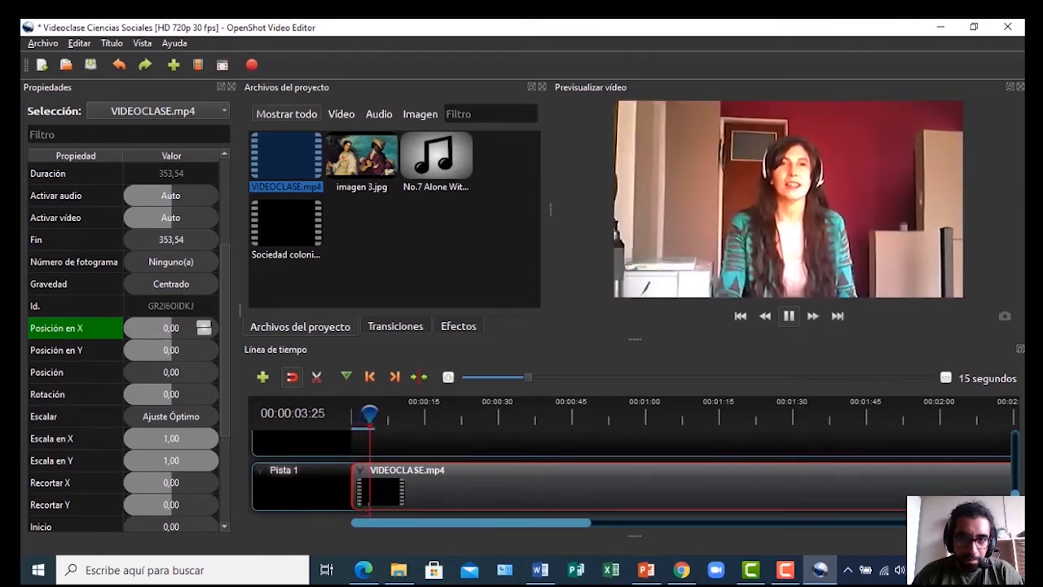
{"action": "key", "text": "space"}
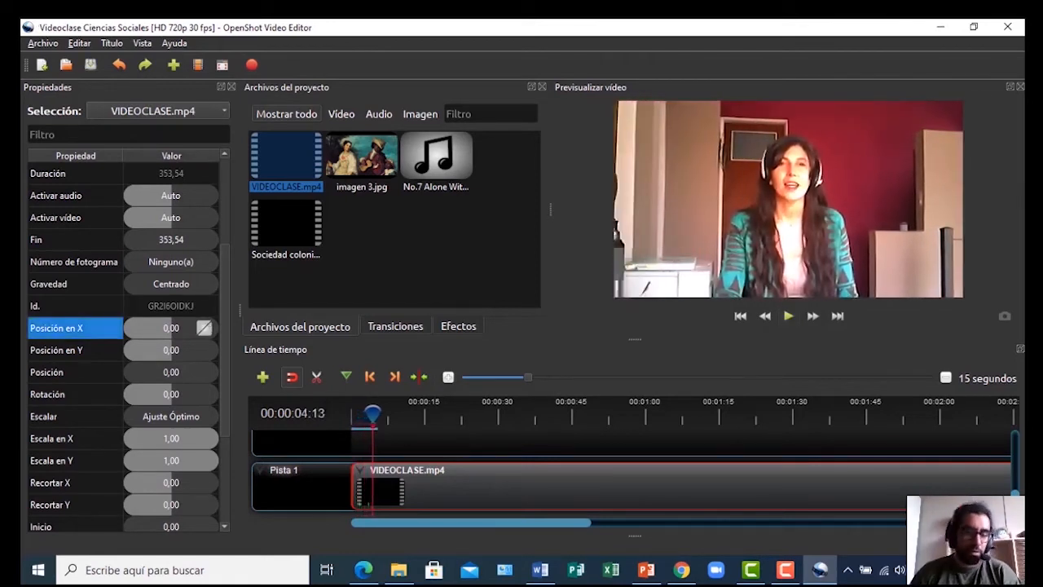
{"action": "key", "text": "ctrl+z"}
{"action": "key", "text": "ctrl+z"}
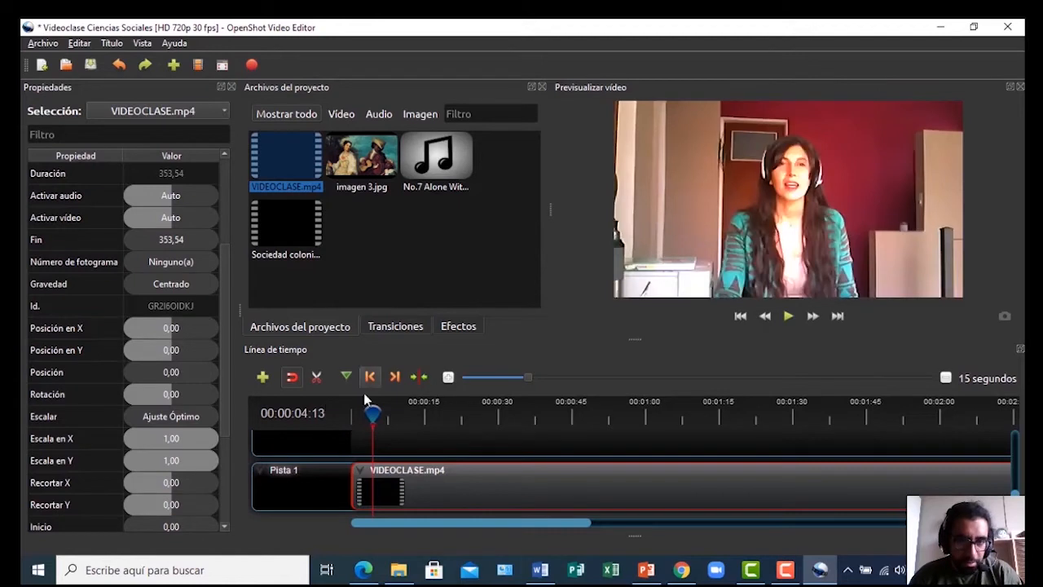
{"action": "left_click_drag", "start_coordinate": [368, 414], "coordinate": [345, 418]}
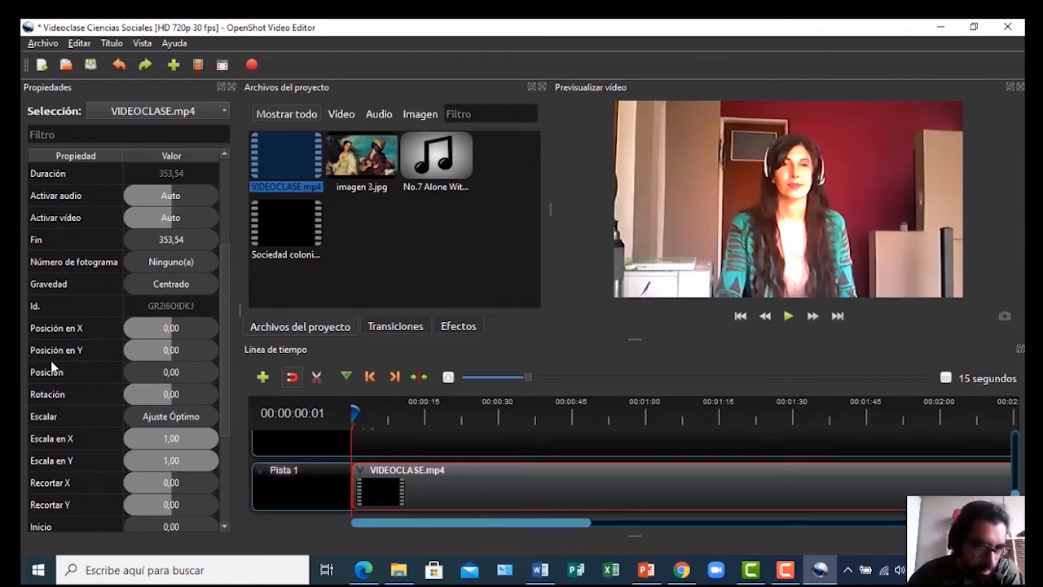
Replay the unchanged class video in the preview, then switch to the Aplausos page in Chrome
{"action": "left_click_drag", "start_coordinate": [225, 304], "coordinate": [219, 257]}
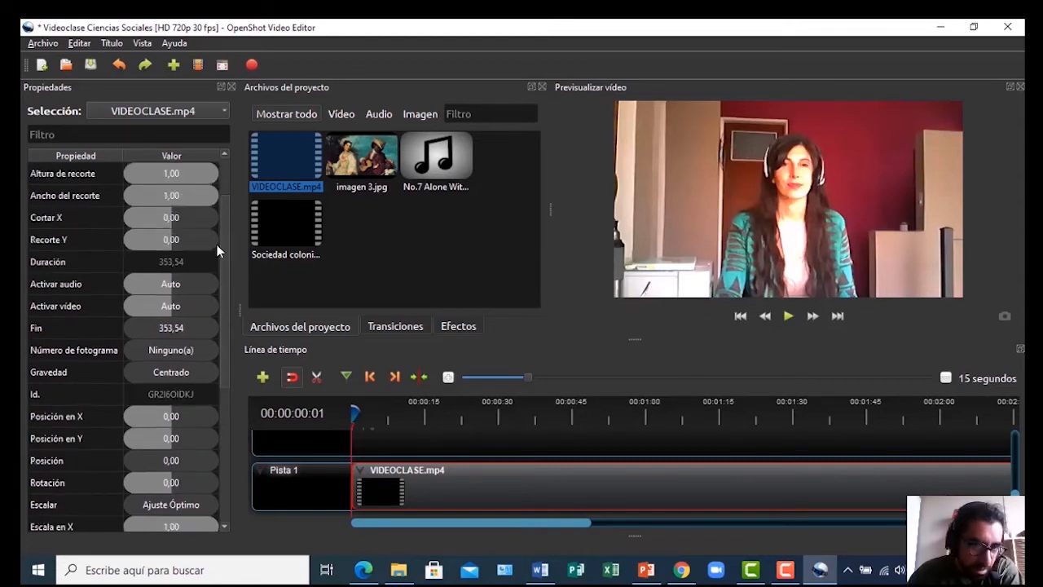
{"action": "scroll", "coordinate": [227, 270], "scroll_direction": "up", "scroll_amount": 1}
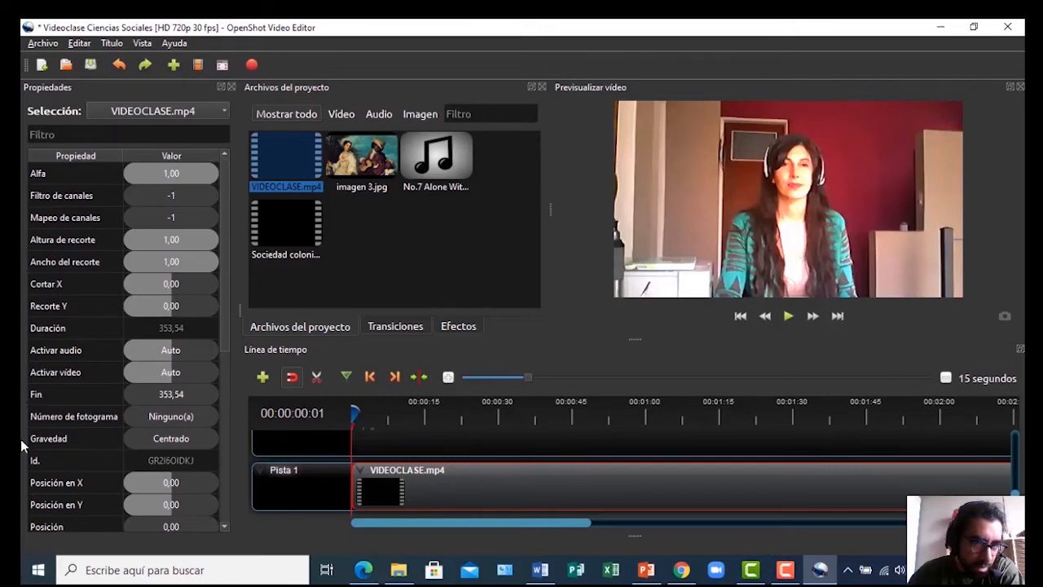
{"action": "left_click_drag", "start_coordinate": [225, 252], "coordinate": [227, 166]}
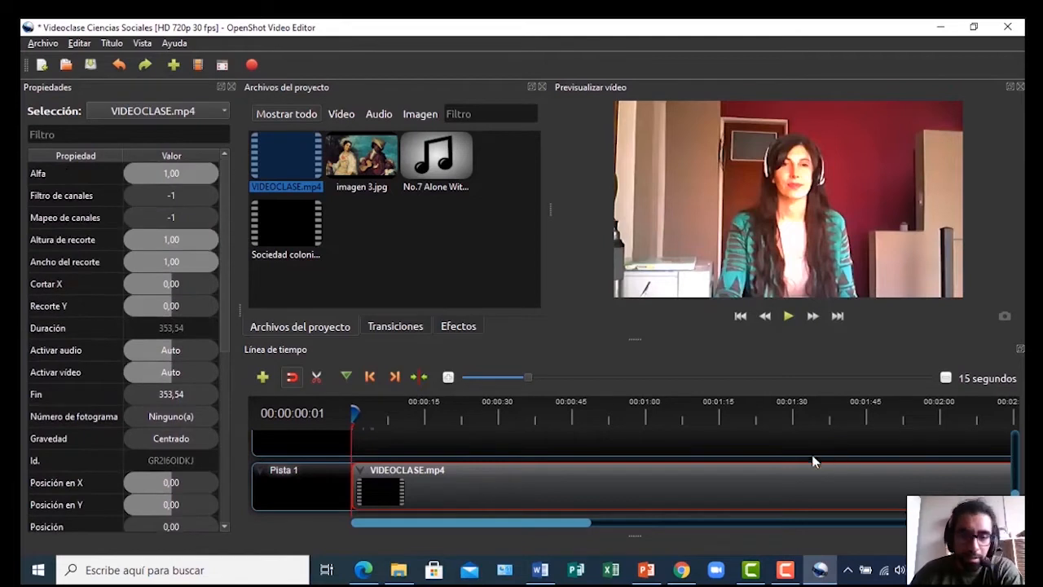
{"action": "key", "text": "space"}
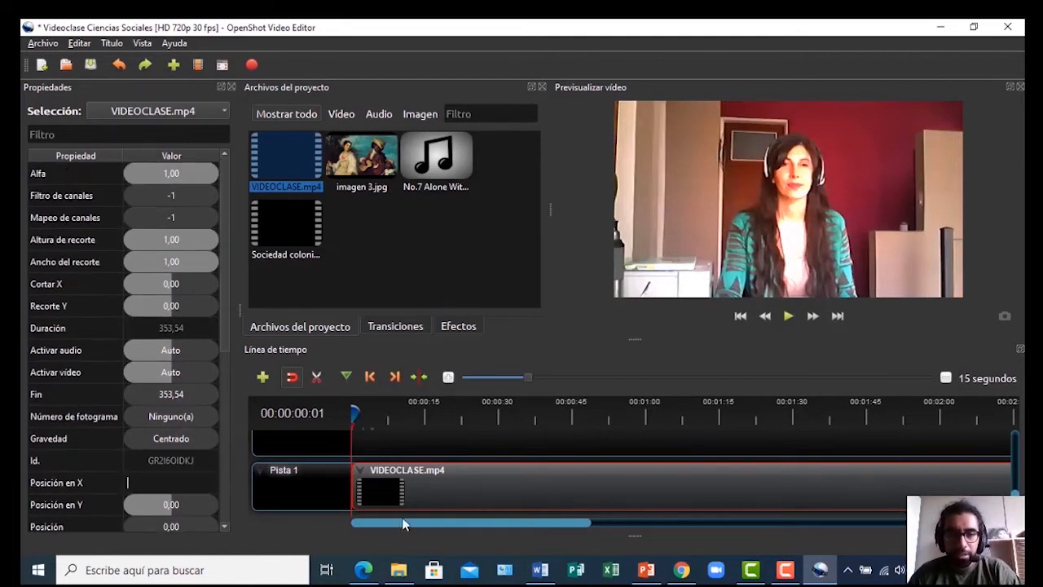
{"action": "left_click", "coordinate": [788, 317]}
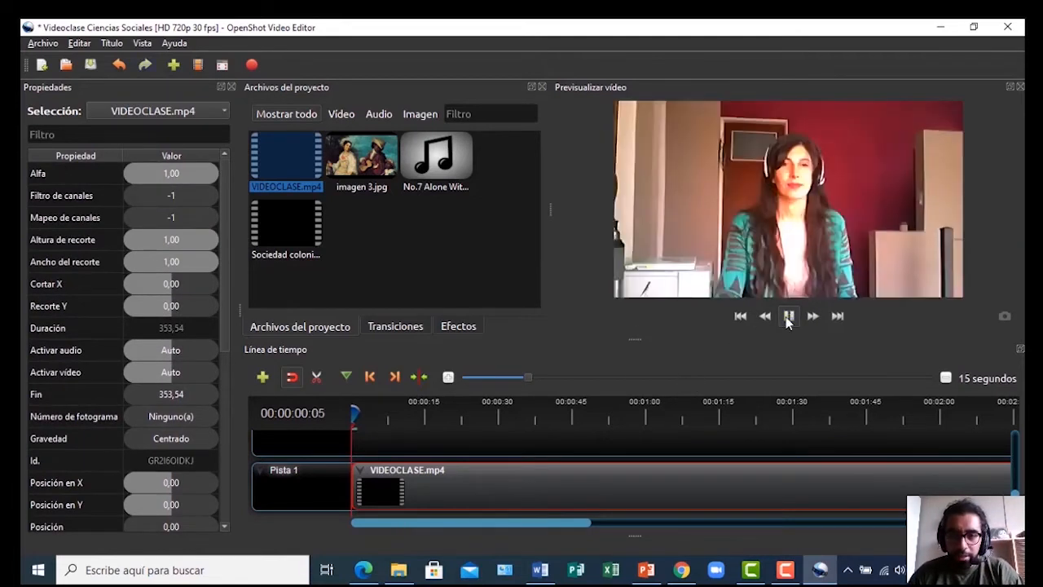
{"action": "left_click", "coordinate": [788, 318]}
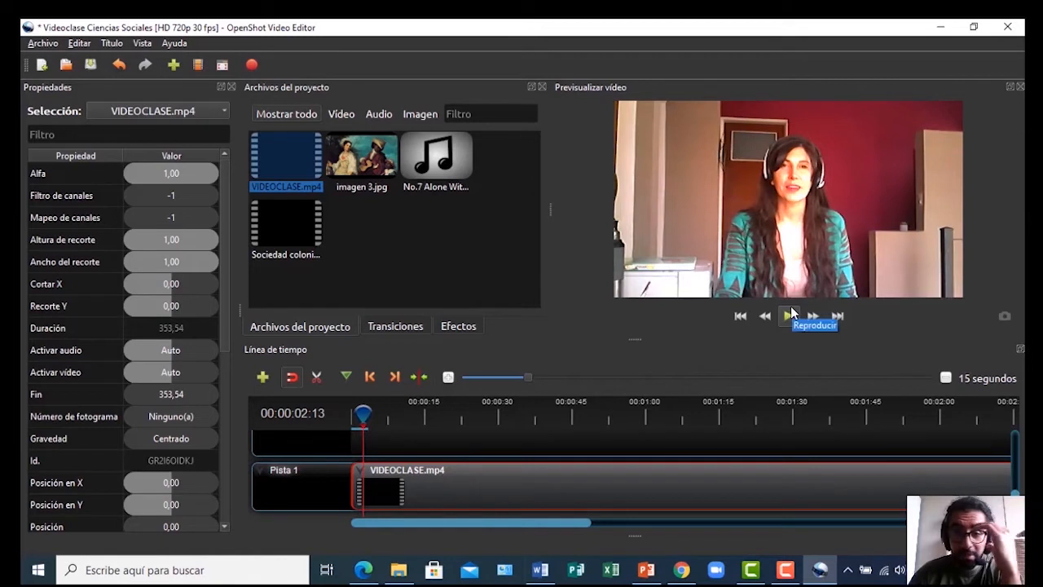
{"action": "left_click_drag", "start_coordinate": [1016, 502], "coordinate": [1022, 491]}
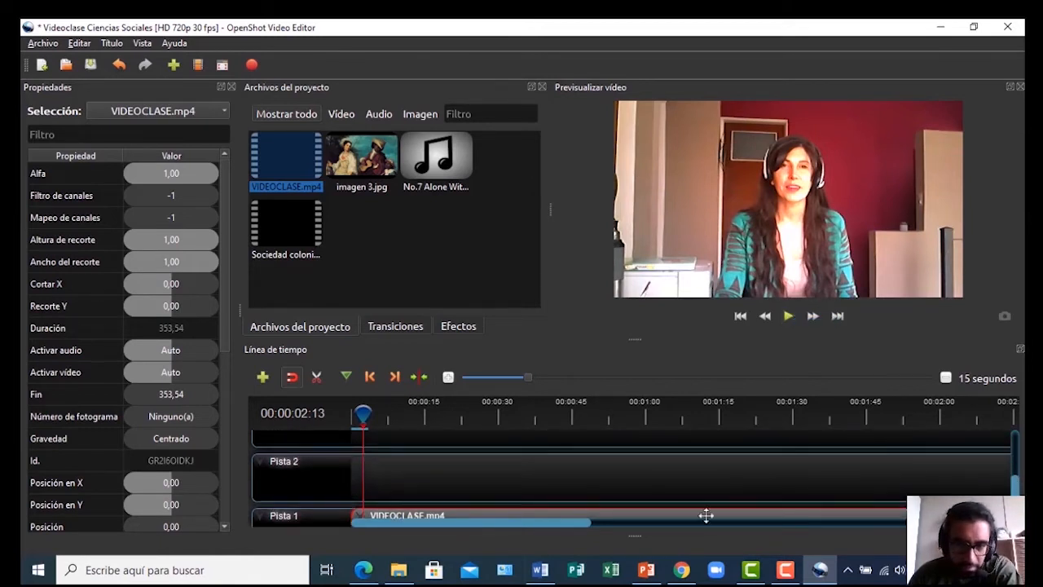
{"action": "left_click", "coordinate": [681, 570]}
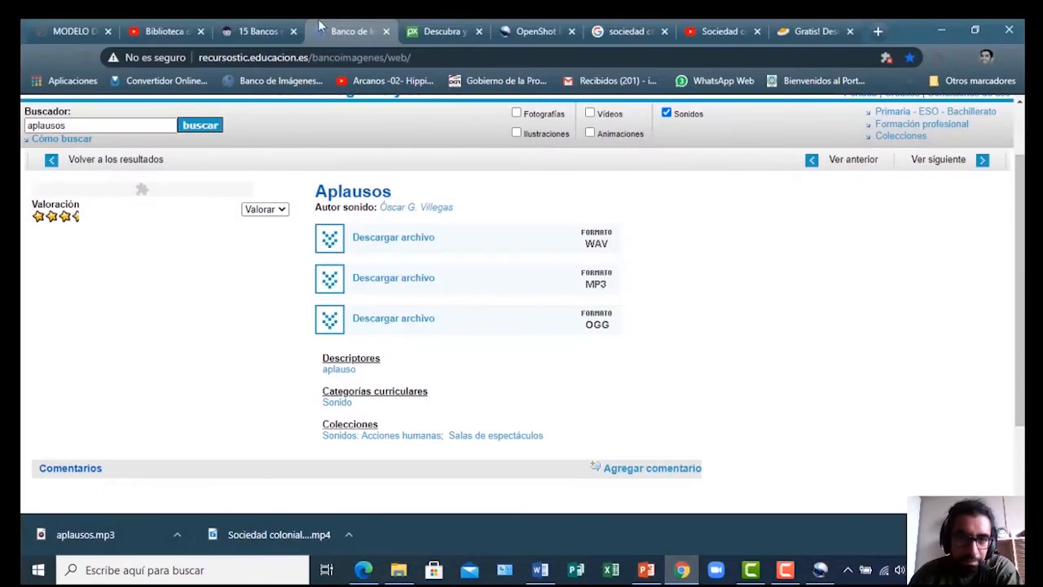
Scroll the MODELO DE GUION script PDF back to its opening page in Chrome, then minimize the browser
{"action": "left_click", "coordinate": [58, 35]}
{"action": "scroll", "coordinate": [481, 318], "scroll_direction": "up", "scroll_amount": 15}
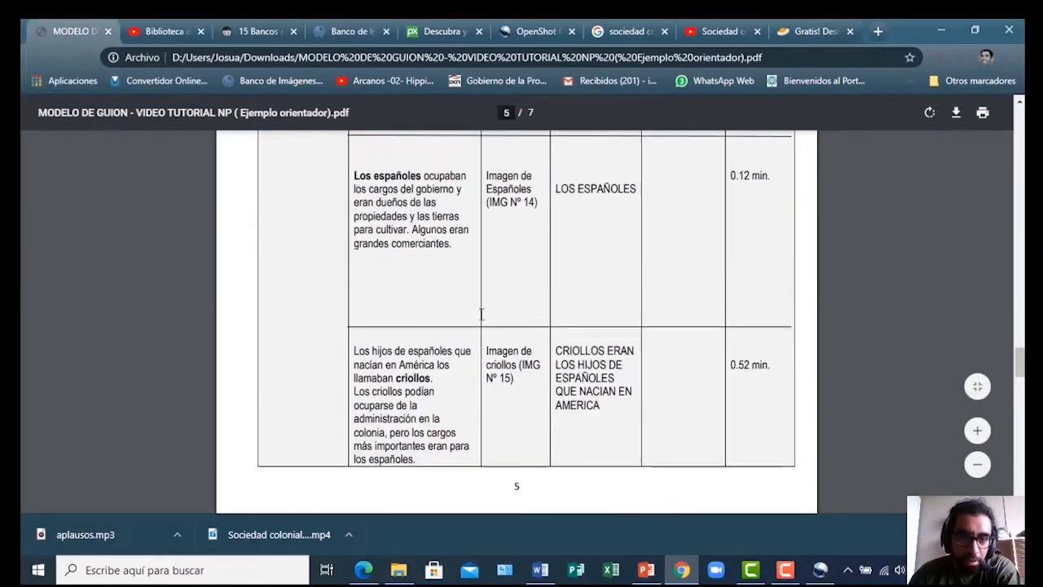
{"action": "scroll", "coordinate": [481, 318], "scroll_direction": "up", "scroll_amount": 20}
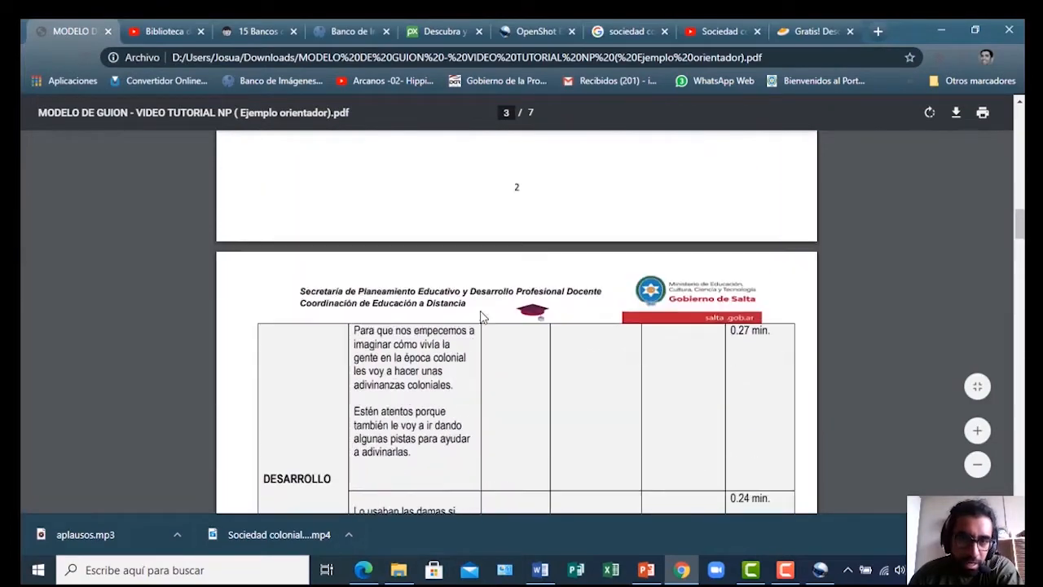
{"action": "scroll", "coordinate": [481, 317], "scroll_direction": "up", "scroll_amount": 10}
{"action": "scroll", "coordinate": [481, 318], "scroll_direction": "down", "scroll_amount": 3}
{"action": "scroll", "coordinate": [480, 318], "scroll_direction": "down", "scroll_amount": 1}
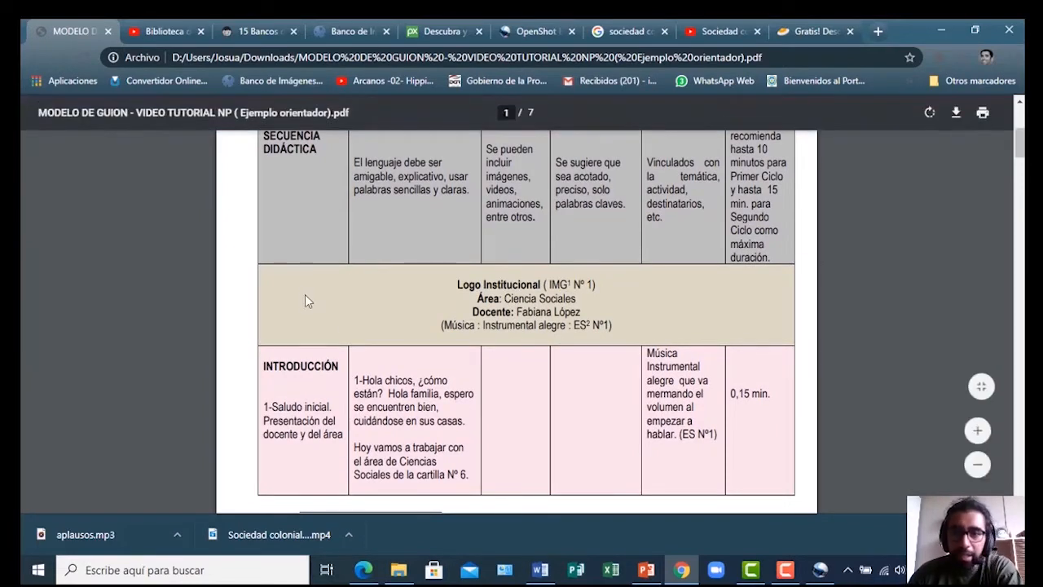
{"action": "left_click", "coordinate": [946, 27]}
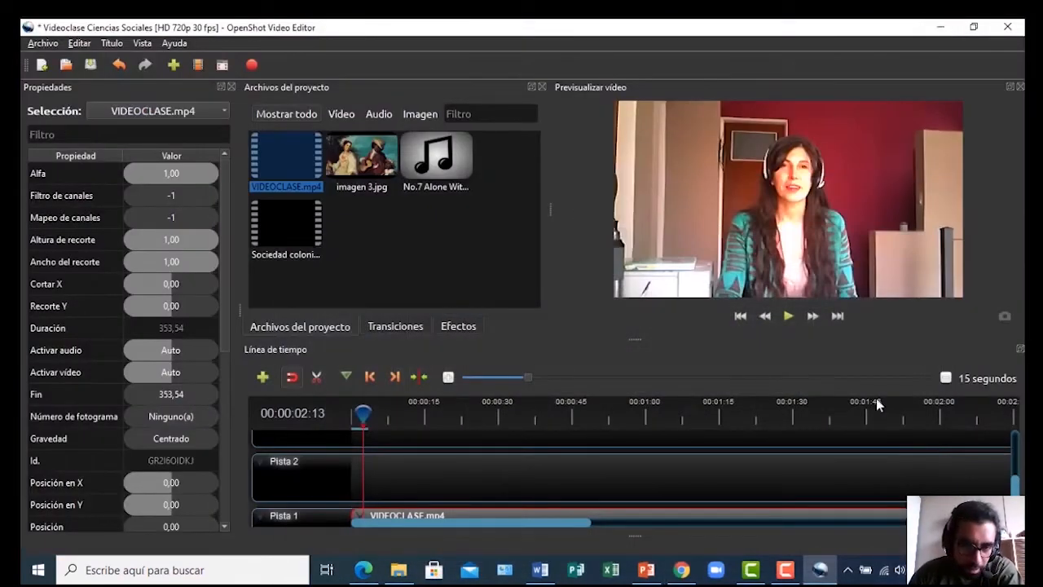
Move VIDEOCLASE.mp4 on Pista 1 later to position 7,50 and park the playhead about two seconds in
{"action": "scroll", "coordinate": [1018, 489], "scroll_direction": "down", "scroll_amount": 3}
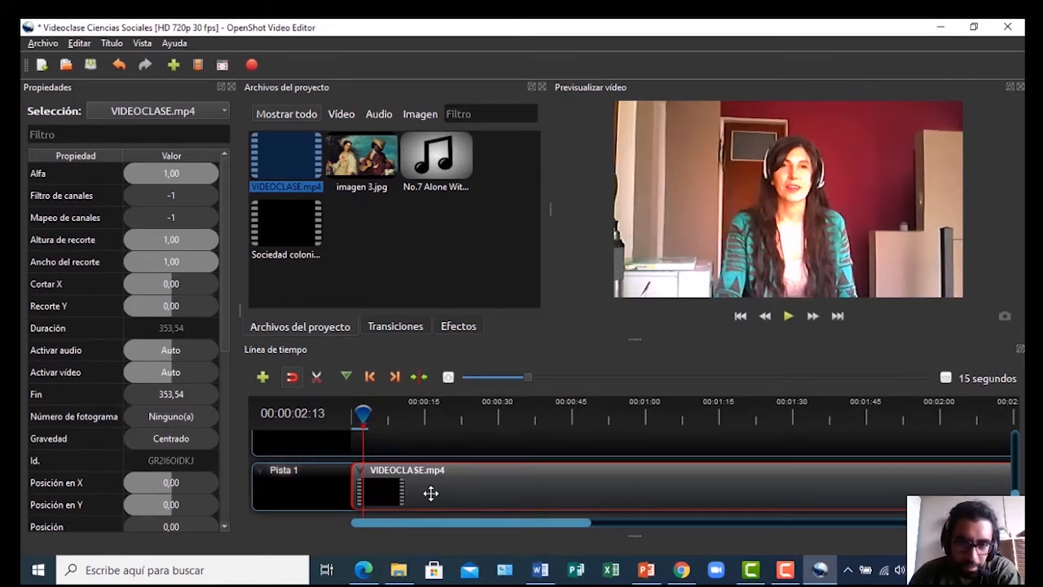
{"action": "left_click_drag", "start_coordinate": [430, 493], "coordinate": [472, 487]}
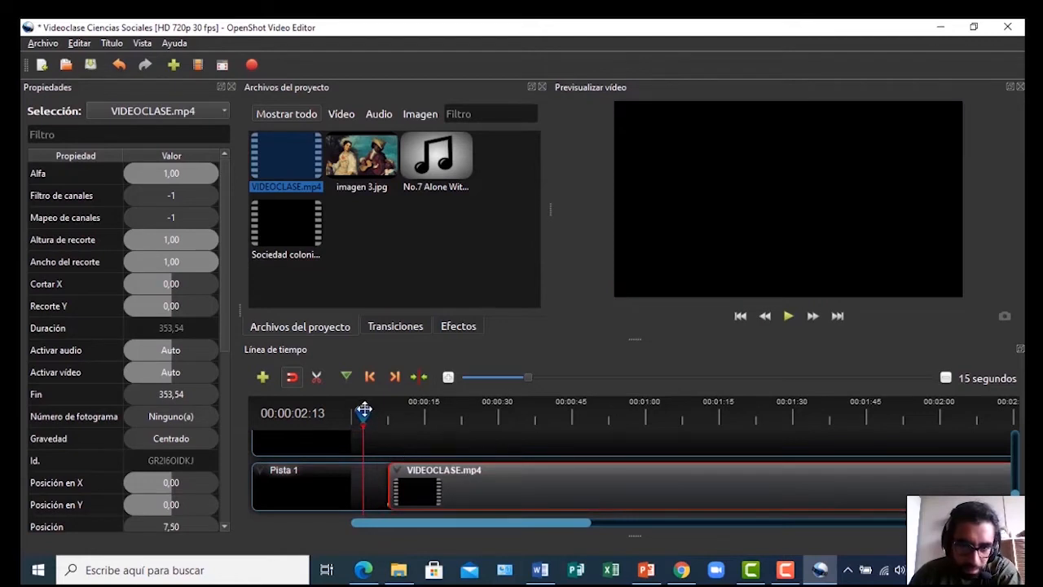
{"action": "mouse_move", "coordinate": [363, 410]}
{"action": "left_mouse_down"}
{"action": "mouse_move", "coordinate": [349, 412]}
{"action": "mouse_move", "coordinate": [382, 412]}
{"action": "mouse_move", "coordinate": [351, 421]}
{"action": "left_mouse_up"}
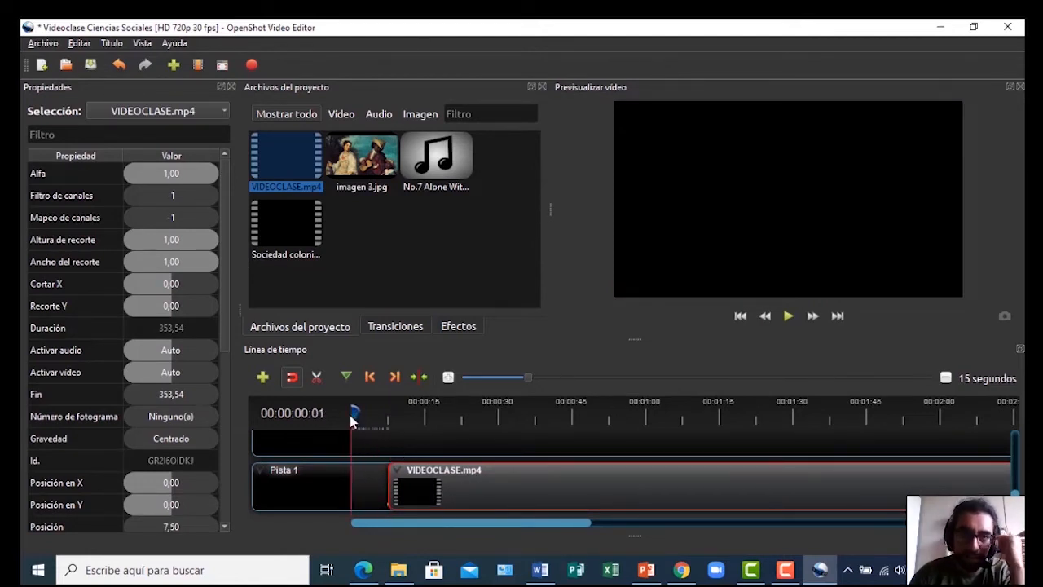
{"action": "left_click", "coordinate": [784, 569]}
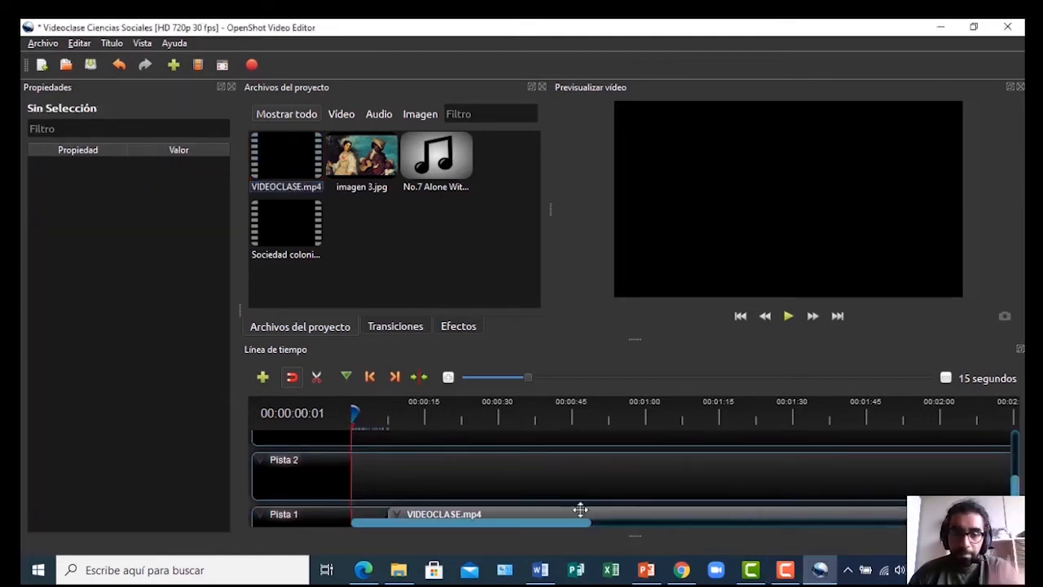
{"action": "left_click_drag", "start_coordinate": [1014, 482], "coordinate": [1016, 489]}
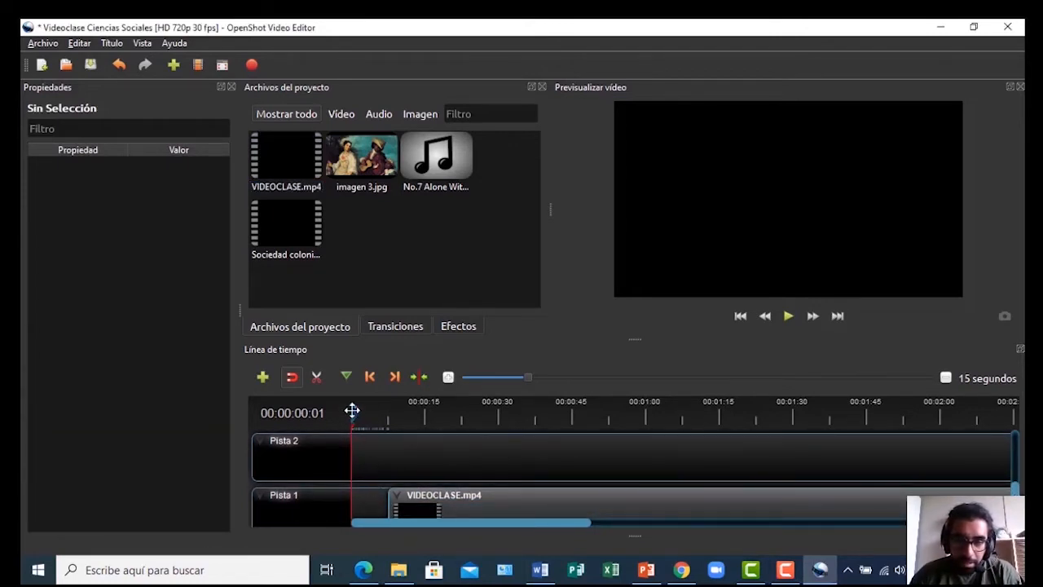
{"action": "mouse_move", "coordinate": [356, 411]}
{"action": "left_mouse_down"}
{"action": "mouse_move", "coordinate": [393, 422]}
{"action": "mouse_move", "coordinate": [353, 427]}
{"action": "left_mouse_up"}
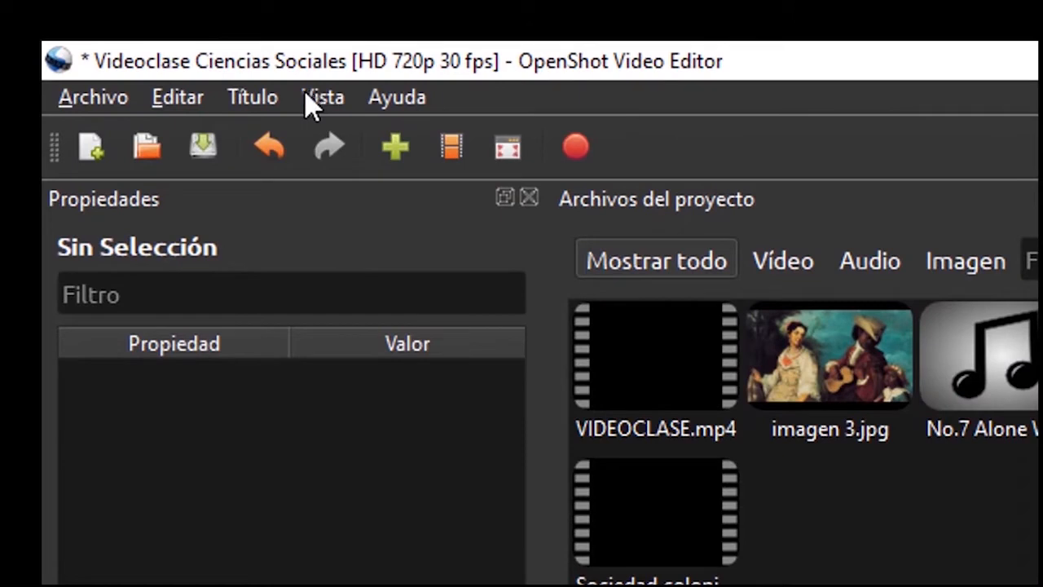
Start a new static title from Título > Título and preview the Burbujas 1 template
{"action": "left_click", "coordinate": [256, 94]}
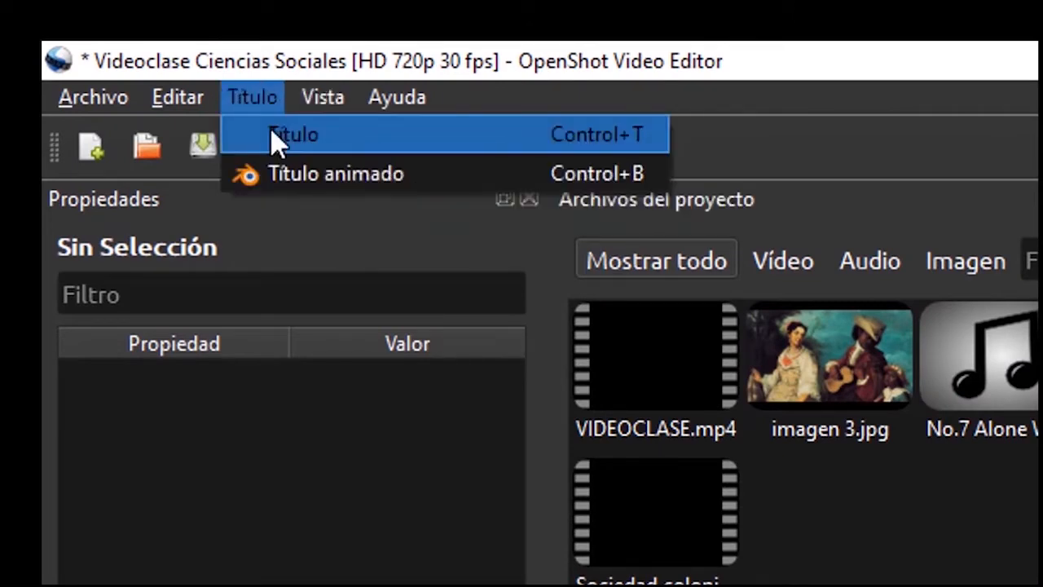
{"action": "mouse_move", "coordinate": [314, 97]}
{"action": "left_click", "coordinate": [282, 126]}
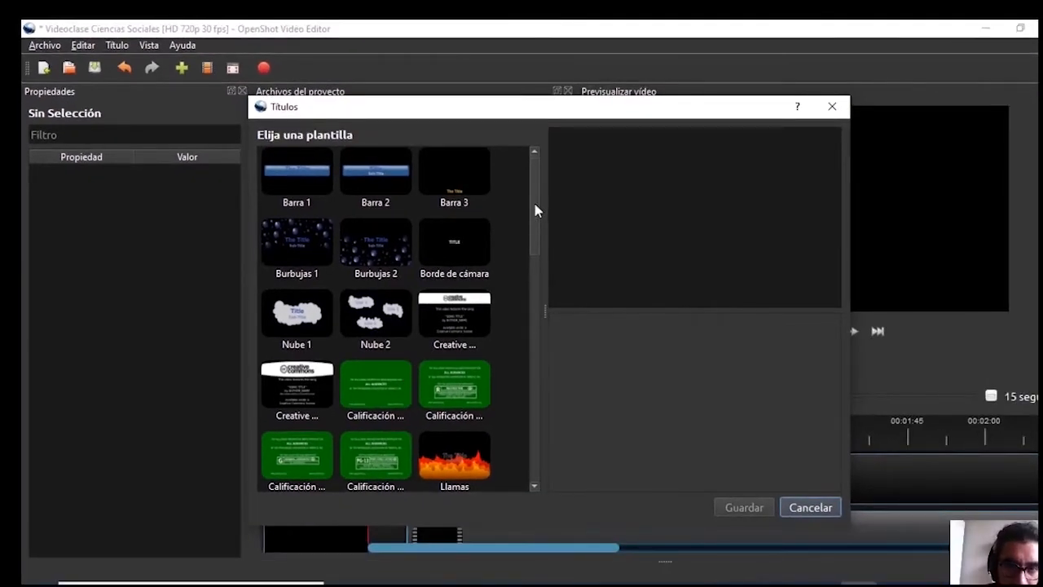
{"action": "mouse_move", "coordinate": [533, 210]}
{"action": "left_mouse_down"}
{"action": "mouse_move", "coordinate": [538, 449]}
{"action": "mouse_move", "coordinate": [549, 312]}
{"action": "mouse_move", "coordinate": [540, 223]}
{"action": "left_mouse_up"}
{"action": "scroll", "coordinate": [472, 201], "scroll_direction": "up", "scroll_amount": 1}
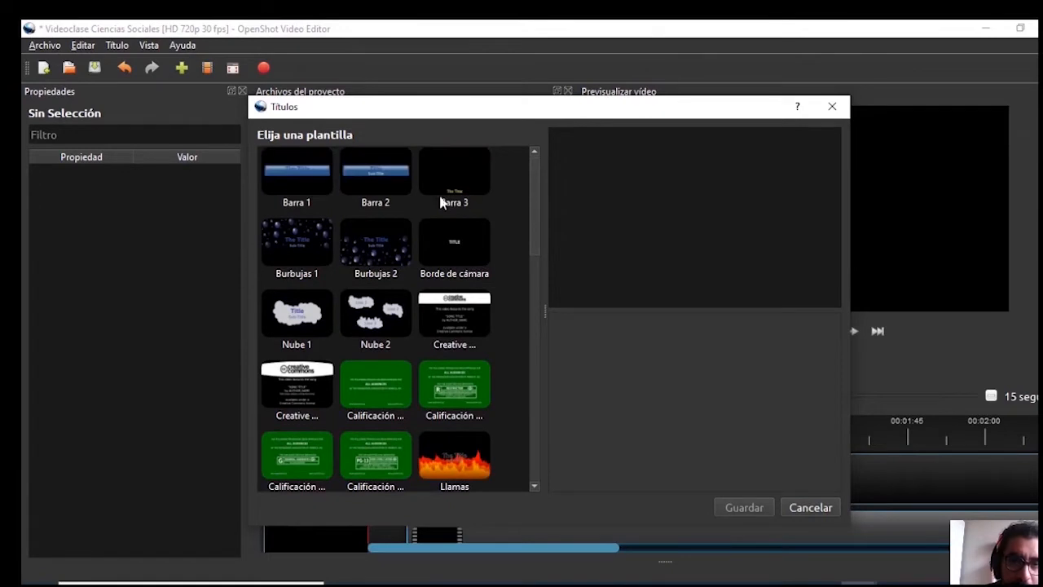
{"action": "left_click", "coordinate": [306, 236]}
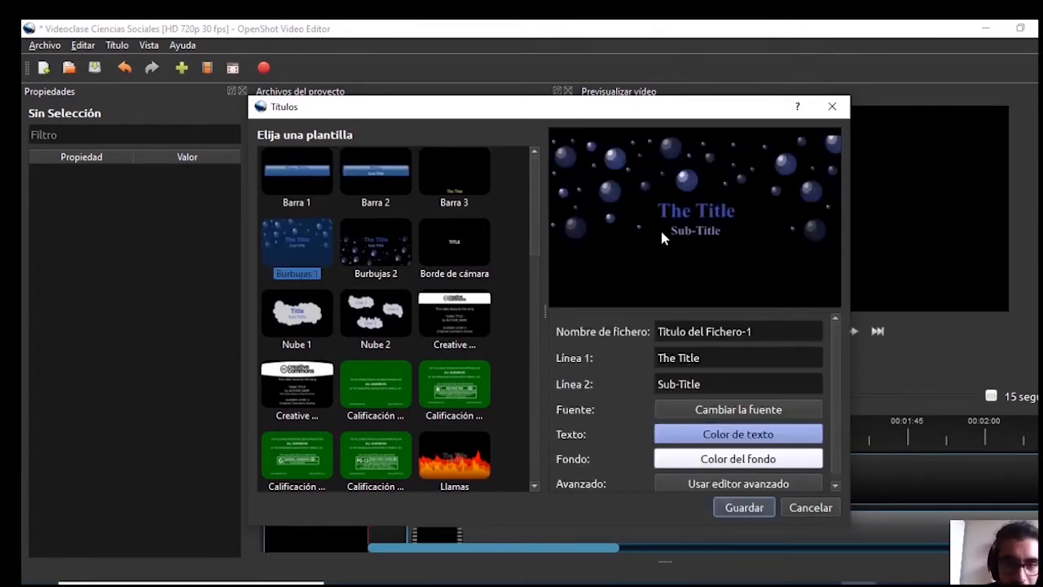
Preview the credits, rating notice, Óvalo 2–4, Puesta de sol and Estándar 2 templates
{"action": "left_click_drag", "start_coordinate": [532, 211], "coordinate": [533, 238]}
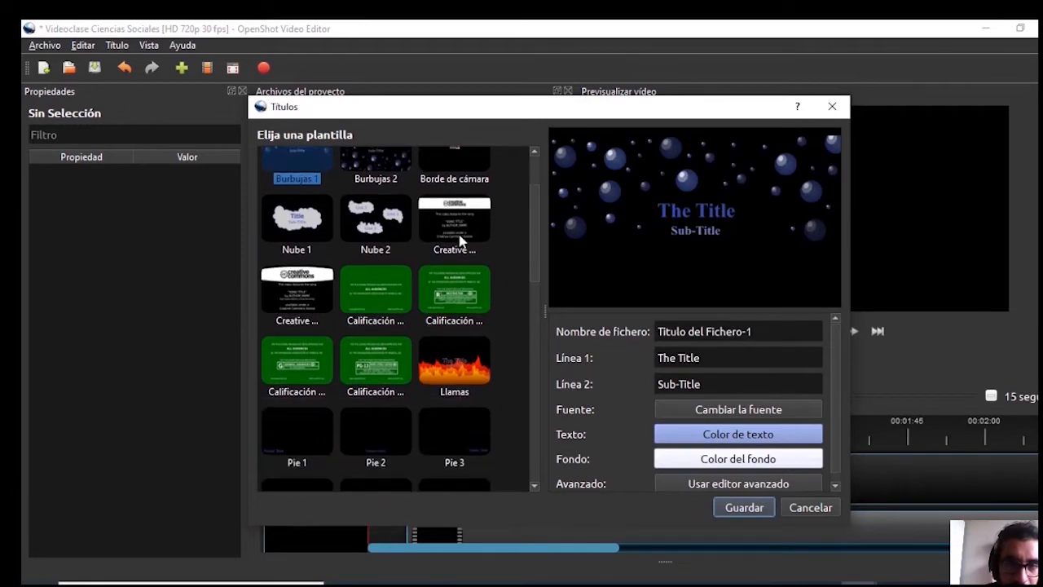
{"action": "left_click", "coordinate": [307, 295]}
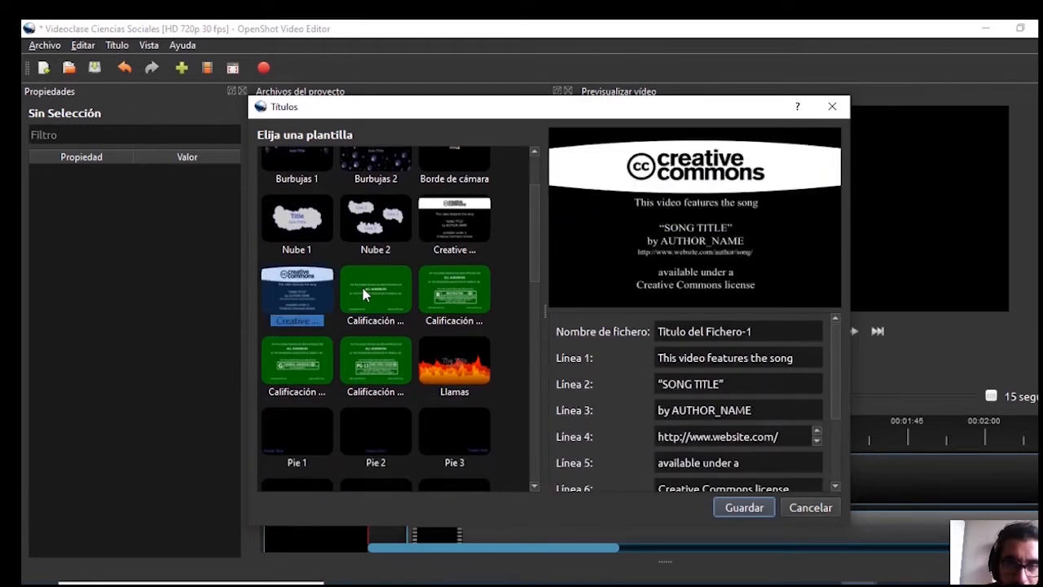
{"action": "left_click", "coordinate": [345, 306]}
{"action": "left_click_drag", "start_coordinate": [530, 218], "coordinate": [532, 326]}
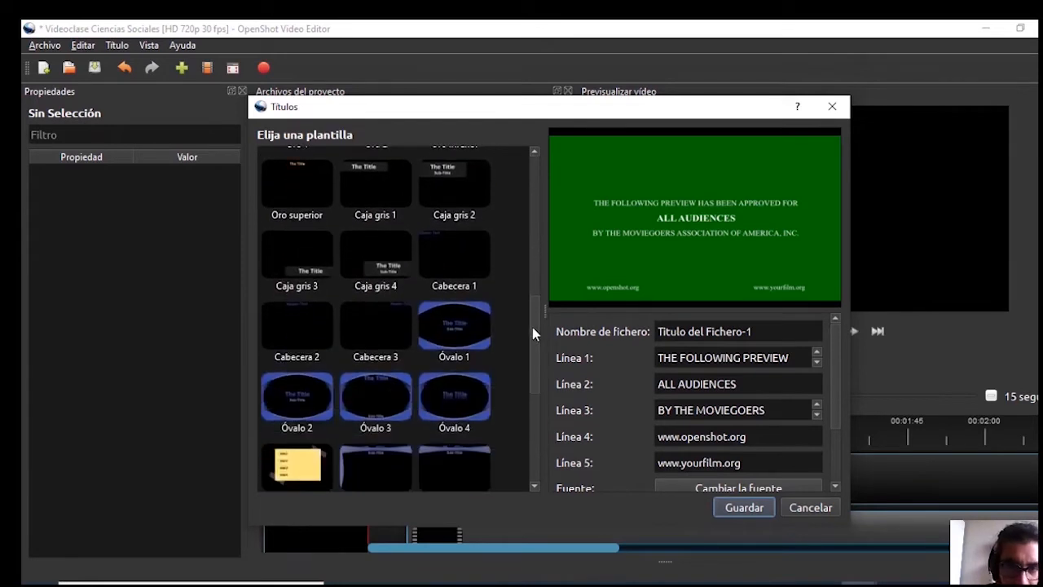
{"action": "left_click", "coordinate": [307, 417]}
{"action": "left_click", "coordinate": [382, 399]}
{"action": "left_click", "coordinate": [481, 399]}
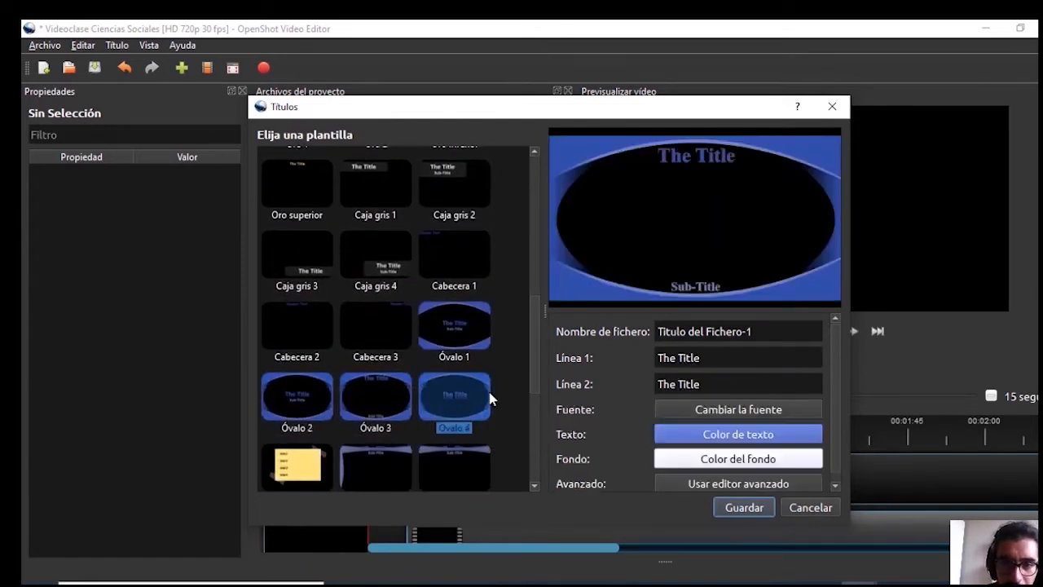
{"action": "left_click_drag", "start_coordinate": [530, 343], "coordinate": [532, 435]}
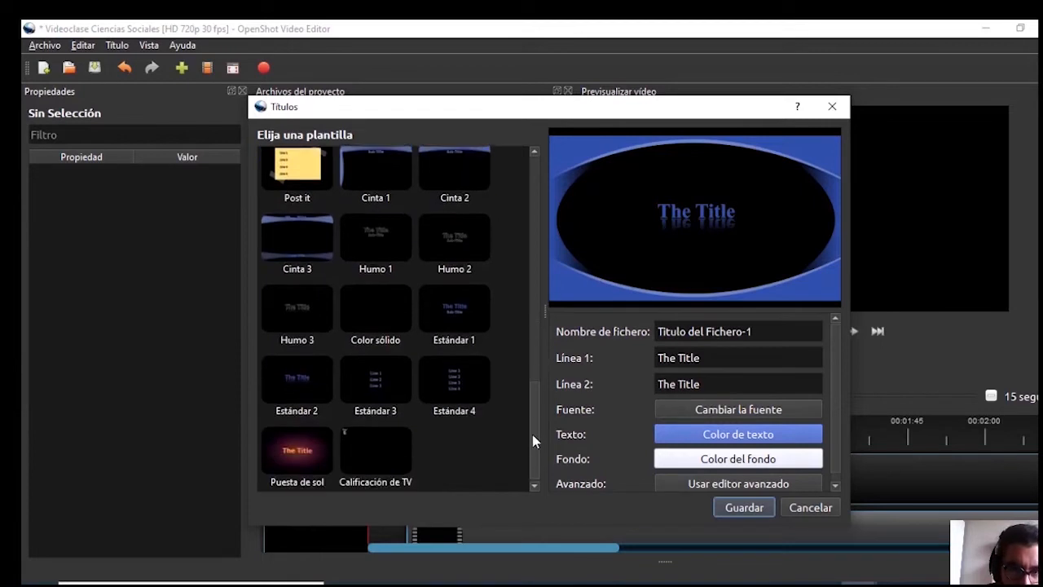
{"action": "left_click", "coordinate": [314, 455]}
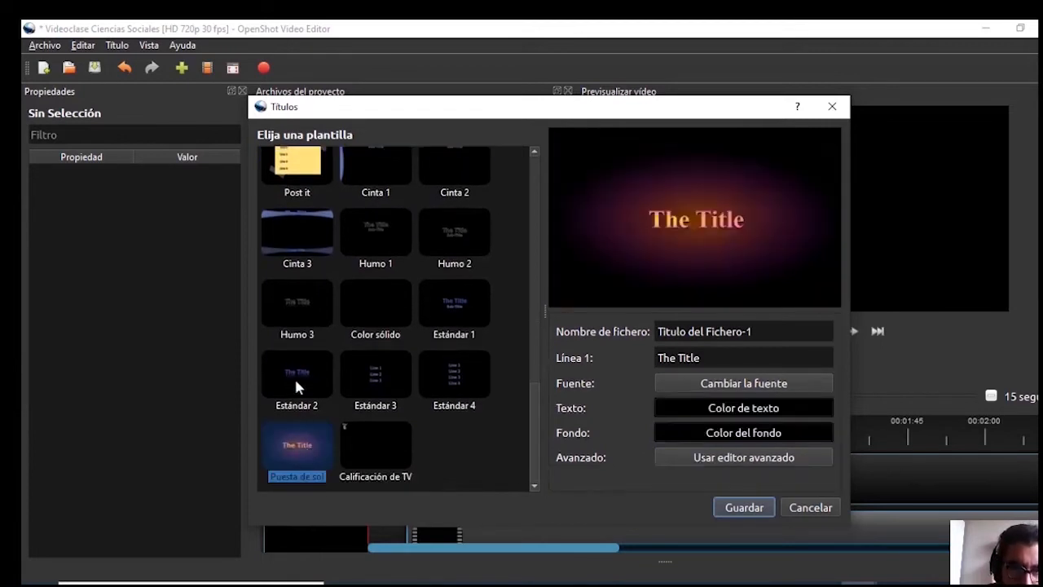
{"action": "left_click", "coordinate": [294, 376]}
{"action": "left_click_drag", "start_coordinate": [529, 433], "coordinate": [549, 356]}
{"action": "left_click", "coordinate": [457, 376]}
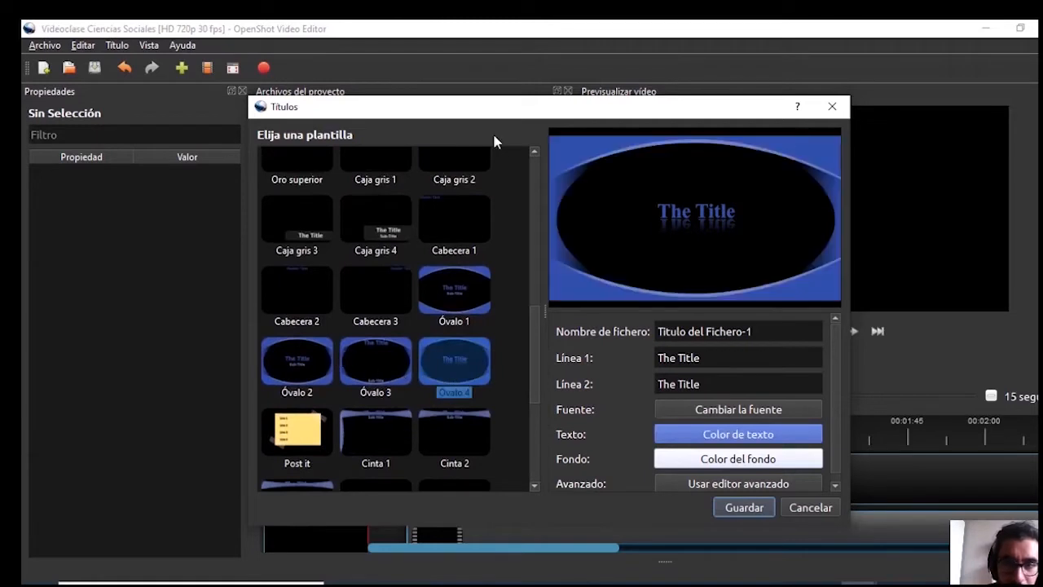
Choose the Óvalo 1 template and select the default title file name
{"action": "left_click", "coordinate": [457, 290]}
{"action": "left_click_drag", "start_coordinate": [530, 333], "coordinate": [544, 311]}
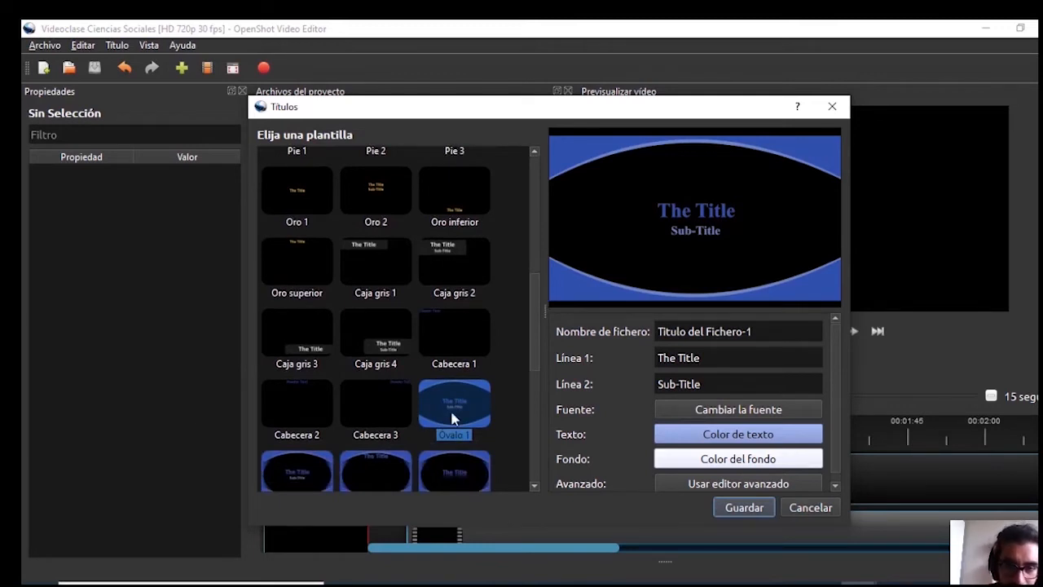
{"action": "left_click_drag", "start_coordinate": [766, 331], "coordinate": [627, 330]}
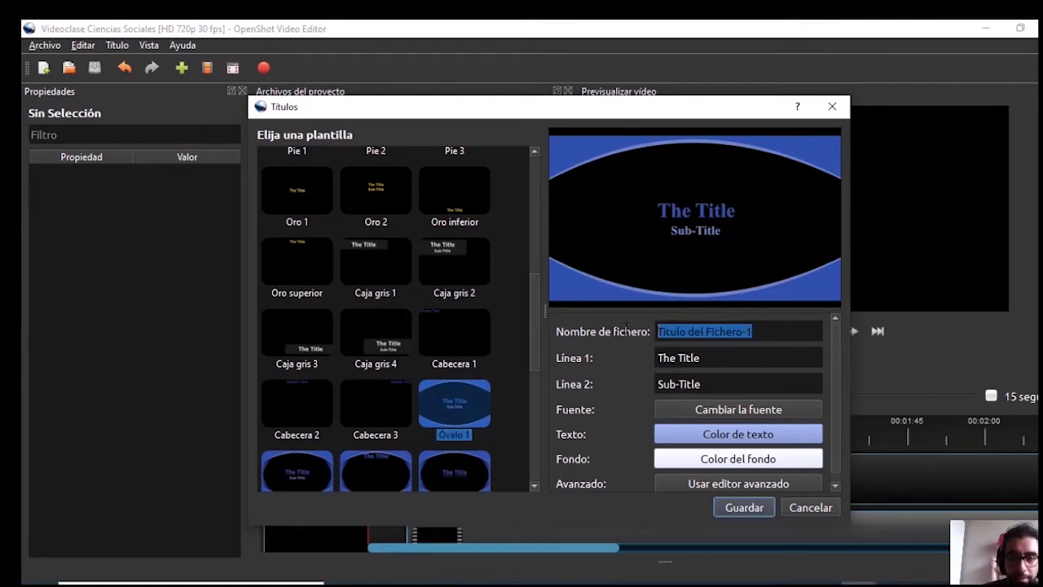
Name the title 'Separado intro' and set its first line to 'Materia: Ciencias Sociales'
{"action": "key", "text": "BackSpace"}
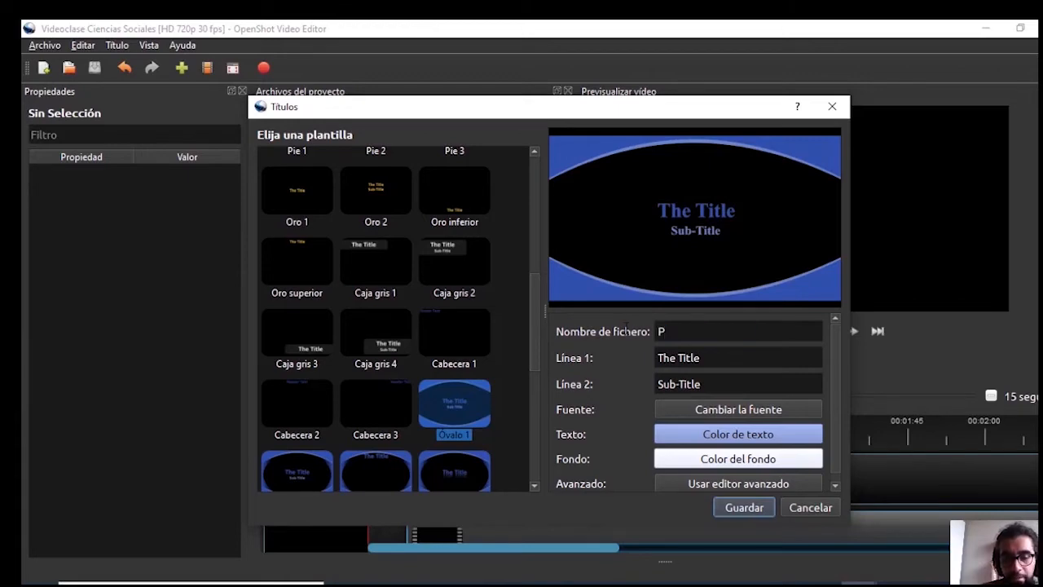
{"action": "type", "text": "Separado "}
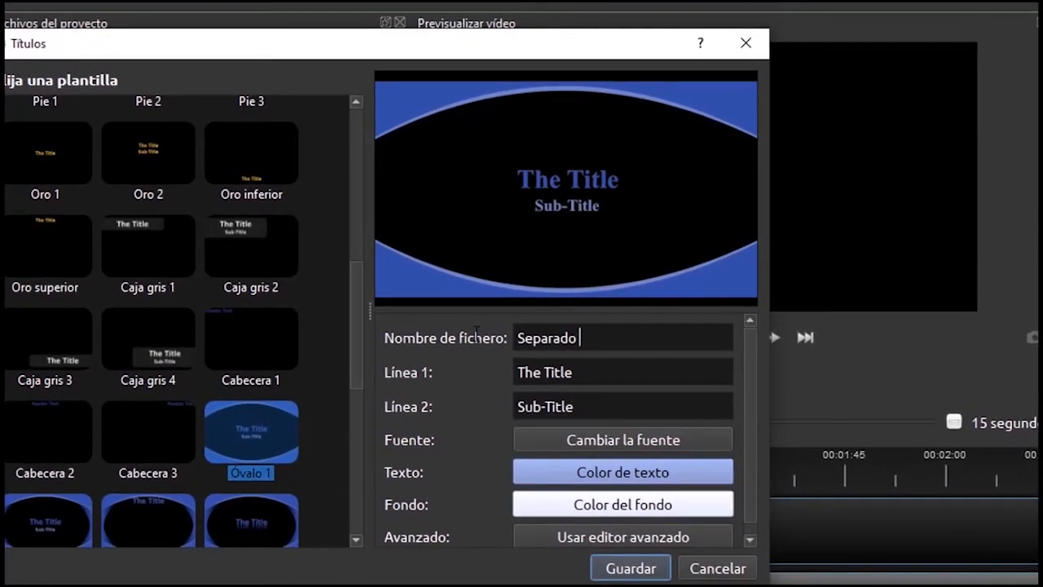
{"action": "type", "text": "intro"}
{"action": "left_click", "coordinate": [586, 380]}
{"action": "left_click_drag", "start_coordinate": [586, 377], "coordinate": [496, 377]}
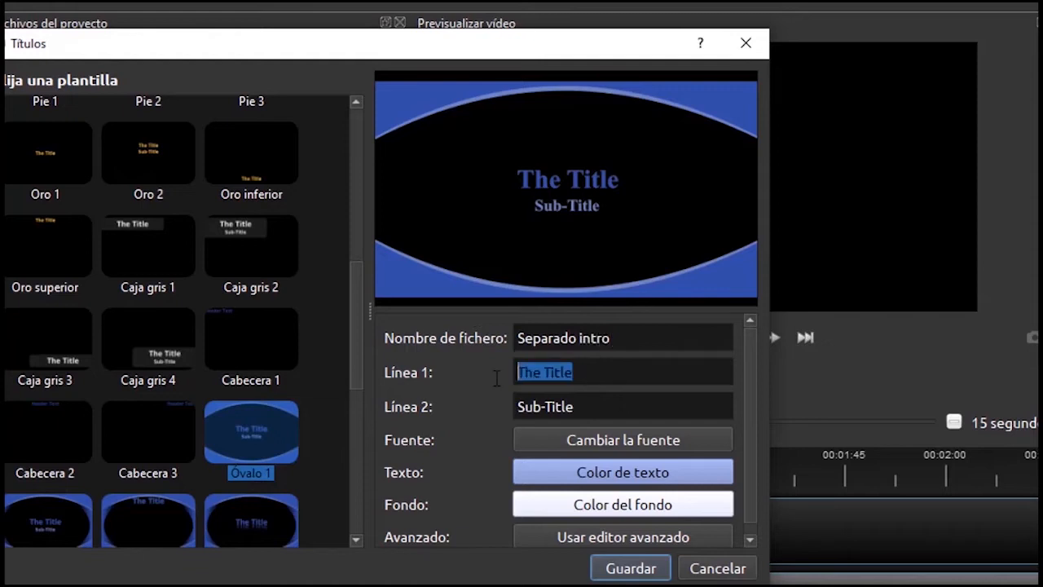
{"action": "key", "text": "BackSpace"}
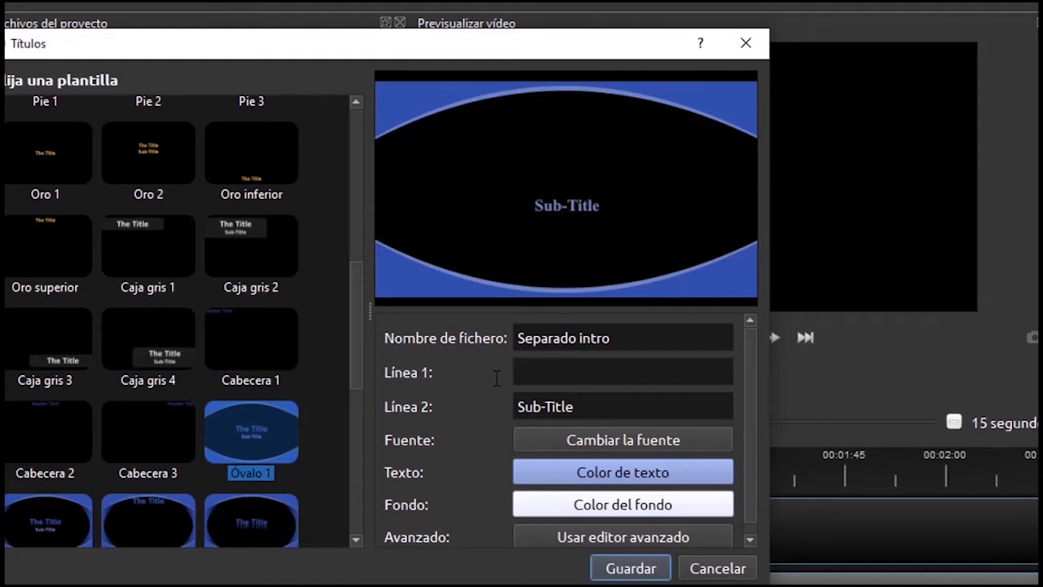
{"action": "type", "text": "Mater"}
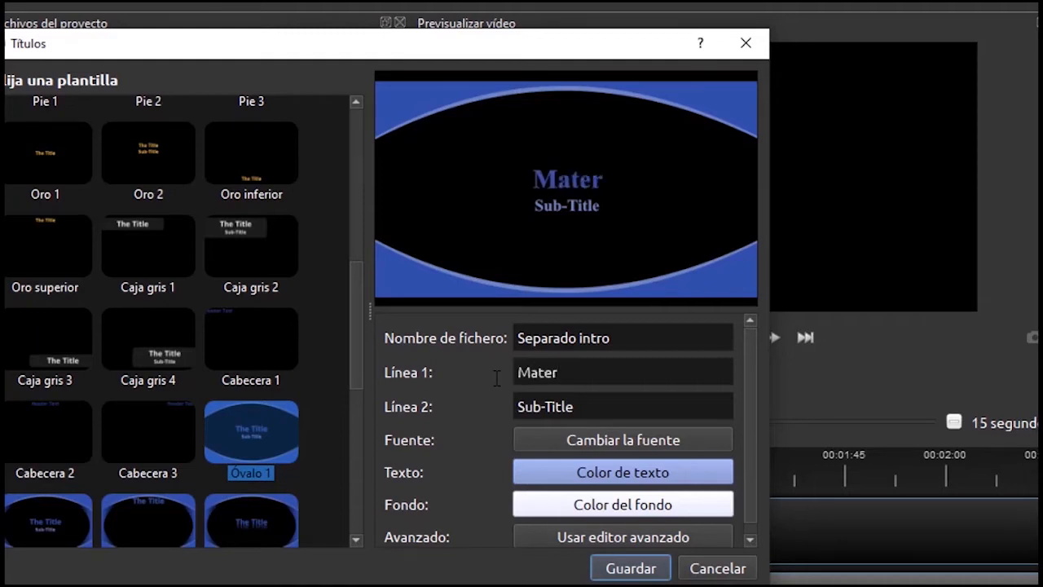
{"action": "type", "text": "ia: Ci"}
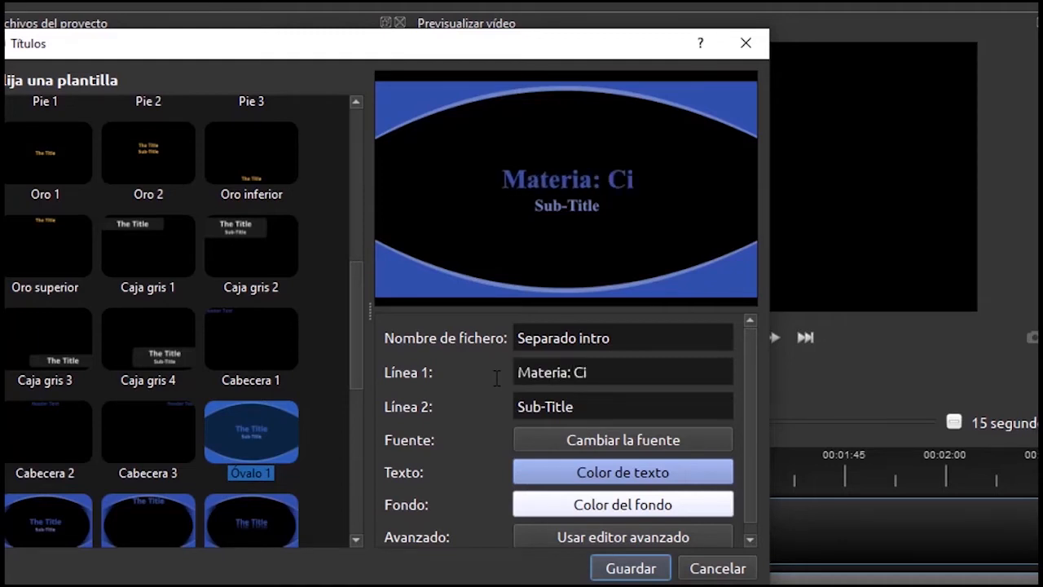
{"action": "type", "text": "encias"}
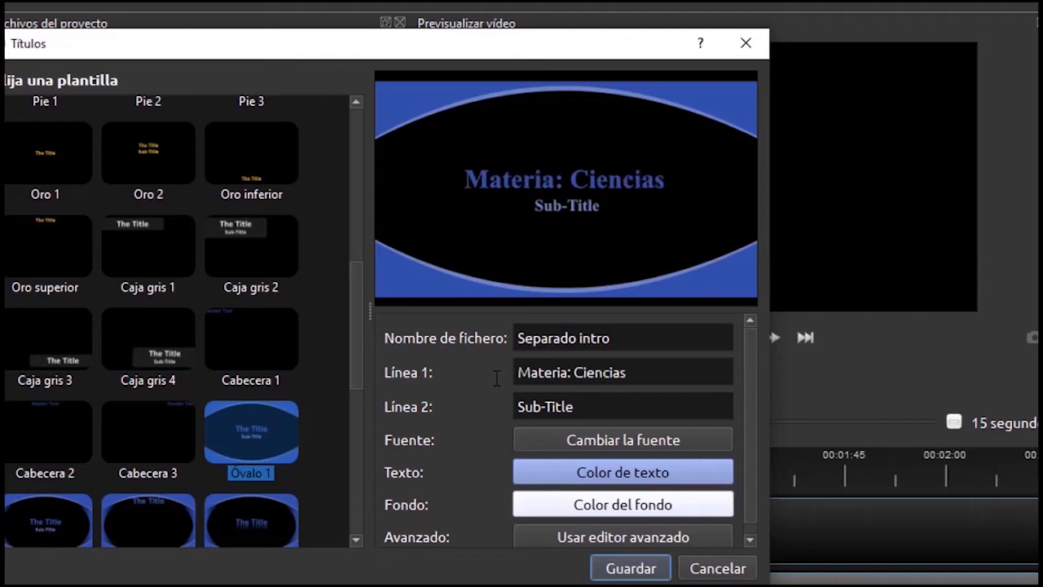
{"action": "type", "text": " Sociales"}
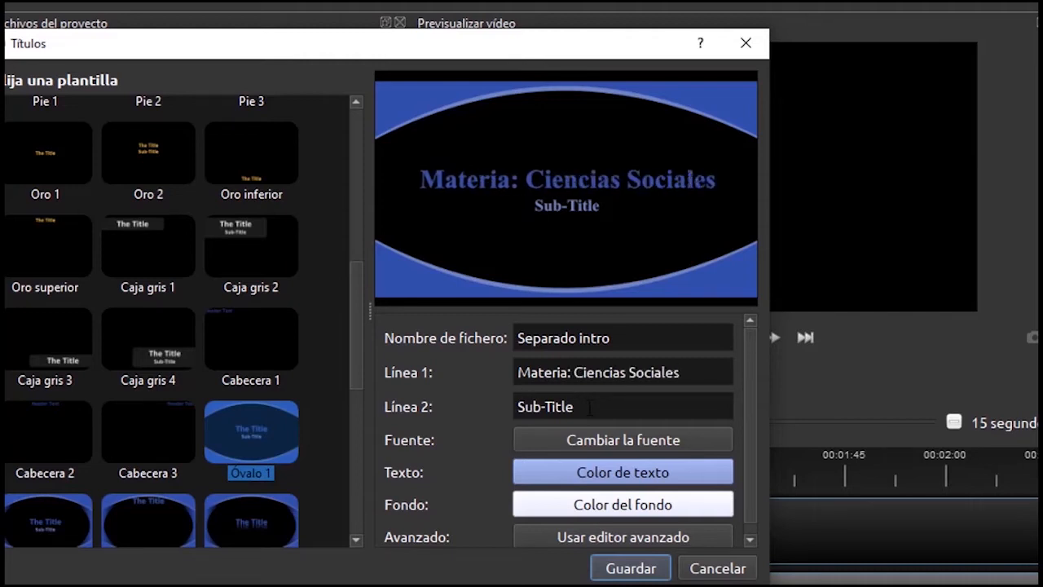
Replace the Sub-Title line with 'Prof.' plus the teacher's full name, fixing a typo
{"action": "scroll", "coordinate": [599, 410], "scroll_direction": "down", "scroll_amount": 1}
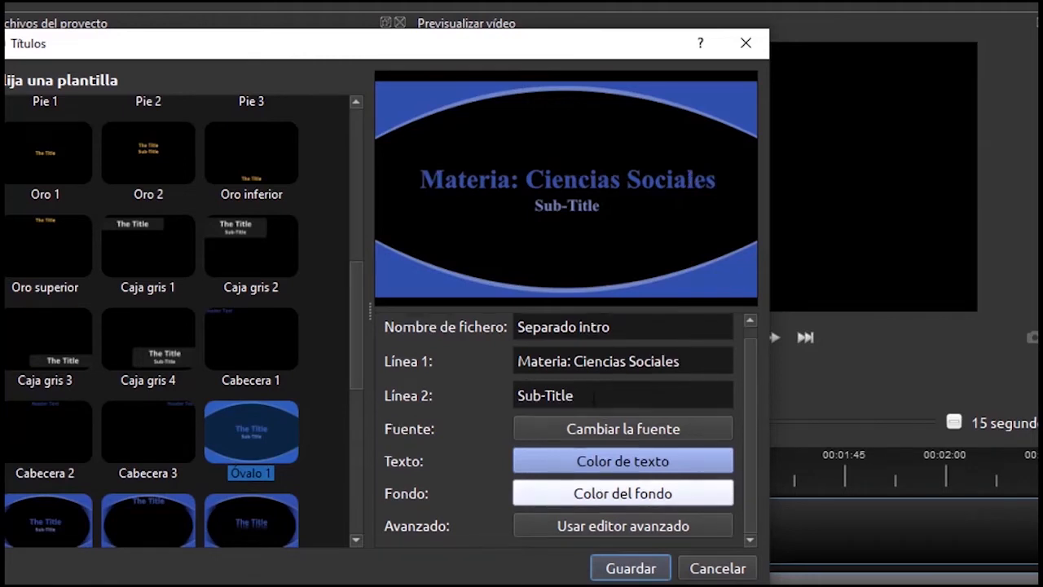
{"action": "left_click", "coordinate": [594, 395]}
{"action": "key", "text": "BackSpace"}
{"action": "key", "text": "BackSpace"}
{"action": "key", "text": "BackSpace"}
{"action": "key", "text": "BackSpace"}
{"action": "key", "text": "BackSpace"}
{"action": "key", "text": "BackSpace"}
{"action": "key", "text": "BackSpace"}
{"action": "key", "text": "BackSpace"}
{"action": "key", "text": "BackSpace"}
{"action": "type", "text": "Prof"}
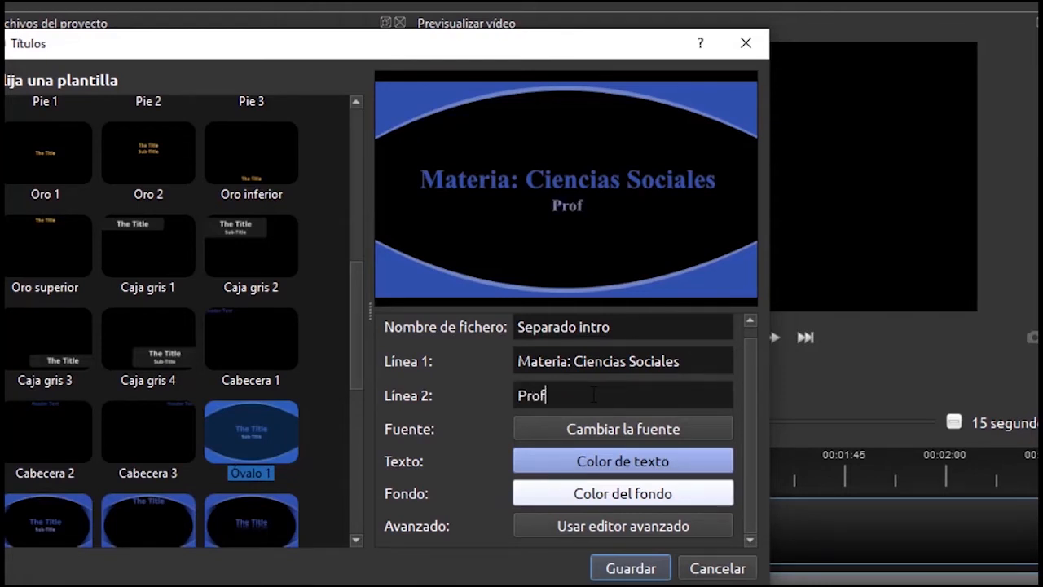
{"action": "type", "text": "."}
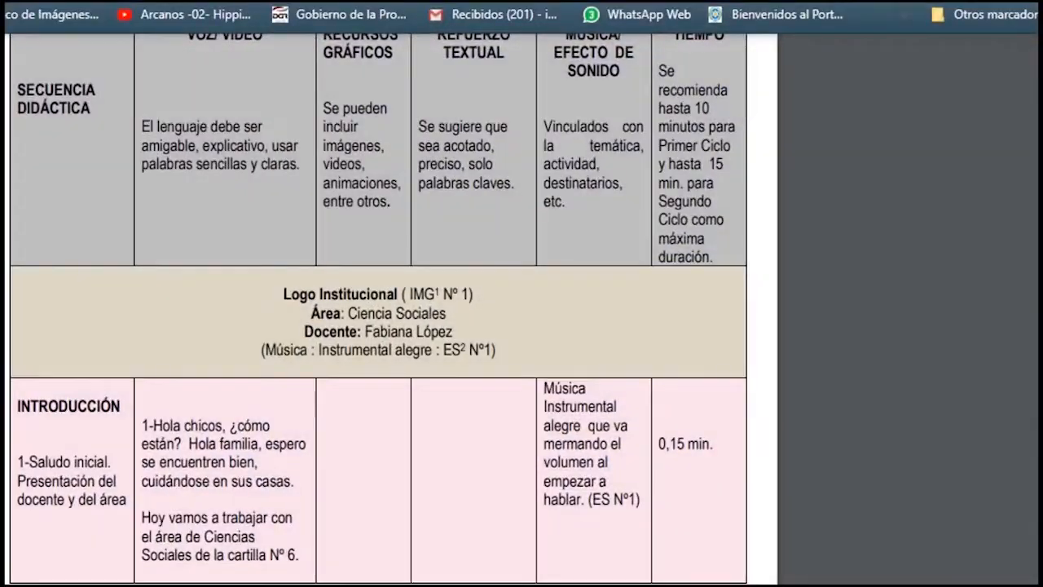
{"action": "scroll", "coordinate": [289, 238], "scroll_direction": "up", "scroll_amount": 4}
{"action": "scroll", "coordinate": [261, 221], "scroll_direction": "down", "scroll_amount": 2}
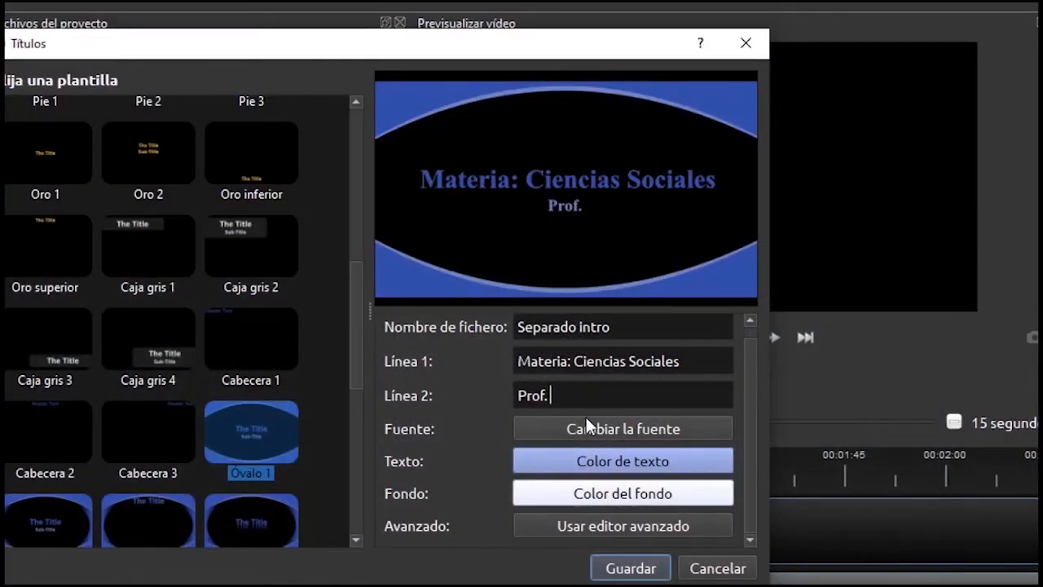
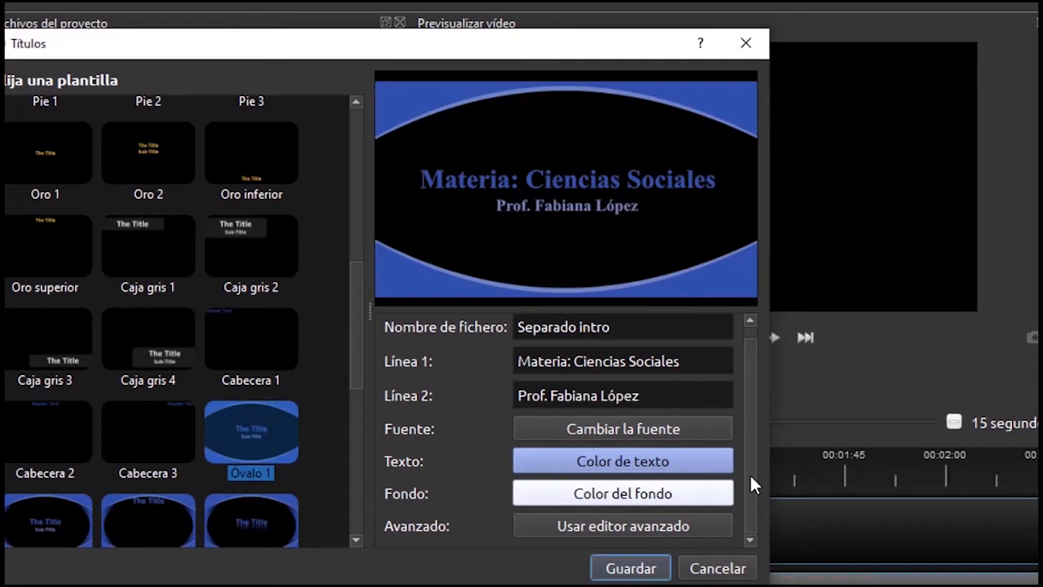
Set the oval title's text colour to red
{"action": "left_click", "coordinate": [617, 468]}
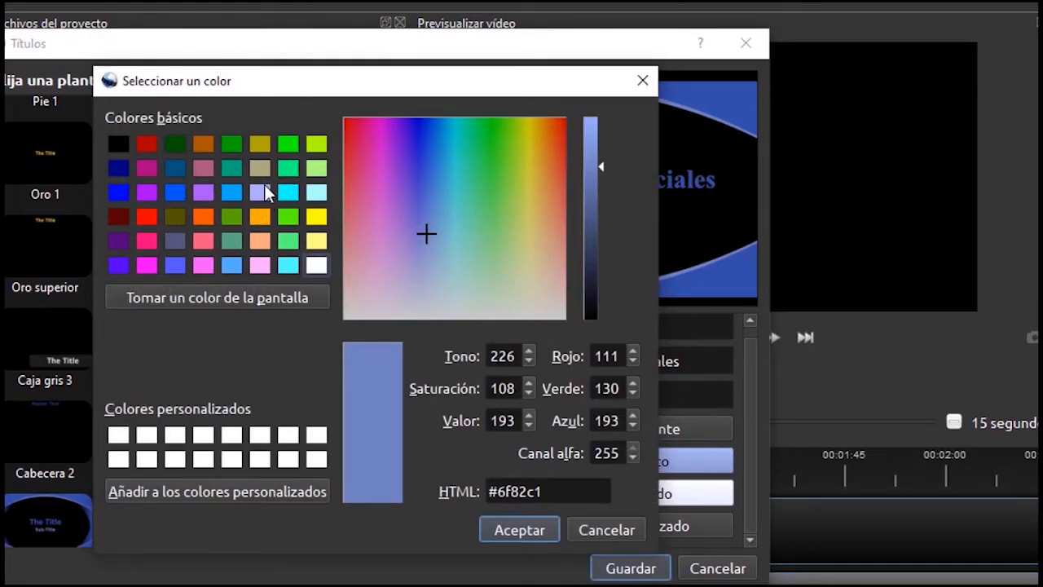
{"action": "mouse_move", "coordinate": [412, 263]}
{"action": "left_mouse_down"}
{"action": "mouse_move", "coordinate": [357, 307]}
{"action": "mouse_move", "coordinate": [416, 303]}
{"action": "left_mouse_up"}
{"action": "left_click", "coordinate": [122, 190]}
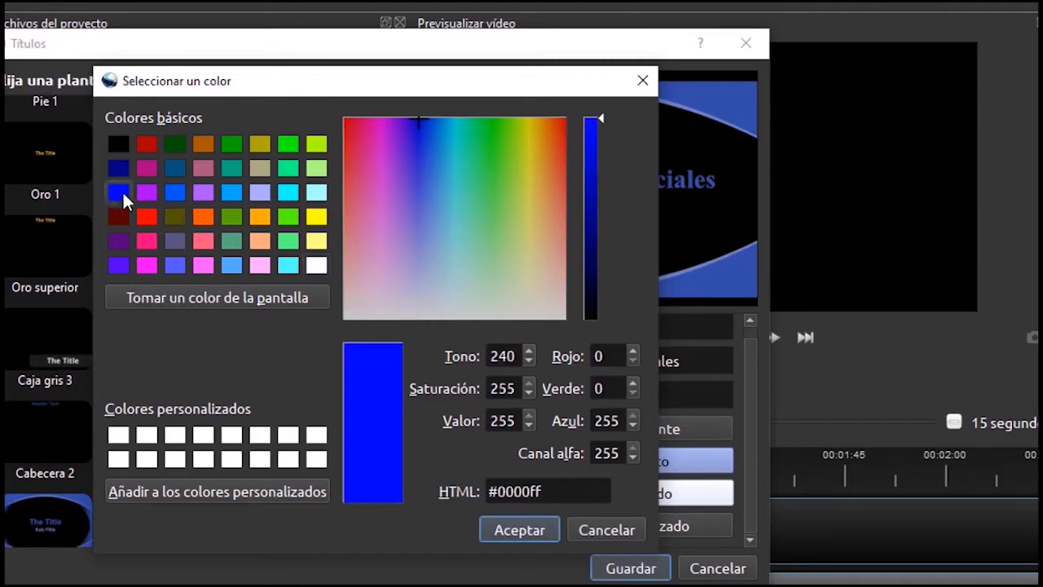
{"action": "left_click", "coordinate": [142, 213]}
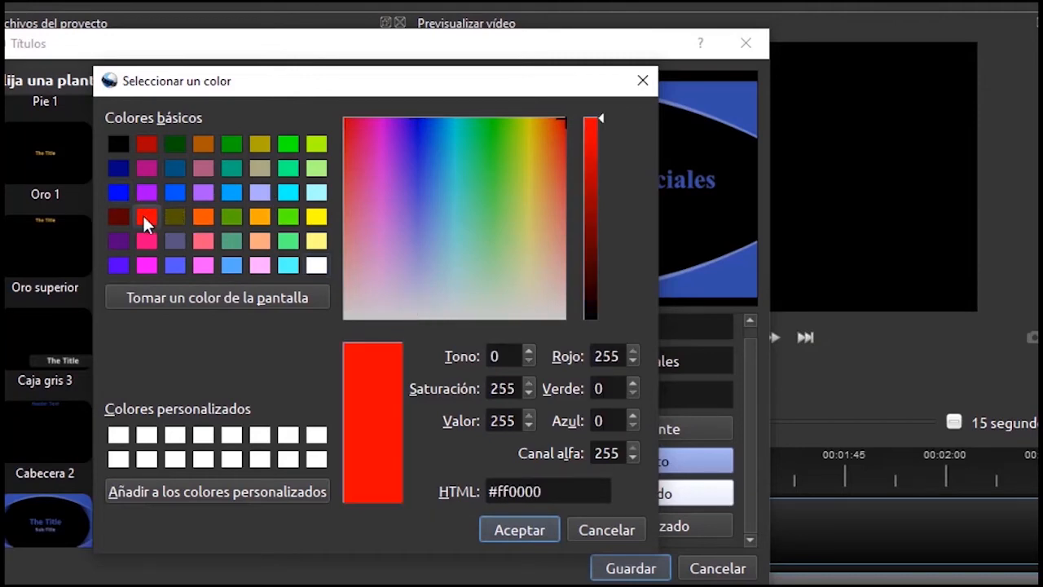
{"action": "left_click", "coordinate": [503, 528]}
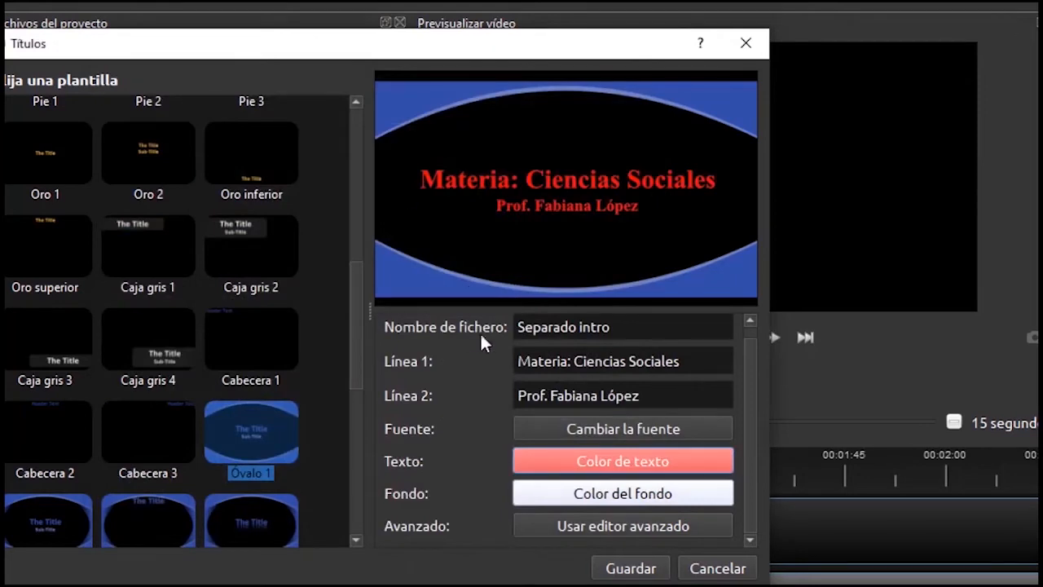
Make the title background white (#ffffff) instead of yellow and save the title
{"action": "left_click", "coordinate": [561, 491]}
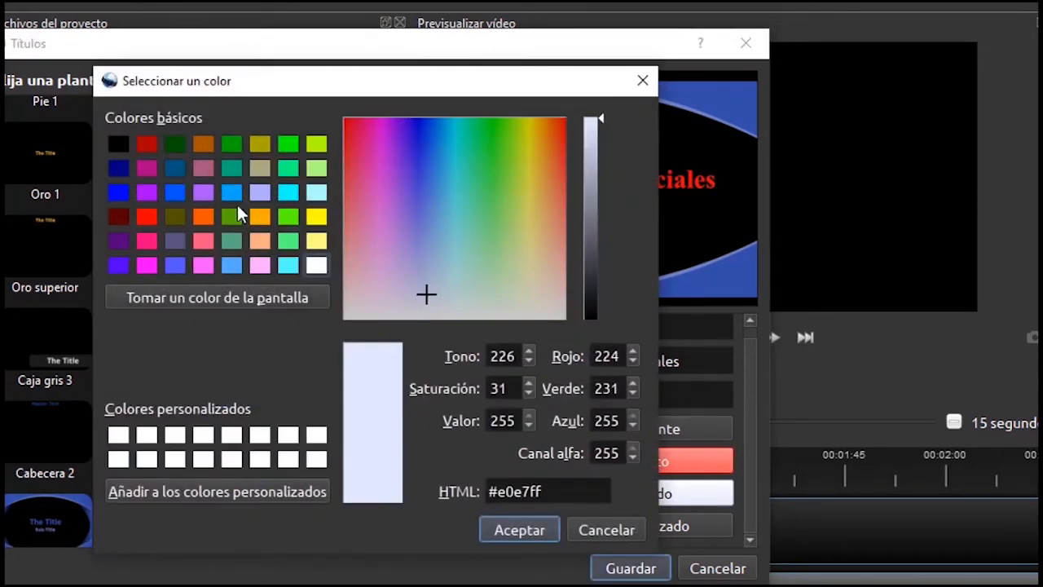
{"action": "left_click", "coordinate": [282, 147]}
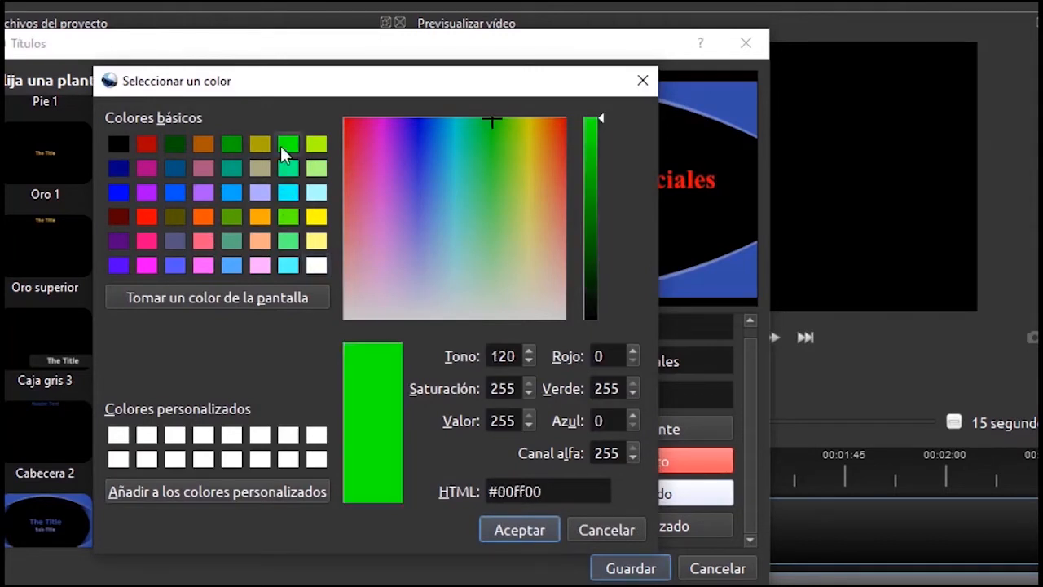
{"action": "left_click", "coordinate": [314, 219]}
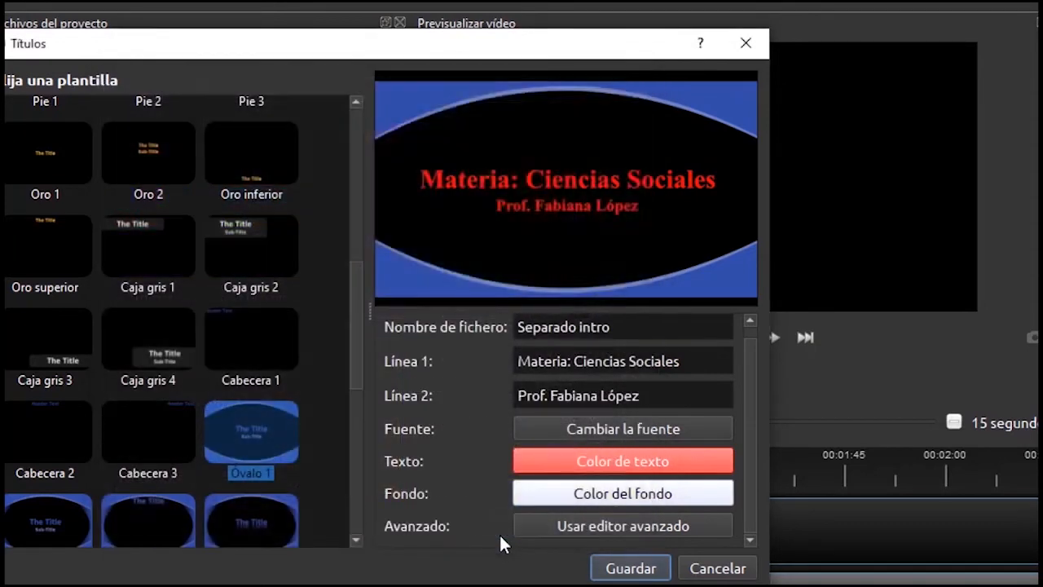
{"action": "left_click", "coordinate": [500, 538]}
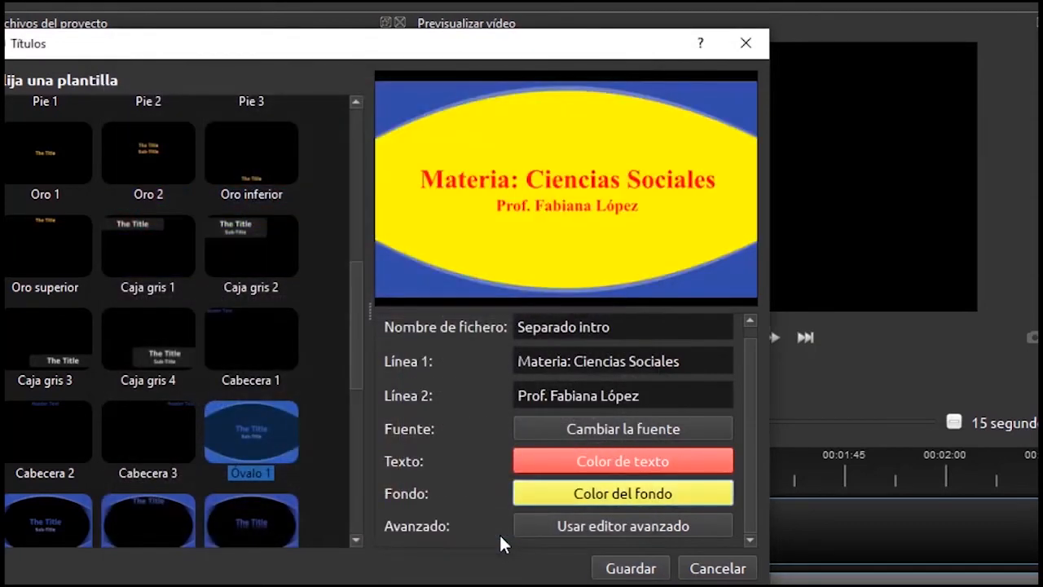
{"action": "left_click", "coordinate": [620, 495]}
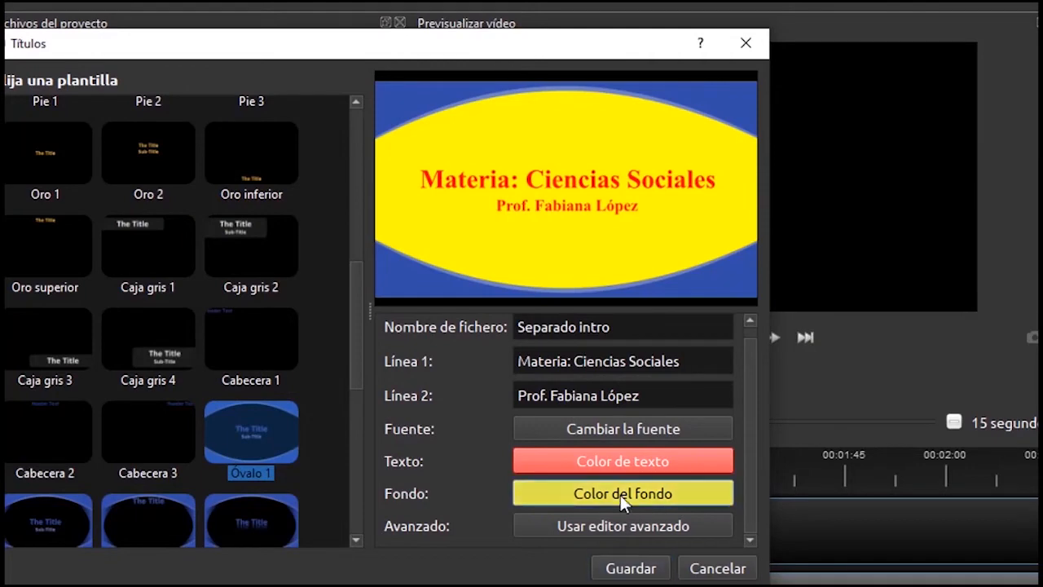
{"action": "left_click", "coordinate": [315, 267]}
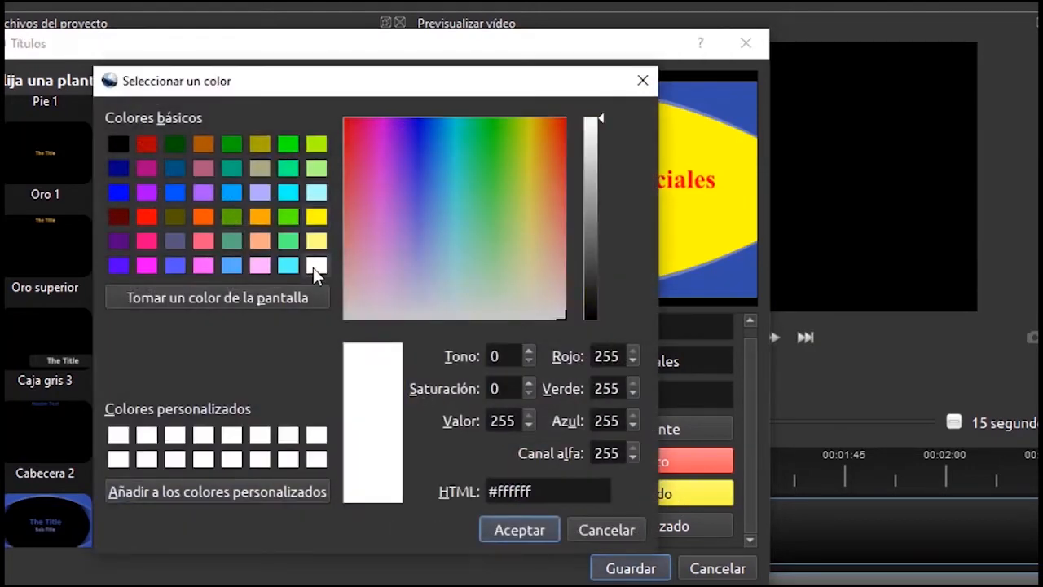
{"action": "left_click", "coordinate": [513, 531]}
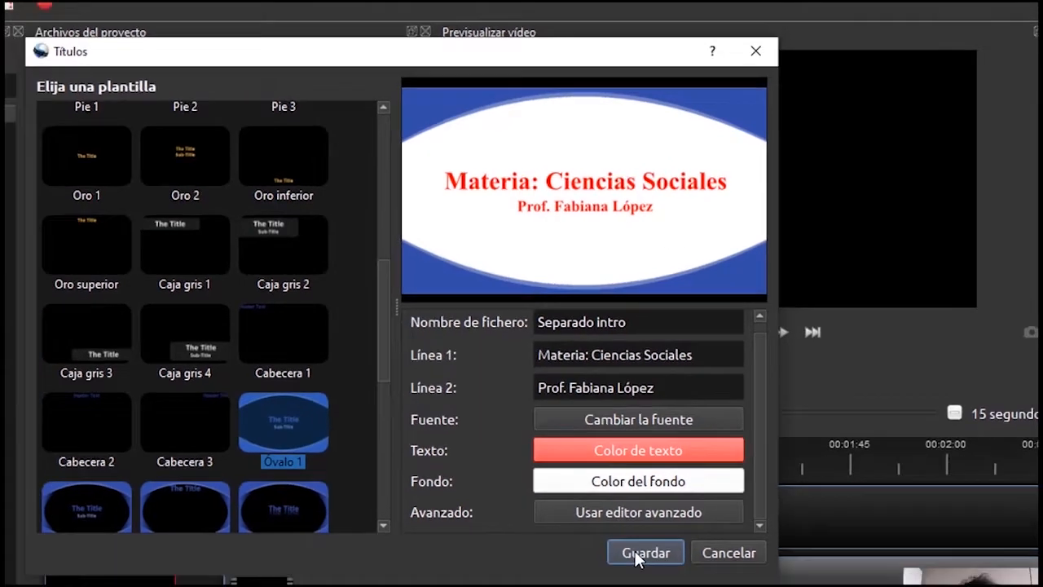
{"action": "left_click", "coordinate": [623, 573]}
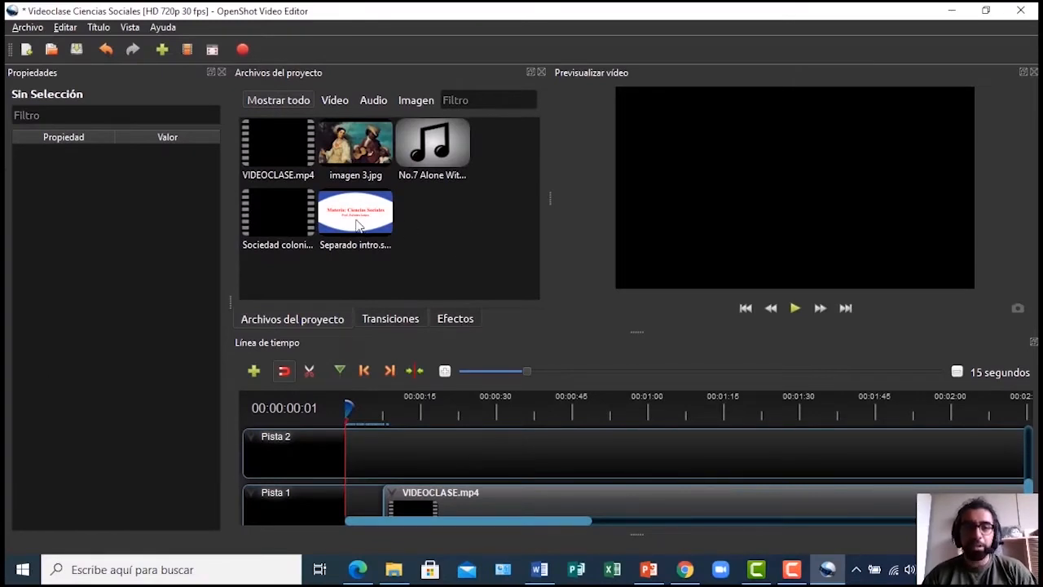
Place Separado intro at the start of Pista 2, shift VIDEOCLASE.mp4 after it, and preview
{"action": "left_click", "coordinate": [356, 225]}
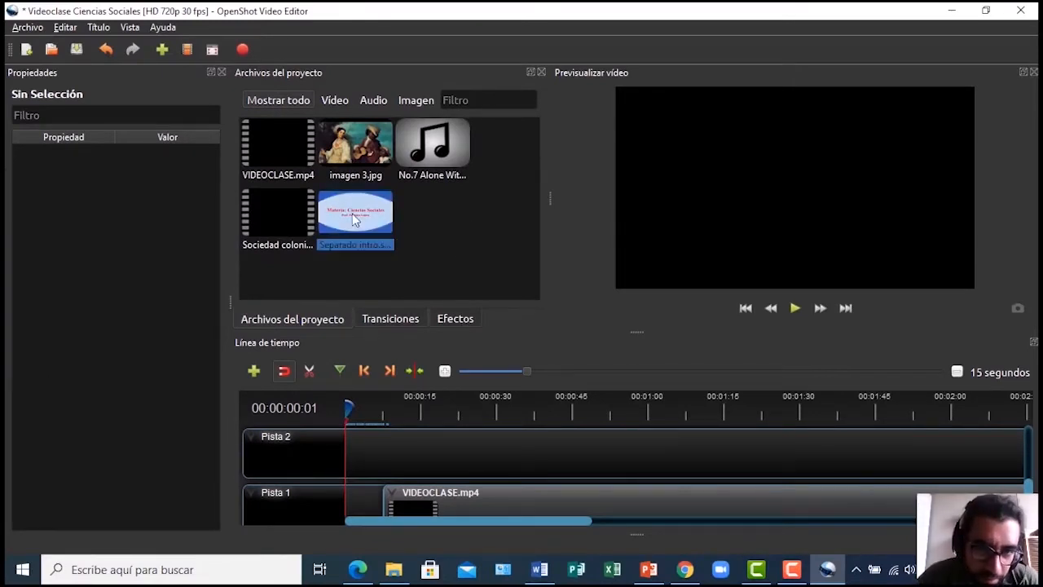
{"action": "left_click_drag", "start_coordinate": [352, 214], "coordinate": [331, 432]}
{"action": "left_click_drag", "start_coordinate": [482, 508], "coordinate": [493, 508]}
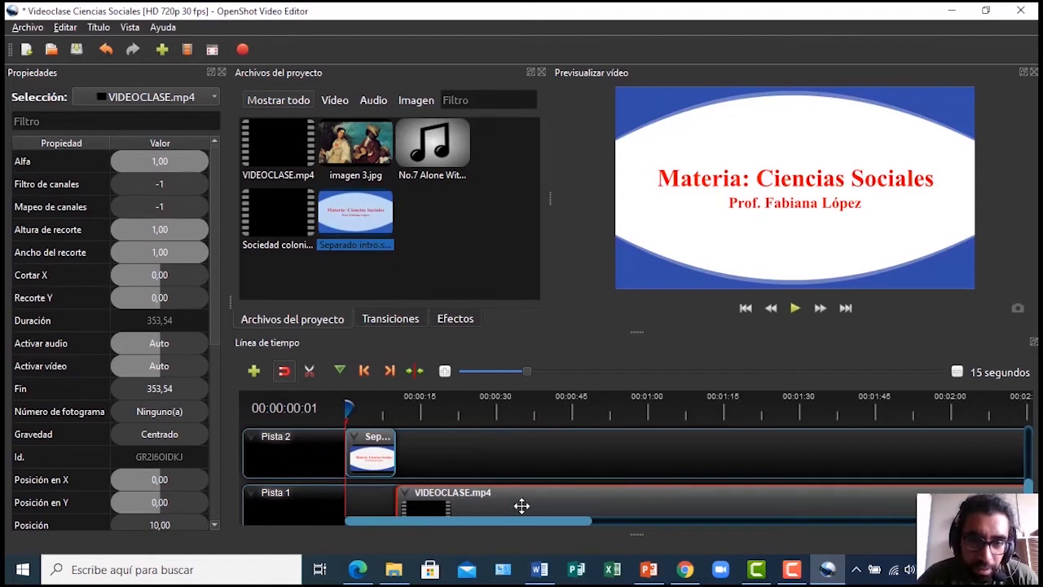
{"action": "left_click_drag", "start_coordinate": [523, 505], "coordinate": [513, 498]}
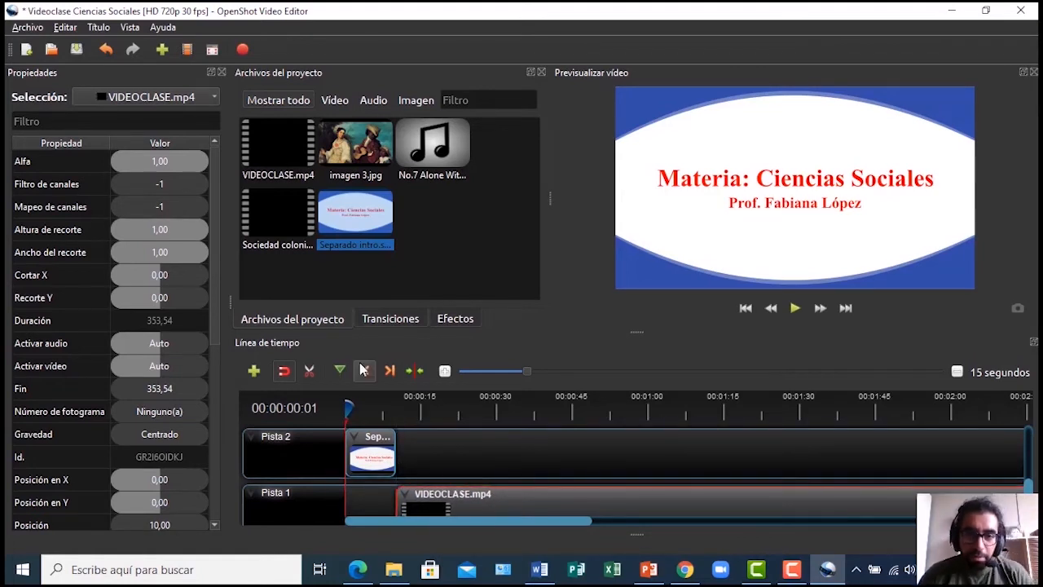
{"action": "left_click", "coordinate": [796, 310]}
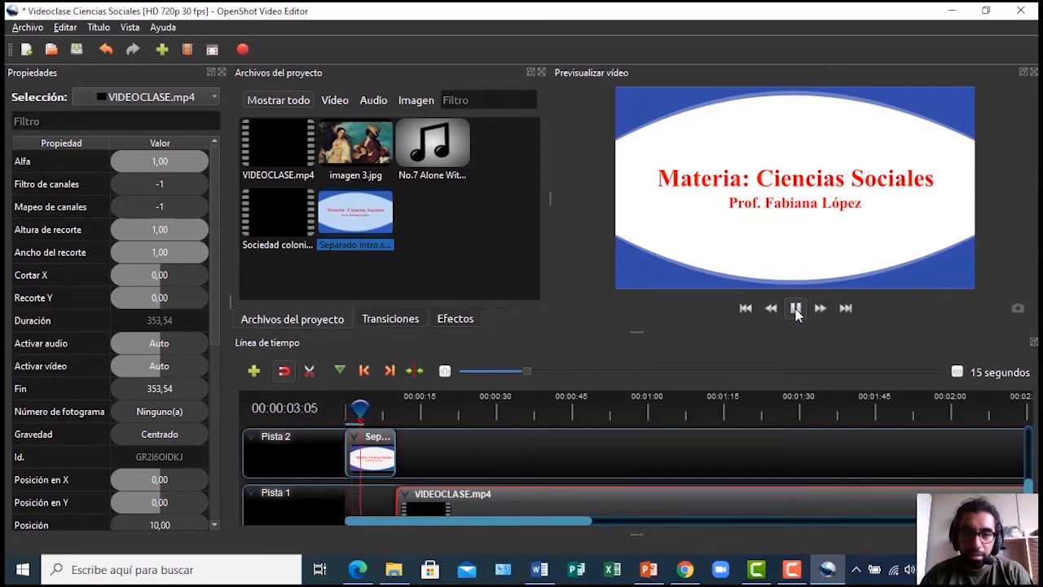
{"action": "key", "text": "space"}
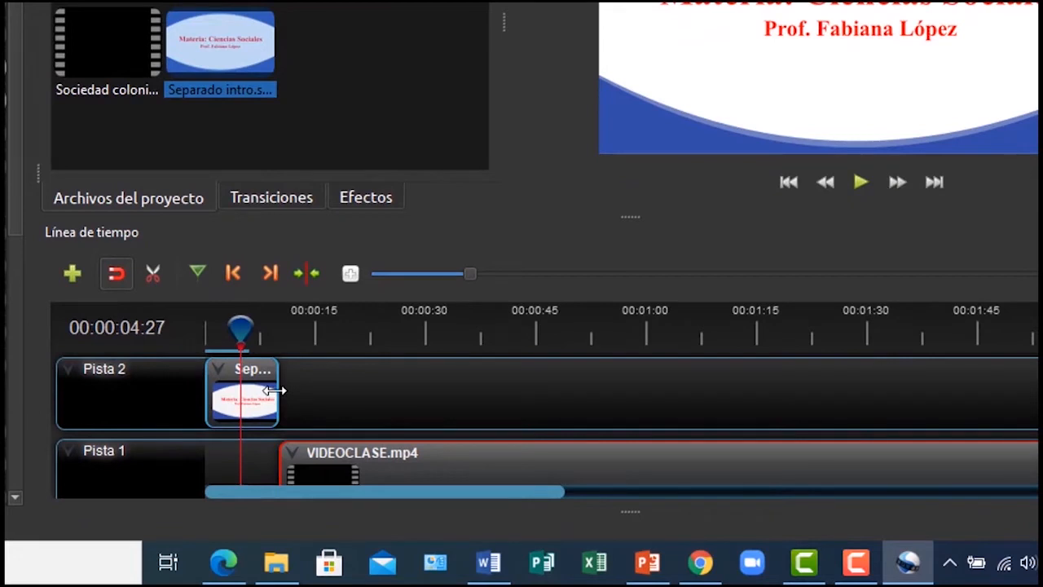
Trim the intro title clip on Pista 2 shorter, pull VIDEOCLASE.mp4 earlier, and preview
{"action": "left_click", "coordinate": [274, 390]}
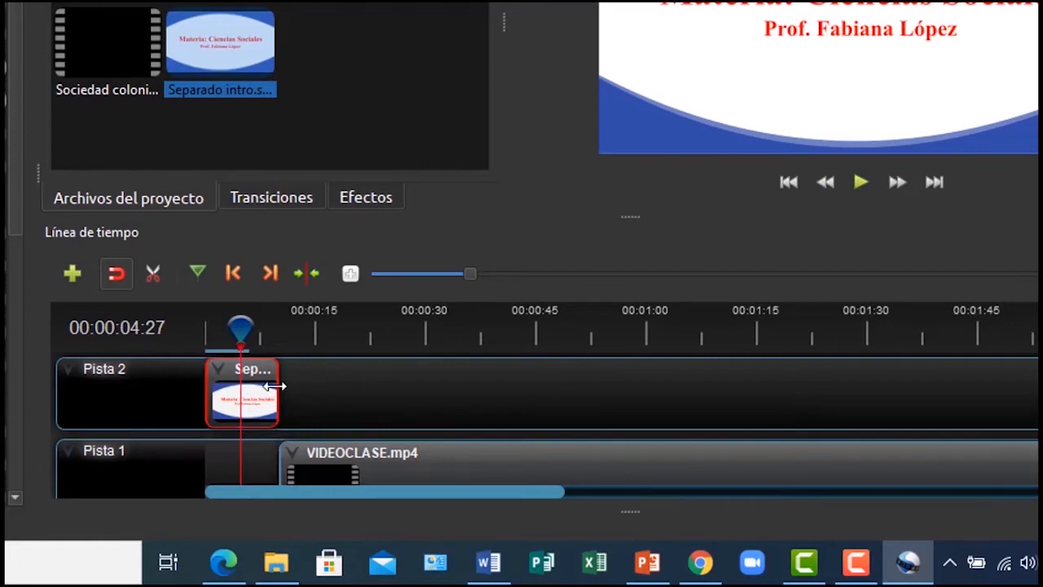
{"action": "left_click_drag", "start_coordinate": [275, 387], "coordinate": [242, 387]}
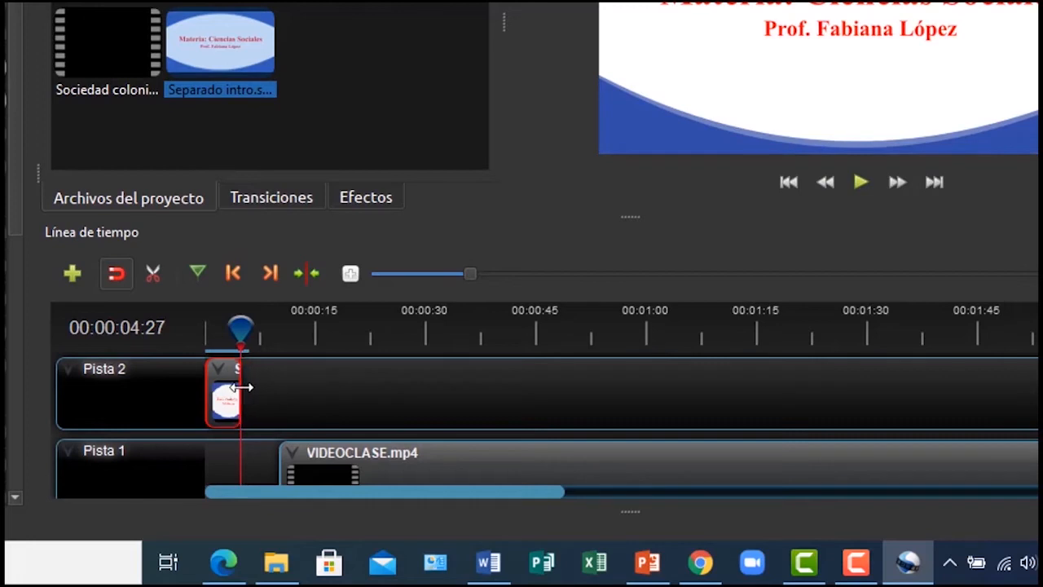
{"action": "left_click_drag", "start_coordinate": [484, 468], "coordinate": [455, 474]}
{"action": "left_click_drag", "start_coordinate": [239, 328], "coordinate": [197, 324]}
{"action": "key", "text": "space"}
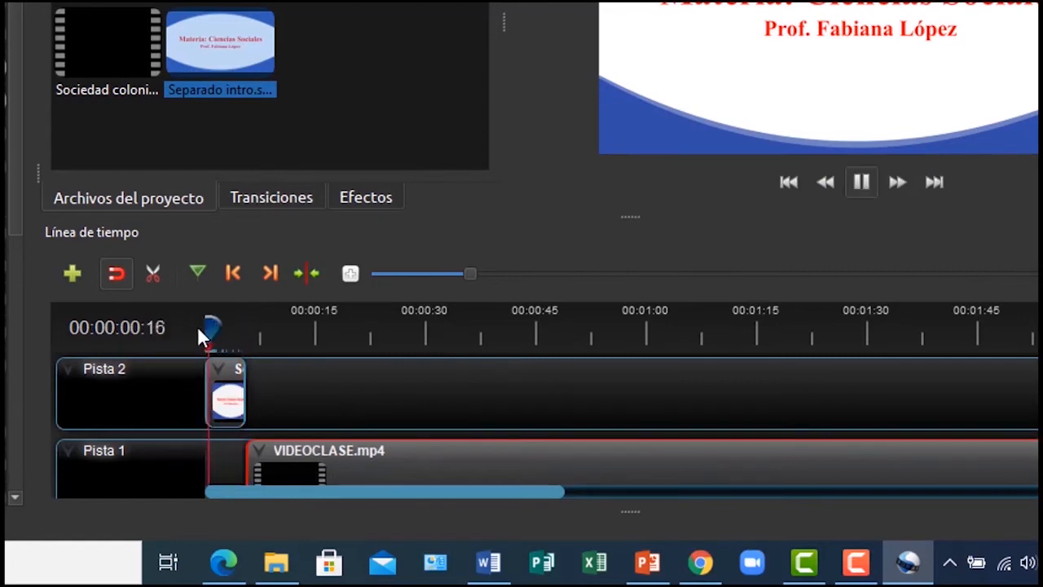
{"action": "key", "text": "space"}
Trim the title to about three seconds and butt VIDEOCLASE.mp4 against it at 3,40, then replay
{"action": "left_click_drag", "start_coordinate": [244, 377], "coordinate": [228, 379]}
{"action": "left_click_drag", "start_coordinate": [380, 468], "coordinate": [391, 477]}
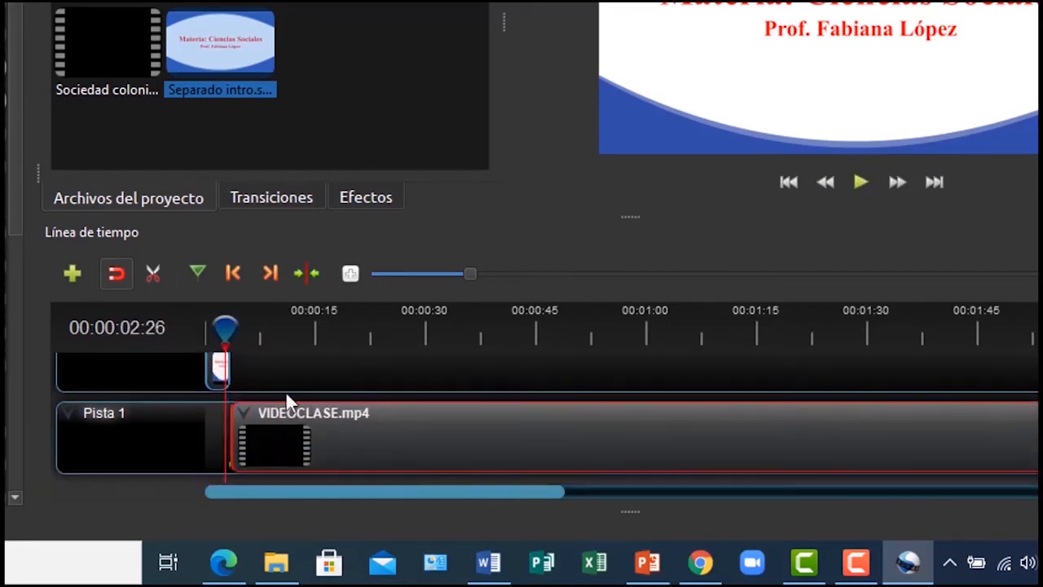
{"action": "left_click_drag", "start_coordinate": [225, 328], "coordinate": [202, 324]}
{"action": "key", "text": "space"}
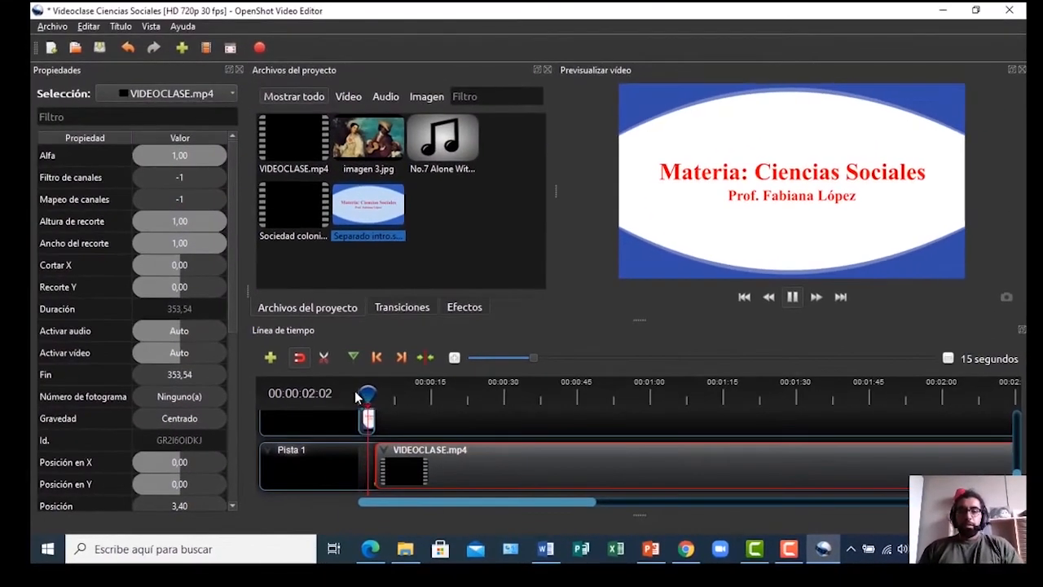
Save the project, then move the Separado intro clip from Pista 2 to the start of Pista 1
{"action": "key", "text": "ctrl+s"}
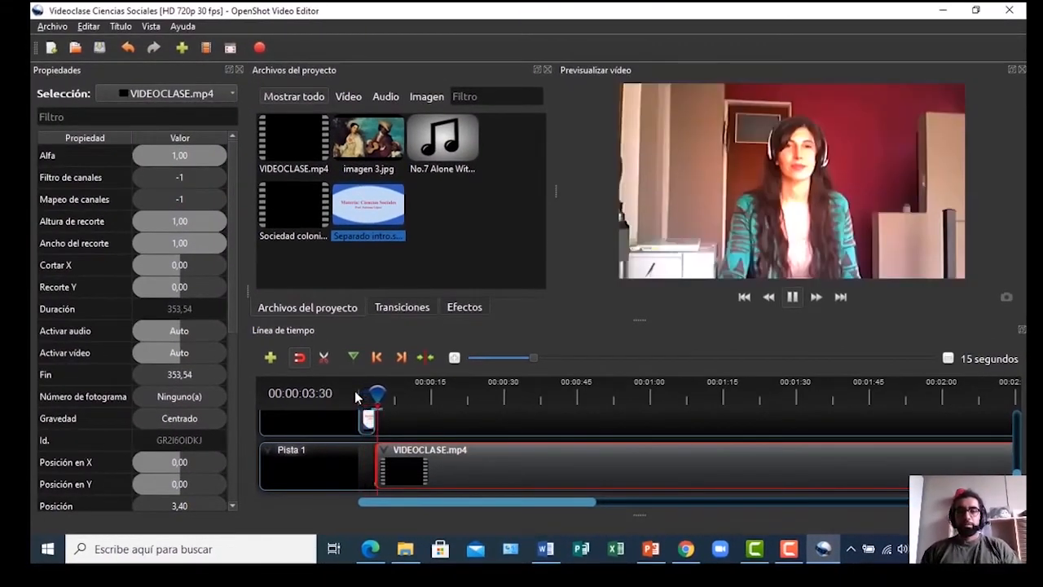
{"action": "key", "text": "space"}
{"action": "scroll", "coordinate": [636, 452], "scroll_direction": "up", "scroll_amount": 1}
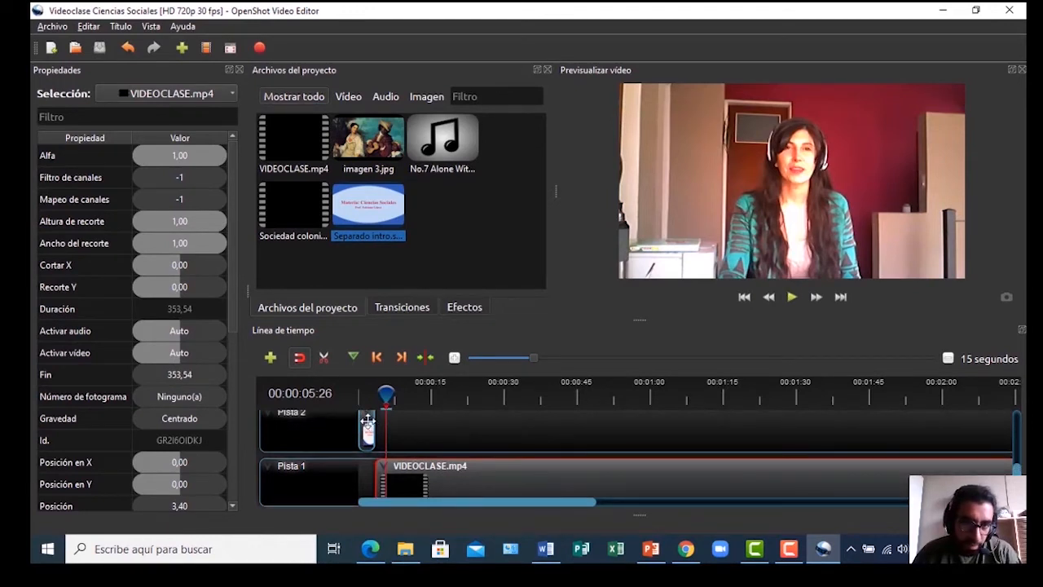
{"action": "scroll", "coordinate": [367, 420], "scroll_direction": "up", "scroll_amount": 2}
{"action": "left_click_drag", "start_coordinate": [367, 431], "coordinate": [368, 486]}
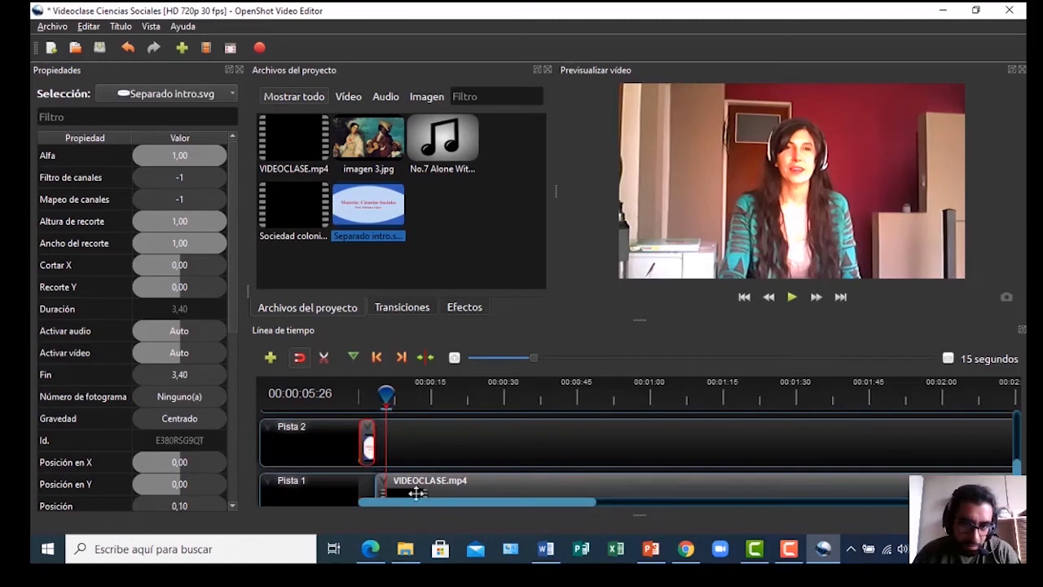
{"action": "scroll", "coordinate": [636, 456], "scroll_direction": "down", "scroll_amount": 1}
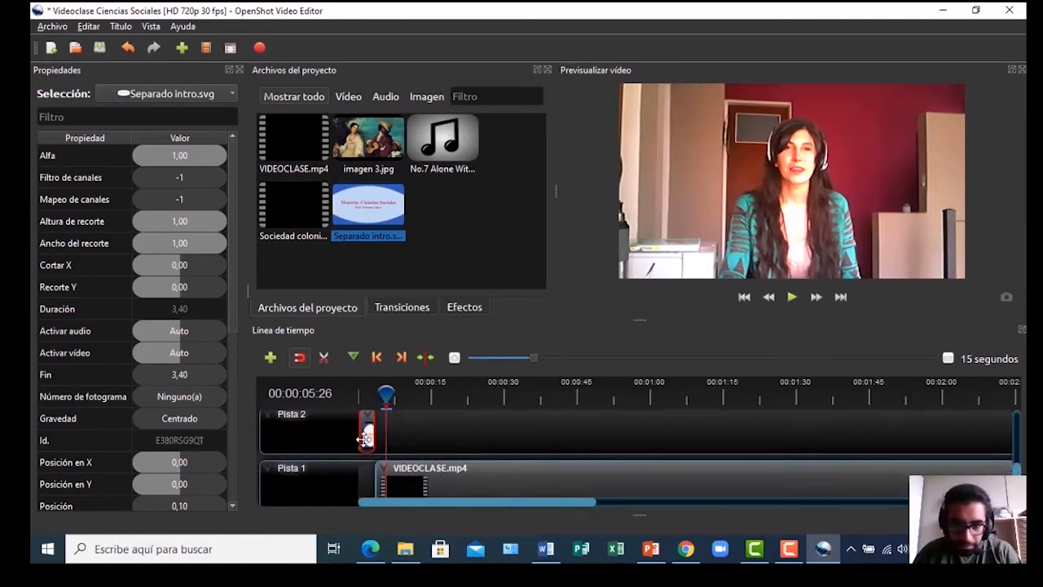
{"action": "left_click_drag", "start_coordinate": [368, 437], "coordinate": [367, 485]}
{"action": "left_click_drag", "start_coordinate": [388, 397], "coordinate": [378, 418]}
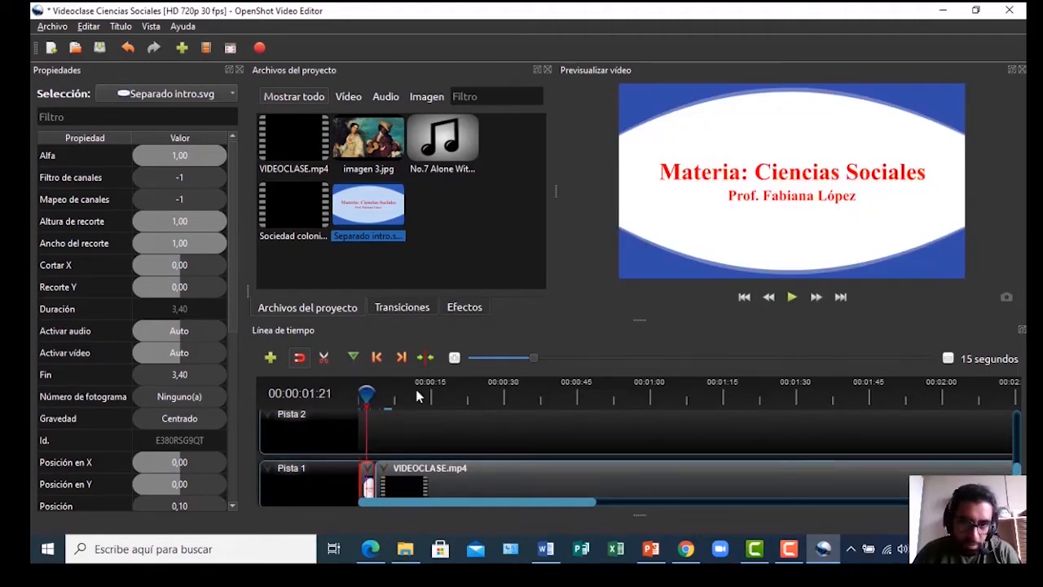
{"action": "mouse_move", "coordinate": [367, 395]}
{"action": "left_mouse_down"}
{"action": "mouse_move", "coordinate": [384, 397]}
{"action": "mouse_move", "coordinate": [353, 396]}
{"action": "mouse_move", "coordinate": [367, 399]}
{"action": "left_mouse_up"}
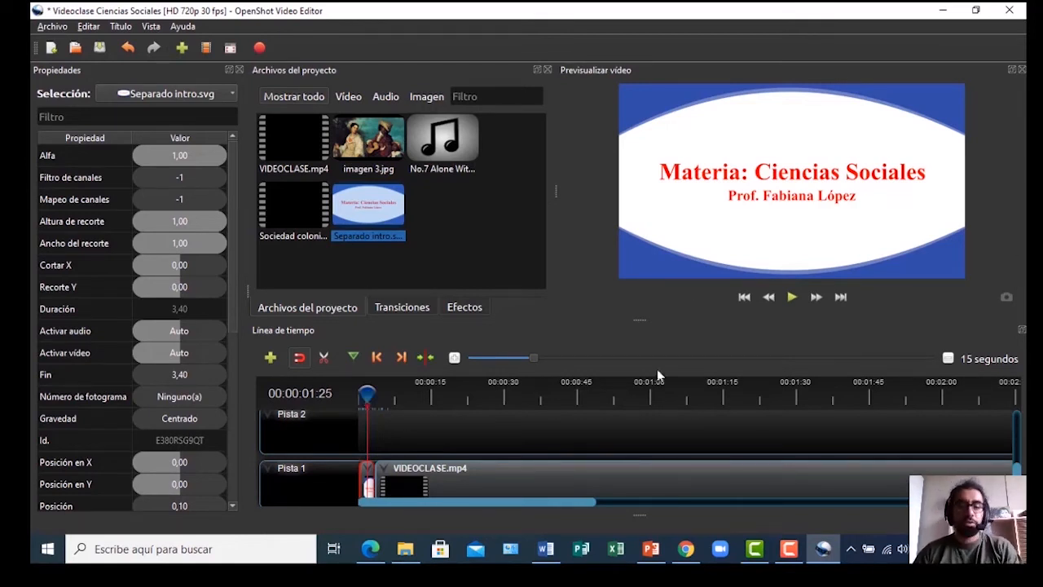
Drop the circle-in-to-out transition onto Pista 1 at 3,40 where title meets video, and preview it
{"action": "left_click", "coordinate": [395, 308]}
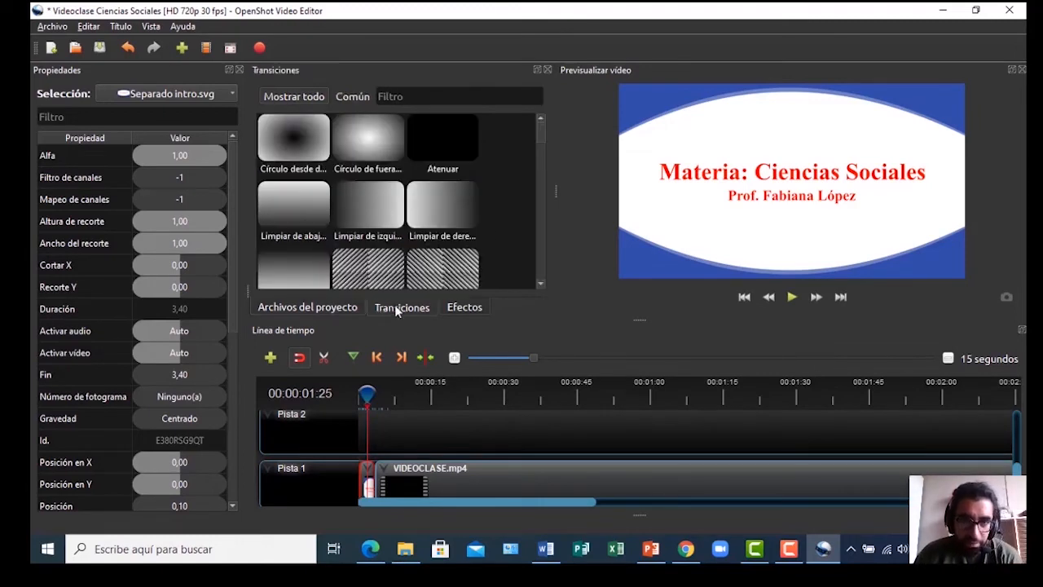
{"action": "scroll", "coordinate": [538, 136], "scroll_direction": "down", "scroll_amount": 10}
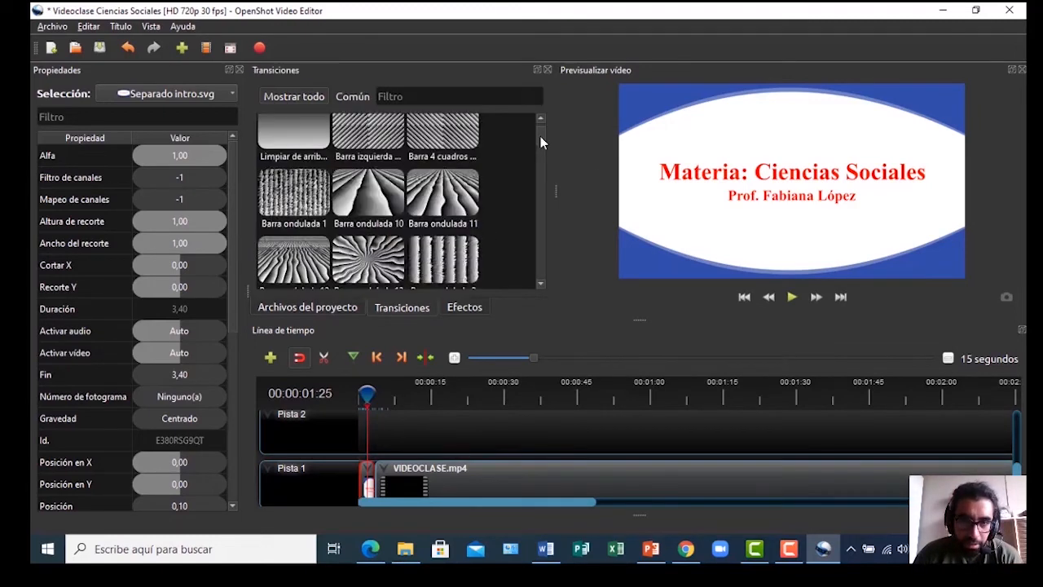
{"action": "scroll", "coordinate": [540, 135], "scroll_direction": "up", "scroll_amount": 10}
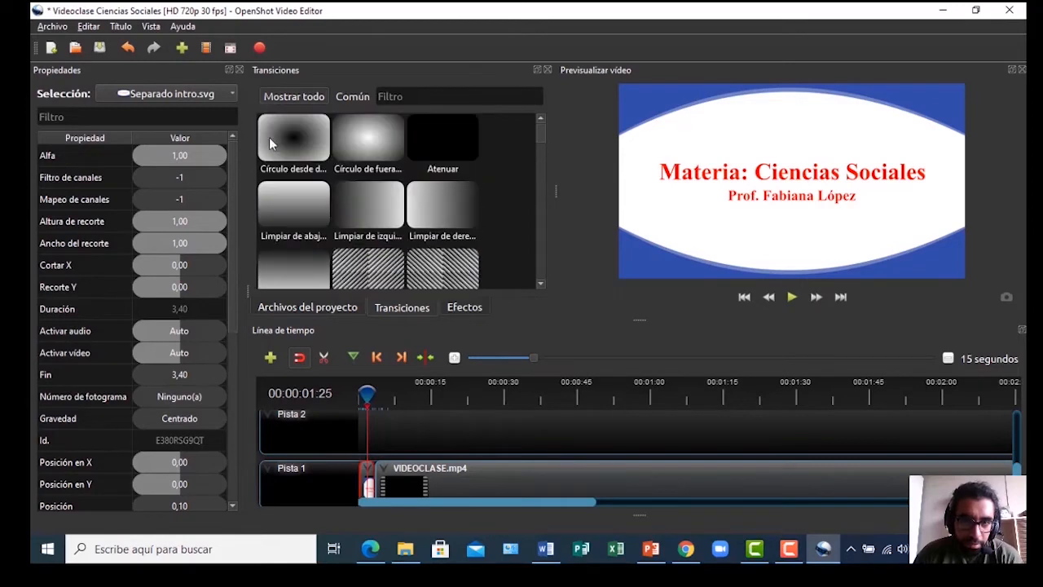
{"action": "left_click_drag", "start_coordinate": [288, 140], "coordinate": [361, 461]}
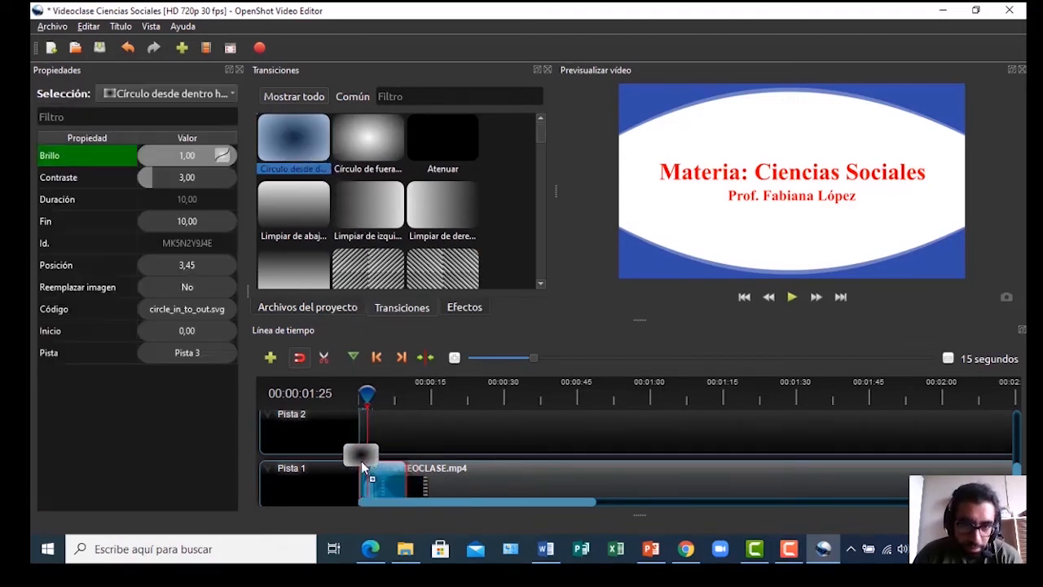
{"action": "left_click_drag", "start_coordinate": [361, 461], "coordinate": [367, 489]}
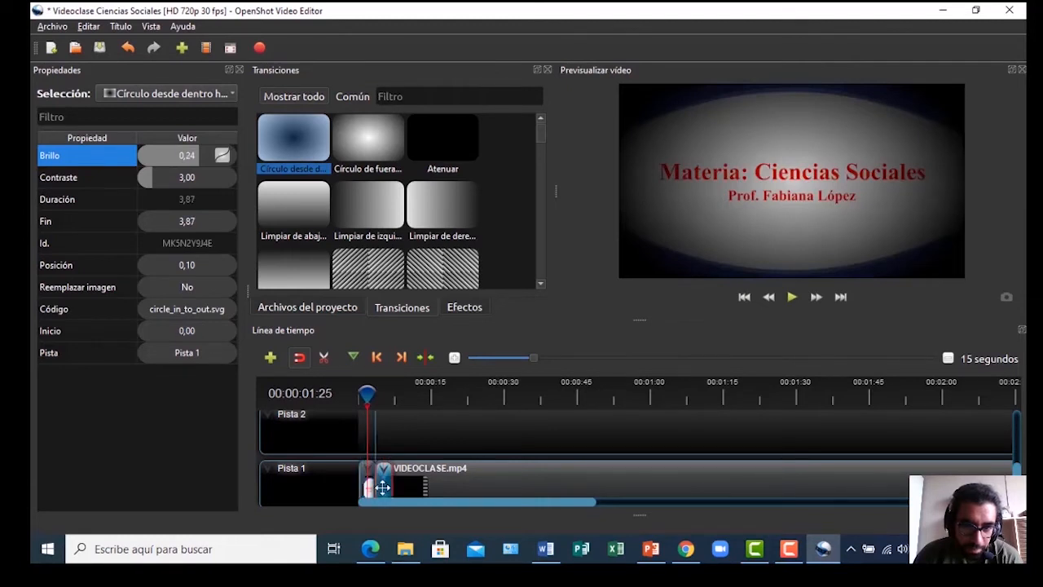
{"action": "left_click_drag", "start_coordinate": [382, 488], "coordinate": [384, 486]}
{"action": "key", "text": "space"}
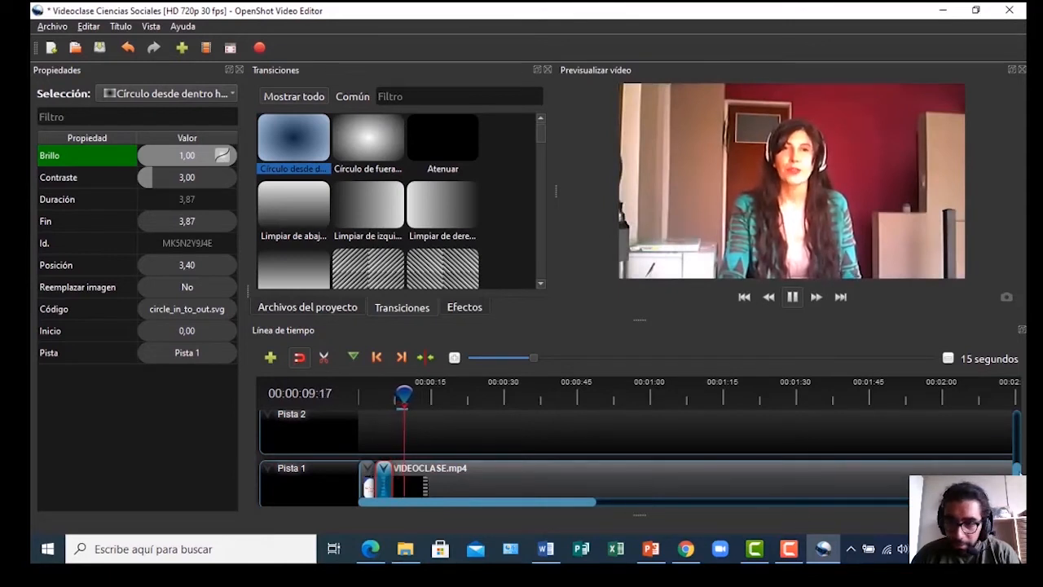
{"action": "scroll", "coordinate": [368, 487], "scroll_direction": "down", "scroll_amount": 1}
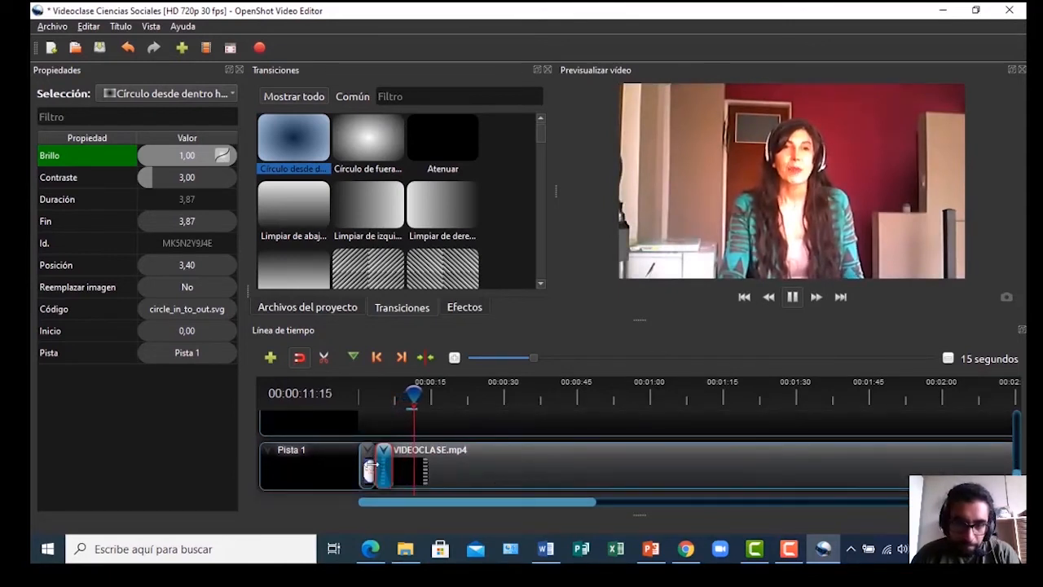
{"action": "key", "text": "space"}
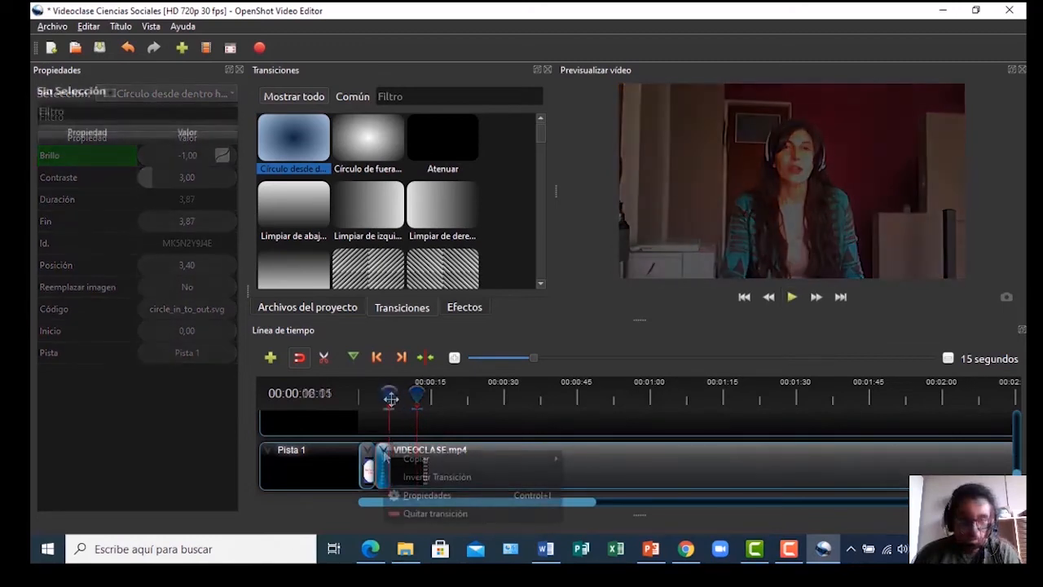
{"action": "left_click_drag", "start_coordinate": [391, 398], "coordinate": [383, 394]}
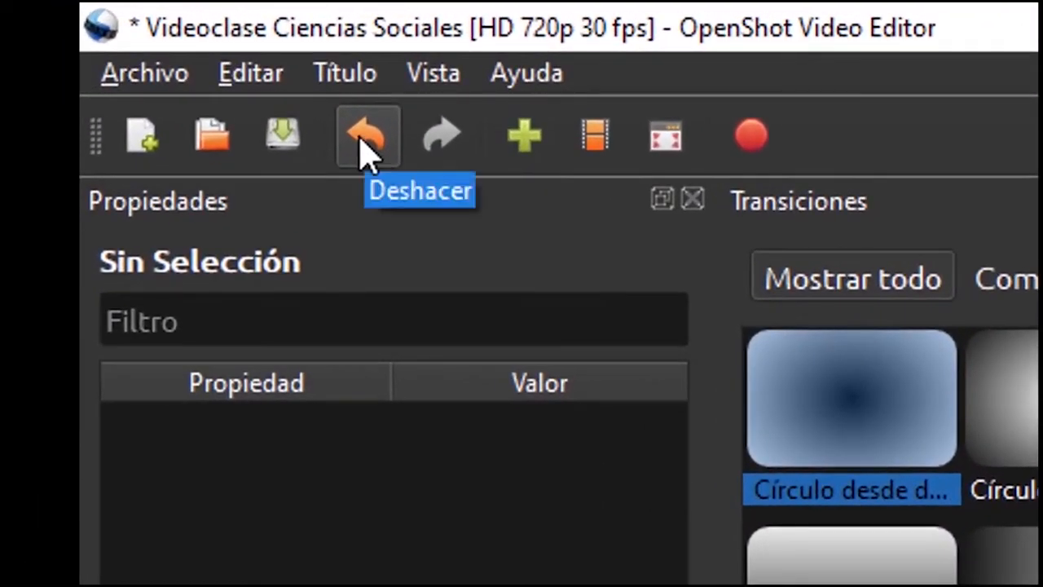
Undo the transition edits until the circle transition is gone, then set the playhead near 00:00:04:12
{"action": "left_click", "coordinate": [362, 147]}
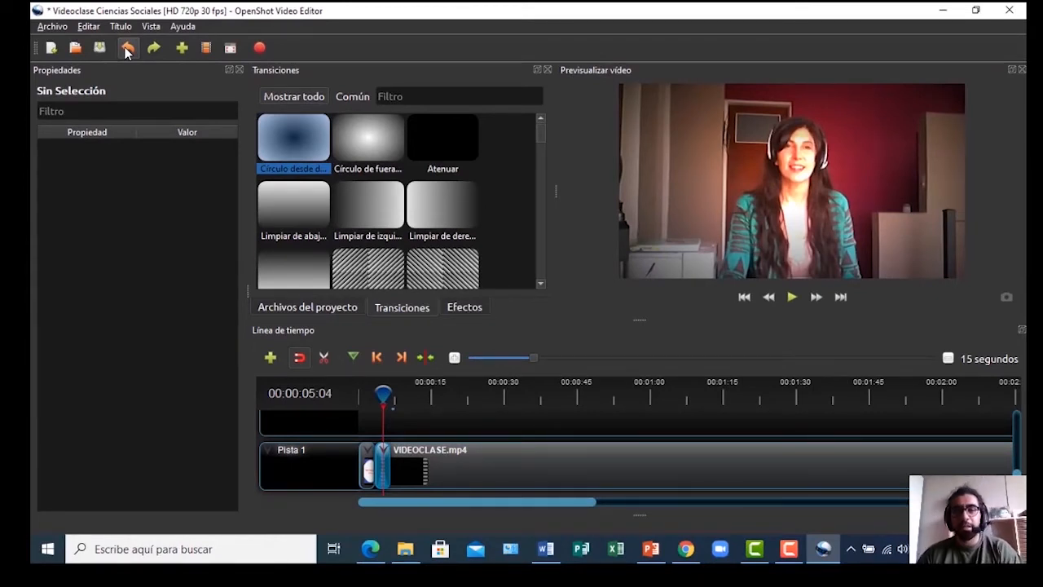
{"action": "left_click", "coordinate": [127, 49]}
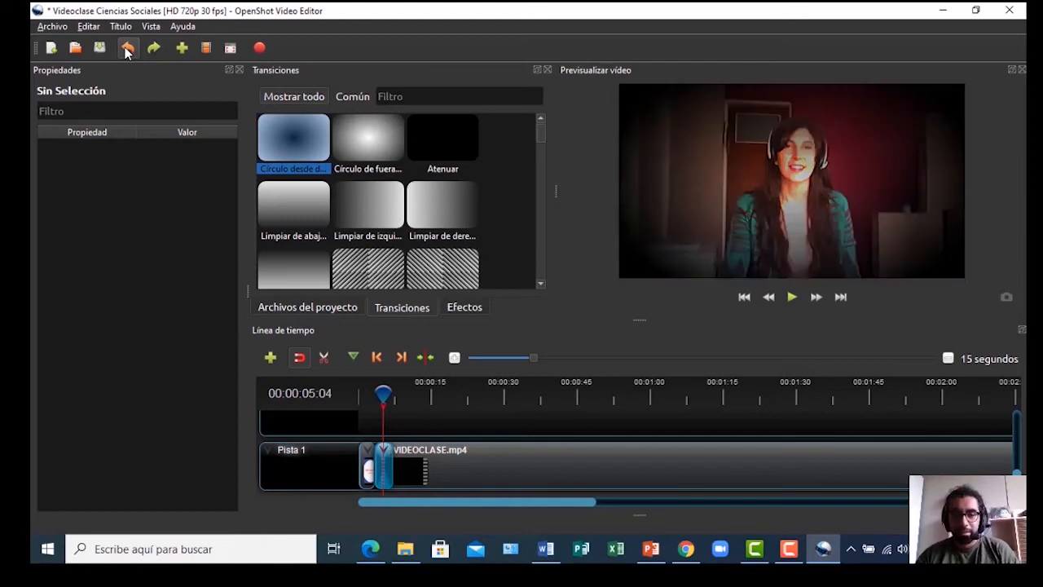
{"action": "left_click", "coordinate": [126, 49]}
{"action": "left_click", "coordinate": [126, 49]}
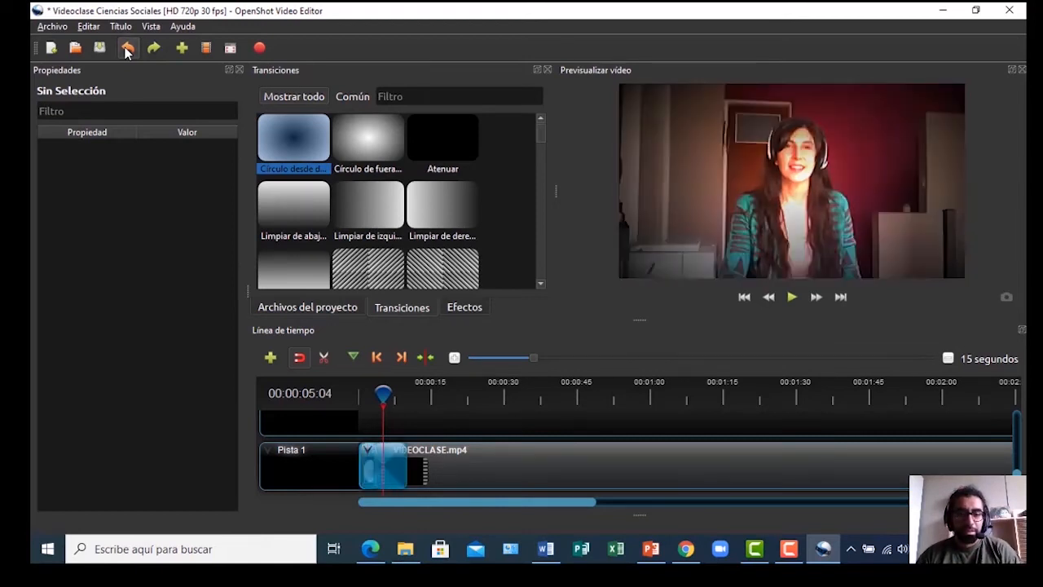
{"action": "left_click", "coordinate": [126, 49]}
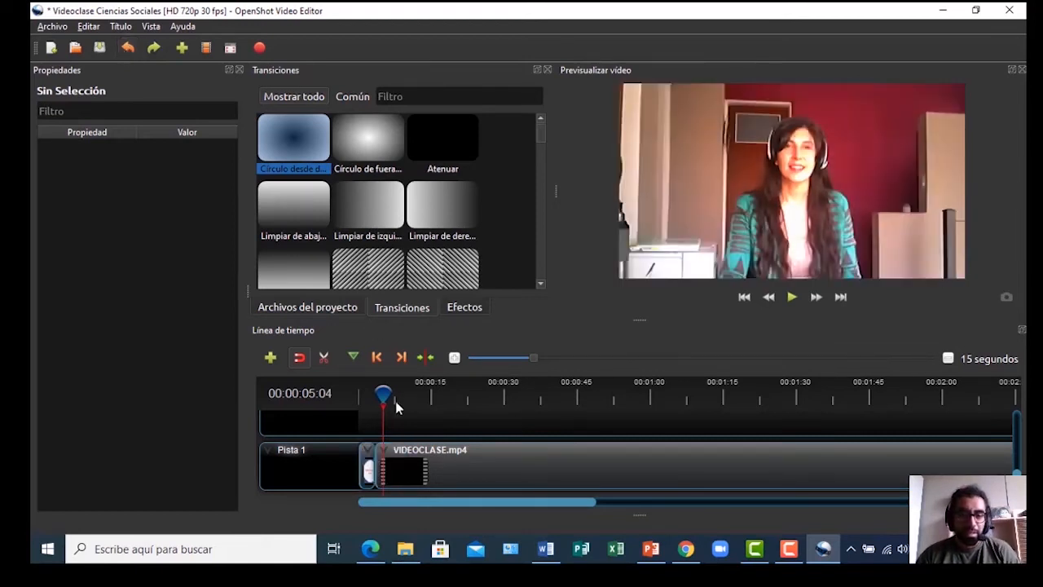
{"action": "left_click_drag", "start_coordinate": [382, 395], "coordinate": [378, 396]}
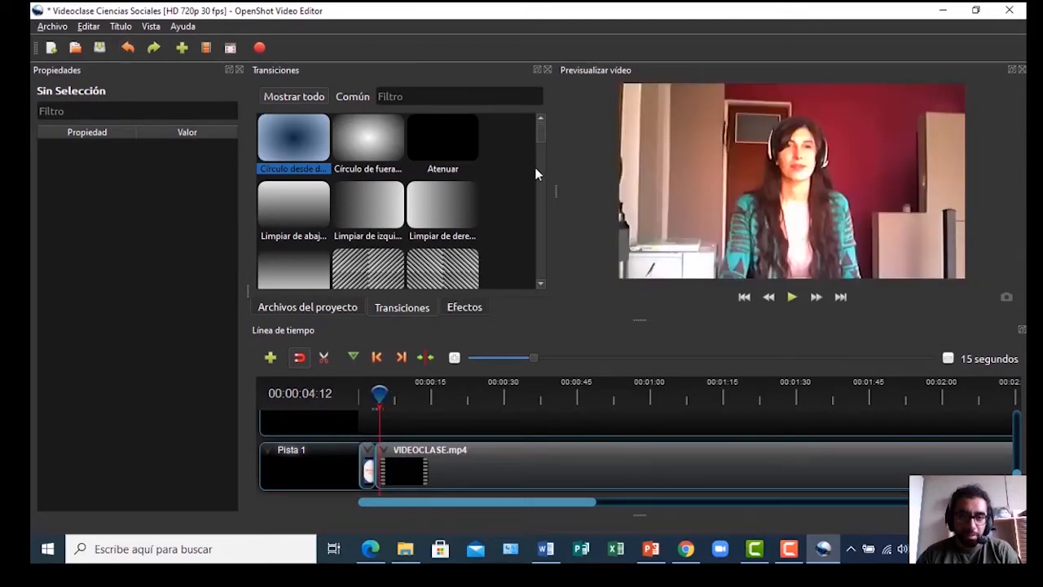
Drop the Limpiar de derecha a izquierda wipe onto Pista 1 and trim it to 3,40 seconds
{"action": "left_click_drag", "start_coordinate": [430, 209], "coordinate": [382, 450]}
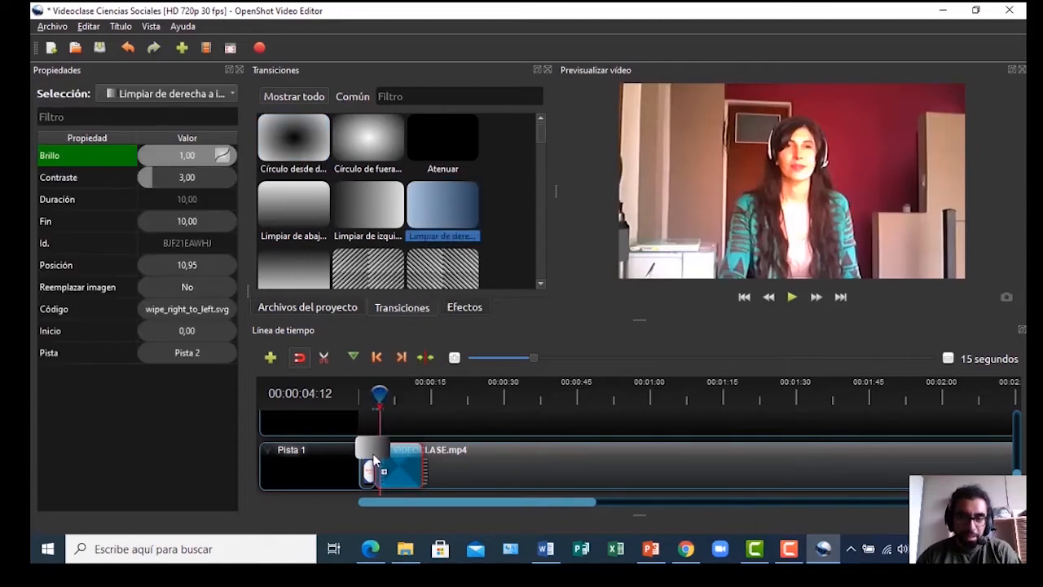
{"action": "left_click_drag", "start_coordinate": [424, 461], "coordinate": [383, 460]}
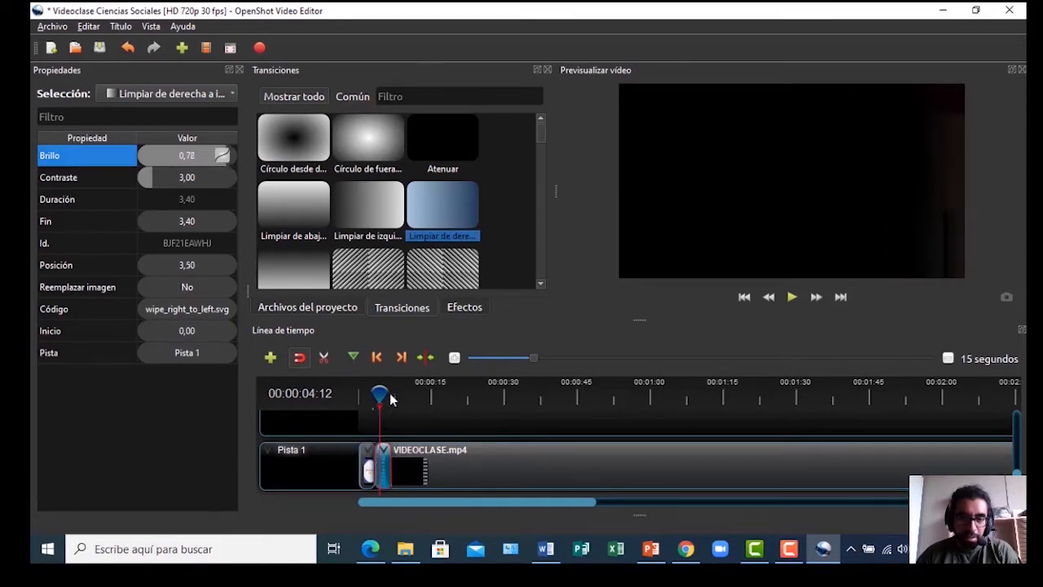
{"action": "left_click_drag", "start_coordinate": [376, 400], "coordinate": [372, 400]}
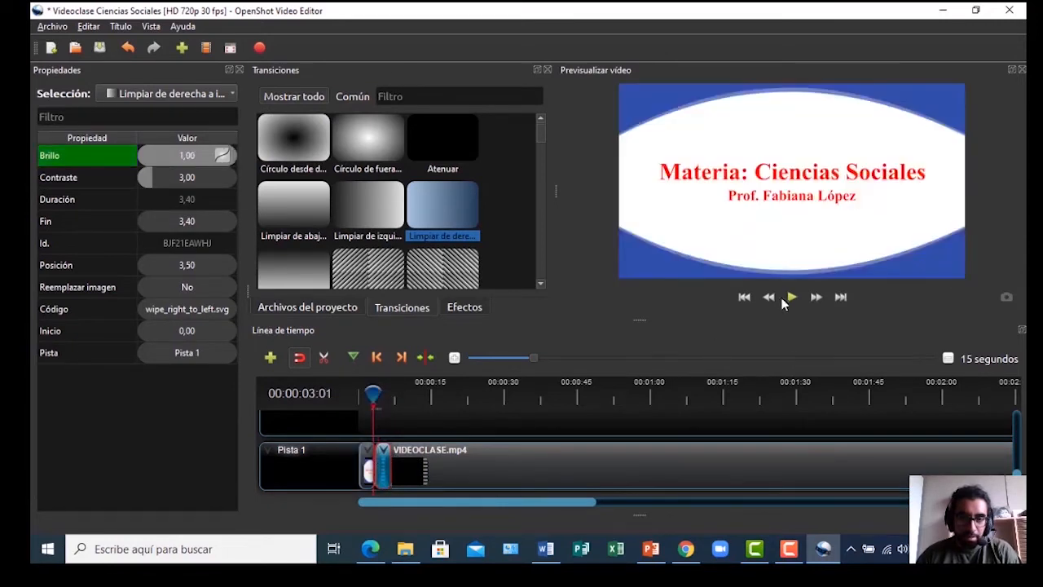
Play back the wipe from the title twice, then shift the transition right to the playhead
{"action": "left_click", "coordinate": [790, 298]}
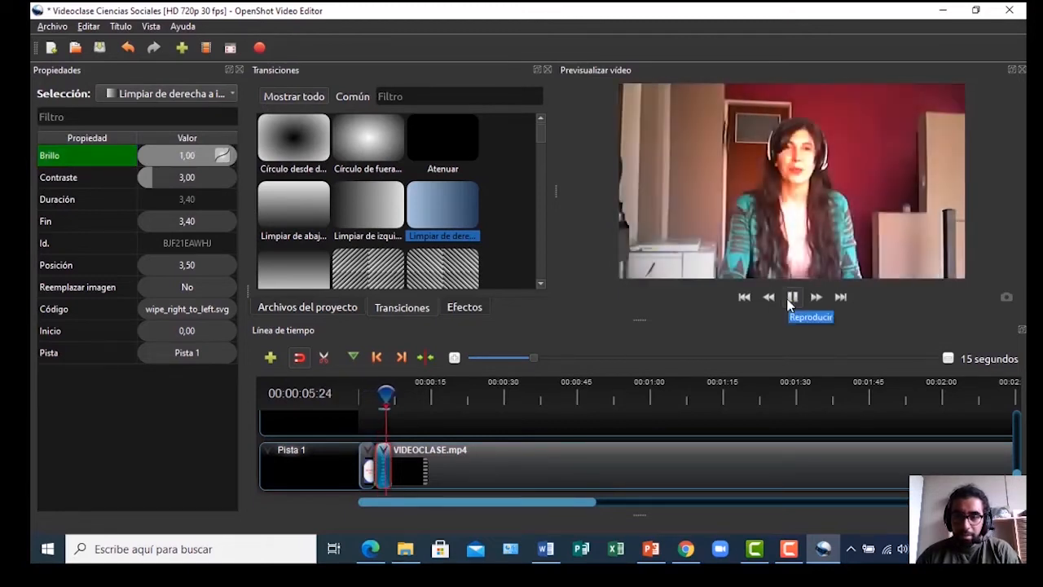
{"action": "left_click", "coordinate": [791, 298]}
{"action": "left_click_drag", "start_coordinate": [392, 393], "coordinate": [367, 393]}
{"action": "key", "text": "space"}
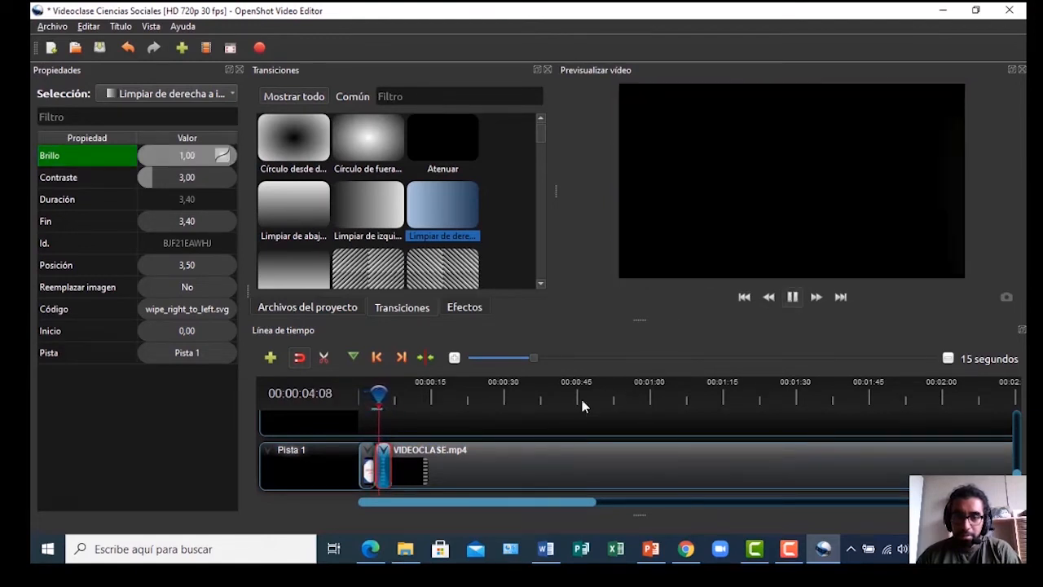
{"action": "key", "text": "space"}
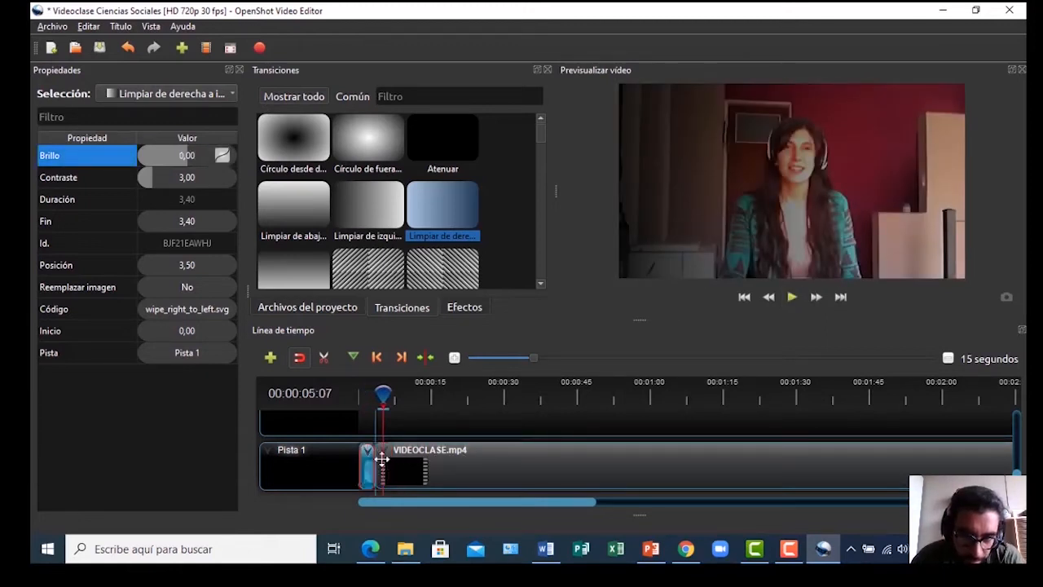
{"action": "mouse_move", "coordinate": [382, 459]}
{"action": "left_mouse_down"}
{"action": "mouse_move", "coordinate": [393, 459]}
{"action": "mouse_move", "coordinate": [366, 426]}
{"action": "mouse_move", "coordinate": [372, 470]}
{"action": "left_mouse_up"}
Move the intro title clip and its transition down to Pista 2 and save the project
{"action": "scroll", "coordinate": [371, 470], "scroll_direction": "down", "scroll_amount": 1}
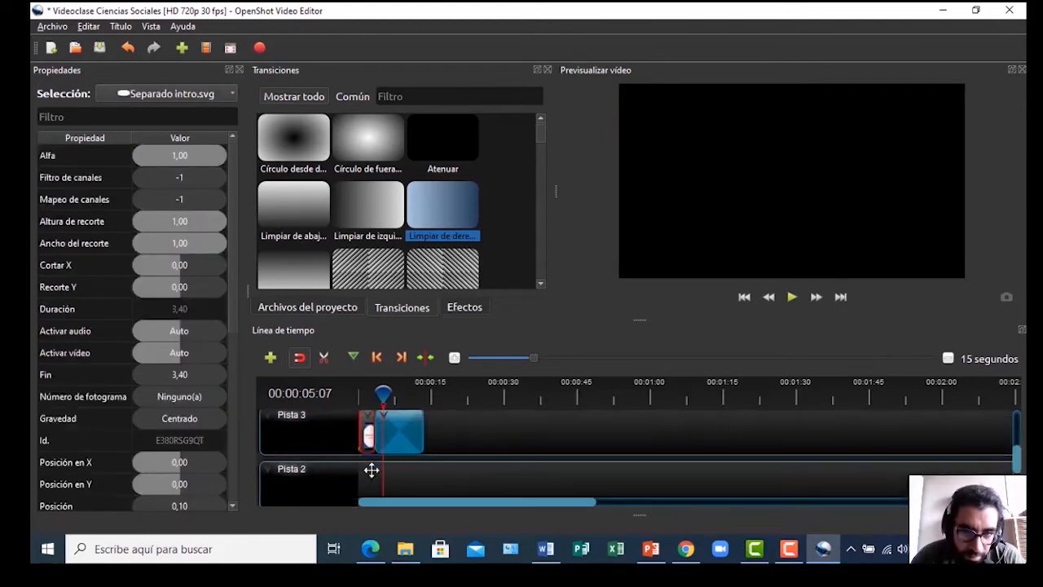
{"action": "left_click_drag", "start_coordinate": [364, 426], "coordinate": [368, 481]}
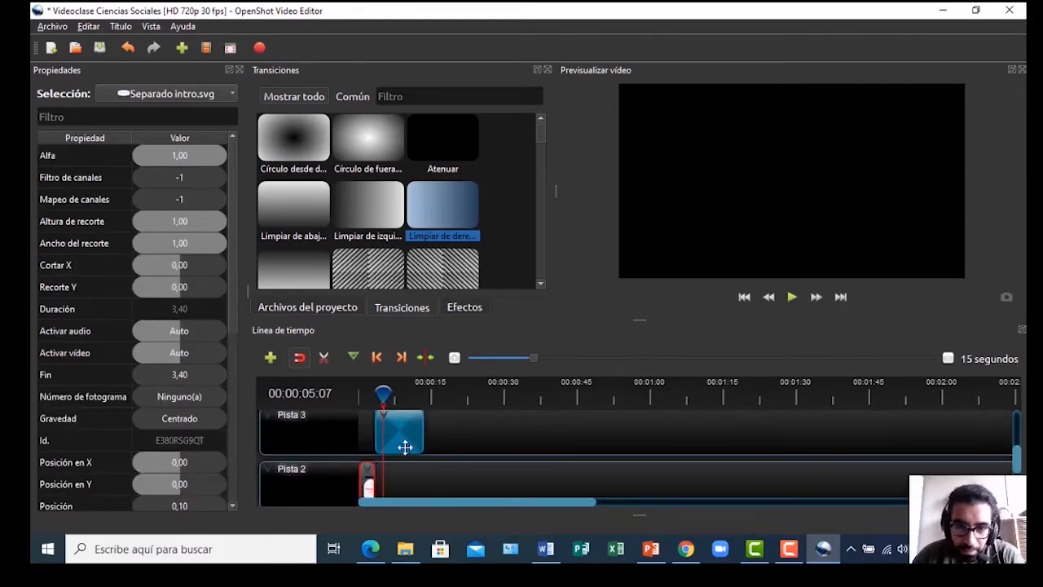
{"action": "left_click_drag", "start_coordinate": [401, 435], "coordinate": [400, 484]}
{"action": "key", "text": "ctrl+s"}
Preview the result, delete the leftover circle transition, and select the wipe on Pista 1
{"action": "left_click_drag", "start_coordinate": [384, 396], "coordinate": [371, 399]}
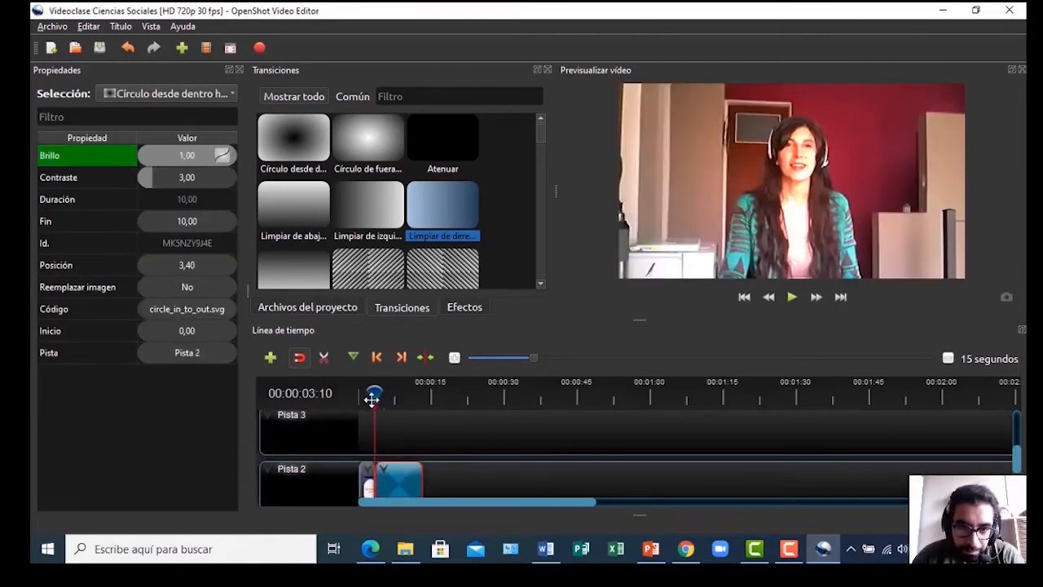
{"action": "key", "text": "space"}
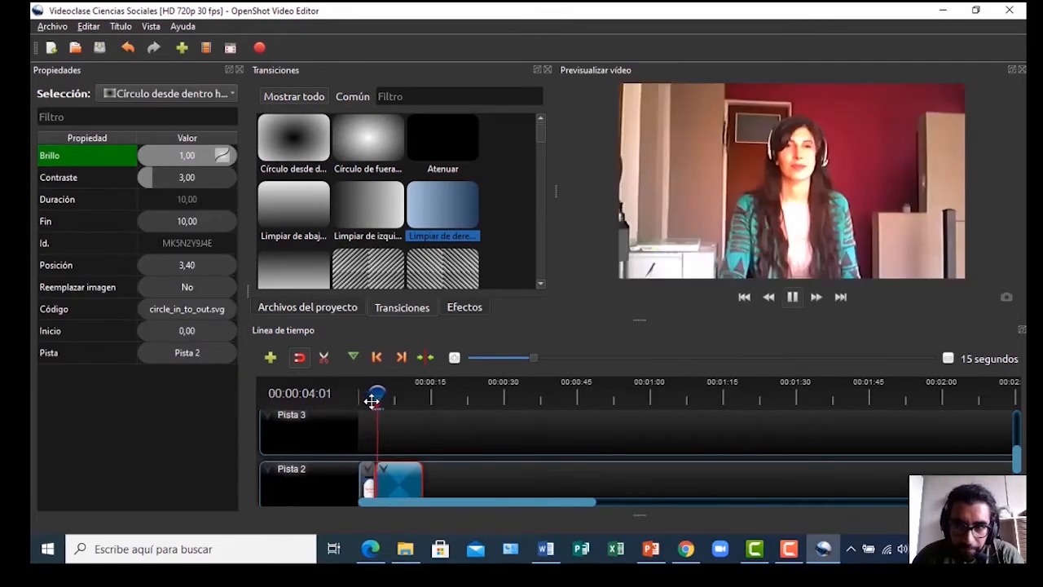
{"action": "key", "text": "space"}
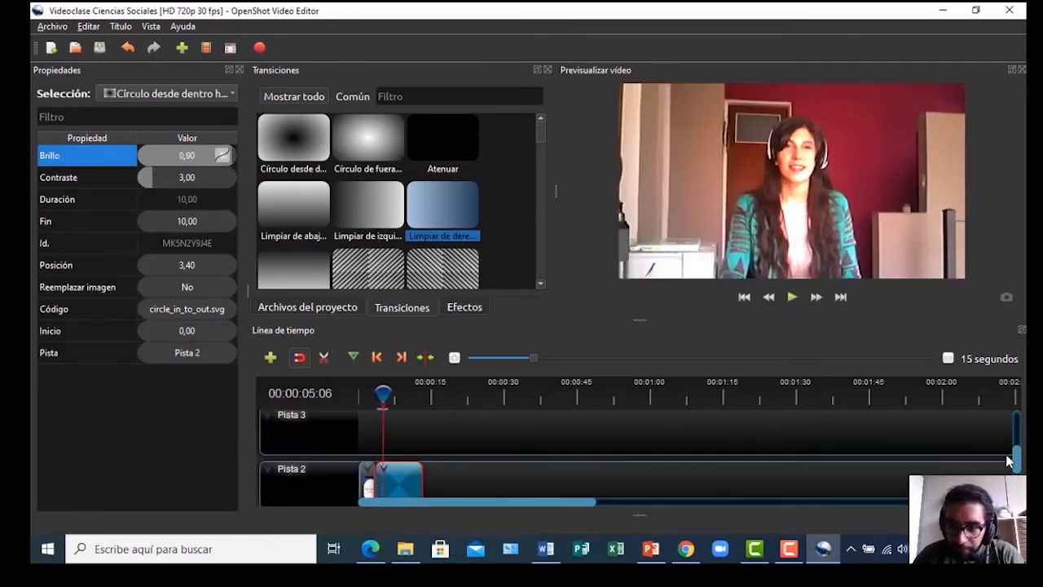
{"action": "scroll", "coordinate": [1016, 464], "scroll_direction": "down", "scroll_amount": 2}
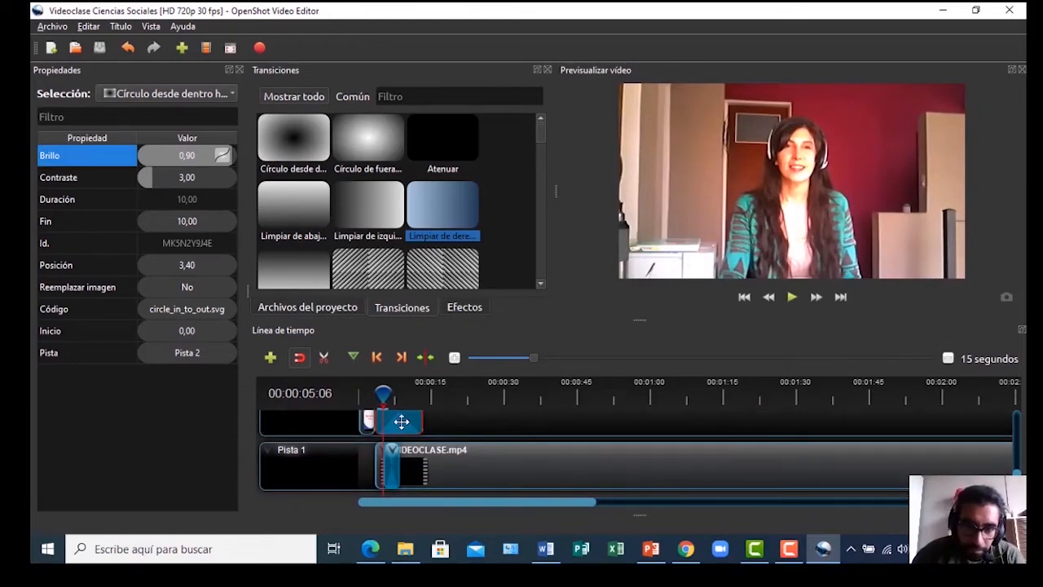
{"action": "key", "text": "Delete"}
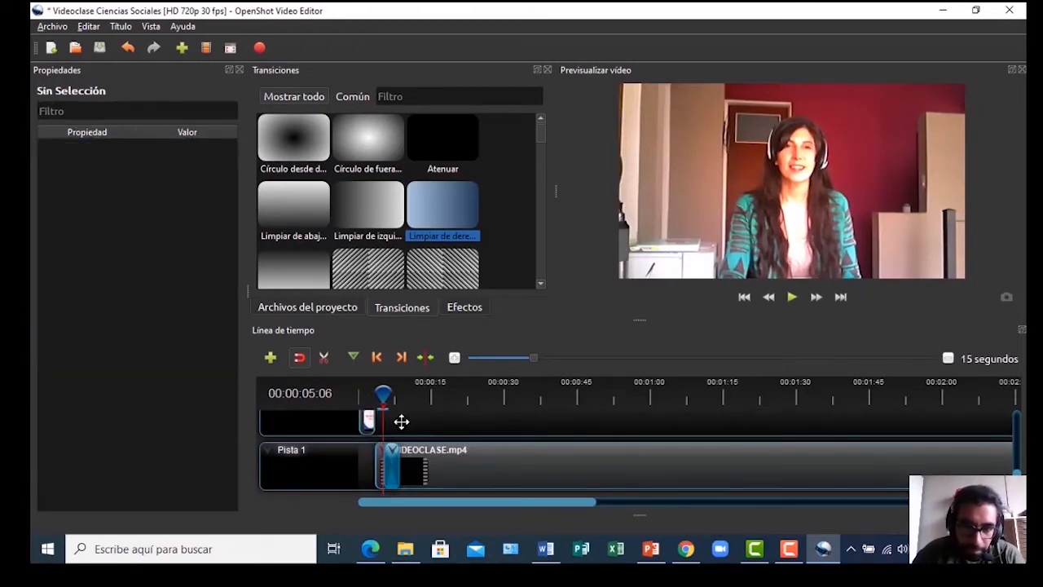
{"action": "left_click", "coordinate": [394, 471]}
{"action": "left_click_drag", "start_coordinate": [386, 394], "coordinate": [372, 390]}
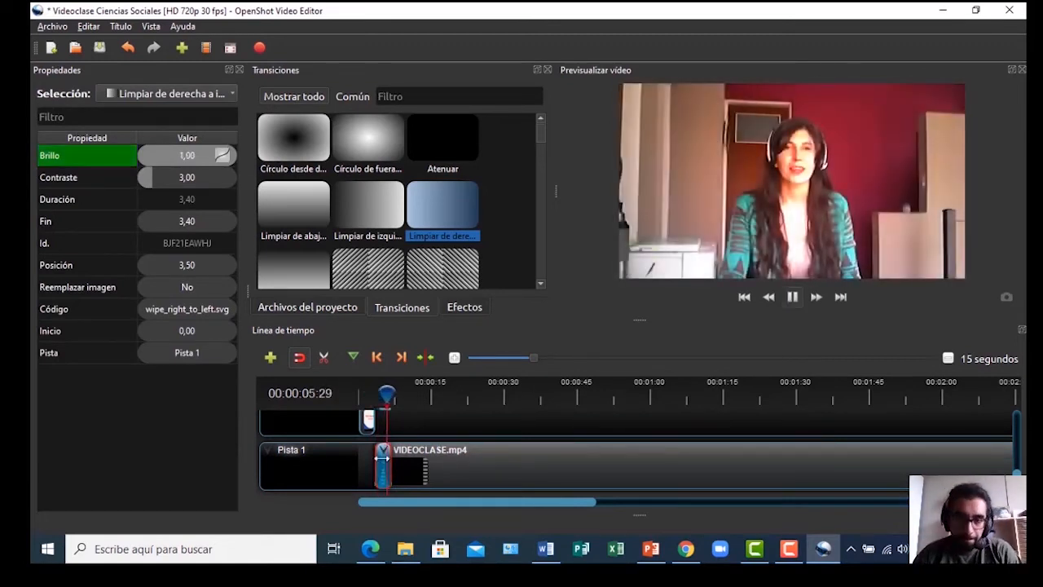
Replay the opening from the title card, pausing at about eight seconds
{"action": "left_click", "coordinate": [395, 394]}
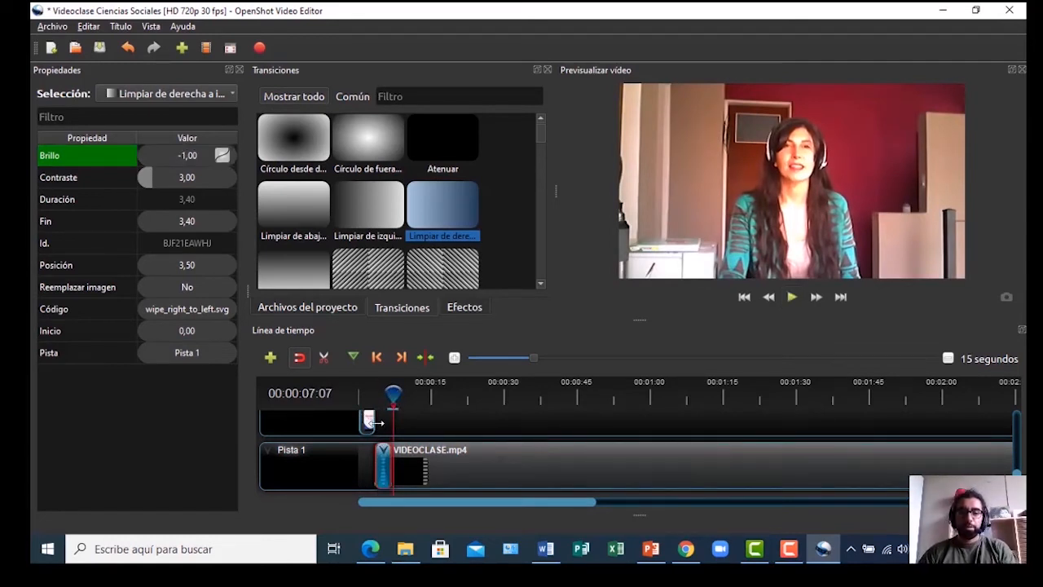
{"action": "left_click_drag", "start_coordinate": [394, 394], "coordinate": [365, 395]}
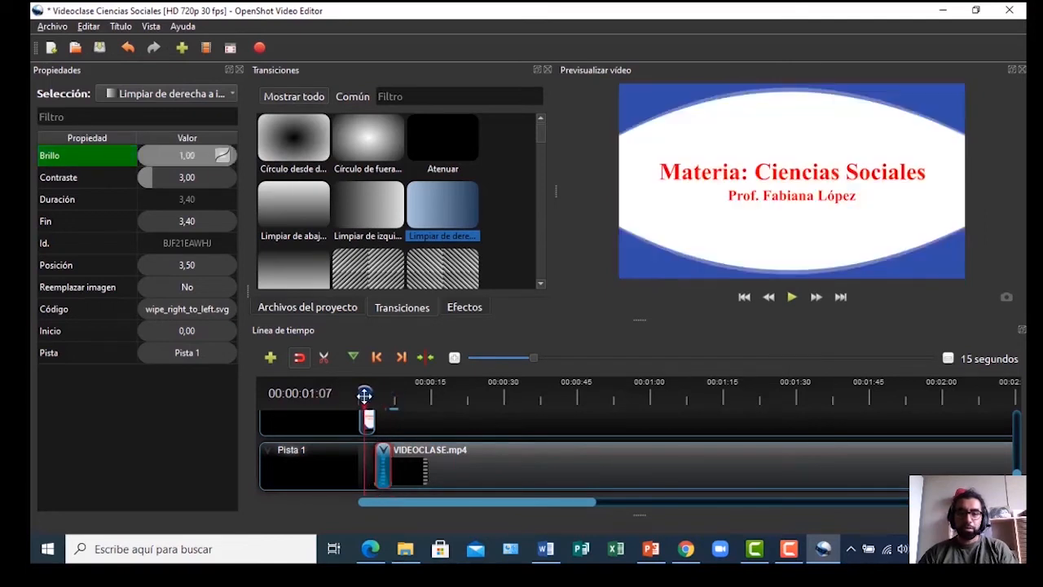
{"action": "key", "text": "space"}
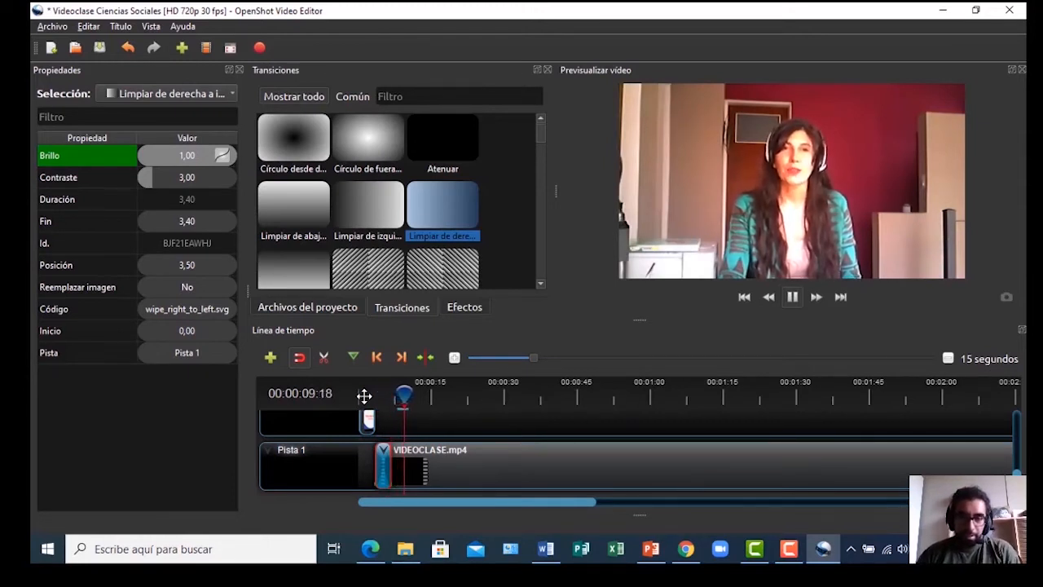
{"action": "key", "text": "space"}
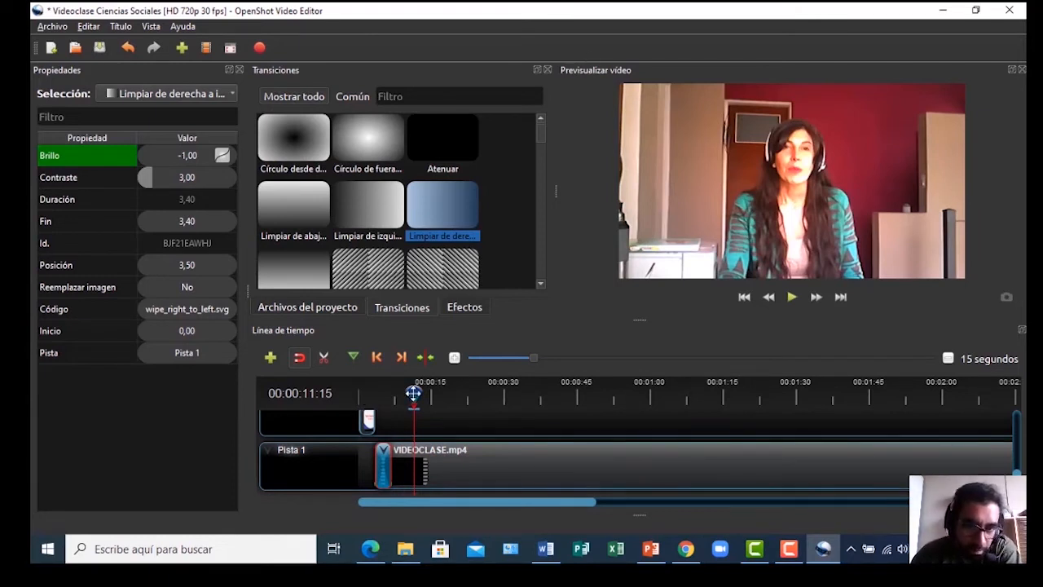
{"action": "left_click_drag", "start_coordinate": [414, 394], "coordinate": [372, 405]}
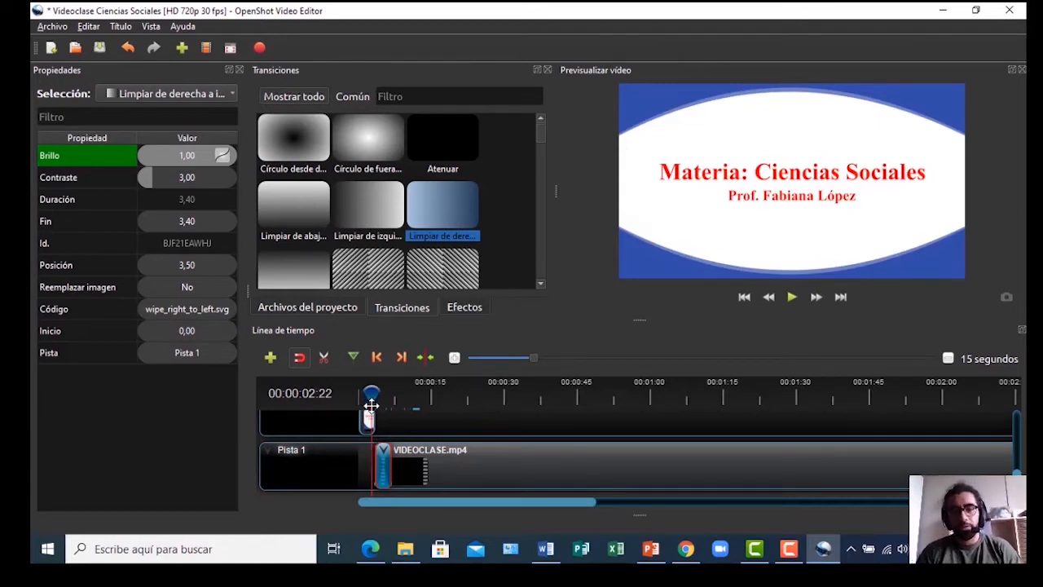
{"action": "left_click", "coordinate": [791, 297]}
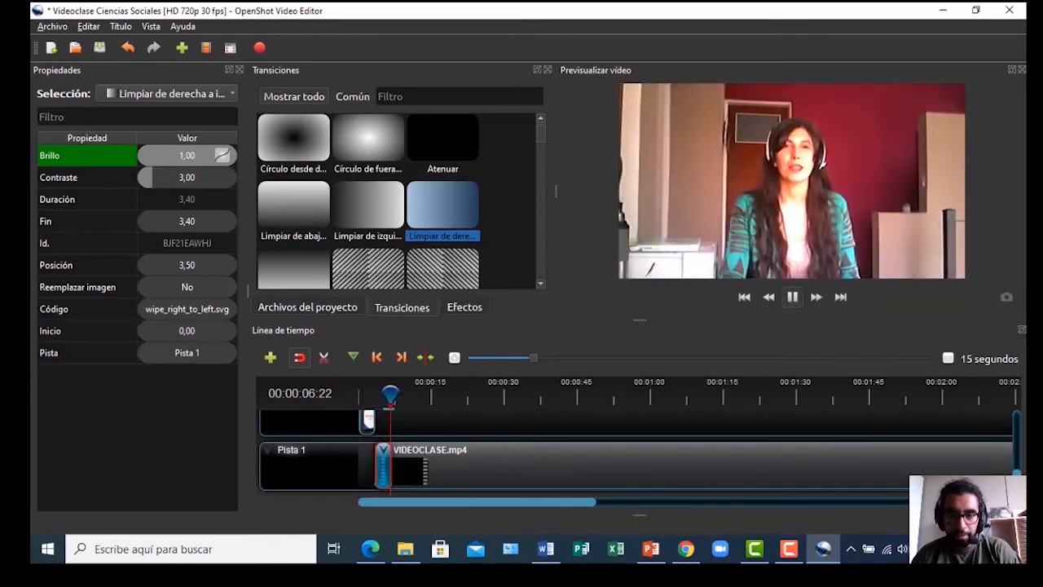
{"action": "key", "text": "space"}
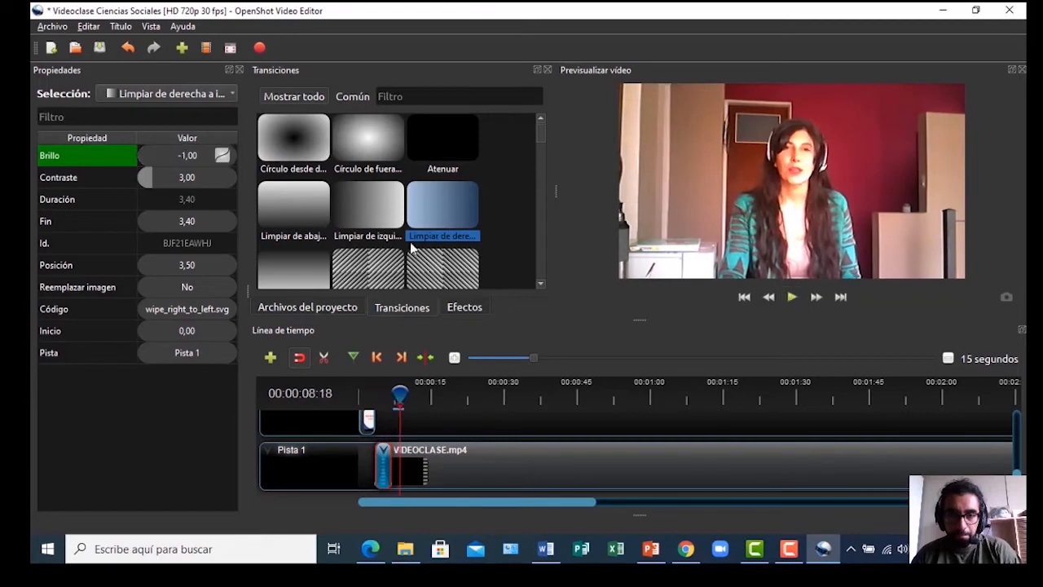
Place the second Limpiar en diagonal transition onto the VIDEOCLASE.mp4 clip near 26 seconds
{"action": "scroll", "coordinate": [413, 183], "scroll_direction": "down", "scroll_amount": 5}
{"action": "scroll", "coordinate": [395, 214], "scroll_direction": "down", "scroll_amount": 15}
{"action": "scroll", "coordinate": [393, 214], "scroll_direction": "down", "scroll_amount": 15}
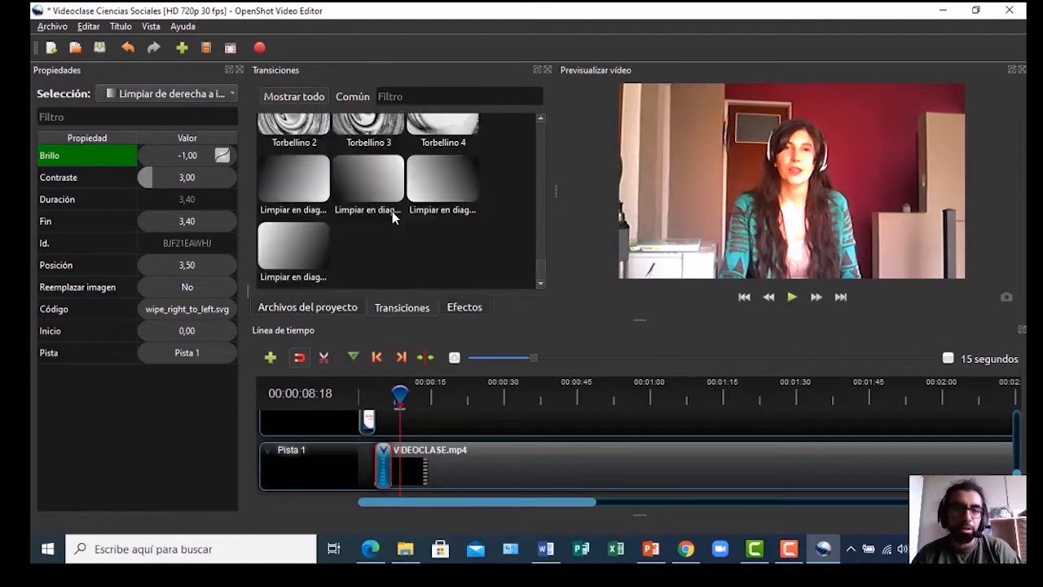
{"action": "scroll", "coordinate": [371, 208], "scroll_direction": "up", "scroll_amount": 15}
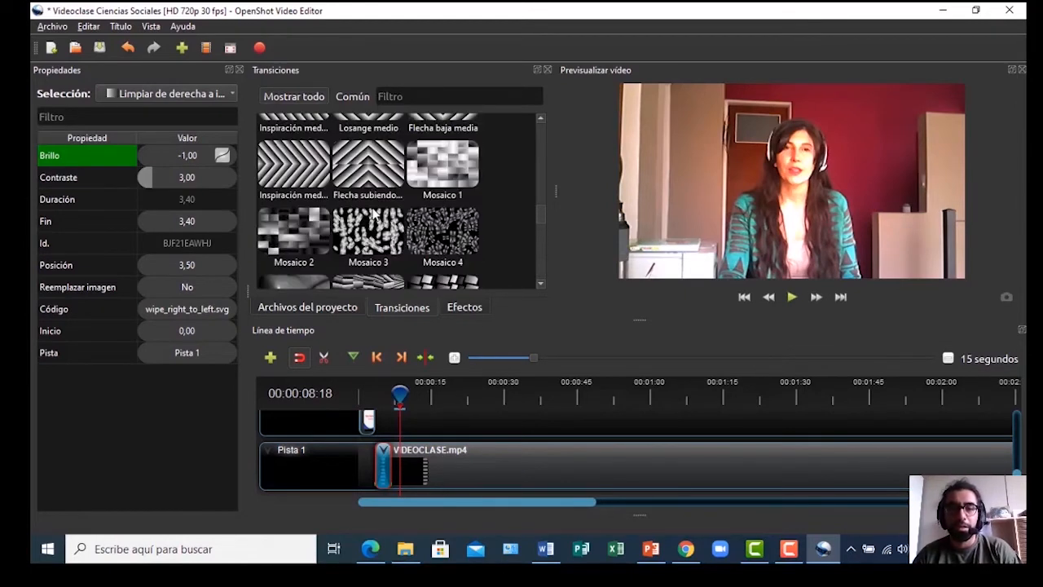
{"action": "scroll", "coordinate": [391, 204], "scroll_direction": "down", "scroll_amount": 15}
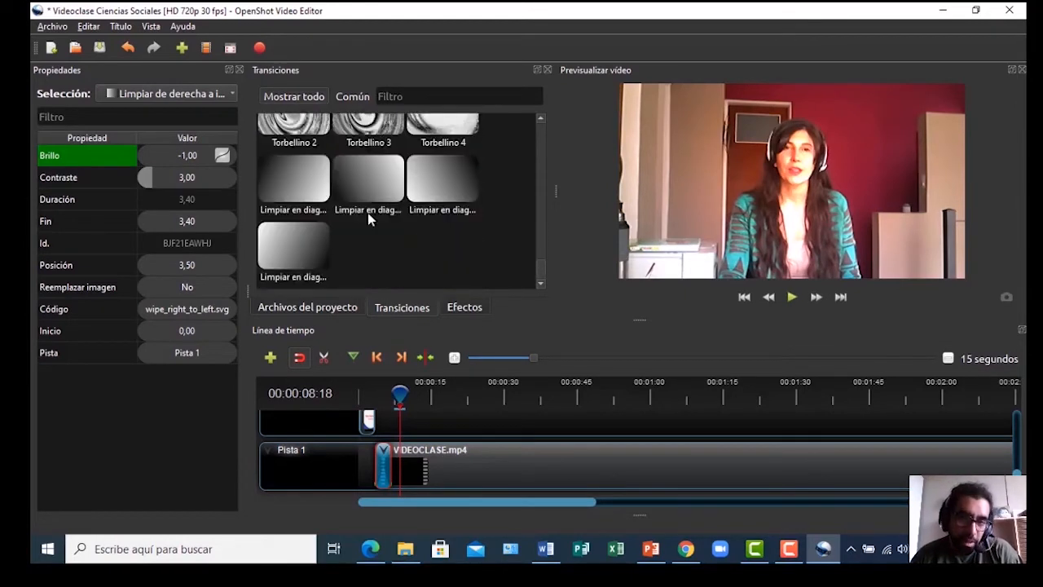
{"action": "left_click", "coordinate": [359, 173]}
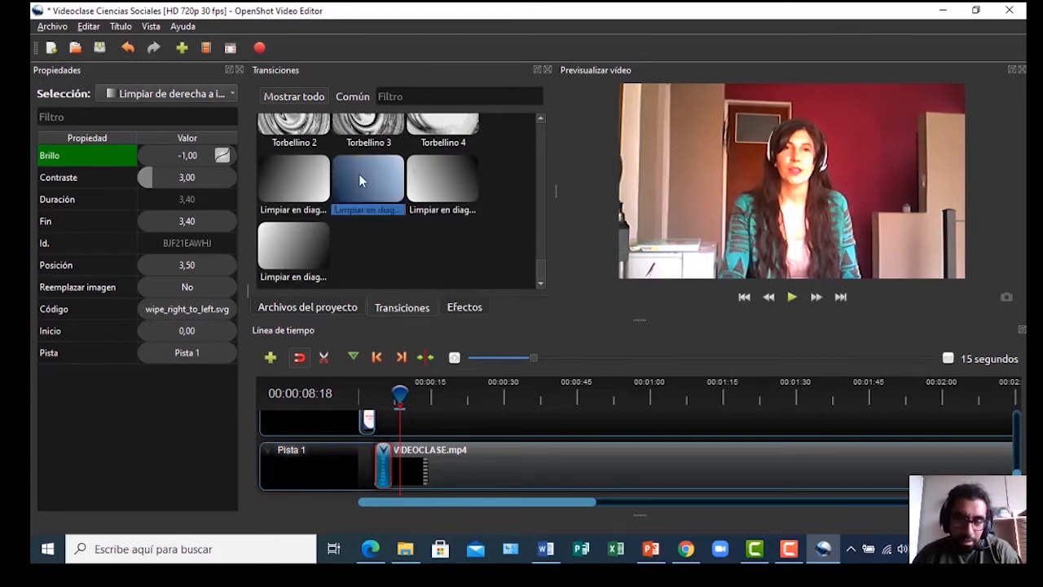
{"action": "left_click_drag", "start_coordinate": [359, 174], "coordinate": [497, 455]}
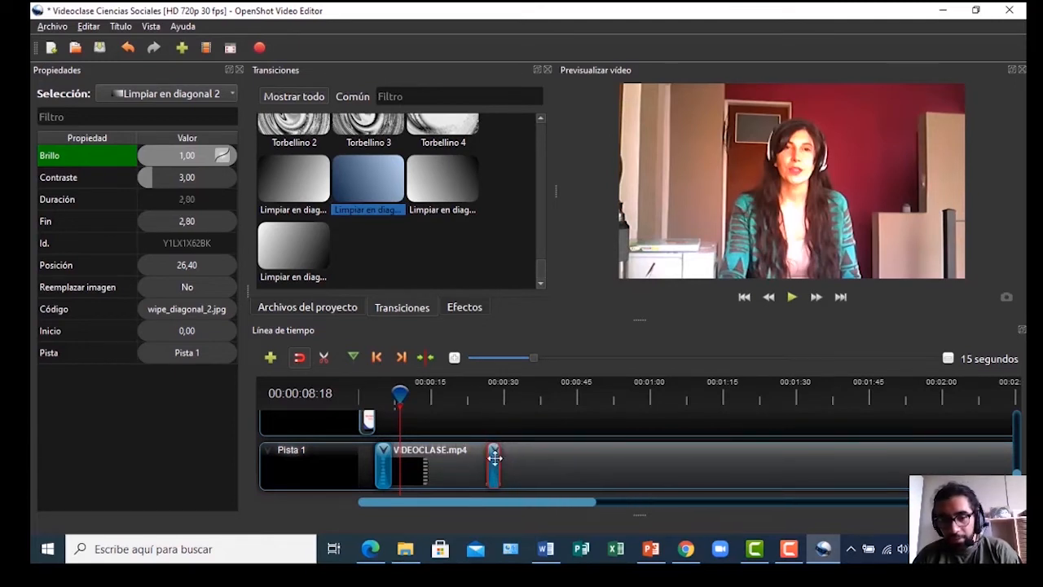
Play through the diagonal wipe near 27 seconds, then deselect it
{"action": "left_click", "coordinate": [491, 390]}
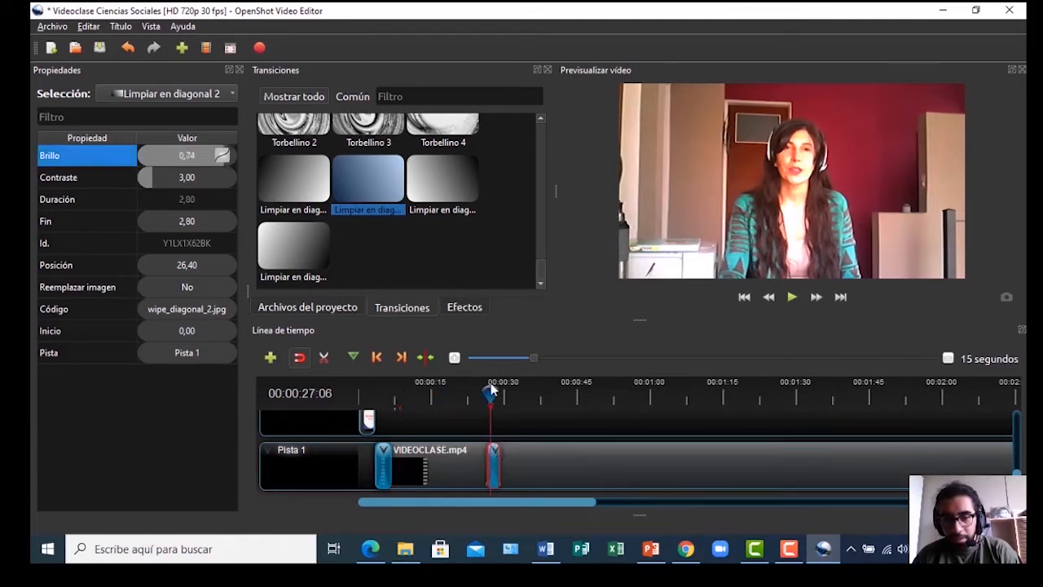
{"action": "left_click", "coordinate": [487, 390]}
{"action": "key", "text": "space"}
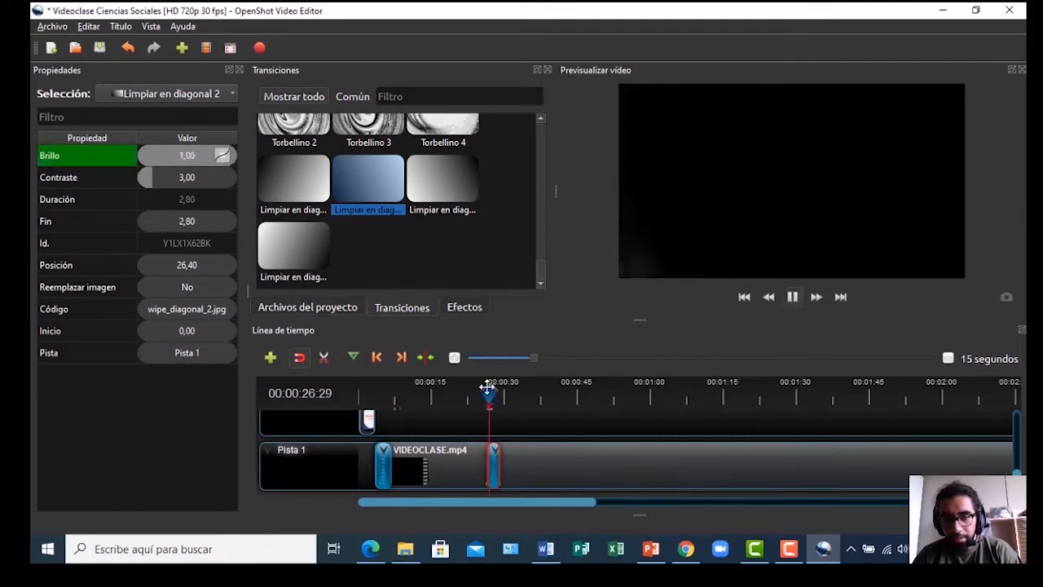
{"action": "key", "text": "space"}
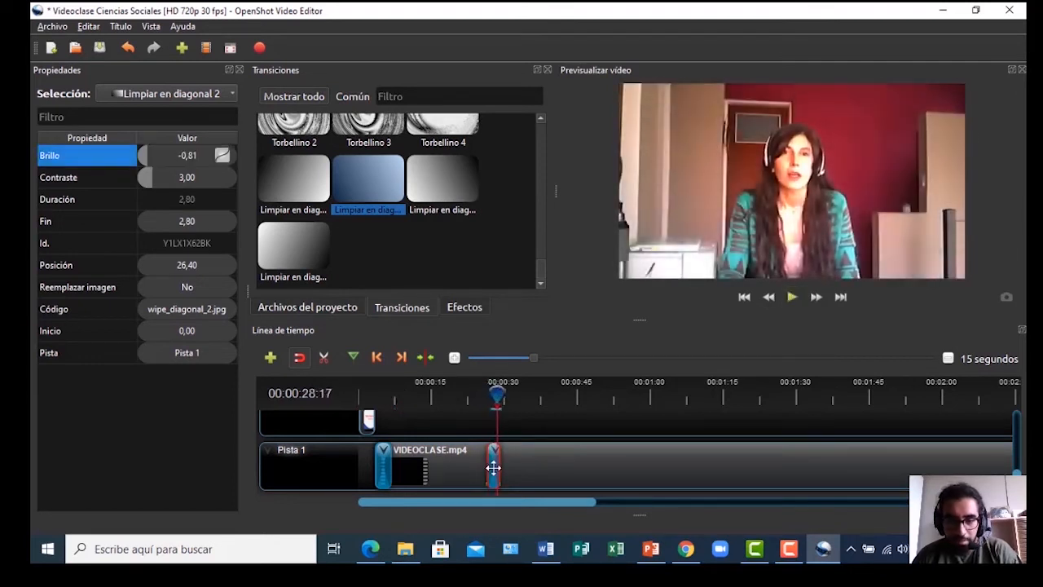
{"action": "left_click", "coordinate": [503, 422]}
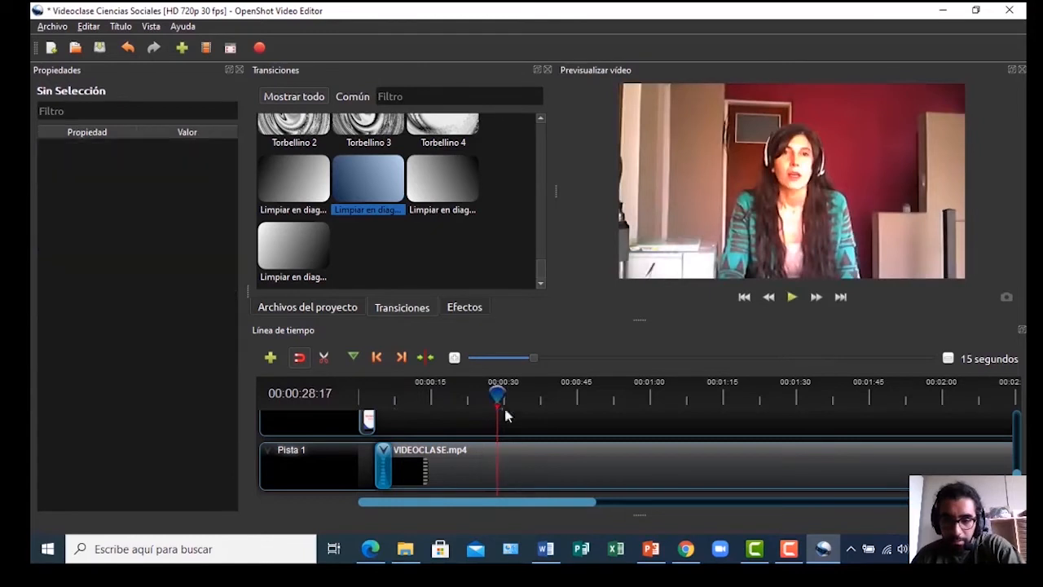
Play the project from the start to about 13 seconds, then switch to the script PDF in Chrome
{"action": "left_click_drag", "start_coordinate": [495, 398], "coordinate": [371, 417]}
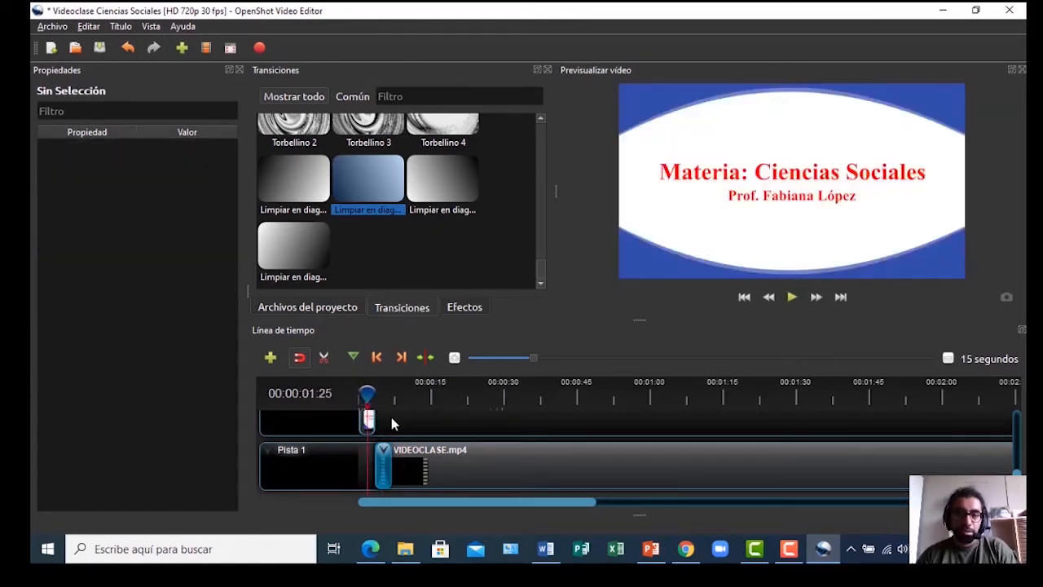
{"action": "key", "text": "space"}
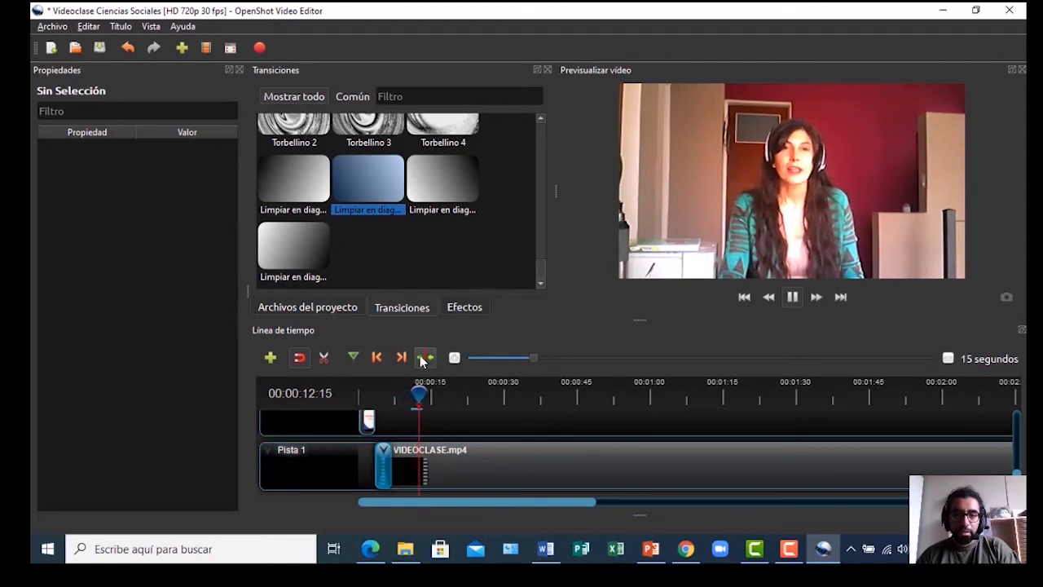
{"action": "key", "text": "space"}
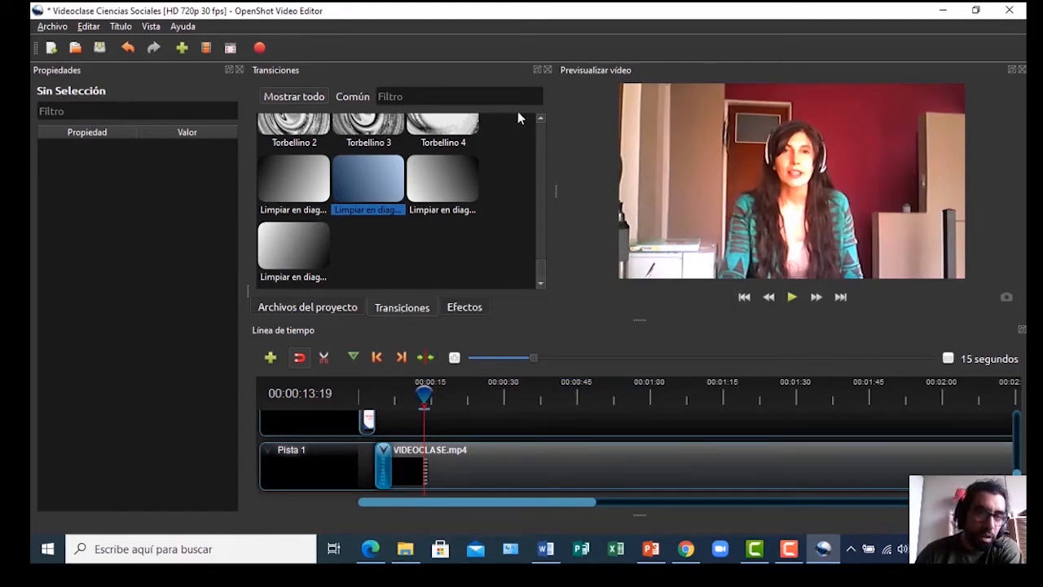
{"action": "left_click", "coordinate": [686, 548]}
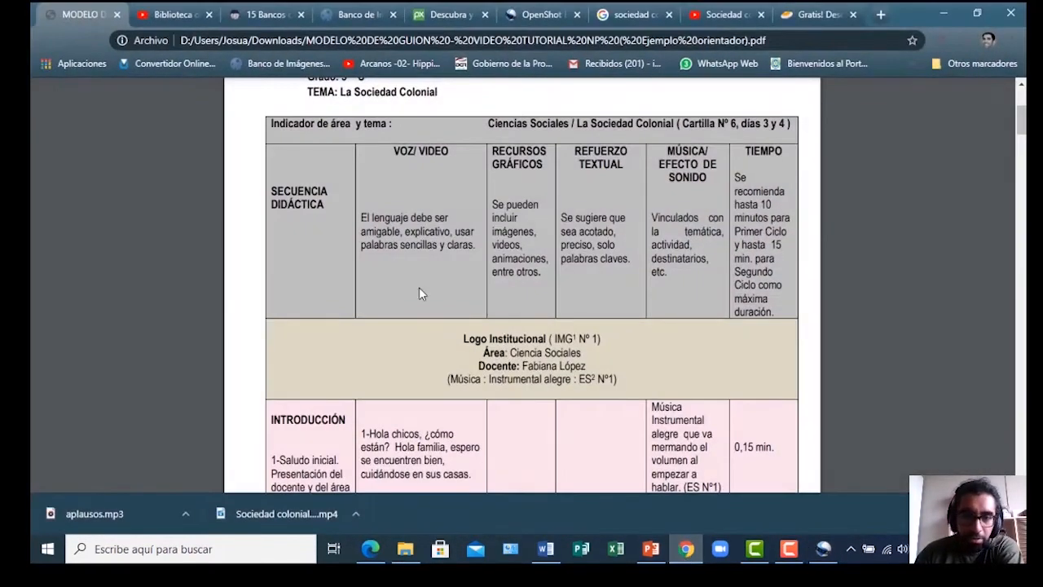
Select the 2-Tema a desarrollar sentence about La Sociedad Colonial, then return to OpenShot
{"action": "scroll", "coordinate": [628, 306], "scroll_direction": "down", "scroll_amount": 10}
{"action": "scroll", "coordinate": [628, 307], "scroll_direction": "up", "scroll_amount": 4}
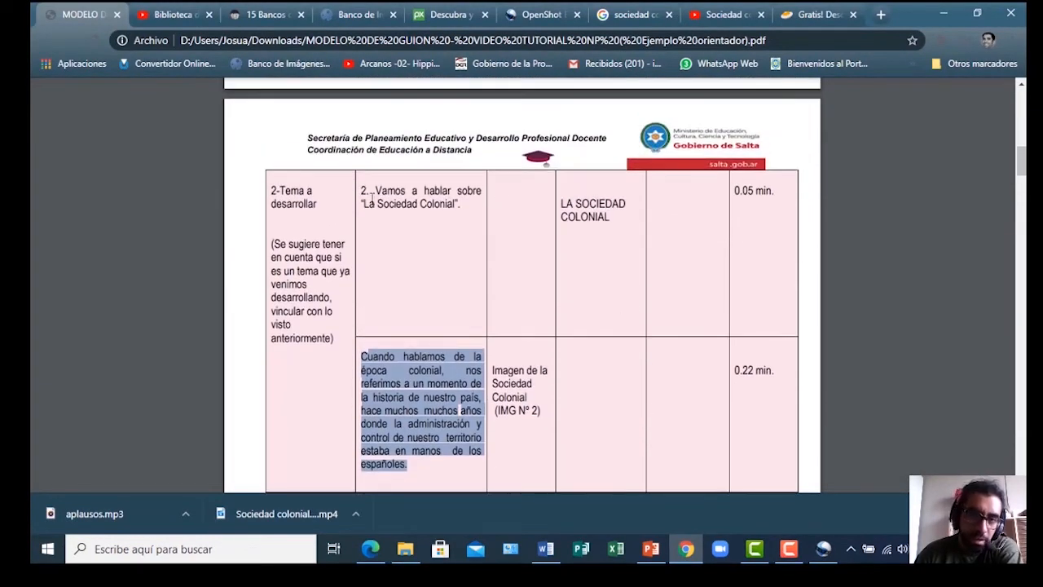
{"action": "left_click_drag", "start_coordinate": [376, 192], "coordinate": [450, 213]}
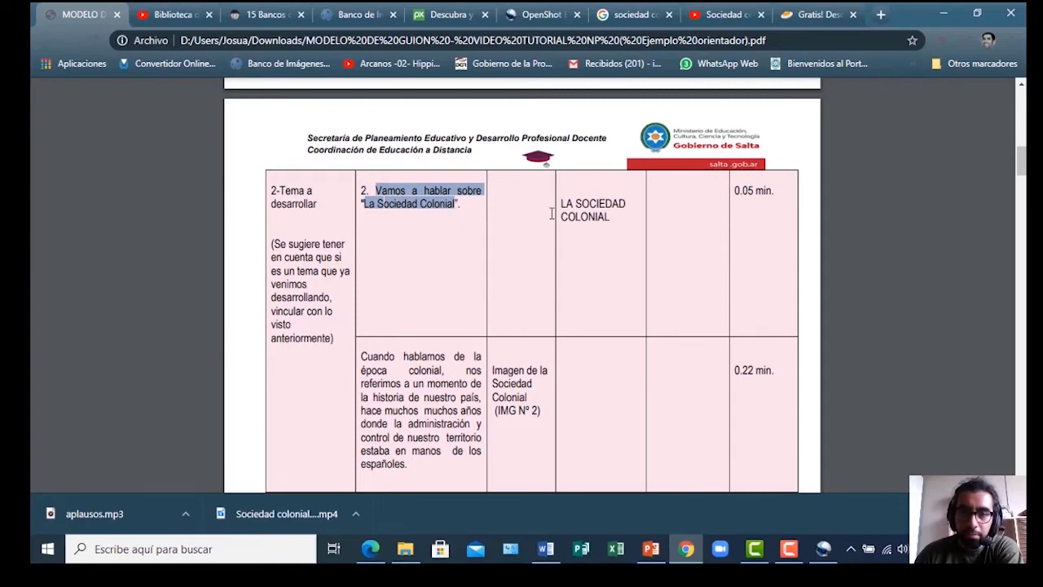
{"action": "left_click", "coordinate": [523, 19]}
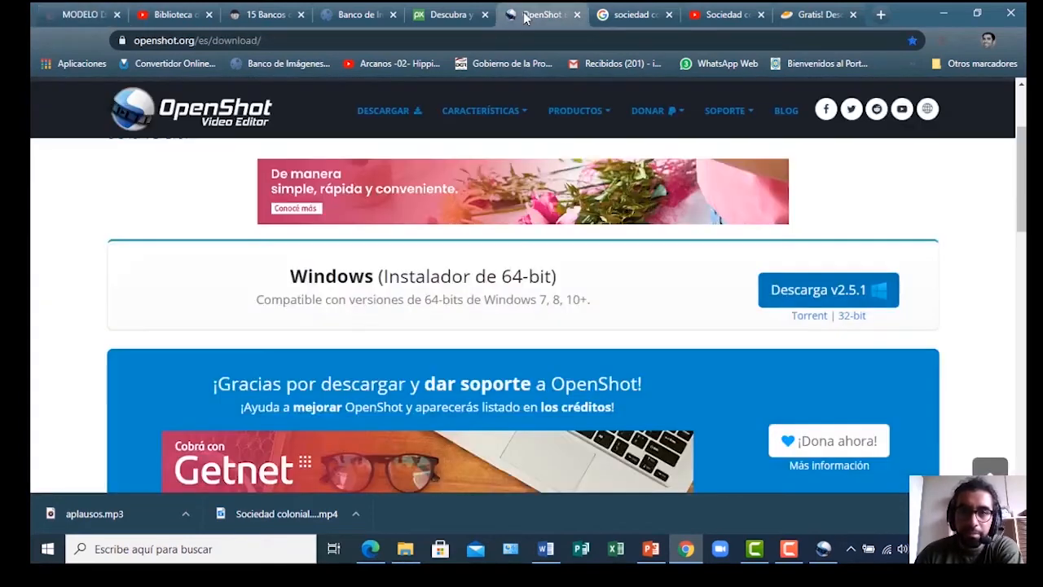
{"action": "left_click", "coordinate": [789, 548]}
{"action": "left_click", "coordinate": [824, 548]}
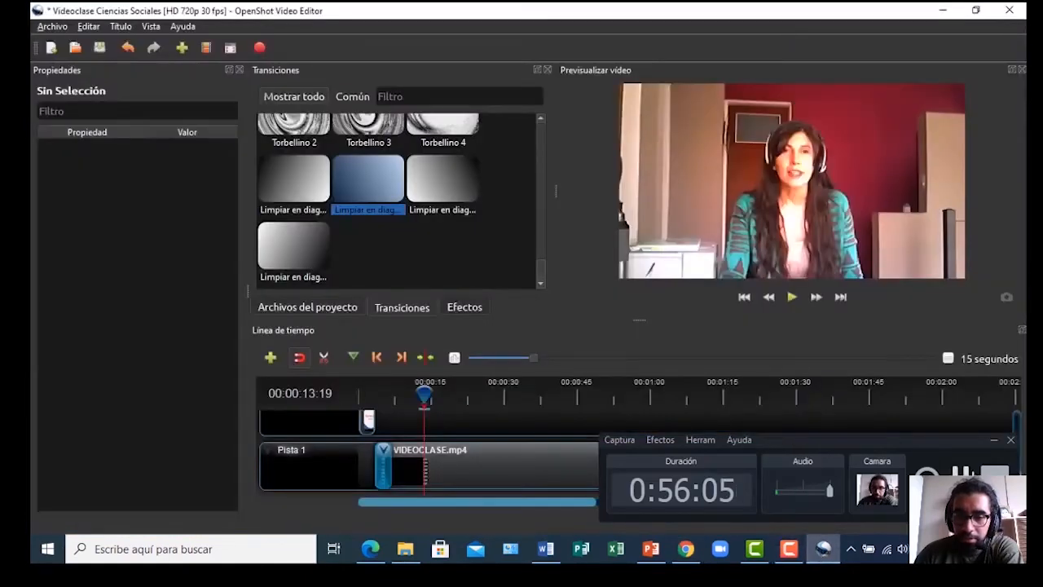
Save the project via Archivo > Guardar proyecto and open the Título > Título template dialog
{"action": "left_click_drag", "start_coordinate": [426, 386], "coordinate": [440, 391]}
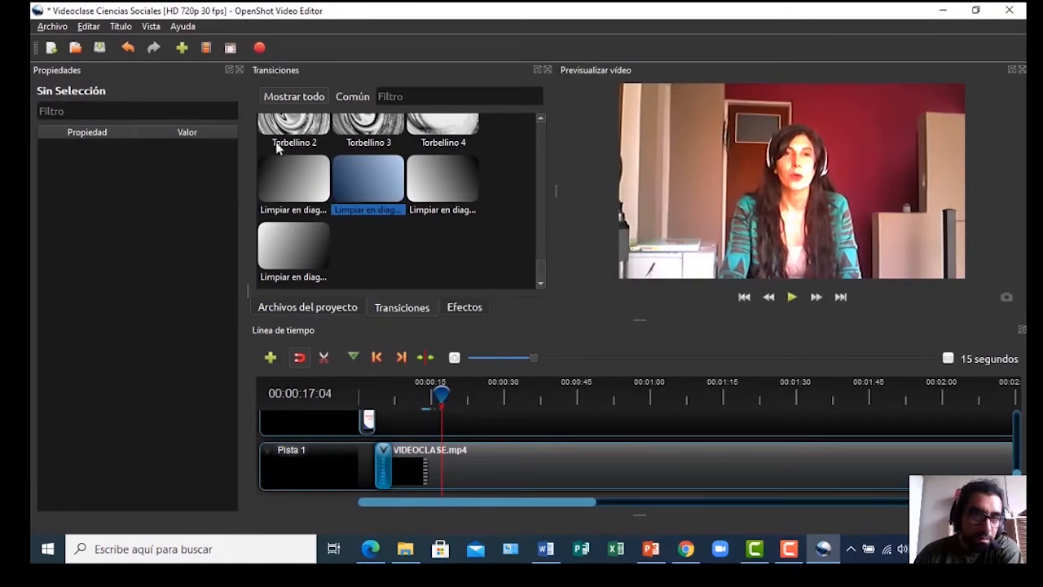
{"action": "left_click", "coordinate": [46, 28]}
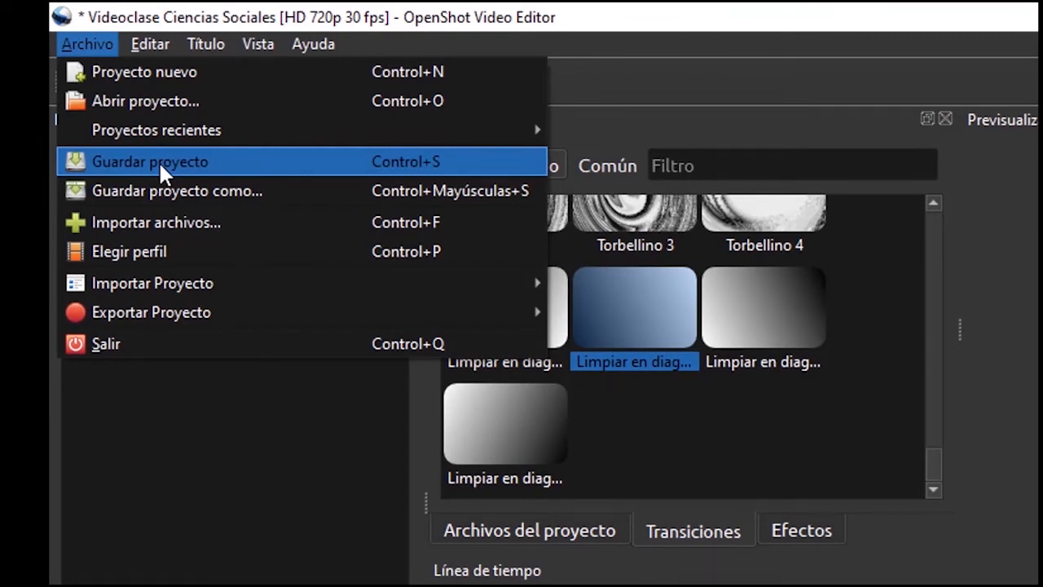
{"action": "left_click", "coordinate": [158, 161]}
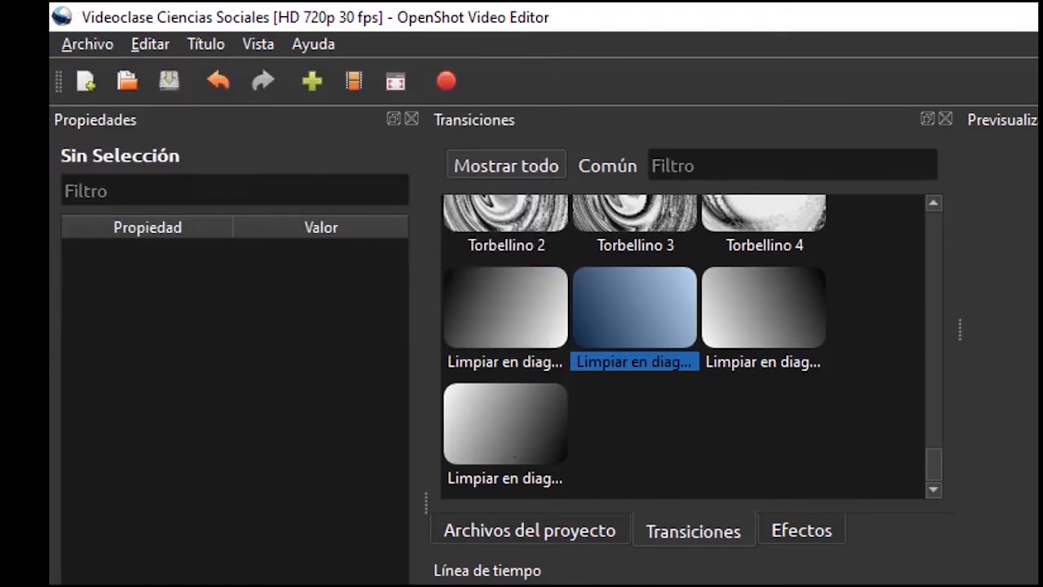
{"action": "left_click", "coordinate": [197, 42]}
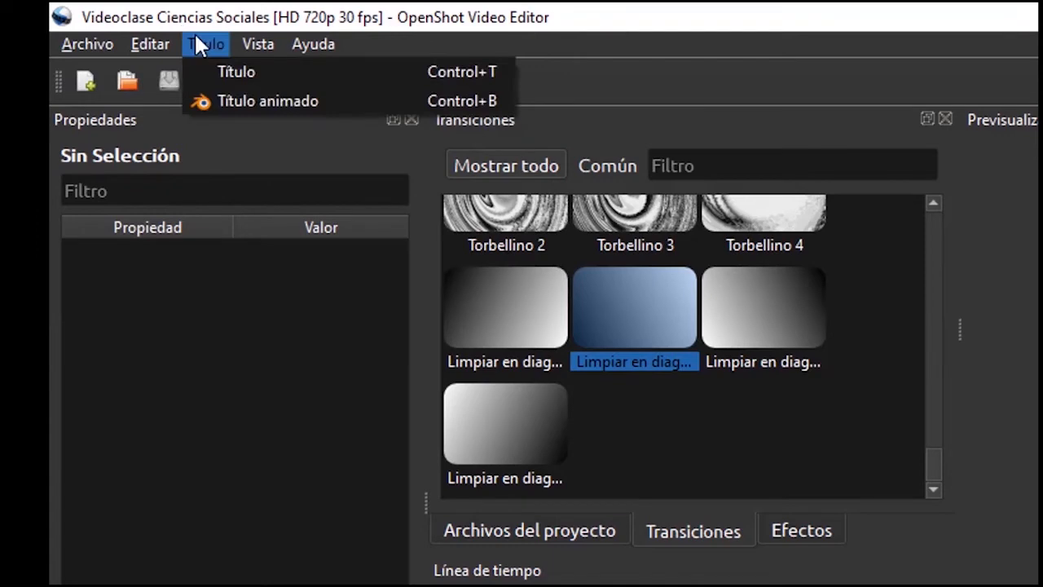
{"action": "left_click", "coordinate": [236, 72]}
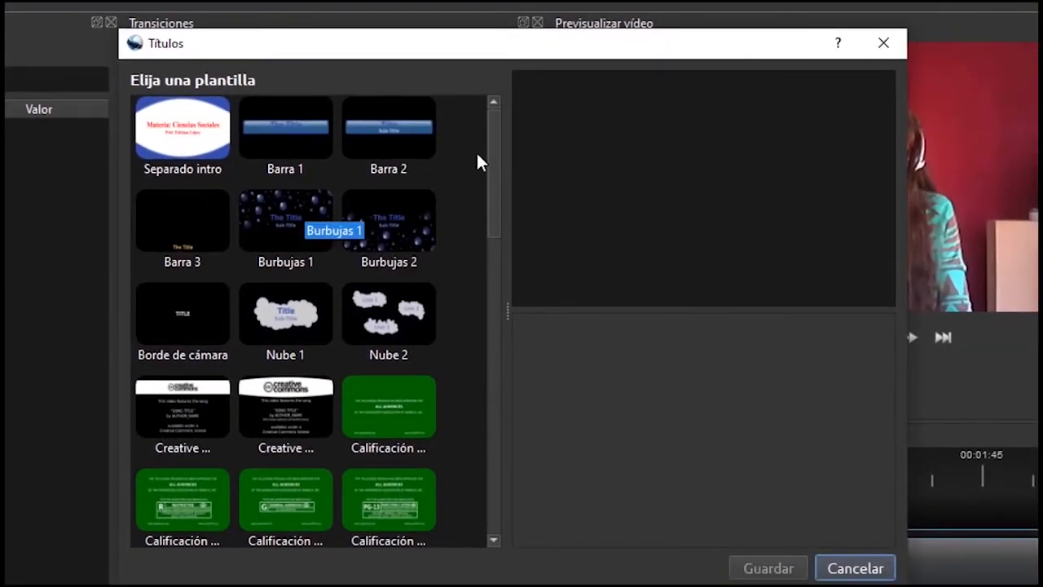
Preview the Burbujas 1, Oro 1 and Caja gris 1–4 title templates
{"action": "left_click_drag", "start_coordinate": [491, 163], "coordinate": [493, 181]}
{"action": "left_click", "coordinate": [317, 152]}
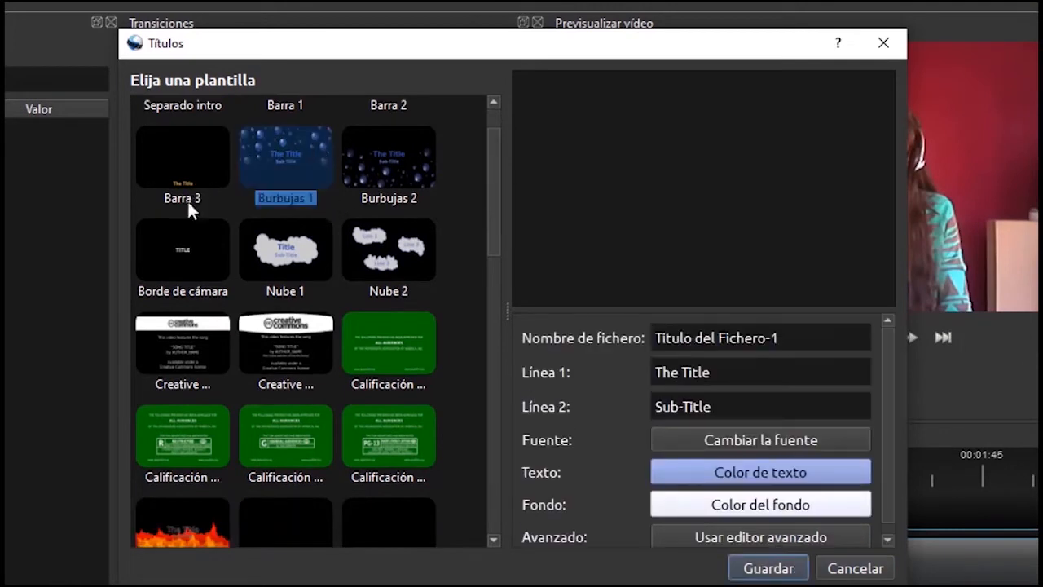
{"action": "left_click_drag", "start_coordinate": [487, 179], "coordinate": [487, 270]}
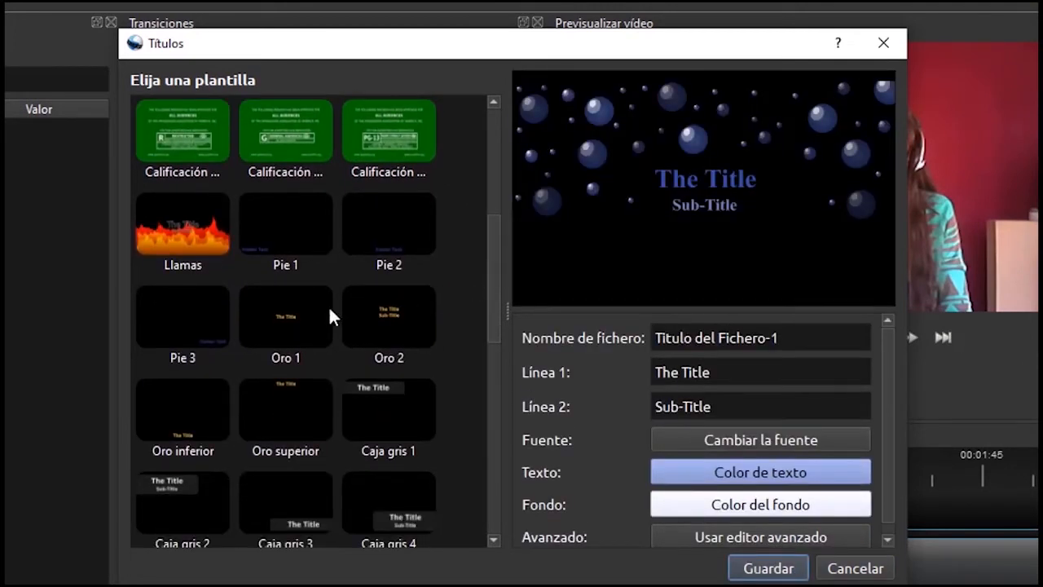
{"action": "left_click", "coordinate": [284, 326]}
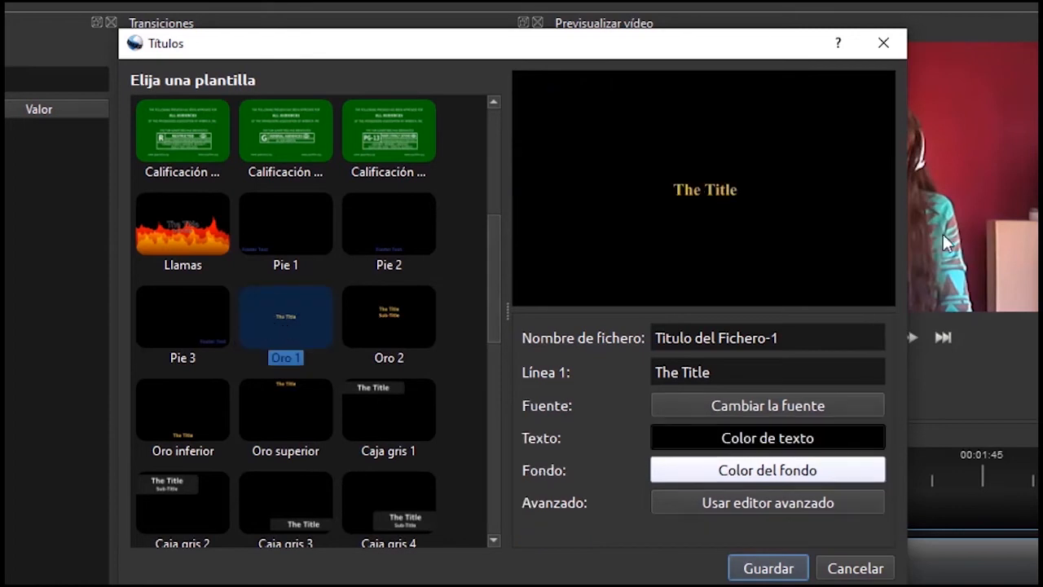
{"action": "left_click_drag", "start_coordinate": [495, 295], "coordinate": [494, 338]}
{"action": "left_click", "coordinate": [142, 310]}
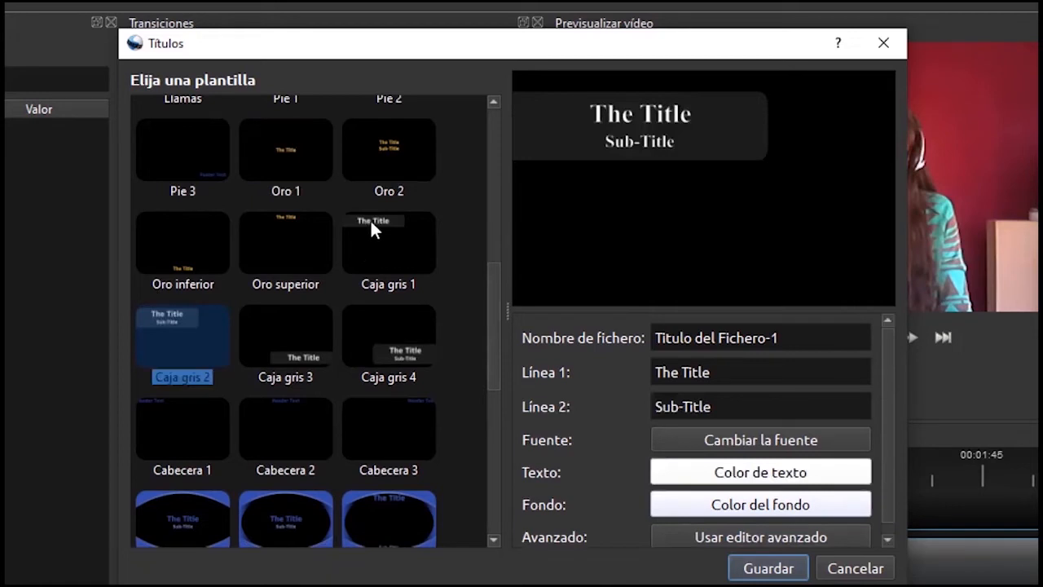
{"action": "left_click", "coordinate": [294, 351]}
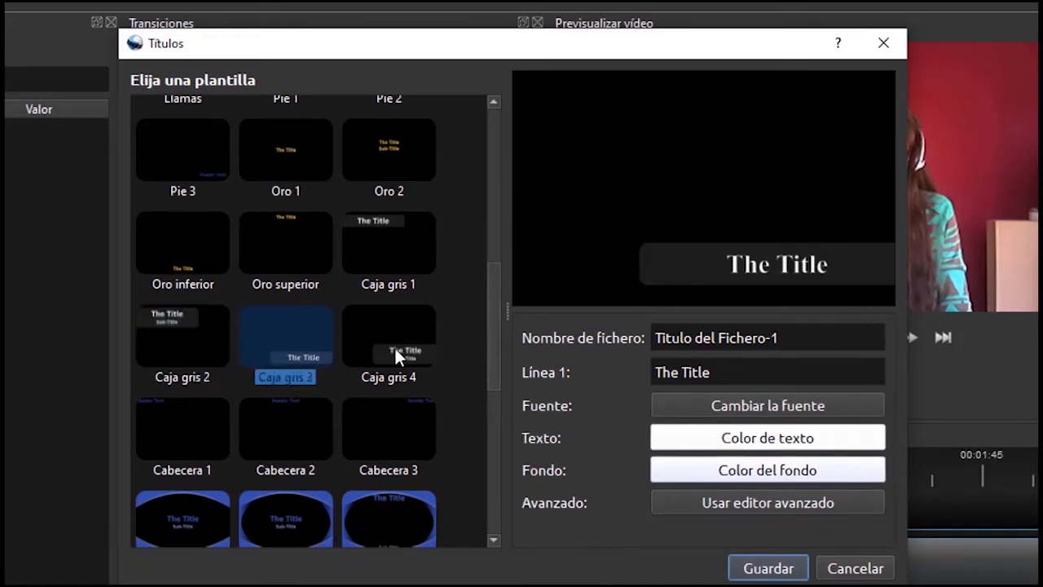
{"action": "left_click", "coordinate": [394, 345]}
{"action": "left_click", "coordinate": [388, 229]}
Preview Humo 1 and Oro 2, then select the Borde de cámara template
{"action": "scroll", "coordinate": [269, 426], "scroll_direction": "down", "scroll_amount": 5}
{"action": "scroll", "coordinate": [303, 436], "scroll_direction": "up", "scroll_amount": 5}
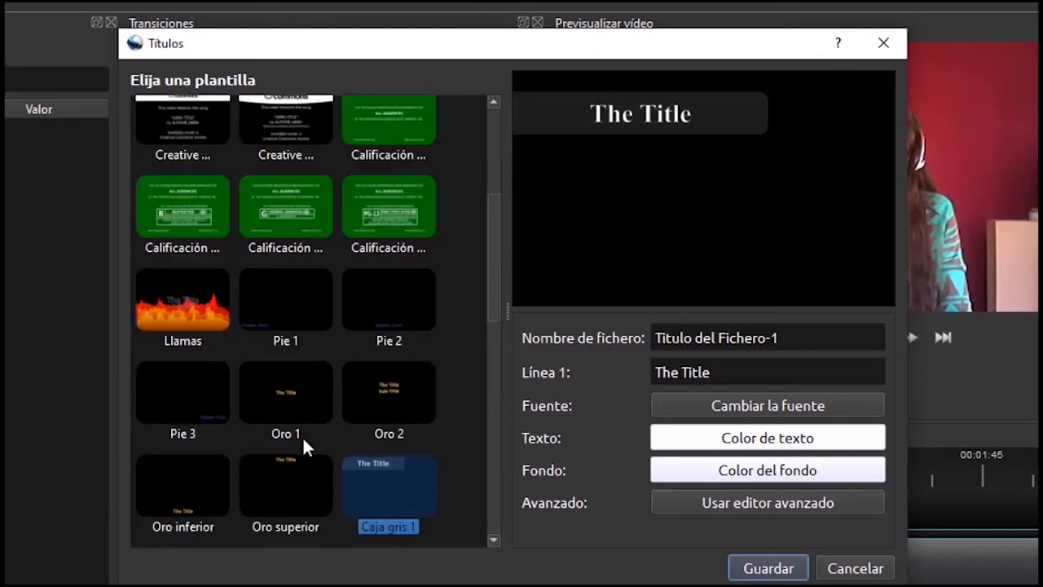
{"action": "scroll", "coordinate": [303, 436], "scroll_direction": "down", "scroll_amount": 5}
{"action": "scroll", "coordinate": [303, 436], "scroll_direction": "up", "scroll_amount": 2}
{"action": "scroll", "coordinate": [303, 447], "scroll_direction": "down", "scroll_amount": 5}
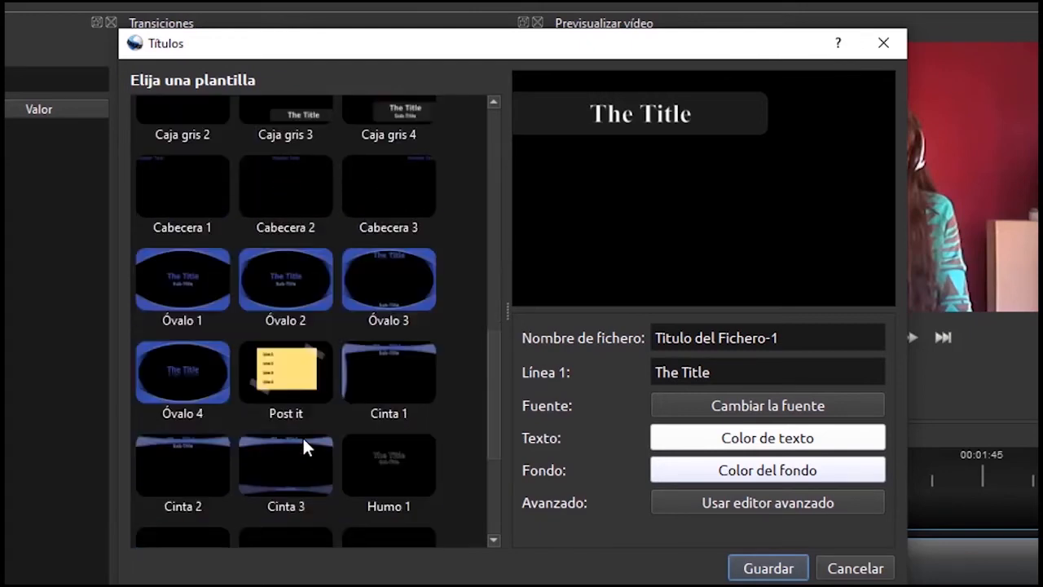
{"action": "scroll", "coordinate": [318, 424], "scroll_direction": "up", "scroll_amount": 3}
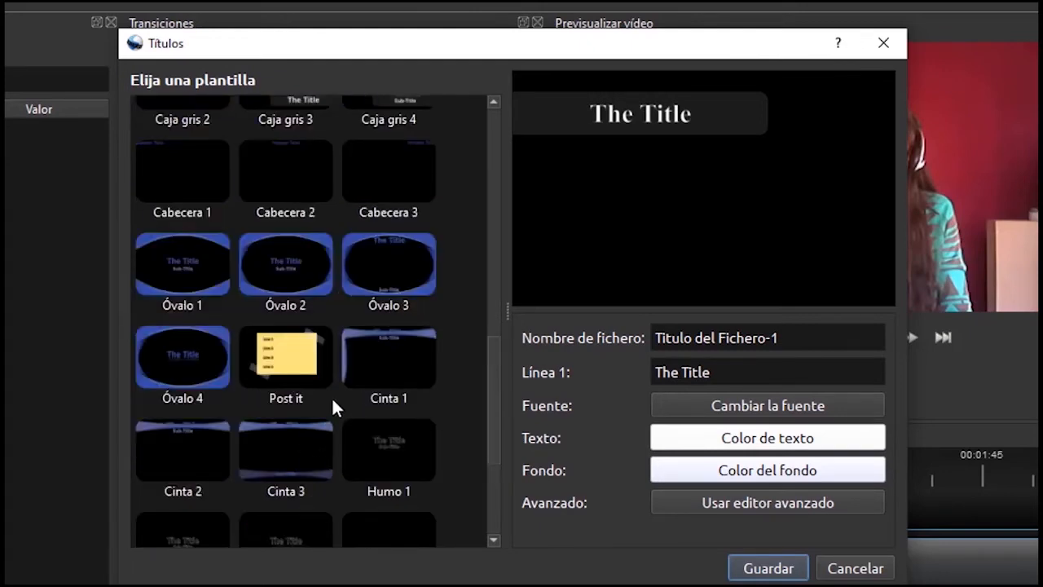
{"action": "left_click", "coordinate": [376, 435]}
{"action": "scroll", "coordinate": [379, 434], "scroll_direction": "up", "scroll_amount": 5}
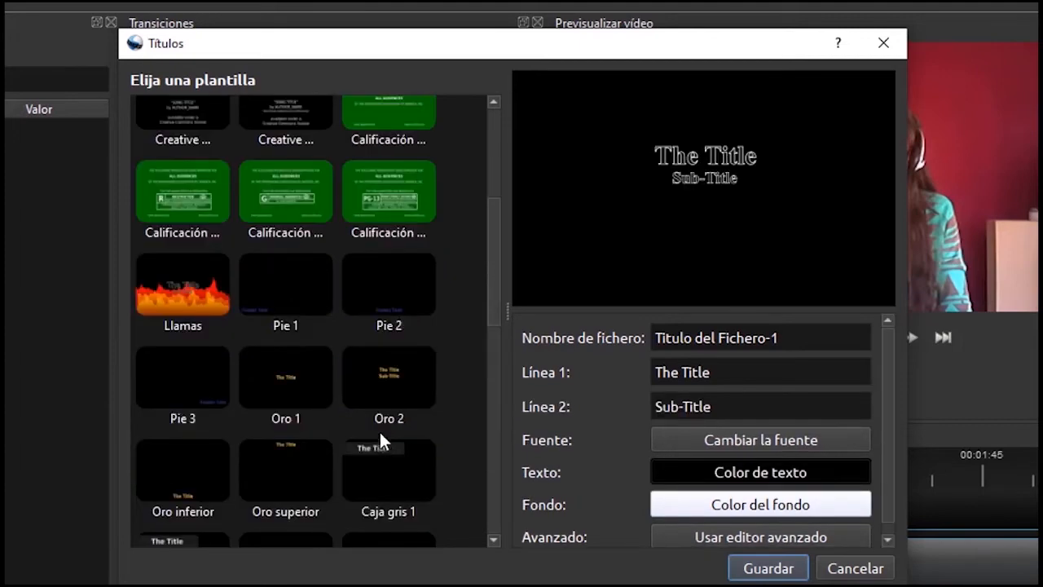
{"action": "left_click", "coordinate": [390, 388]}
{"action": "scroll", "coordinate": [325, 344], "scroll_direction": "up", "scroll_amount": 3}
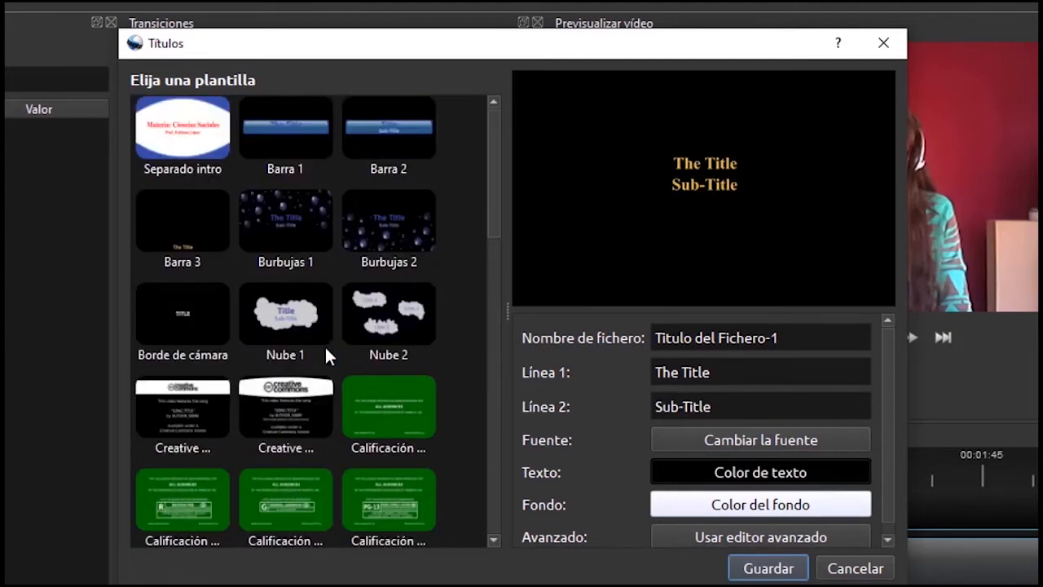
{"action": "left_click", "coordinate": [182, 311]}
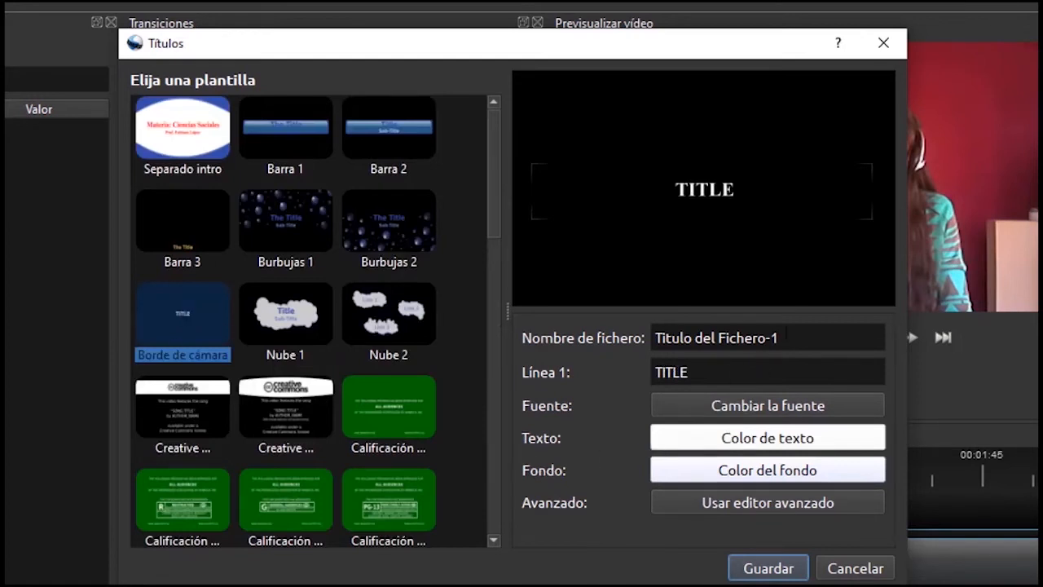
Name the title file 'refuerzo textual' and change its Línea 1 text to COLONIZACIÓN
{"action": "left_click_drag", "start_coordinate": [778, 337], "coordinate": [642, 341]}
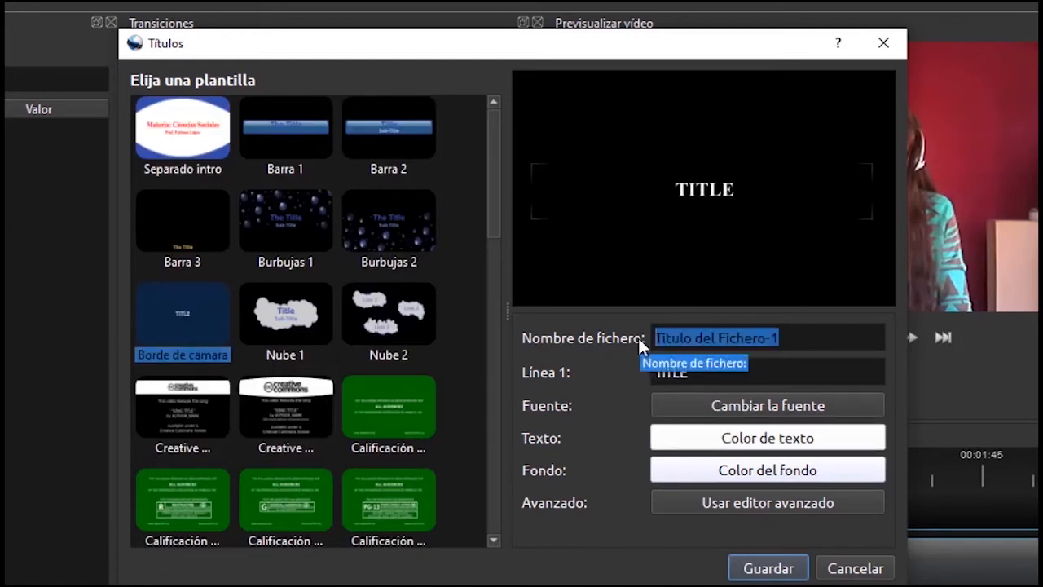
{"action": "type", "text": "ref"}
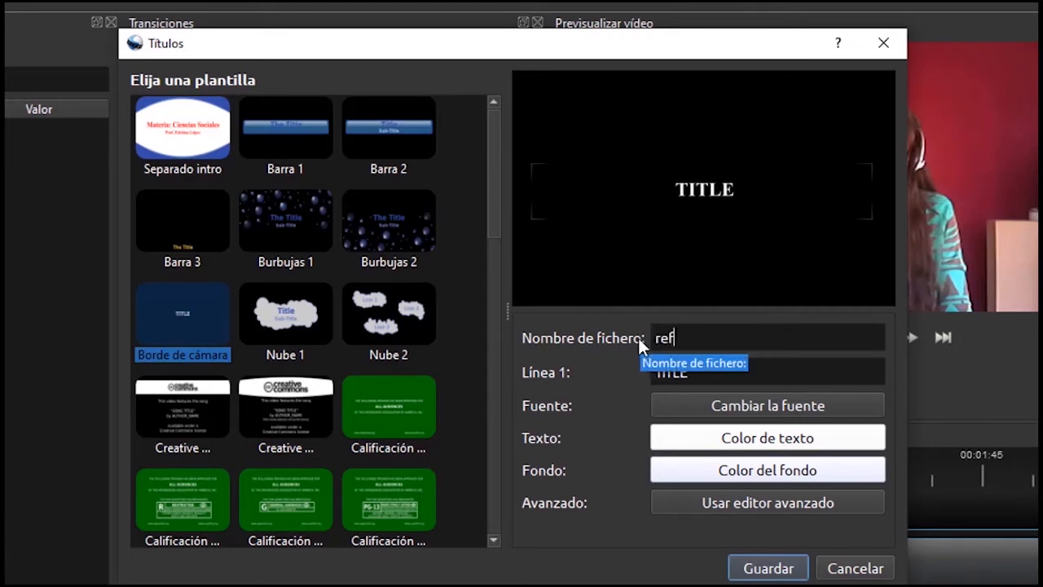
{"action": "type", "text": "uerzo textual"}
{"action": "double_click", "coordinate": [664, 372]}
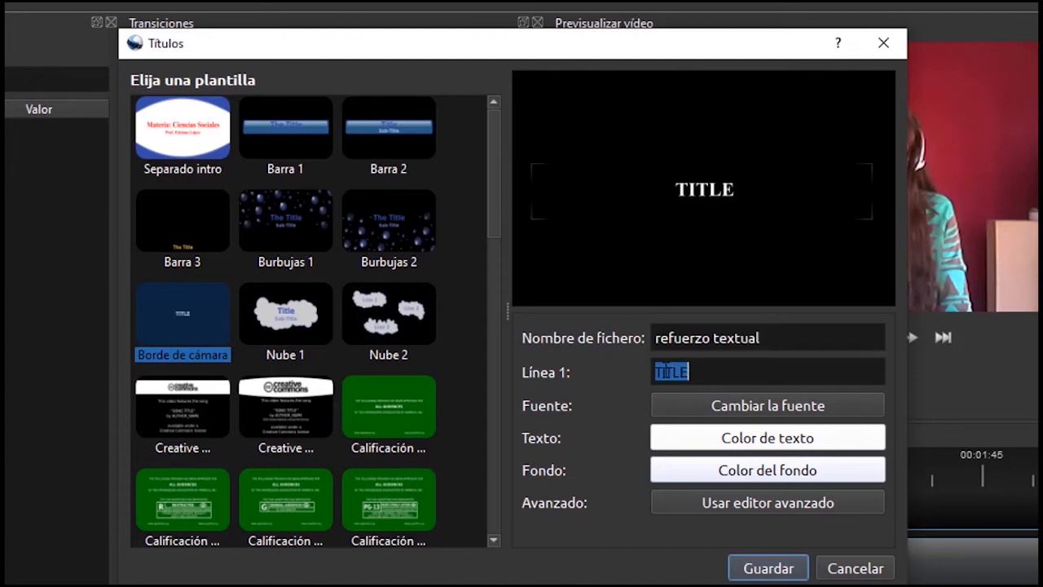
{"action": "type", "text": "c"}
{"action": "key", "text": "BackSpace"}
{"action": "type", "text": "COLO"}
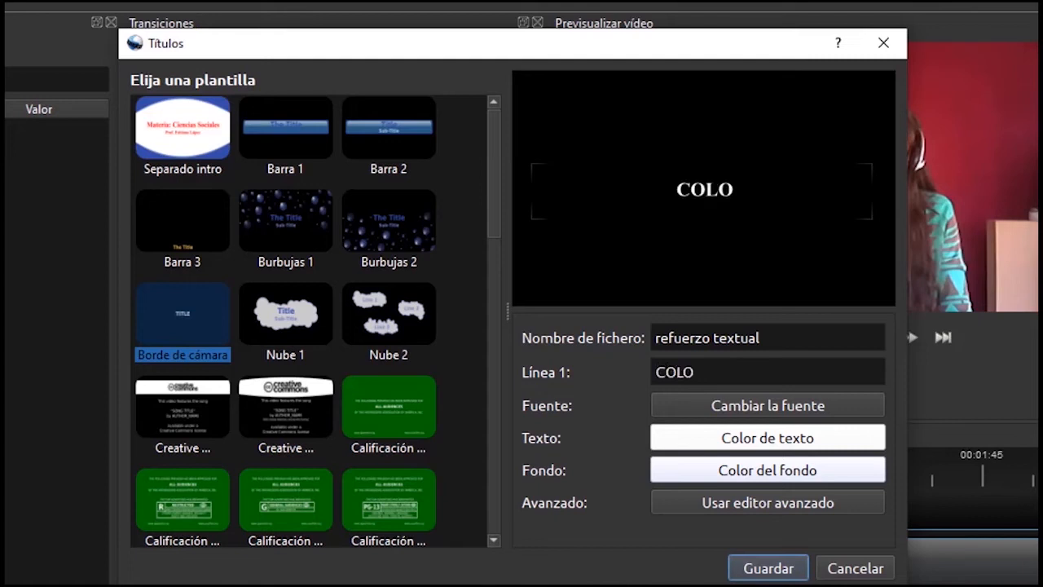
{"action": "type", "text": "NIAZ"}
{"action": "key", "text": "BackSpace"}
{"action": "key", "text": "BackSpace"}
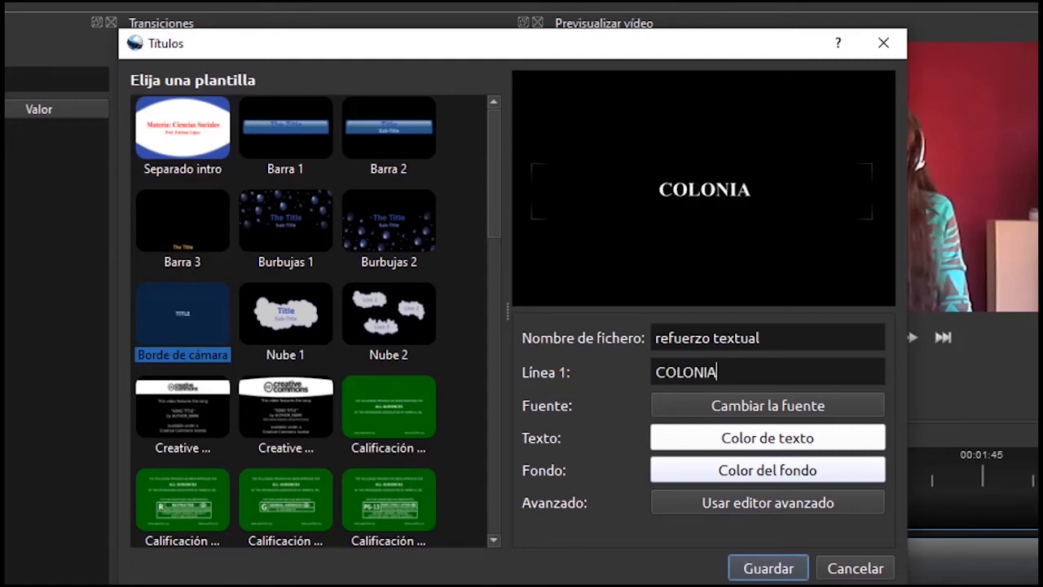
{"action": "type", "text": "ZACIÓN"}
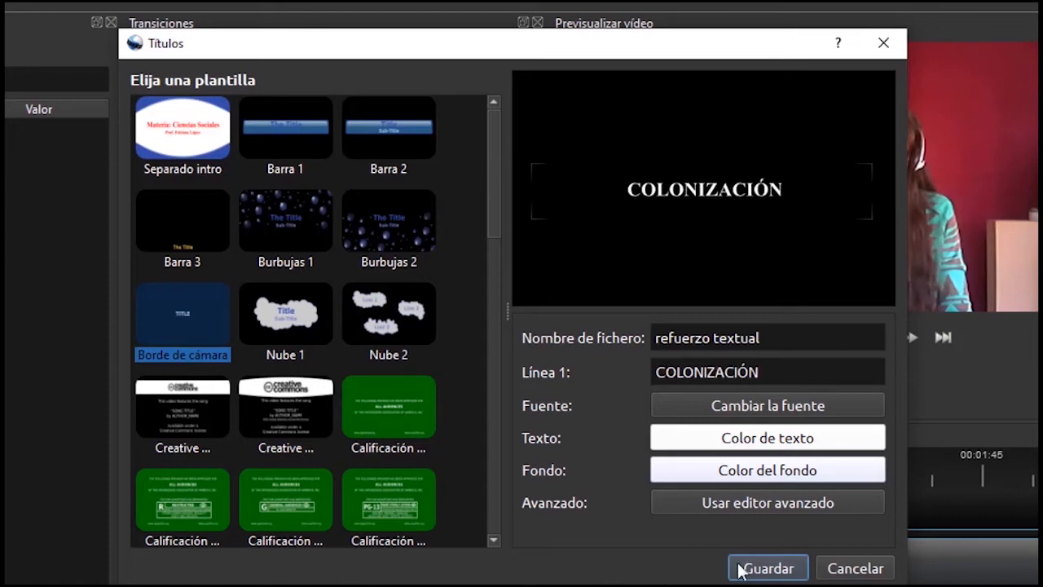
{"action": "left_click", "coordinate": [770, 438]}
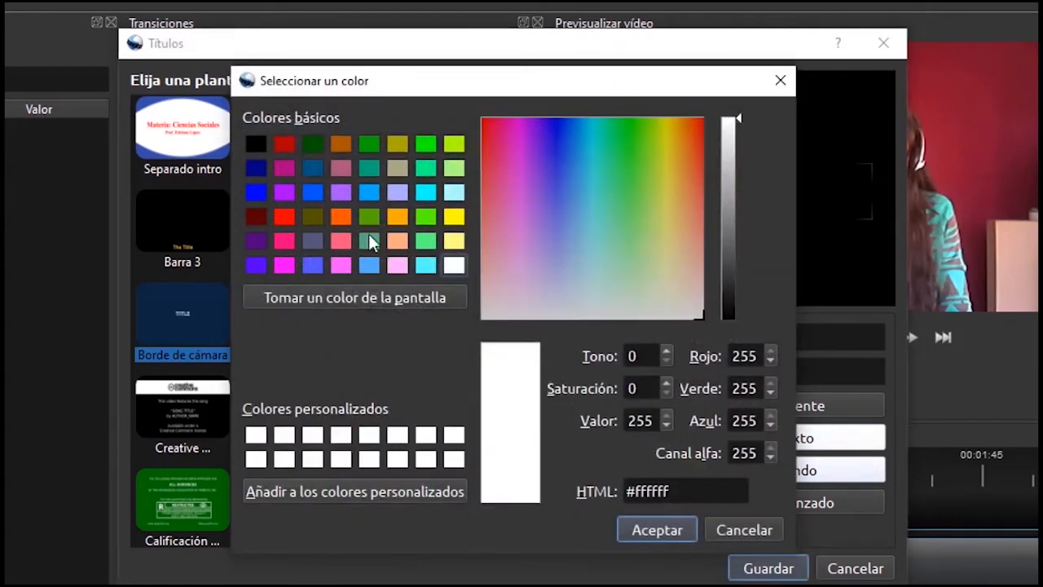
Set the title text colour to yellow (#ffff00) and save the COLONIZACIÓN title
{"action": "left_click", "coordinate": [453, 217]}
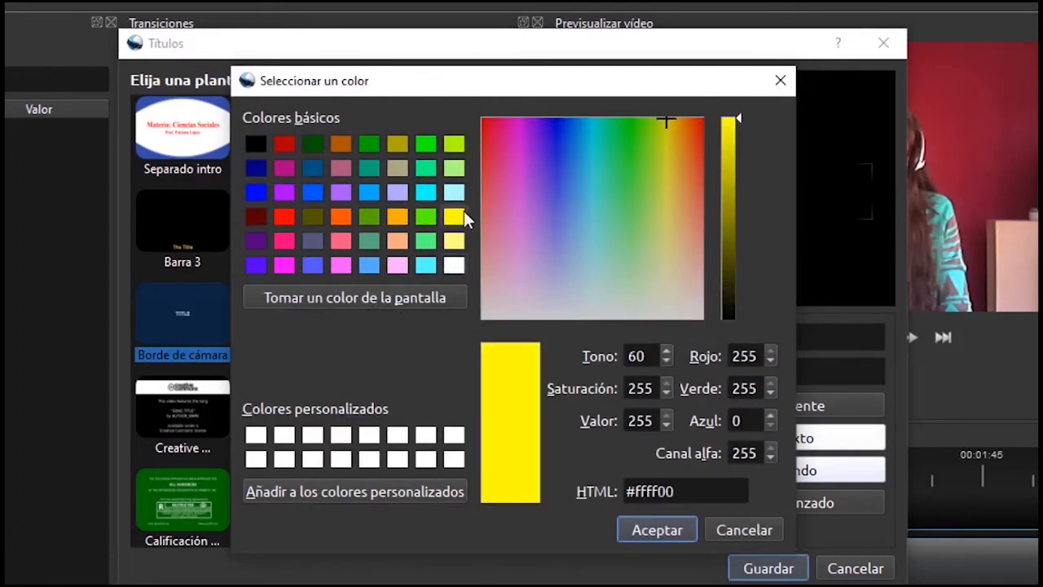
{"action": "left_click", "coordinate": [652, 529]}
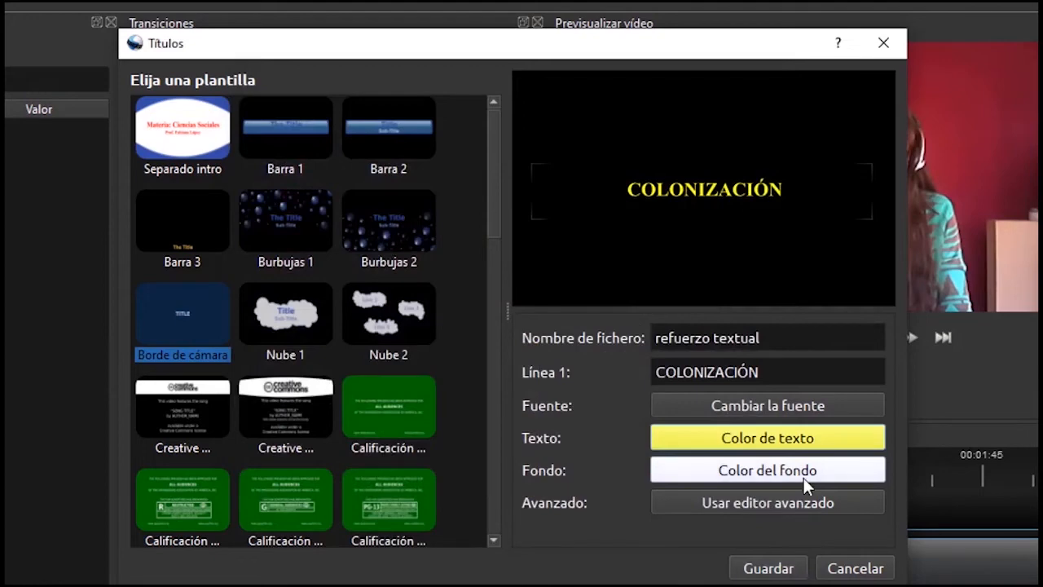
{"action": "left_click", "coordinate": [767, 569]}
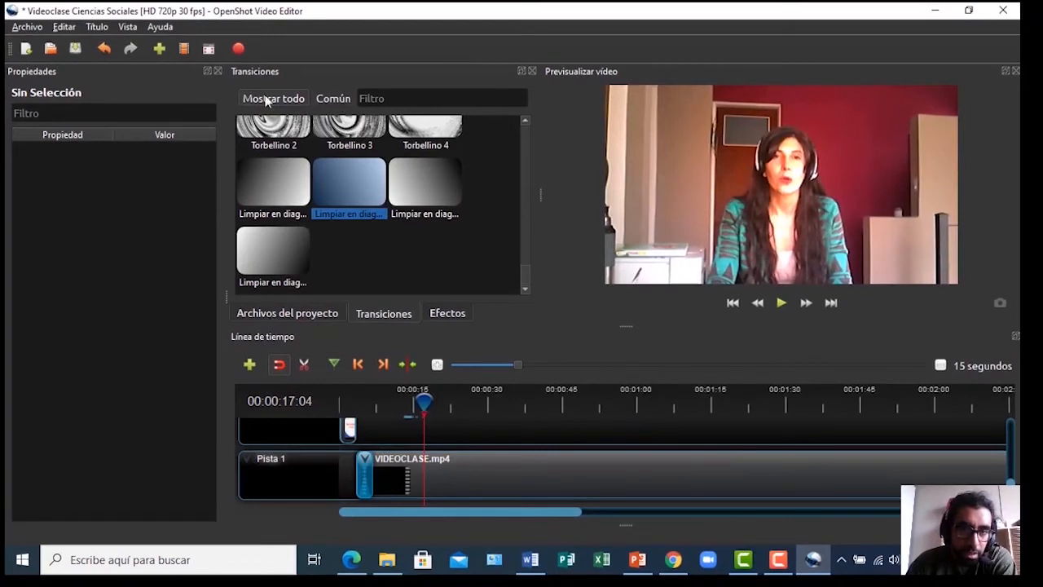
Drag refuerzo textual.svg from the project files onto the track above Pista 1 at 17,10
{"action": "left_click", "coordinate": [267, 100]}
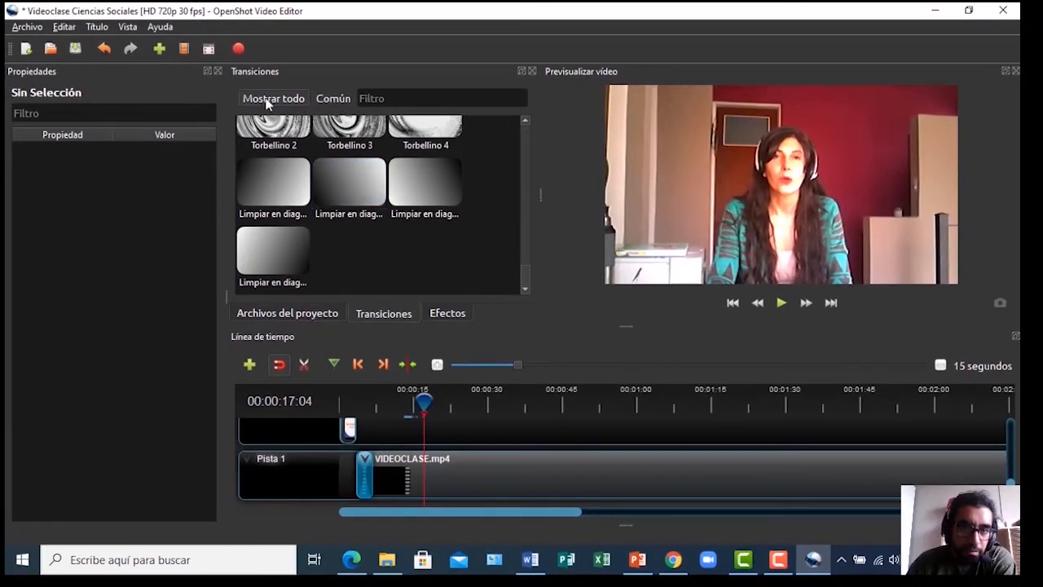
{"action": "left_click", "coordinate": [284, 313]}
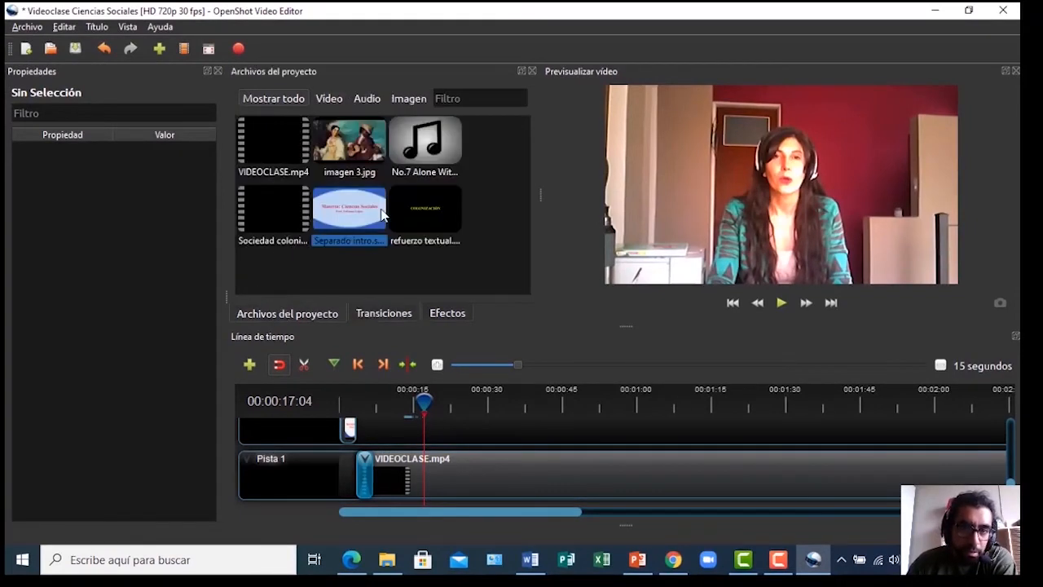
{"action": "left_click", "coordinate": [415, 210]}
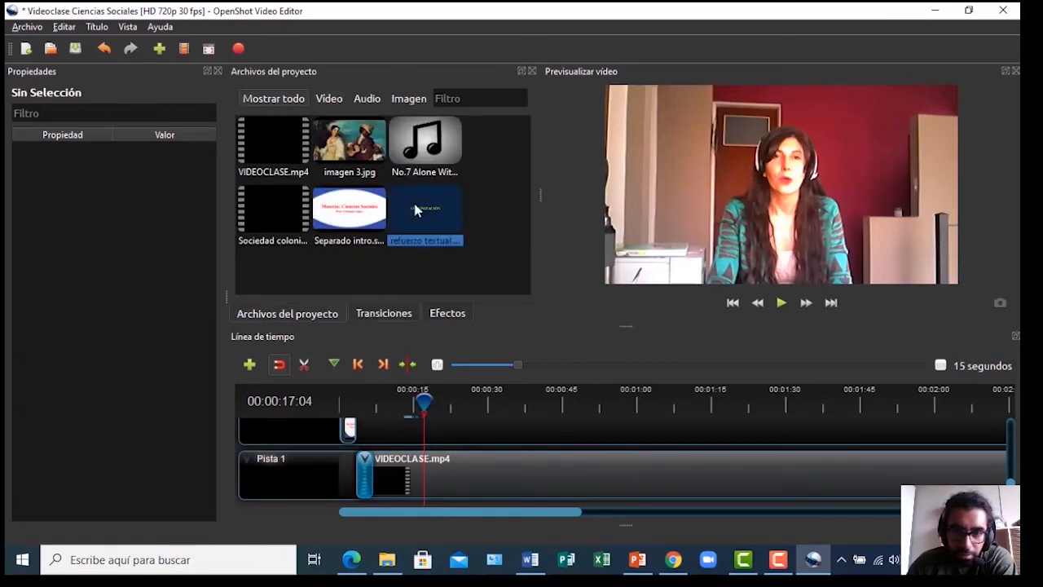
{"action": "left_click_drag", "start_coordinate": [415, 210], "coordinate": [440, 400]}
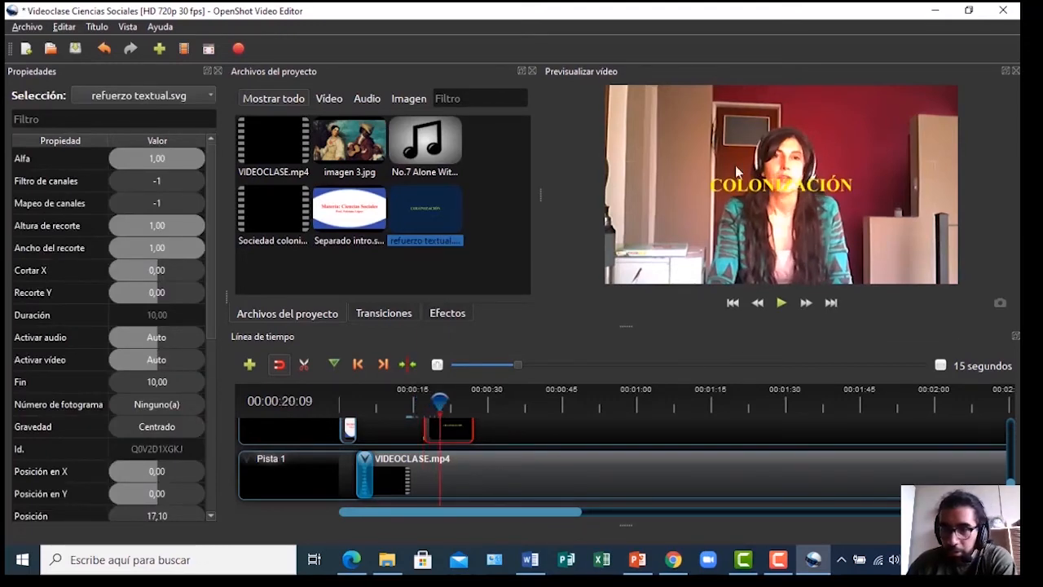
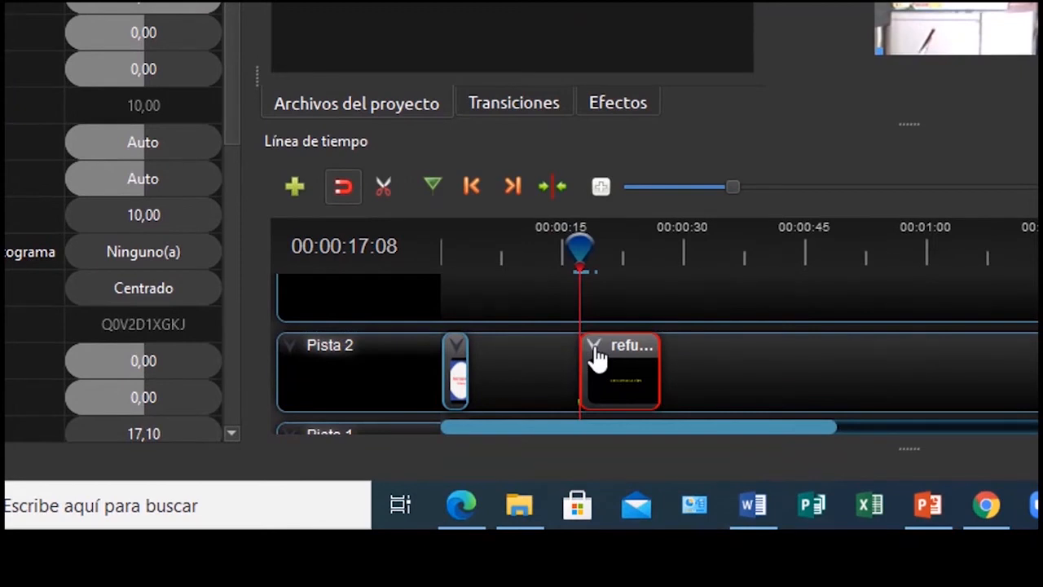
Use Transformar to shrink the COLONIZACIÓN caption and move it to the frame's upper right
{"action": "left_click", "coordinate": [594, 347]}
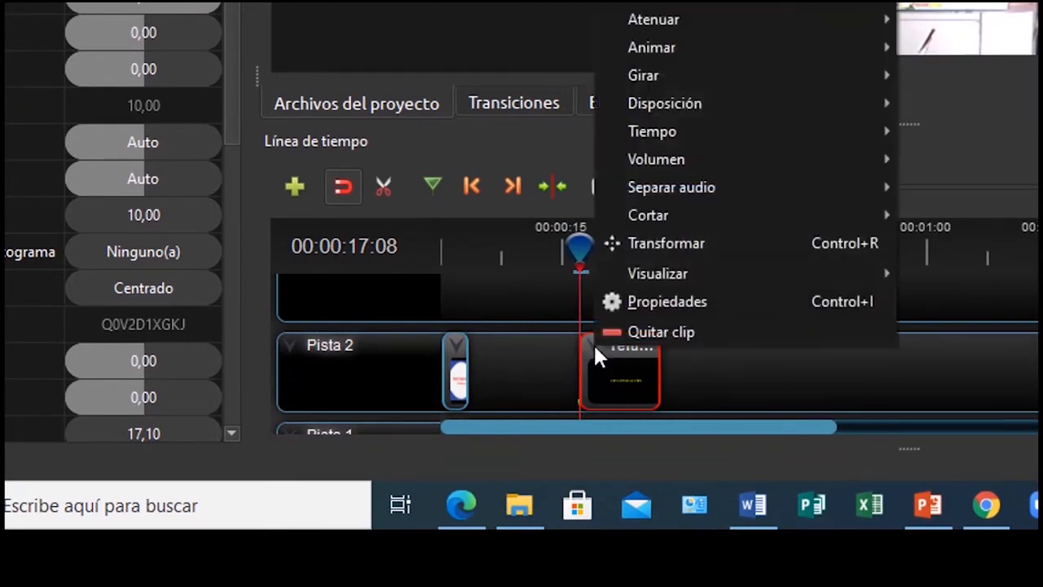
{"action": "left_click", "coordinate": [635, 239]}
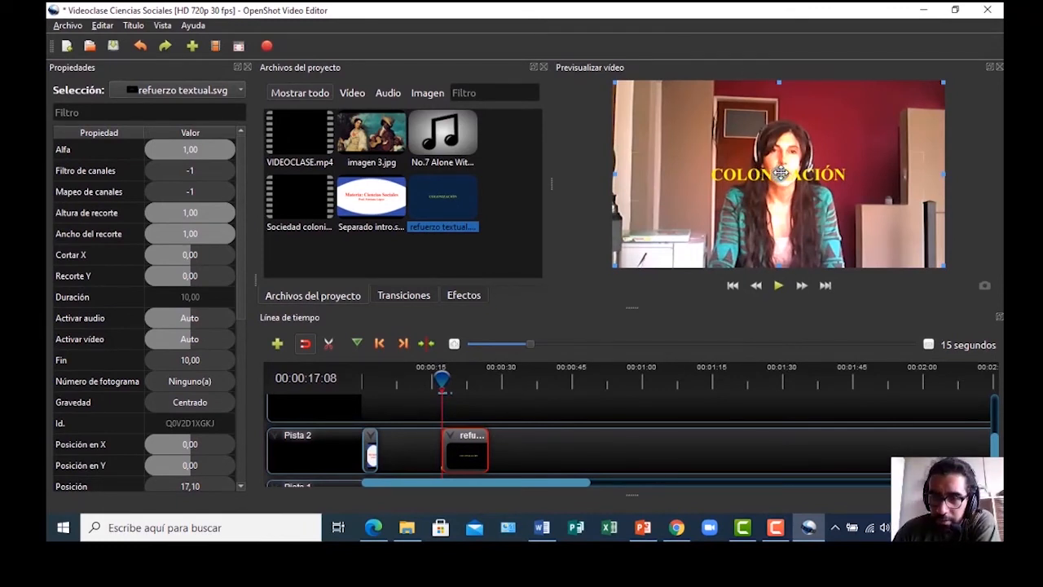
{"action": "mouse_move", "coordinate": [780, 173]}
{"action": "left_mouse_down"}
{"action": "mouse_move", "coordinate": [734, 196]}
{"action": "mouse_move", "coordinate": [831, 181]}
{"action": "mouse_move", "coordinate": [838, 171]}
{"action": "mouse_move", "coordinate": [826, 161]}
{"action": "mouse_move", "coordinate": [848, 163]}
{"action": "mouse_move", "coordinate": [773, 178]}
{"action": "left_mouse_up"}
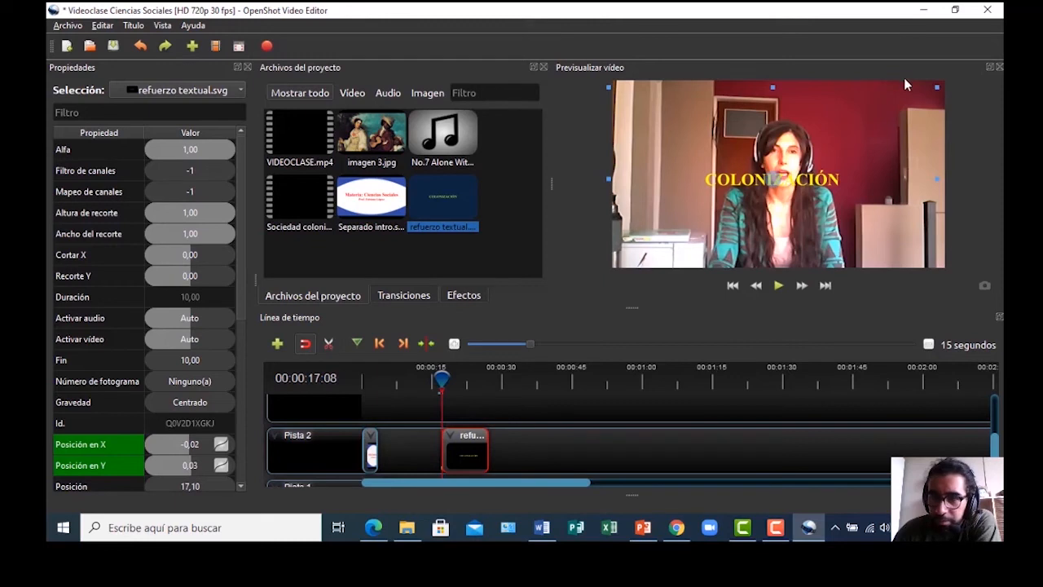
{"action": "left_click_drag", "start_coordinate": [937, 87], "coordinate": [882, 108]}
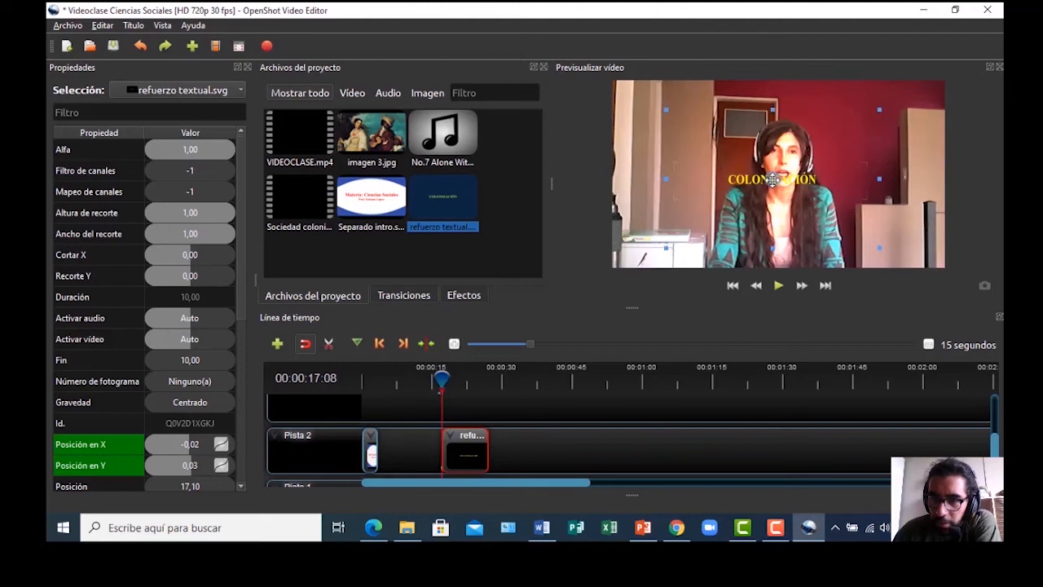
{"action": "left_click_drag", "start_coordinate": [775, 175], "coordinate": [874, 143]}
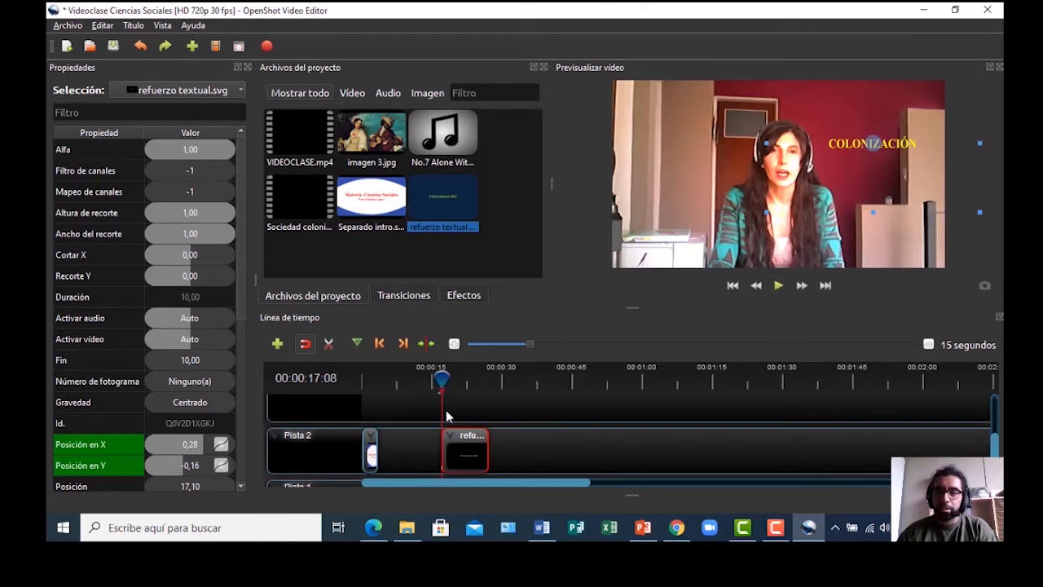
Play the video from just before the caption to check its new size and position
{"action": "left_click_drag", "start_coordinate": [443, 377], "coordinate": [437, 375]}
{"action": "left_click", "coordinate": [778, 286]}
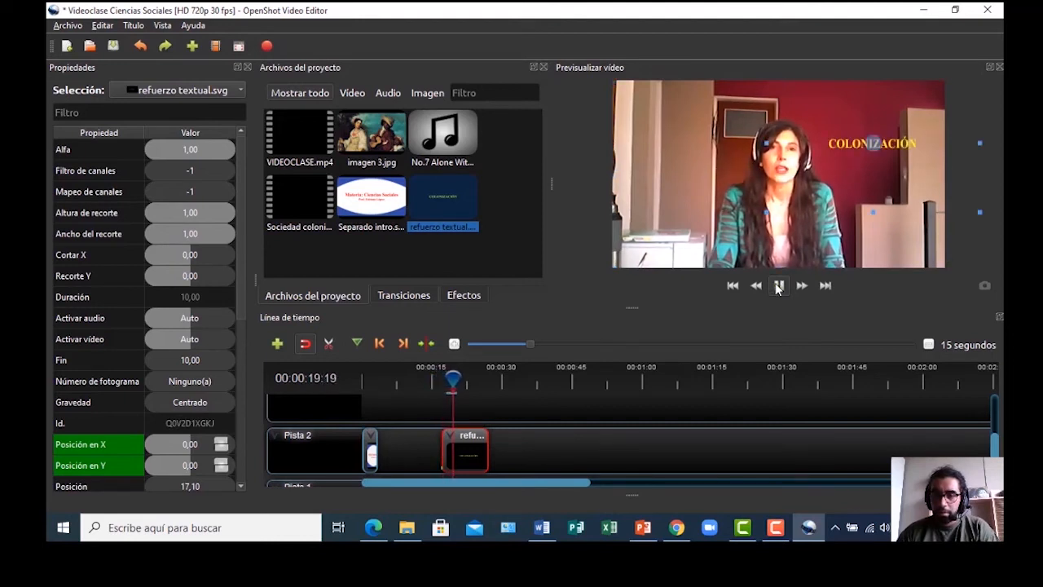
{"action": "left_click", "coordinate": [779, 286]}
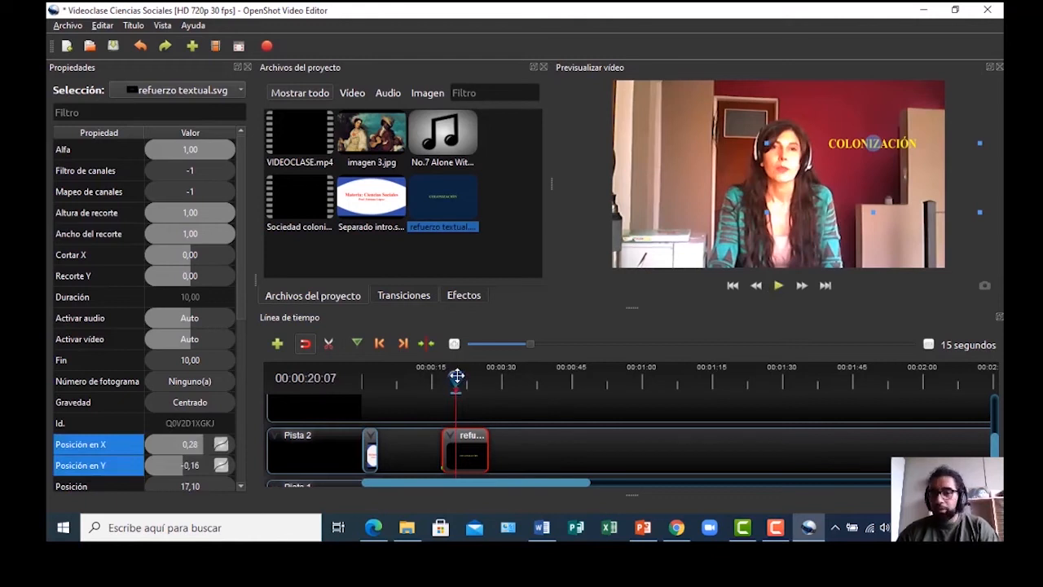
{"action": "left_click_drag", "start_coordinate": [456, 376], "coordinate": [438, 377]}
{"action": "key", "text": "space"}
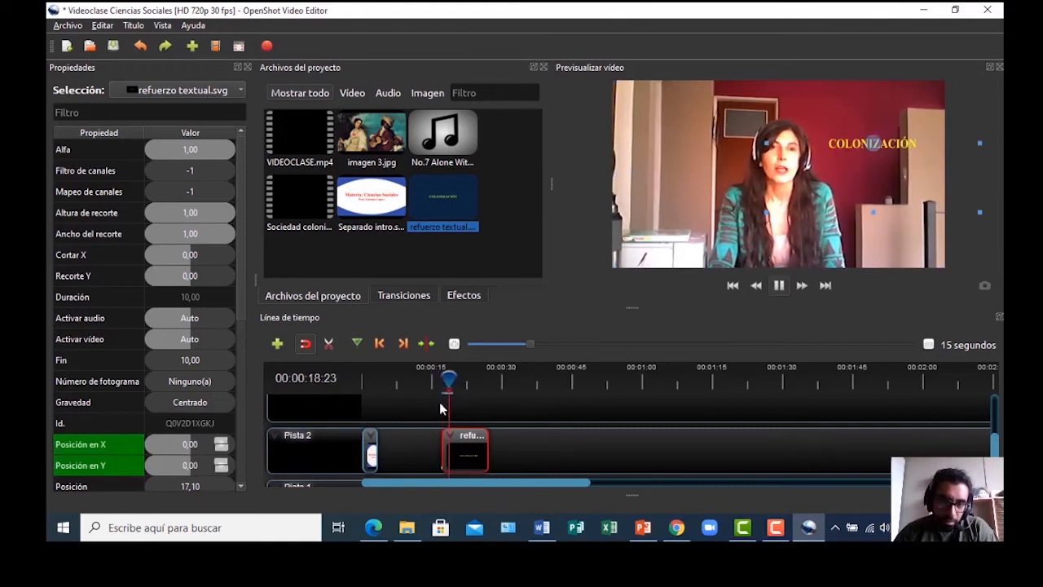
{"action": "key", "text": "space"}
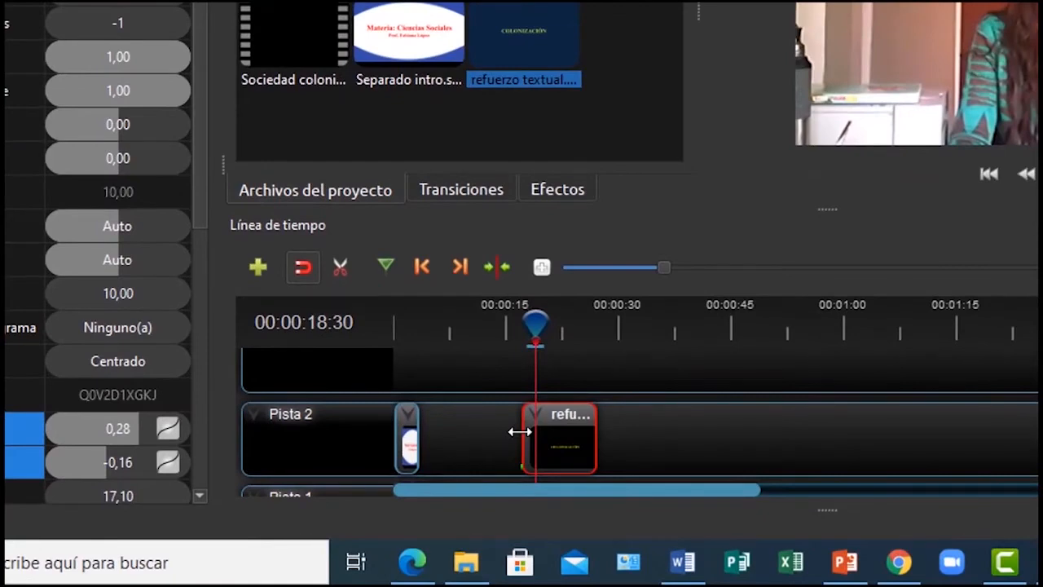
Trim the start of the refuerzo textual caption clip and preview the new start
{"action": "left_click_drag", "start_coordinate": [522, 431], "coordinate": [533, 433]}
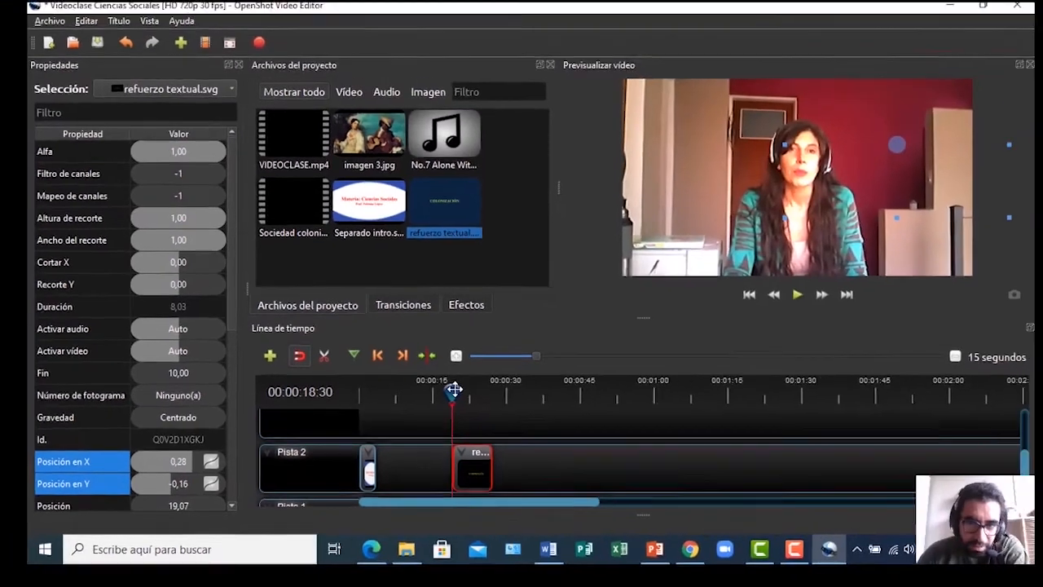
{"action": "left_click_drag", "start_coordinate": [454, 389], "coordinate": [448, 392]}
{"action": "key", "text": "space"}
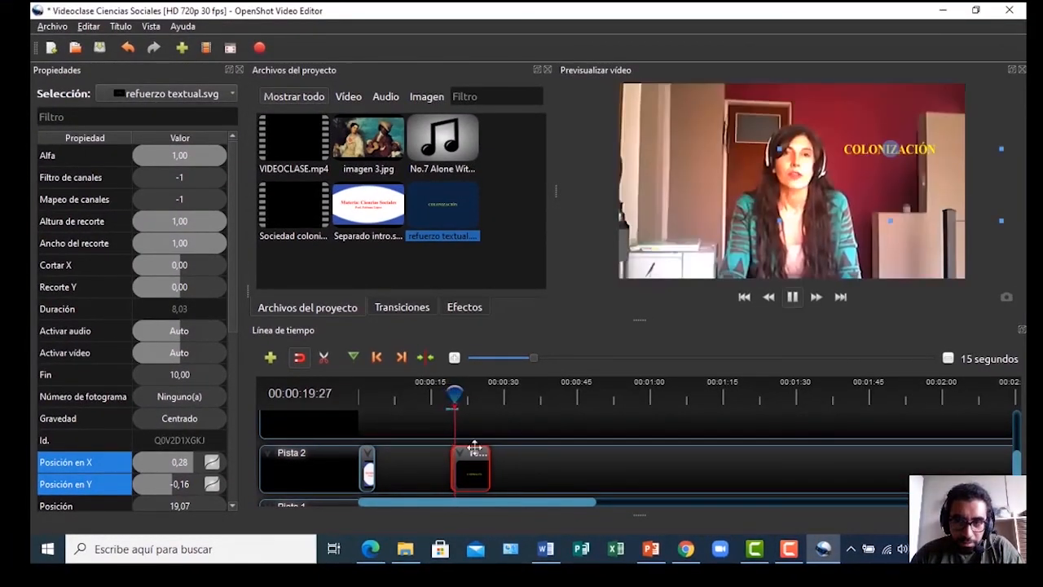
{"action": "key", "text": "space"}
Shorten the end of the caption clip to about 5.8 seconds and play to check
{"action": "mouse_move", "coordinate": [461, 394]}
{"action": "left_mouse_down"}
{"action": "mouse_move", "coordinate": [496, 405]}
{"action": "mouse_move", "coordinate": [449, 399]}
{"action": "mouse_move", "coordinate": [473, 399]}
{"action": "left_mouse_up"}
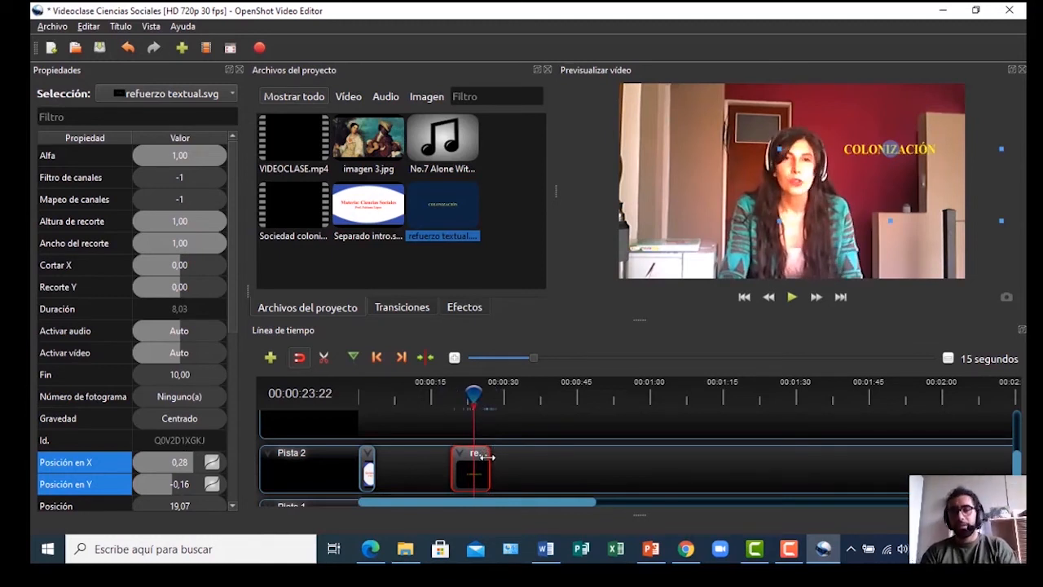
{"action": "left_click_drag", "start_coordinate": [487, 462], "coordinate": [475, 462]}
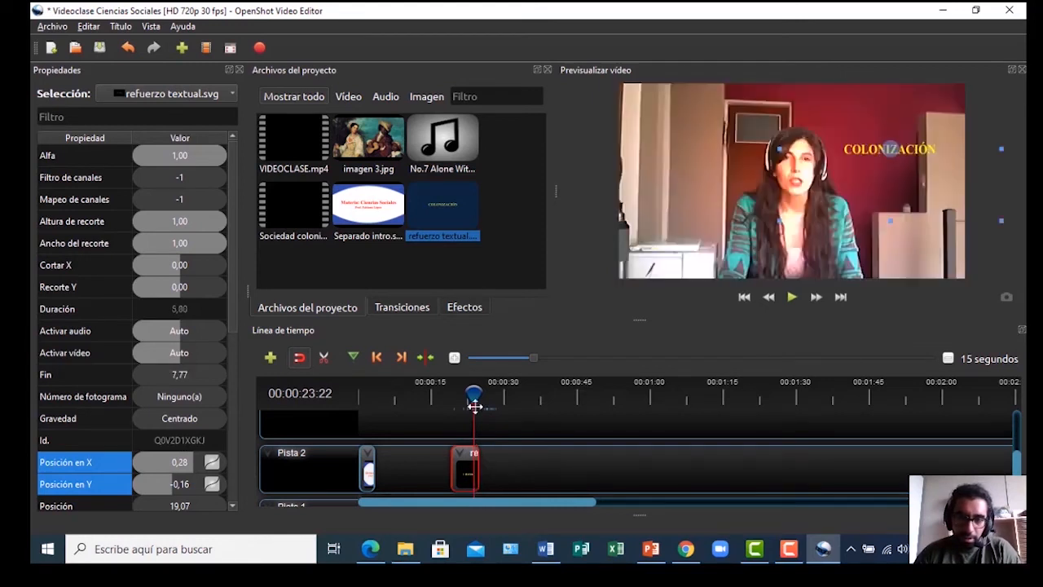
{"action": "left_click_drag", "start_coordinate": [473, 395], "coordinate": [450, 395]}
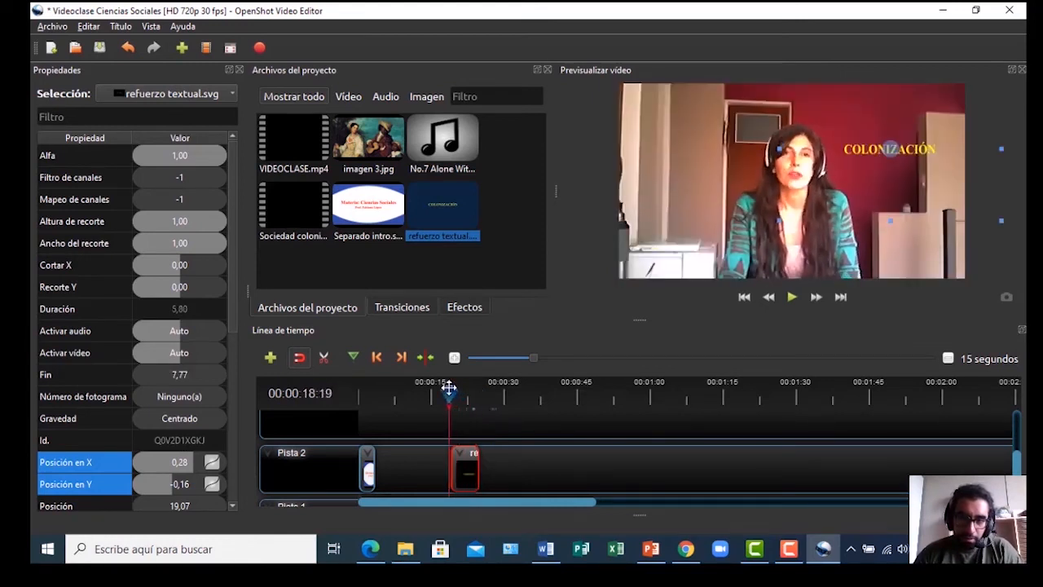
{"action": "left_click", "coordinate": [795, 303]}
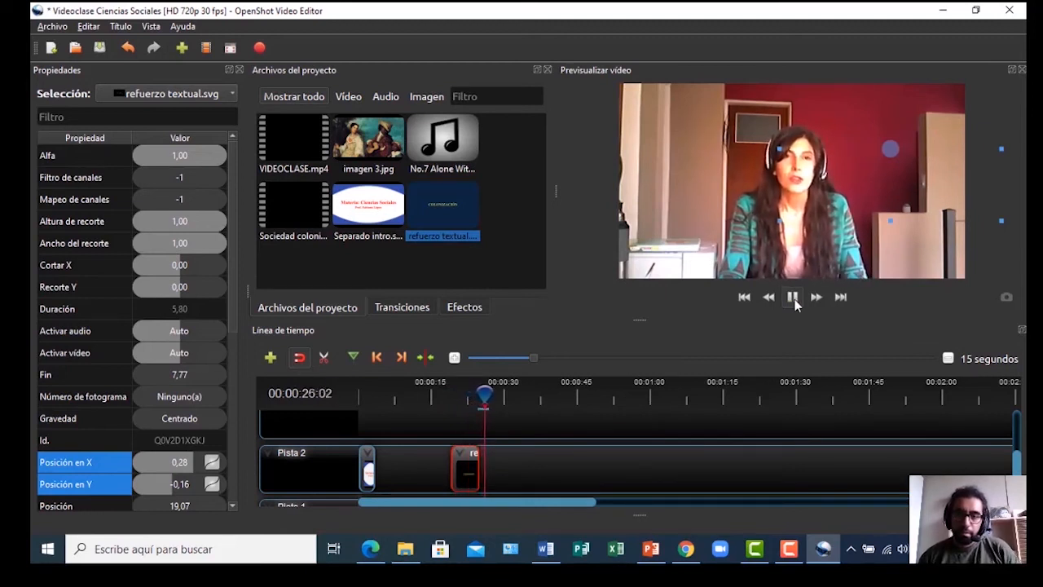
{"action": "left_click", "coordinate": [793, 299]}
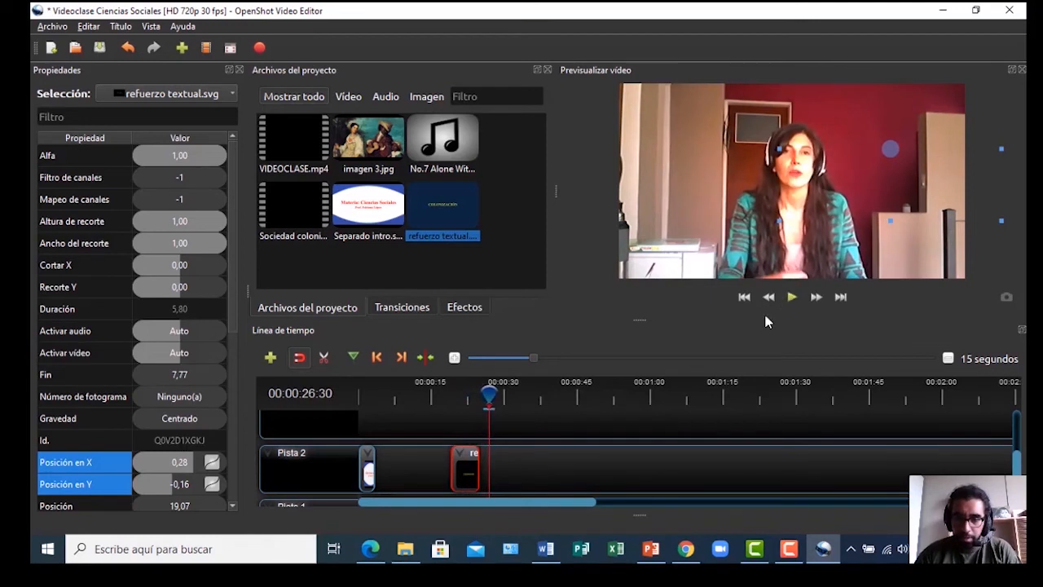
Save the class video project with Ctrl+S
{"action": "scroll", "coordinate": [1021, 465], "scroll_direction": "down", "scroll_amount": 1}
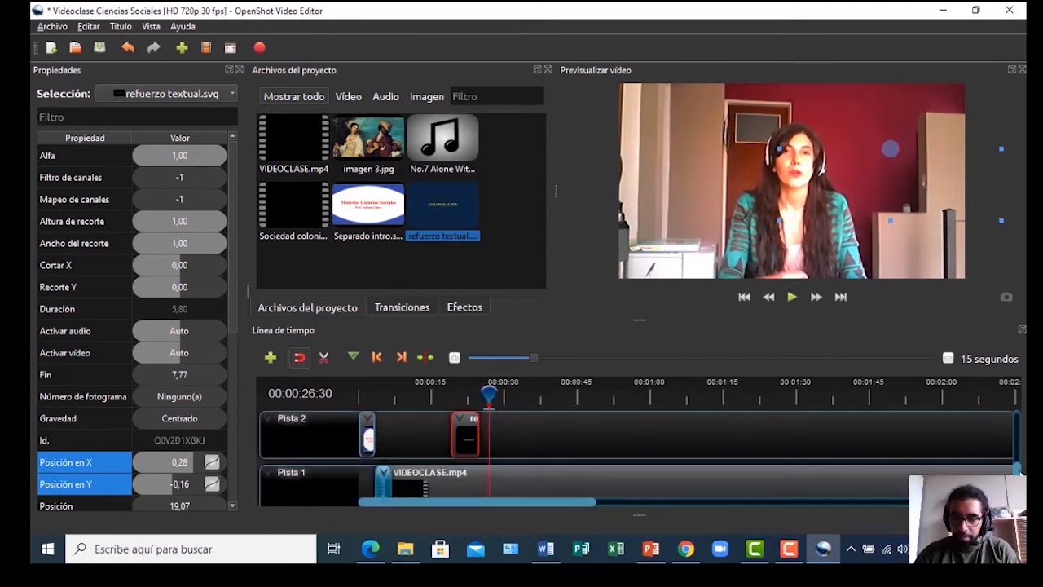
{"action": "scroll", "coordinate": [1021, 471], "scroll_direction": "down", "scroll_amount": 1}
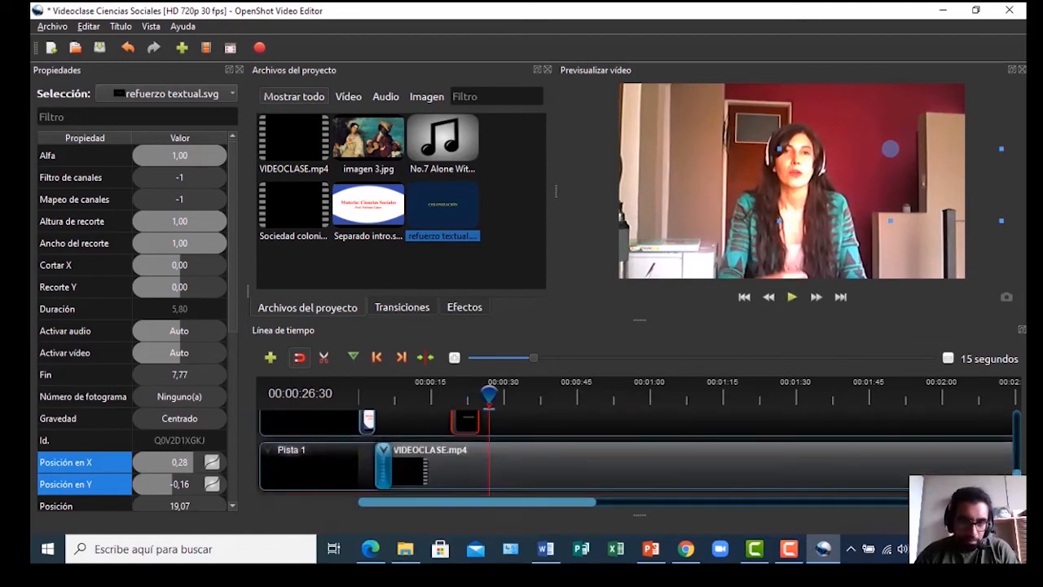
{"action": "key", "text": "ctrl+s"}
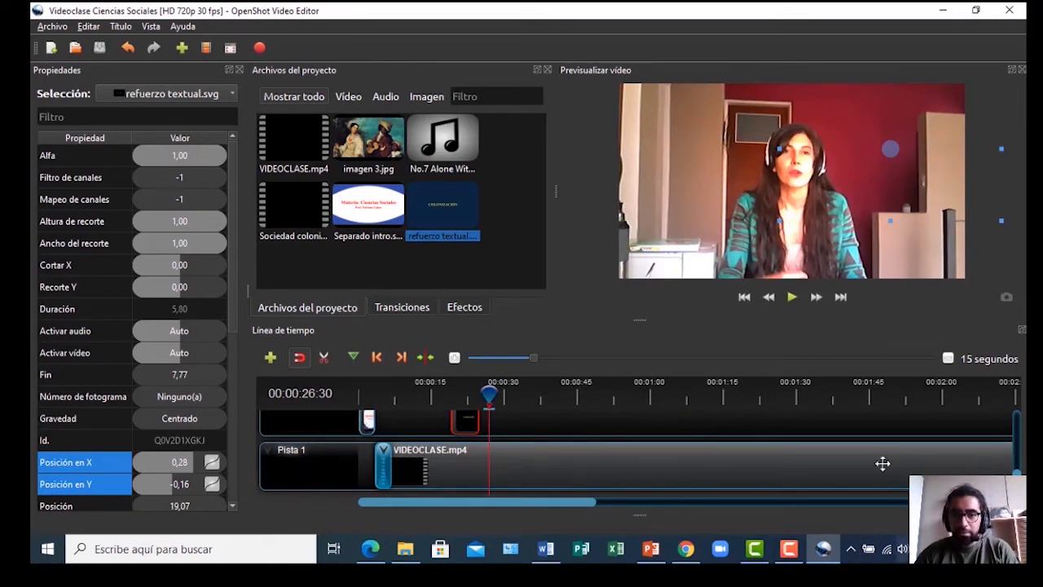
Check Proyectos recientes, then drop imagen 3.jpg onto Pista 3 at the playhead
{"action": "scroll", "coordinate": [1021, 464], "scroll_direction": "up", "scroll_amount": 3}
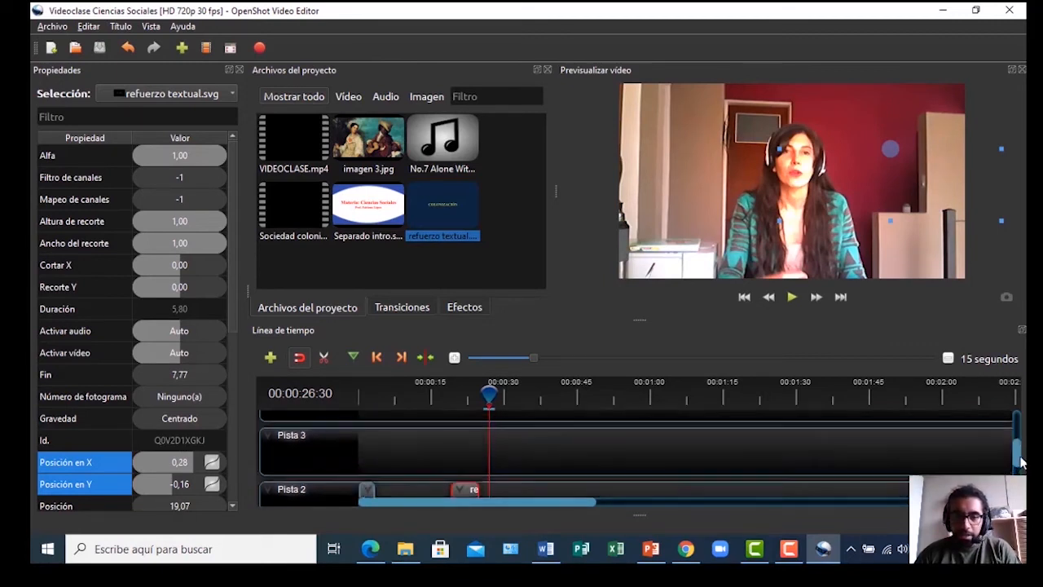
{"action": "scroll", "coordinate": [1021, 464], "scroll_direction": "down", "scroll_amount": 3}
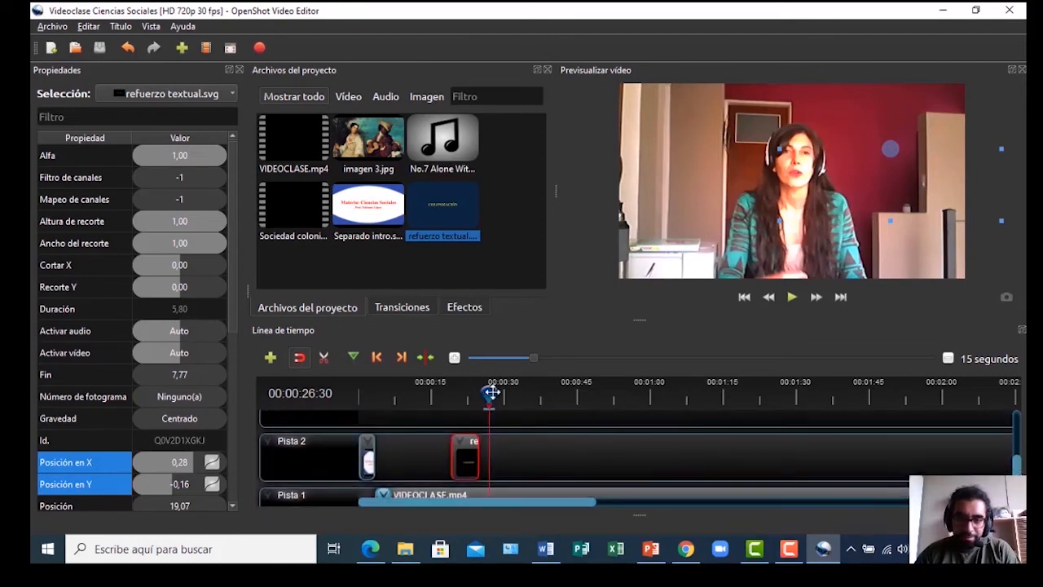
{"action": "scroll", "coordinate": [1015, 462], "scroll_direction": "up", "scroll_amount": 3}
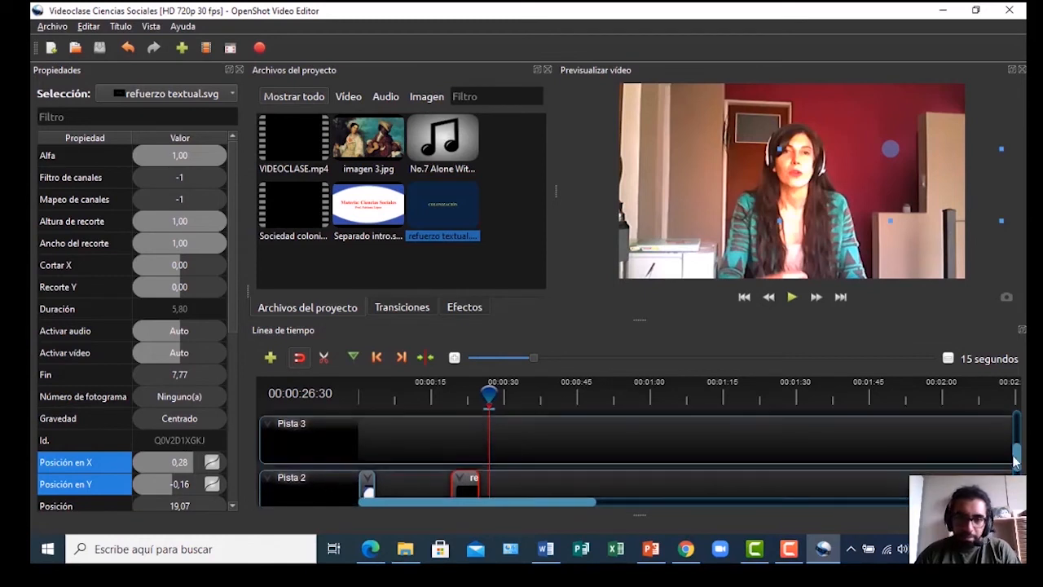
{"action": "left_click", "coordinate": [360, 137]}
{"action": "left_click", "coordinate": [53, 27]}
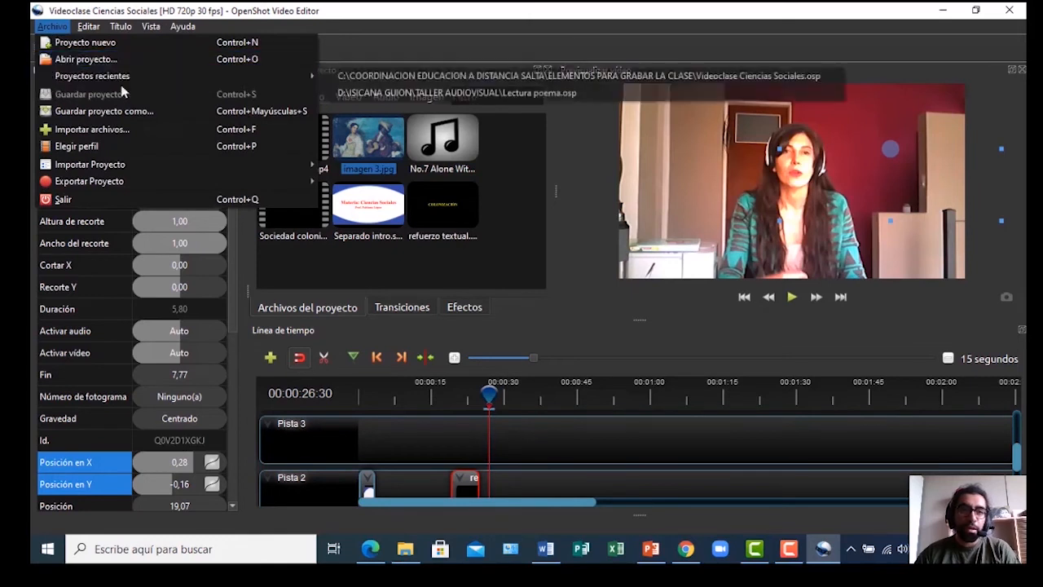
{"action": "left_click", "coordinate": [416, 41]}
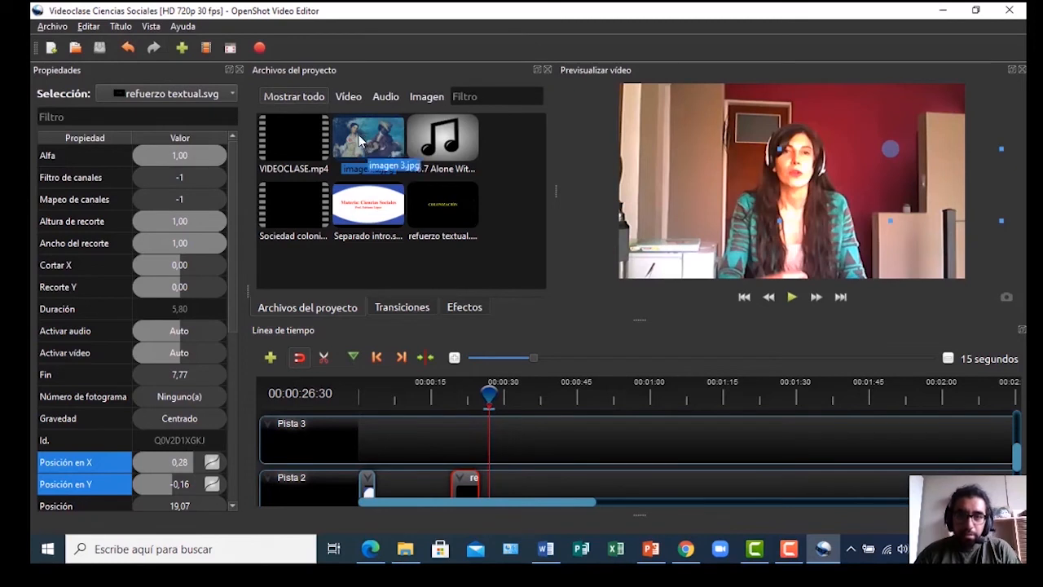
{"action": "left_click_drag", "start_coordinate": [364, 143], "coordinate": [493, 431]}
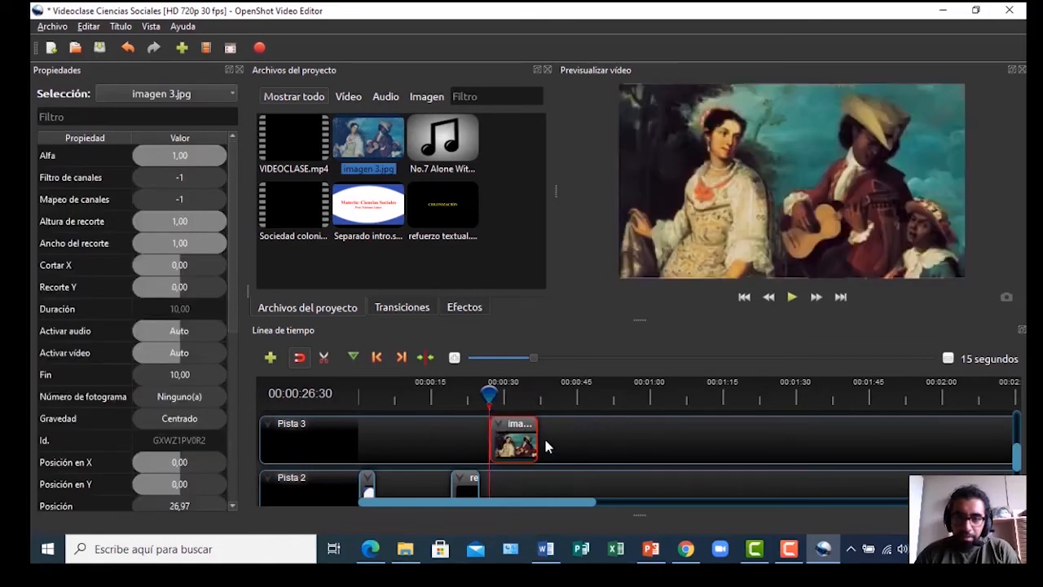
Preview the cut to the imagen 3.jpg painting at about 27 seconds, then show the Transiciones list
{"action": "left_click_drag", "start_coordinate": [488, 395], "coordinate": [482, 394]}
{"action": "key", "text": "space"}
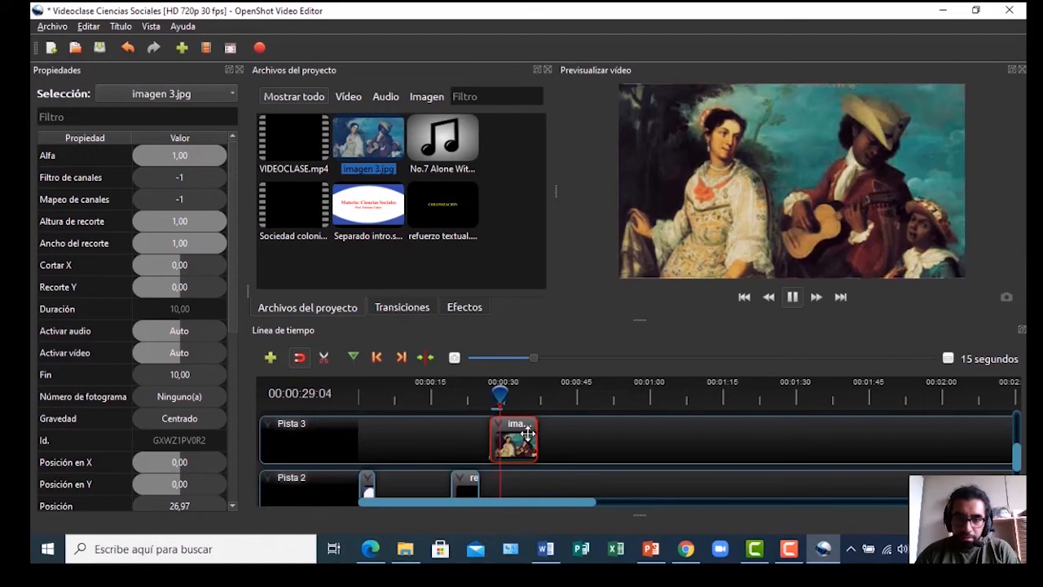
{"action": "key", "text": "space"}
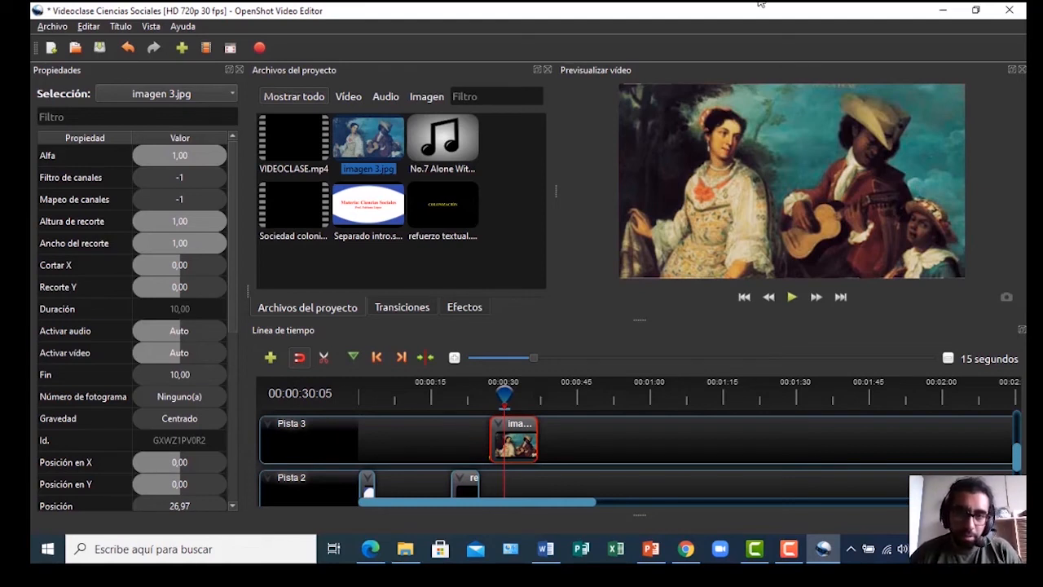
{"action": "left_click", "coordinate": [502, 394]}
{"action": "left_click_drag", "start_coordinate": [502, 393], "coordinate": [482, 395]}
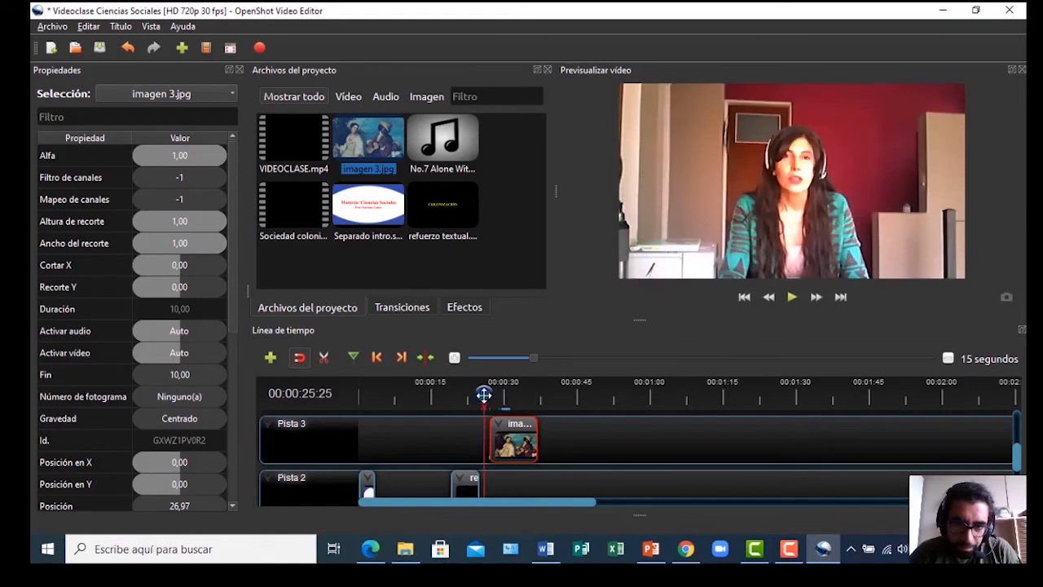
{"action": "key", "text": "space"}
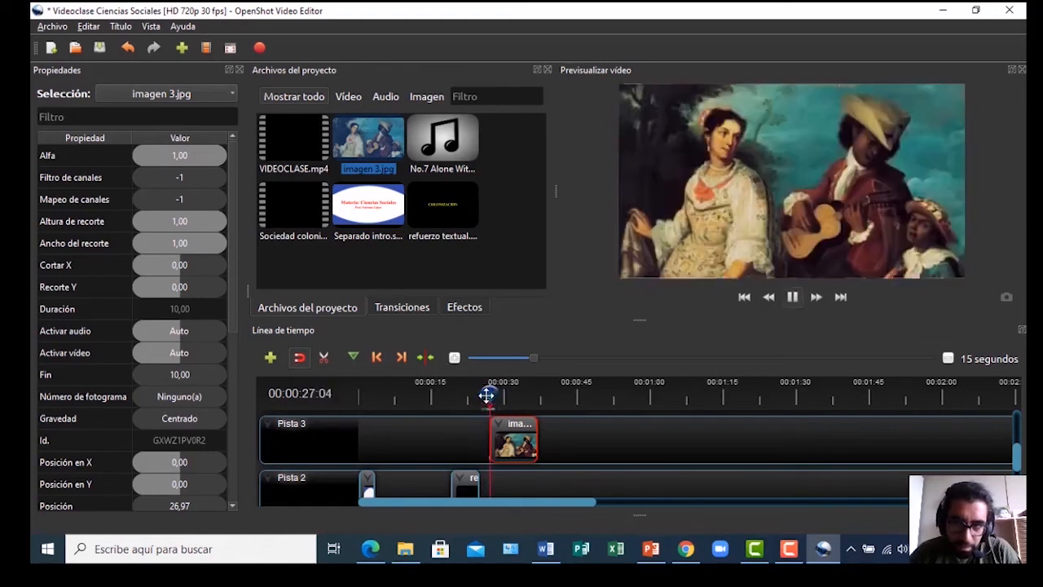
{"action": "key", "text": "space"}
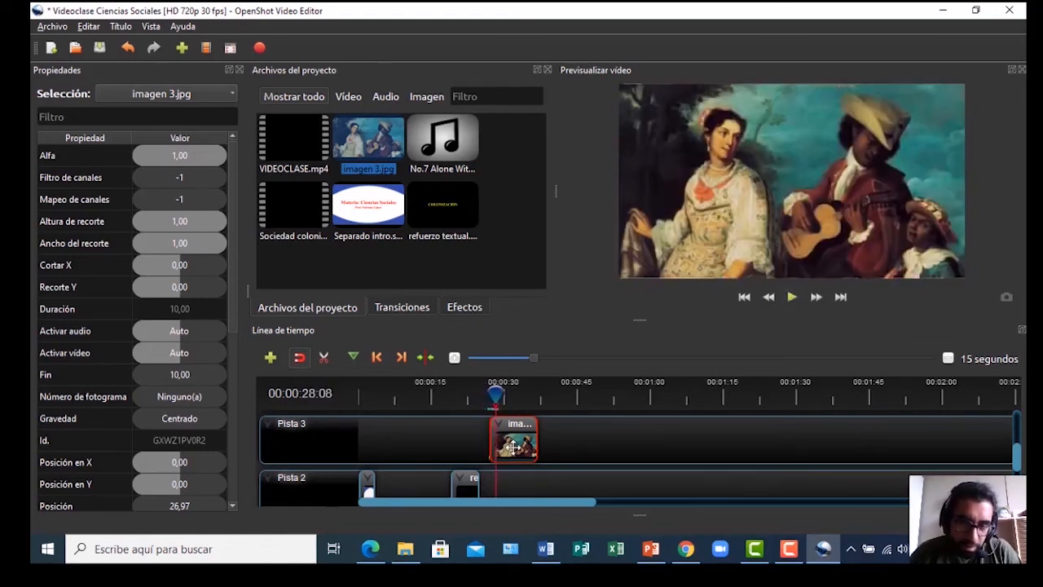
{"action": "left_click", "coordinate": [404, 308]}
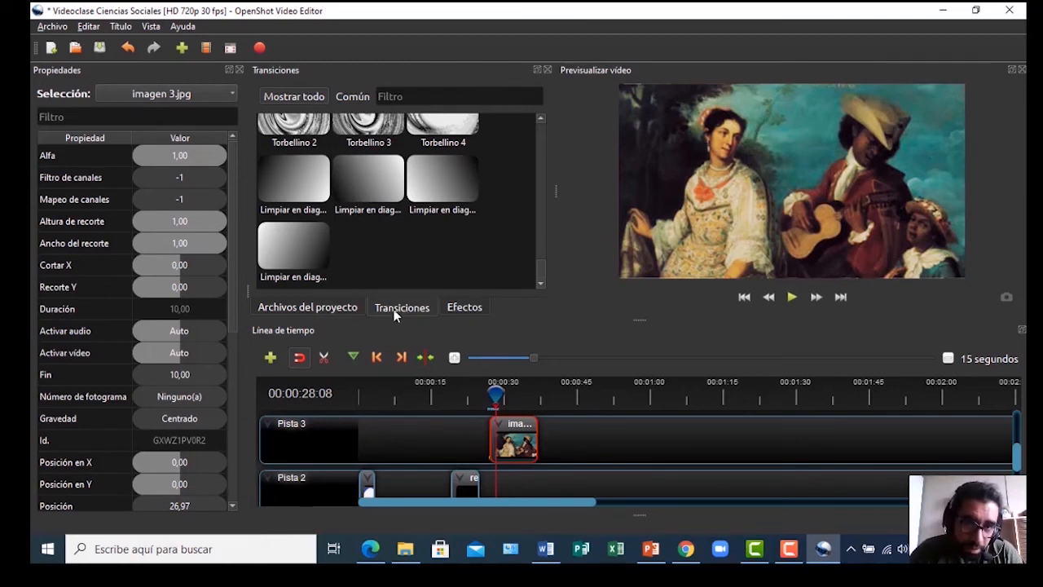
Add the Limpiar en diagonal 3 wipe to imagen 3.jpg's start, preview it, and lengthen the clip to 19.60 s
{"action": "left_click", "coordinate": [431, 179]}
{"action": "left_click_drag", "start_coordinate": [431, 174], "coordinate": [514, 434]}
{"action": "left_click_drag", "start_coordinate": [496, 395], "coordinate": [475, 395]}
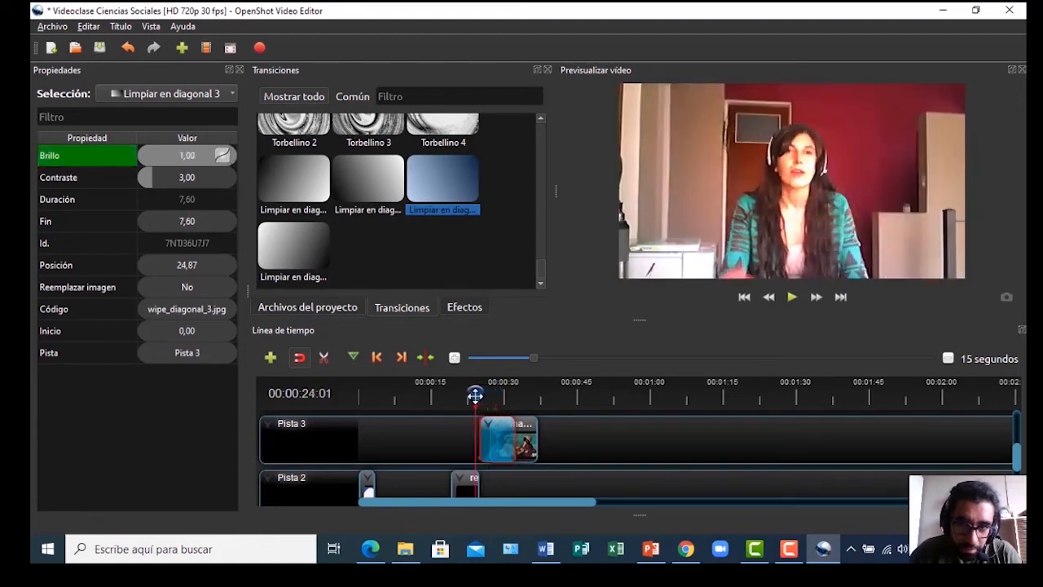
{"action": "key", "text": "space"}
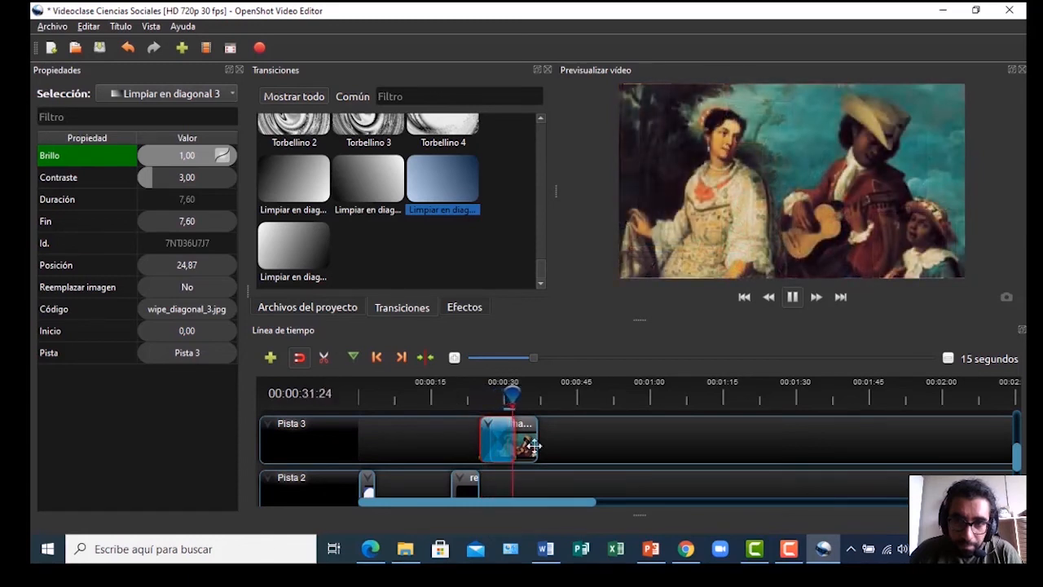
{"action": "key", "text": "space"}
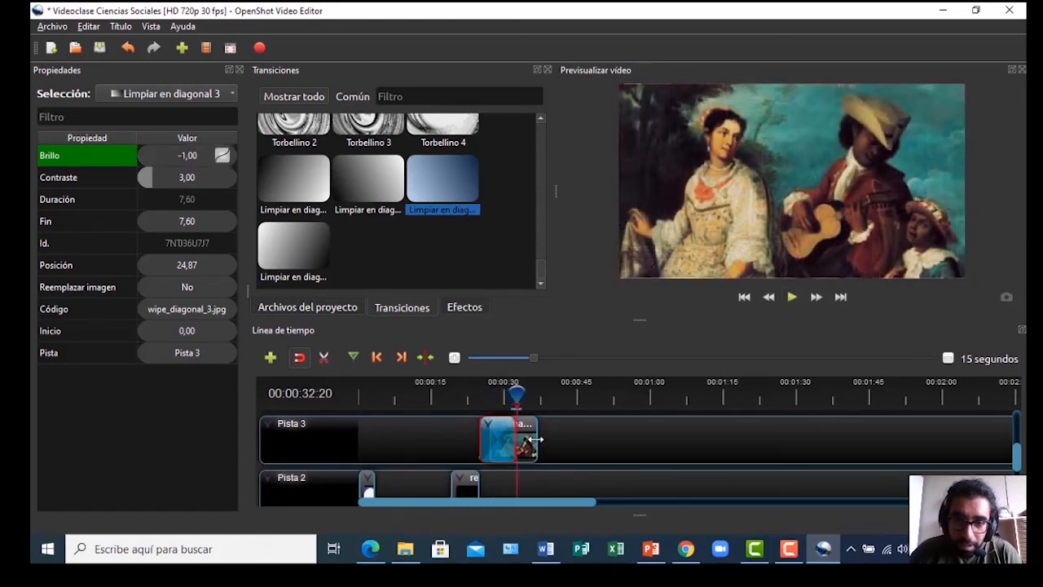
{"action": "left_click_drag", "start_coordinate": [535, 439], "coordinate": [585, 440]}
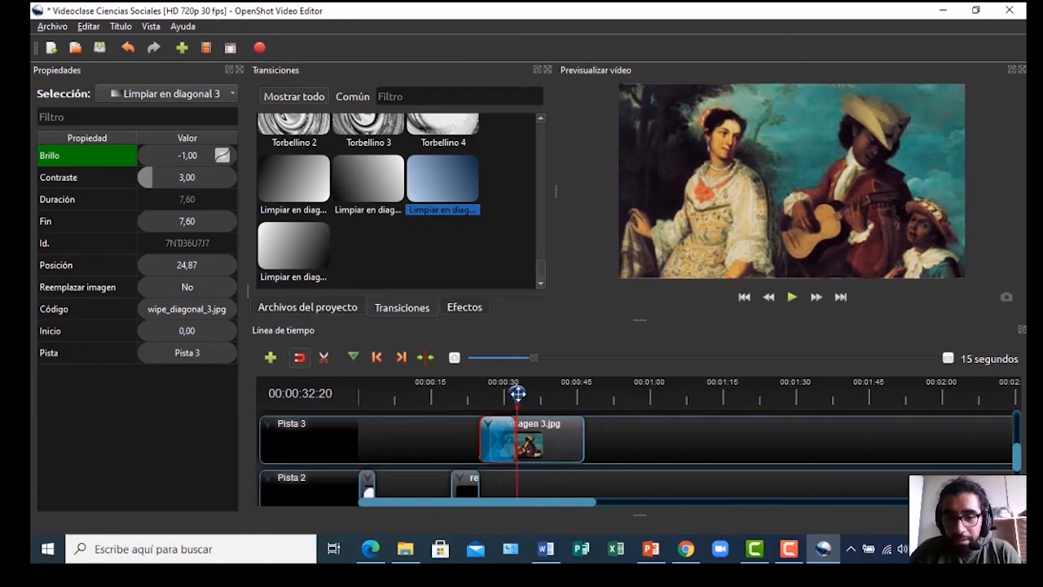
{"action": "left_click", "coordinate": [579, 438]}
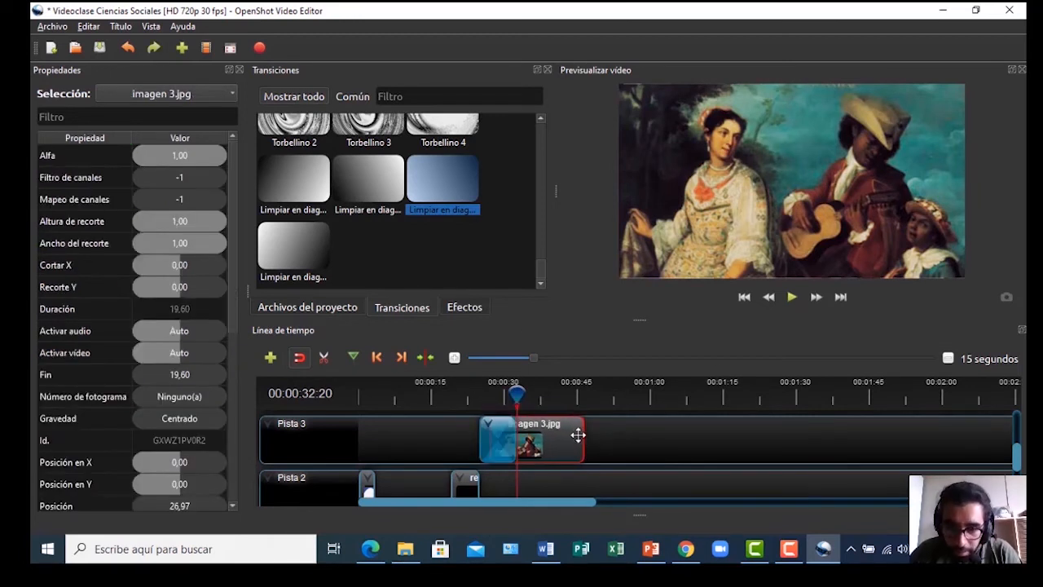
Adjust the imagen 3.jpg clip length and preview it from the painting's start
{"action": "left_click_drag", "start_coordinate": [584, 433], "coordinate": [556, 438]}
{"action": "left_click_drag", "start_coordinate": [497, 401], "coordinate": [476, 394]}
{"action": "key", "text": "space"}
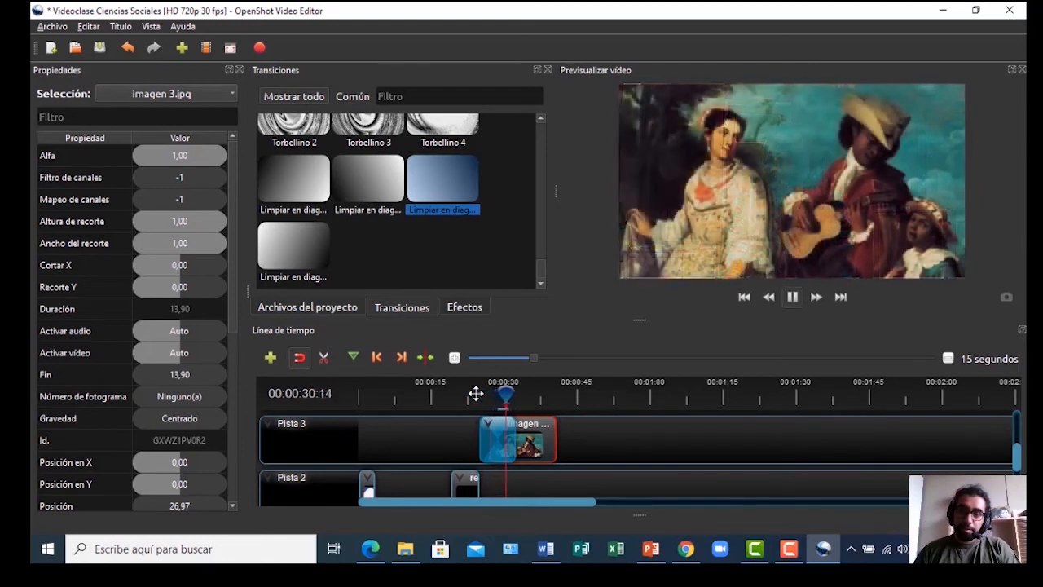
{"action": "key", "text": "space"}
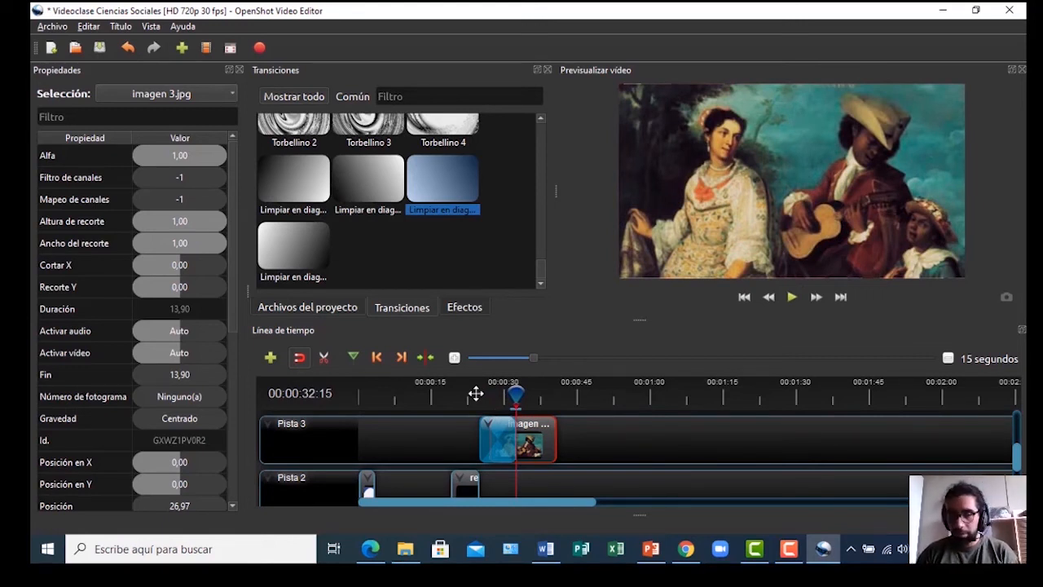
Extend imagen 3.jpg to 22,77 seconds and scrub past its end to check
{"action": "left_click_drag", "start_coordinate": [559, 441], "coordinate": [598, 454]}
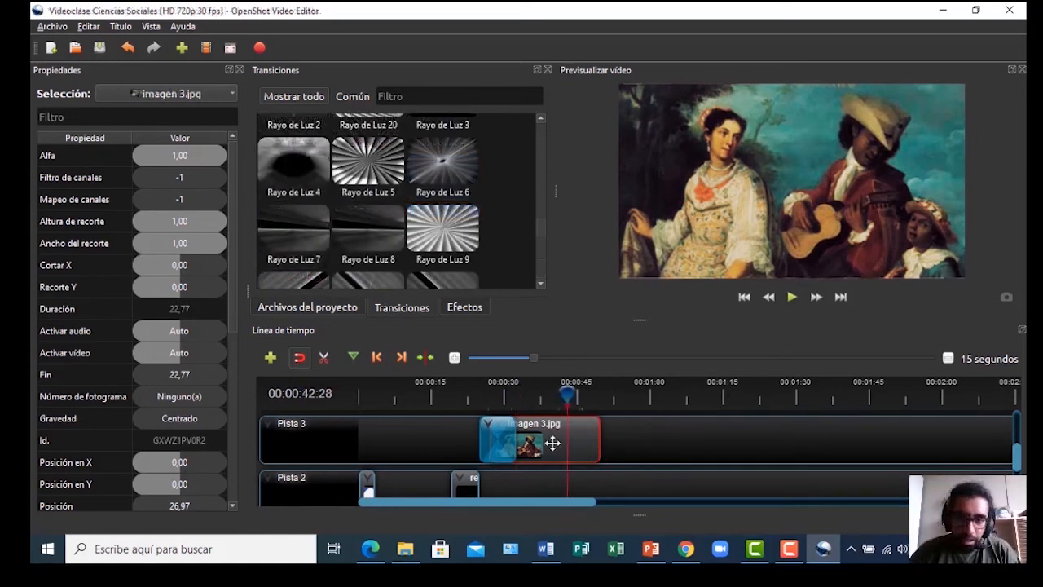
{"action": "left_click", "coordinate": [577, 395]}
{"action": "left_click_drag", "start_coordinate": [590, 395], "coordinate": [617, 394]}
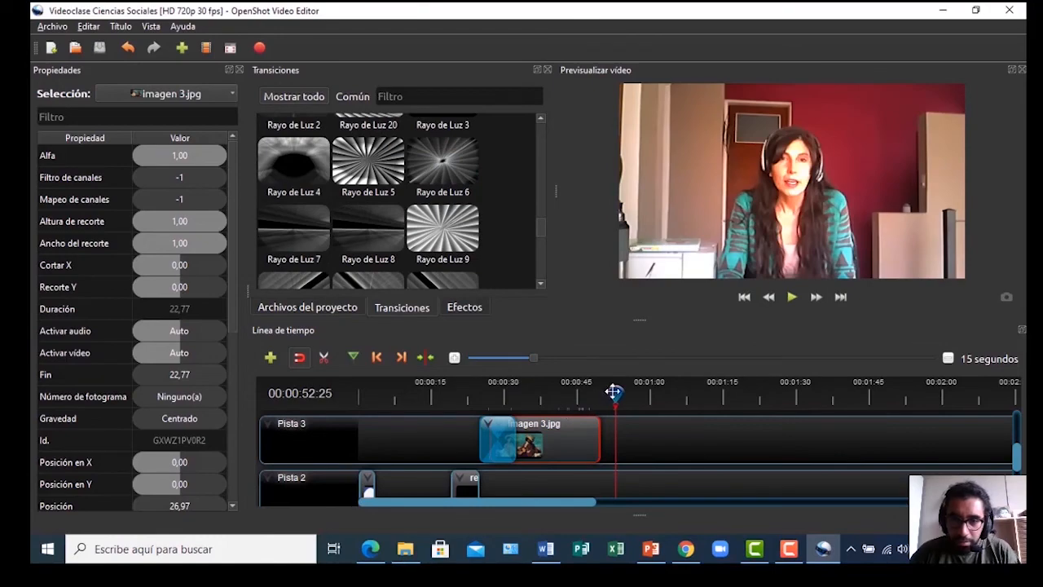
{"action": "left_click_drag", "start_coordinate": [613, 394], "coordinate": [574, 392]}
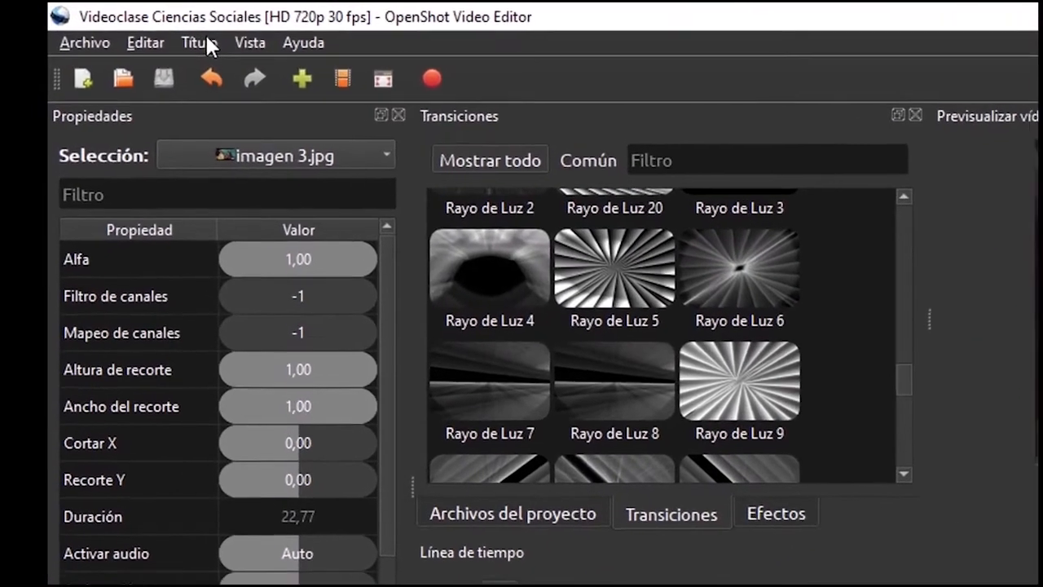
{"action": "left_click", "coordinate": [123, 26]}
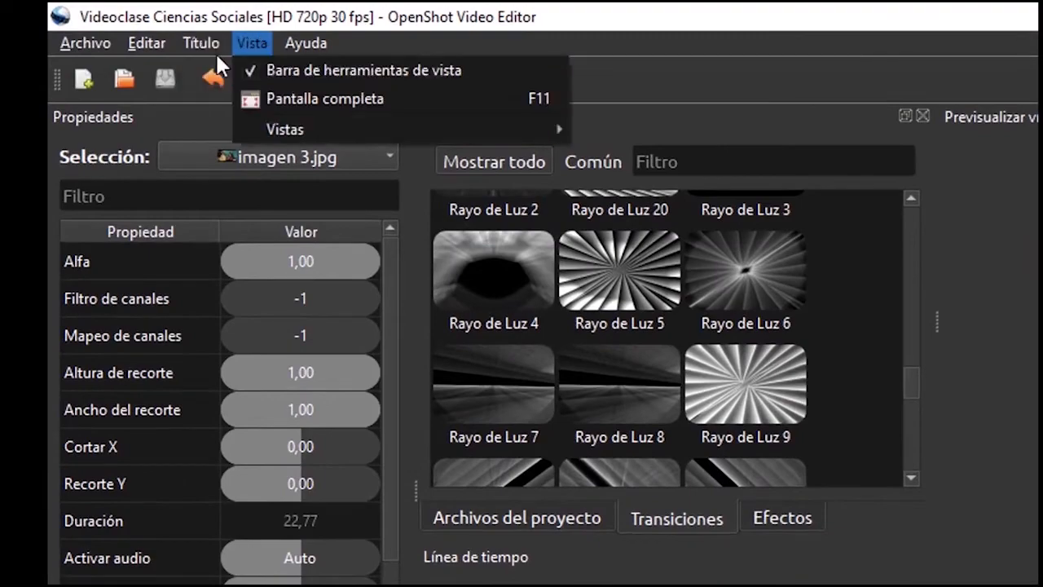
Create a Barra 3 title file TEXTO DE IMAGEN with Línea 1 'Sociedad Colonial' and save it
{"action": "left_click", "coordinate": [220, 66]}
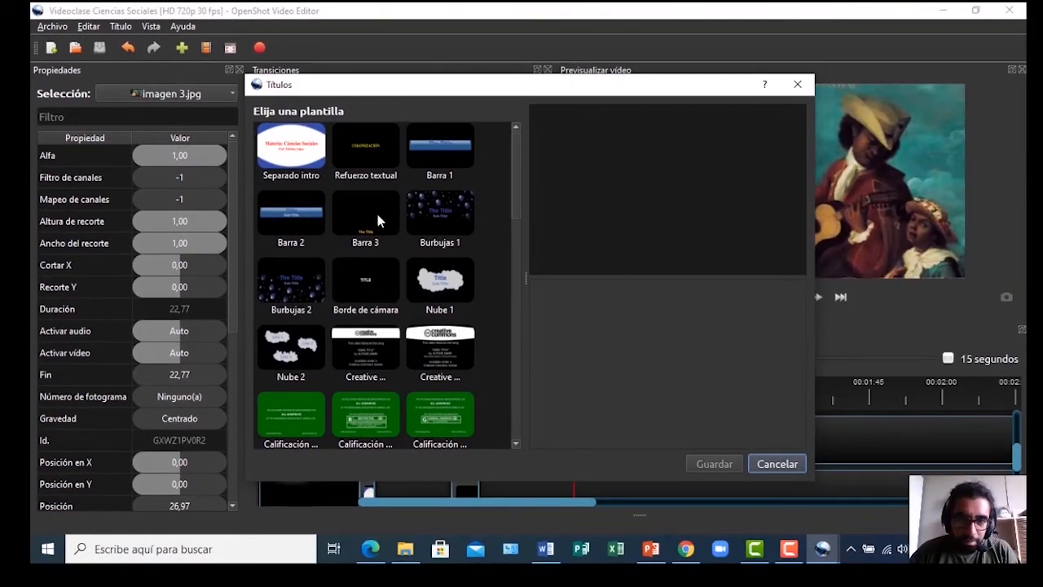
{"action": "left_click", "coordinate": [375, 218]}
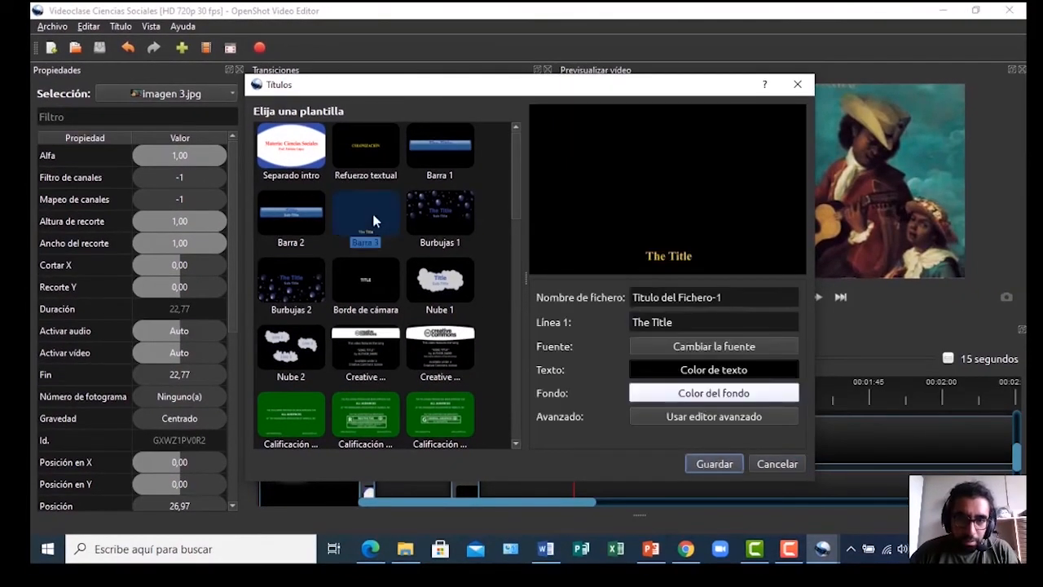
{"action": "left_click_drag", "start_coordinate": [724, 297], "coordinate": [633, 297]}
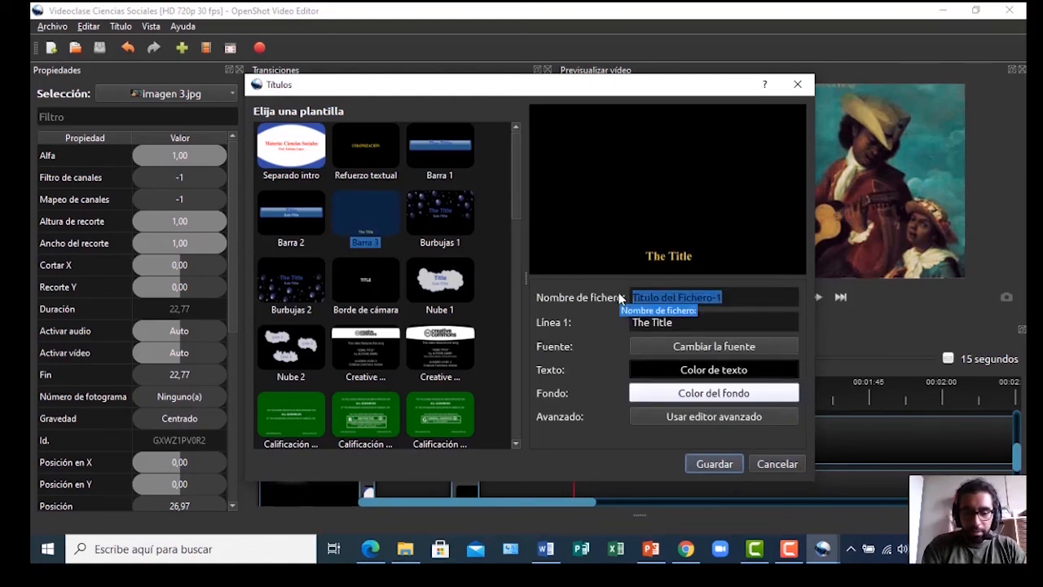
{"action": "type", "text": "TE"}
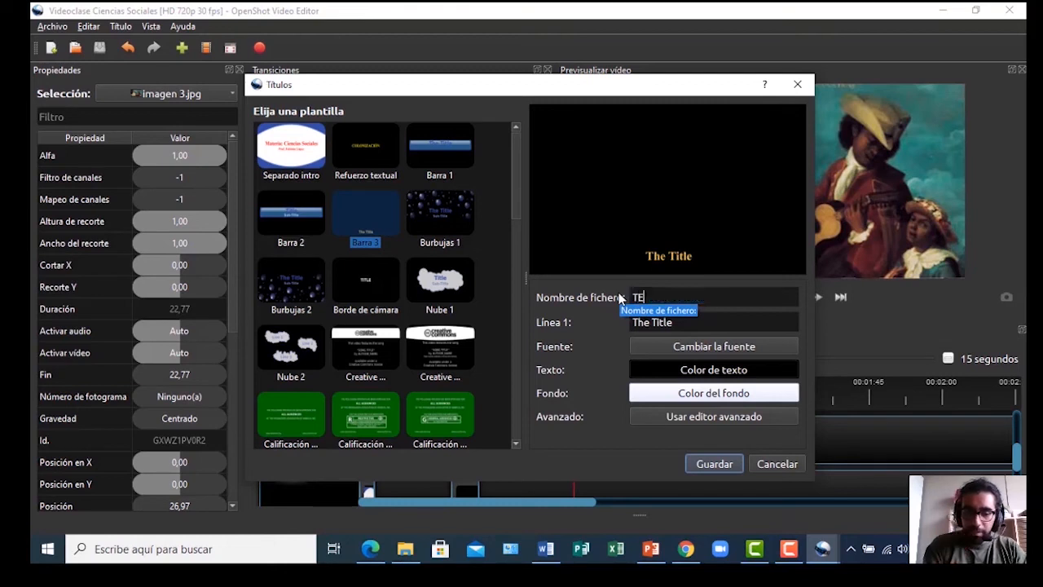
{"action": "type", "text": "XTO DE IMAGEN"}
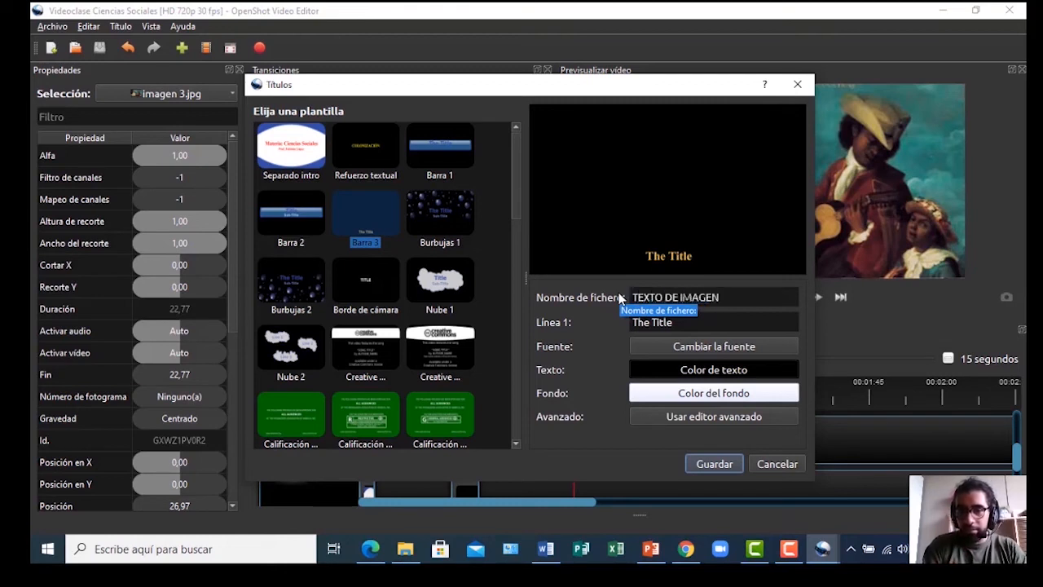
{"action": "key", "text": "Tab"}
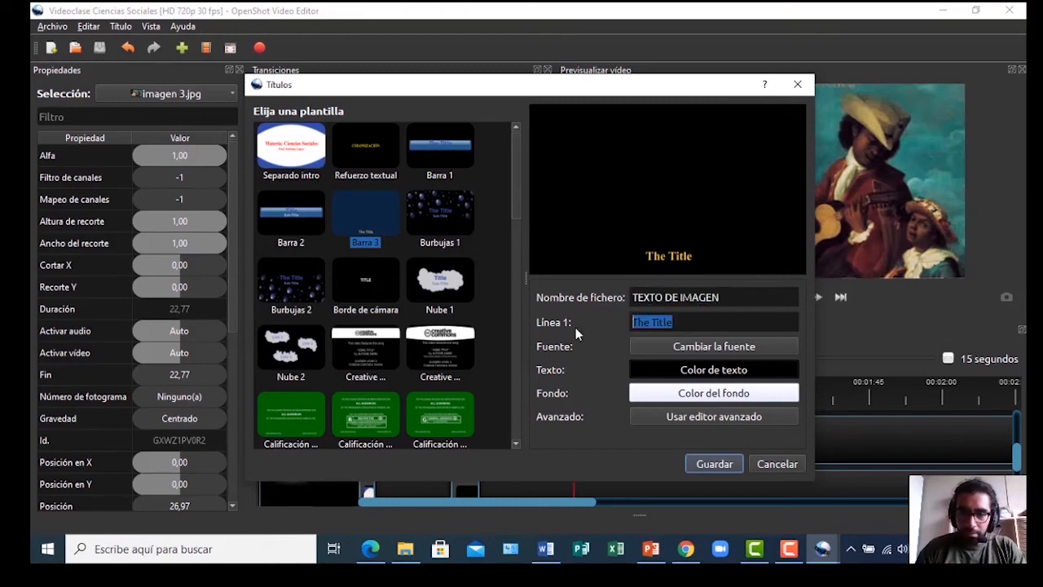
{"action": "type", "text": "sOCIED"}
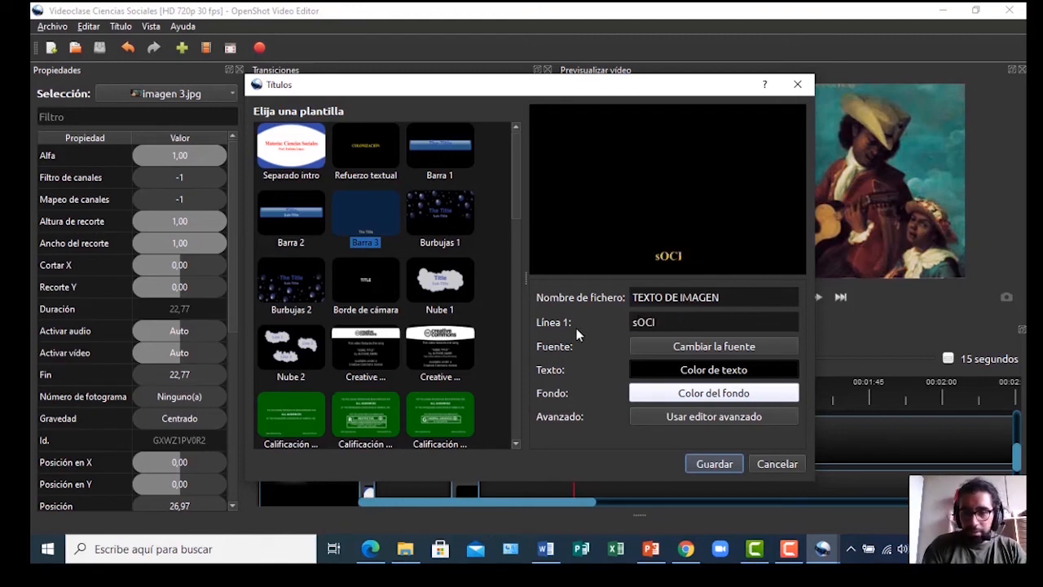
{"action": "key", "text": "BackSpace"}
{"action": "key", "text": "BackSpace"}
{"action": "key", "text": "BackSpace"}
{"action": "key", "text": "BackSpace"}
{"action": "key", "text": "BackSpace"}
{"action": "key", "text": "BackSpace"}
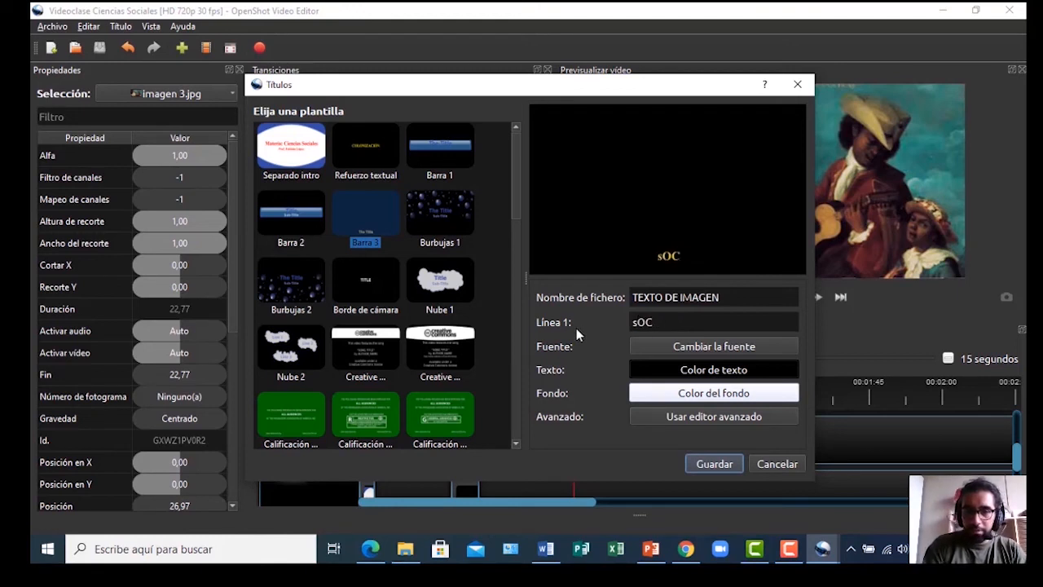
{"action": "type", "text": "So"}
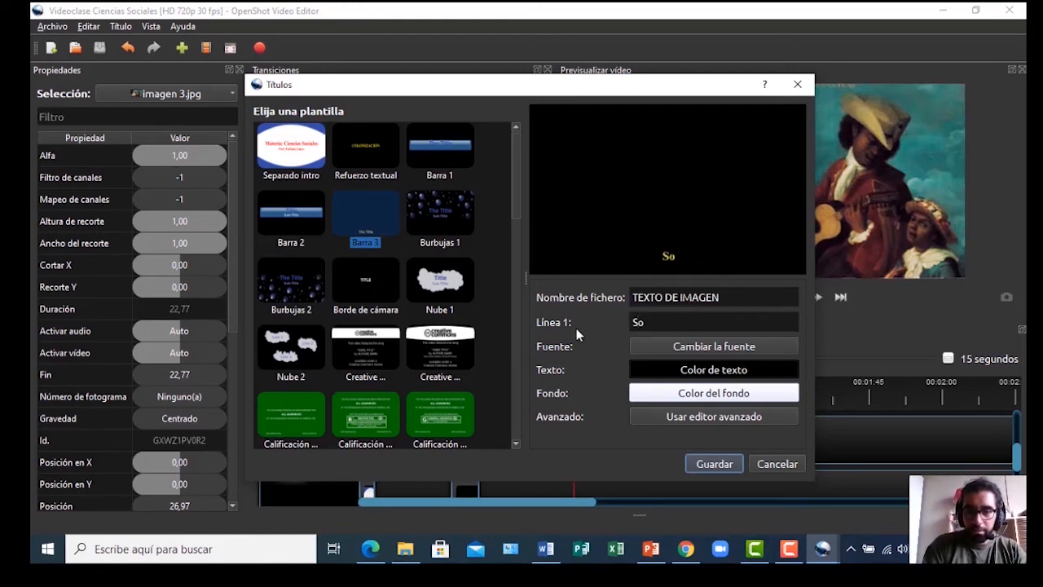
{"action": "type", "text": "ciedad"}
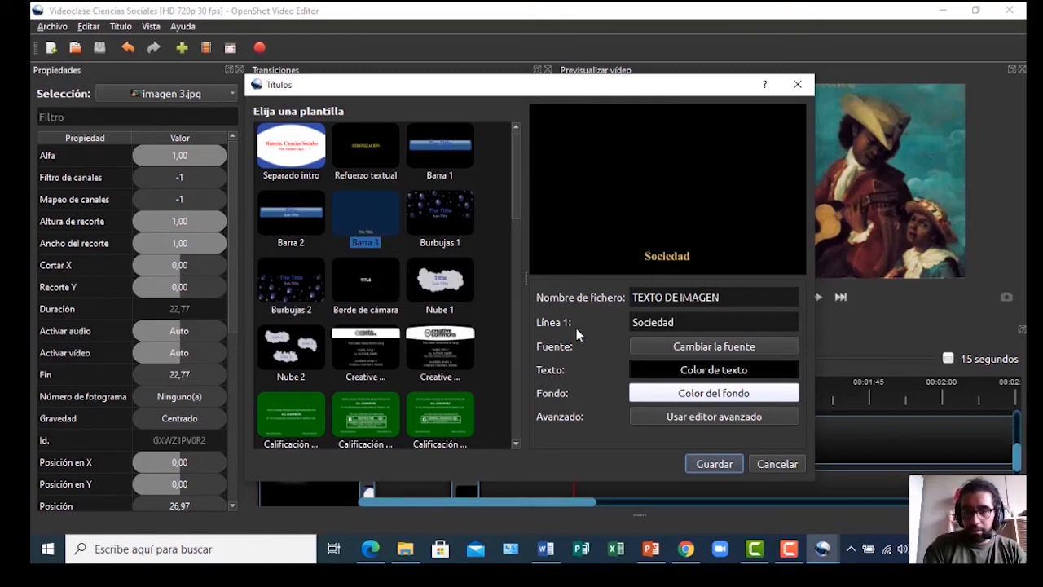
{"action": "type", "text": " Colonial"}
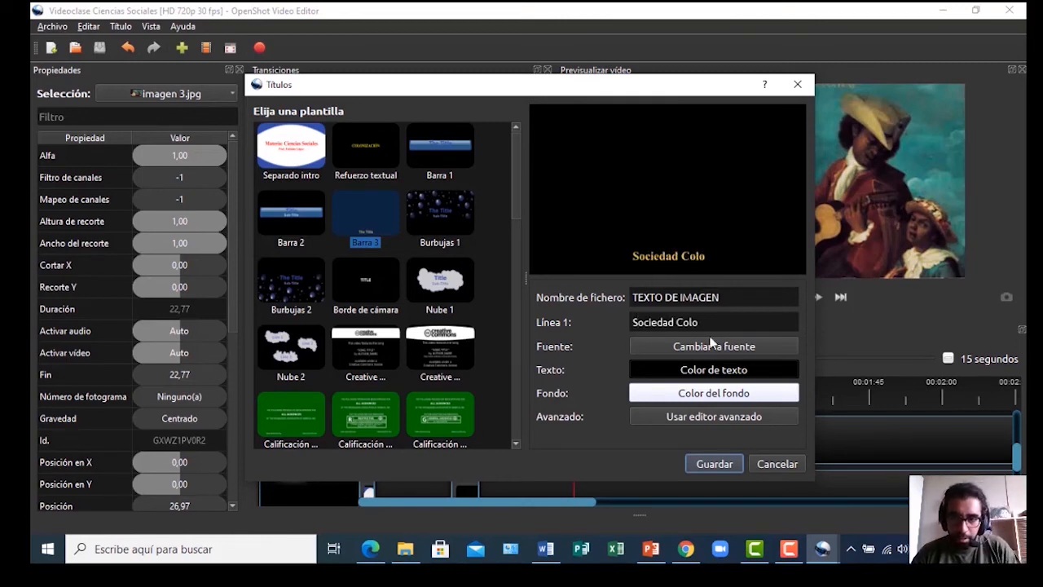
{"action": "left_click", "coordinate": [704, 464]}
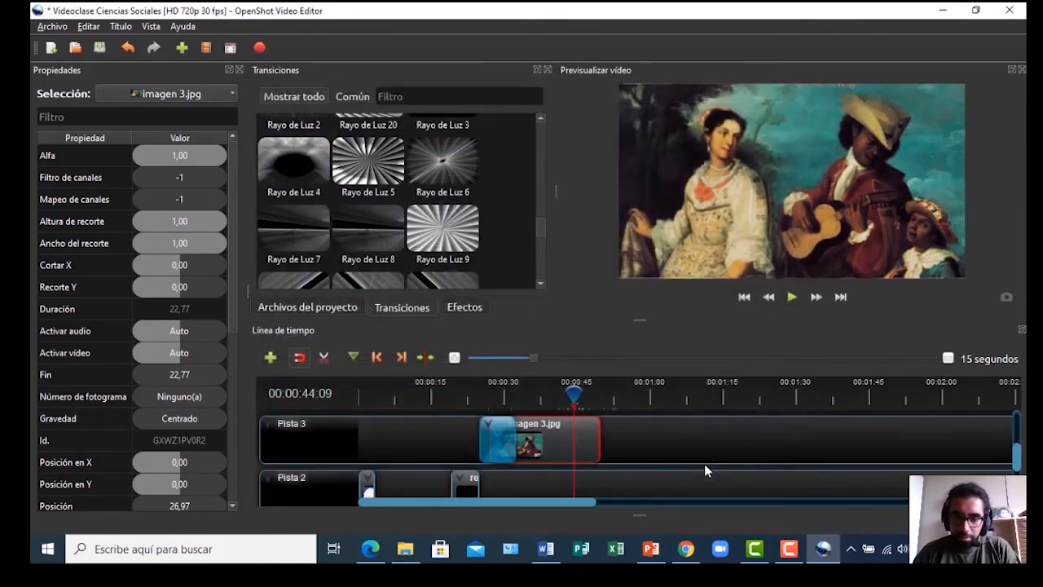
Place TEXTO DE IMAGEN.svg on Pista 4 above imagen 3.jpg and extend it to the painting's start
{"action": "left_click", "coordinate": [306, 305]}
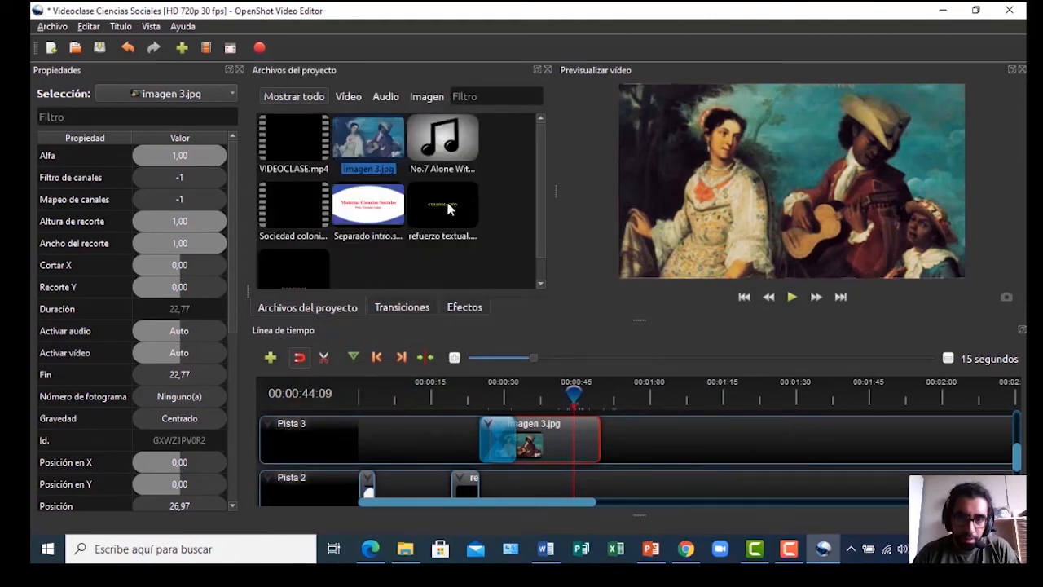
{"action": "scroll", "coordinate": [440, 207], "scroll_direction": "down", "scroll_amount": 1}
{"action": "left_click", "coordinate": [292, 258]}
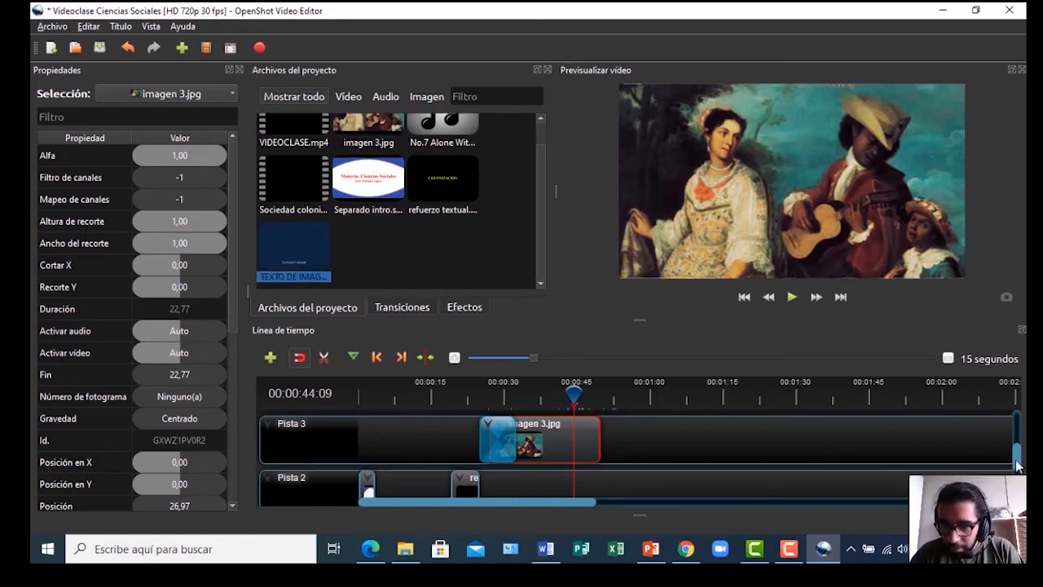
{"action": "scroll", "coordinate": [1016, 457], "scroll_direction": "up", "scroll_amount": 2}
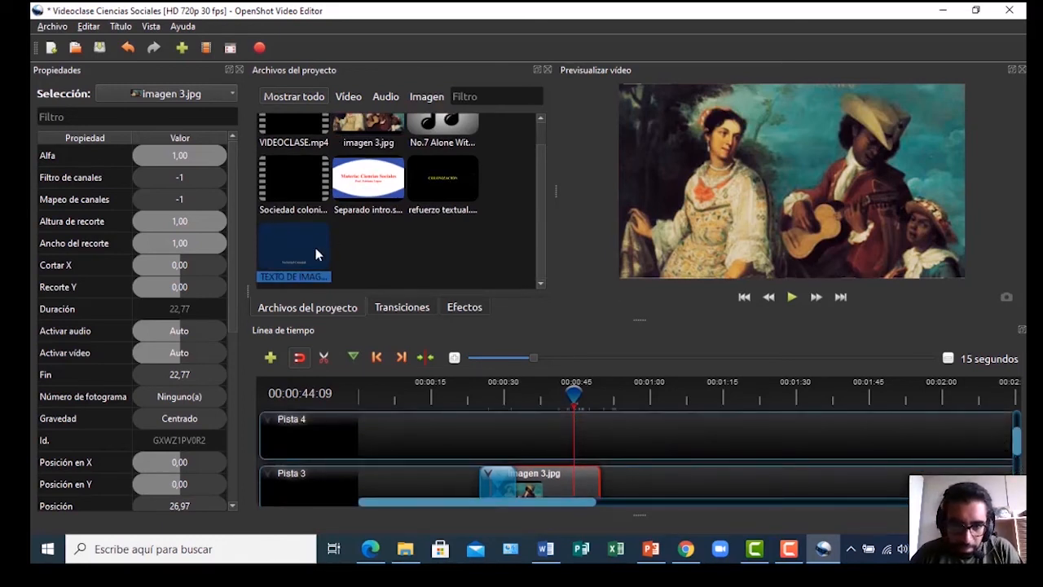
{"action": "left_click_drag", "start_coordinate": [479, 361], "coordinate": [558, 436]}
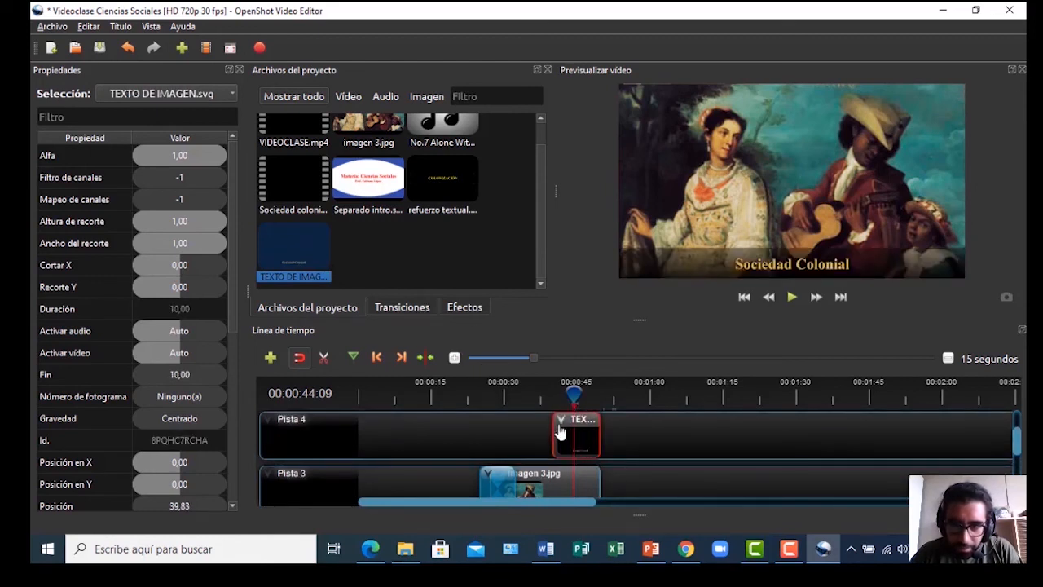
{"action": "mouse_move", "coordinate": [555, 426]}
{"action": "left_mouse_down"}
{"action": "mouse_move", "coordinate": [496, 422]}
{"action": "mouse_move", "coordinate": [550, 438]}
{"action": "mouse_move", "coordinate": [504, 438]}
{"action": "mouse_move", "coordinate": [585, 438]}
{"action": "mouse_move", "coordinate": [510, 429]}
{"action": "mouse_move", "coordinate": [602, 435]}
{"action": "left_mouse_up"}
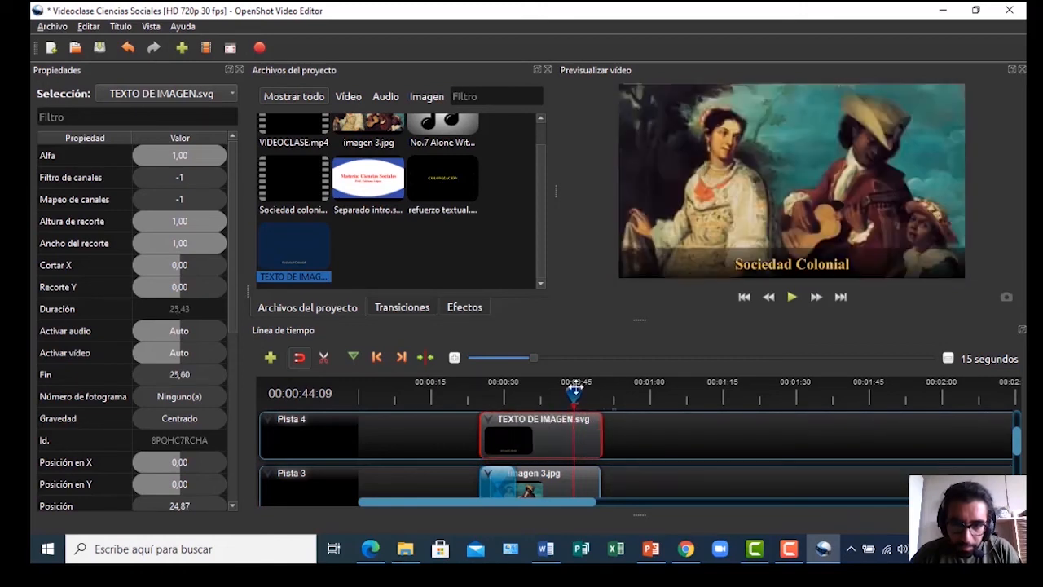
Shift the title clip to start around 30 seconds and preview it
{"action": "left_click_drag", "start_coordinate": [575, 393], "coordinate": [478, 393]}
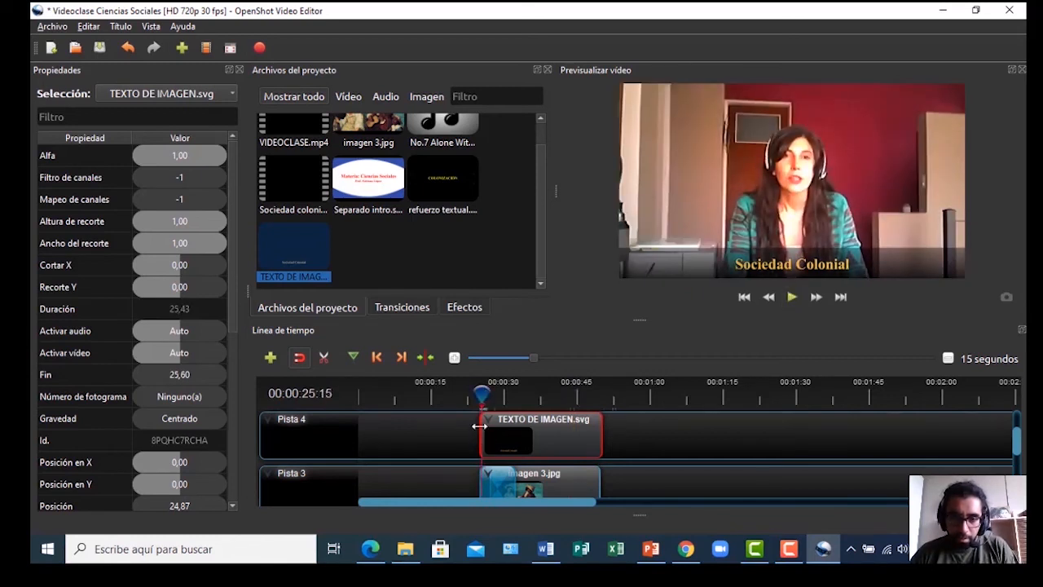
{"action": "left_click_drag", "start_coordinate": [536, 443], "coordinate": [592, 443]}
{"action": "left_click_drag", "start_coordinate": [484, 392], "coordinate": [503, 393]}
{"action": "key", "text": "space"}
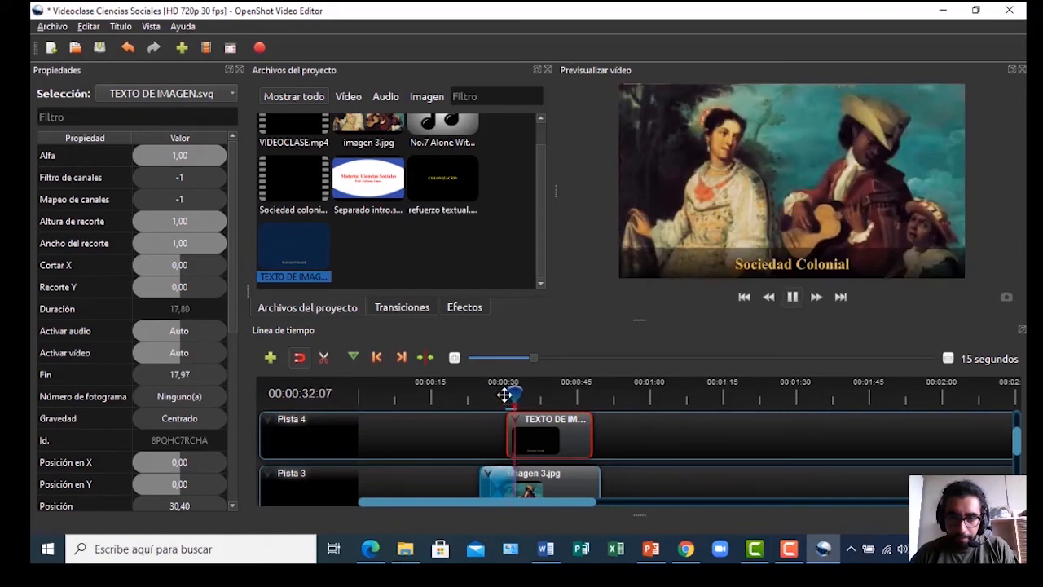
{"action": "key", "text": "space"}
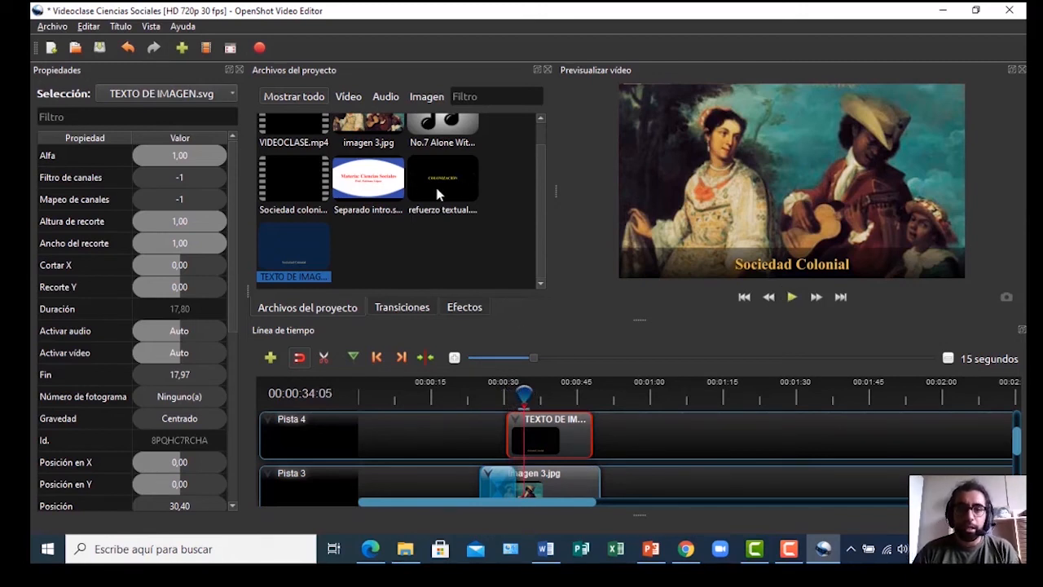
Add a new track above Pista 1 and move VIDEOCLASE.mp4 up to Pista 2
{"action": "left_click_drag", "start_coordinate": [1016, 447], "coordinate": [1017, 489]}
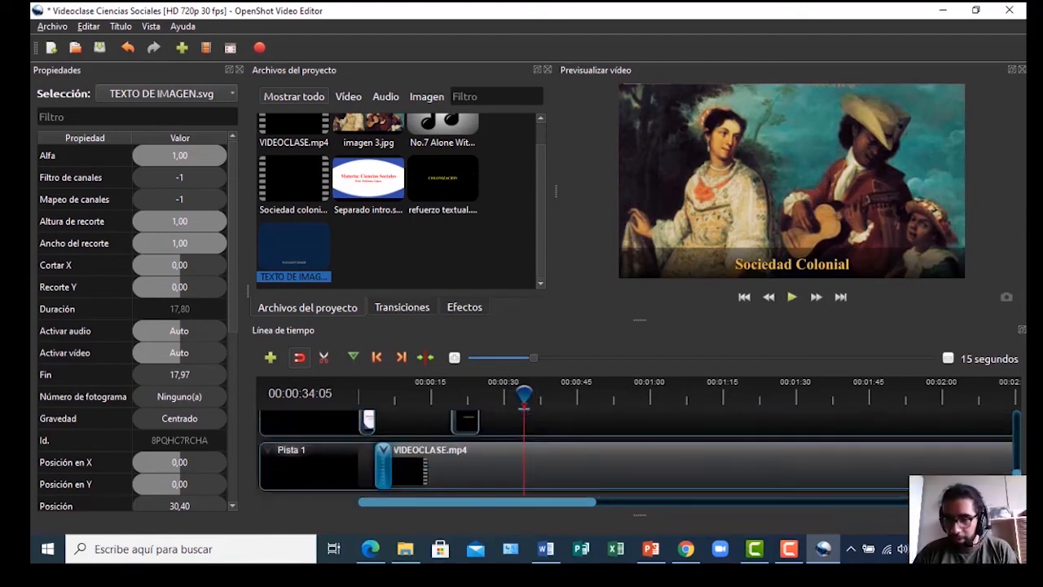
{"action": "left_click", "coordinate": [271, 455]}
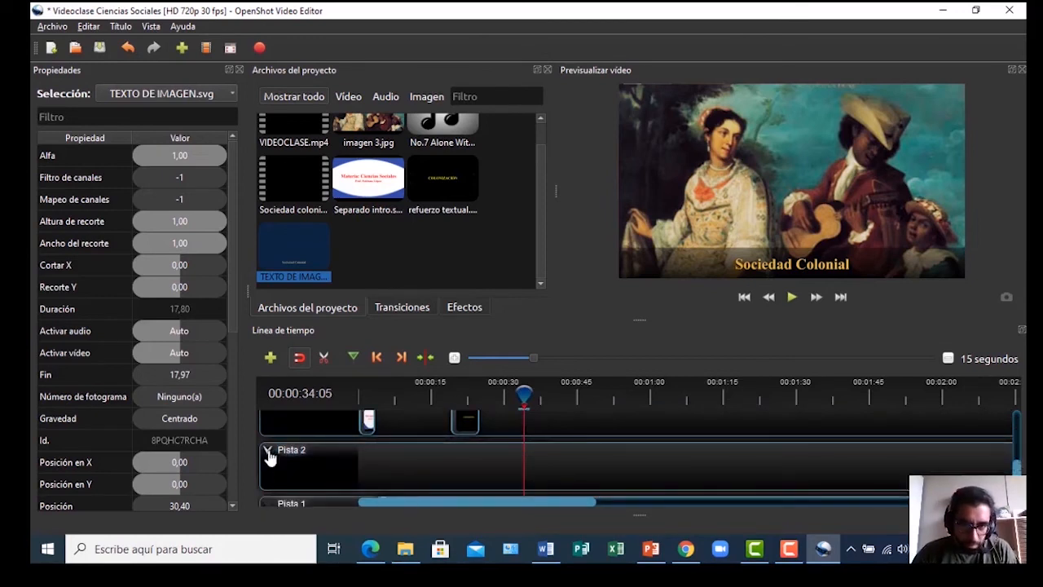
{"action": "scroll", "coordinate": [1018, 471], "scroll_direction": "down", "scroll_amount": 3}
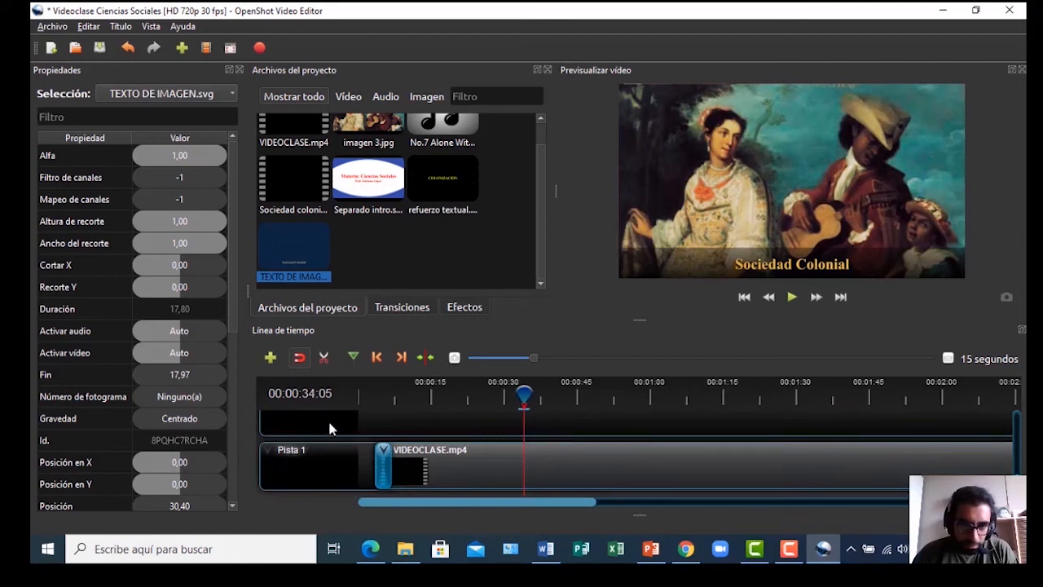
{"action": "left_click_drag", "start_coordinate": [476, 471], "coordinate": [475, 433]}
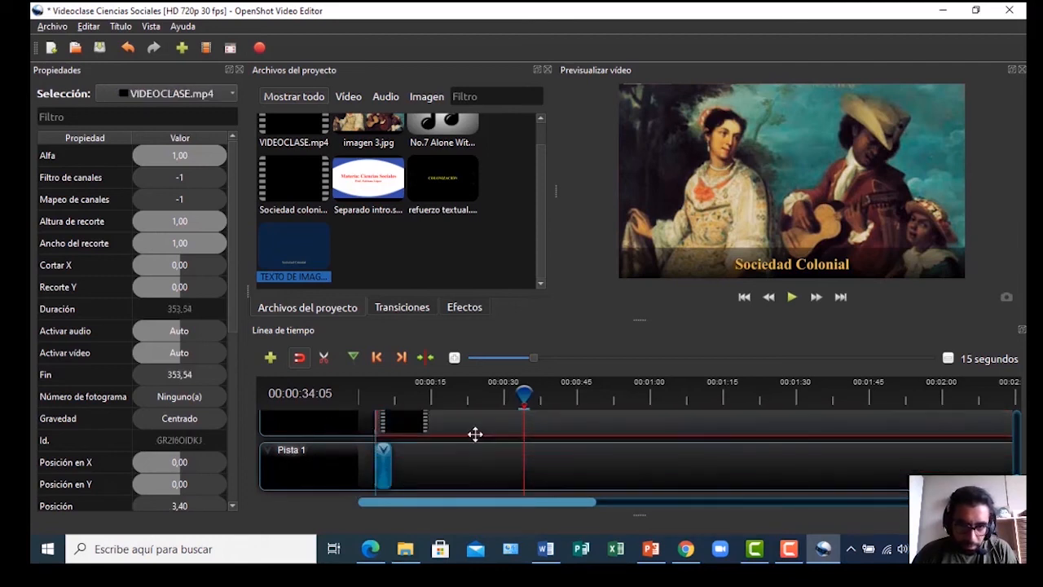
Move the Limpiar de derecha a izquierda wipe up to Pista 2 at 3.50 seconds
{"action": "left_click", "coordinate": [385, 462]}
{"action": "scroll", "coordinate": [380, 472], "scroll_direction": "up", "scroll_amount": 2}
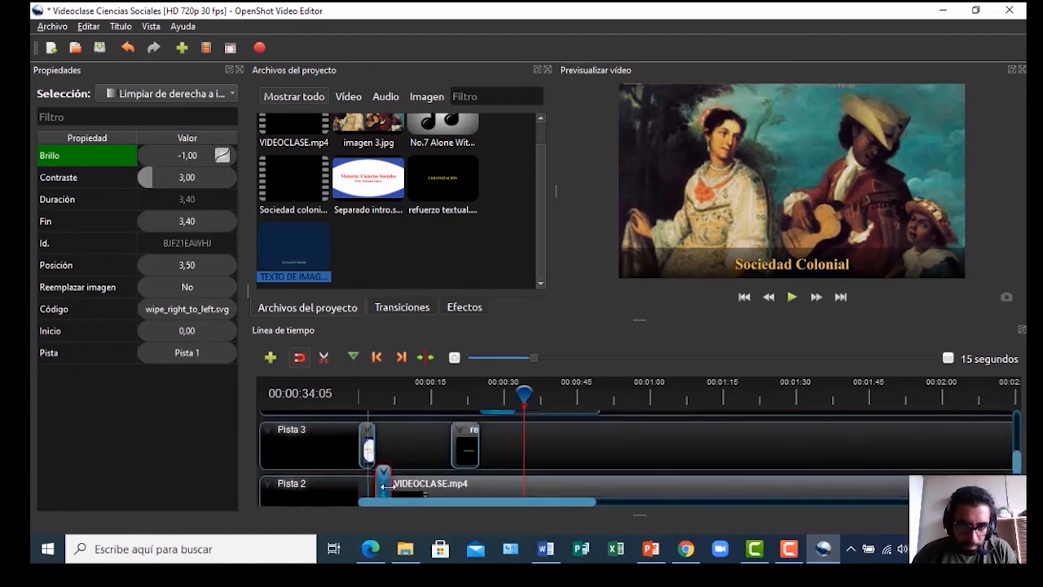
{"action": "scroll", "coordinate": [383, 464], "scroll_direction": "down", "scroll_amount": 2}
{"action": "left_click_drag", "start_coordinate": [385, 451], "coordinate": [387, 430]}
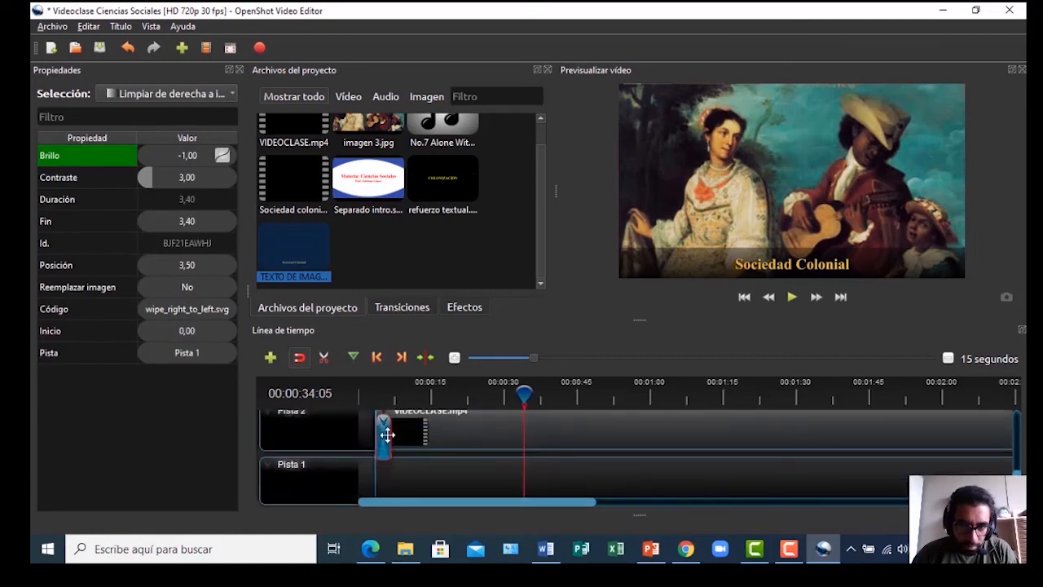
{"action": "scroll", "coordinate": [388, 425], "scroll_direction": "up", "scroll_amount": 2}
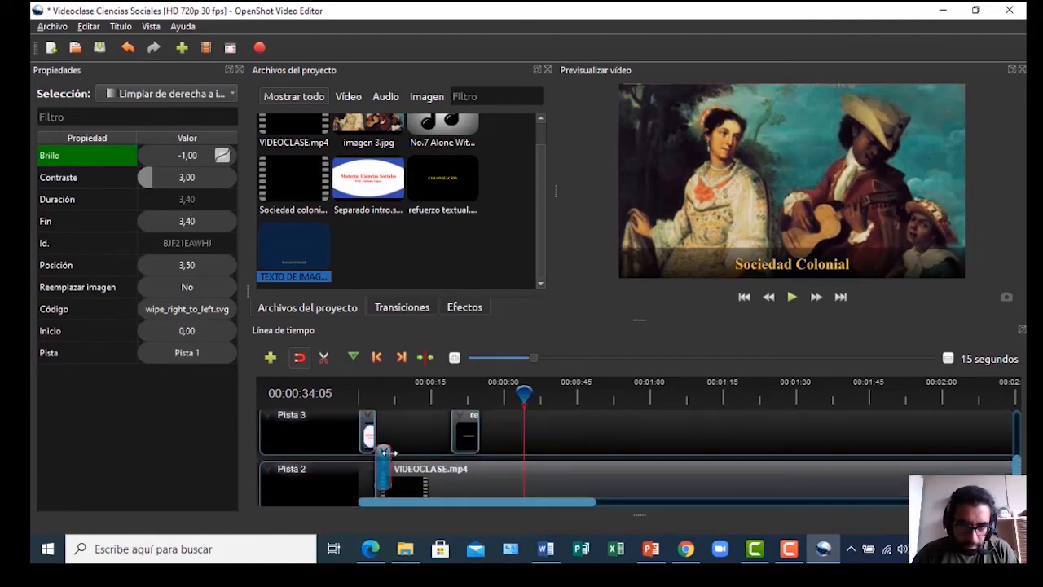
{"action": "left_click", "coordinate": [383, 470]}
{"action": "scroll", "coordinate": [359, 463], "scroll_direction": "down", "scroll_amount": 2}
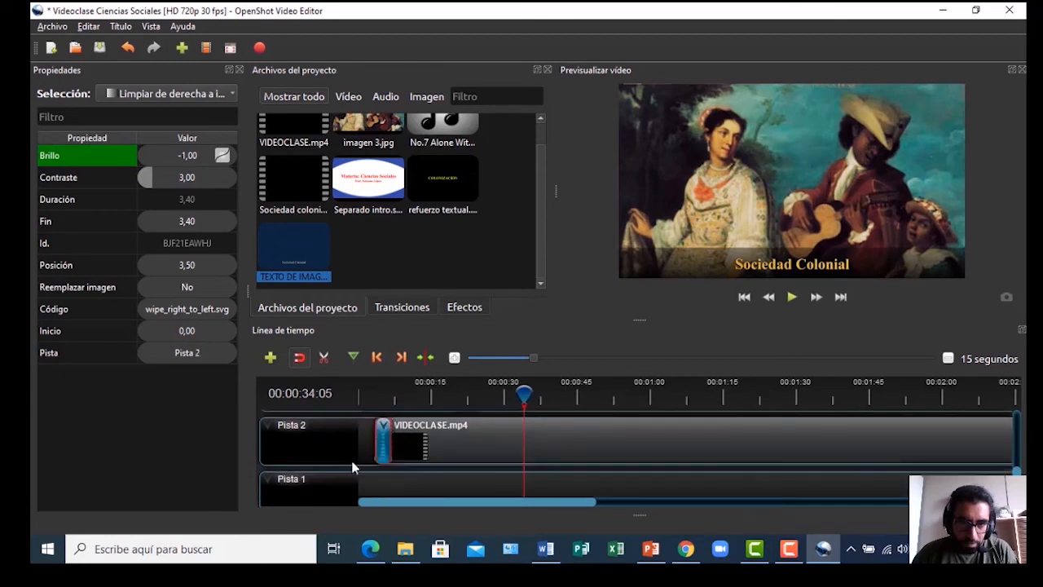
{"action": "scroll", "coordinate": [370, 493], "scroll_direction": "down", "scroll_amount": 1}
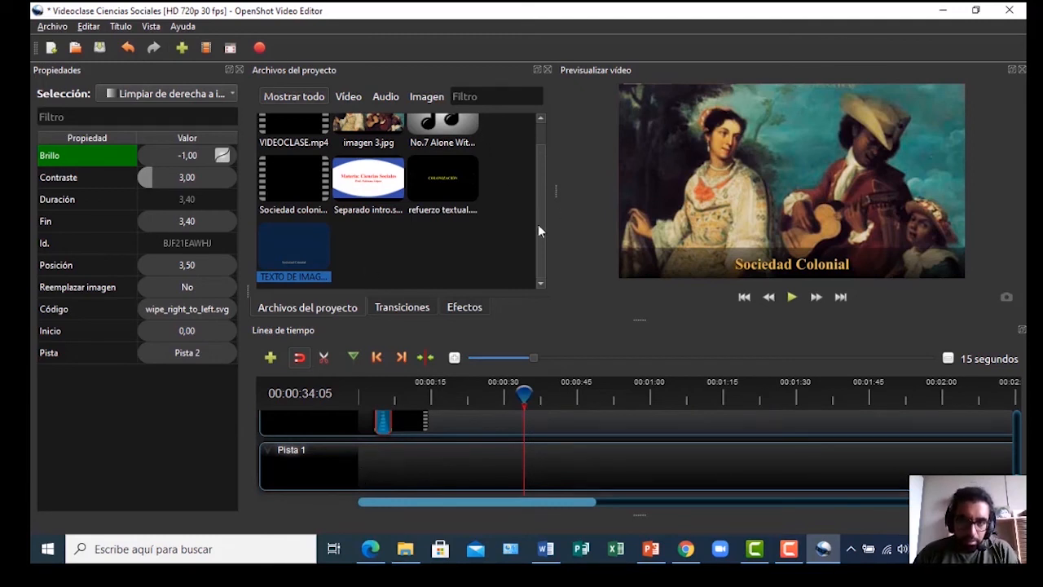
{"action": "scroll", "coordinate": [538, 231], "scroll_direction": "up", "scroll_amount": 1}
{"action": "left_click", "coordinate": [439, 150]}
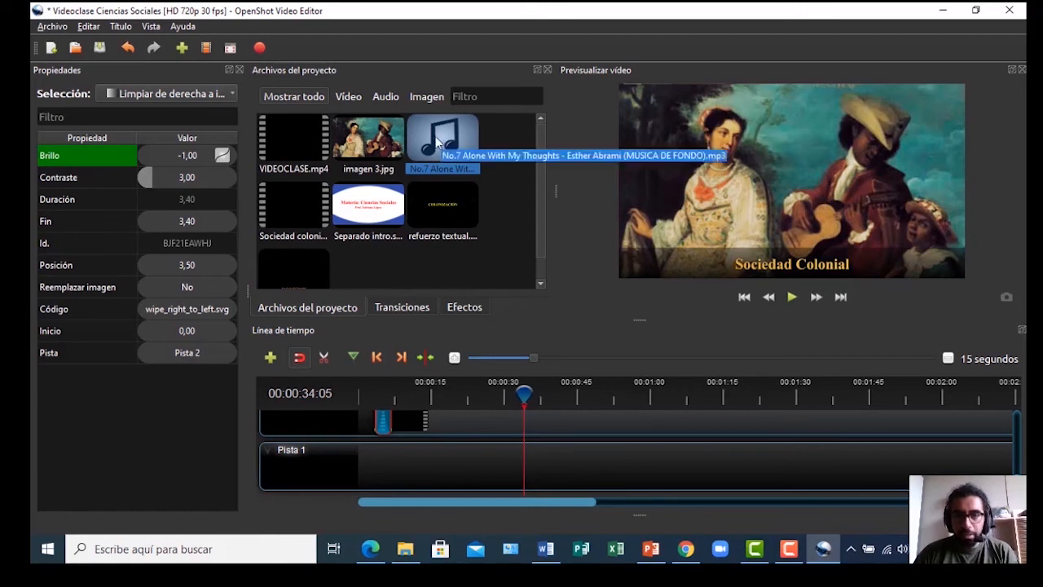
Drop No.7 Alone With My Thoughts at the start of Pista 1, play from 0, and save
{"action": "left_click_drag", "start_coordinate": [431, 136], "coordinate": [349, 467]}
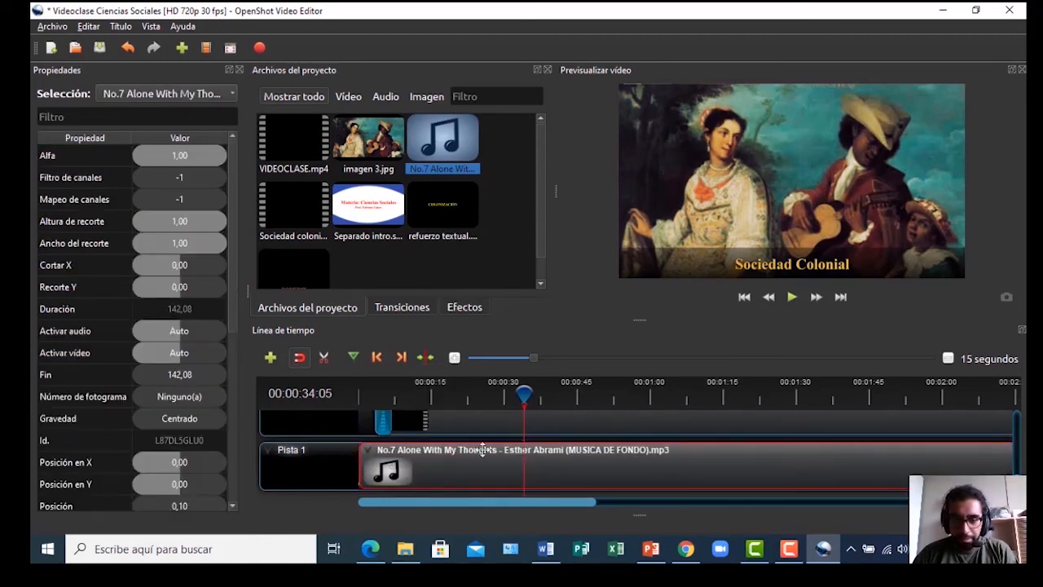
{"action": "left_click_drag", "start_coordinate": [526, 392], "coordinate": [361, 393]}
{"action": "key", "text": "space"}
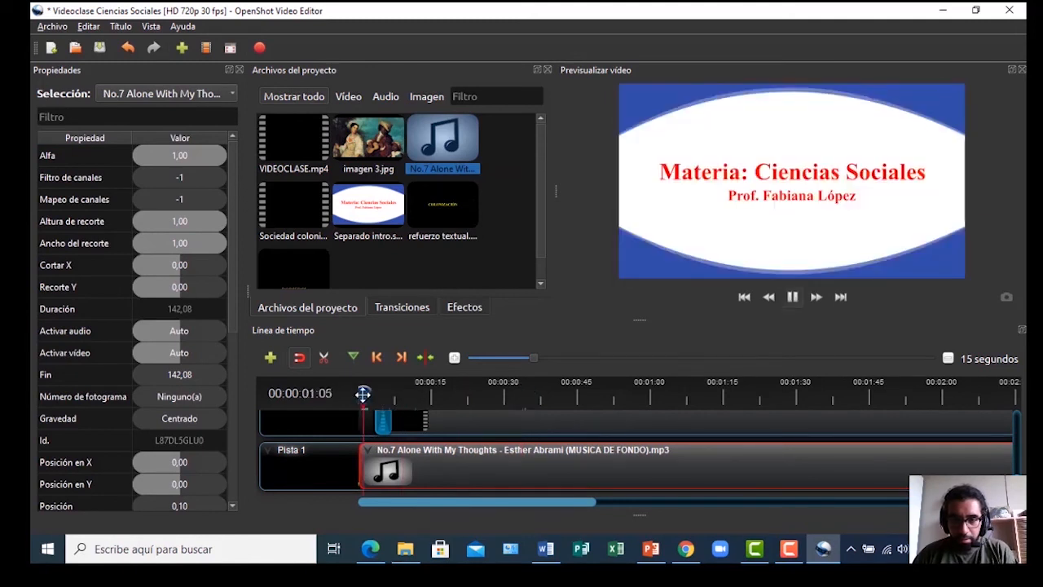
{"action": "key", "text": "ctrl+s"}
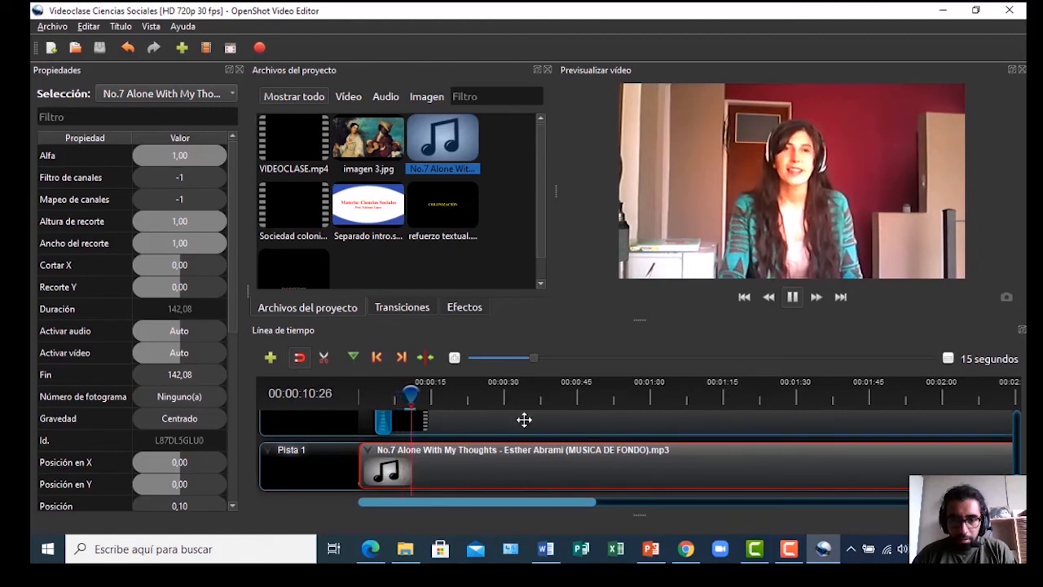
{"action": "key", "text": "space"}
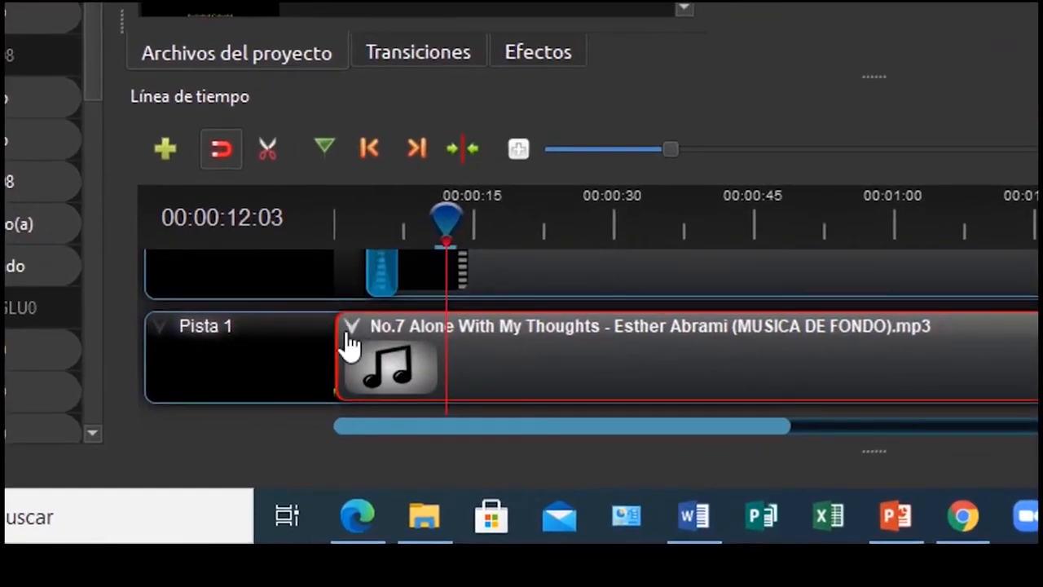
Set the music clip's starting volume to 30% and play the timeline to hear it
{"action": "right_click", "coordinate": [348, 342]}
{"action": "mouse_move", "coordinate": [398, 117]}
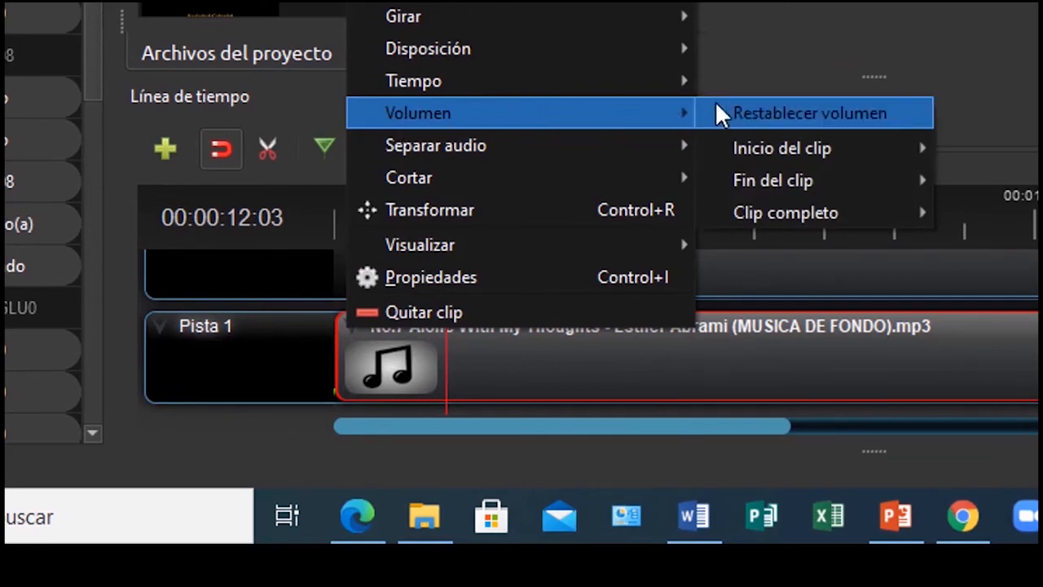
{"action": "mouse_move", "coordinate": [818, 161]}
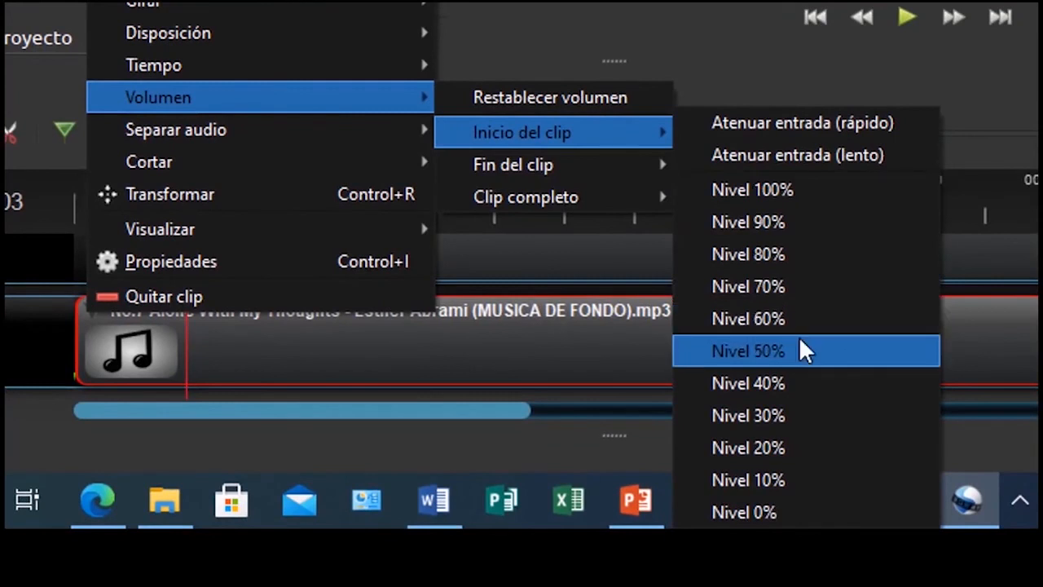
{"action": "left_click", "coordinate": [769, 422]}
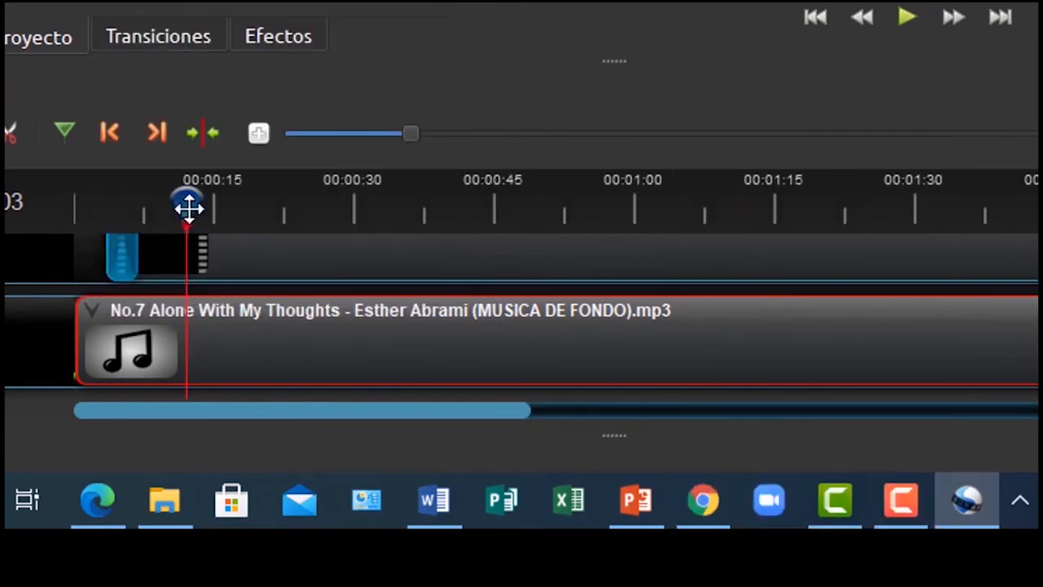
{"action": "left_click", "coordinate": [909, 16]}
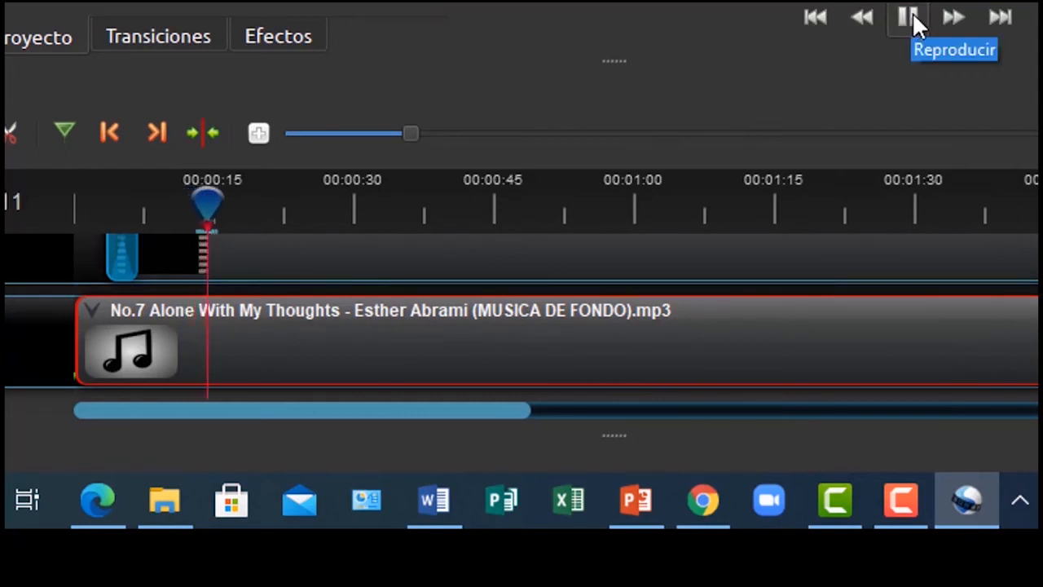
{"action": "left_click", "coordinate": [909, 16]}
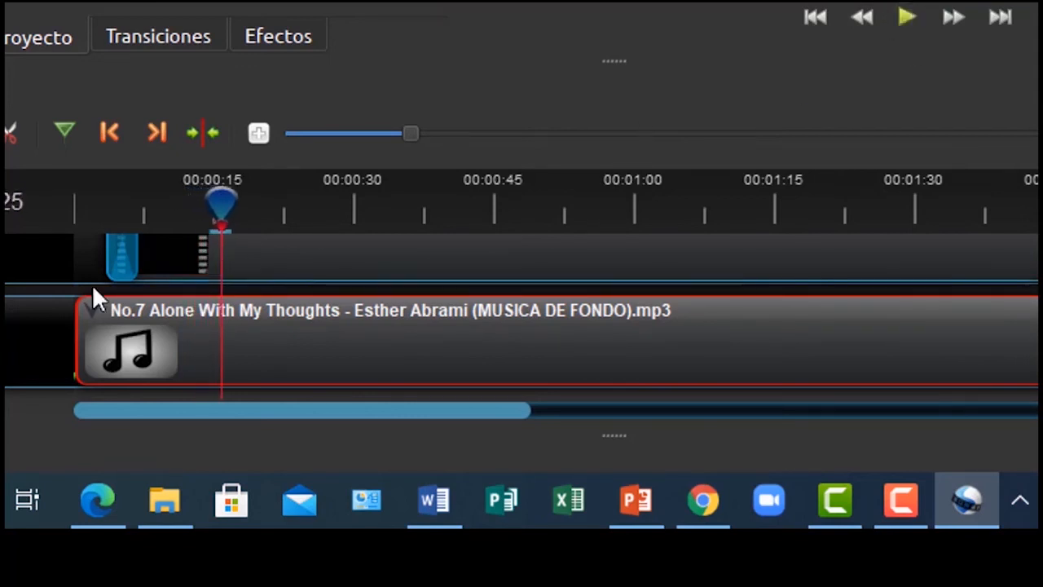
Lower the whole music clip's volume to 10% and replay it to check the quieter level
{"action": "right_click", "coordinate": [98, 311]}
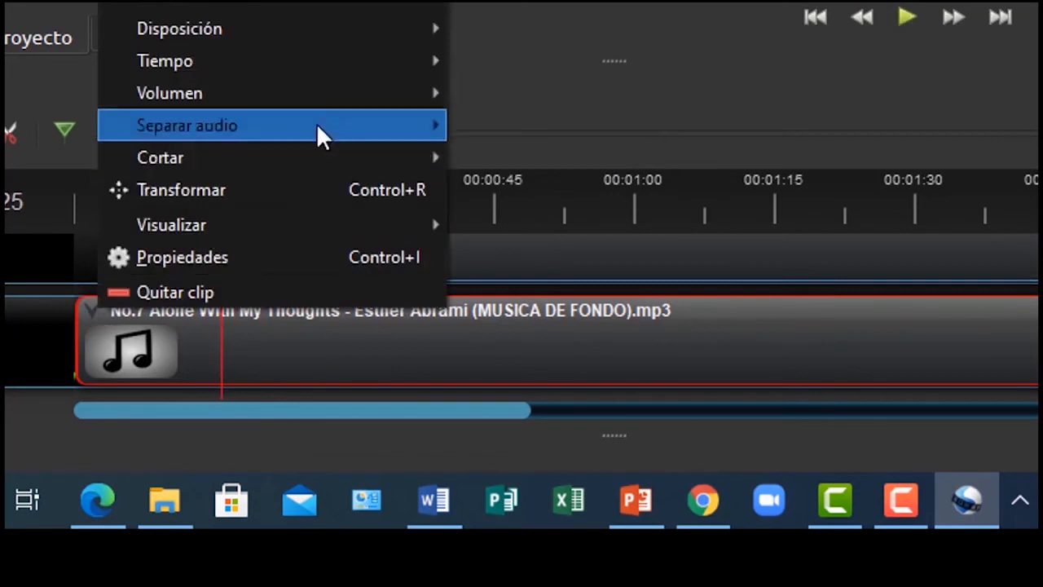
{"action": "mouse_move", "coordinate": [352, 93]}
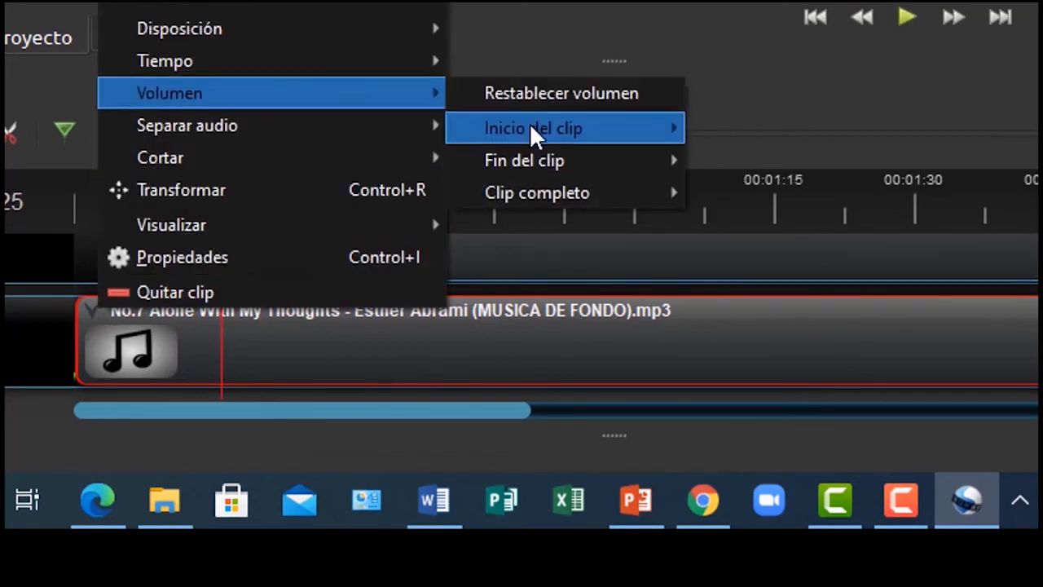
{"action": "mouse_move", "coordinate": [549, 128]}
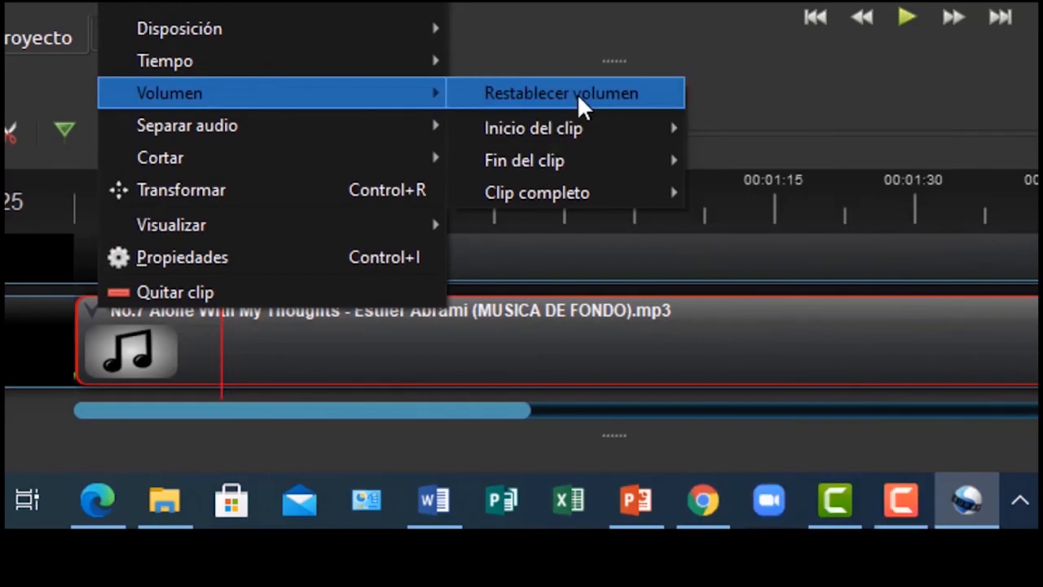
{"action": "mouse_move", "coordinate": [564, 193]}
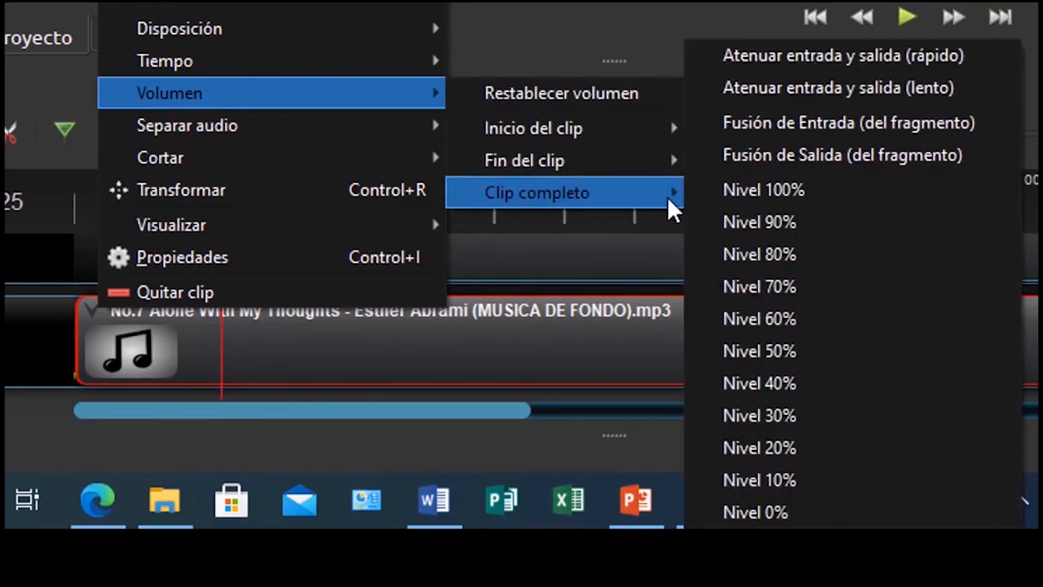
{"action": "left_click", "coordinate": [779, 480]}
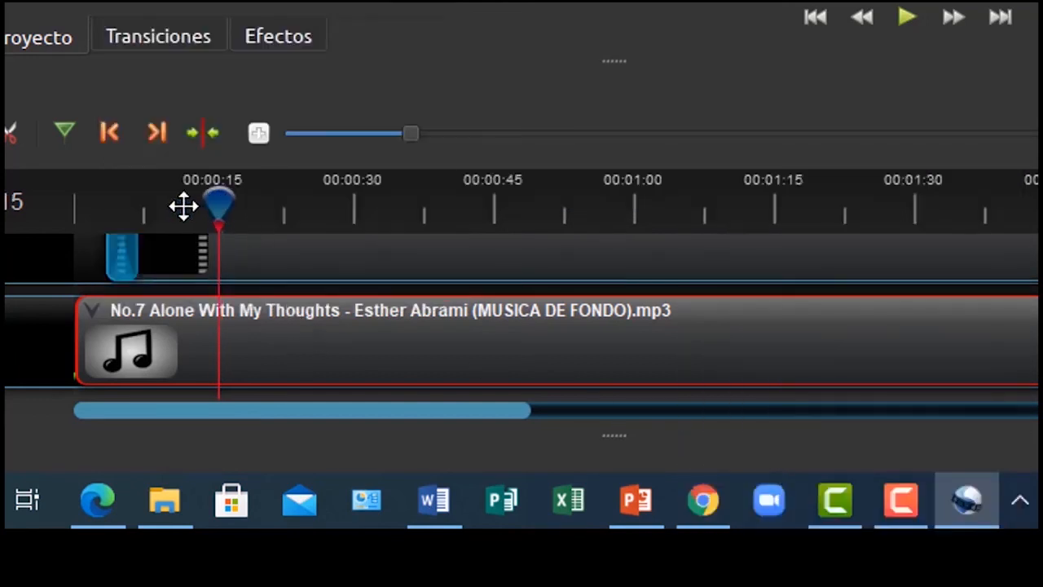
{"action": "left_click_drag", "start_coordinate": [187, 207], "coordinate": [117, 214]}
{"action": "key", "text": "space"}
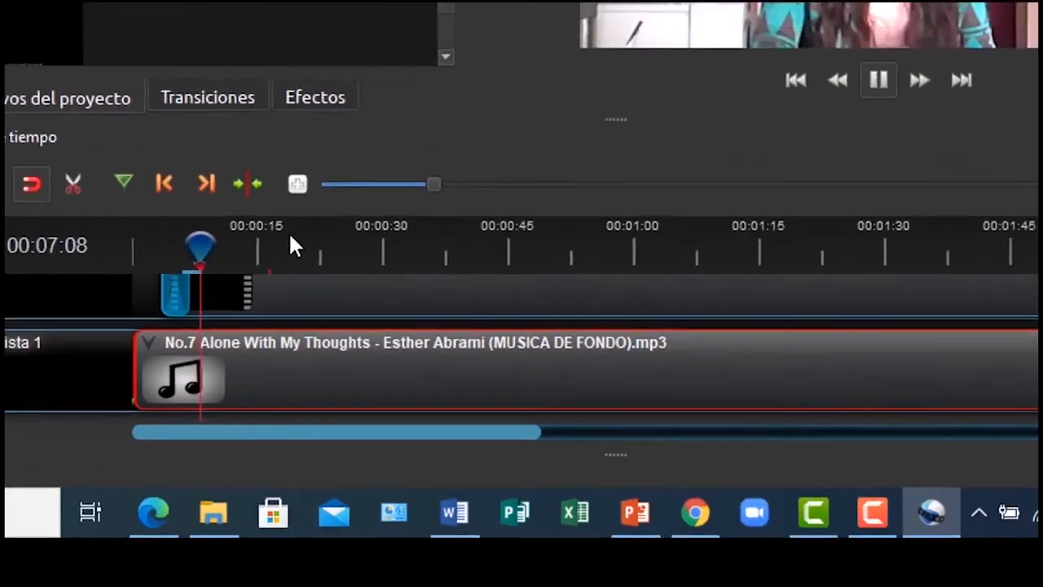
{"action": "left_click", "coordinate": [290, 238]}
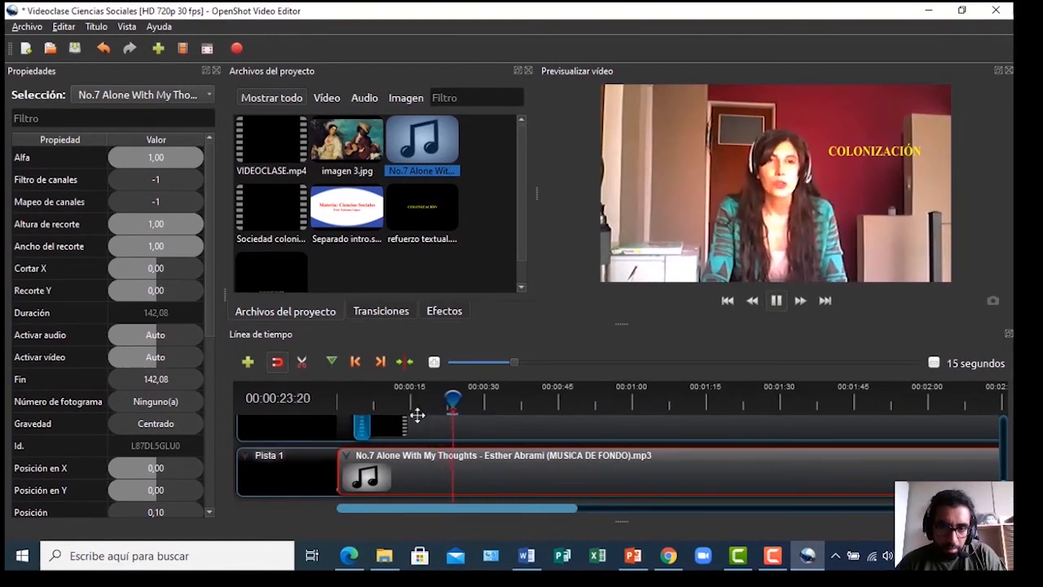
Append a second copy of the music on Pista 1 and set its volume to 40%
{"action": "key", "text": "space"}
{"action": "left_click_drag", "start_coordinate": [431, 515], "coordinate": [565, 568]}
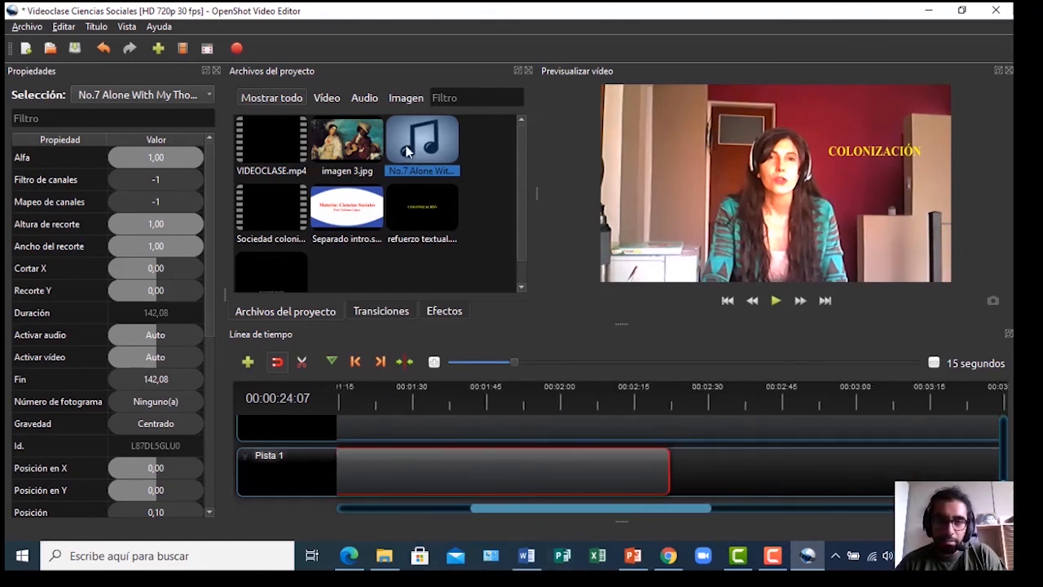
{"action": "left_click_drag", "start_coordinate": [409, 148], "coordinate": [697, 458]}
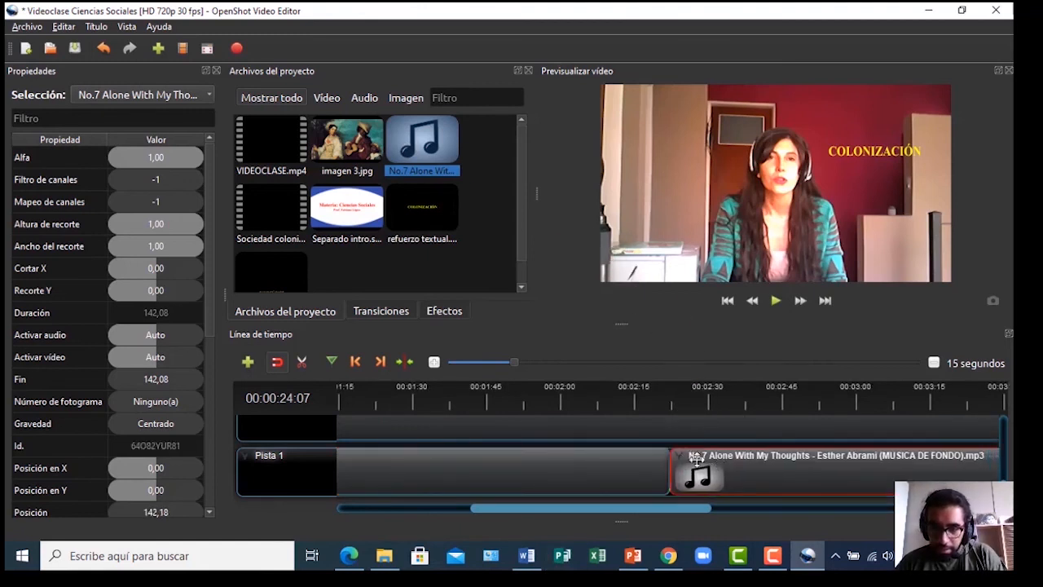
{"action": "right_click", "coordinate": [681, 462]}
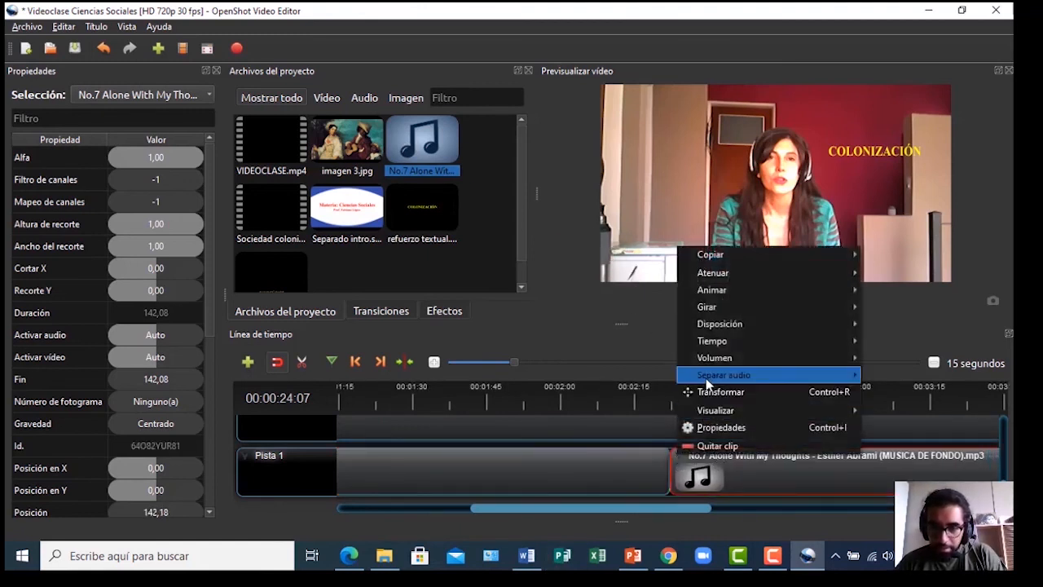
{"action": "mouse_move", "coordinate": [712, 358]}
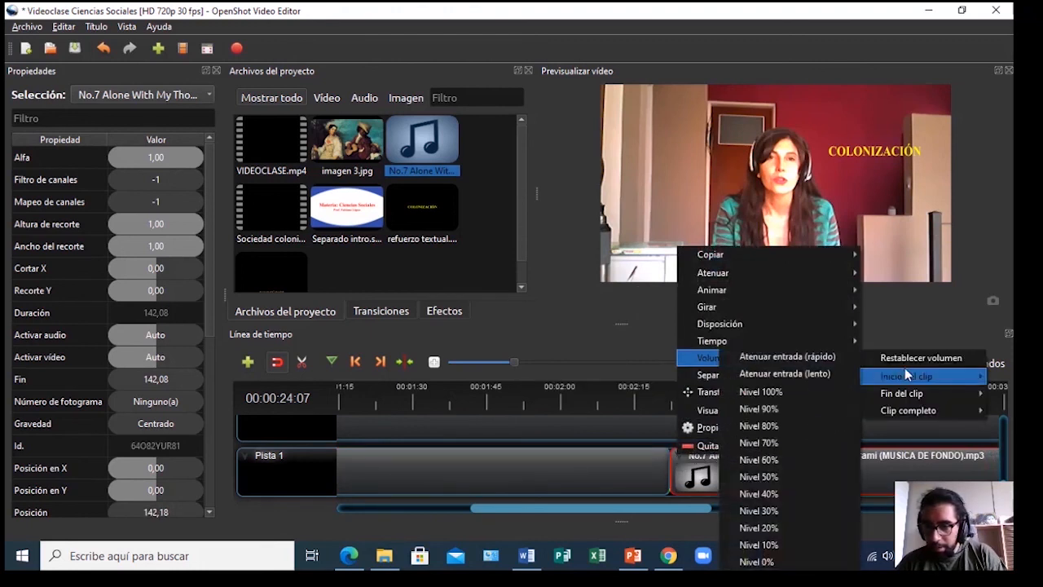
{"action": "mouse_move", "coordinate": [900, 410]}
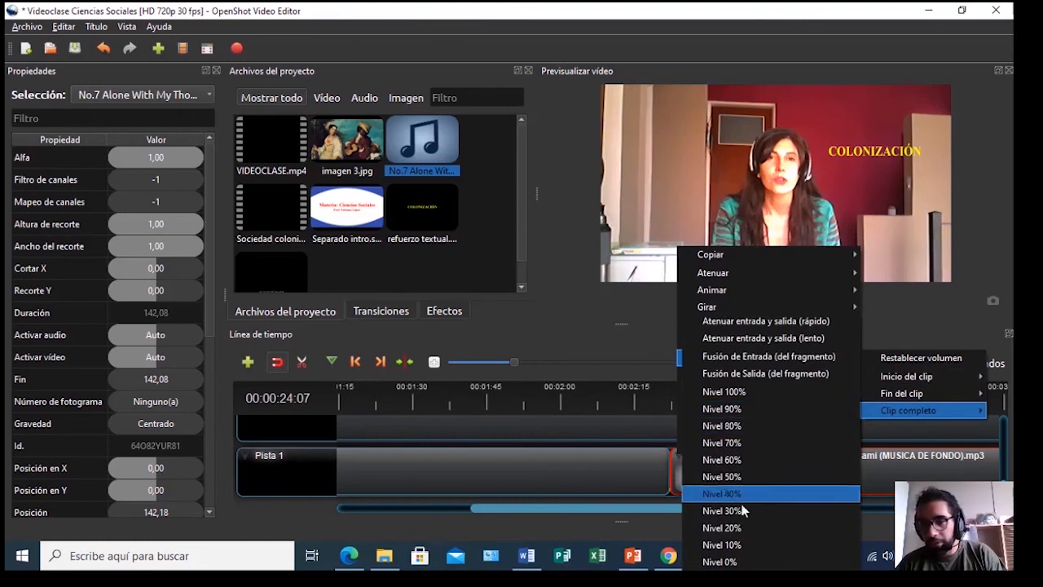
{"action": "left_click", "coordinate": [729, 545]}
Trim the end of the music clip so it lasts about 104 seconds
{"action": "left_click_drag", "start_coordinate": [620, 512], "coordinate": [829, 540]}
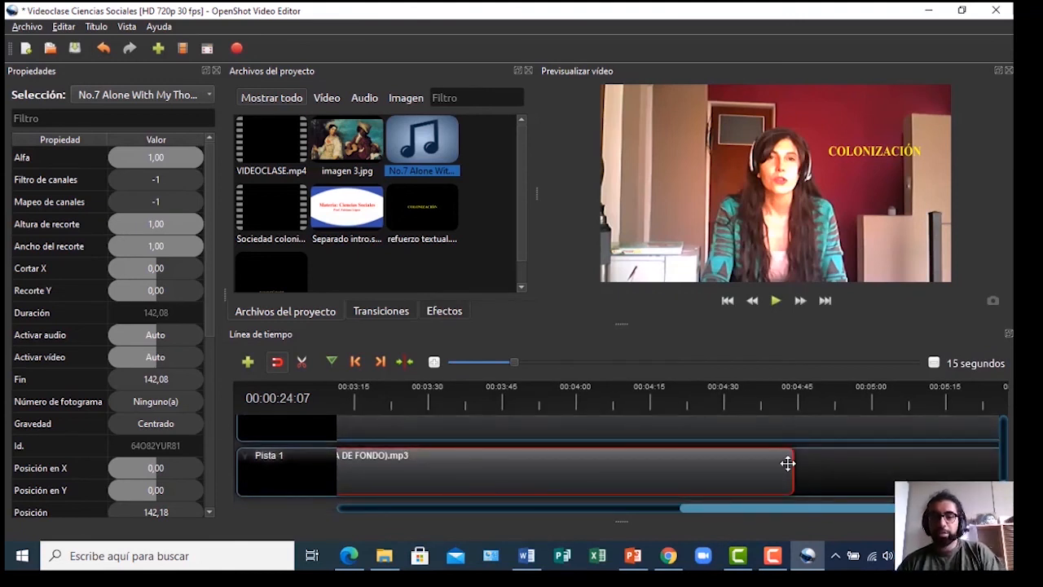
{"action": "left_click_drag", "start_coordinate": [793, 463], "coordinate": [609, 462]}
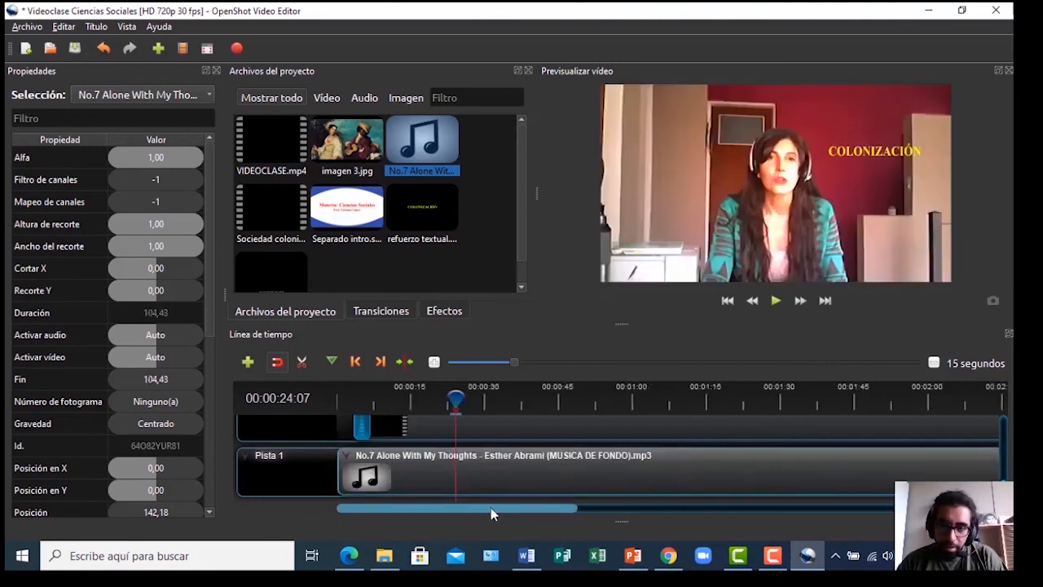
{"action": "left_click_drag", "start_coordinate": [478, 512], "coordinate": [361, 513]}
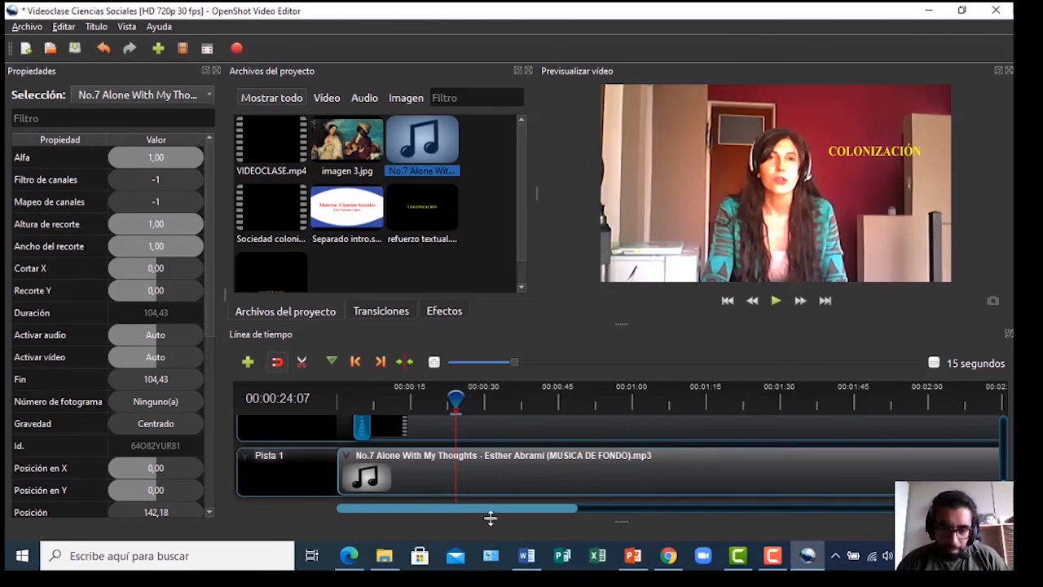
{"action": "left_click_drag", "start_coordinate": [487, 509], "coordinate": [462, 513]}
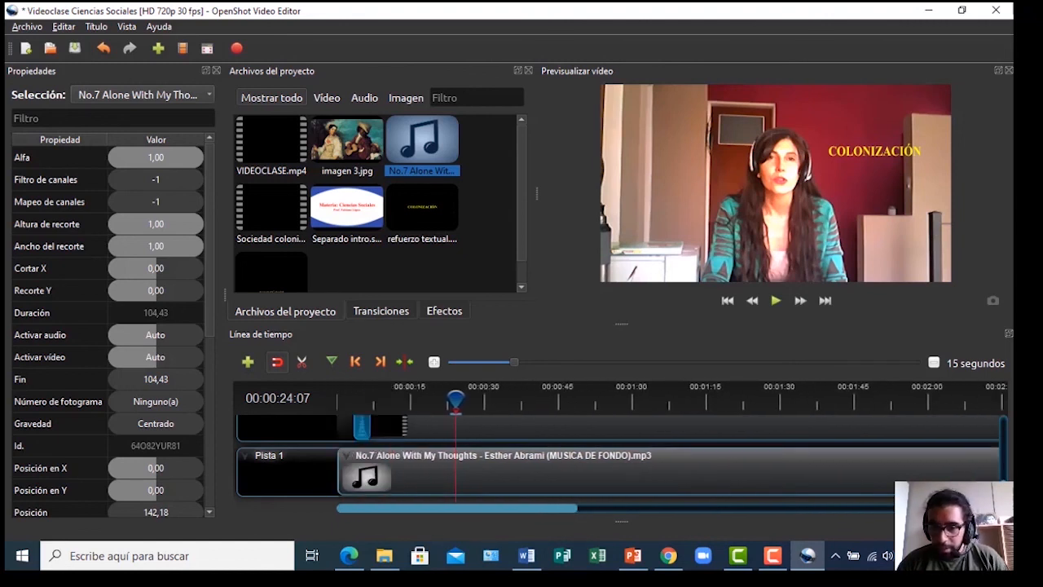
Drop Sociedad colonial documental.mp4 onto Pista 6 at the playhead, starting at 57.30 seconds
{"action": "scroll", "coordinate": [1002, 440], "scroll_direction": "up", "scroll_amount": 5}
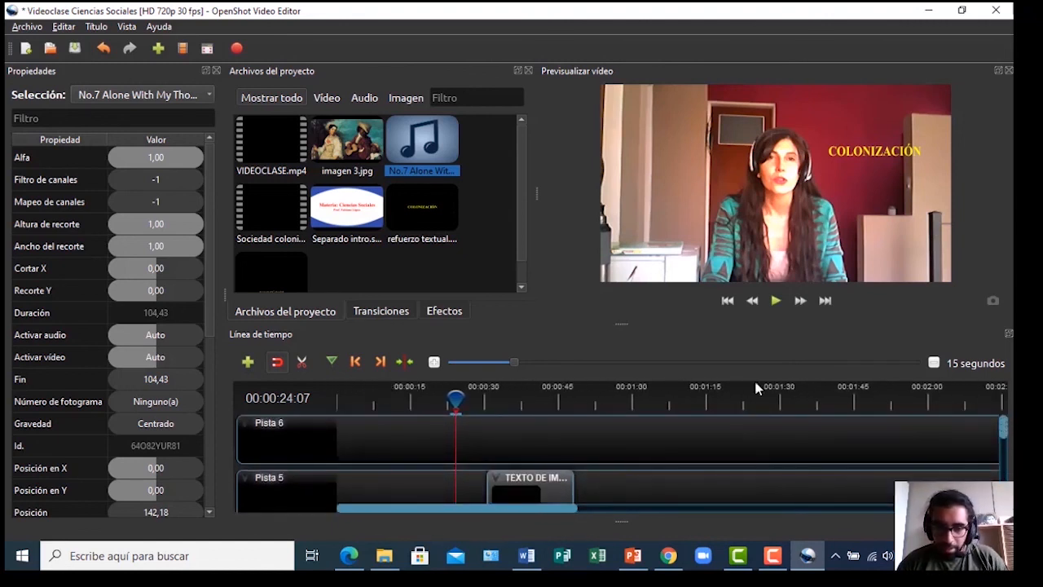
{"action": "left_click_drag", "start_coordinate": [455, 398], "coordinate": [619, 397]}
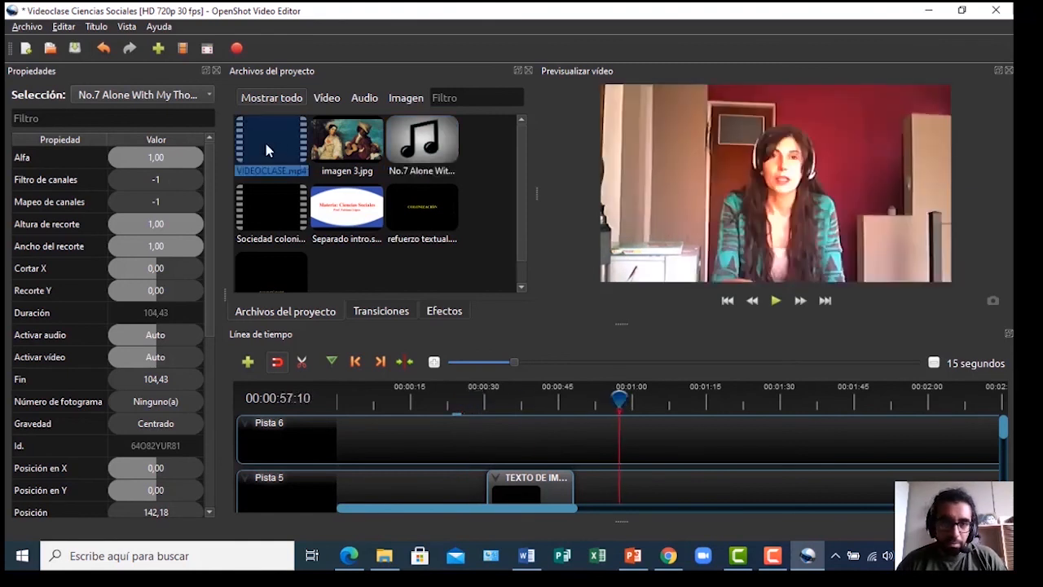
{"action": "left_click", "coordinate": [274, 203]}
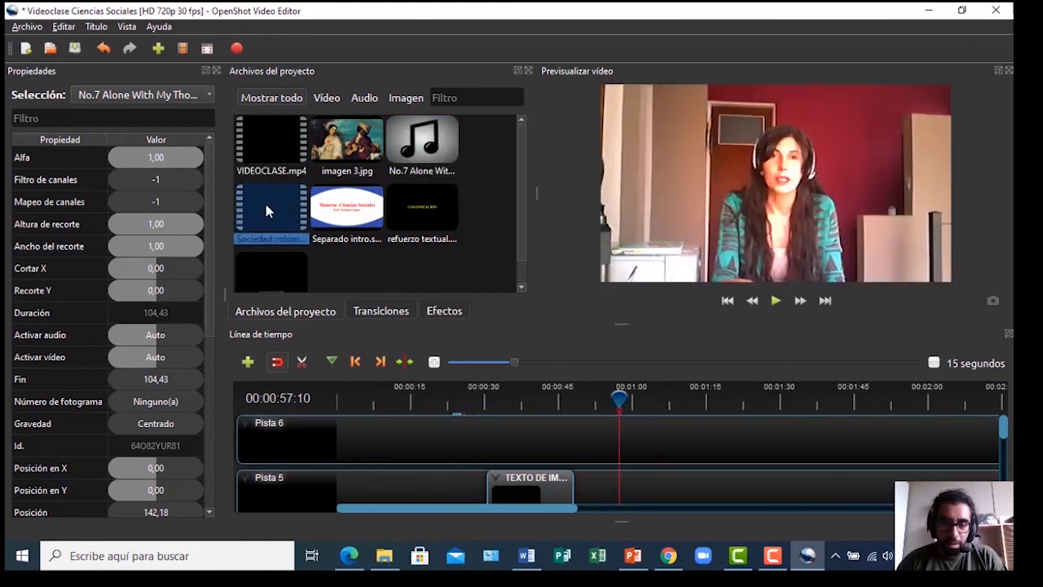
{"action": "left_click_drag", "start_coordinate": [263, 210], "coordinate": [621, 454]}
{"action": "left_click_drag", "start_coordinate": [619, 399], "coordinate": [721, 412]}
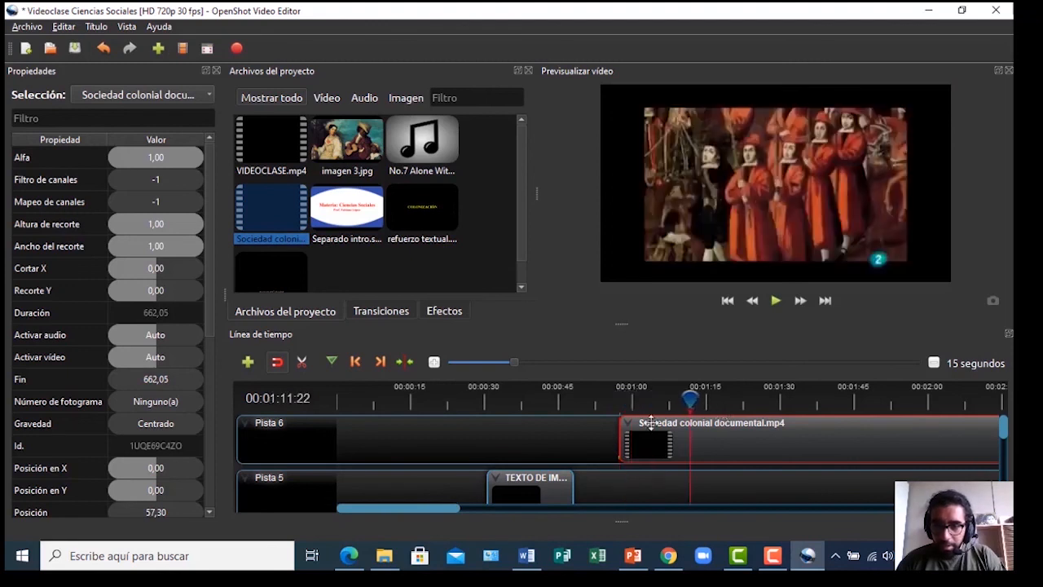
{"action": "mouse_move", "coordinate": [620, 434]}
{"action": "left_mouse_down"}
{"action": "mouse_move", "coordinate": [655, 429]}
{"action": "mouse_move", "coordinate": [619, 433]}
{"action": "left_mouse_up"}
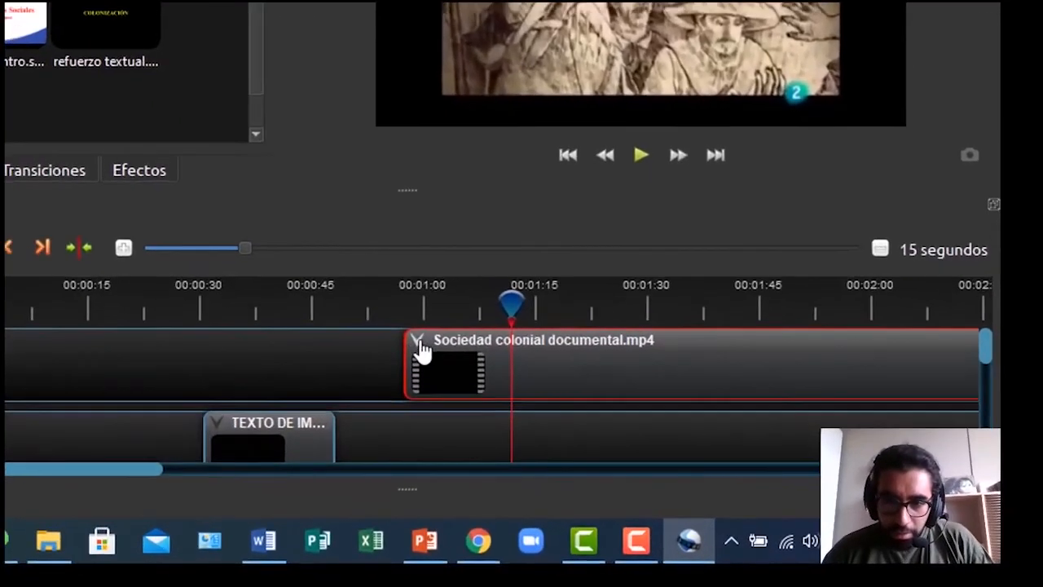
Split the documentary clip at the playhead near 1:12 and delete its opening piece
{"action": "right_click", "coordinate": [627, 419]}
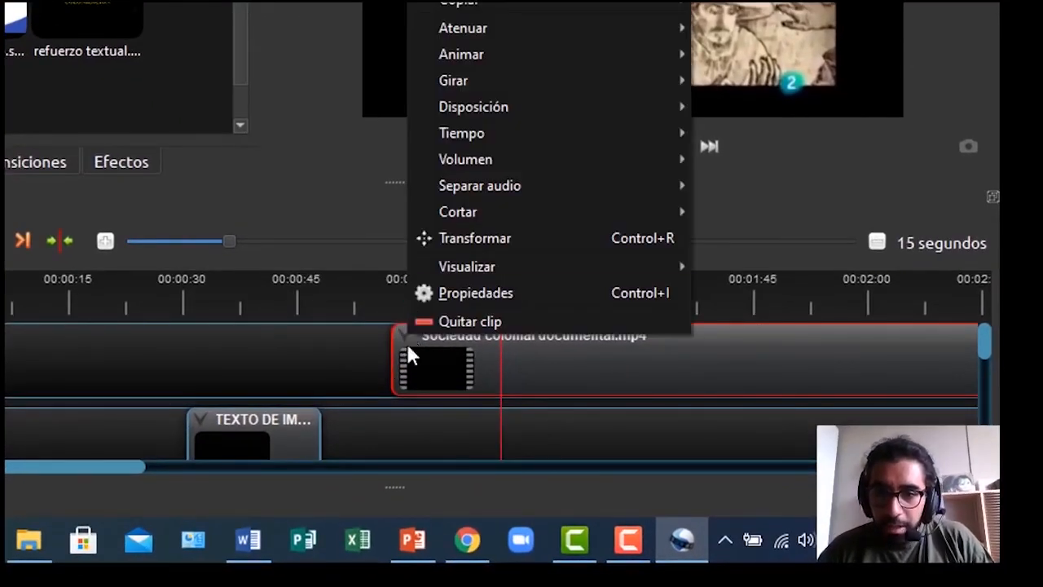
{"action": "right_click", "coordinate": [403, 338]}
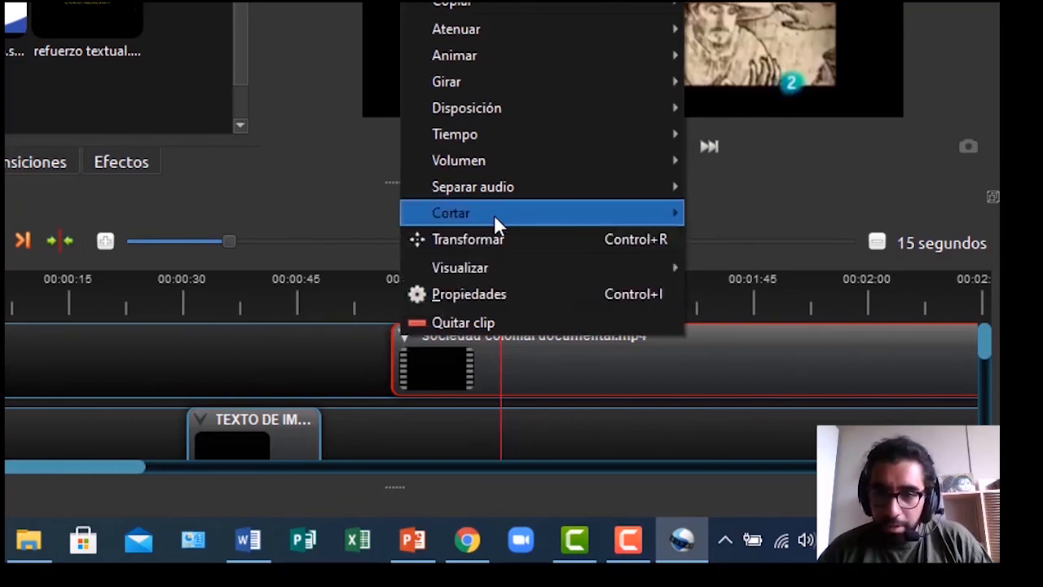
{"action": "mouse_move", "coordinate": [494, 216]}
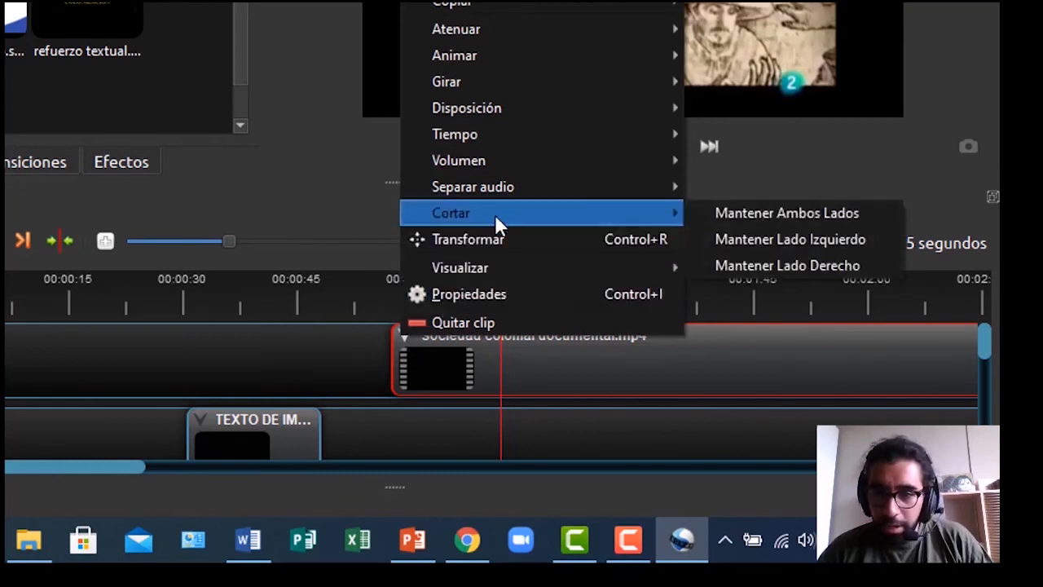
{"action": "left_click", "coordinate": [744, 212]}
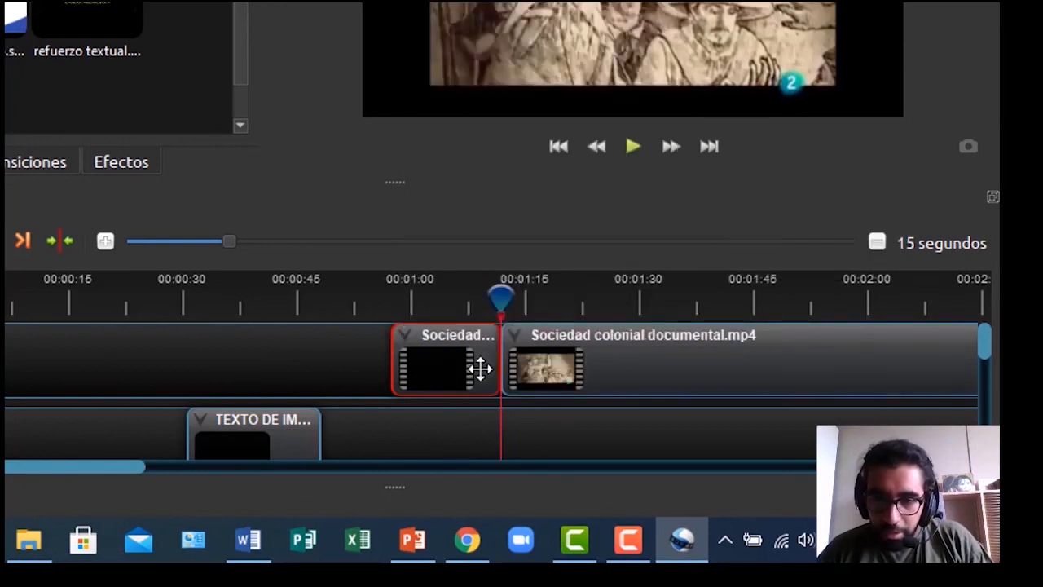
{"action": "left_click_drag", "start_coordinate": [72, 477], "coordinate": [126, 478]}
{"action": "key", "text": "Delete"}
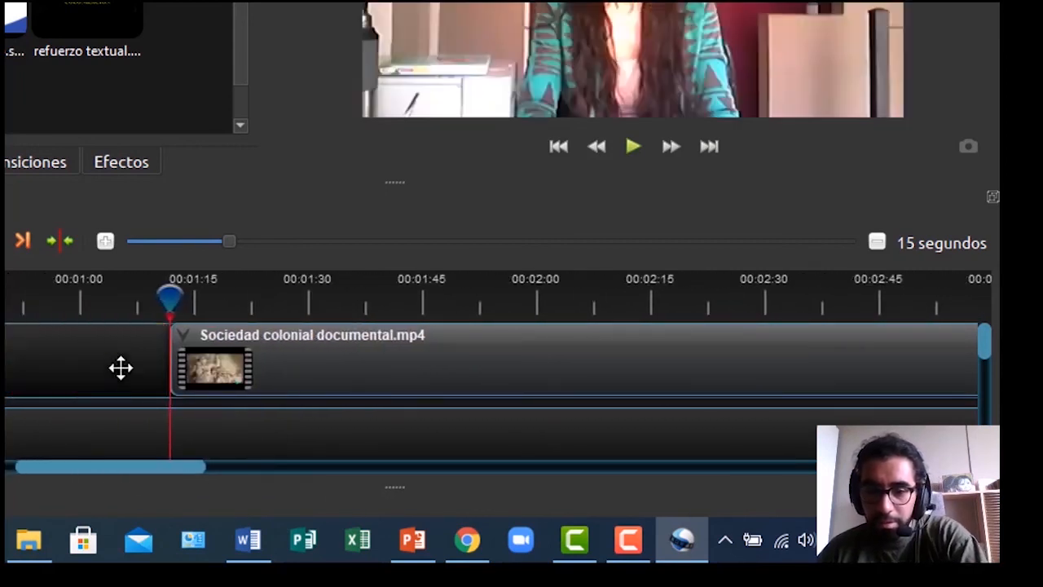
{"action": "left_click_drag", "start_coordinate": [172, 296], "coordinate": [368, 314]}
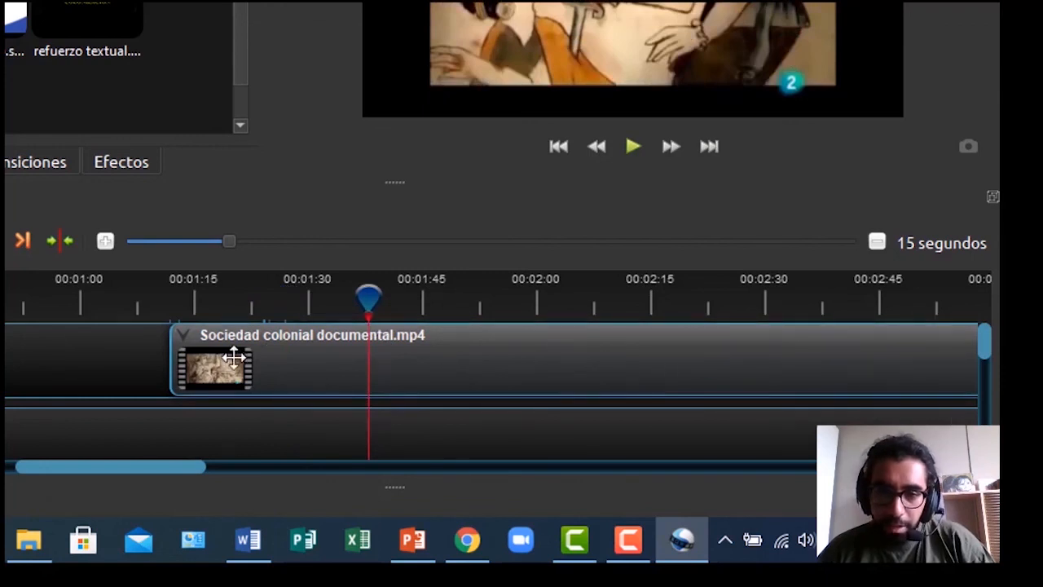
Cut the documentary clip at the playhead, keeping the left part so it lasts 26.07 seconds
{"action": "right_click", "coordinate": [185, 344]}
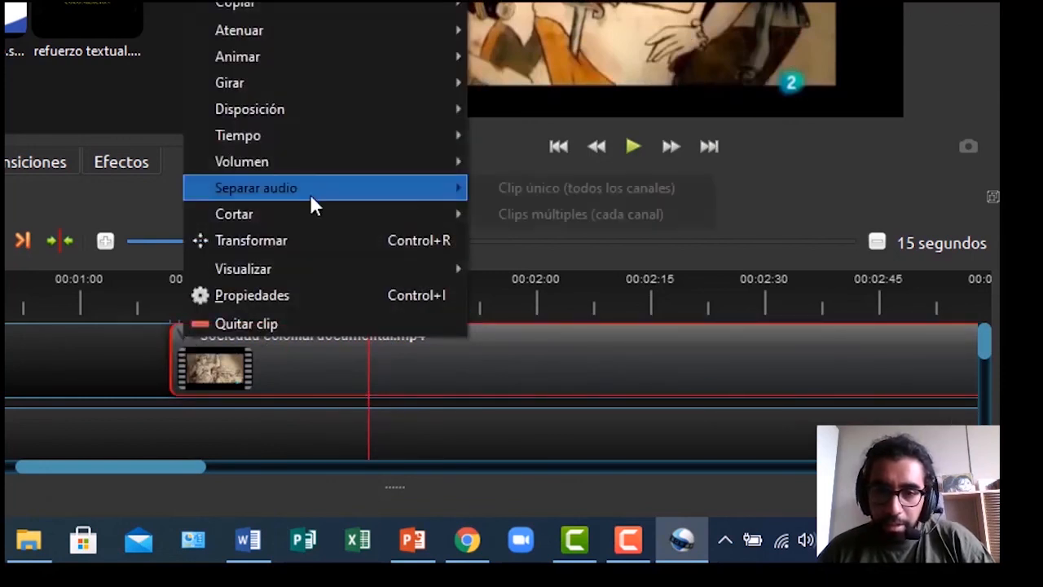
{"action": "mouse_move", "coordinate": [322, 220]}
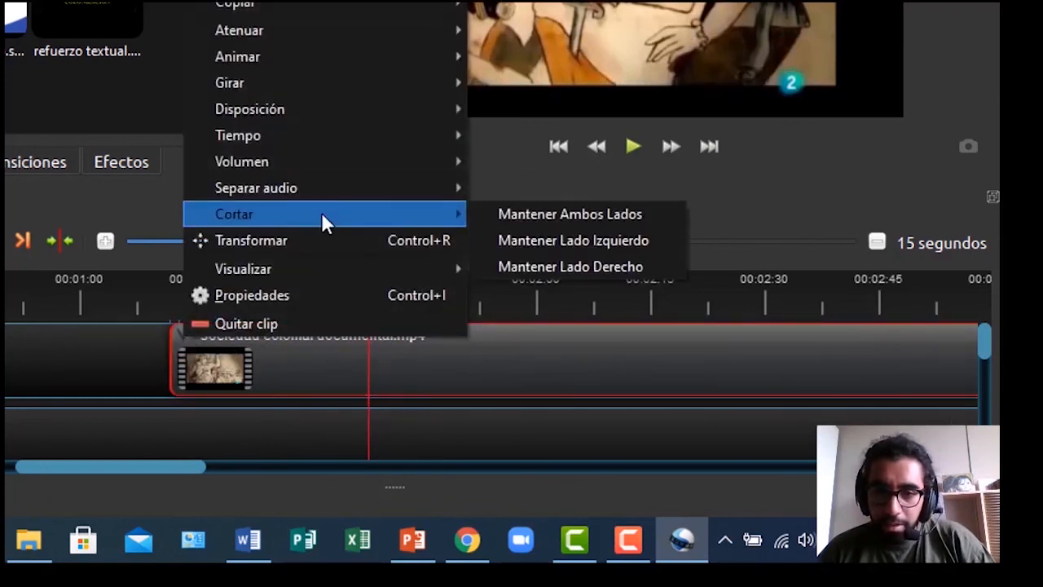
{"action": "left_click", "coordinate": [546, 241]}
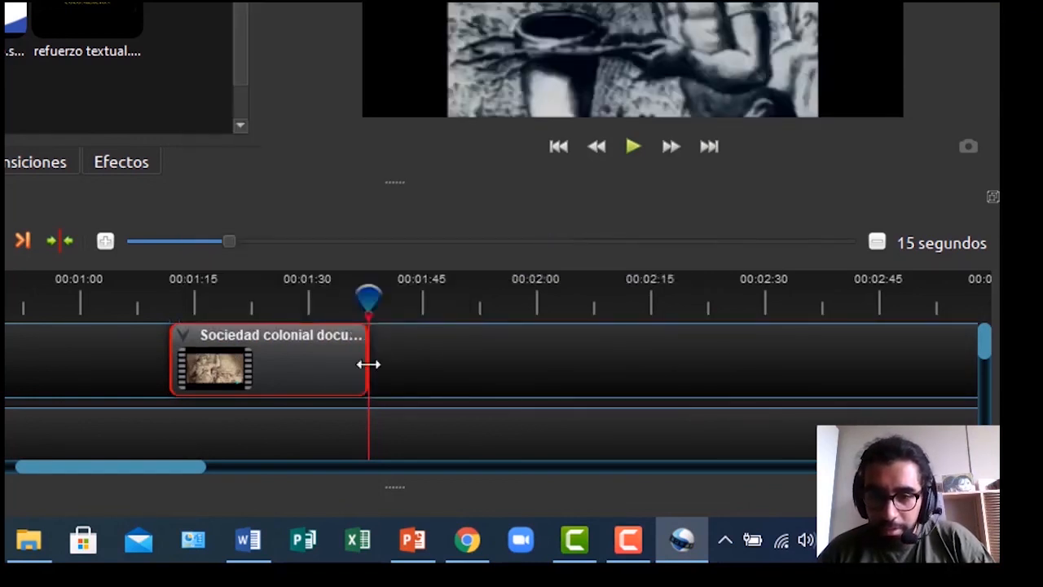
{"action": "left_click_drag", "start_coordinate": [368, 297], "coordinate": [199, 298]}
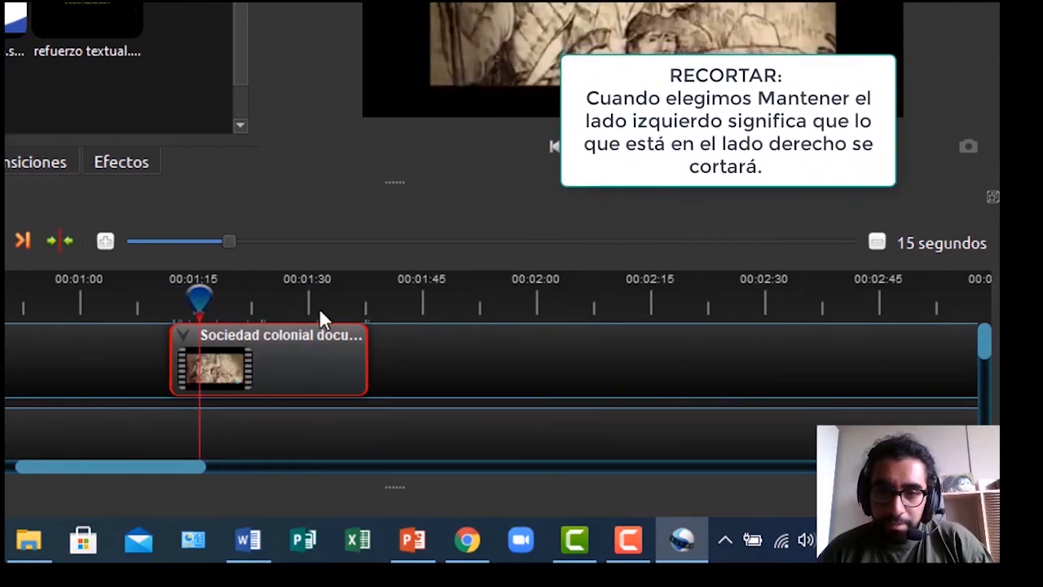
{"action": "mouse_move", "coordinate": [982, 349]}
{"action": "left_mouse_down"}
{"action": "mouse_move", "coordinate": [985, 408]}
{"action": "mouse_move", "coordinate": [972, 342]}
{"action": "left_mouse_up"}
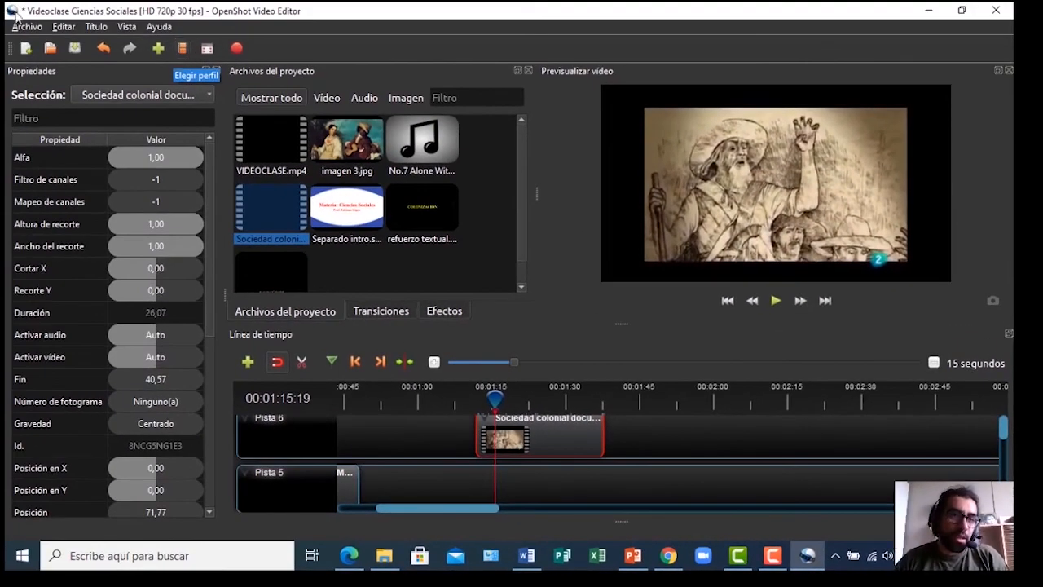
Open Exportar vídeo for Videoclase Ciencias Sociales, keep the ELEMENTOS PARA GRABAR LA CLASE folder, and list formats
{"action": "left_click", "coordinate": [26, 28]}
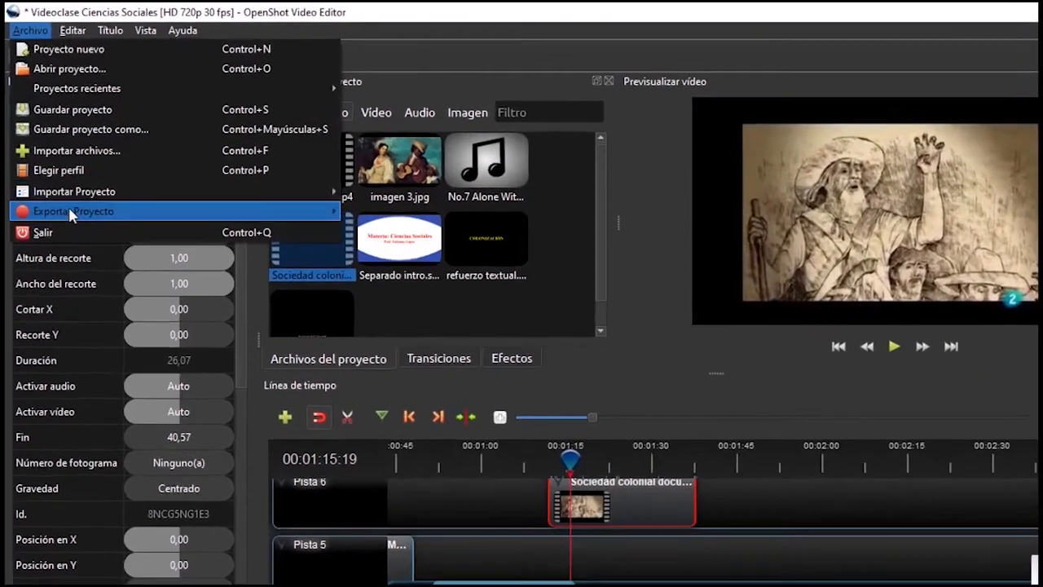
{"action": "mouse_move", "coordinate": [59, 182]}
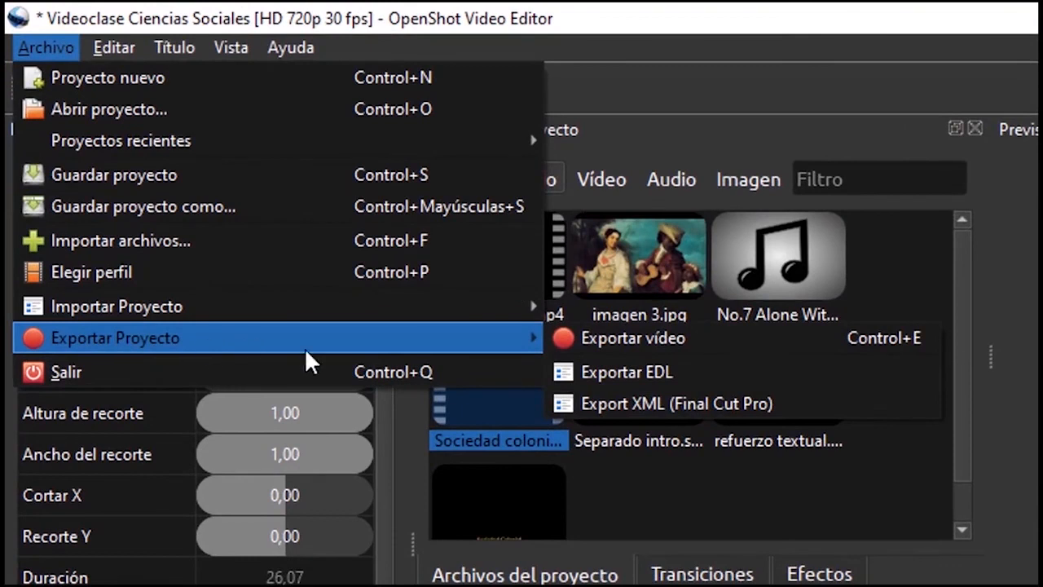
{"action": "left_click", "coordinate": [590, 338]}
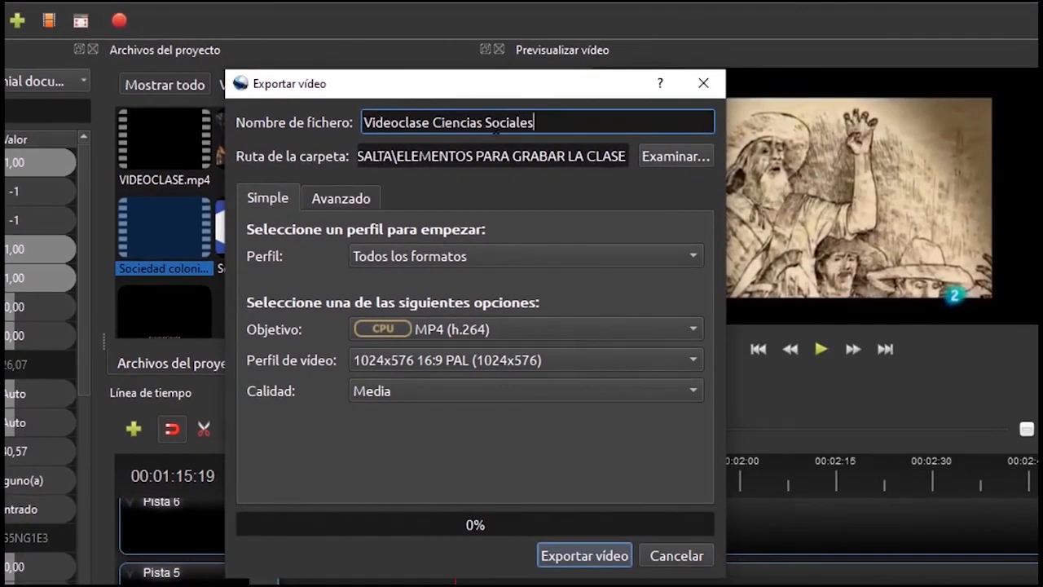
{"action": "left_click", "coordinate": [666, 159]}
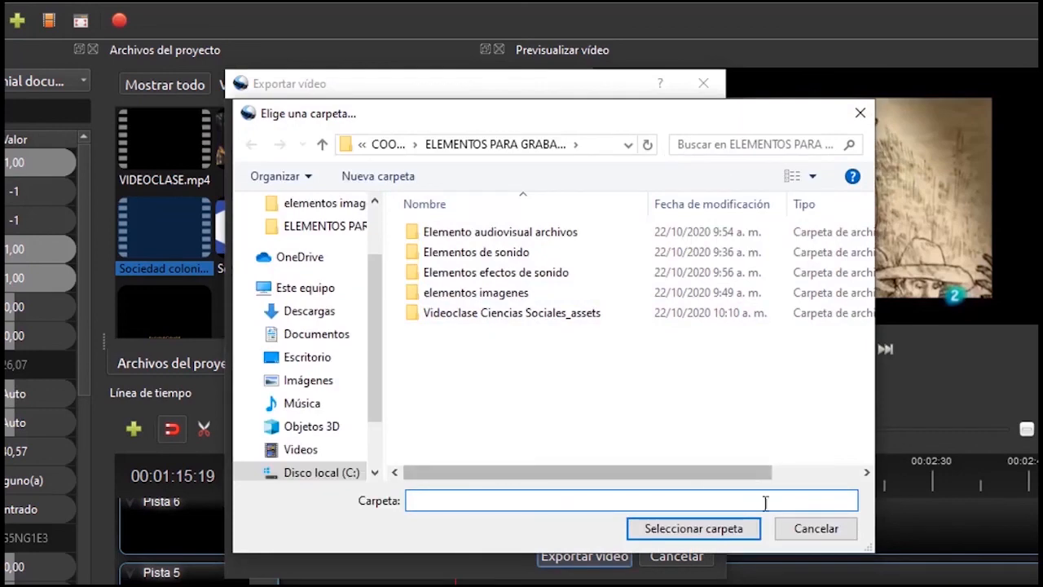
{"action": "left_click", "coordinate": [797, 529]}
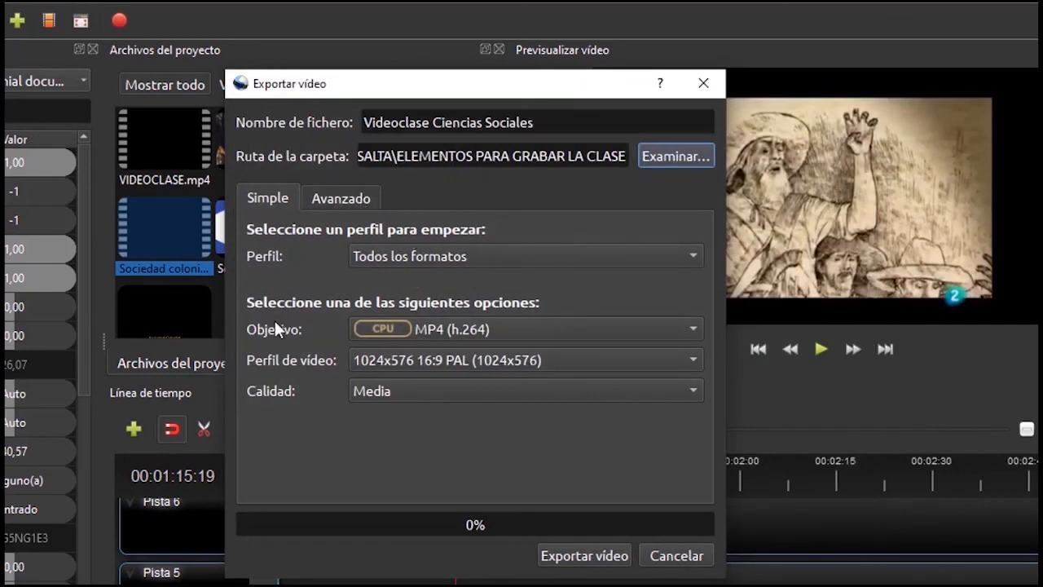
{"action": "left_click", "coordinate": [690, 334]}
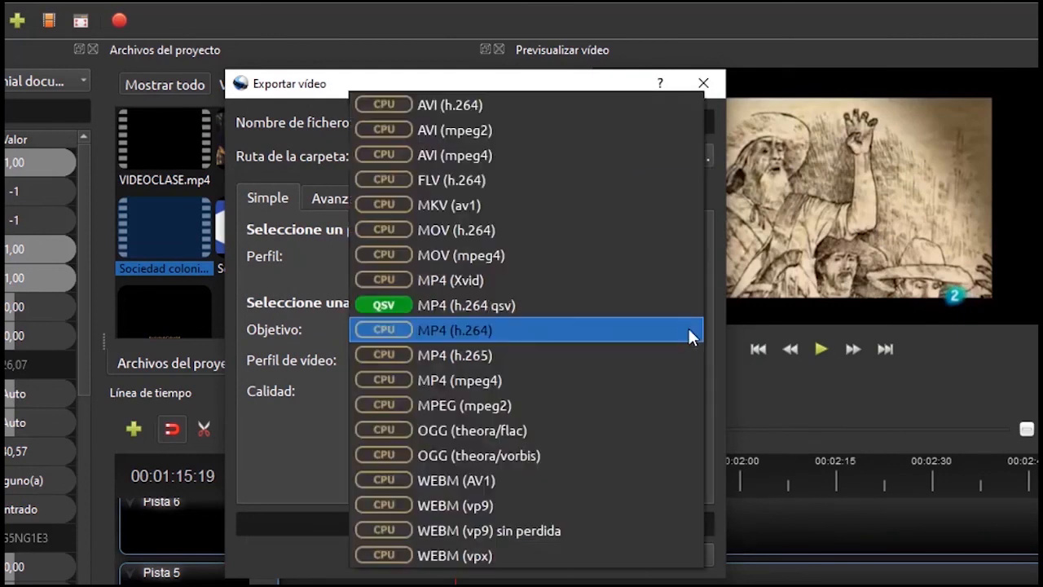
Choose MP4 (h.264 qsv) target with Media quality, then cancel the export dialog
{"action": "left_click", "coordinate": [434, 308]}
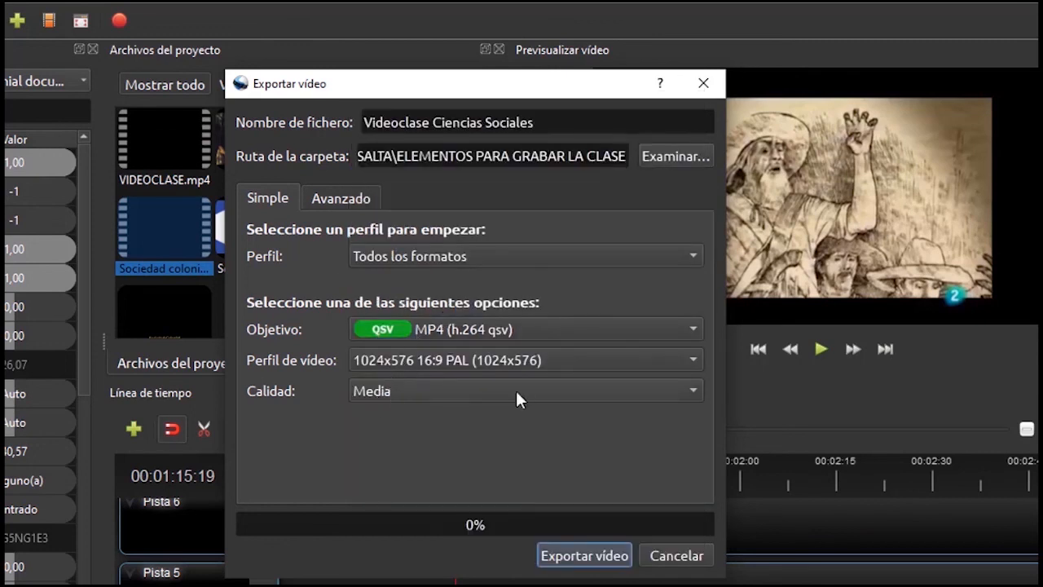
{"action": "left_click", "coordinate": [571, 390]}
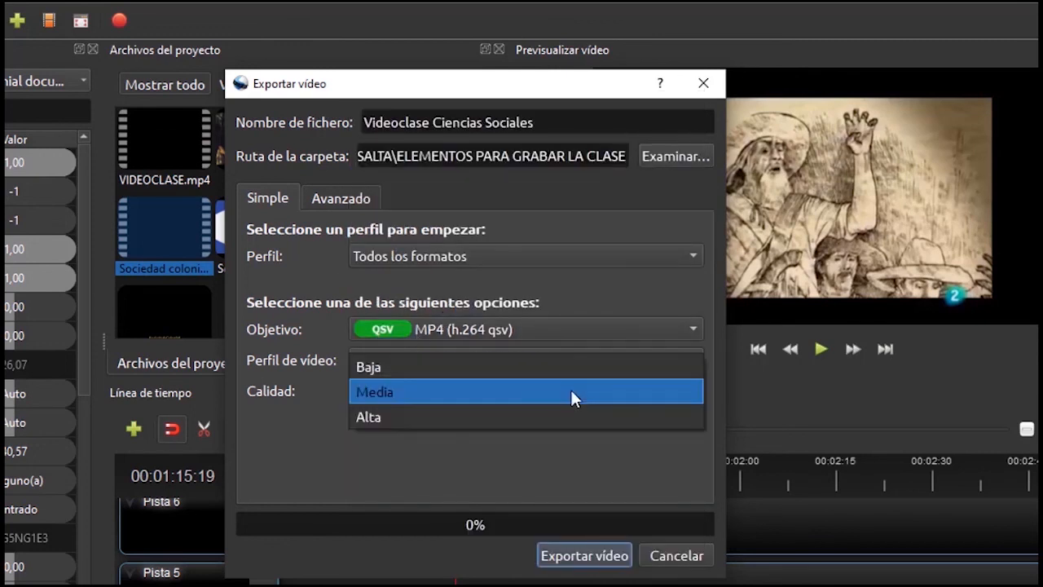
{"action": "left_click", "coordinate": [419, 390]}
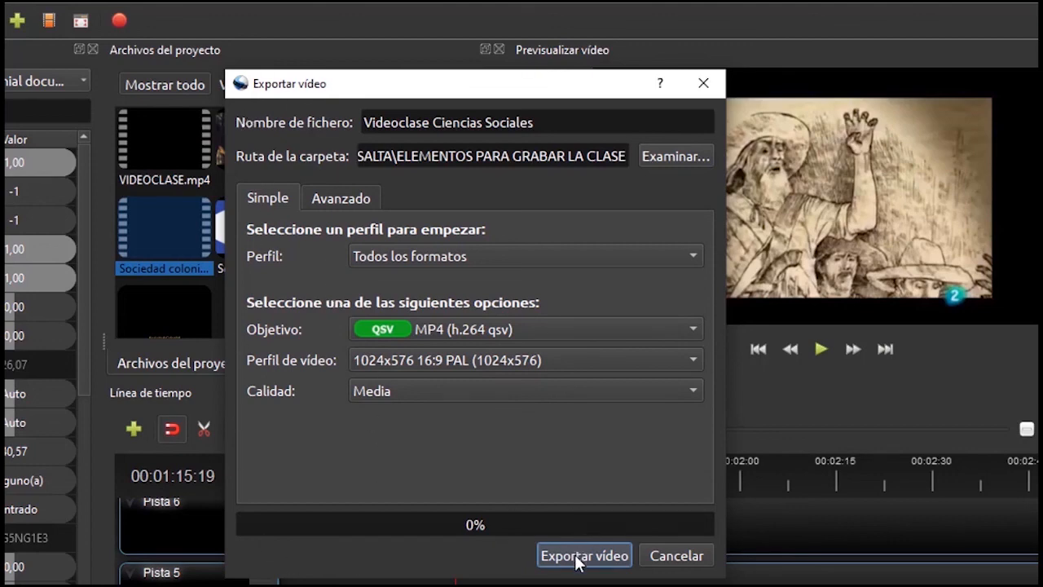
{"action": "left_click", "coordinate": [676, 556]}
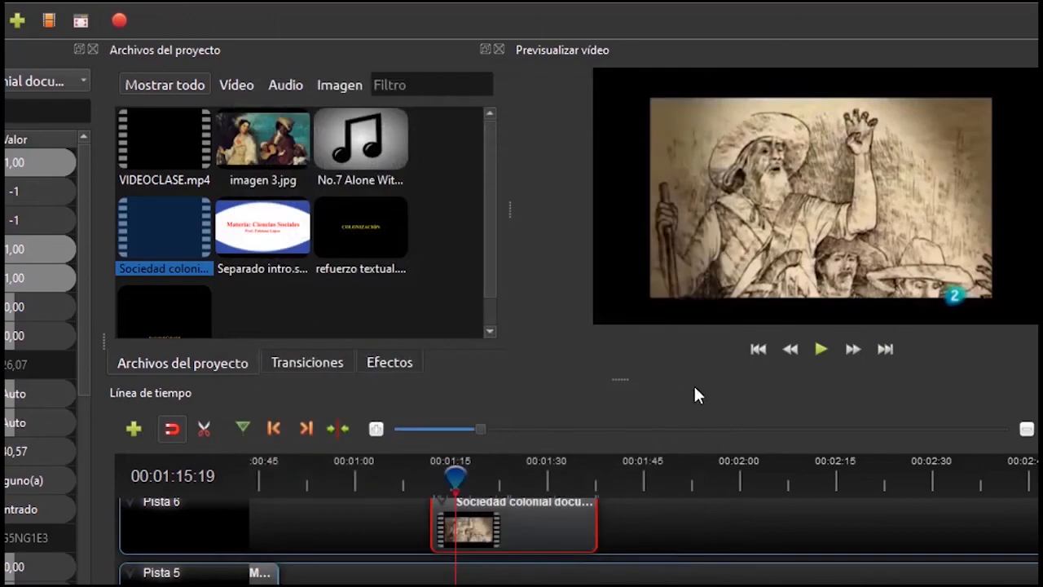